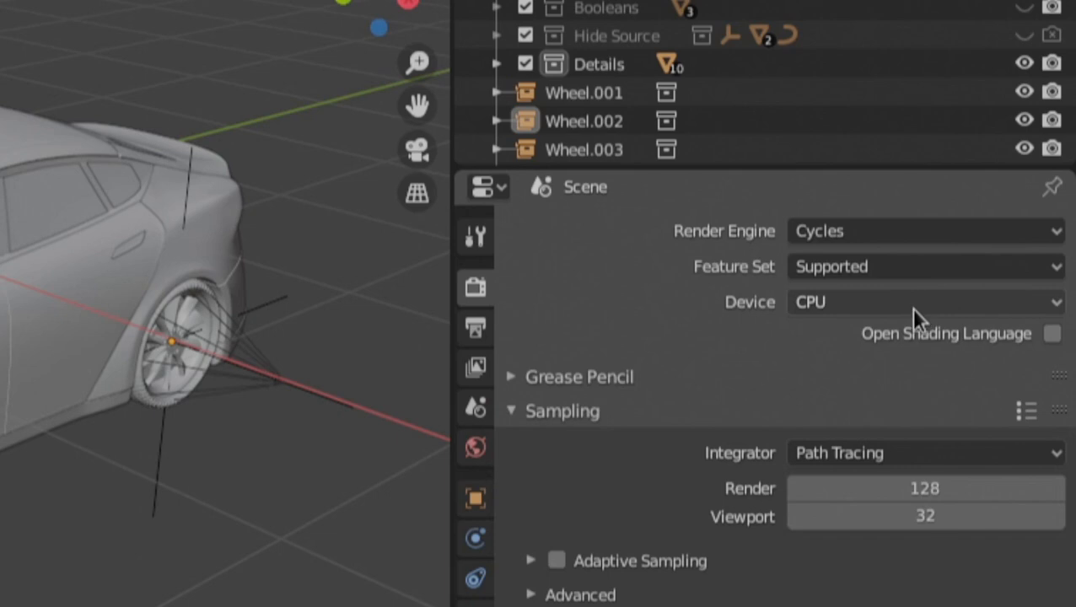
Step: Set the Cycles render device to GPU Compute
{"action": "left_click", "coordinate": [913, 309]}
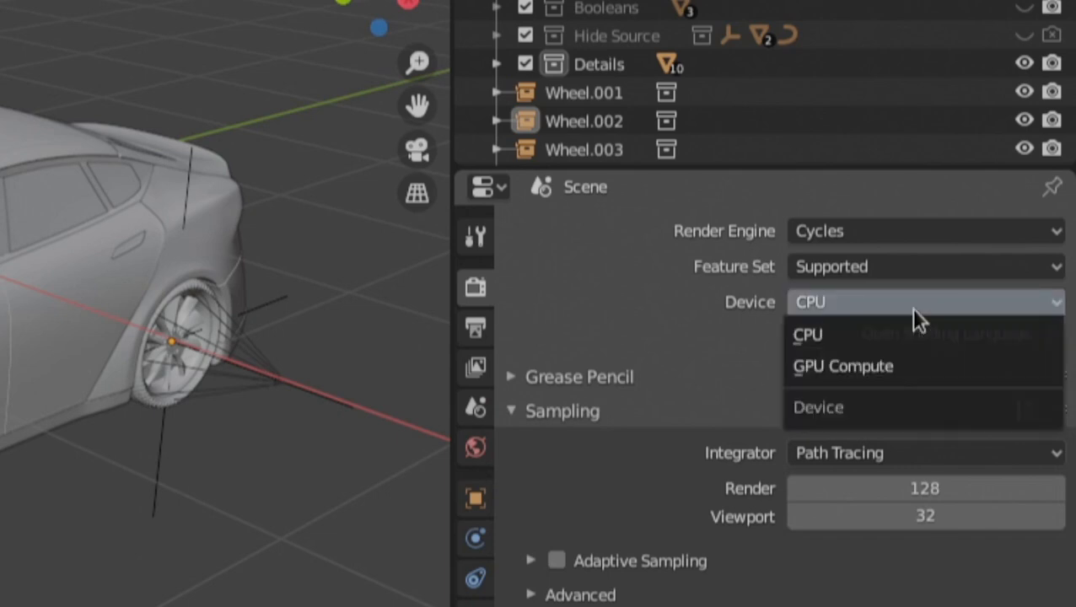
{"action": "left_click", "coordinate": [913, 369]}
{"action": "scroll", "coordinate": [910, 374], "scroll_direction": "down", "scroll_amount": 1}
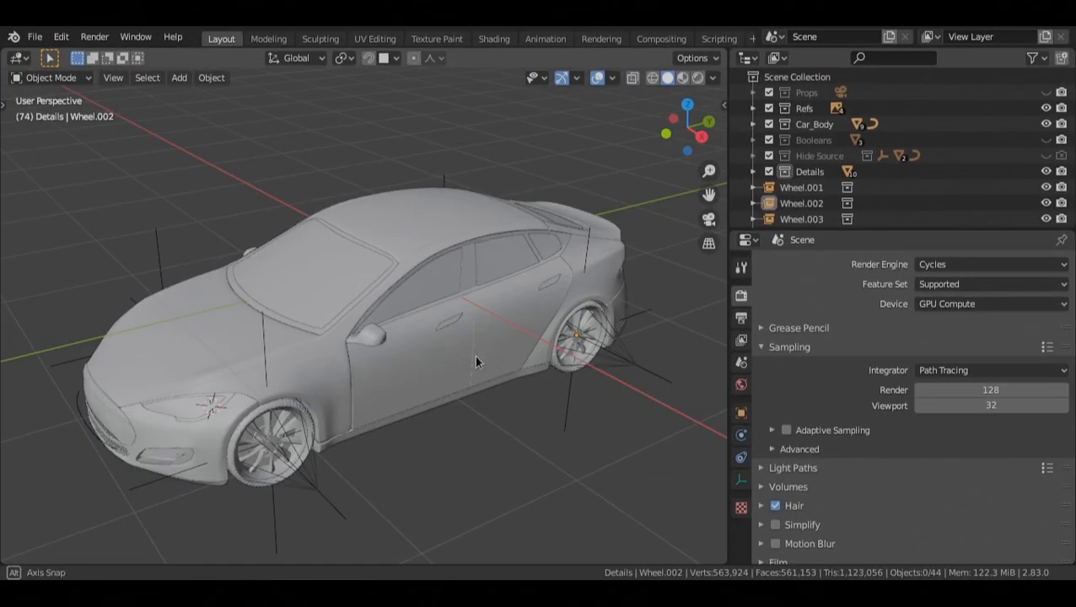
Step: Switch the viewport to Rendered shading to preview the car
{"action": "key", "text": "z"}
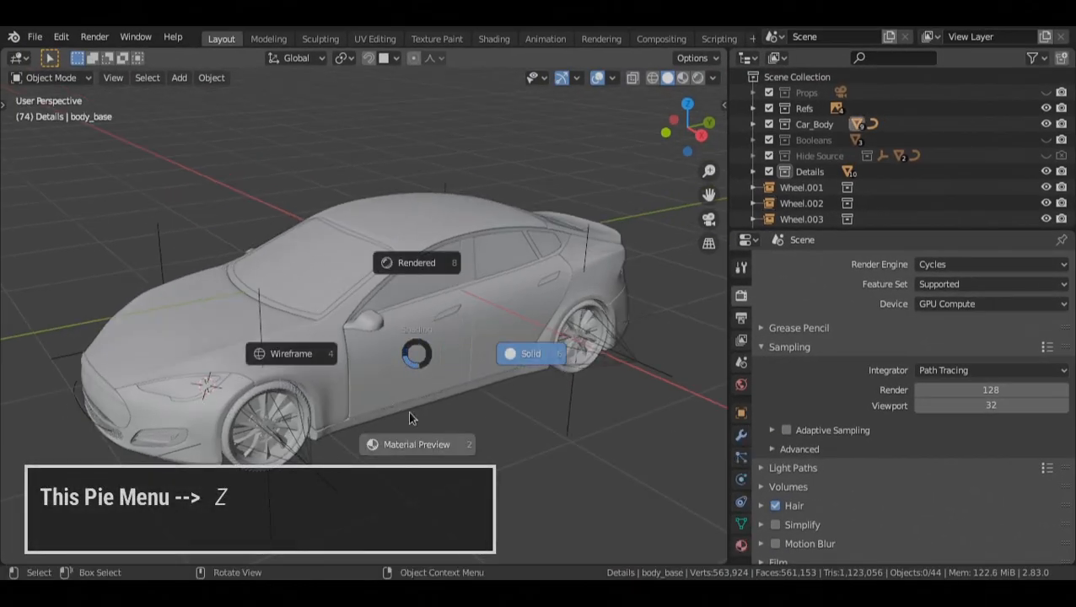
{"action": "left_click", "coordinate": [396, 176]}
{"action": "middle_click_drag", "start_coordinate": [606, 404], "coordinate": [257, 349], "text": "alt"}
{"action": "left_click_drag", "start_coordinate": [408, 366], "coordinate": [415, 378], "text": "alt+shift"}
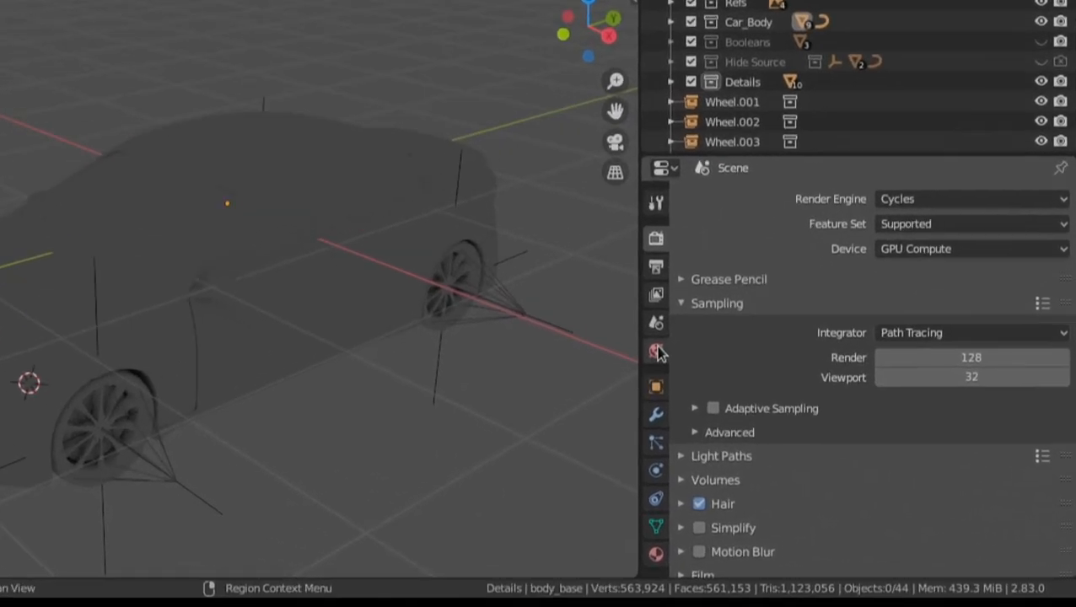
Step: Hide the viewport overlays and assign an Environment Texture to the world background color
{"action": "left_click", "coordinate": [741, 384]}
{"action": "middle_click_drag", "start_coordinate": [130, 295], "coordinate": [140, 298], "text": "shift"}
{"action": "key", "text": "alt+shift+z"}
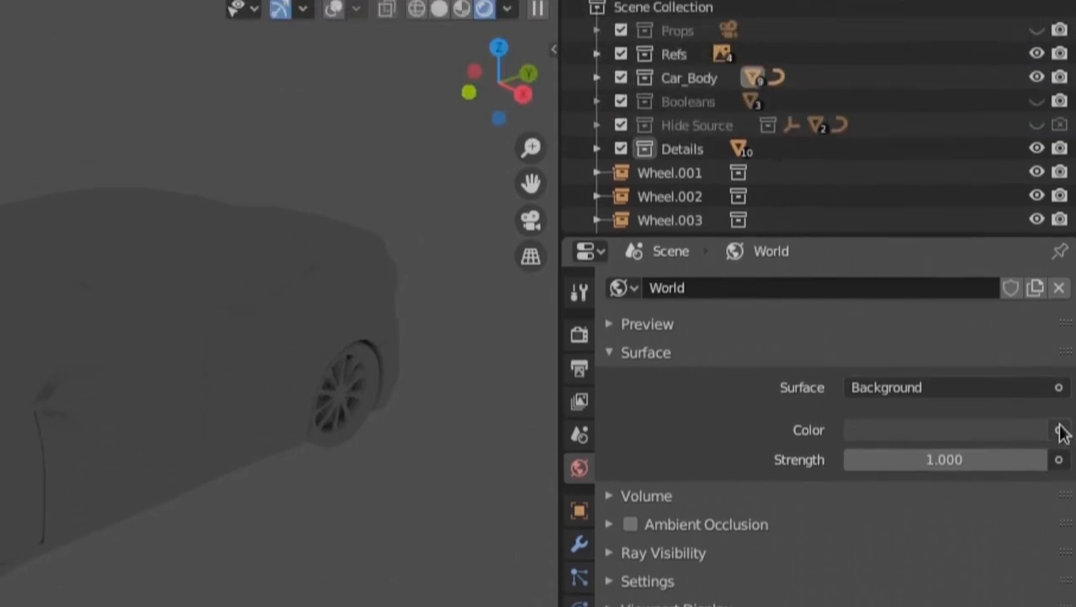
{"action": "left_click", "coordinate": [1059, 430]}
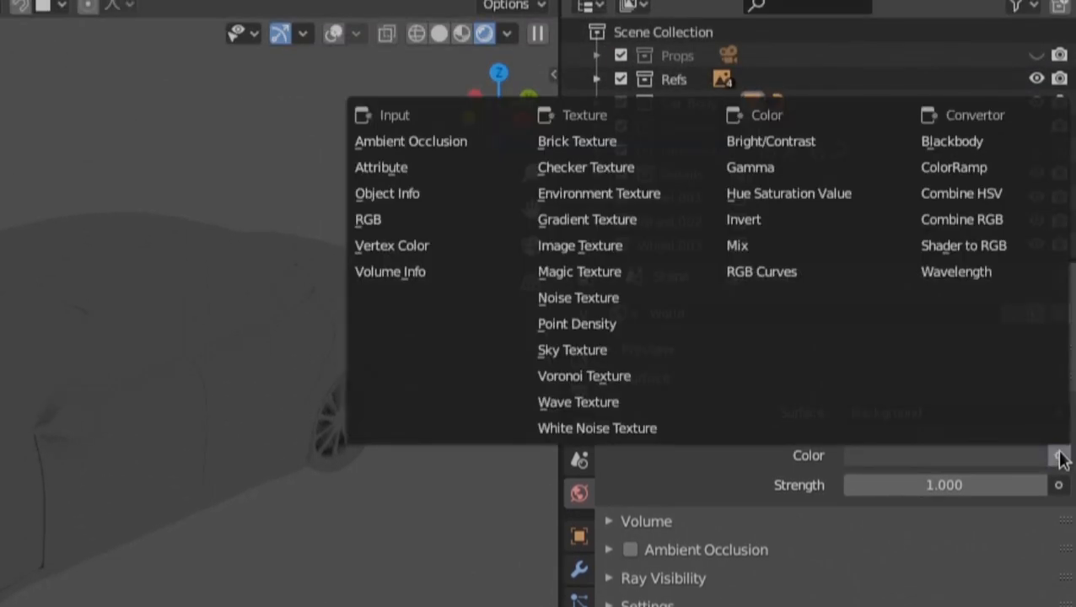
{"action": "left_click", "coordinate": [595, 195]}
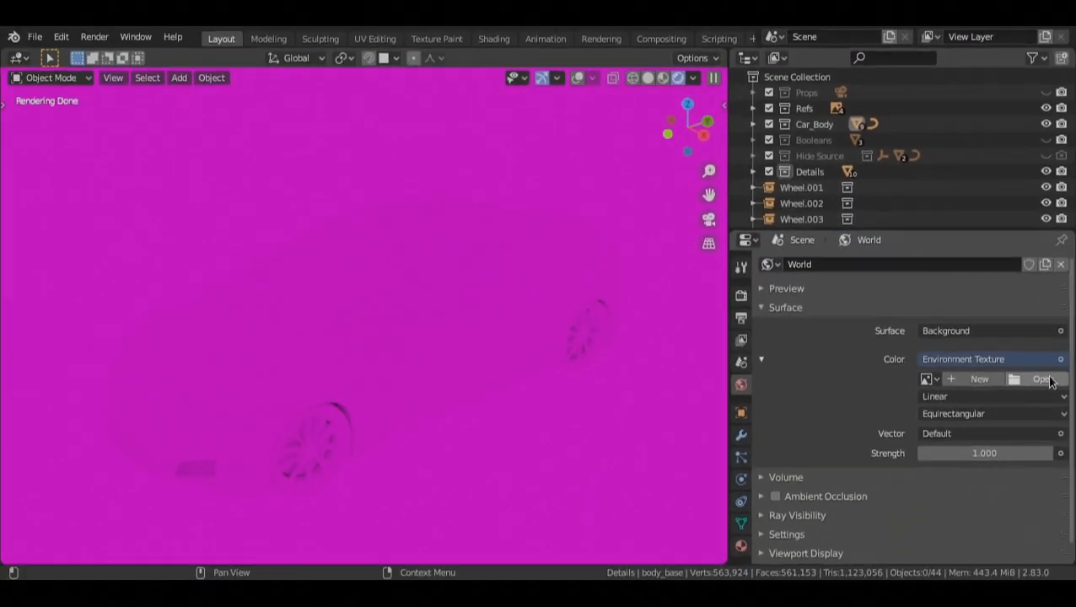
Step: Load quattro_canti_4k.hdr from the HDRIs folder as the world's environment image
{"action": "left_click", "coordinate": [1035, 397]}
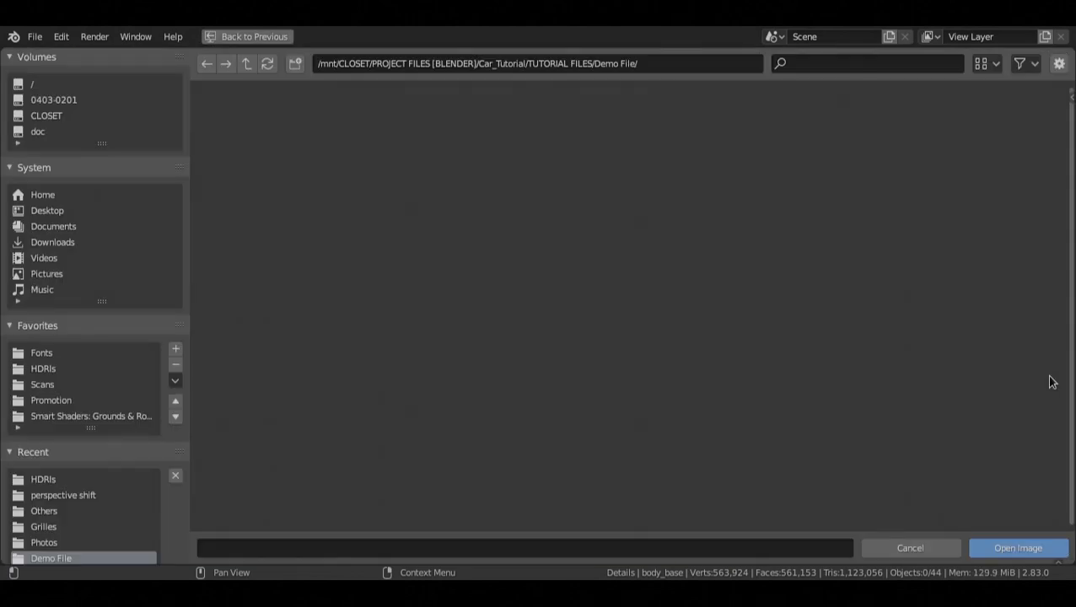
{"action": "left_click", "coordinate": [67, 369]}
{"action": "key", "text": "t"}
{"action": "scroll", "coordinate": [472, 323], "scroll_direction": "down", "scroll_amount": 3}
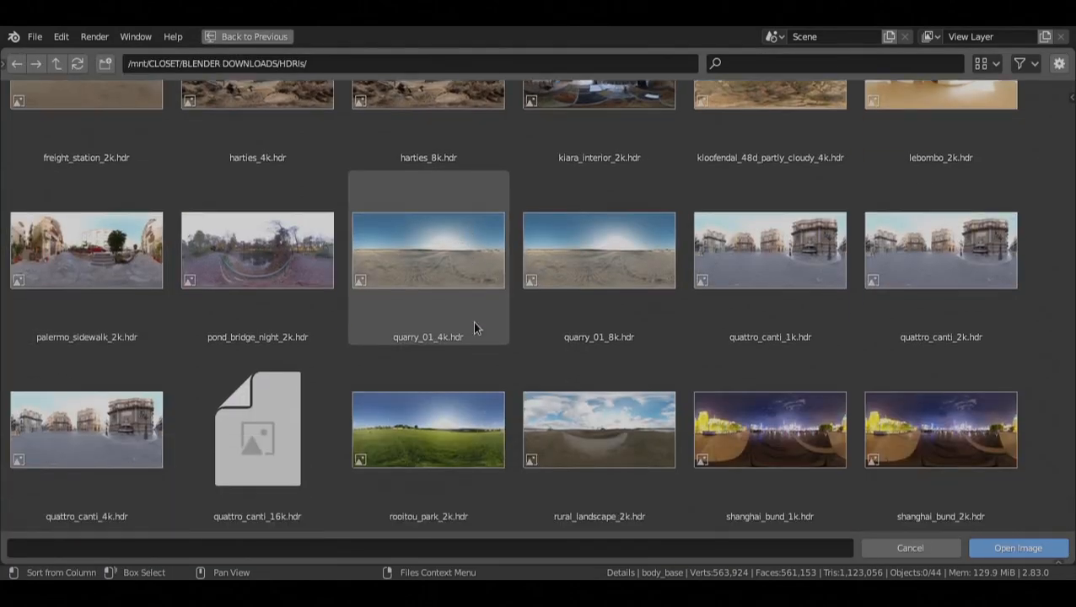
{"action": "scroll", "coordinate": [472, 322], "scroll_direction": "down", "scroll_amount": 8}
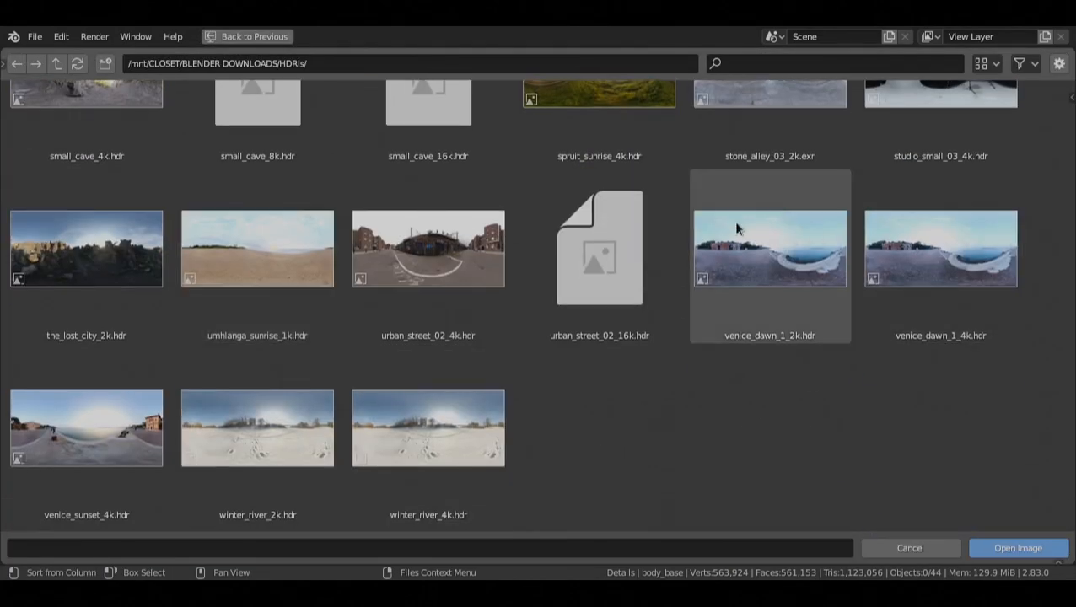
{"action": "scroll", "coordinate": [681, 244], "scroll_direction": "up", "scroll_amount": 5}
{"action": "scroll", "coordinate": [677, 237], "scroll_direction": "up", "scroll_amount": 6}
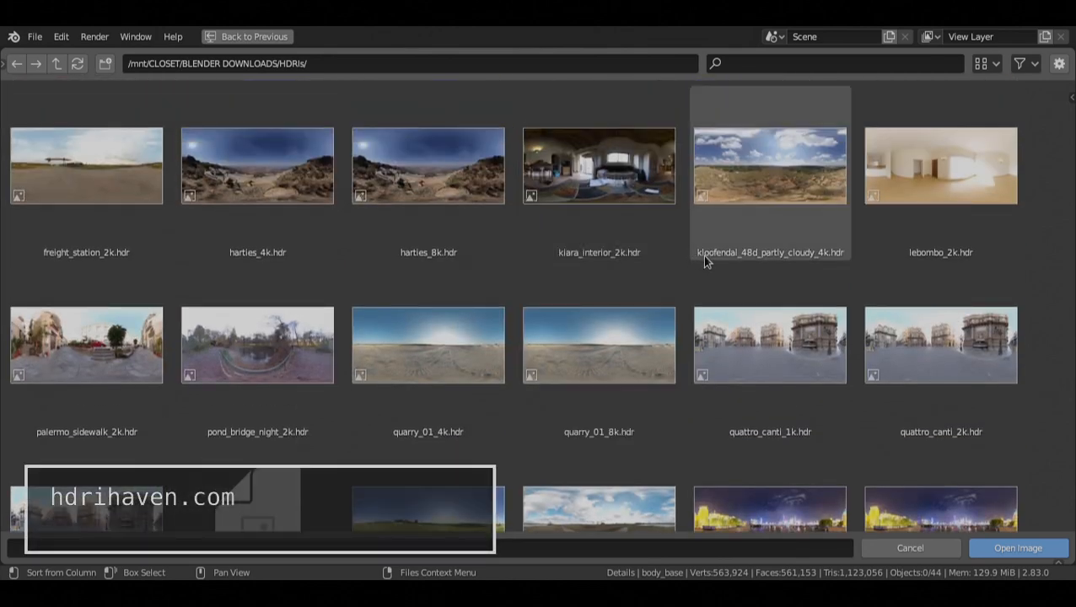
{"action": "scroll", "coordinate": [666, 243], "scroll_direction": "down", "scroll_amount": 1}
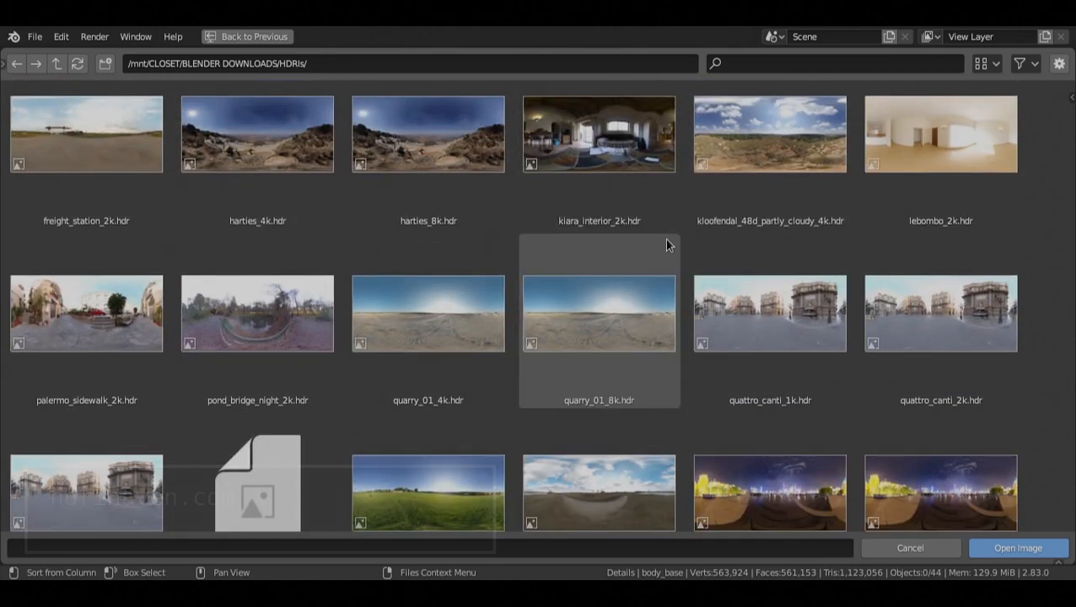
{"action": "scroll", "coordinate": [663, 241], "scroll_direction": "up", "scroll_amount": 1}
{"action": "scroll", "coordinate": [663, 240], "scroll_direction": "down", "scroll_amount": 5}
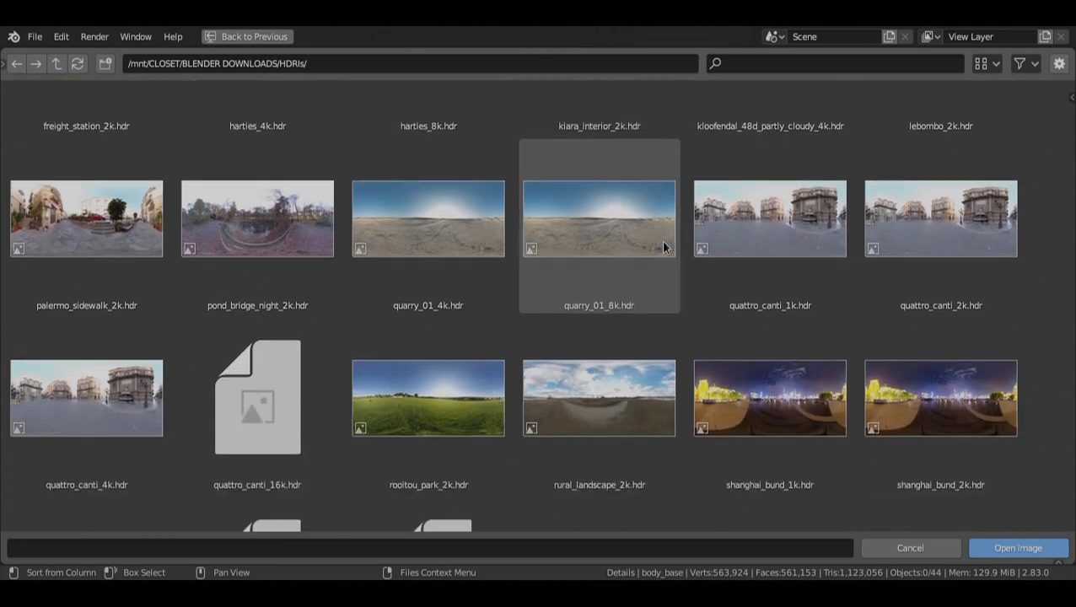
{"action": "double_click", "coordinate": [110, 203]}
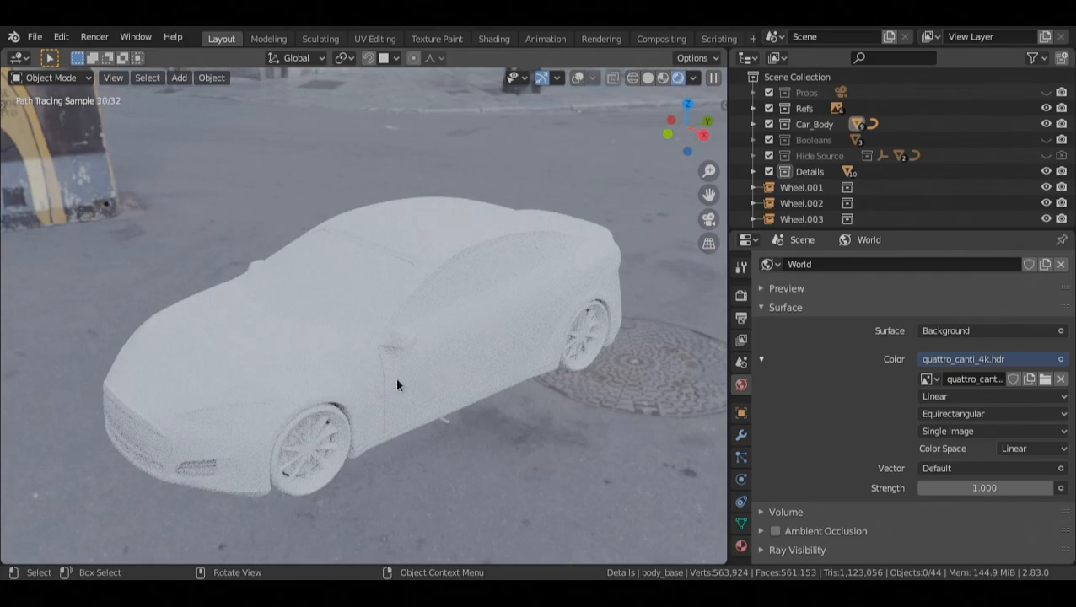
Step: Undo loading the environment image and adding the Environment Texture to the world
{"action": "middle_click_drag", "start_coordinate": [397, 386], "coordinate": [412, 434]}
{"action": "key", "text": "ctrl+z"}
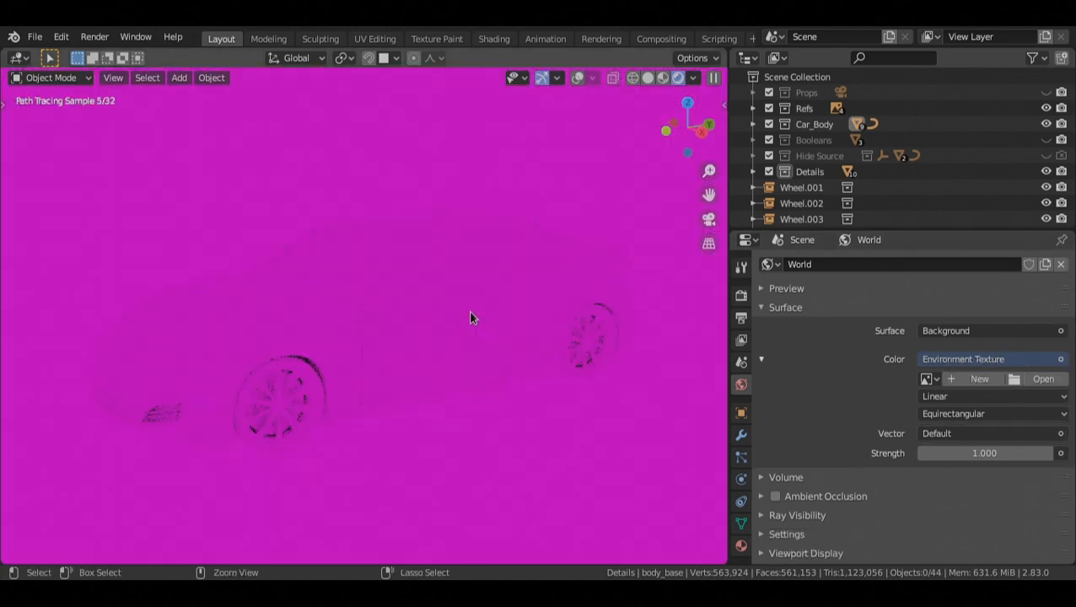
{"action": "key", "text": "ctrl+z"}
Step: Set the world background strength to 0.5
{"action": "middle_click_drag", "start_coordinate": [384, 302], "coordinate": [420, 315]}
{"action": "left_click_drag", "start_coordinate": [931, 382], "coordinate": [922, 380]}
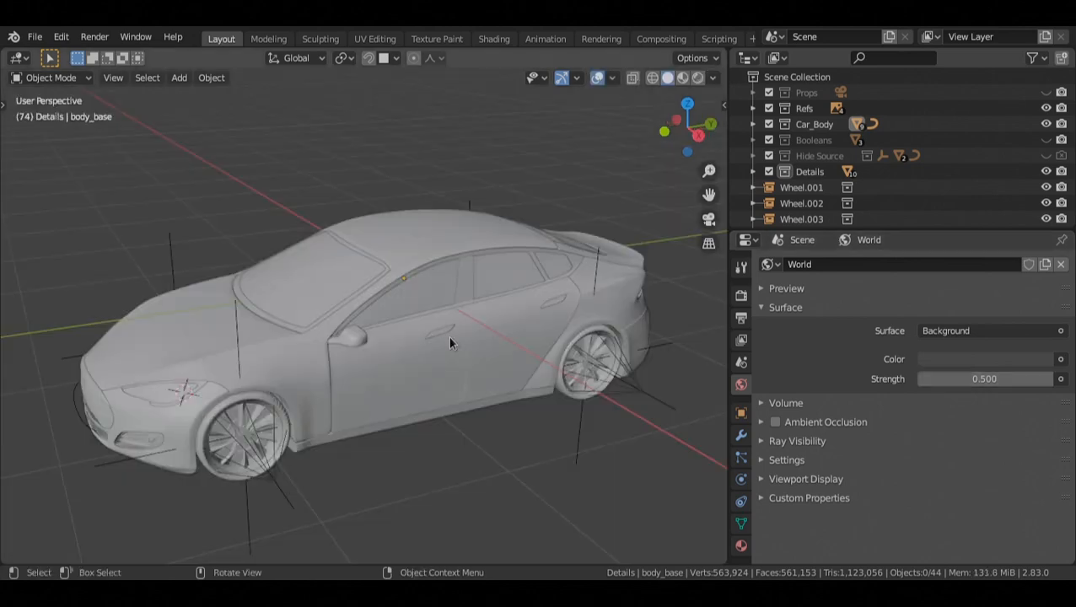
Step: Snap the 3D cursor to the world origin
{"action": "middle_click_drag", "start_coordinate": [480, 214], "coordinate": [437, 225]}
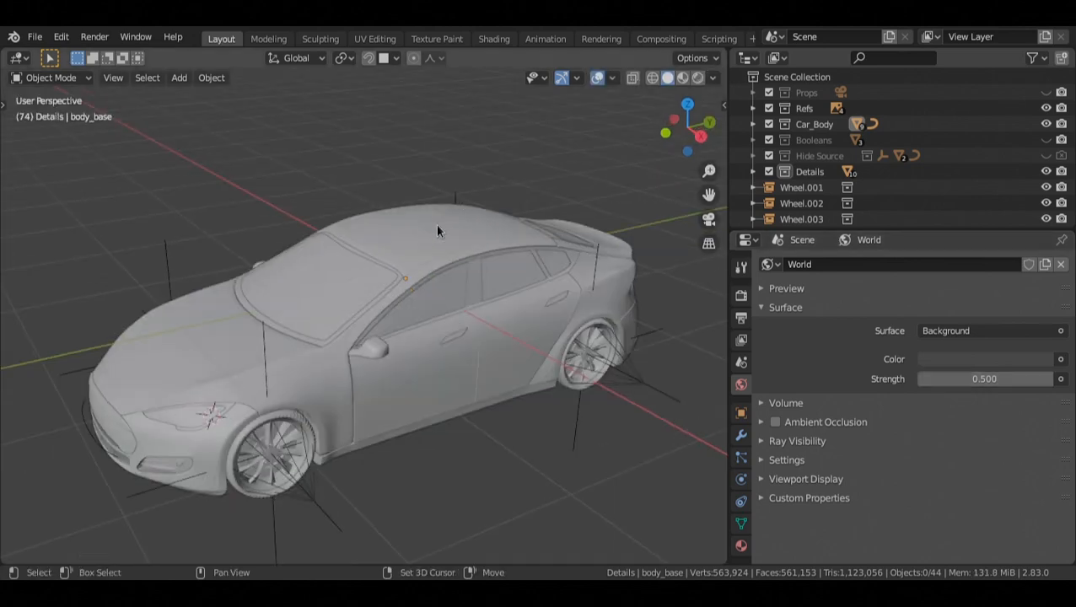
{"action": "key", "text": "shift+s"}
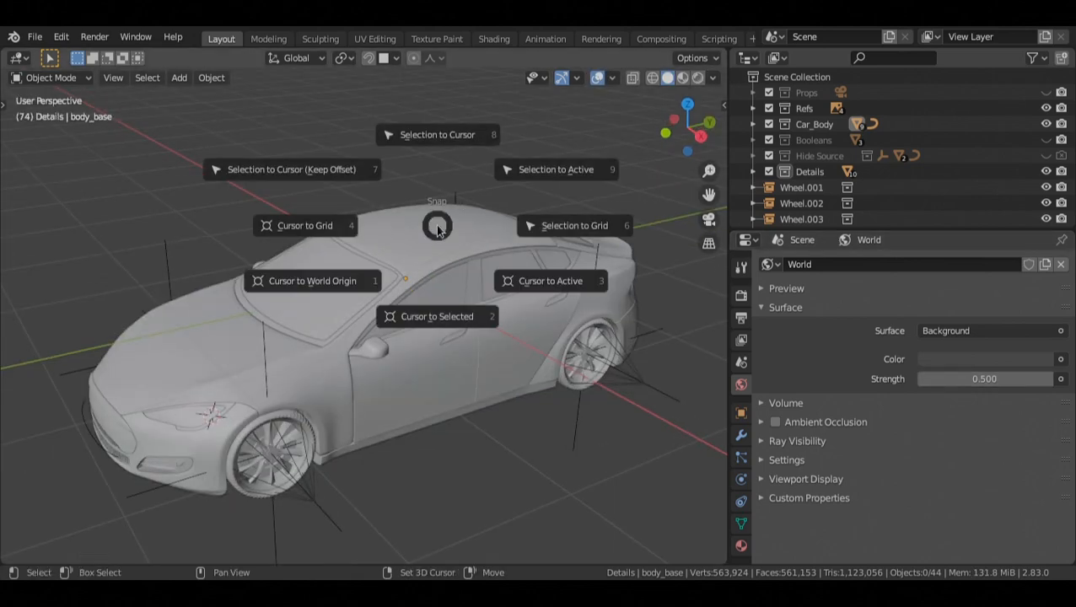
{"action": "left_click", "coordinate": [306, 287]}
Step: Add a plane at the 3D cursor, enlarge it to roughly cover the car, and raise it well above the roof
{"action": "scroll", "coordinate": [447, 253], "scroll_direction": "down", "scroll_amount": 2}
{"action": "mouse_move", "coordinate": [369, 271]}
{"action": "middle_mouse_down"}
{"action": "mouse_move", "coordinate": [408, 275]}
{"action": "mouse_move", "coordinate": [354, 265]}
{"action": "middle_mouse_up"}
{"action": "scroll", "coordinate": [356, 261], "scroll_direction": "up", "scroll_amount": 2}
{"action": "key", "text": "shift+a"}
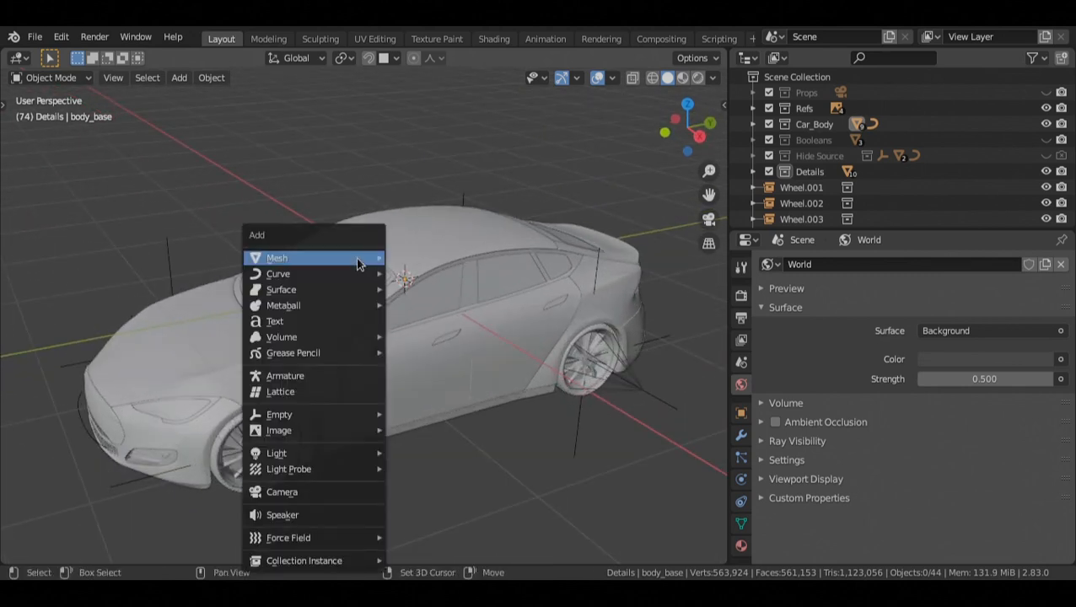
{"action": "mouse_move", "coordinate": [357, 261]}
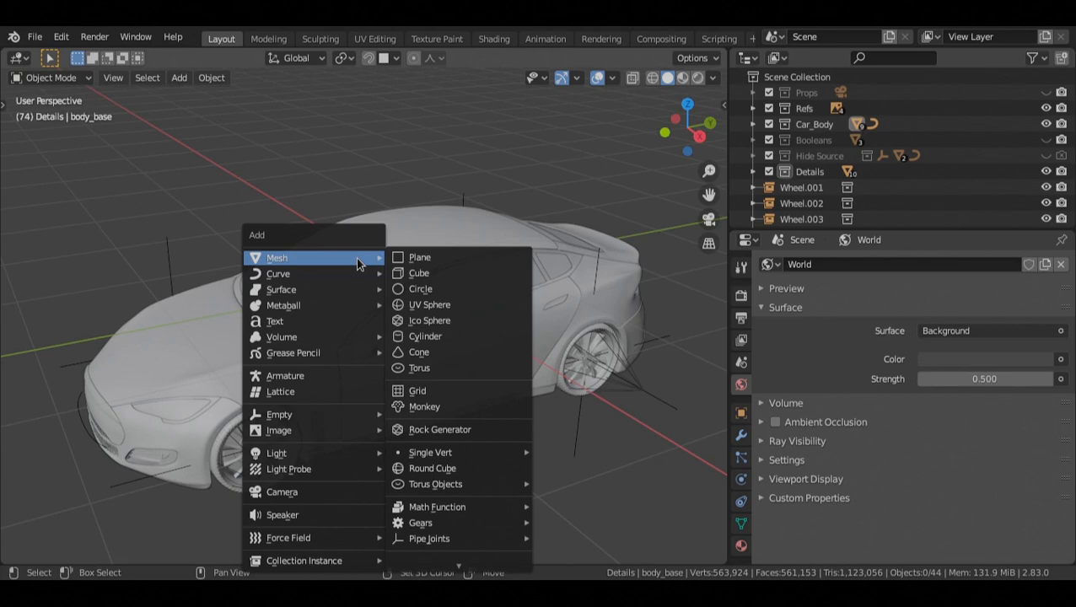
{"action": "left_click", "coordinate": [419, 257]}
{"action": "key", "text": "KP_7"}
{"action": "key", "text": "s"}
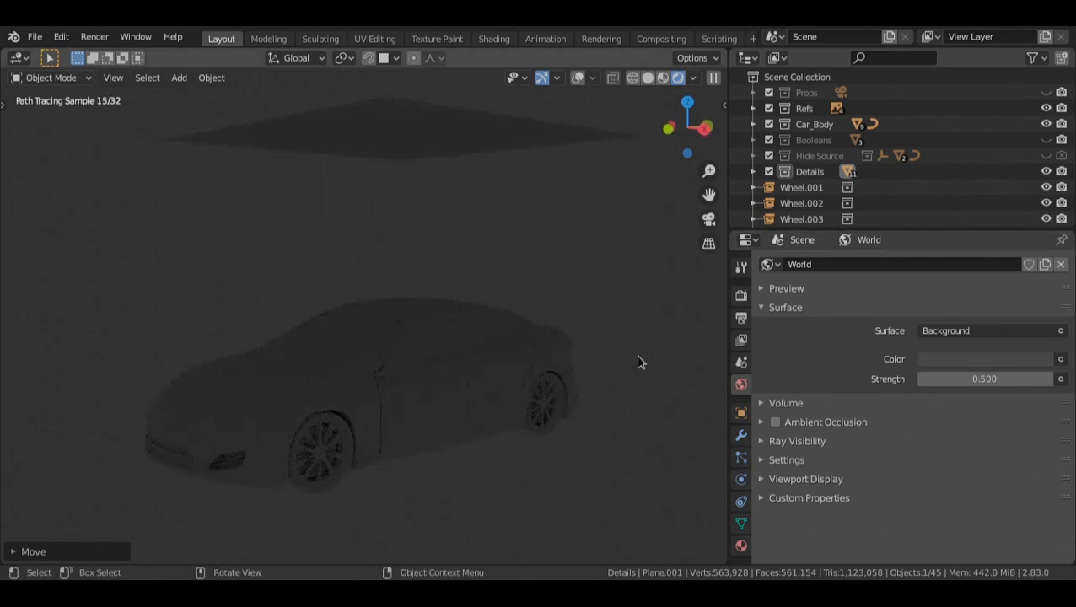
Step: Show the overlays and give the overhead plane a new material named "Light 1"
{"action": "key", "text": "shift+alt+z"}
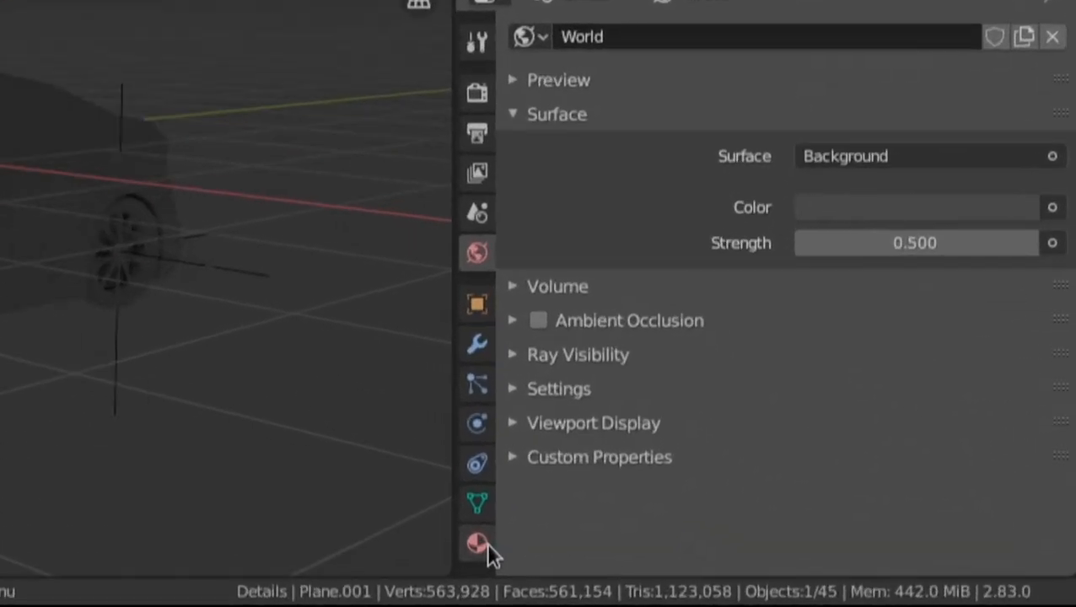
{"action": "left_click", "coordinate": [742, 546]}
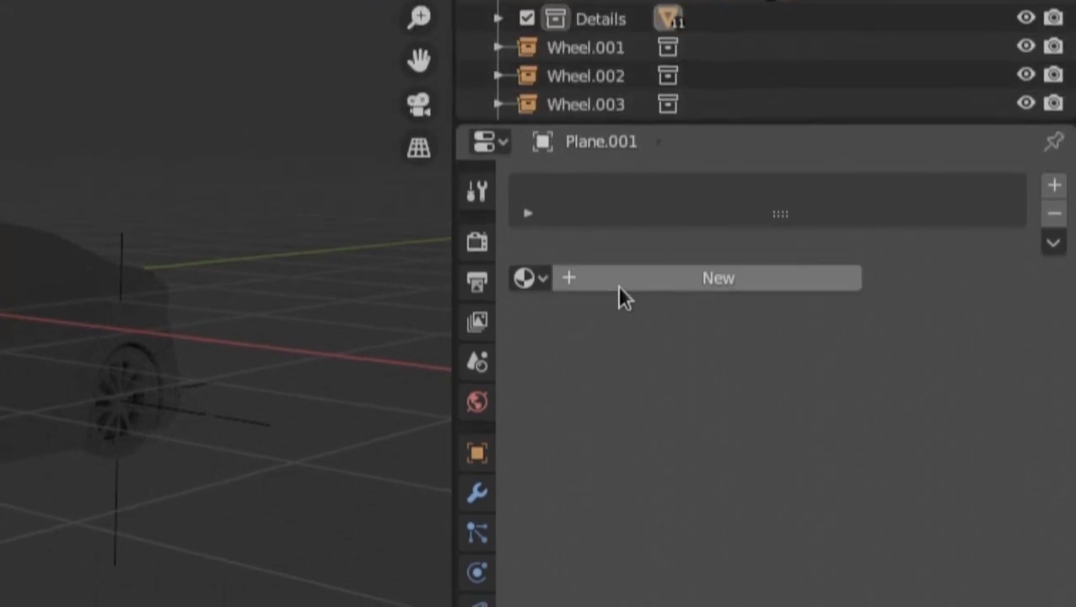
{"action": "left_click", "coordinate": [618, 280]}
{"action": "left_click", "coordinate": [617, 293]}
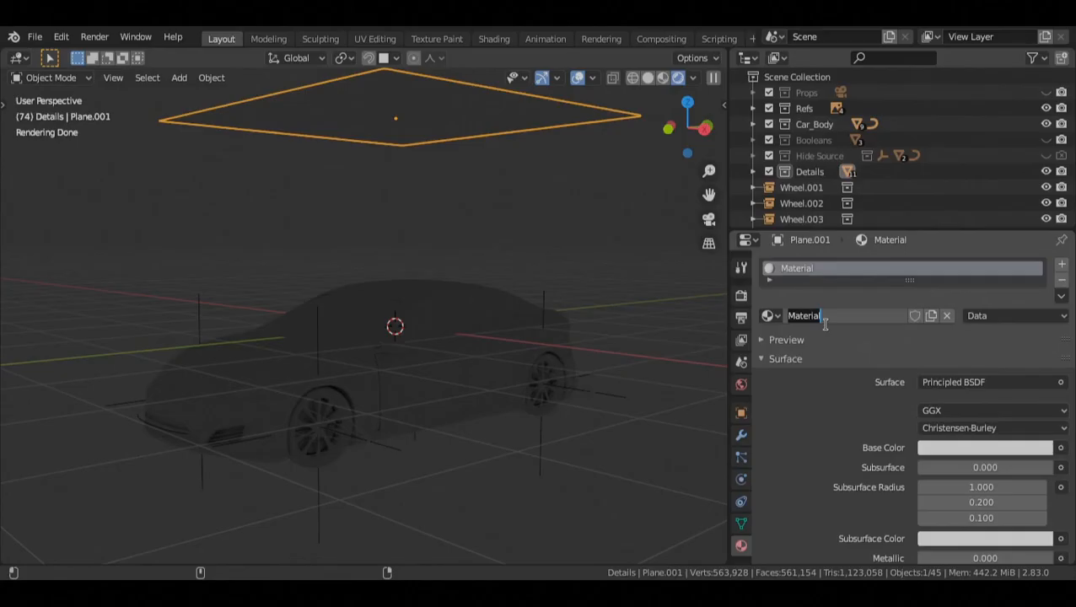
{"action": "type", "text": "Lgiht"}
{"action": "key", "text": "BackSpace"}
{"action": "key", "text": "BackSpace"}
{"action": "type", "text": "ight 1"}
{"action": "key", "text": "Return"}
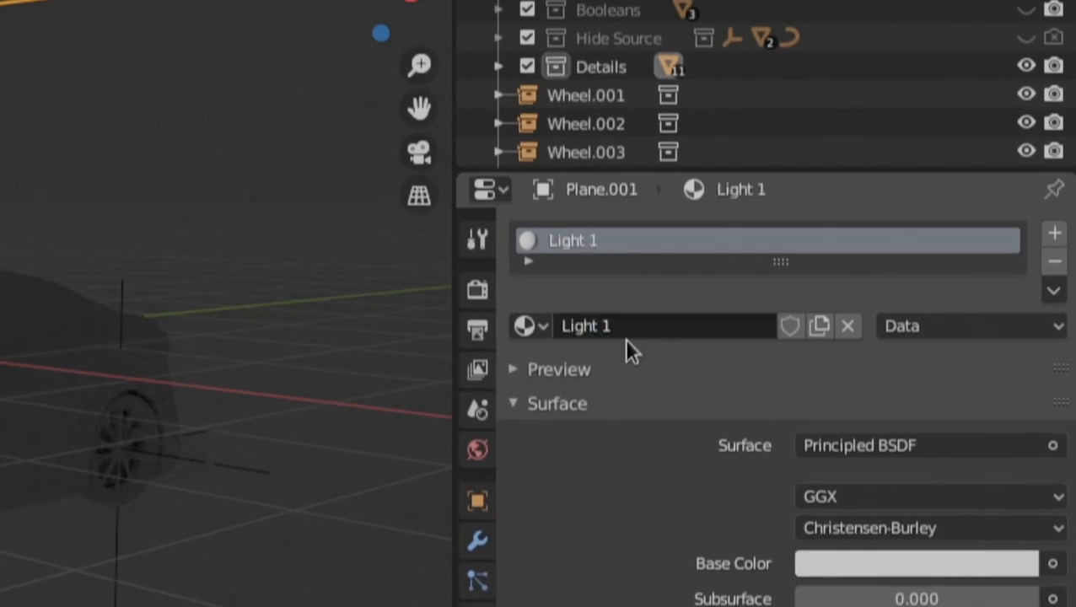
Step: Change the Light 1 material's surface to Emission with a strength of 2
{"action": "left_click", "coordinate": [850, 443]}
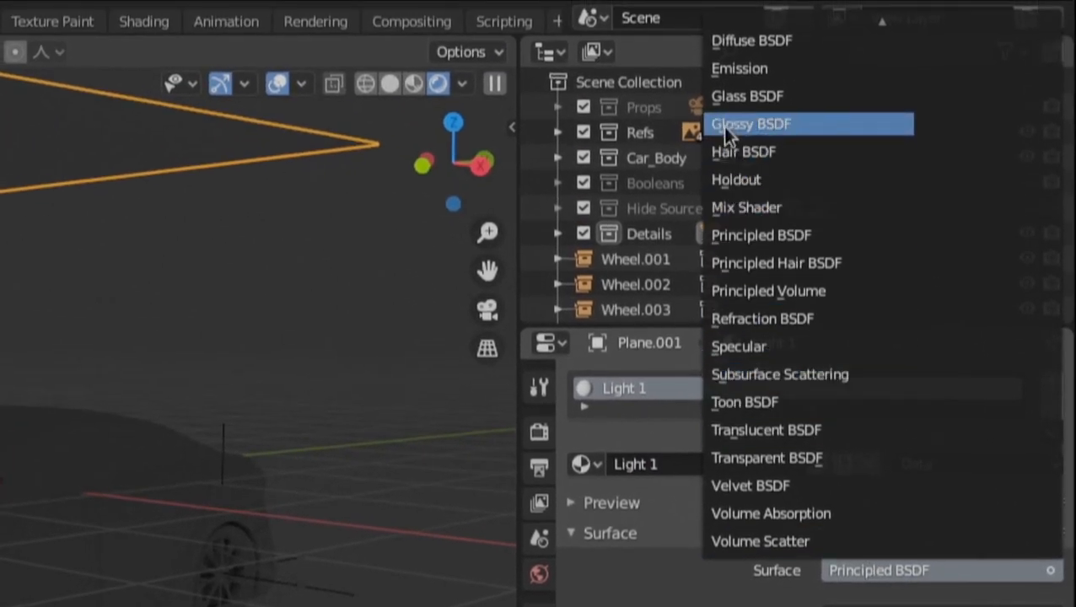
{"action": "left_click", "coordinate": [727, 3]}
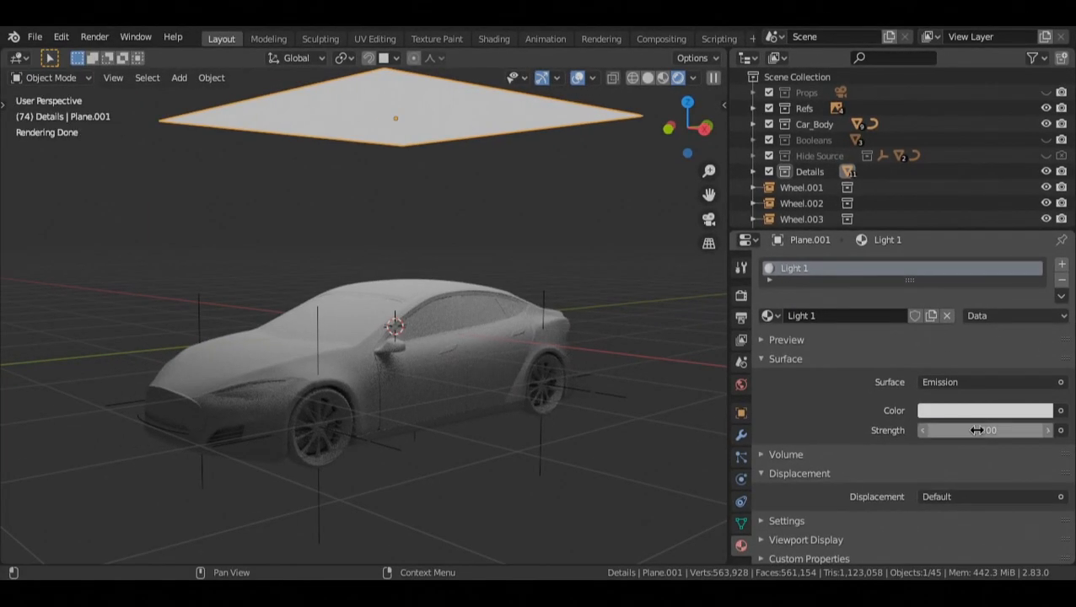
{"action": "double_click", "coordinate": [982, 430]}
{"action": "type", "text": "2"}
{"action": "key", "text": "Return"}
Step: Check the car's lighting without overlays, restore them, and turn off the overhead plane's Camera ray visibility
{"action": "key", "text": "shift+alt+z"}
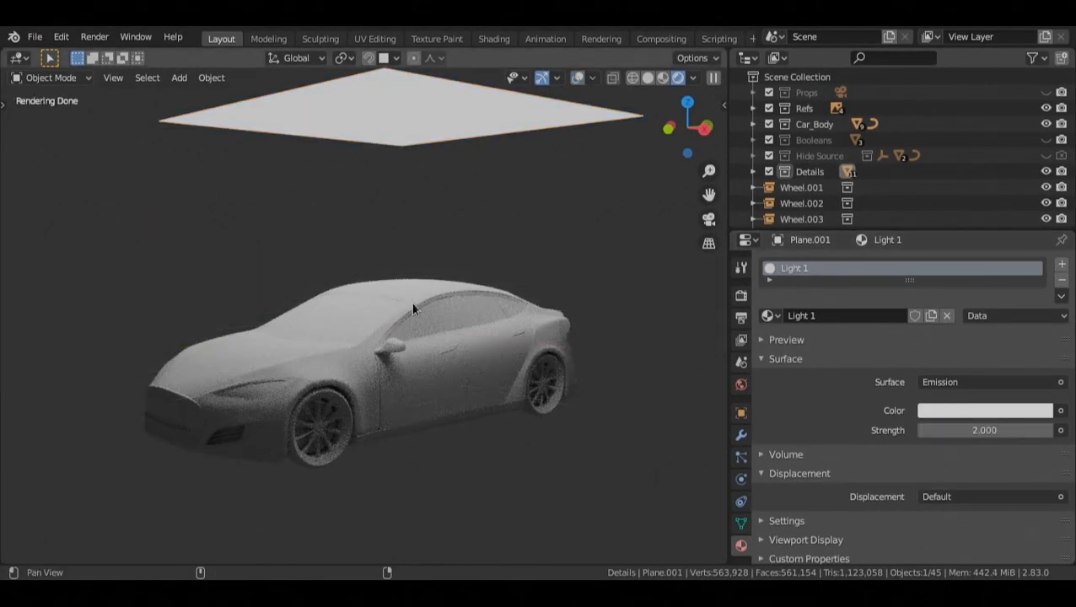
{"action": "mouse_move", "coordinate": [401, 355]}
{"action": "left_mouse_down", "text": "alt"}
{"action": "mouse_move", "coordinate": [369, 361]}
{"action": "mouse_move", "coordinate": [386, 401]}
{"action": "mouse_move", "coordinate": [393, 353]}
{"action": "left_mouse_up", "text": "alt"}
{"action": "scroll", "coordinate": [393, 353], "scroll_direction": "up", "scroll_amount": 1}
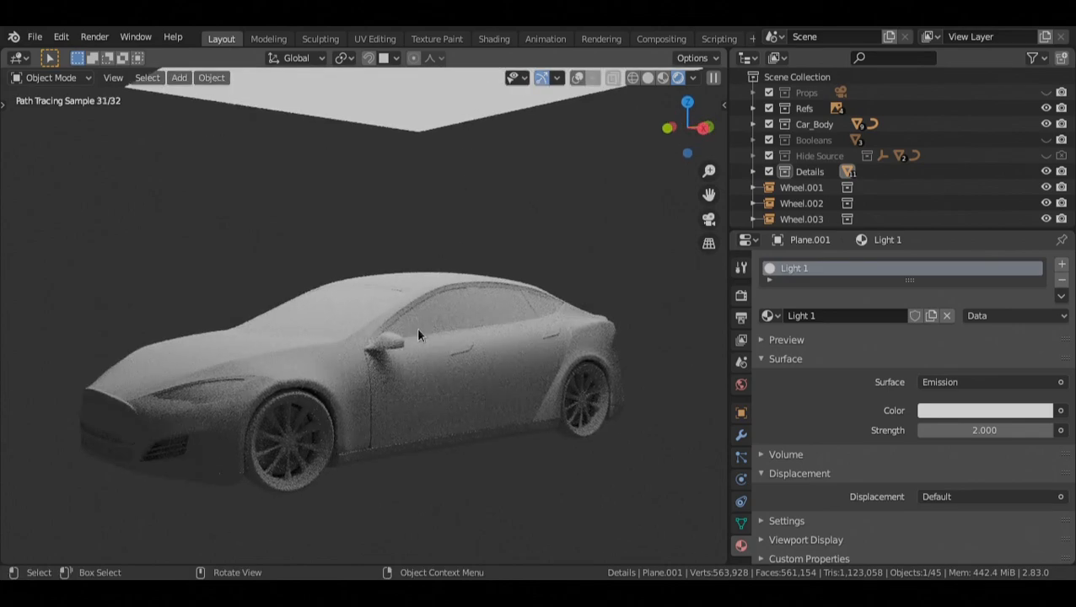
{"action": "scroll", "coordinate": [427, 360], "scroll_direction": "down", "scroll_amount": 2}
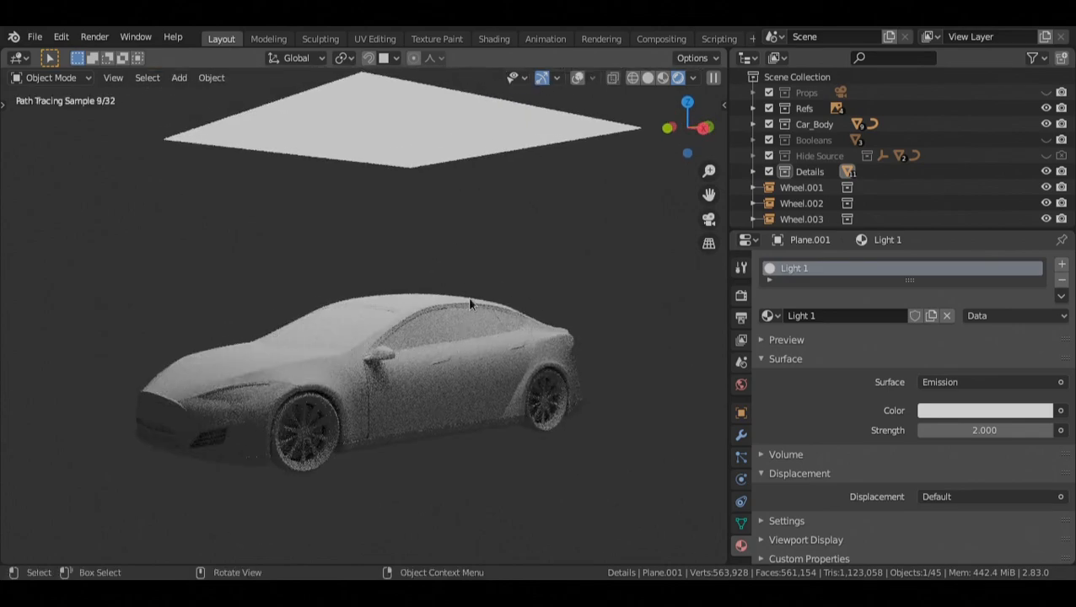
{"action": "key", "text": "shift+alt+z"}
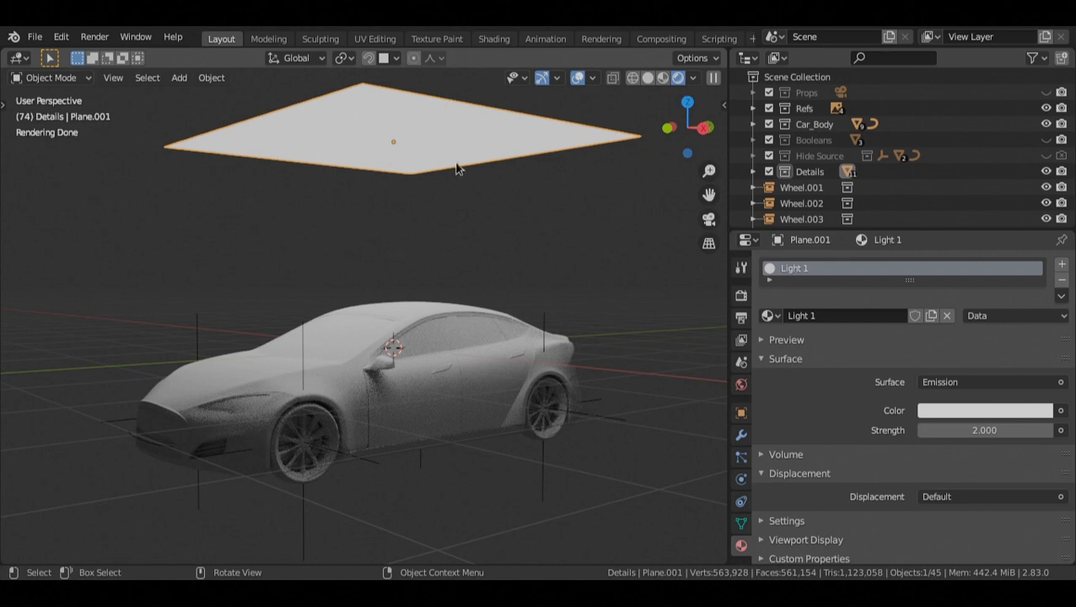
{"action": "left_click", "coordinate": [741, 413]}
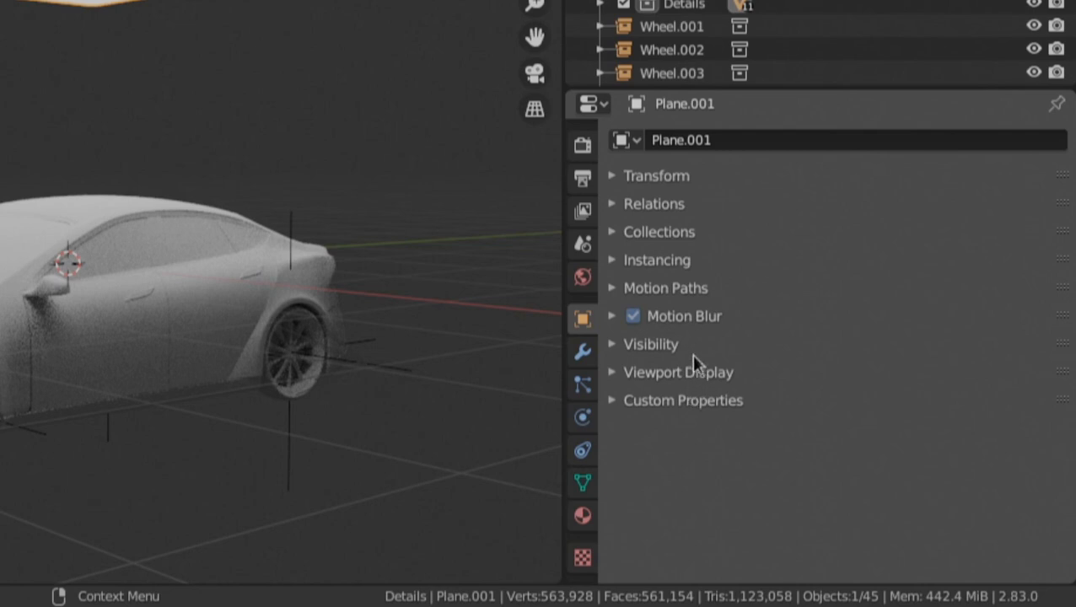
{"action": "left_click", "coordinate": [666, 344]}
{"action": "scroll", "coordinate": [688, 348], "scroll_direction": "down", "scroll_amount": 3}
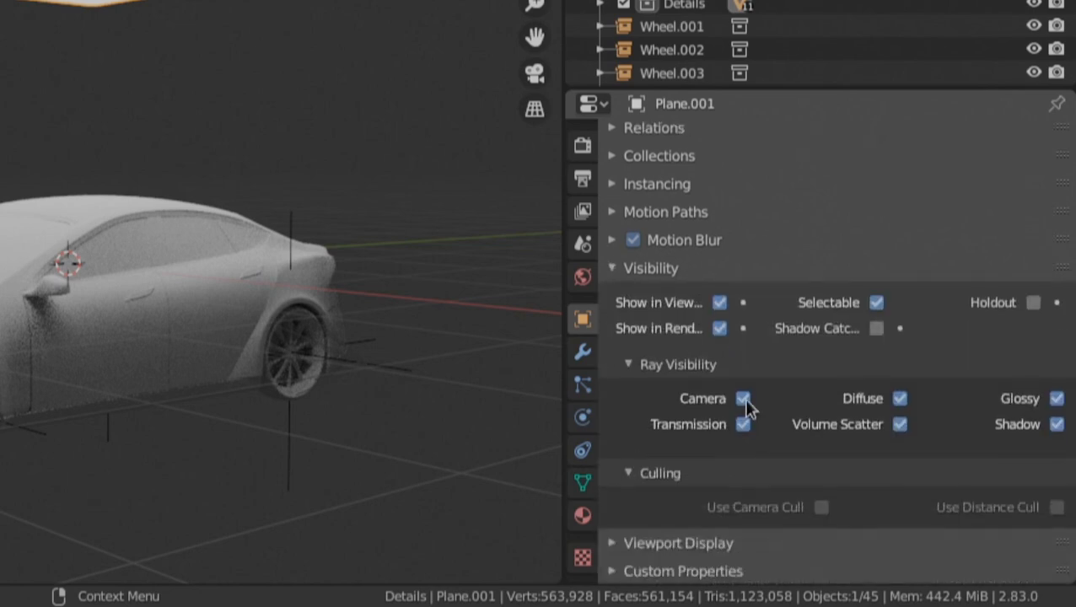
{"action": "left_click", "coordinate": [744, 401]}
{"action": "left_click", "coordinate": [650, 266]}
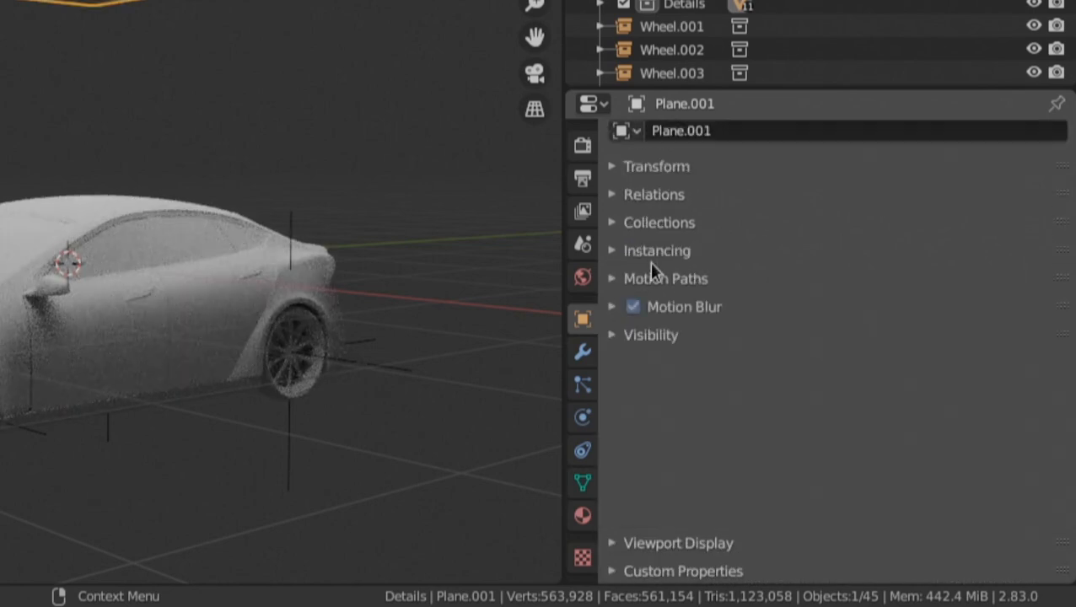
Step: Set the overhead plane's viewport display to Wire, switch the viewport to solid shading, and deselect everything
{"action": "left_click", "coordinate": [672, 374]}
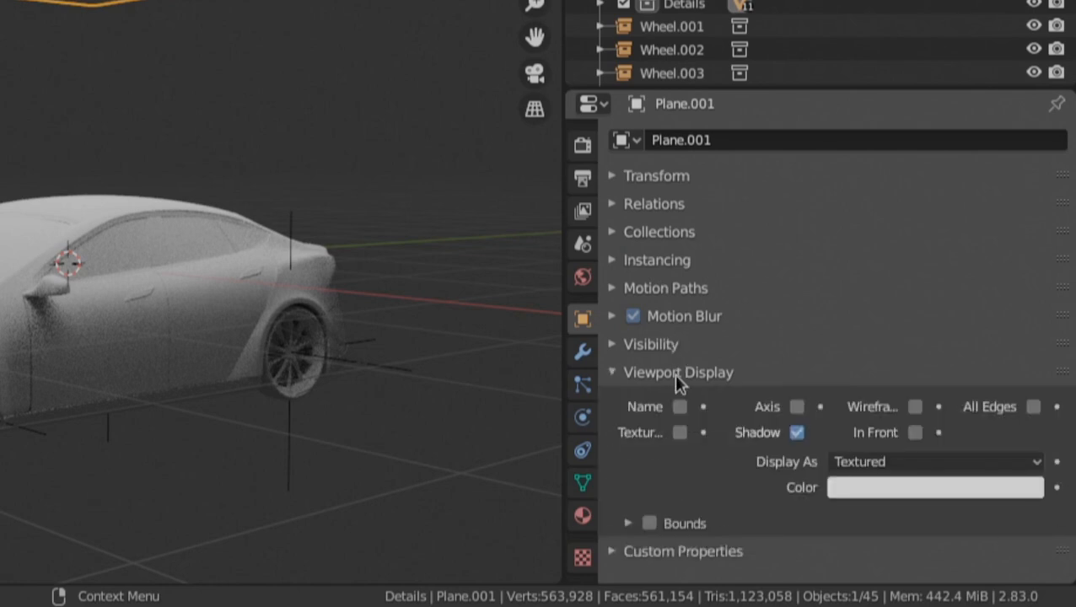
{"action": "left_click", "coordinate": [843, 462]}
{"action": "left_click", "coordinate": [848, 408]}
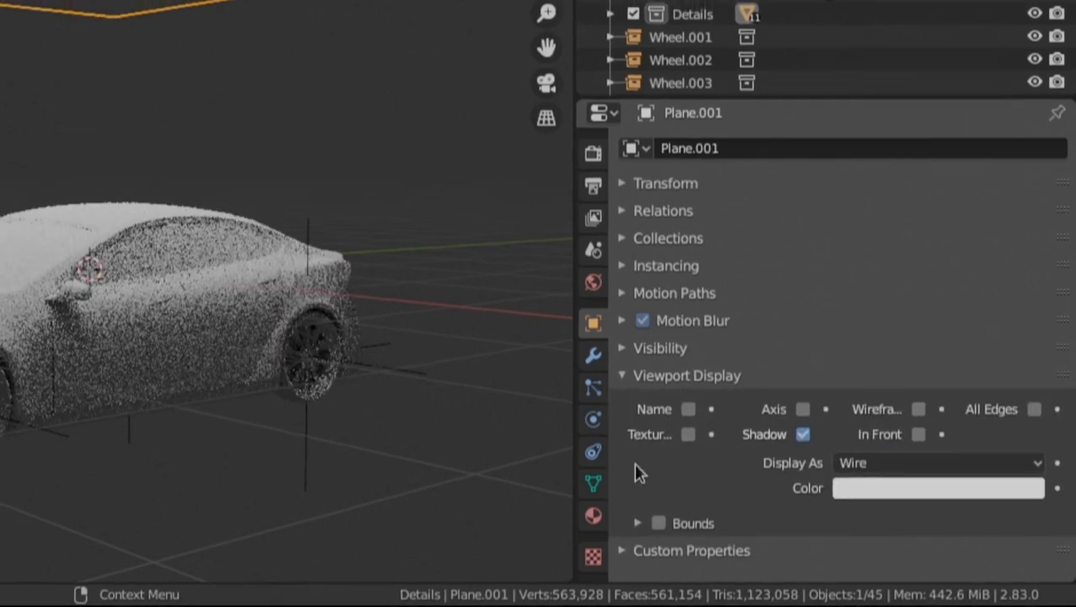
{"action": "key", "text": "z"}
{"action": "left_click", "coordinate": [487, 360]}
{"action": "mouse_move", "coordinate": [416, 340]}
{"action": "middle_mouse_down"}
{"action": "mouse_move", "coordinate": [415, 413]}
{"action": "mouse_move", "coordinate": [465, 401]}
{"action": "mouse_move", "coordinate": [419, 393]}
{"action": "mouse_move", "coordinate": [586, 242]}
{"action": "middle_mouse_up"}
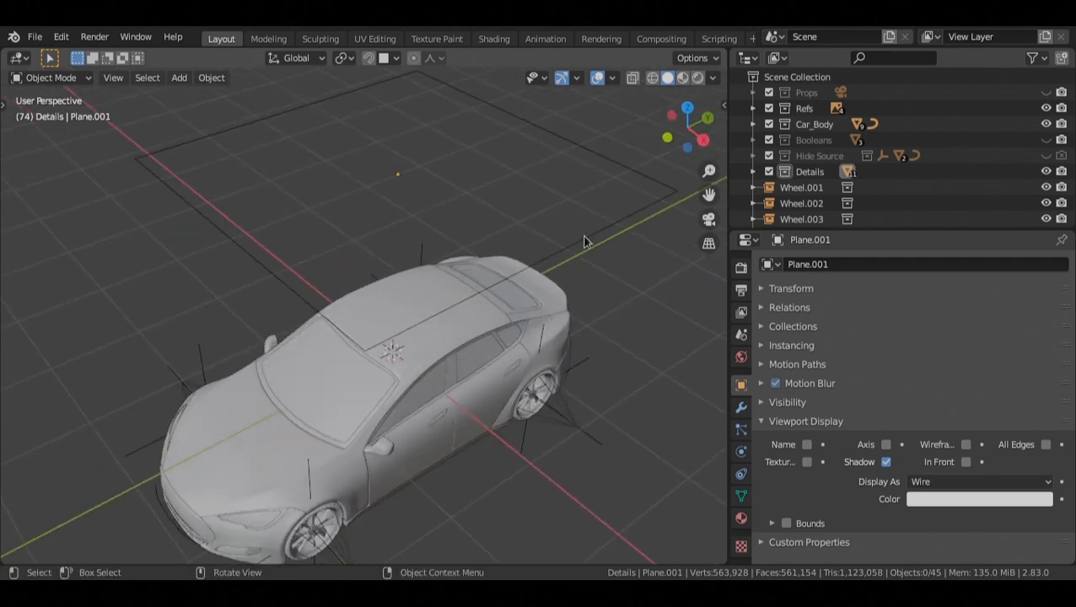
{"action": "left_click", "coordinate": [585, 237]}
{"action": "key", "text": "alt+a"}
{"action": "middle_click_drag", "start_coordinate": [408, 458], "coordinate": [393, 316]}
{"action": "scroll", "coordinate": [391, 352], "scroll_direction": "down", "scroll_amount": 2}
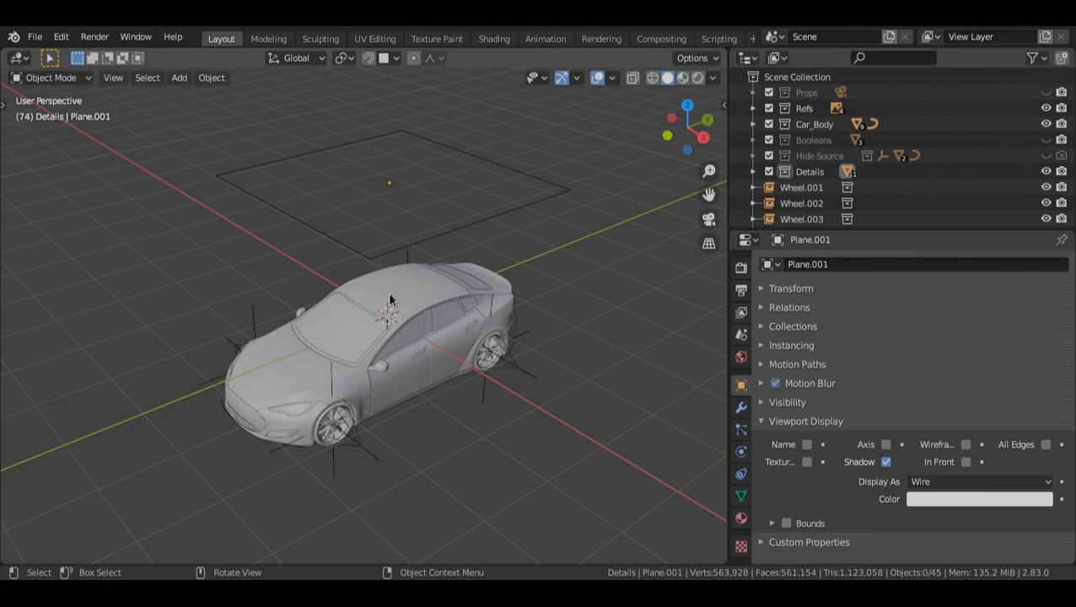
Step: Add a mesh plane at the 3D cursor and scale it into a large floor extending well beyond the car
{"action": "key", "text": "shift+a"}
{"action": "mouse_move", "coordinate": [432, 257]}
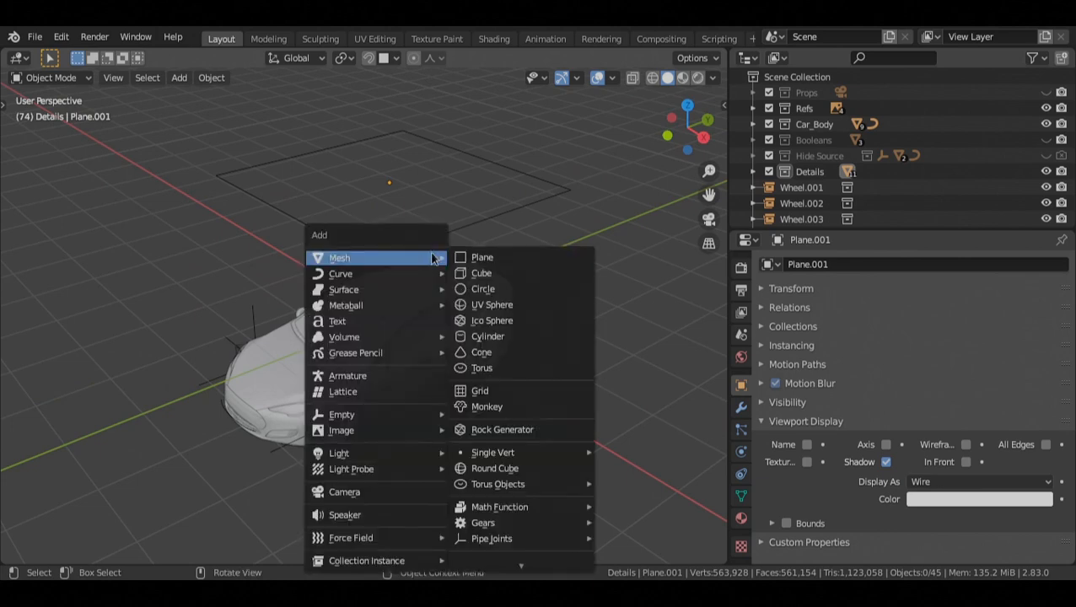
{"action": "left_click", "coordinate": [492, 265]}
{"action": "middle_click_drag", "start_coordinate": [493, 266], "coordinate": [480, 287]}
{"action": "key", "text": "s"}
{"action": "left_click", "coordinate": [580, 310]}
Step: Enable snapping and lower the floor plane about 0.98 m along Z so it meets the underside of the wheels
{"action": "middle_click_drag", "start_coordinate": [580, 310], "coordinate": [362, 67]}
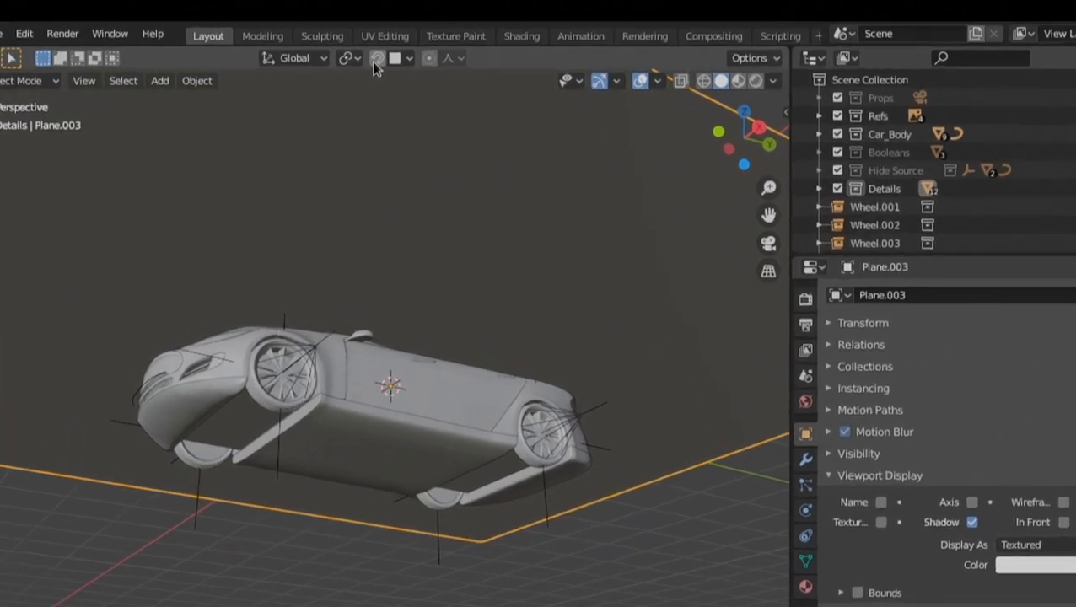
{"action": "left_click", "coordinate": [368, 60]}
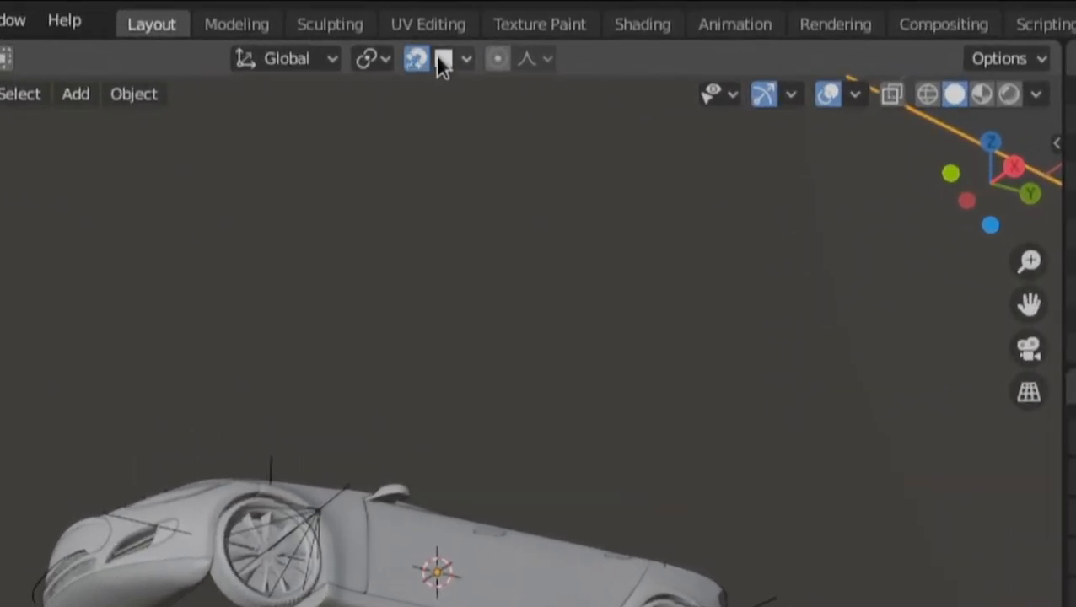
{"action": "left_click", "coordinate": [439, 63]}
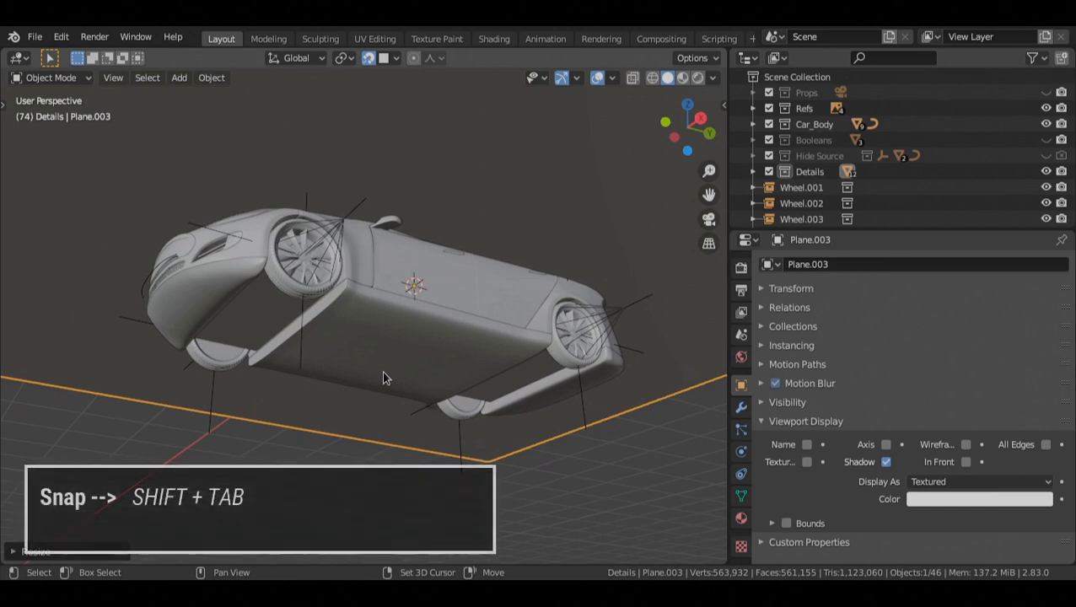
{"action": "key", "text": "g"}
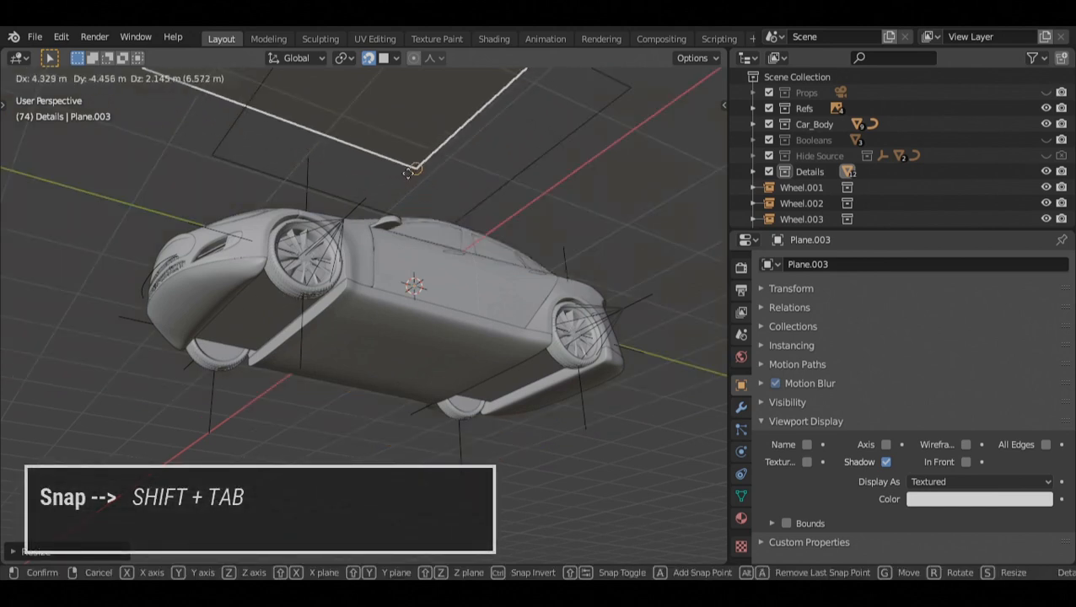
{"action": "key", "text": "z"}
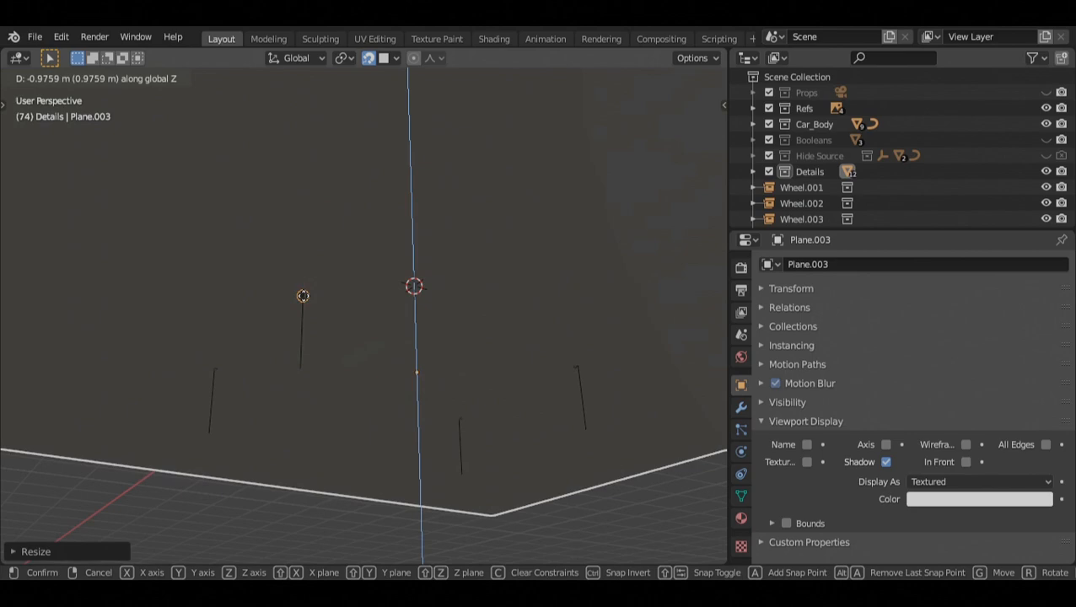
{"action": "left_click", "coordinate": [303, 296]}
{"action": "middle_click_drag", "start_coordinate": [490, 208], "coordinate": [377, 335]}
{"action": "scroll", "coordinate": [377, 335], "scroll_direction": "down", "scroll_amount": 4}
{"action": "key", "text": "alt+a"}
{"action": "mouse_move", "coordinate": [378, 336]}
{"action": "left_mouse_down", "text": "alt"}
{"action": "mouse_move", "coordinate": [364, 413]}
{"action": "mouse_move", "coordinate": [371, 353]}
{"action": "left_mouse_up", "text": "alt"}
{"action": "scroll", "coordinate": [379, 358], "scroll_direction": "down", "scroll_amount": 2}
Step: Extrude the floor plane's two back edges straight up to form tall walls, and turn off snapping
{"action": "left_click", "coordinate": [472, 394]}
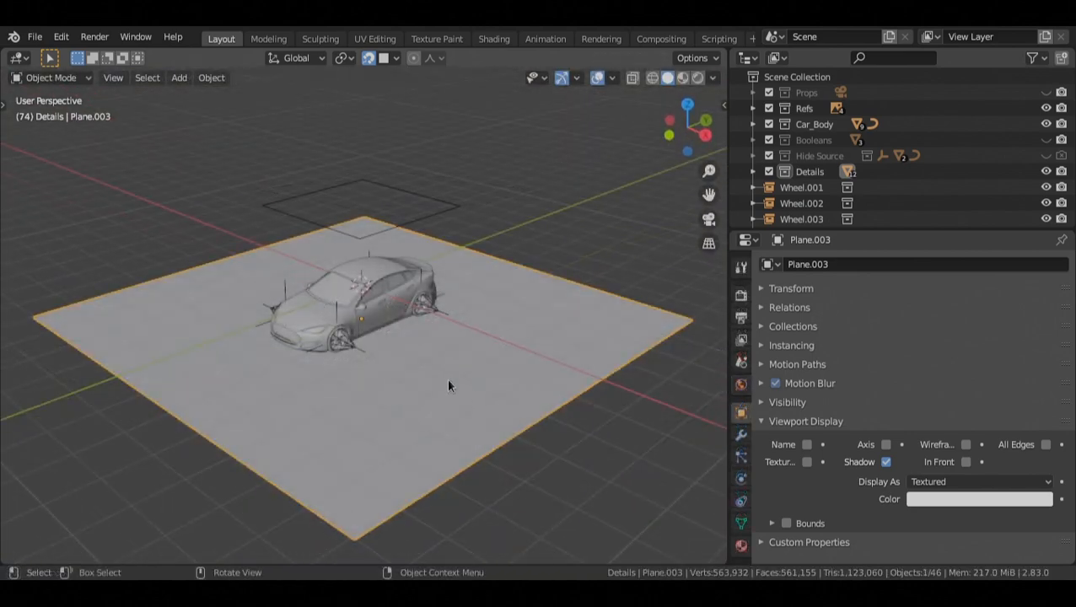
{"action": "key", "text": "Tab"}
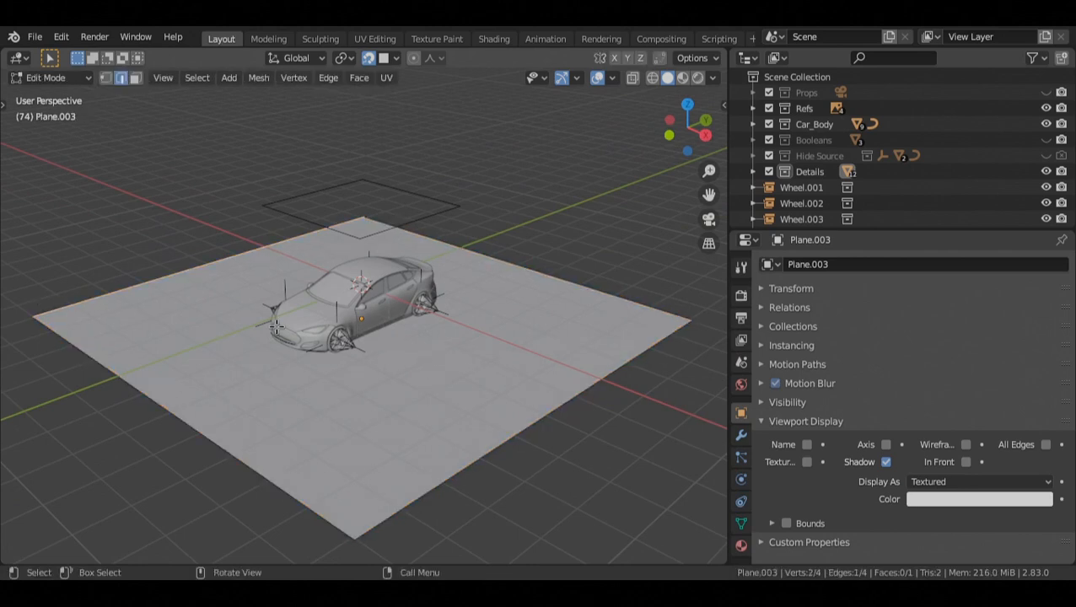
{"action": "left_click_drag", "start_coordinate": [481, 270], "coordinate": [509, 347], "text": "alt"}
{"action": "key", "text": "e"}
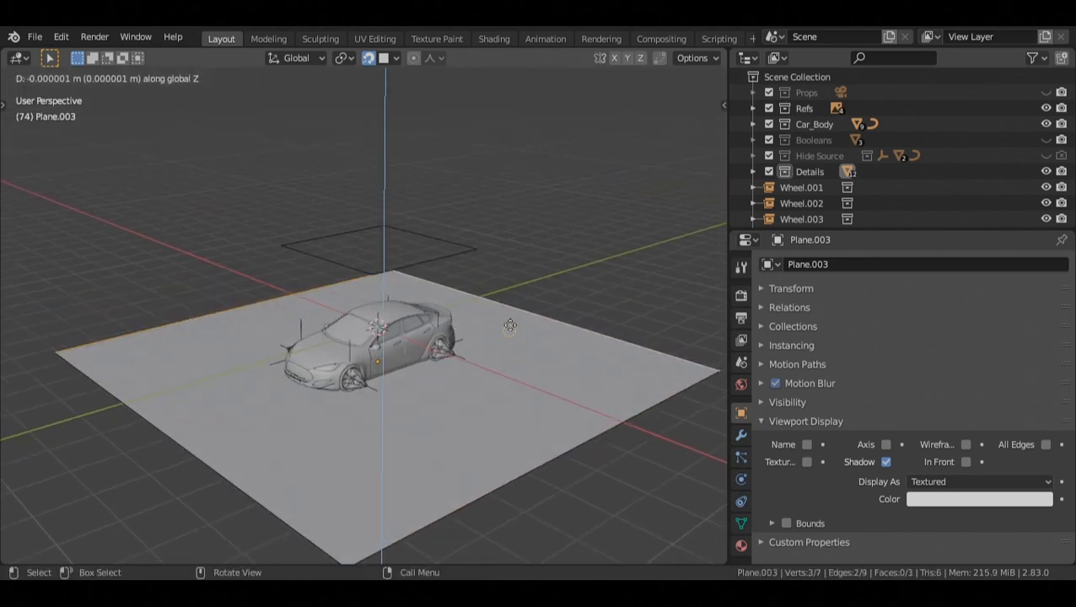
{"action": "left_click", "coordinate": [498, 186]}
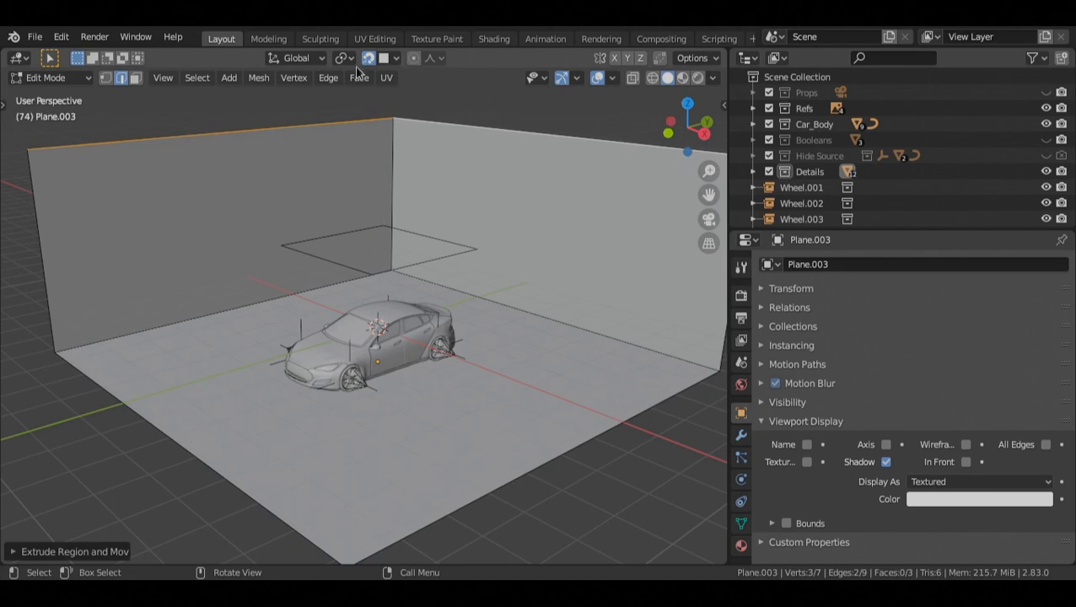
{"action": "key", "text": "Tab"}
{"action": "key", "text": "alt+a"}
{"action": "scroll", "coordinate": [395, 271], "scroll_direction": "up", "scroll_amount": 1}
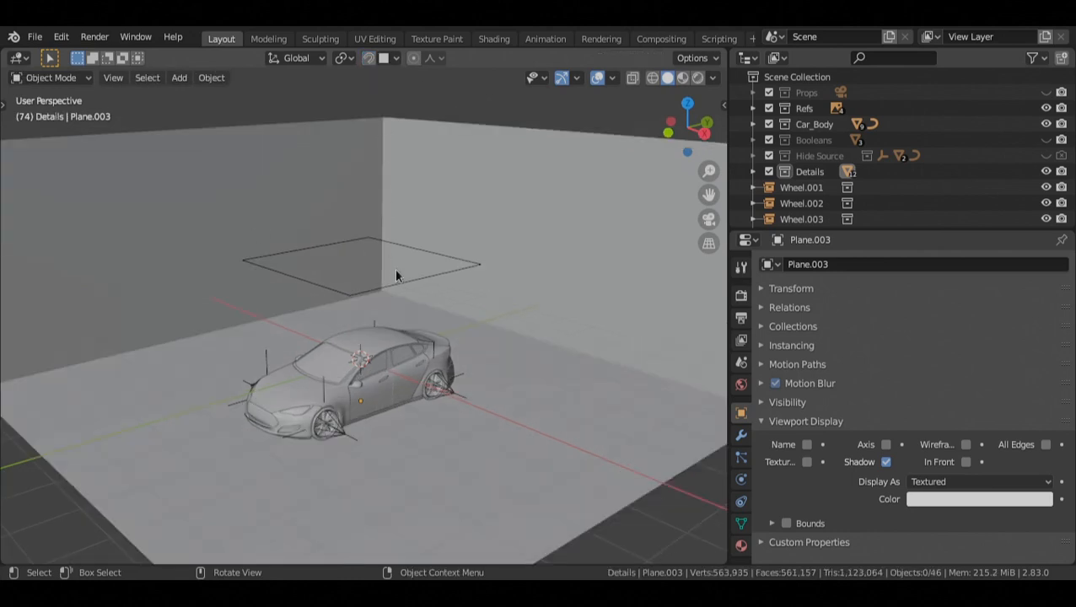
Step: Add a Subdivision Surface modifier to the backdrop with render and viewport levels of 4
{"action": "left_click", "coordinate": [741, 434]}
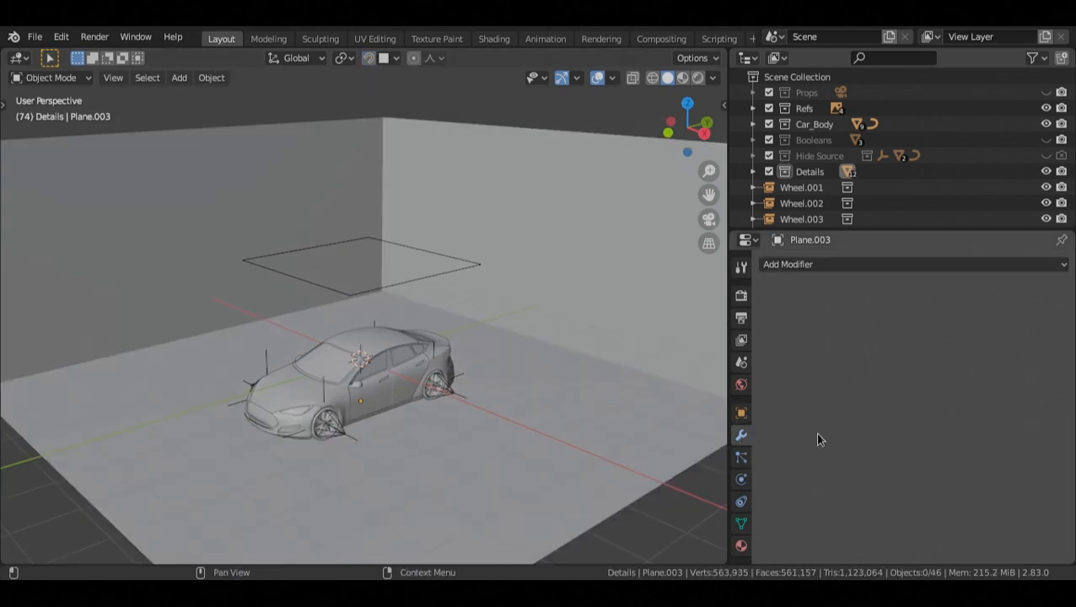
{"action": "left_click", "coordinate": [831, 264]}
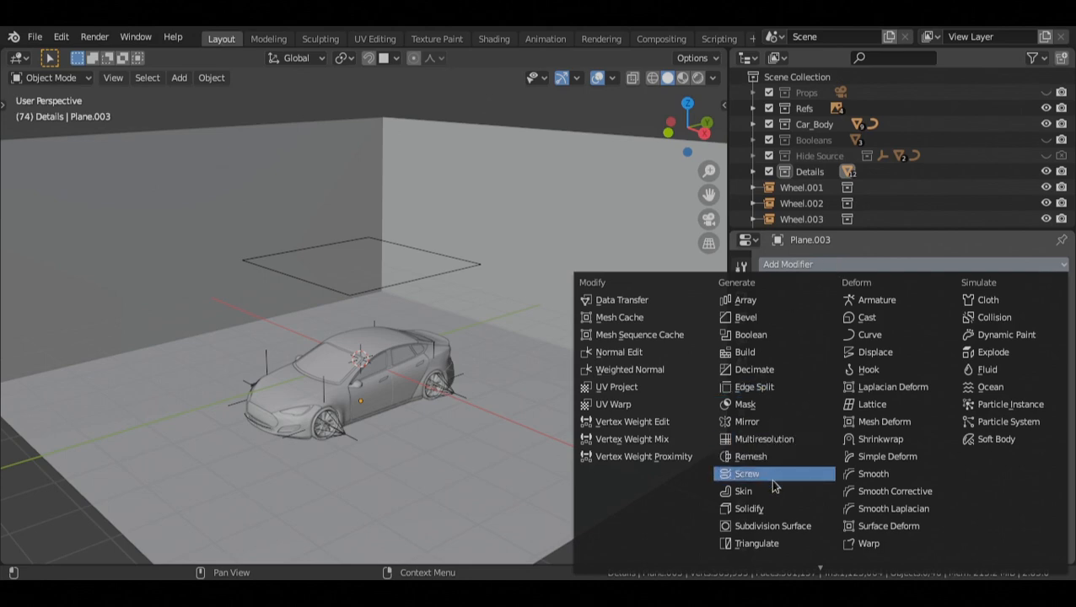
{"action": "left_click", "coordinate": [767, 525]}
{"action": "left_click", "coordinate": [904, 386]}
{"action": "left_click", "coordinate": [904, 386]}
{"action": "left_click", "coordinate": [904, 386]}
{"action": "middle_click_drag", "start_coordinate": [438, 350], "coordinate": [405, 313]}
{"action": "left_click", "coordinate": [605, 365]}
{"action": "middle_click_drag", "start_coordinate": [548, 401], "coordinate": [596, 436]}
Step: Inset the backdrop's floor face by a thickness of about 0.17 to tighten the rounded floor, and return to Object Mode
{"action": "left_click_drag", "start_coordinate": [596, 436], "coordinate": [474, 290], "text": "alt"}
{"action": "scroll", "coordinate": [475, 290], "scroll_direction": "up", "scroll_amount": 2}
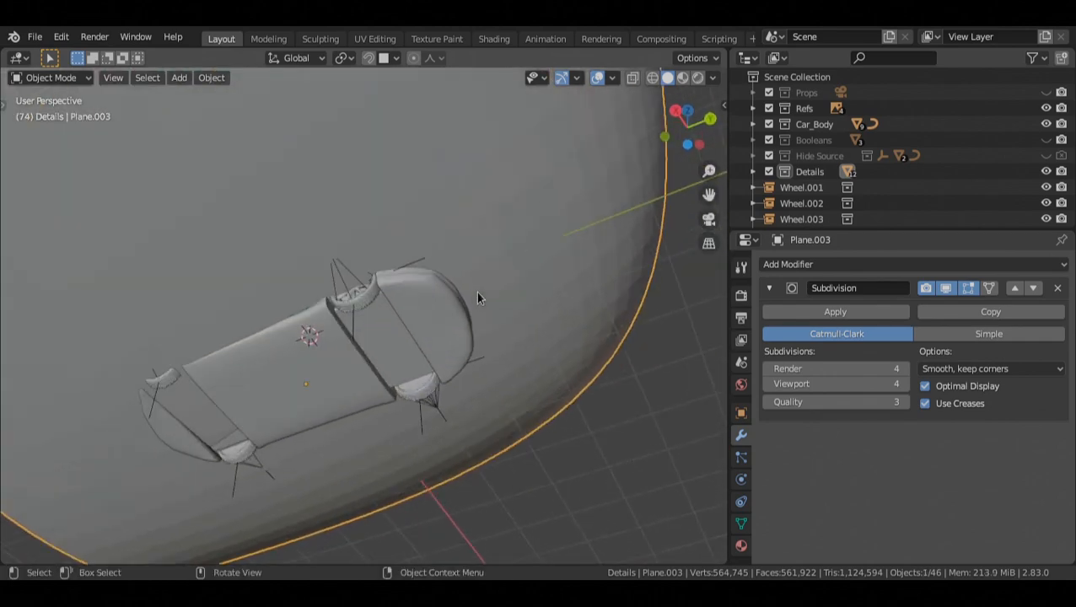
{"action": "scroll", "coordinate": [475, 290], "scroll_direction": "up", "scroll_amount": 1}
{"action": "left_click_drag", "start_coordinate": [298, 339], "coordinate": [430, 418], "text": "alt"}
{"action": "key", "text": "Tab"}
{"action": "key", "text": "3"}
{"action": "left_click", "coordinate": [371, 374]}
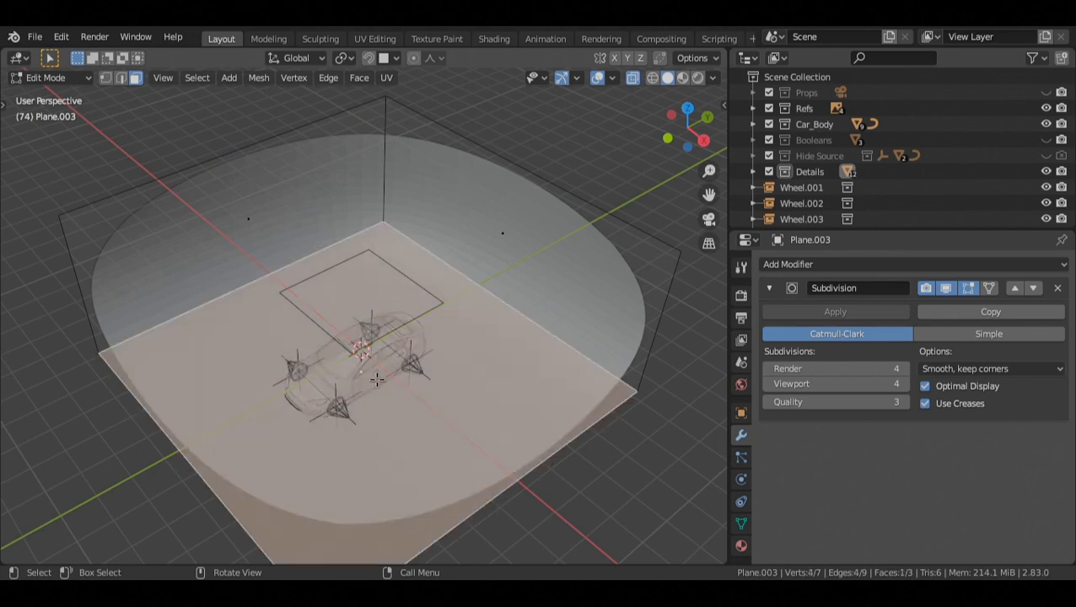
{"action": "scroll", "coordinate": [578, 424], "scroll_direction": "down", "scroll_amount": 1}
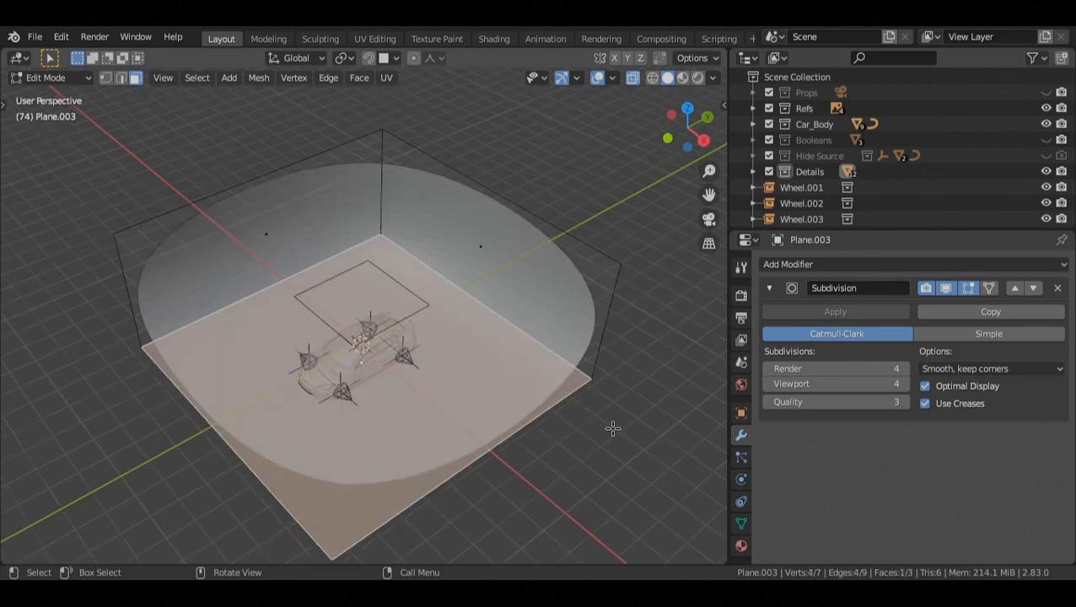
{"action": "key", "text": "i"}
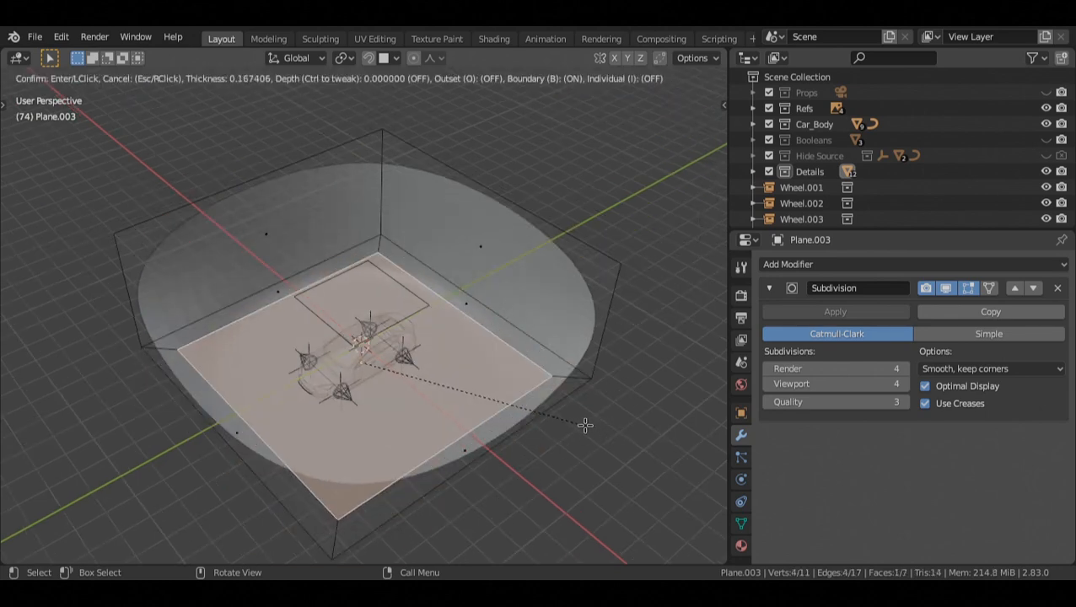
{"action": "left_click", "coordinate": [586, 431]}
{"action": "key", "text": "Tab"}
{"action": "key", "text": "alt+z"}
{"action": "key", "text": "alt+a"}
Step: Frame the car in a front three-quarter view against the curved backdrop with nothing selected
{"action": "middle_click_drag", "start_coordinate": [540, 430], "coordinate": [468, 430]}
{"action": "scroll", "coordinate": [391, 291], "scroll_direction": "up", "scroll_amount": 3}
{"action": "middle_click_drag", "start_coordinate": [197, 314], "coordinate": [285, 324]}
{"action": "middle_click_drag", "start_coordinate": [177, 380], "coordinate": [422, 244]}
{"action": "left_click", "coordinate": [422, 245]}
{"action": "right_click", "coordinate": [422, 244]}
{"action": "key", "text": "Escape"}
{"action": "key", "text": "alt+a"}
{"action": "middle_click_drag", "start_coordinate": [362, 442], "coordinate": [385, 439]}
{"action": "mouse_move", "coordinate": [424, 356]}
{"action": "left_mouse_down", "text": "alt"}
{"action": "mouse_move", "coordinate": [411, 338]}
{"action": "mouse_move", "coordinate": [429, 341]}
{"action": "left_mouse_up", "text": "alt"}
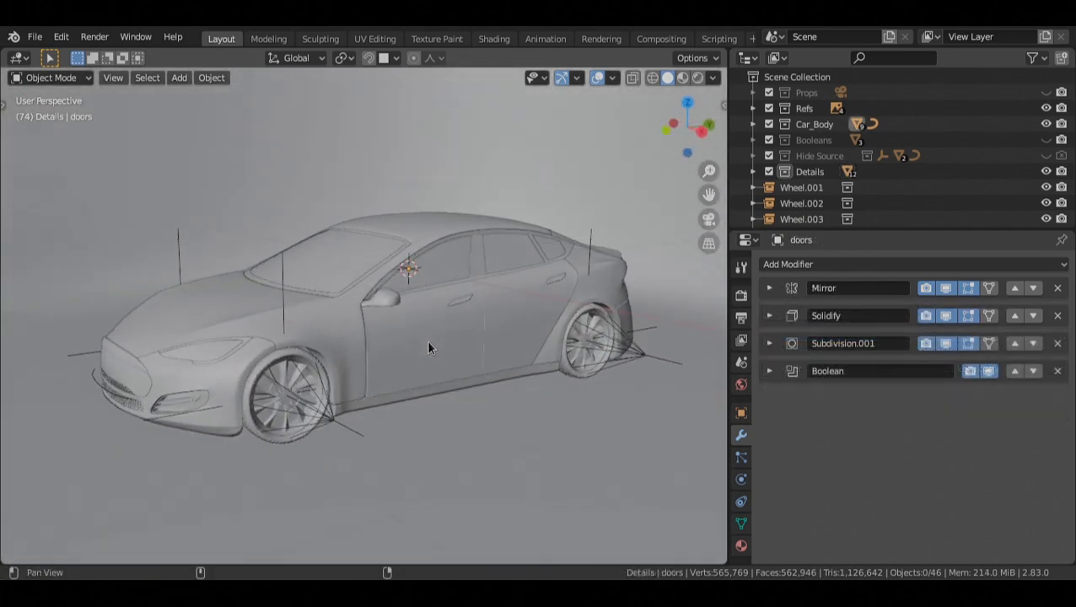
{"action": "middle_click_drag", "start_coordinate": [429, 341], "coordinate": [421, 343]}
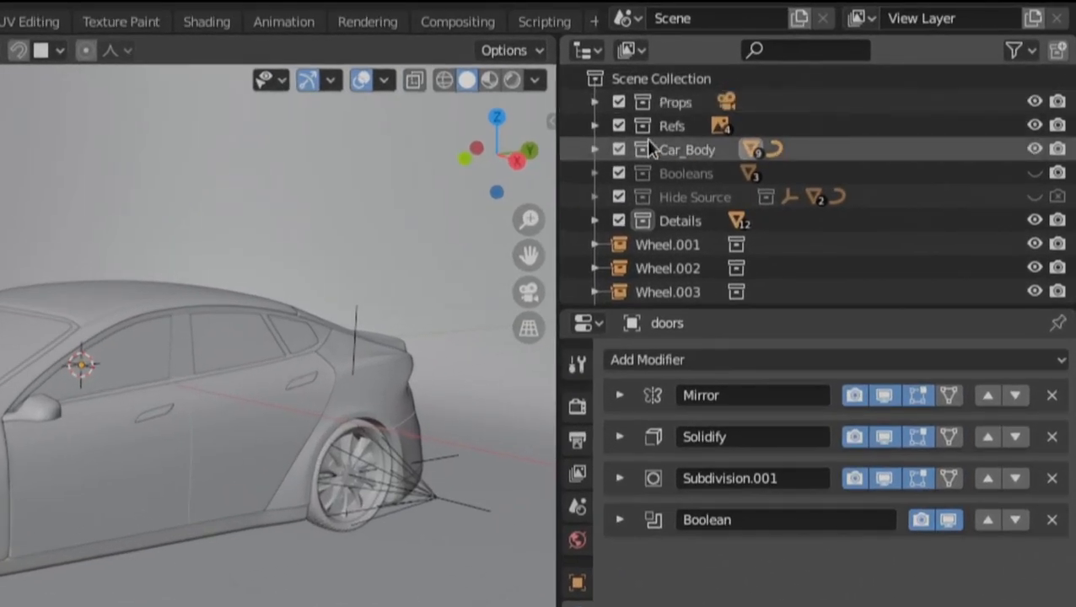
Step: Show the Props collection, select its camera, and align the camera to the current view
{"action": "left_click", "coordinate": [595, 102]}
{"action": "left_click", "coordinate": [666, 126]}
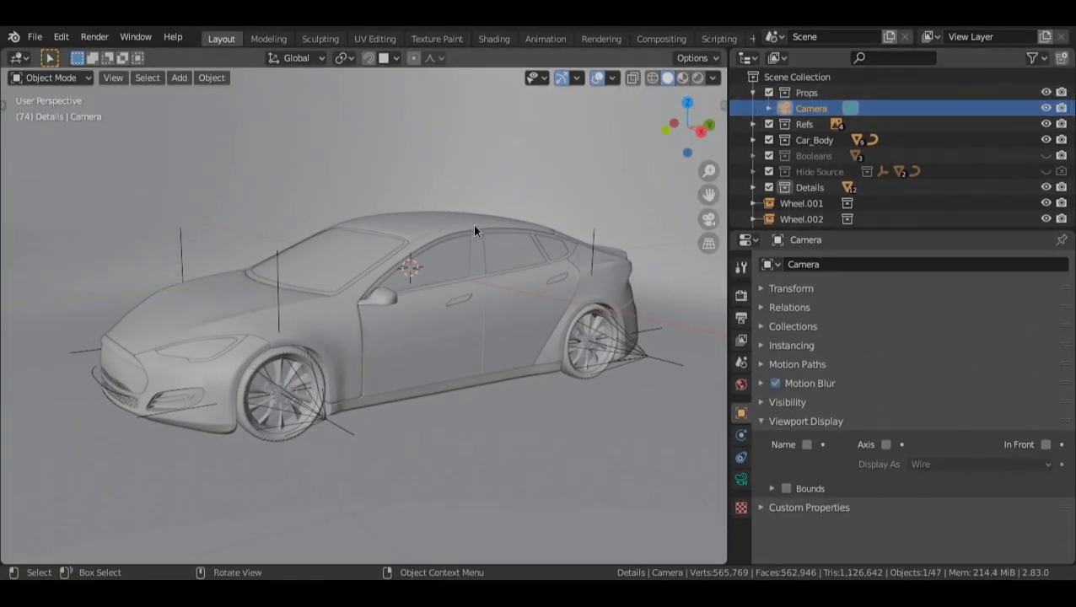
{"action": "key", "text": "shift+a"}
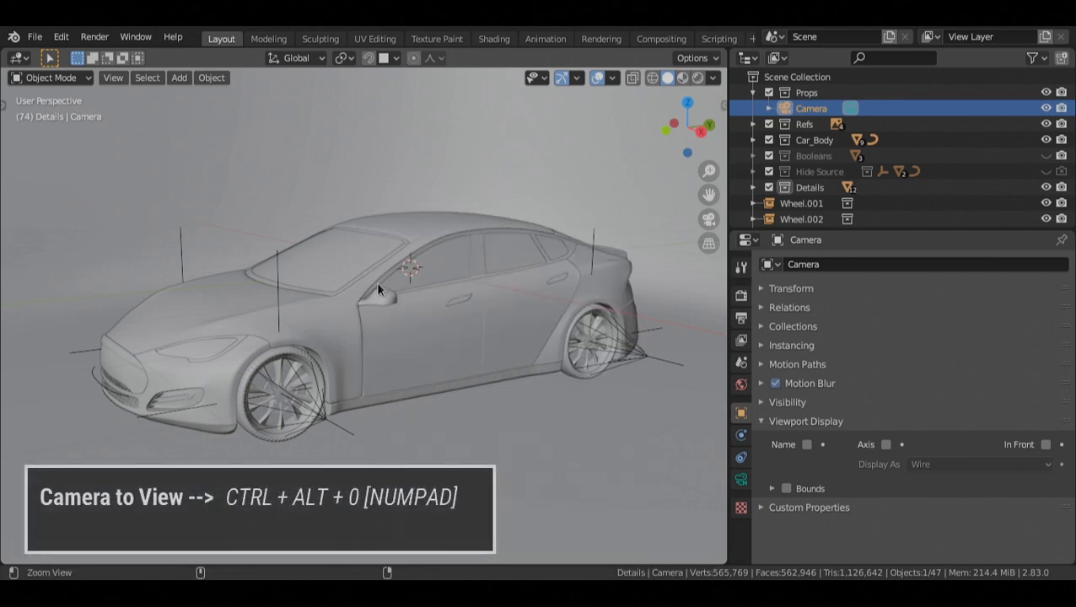
{"action": "key", "text": "ctrl+alt+KP_0"}
{"action": "scroll", "coordinate": [376, 281], "scroll_direction": "up", "scroll_amount": 3}
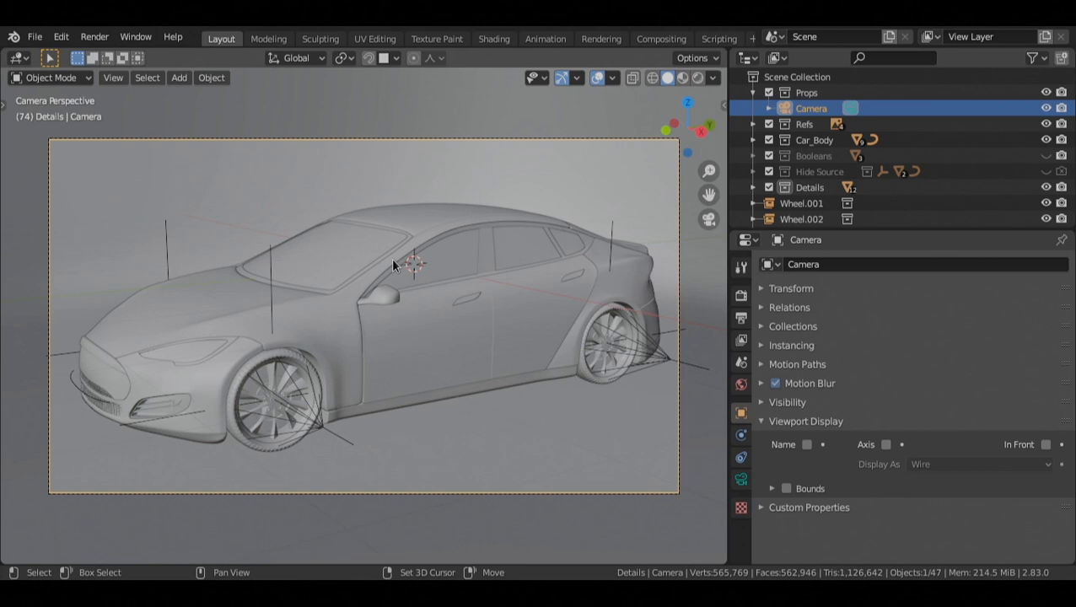
{"action": "key", "text": "shift+grave"}
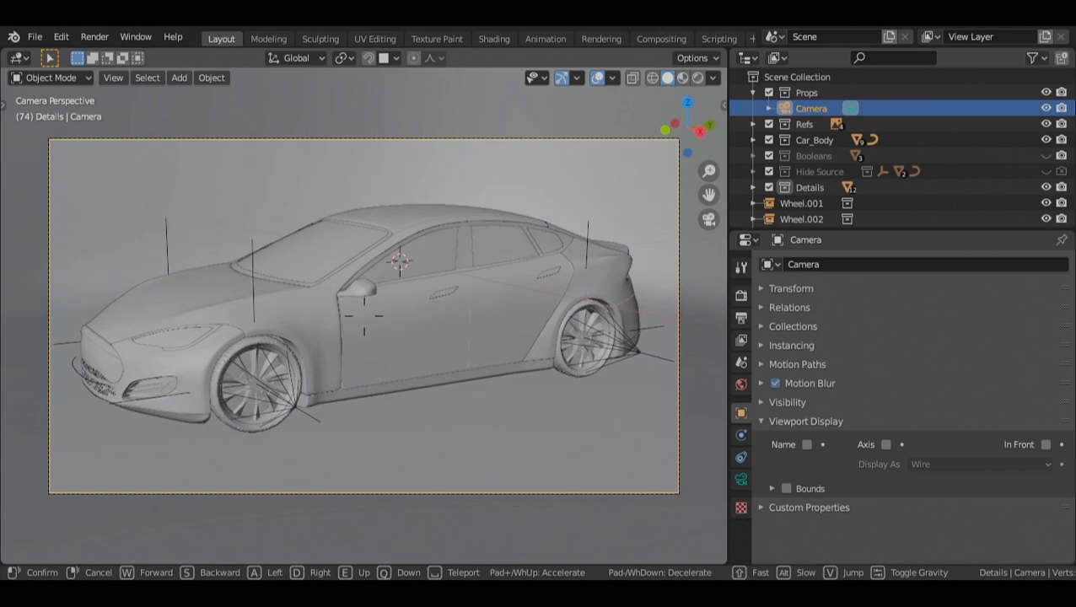
{"action": "key", "text": "q"}
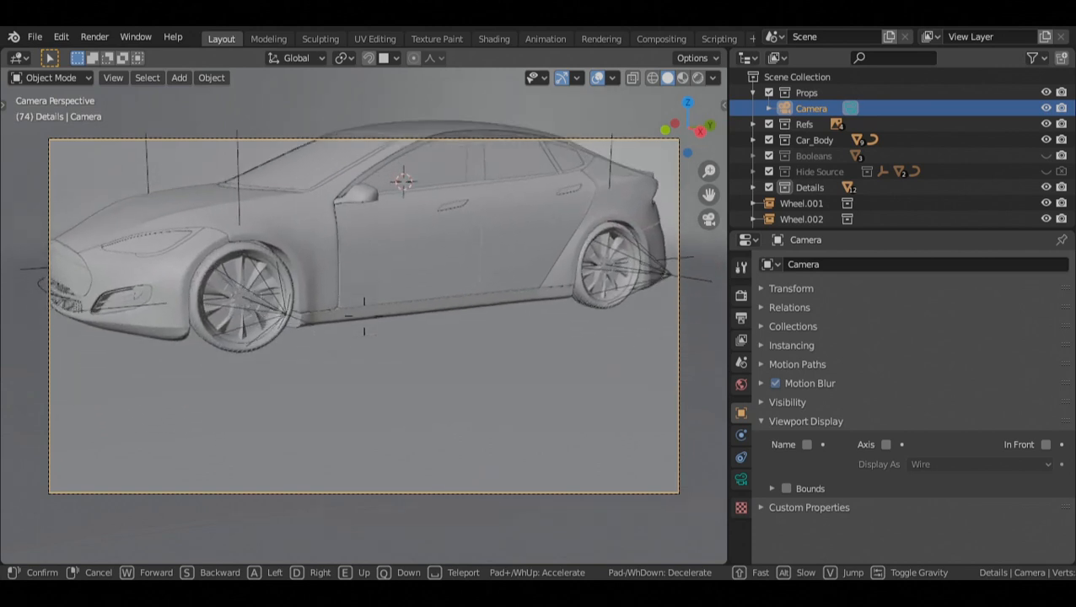
{"action": "key", "text": "e"}
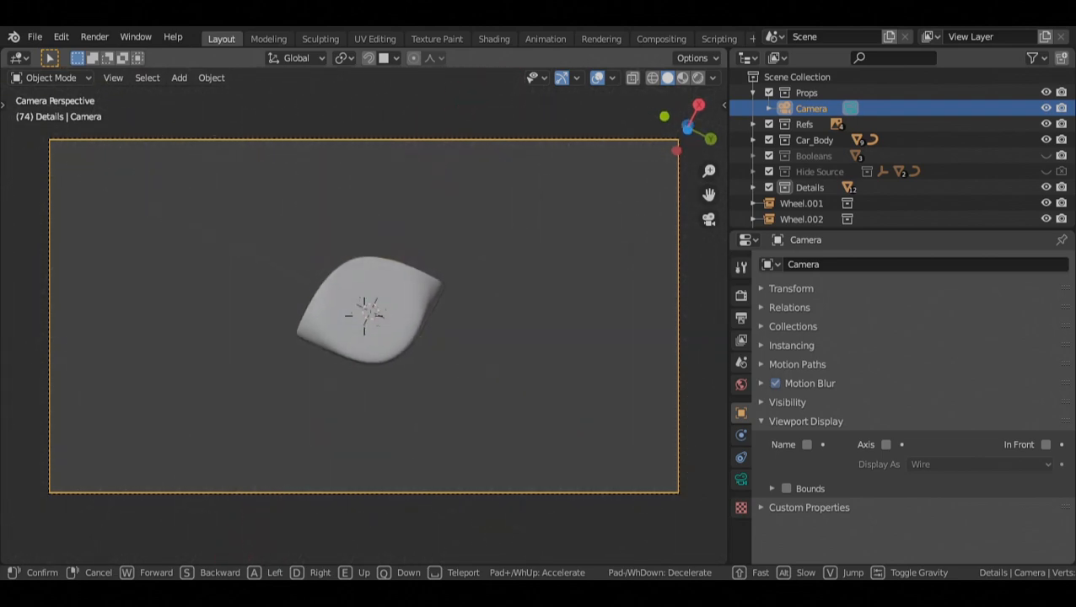
{"action": "key", "text": "Escape"}
Step: In top view, move the backdrop's corner vertices nearest the camera diagonally outward so the floor extends well behind the camera
{"action": "middle_click_drag", "start_coordinate": [446, 505], "coordinate": [467, 524]}
{"action": "scroll", "coordinate": [468, 524], "scroll_direction": "down", "scroll_amount": 7}
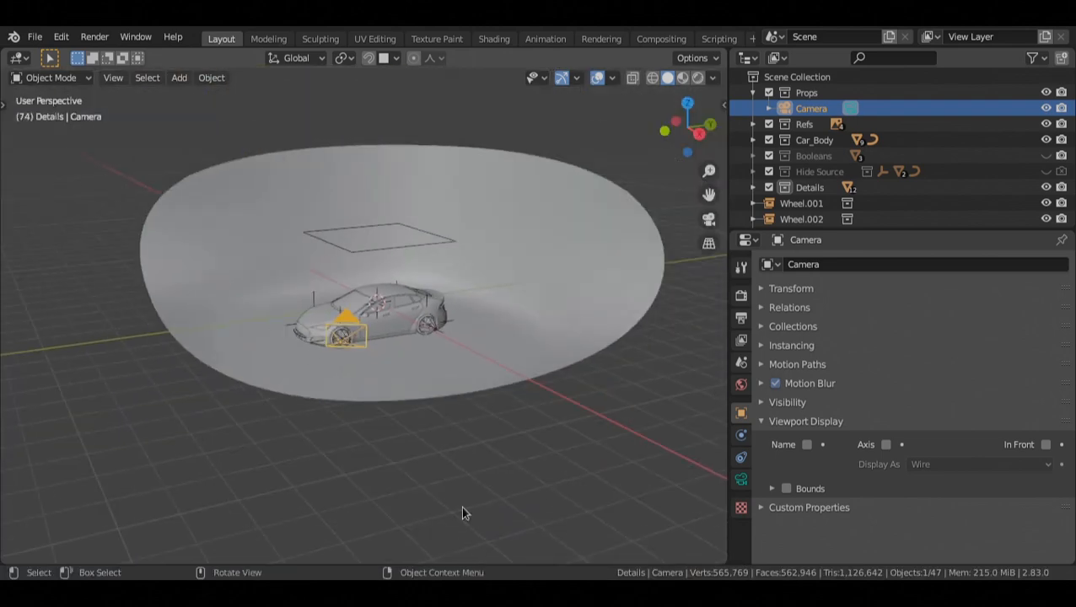
{"action": "key", "text": "KP_7"}
{"action": "left_click", "coordinate": [485, 388]}
{"action": "scroll", "coordinate": [498, 413], "scroll_direction": "up", "scroll_amount": 1}
{"action": "key", "text": "Tab"}
{"action": "scroll", "coordinate": [511, 435], "scroll_direction": "down", "scroll_amount": 3}
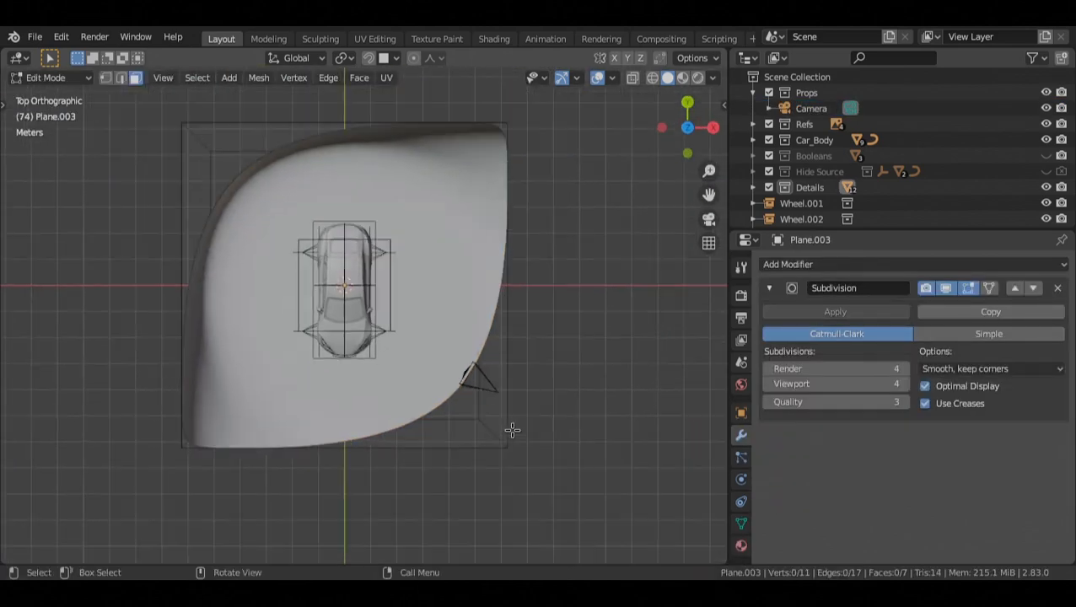
{"action": "left_click_drag", "start_coordinate": [354, 363], "coordinate": [498, 463]}
{"action": "middle_click_drag", "start_coordinate": [497, 463], "coordinate": [467, 442], "text": "shift"}
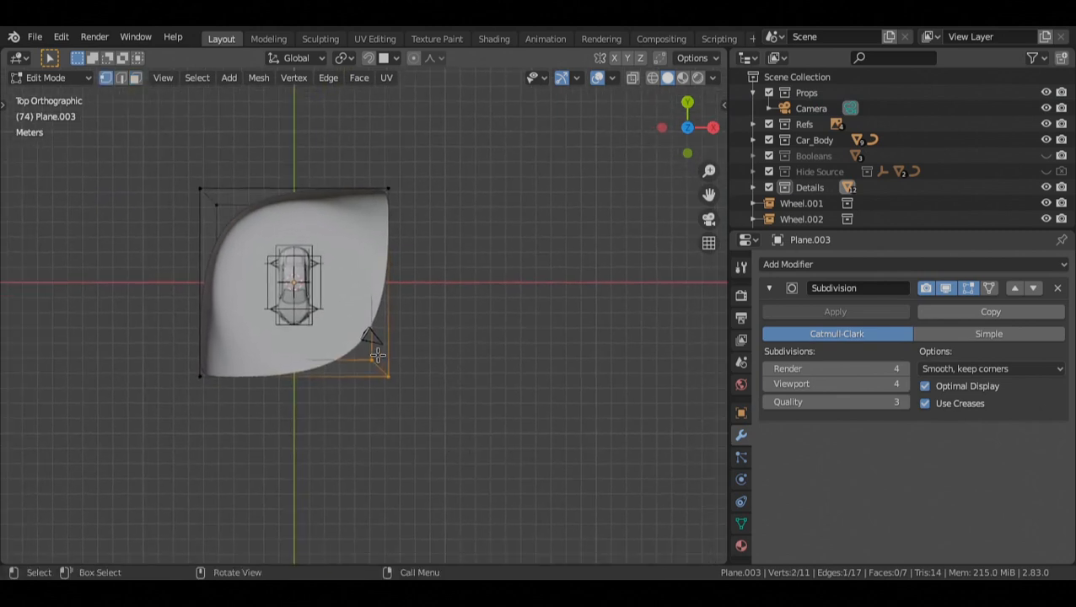
{"action": "key", "text": "g"}
{"action": "left_click", "coordinate": [538, 468]}
{"action": "scroll", "coordinate": [487, 425], "scroll_direction": "up", "scroll_amount": 3}
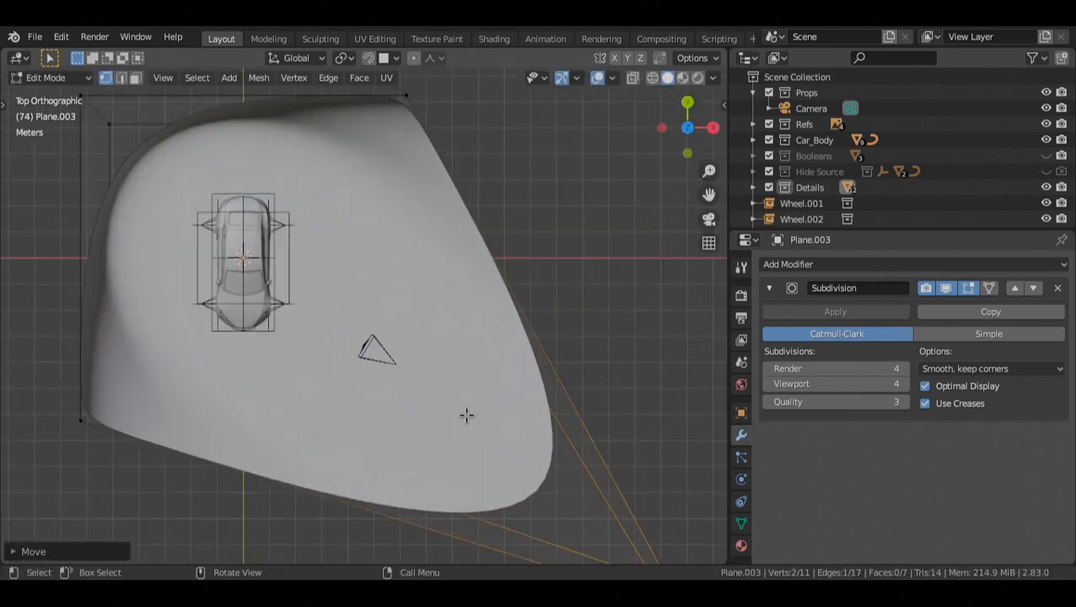
{"action": "key", "text": "Tab"}
{"action": "scroll", "coordinate": [430, 418], "scroll_direction": "down", "scroll_amount": 2}
{"action": "middle_click_drag", "start_coordinate": [430, 418], "coordinate": [348, 309]}
{"action": "scroll", "coordinate": [430, 383], "scroll_direction": "down", "scroll_amount": 3}
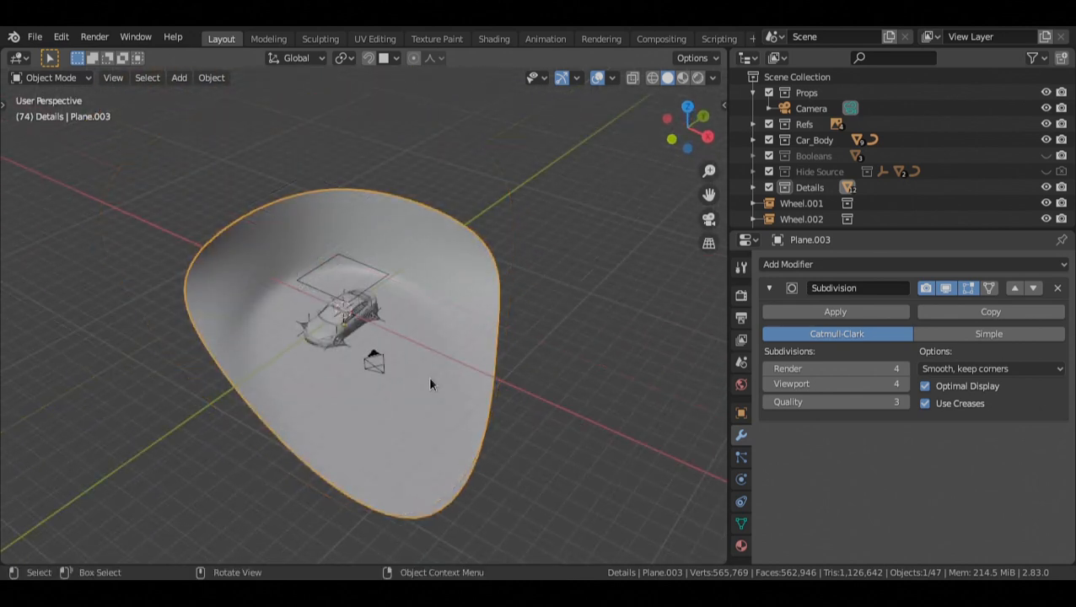
Step: Reposition the camera with walk navigation, pulling it back so the whole car fits inside the frame
{"action": "key", "text": "grave"}
{"action": "left_click", "coordinate": [394, 401]}
{"action": "key", "text": "shift+grave"}
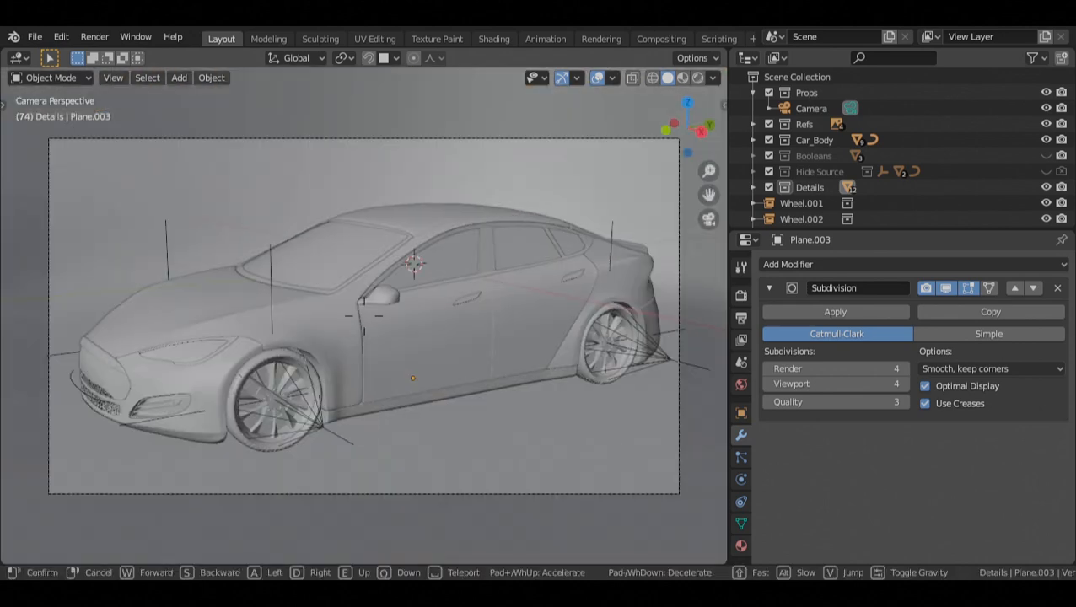
{"action": "key", "text": "q"}
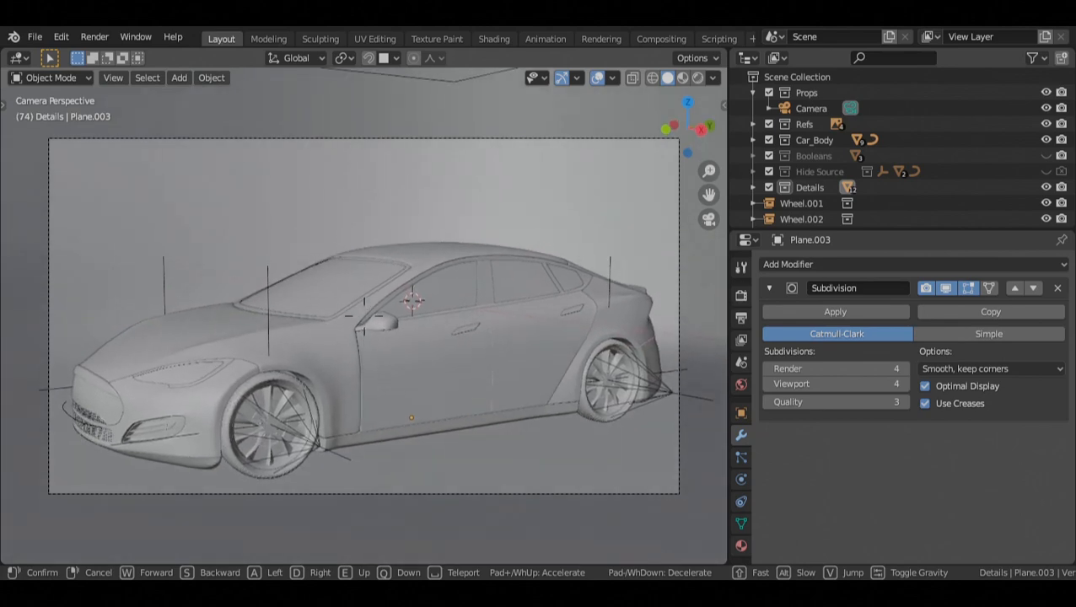
{"action": "key", "text": "d"}
{"action": "key", "text": "w"}
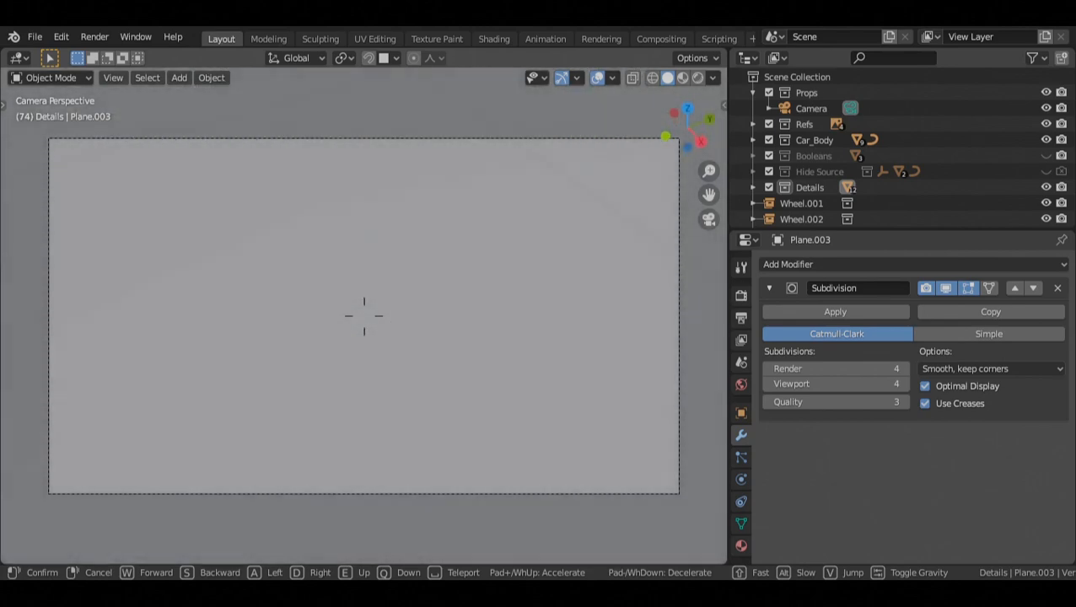
{"action": "key", "text": "s"}
{"action": "key", "text": "w"}
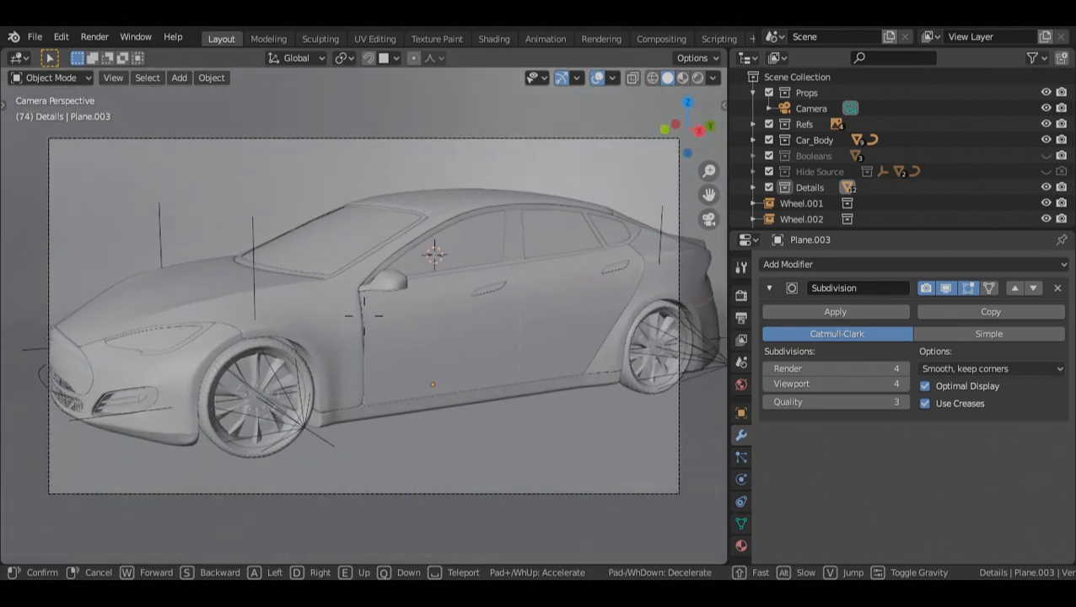
{"action": "key", "text": "s"}
{"action": "key", "text": "s"}
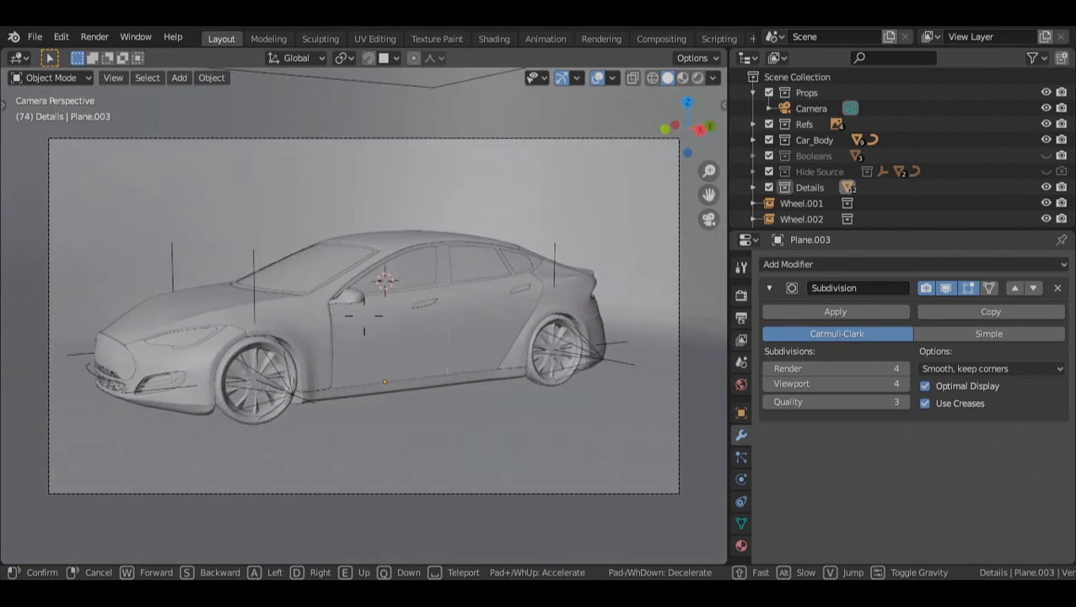
{"action": "left_click", "coordinate": [519, 270]}
{"action": "mouse_move", "coordinate": [521, 270]}
{"action": "left_mouse_down", "text": "alt+shift"}
{"action": "mouse_move", "coordinate": [563, 268]}
{"action": "mouse_move", "coordinate": [521, 276]}
{"action": "left_mouse_up", "text": "alt+shift"}
Step: In top view, move the backdrop's two selected corner vertices diagonally back inward toward the camera, and return to Object Mode
{"action": "key", "text": "grave"}
{"action": "left_click", "coordinate": [541, 200]}
{"action": "key", "text": "Tab"}
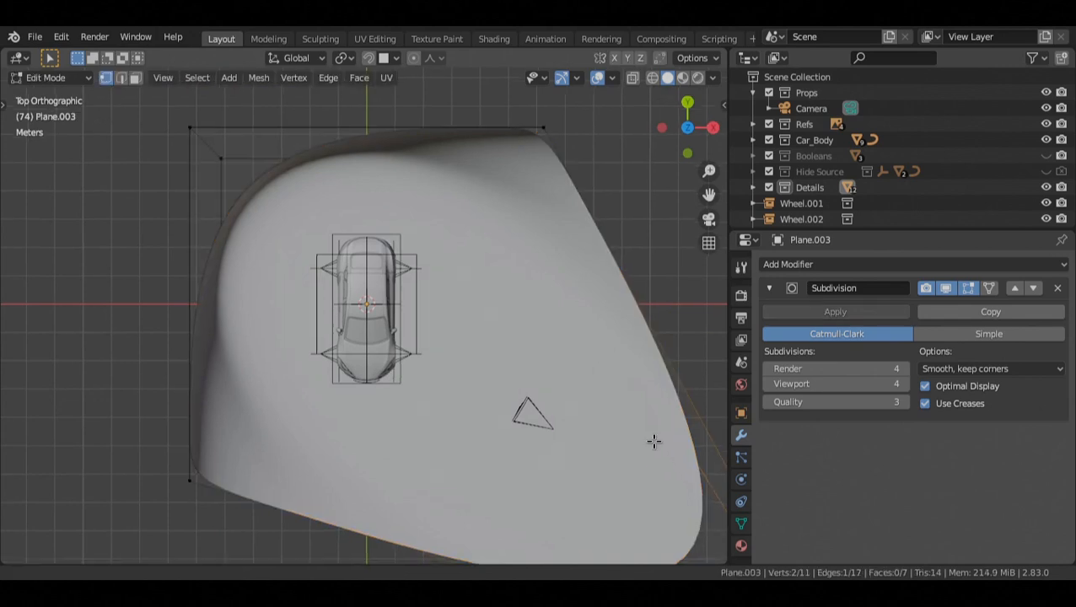
{"action": "scroll", "coordinate": [636, 385], "scroll_direction": "up", "scroll_amount": 2}
{"action": "scroll", "coordinate": [636, 385], "scroll_direction": "down", "scroll_amount": 3}
{"action": "key", "text": "g"}
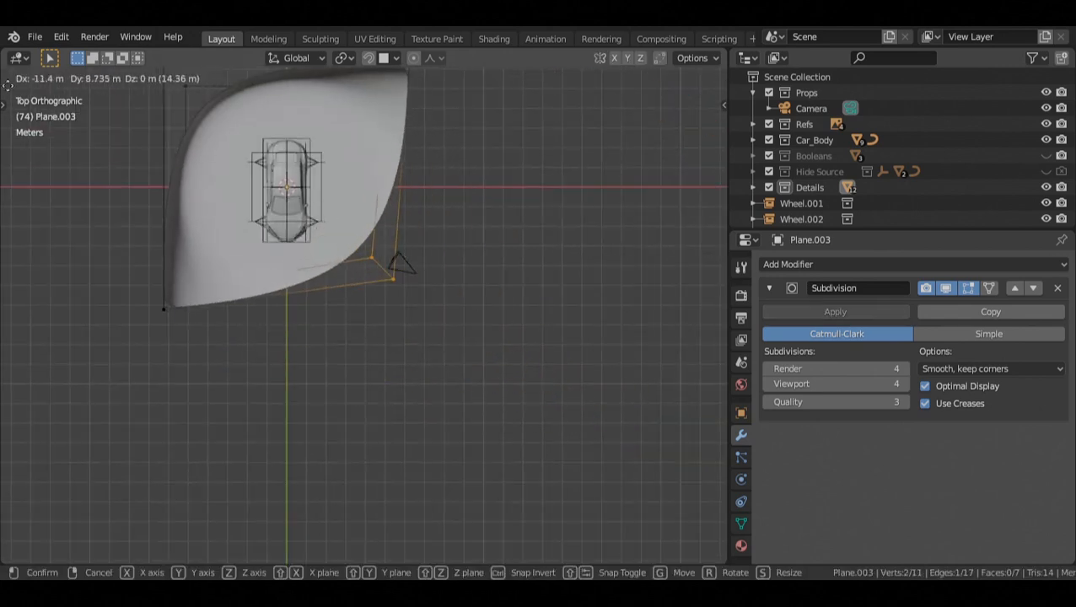
{"action": "left_click", "coordinate": [93, 238]}
{"action": "middle_click_drag", "start_coordinate": [322, 195], "coordinate": [415, 295], "text": "shift"}
{"action": "scroll", "coordinate": [416, 295], "scroll_direction": "up", "scroll_amount": 2}
{"action": "key", "text": "Tab"}
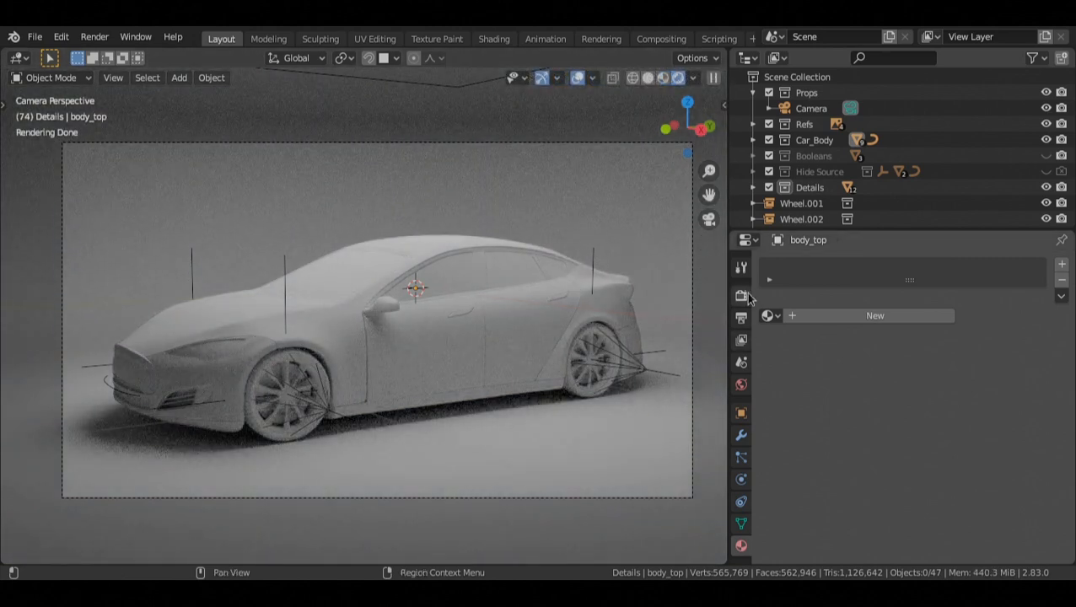
Step: Enable Adaptive Sampling with a noise threshold of 0.1 and set the viewport samples to 1000
{"action": "left_click", "coordinate": [742, 296]}
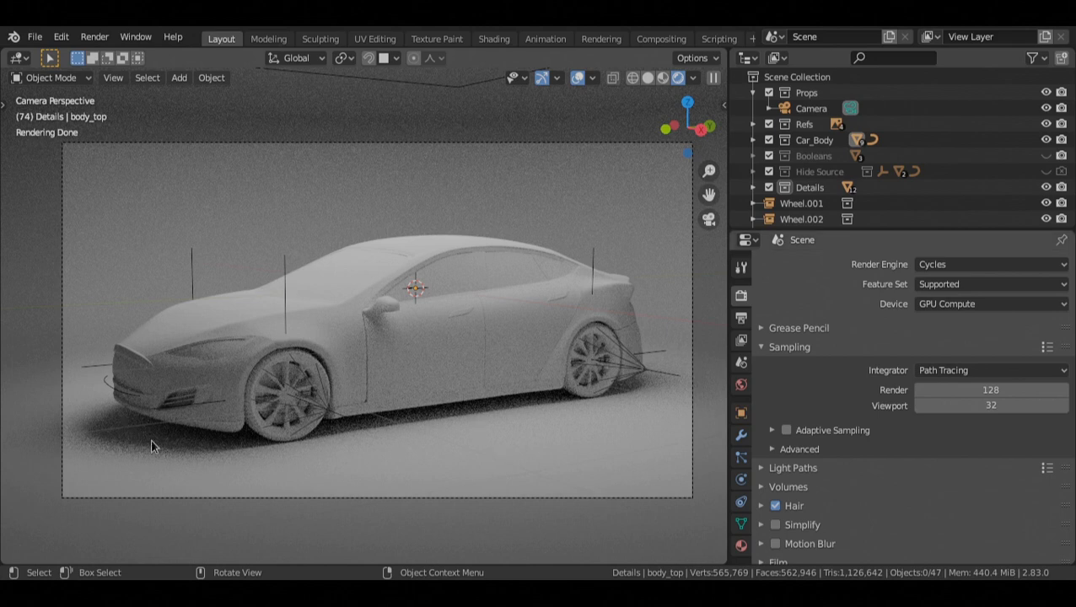
{"action": "left_click", "coordinate": [792, 433]}
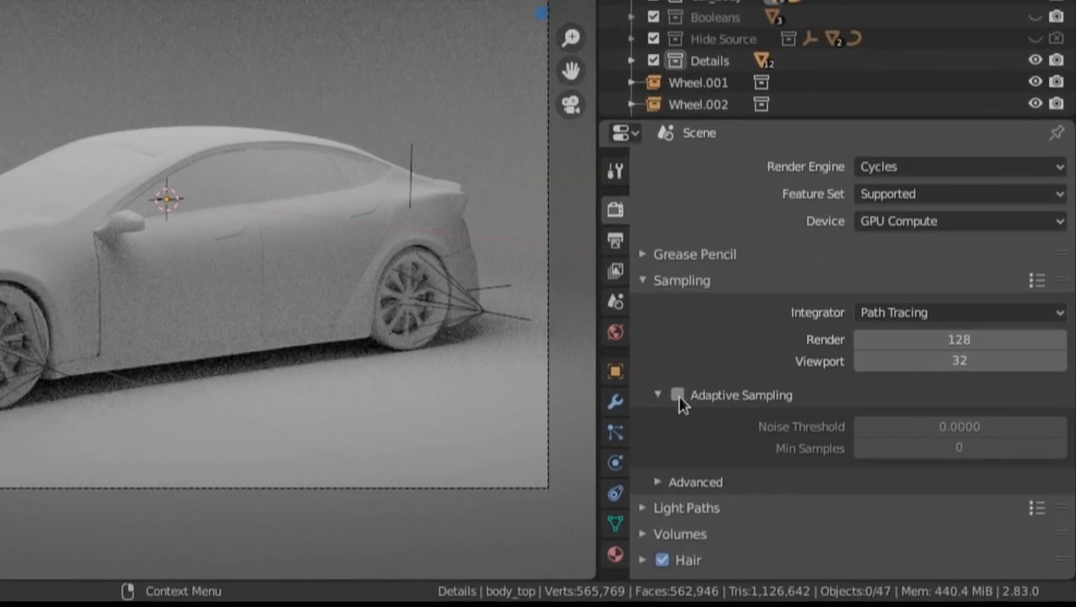
{"action": "left_click", "coordinate": [678, 396]}
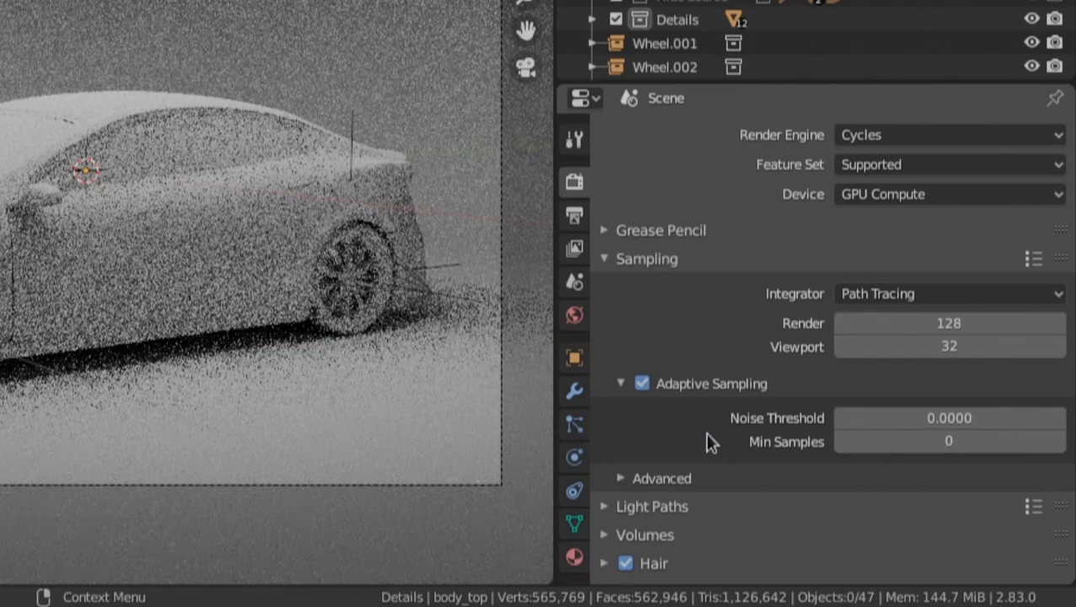
{"action": "double_click", "coordinate": [918, 420]}
{"action": "left_click_drag", "start_coordinate": [864, 417], "coordinate": [856, 419]}
{"action": "type", "text": "1"}
{"action": "key", "text": "Return"}
{"action": "left_click", "coordinate": [902, 348]}
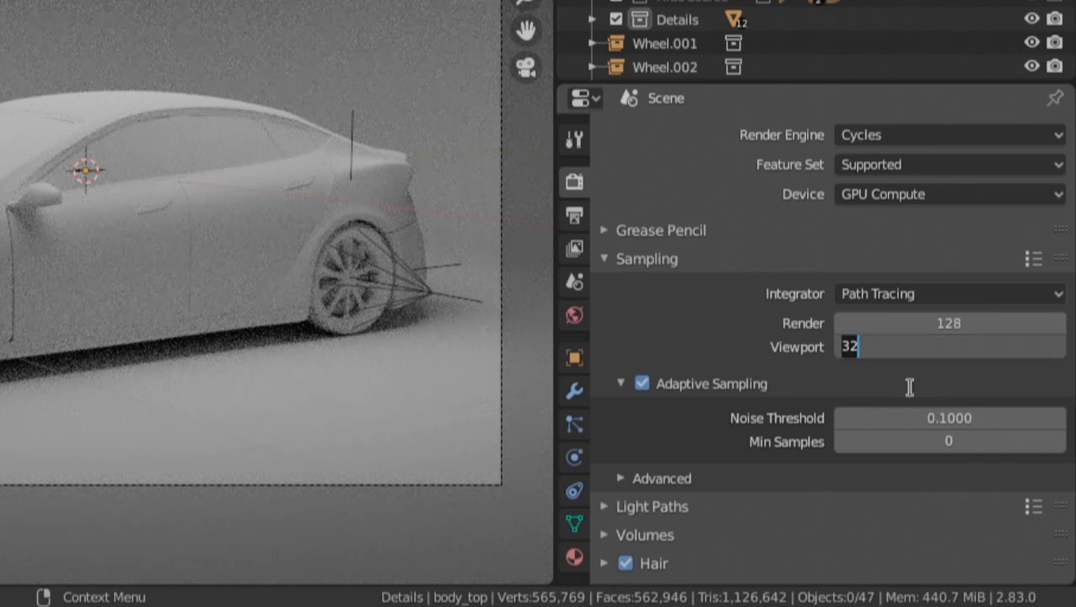
{"action": "type", "text": "1000"}
{"action": "key", "text": "Return"}
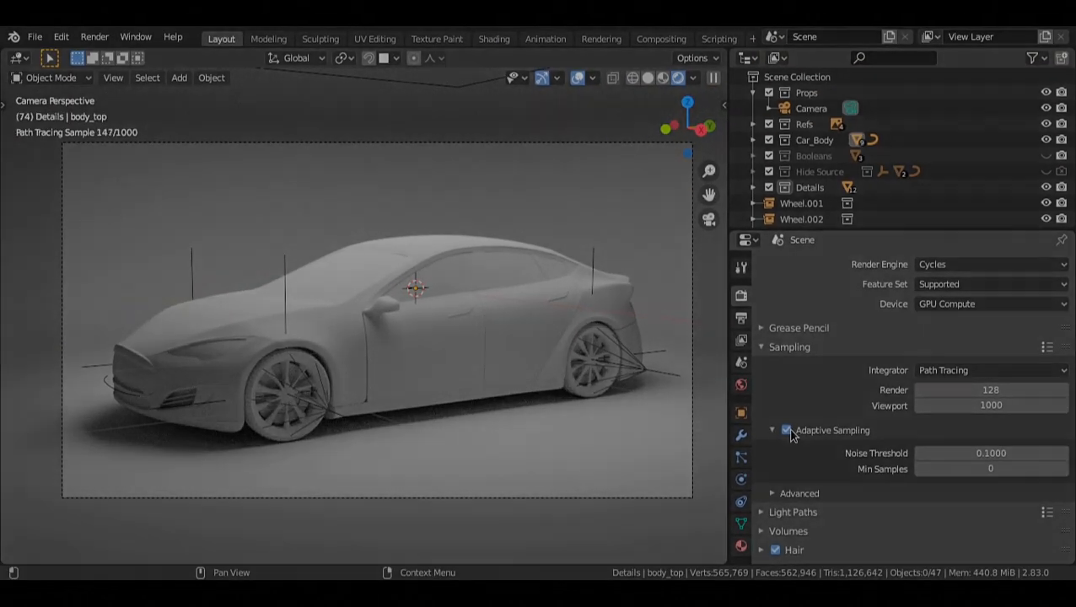
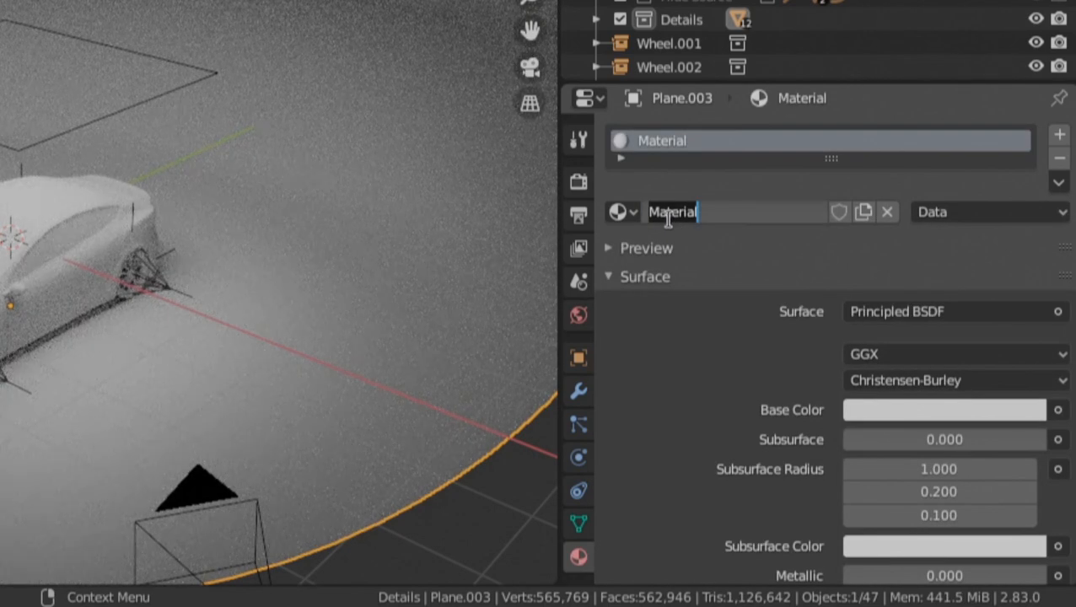
Step: Rename the curved backdrop's material as "backdrop"
{"action": "type", "text": "backdrop"}
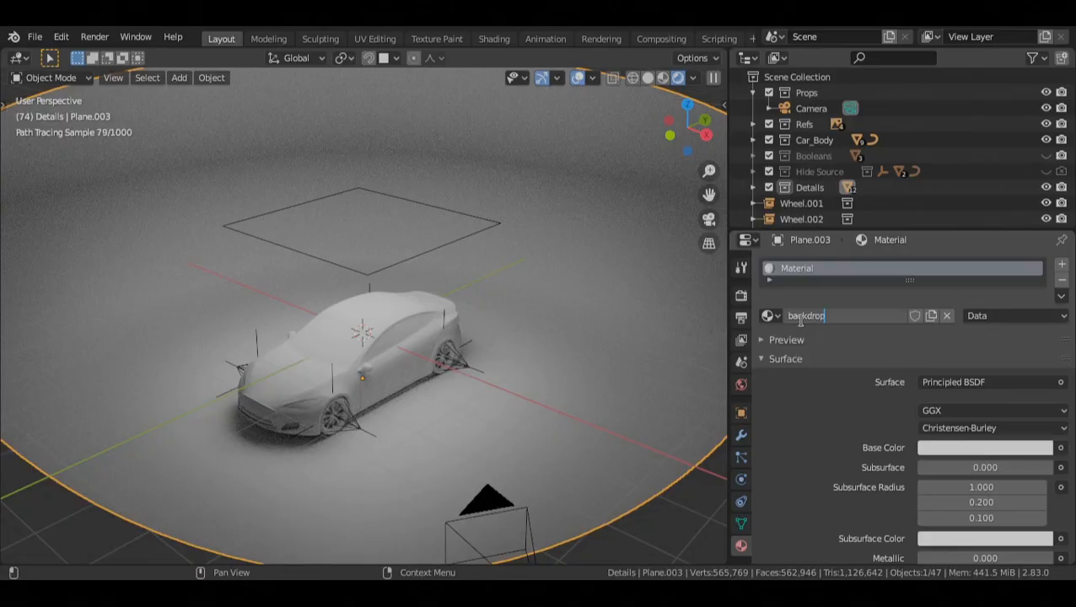
{"action": "key", "text": "Return"}
{"action": "scroll", "coordinate": [797, 354], "scroll_direction": "down", "scroll_amount": 3}
Step: Widen the side editors, swap Properties with the Outliner, and turn the Outliner into an enlarged Shader Editor with its sidebar hidden
{"action": "left_click_drag", "start_coordinate": [728, 304], "coordinate": [525, 304]}
{"action": "right_click", "coordinate": [689, 230]}
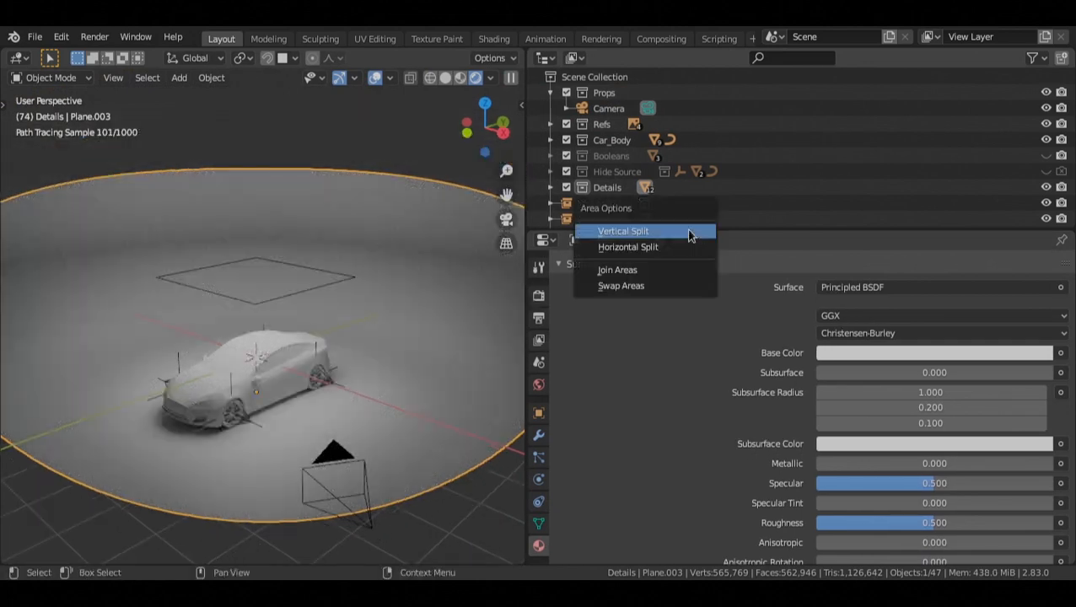
{"action": "left_click", "coordinate": [690, 286]}
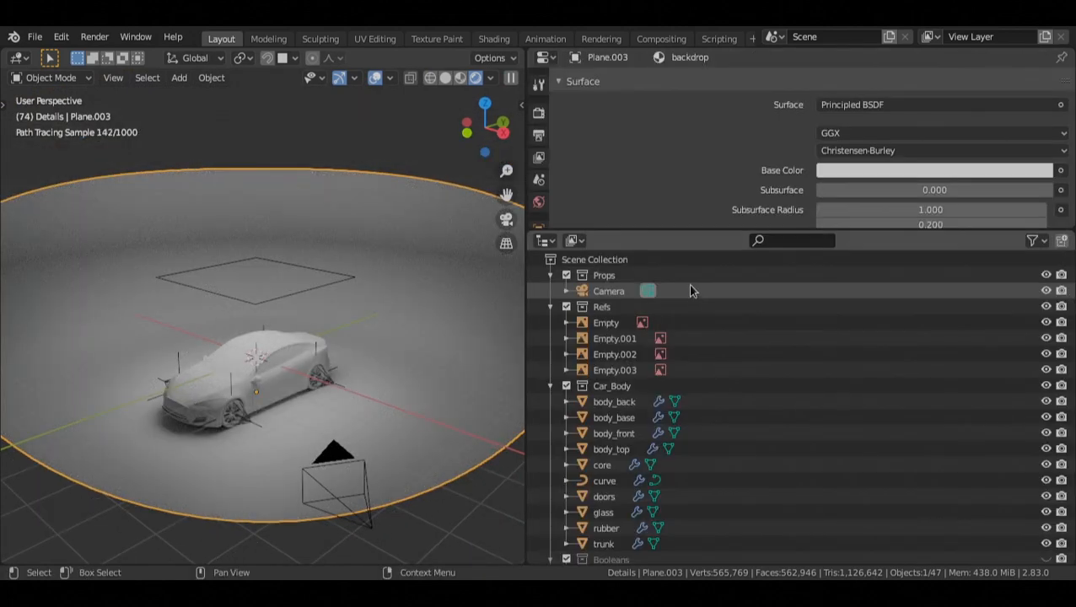
{"action": "left_click", "coordinate": [544, 241]}
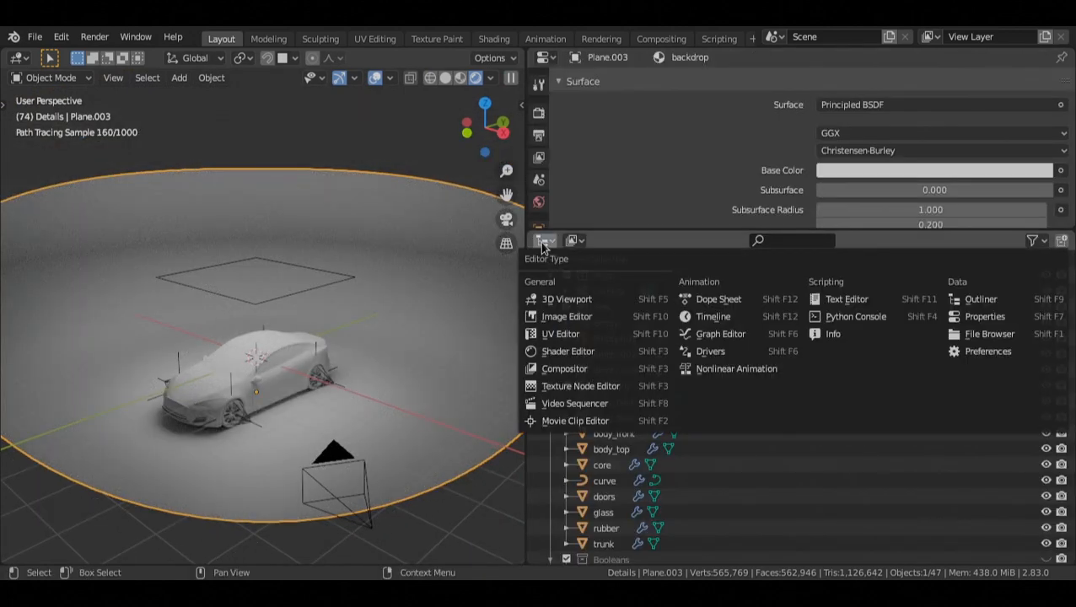
{"action": "left_click", "coordinate": [567, 351]}
{"action": "left_click_drag", "start_coordinate": [792, 234], "coordinate": [793, 308]}
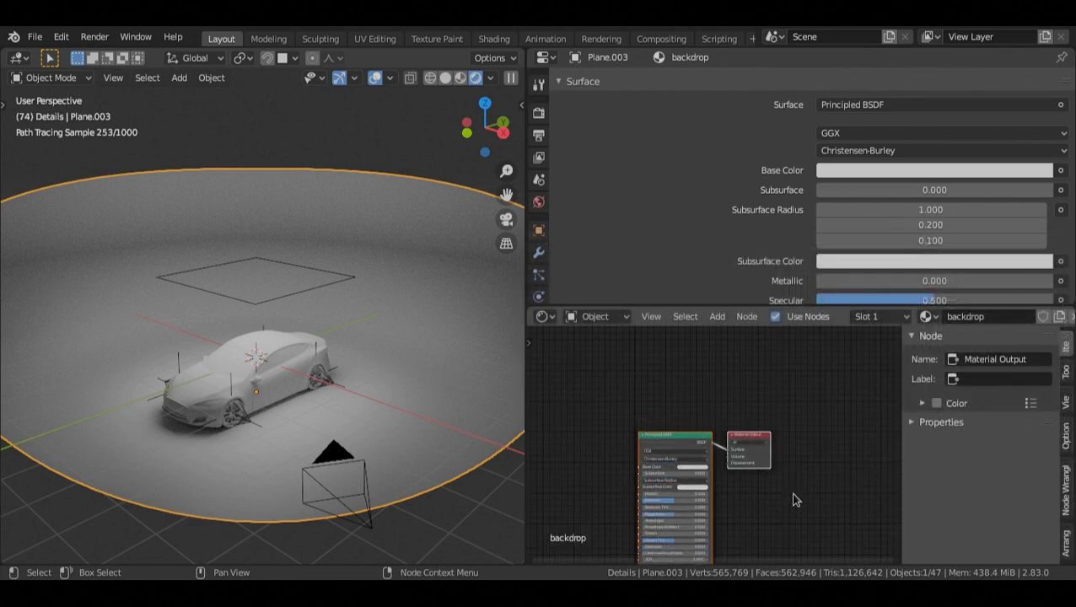
{"action": "key", "text": "n"}
{"action": "scroll", "coordinate": [791, 199], "scroll_direction": "up", "scroll_amount": 3}
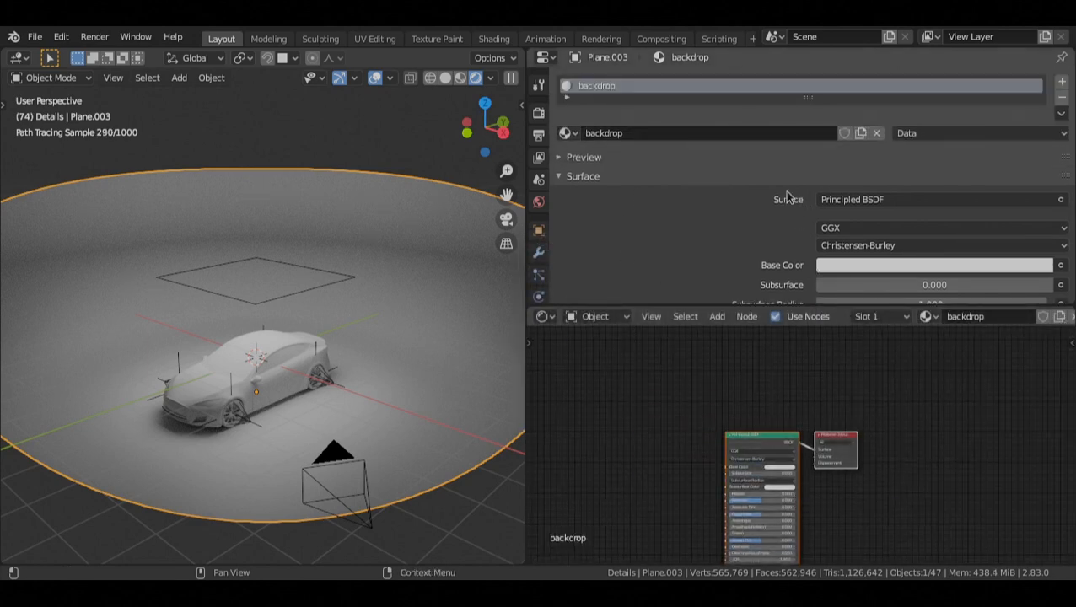
Step: Set the distribution of the backdrop's Principled BSDF node to Multiscatter GGX
{"action": "mouse_move", "coordinate": [315, 223]}
{"action": "middle_mouse_down"}
{"action": "mouse_move", "coordinate": [302, 311]}
{"action": "mouse_move", "coordinate": [378, 369]}
{"action": "mouse_move", "coordinate": [364, 389]}
{"action": "mouse_move", "coordinate": [369, 374]}
{"action": "mouse_move", "coordinate": [357, 383]}
{"action": "middle_mouse_up"}
{"action": "scroll", "coordinate": [879, 480], "scroll_direction": "up", "scroll_amount": 4}
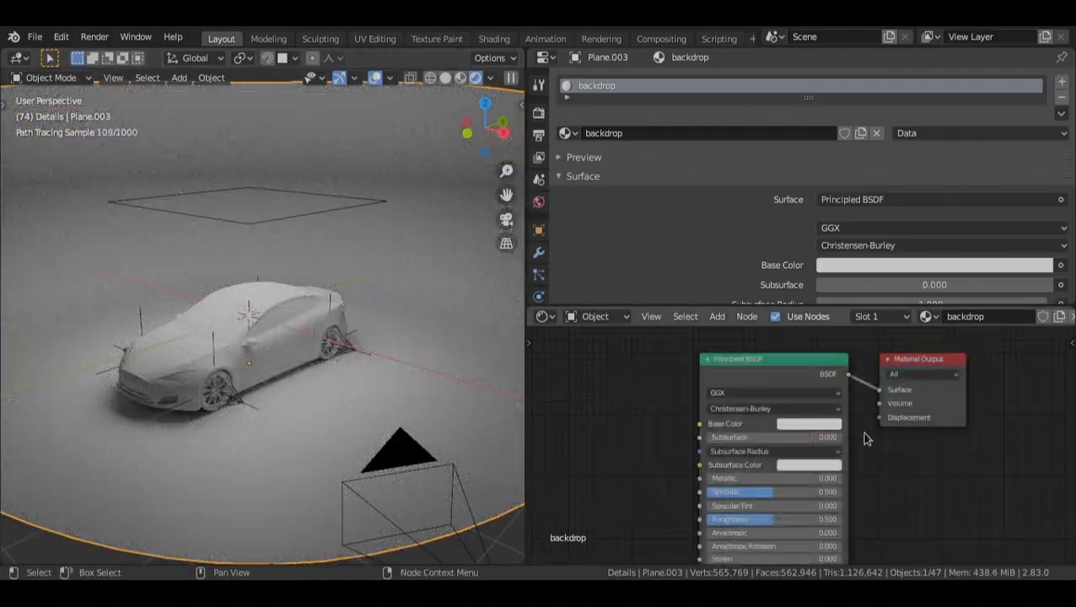
{"action": "left_click", "coordinate": [775, 372]}
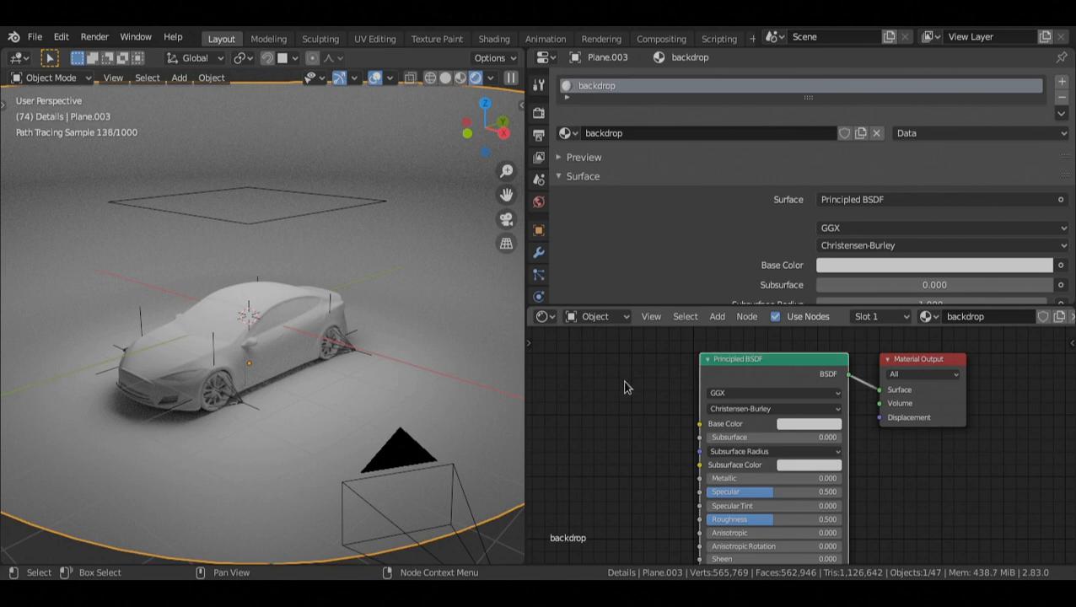
{"action": "scroll", "coordinate": [637, 403], "scroll_direction": "down", "scroll_amount": 3}
{"action": "middle_click_drag", "start_coordinate": [645, 411], "coordinate": [673, 385]}
{"action": "scroll", "coordinate": [701, 419], "scroll_direction": "up", "scroll_amount": 6}
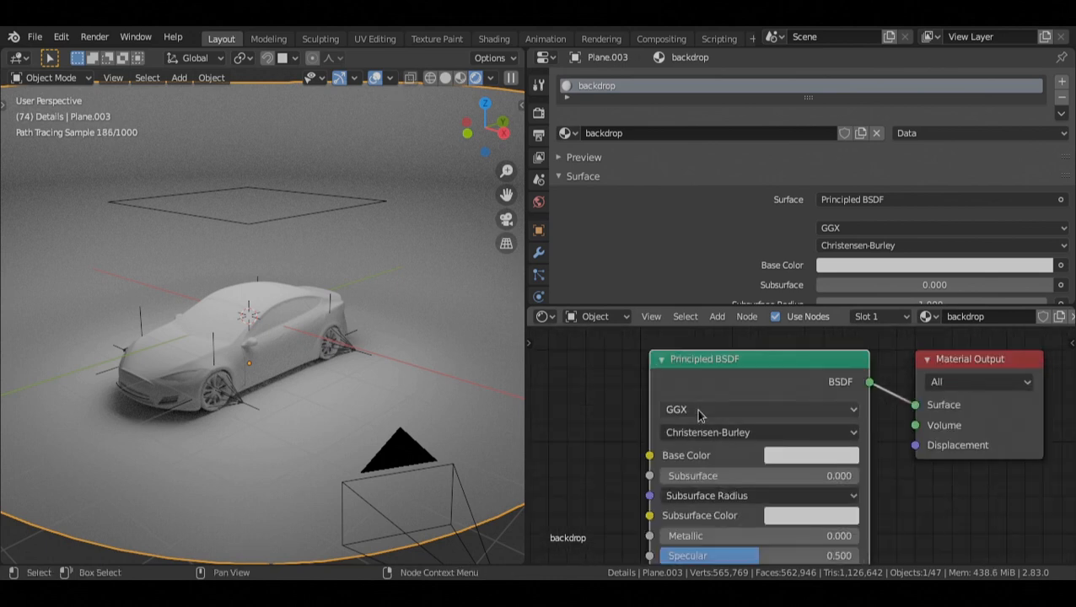
{"action": "left_click", "coordinate": [698, 411]}
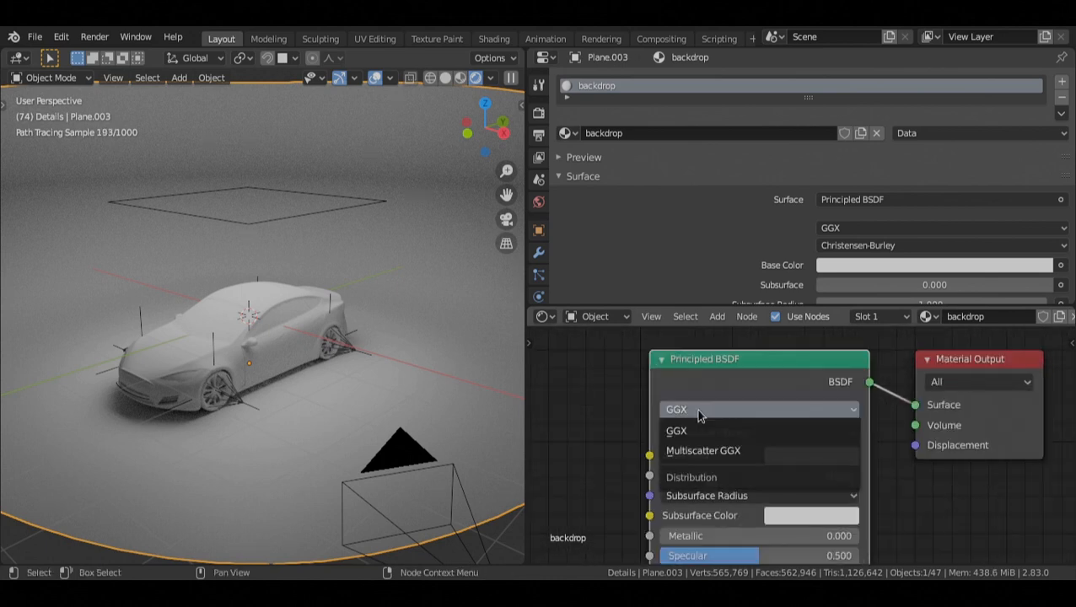
{"action": "left_click", "coordinate": [719, 458]}
{"action": "middle_click_drag", "start_coordinate": [763, 473], "coordinate": [788, 456]}
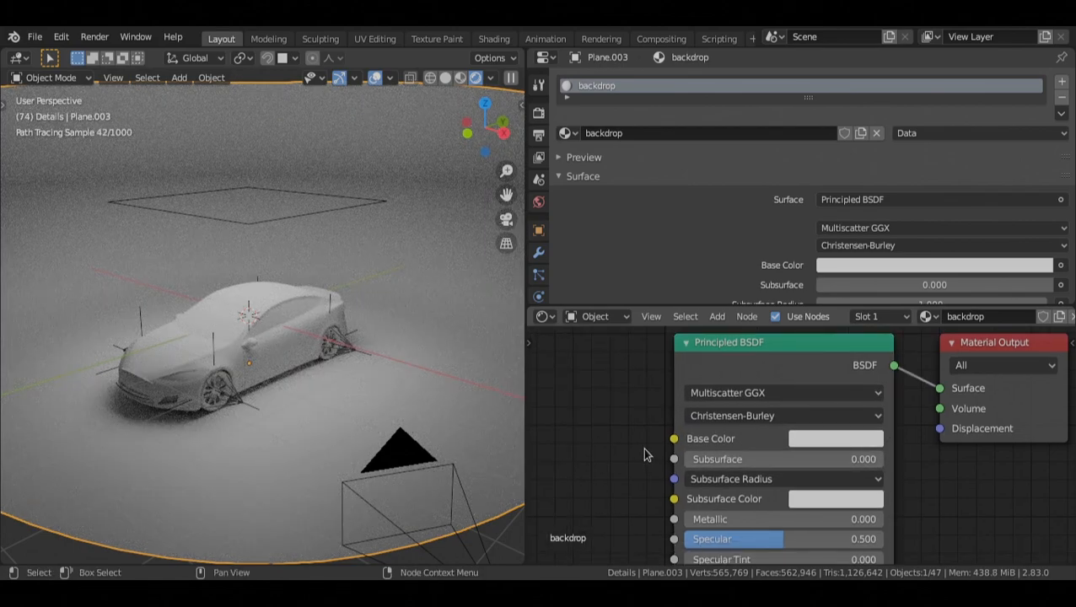
Step: Darken the backdrop's base color to near black with an HSV value of 0.116
{"action": "middle_click_drag", "start_coordinate": [291, 377], "coordinate": [300, 384]}
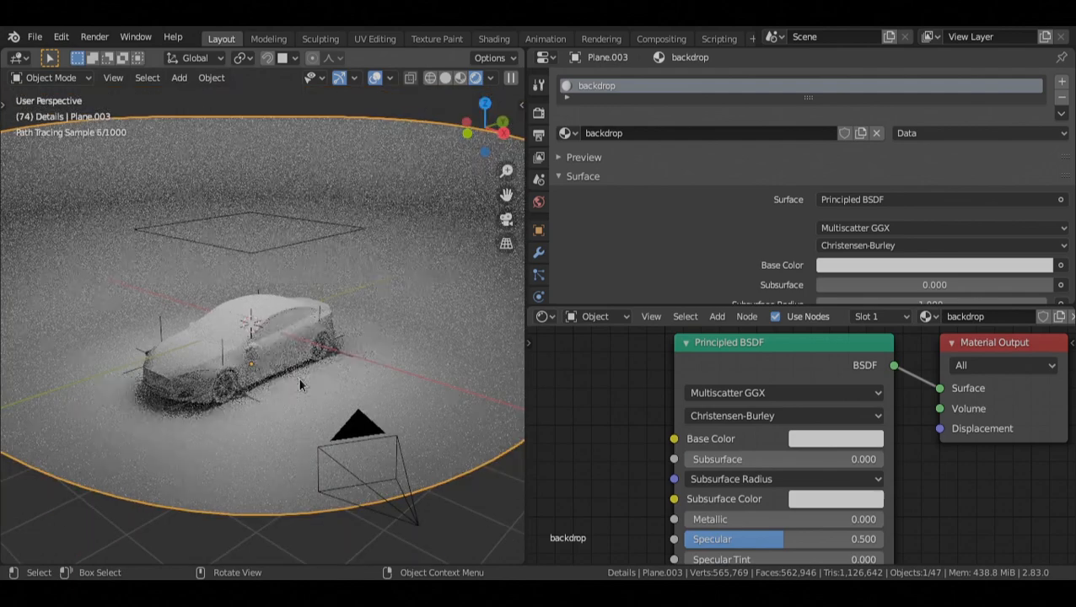
{"action": "middle_click_drag", "start_coordinate": [828, 445], "coordinate": [821, 426]}
{"action": "scroll", "coordinate": [821, 427], "scroll_direction": "down", "scroll_amount": 5}
{"action": "scroll", "coordinate": [821, 426], "scroll_direction": "up", "scroll_amount": 6}
{"action": "left_click", "coordinate": [817, 420]}
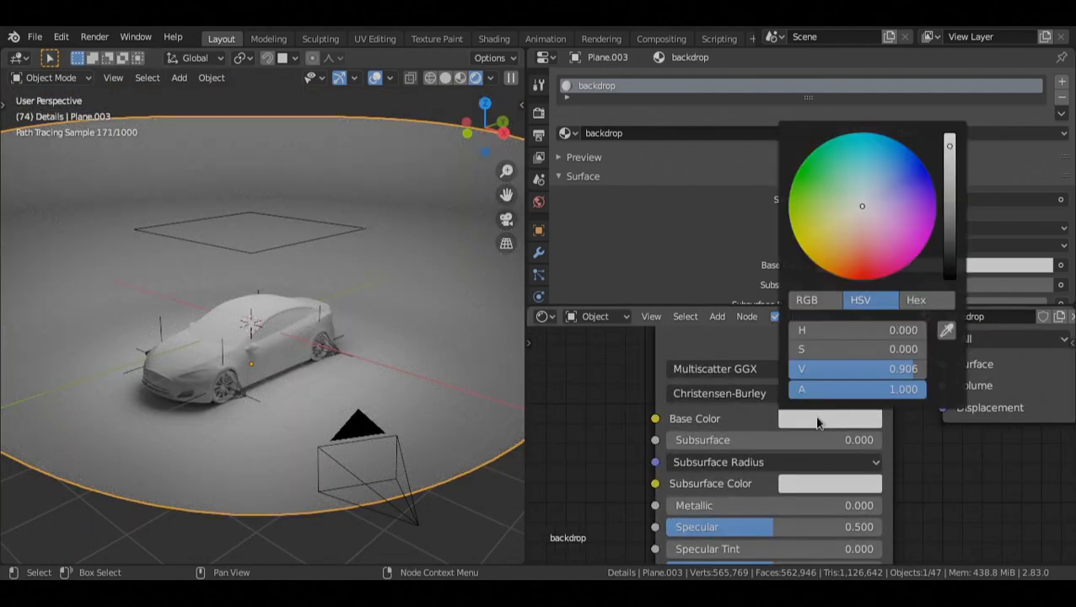
{"action": "left_click", "coordinate": [949, 263]}
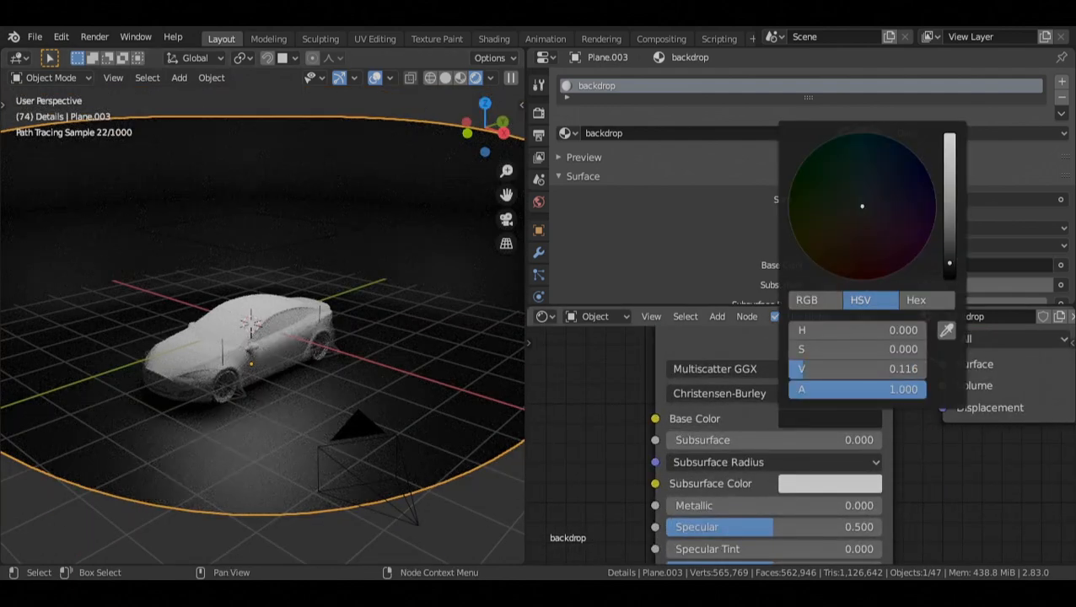
Step: Set the backdrop's roughness to 0.7 and specular to 0.2, and check the render through the camera
{"action": "middle_click_drag", "start_coordinate": [788, 537], "coordinate": [776, 428]}
{"action": "left_click_drag", "start_coordinate": [762, 461], "coordinate": [805, 462]}
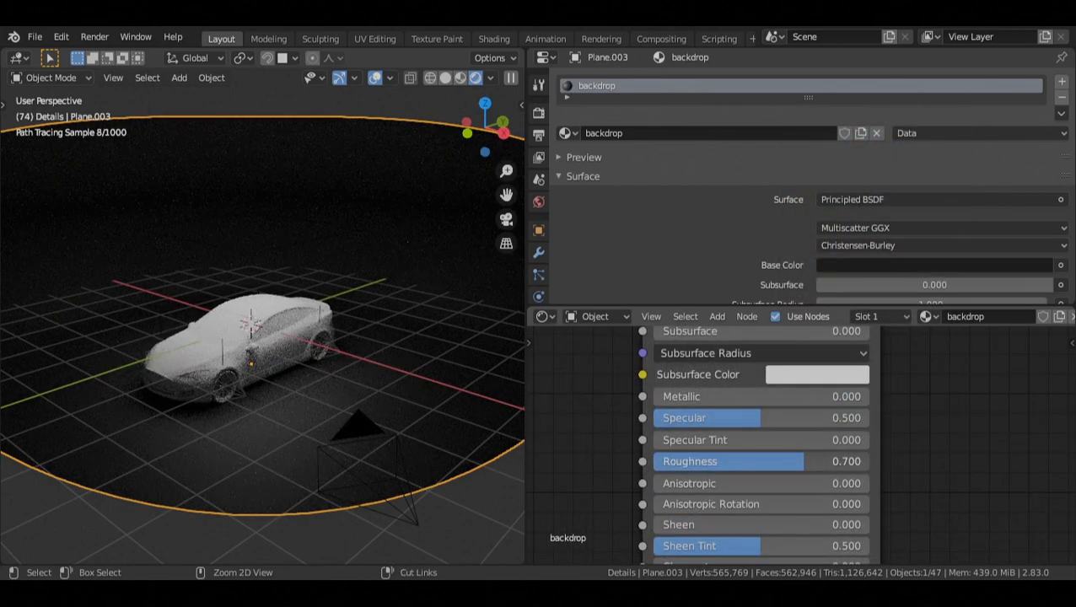
{"action": "left_click_drag", "start_coordinate": [764, 417], "coordinate": [696, 416]}
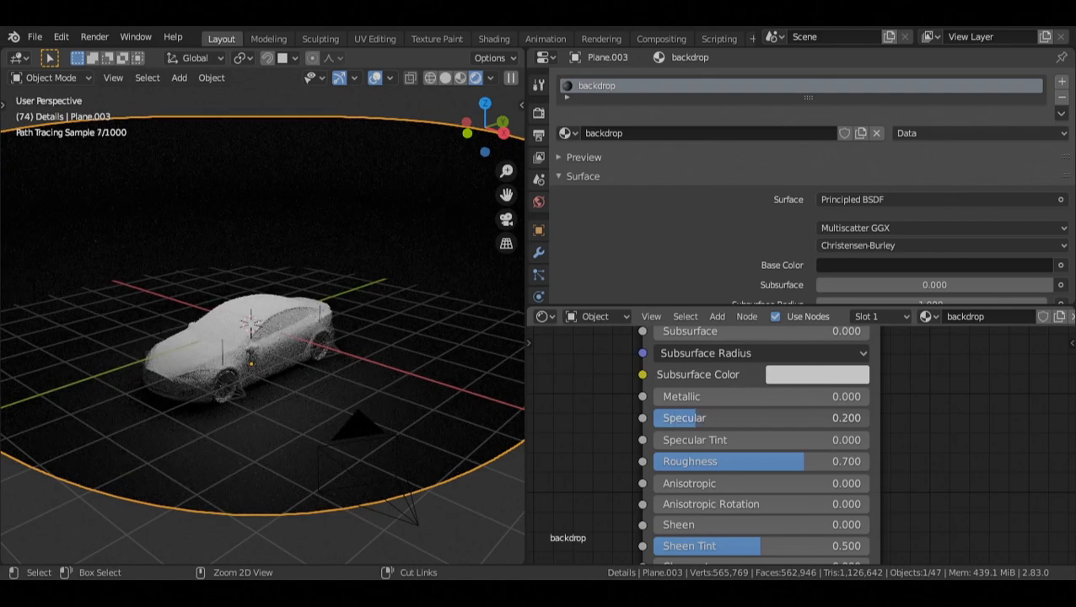
{"action": "key", "text": "KP_0"}
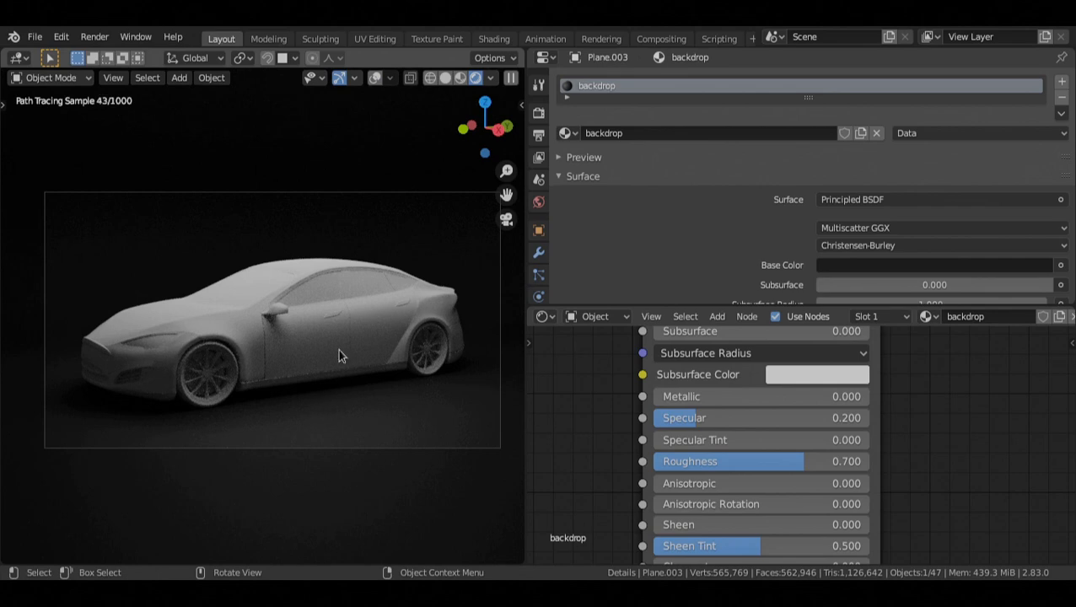
{"action": "scroll", "coordinate": [312, 369], "scroll_direction": "up", "scroll_amount": 3}
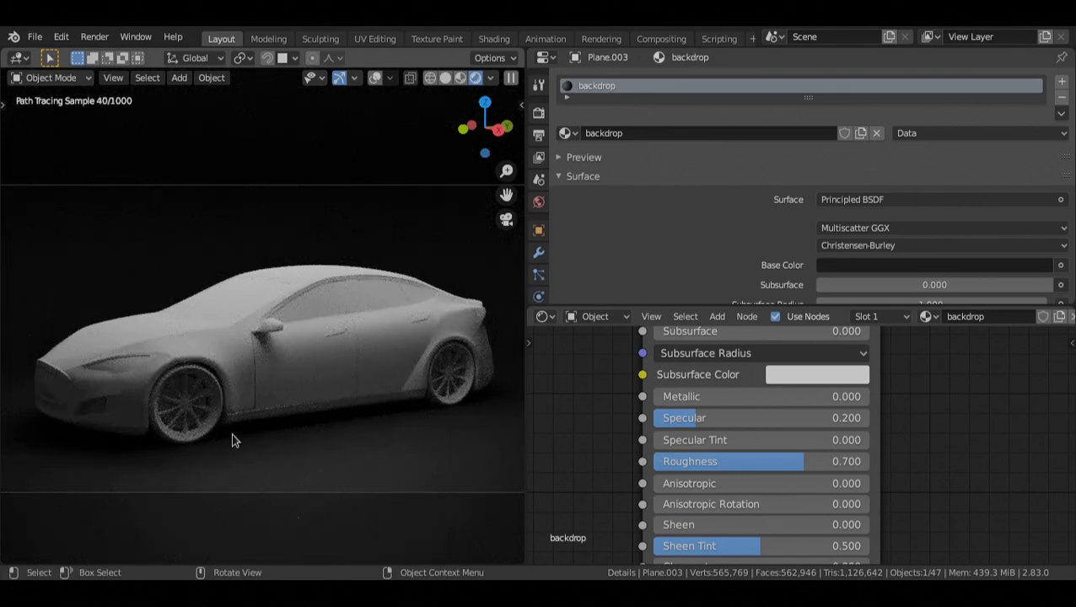
{"action": "scroll", "coordinate": [371, 414], "scroll_direction": "down", "scroll_amount": 2}
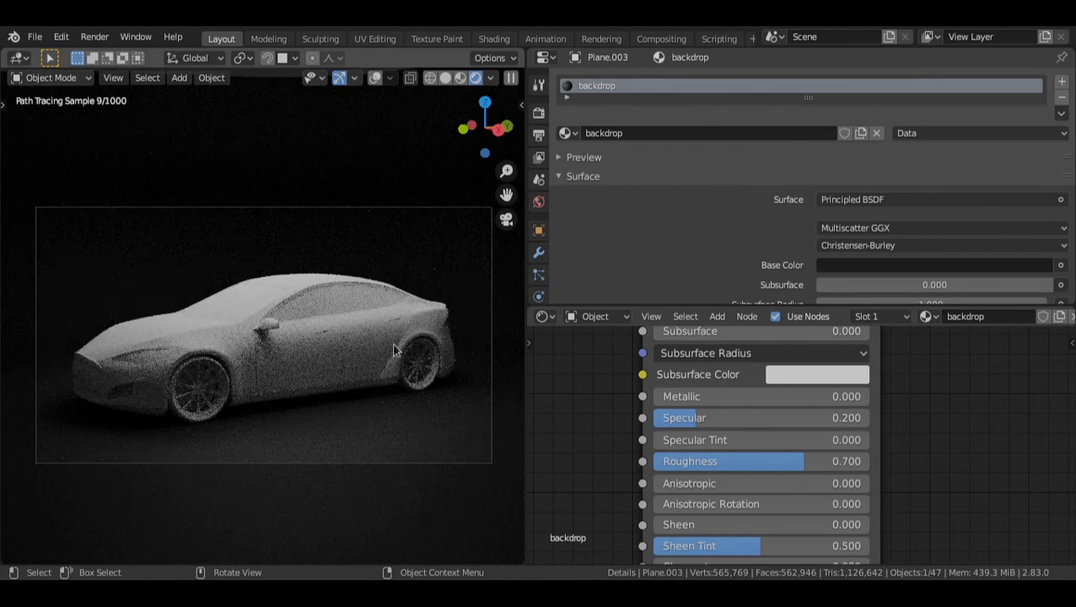
Step: Set the emission strength of the overhead light plane's Light 1 material to 5
{"action": "middle_click_drag", "start_coordinate": [271, 372], "coordinate": [280, 182]}
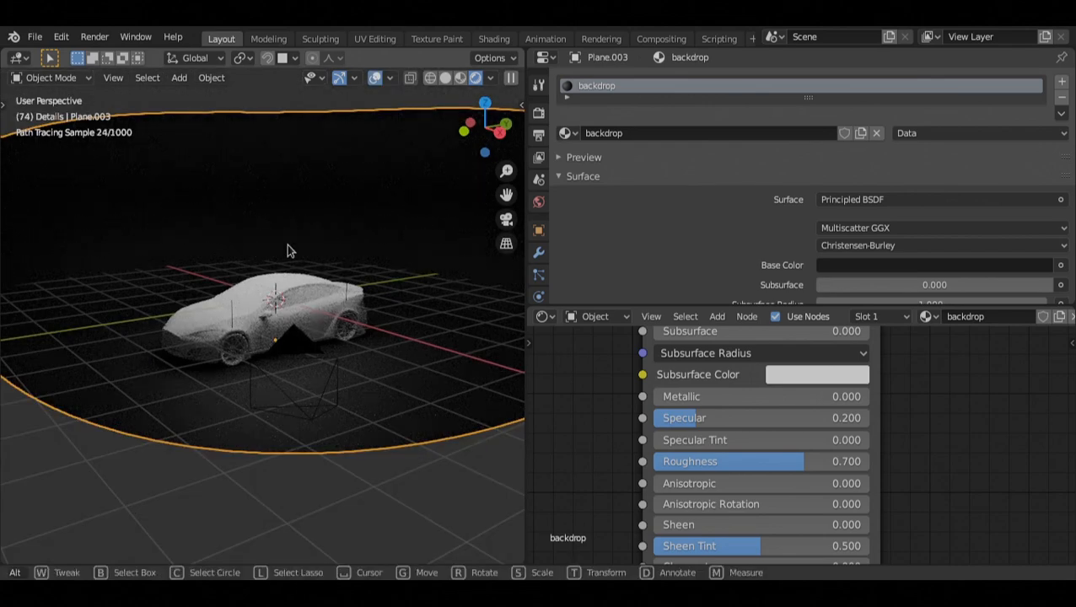
{"action": "key", "text": "z"}
{"action": "mouse_move", "coordinate": [299, 246]}
{"action": "middle_mouse_down"}
{"action": "mouse_move", "coordinate": [322, 259]}
{"action": "mouse_move", "coordinate": [329, 249]}
{"action": "middle_mouse_up"}
{"action": "left_click", "coordinate": [310, 231]}
{"action": "left_click", "coordinate": [896, 254]}
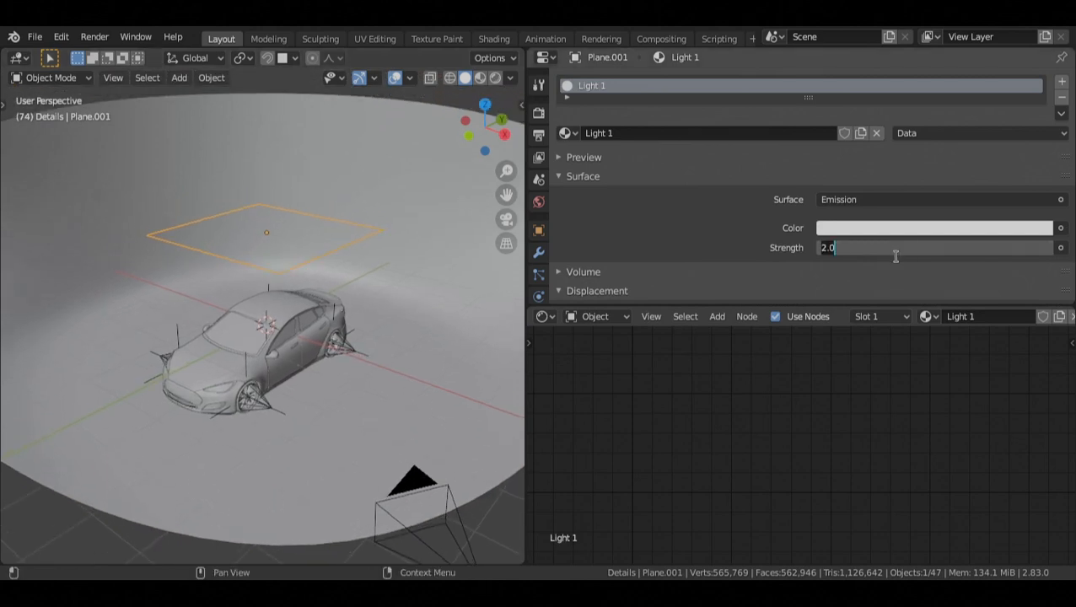
{"action": "key", "text": "Return"}
{"action": "key", "text": "z"}
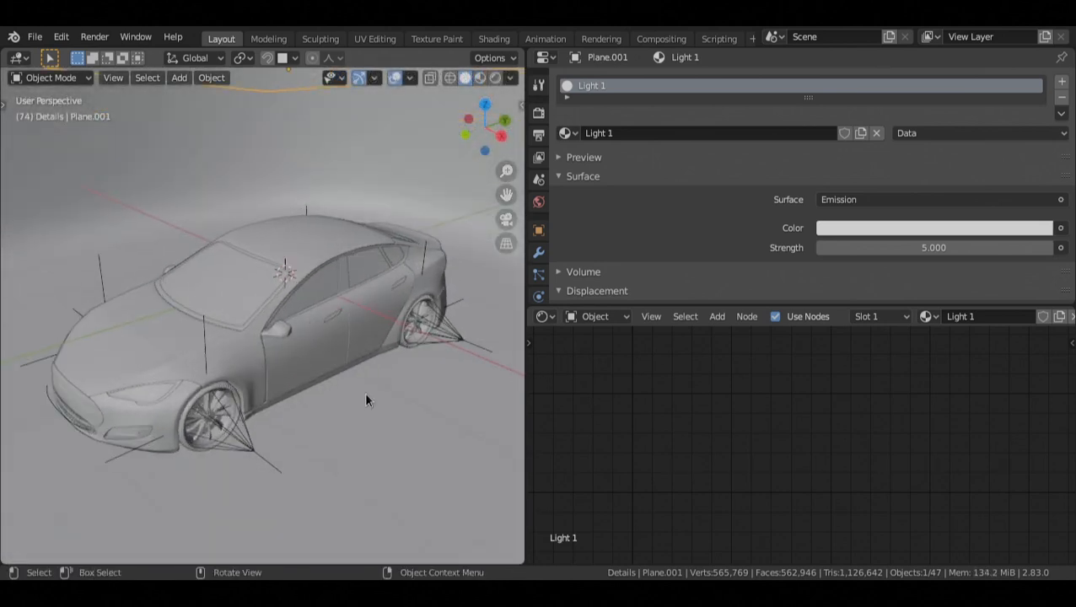
Step: Select the car's body_top panel and try moving it to check its extent
{"action": "middle_click_drag", "start_coordinate": [365, 392], "coordinate": [403, 405]}
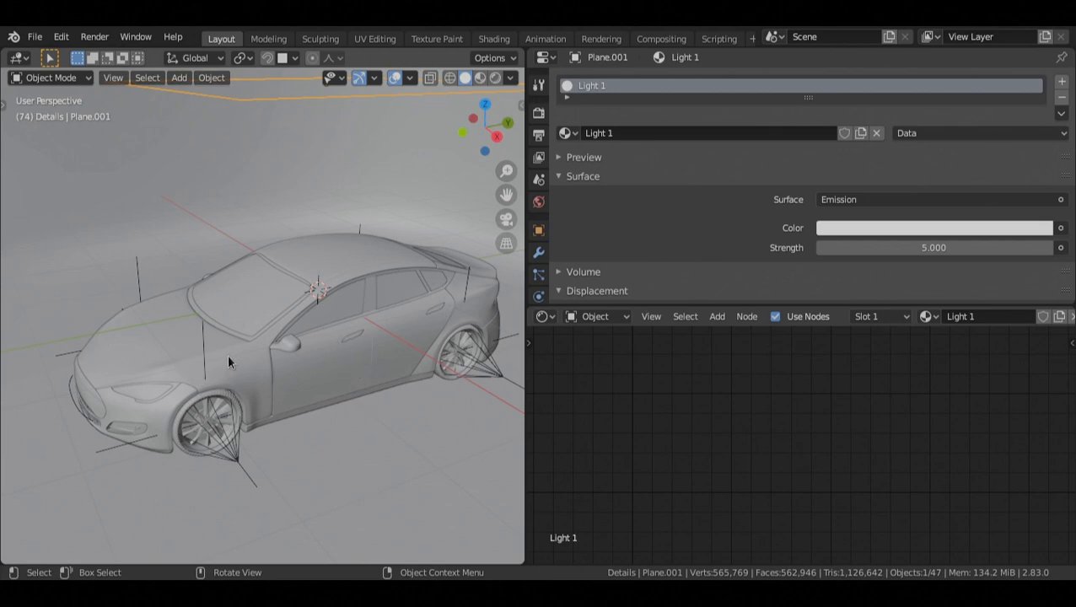
{"action": "middle_click_drag", "start_coordinate": [238, 368], "coordinate": [300, 423]}
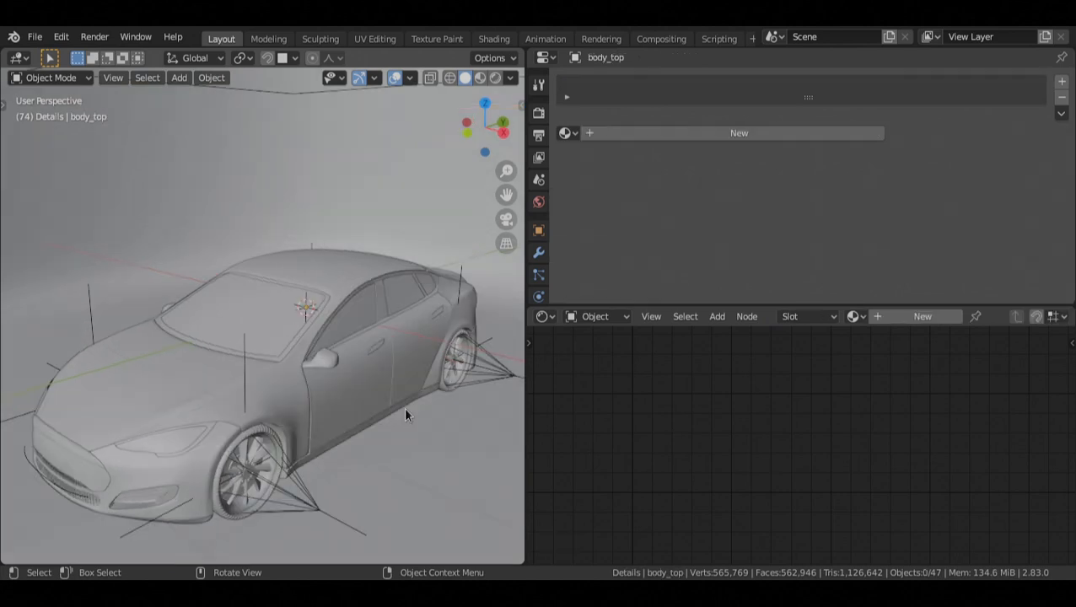
{"action": "left_click", "coordinate": [223, 391]}
{"action": "key", "text": "g"}
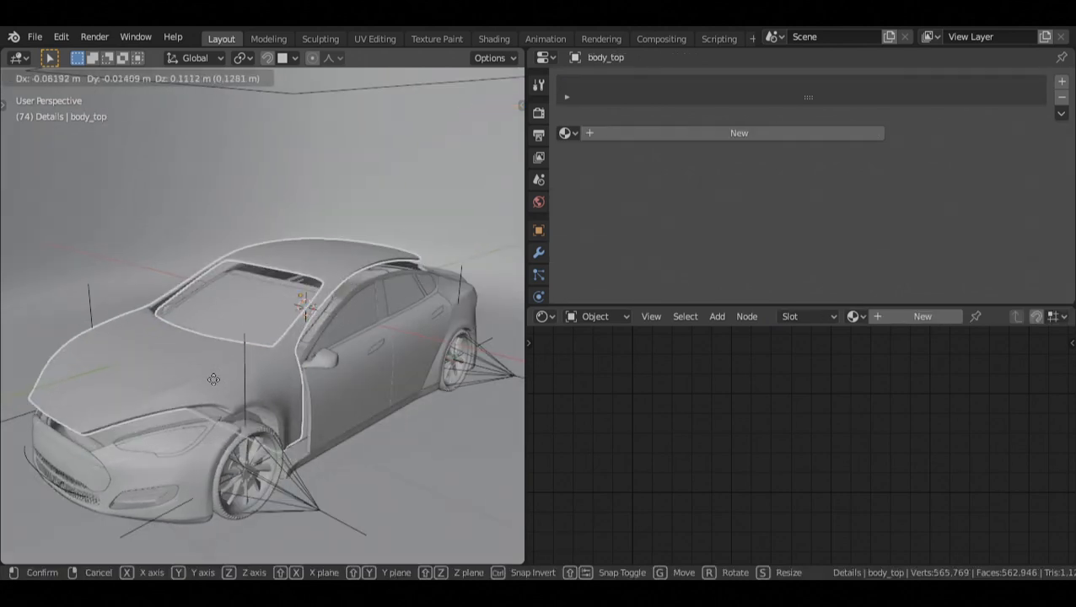
{"action": "right_click", "coordinate": [224, 398]}
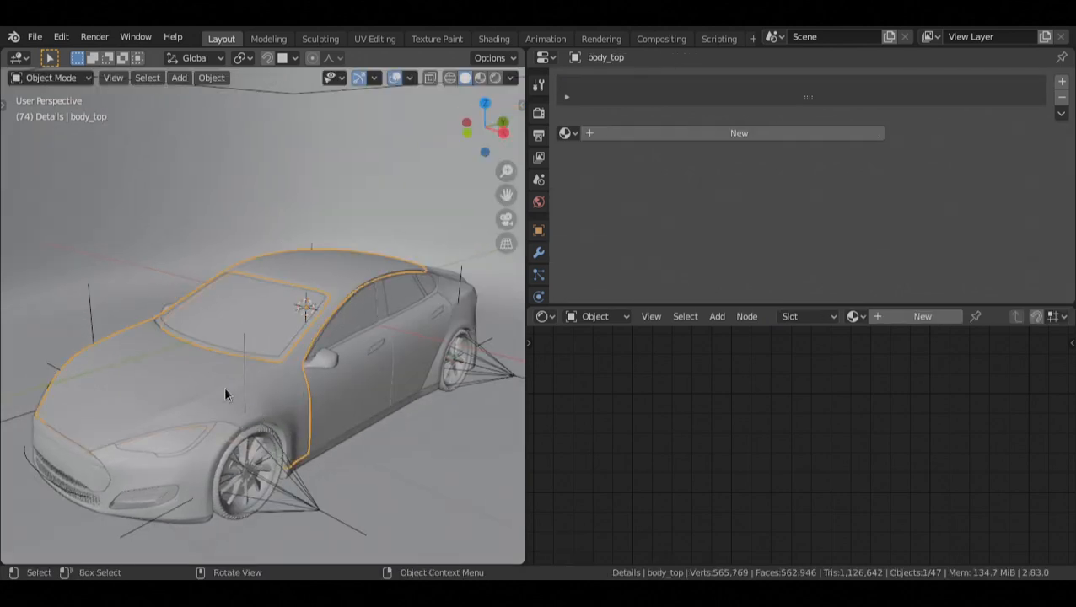
Step: Add the camera, the overhead light plane and the backdrop to the selection and isolate them with the body panel in local view
{"action": "middle_click_drag", "start_coordinate": [226, 391], "coordinate": [258, 399]}
{"action": "scroll", "coordinate": [256, 393], "scroll_direction": "down", "scroll_amount": 6}
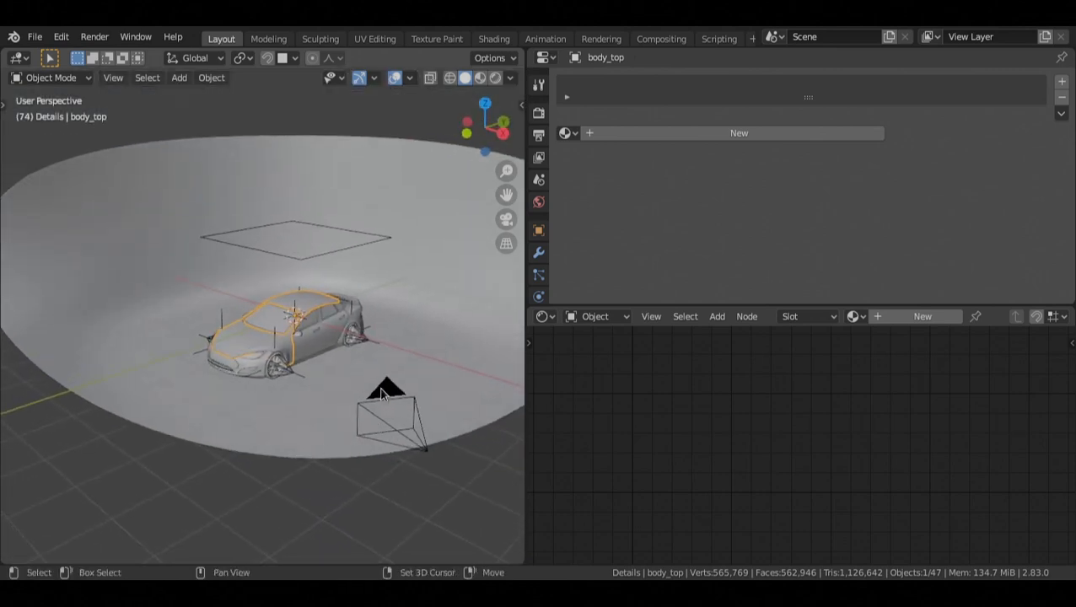
{"action": "left_click", "coordinate": [365, 438]}
{"action": "middle_click_drag", "start_coordinate": [366, 438], "coordinate": [323, 321]}
{"action": "left_click", "coordinate": [318, 278]}
{"action": "middle_click_drag", "start_coordinate": [360, 355], "coordinate": [364, 381]}
{"action": "left_click", "coordinate": [365, 382]}
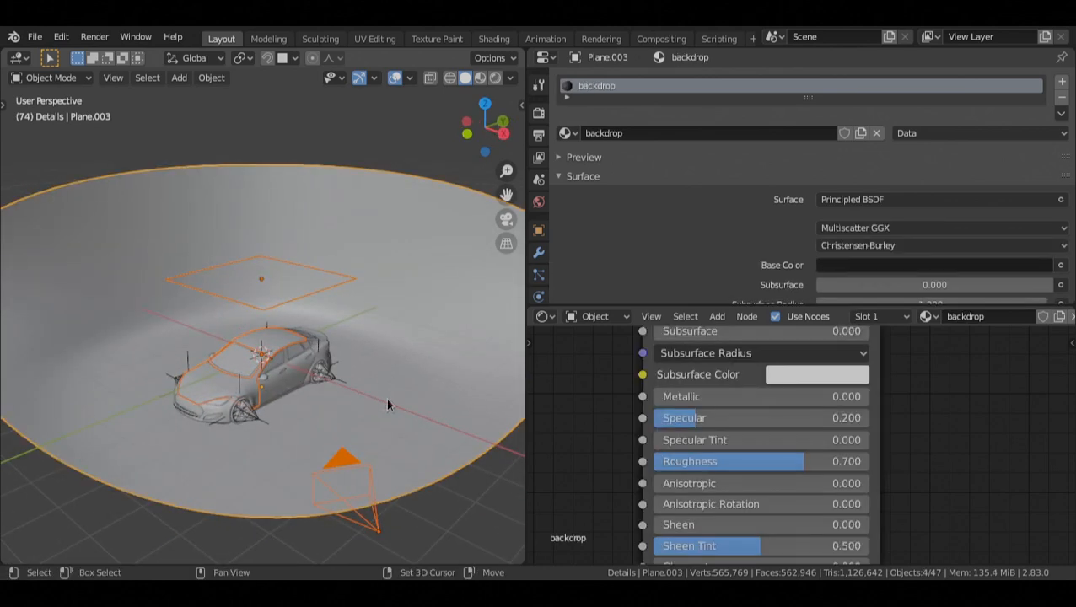
{"action": "middle_click_drag", "start_coordinate": [381, 447], "coordinate": [356, 378]}
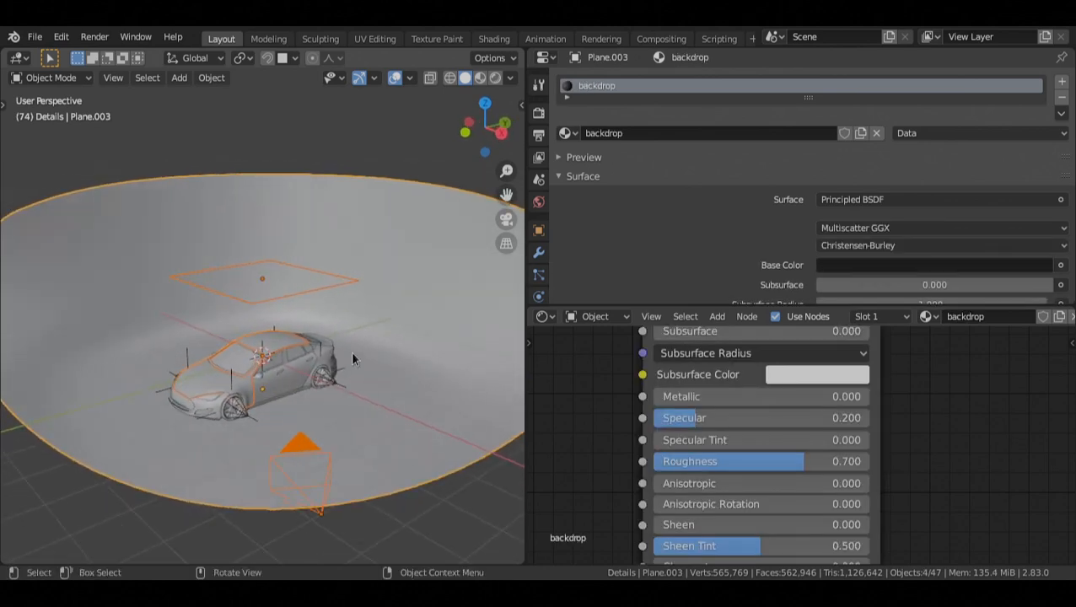
{"action": "key", "text": "KP_Divide"}
Step: Show the isolated body panel up close in rendered shading with overlays and gizmos hidden
{"action": "middle_click_drag", "start_coordinate": [355, 358], "coordinate": [397, 375]}
{"action": "scroll", "coordinate": [281, 378], "scroll_direction": "up", "scroll_amount": 3}
{"action": "key", "text": "KP_0"}
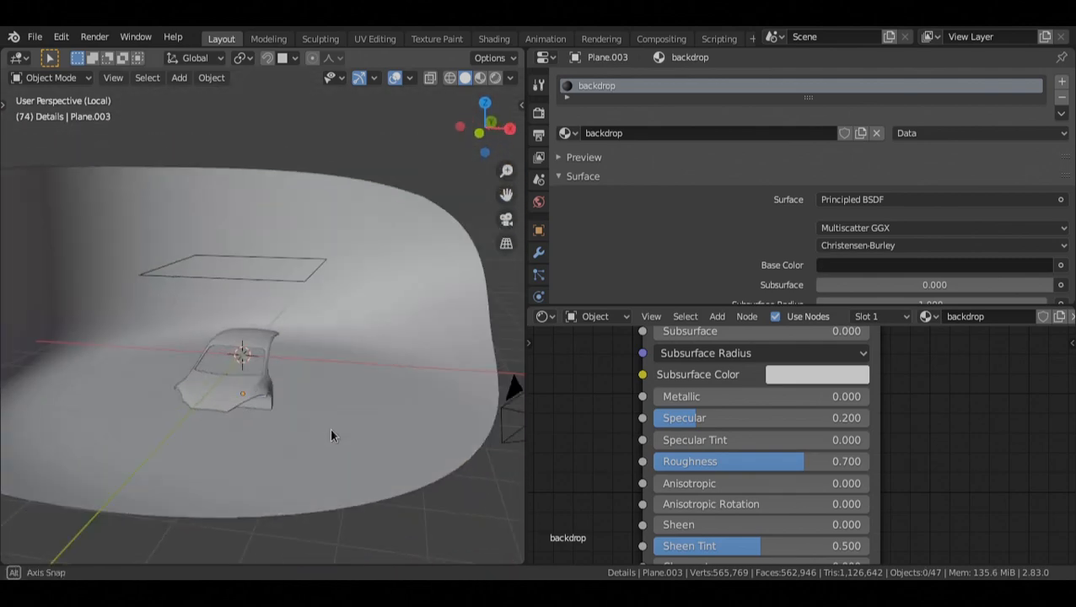
{"action": "key", "text": "z"}
{"action": "mouse_move", "coordinate": [204, 369]}
{"action": "left_mouse_down", "text": "alt"}
{"action": "mouse_move", "coordinate": [238, 354]}
{"action": "mouse_move", "coordinate": [297, 393]}
{"action": "mouse_move", "coordinate": [360, 403]}
{"action": "mouse_move", "coordinate": [465, 391]}
{"action": "mouse_move", "coordinate": [447, 372]}
{"action": "mouse_move", "coordinate": [287, 388]}
{"action": "left_mouse_up", "text": "alt"}
{"action": "left_click", "coordinate": [237, 350]}
{"action": "key", "text": "alt+shift+z"}
{"action": "scroll", "coordinate": [286, 388], "scroll_direction": "up", "scroll_amount": 3}
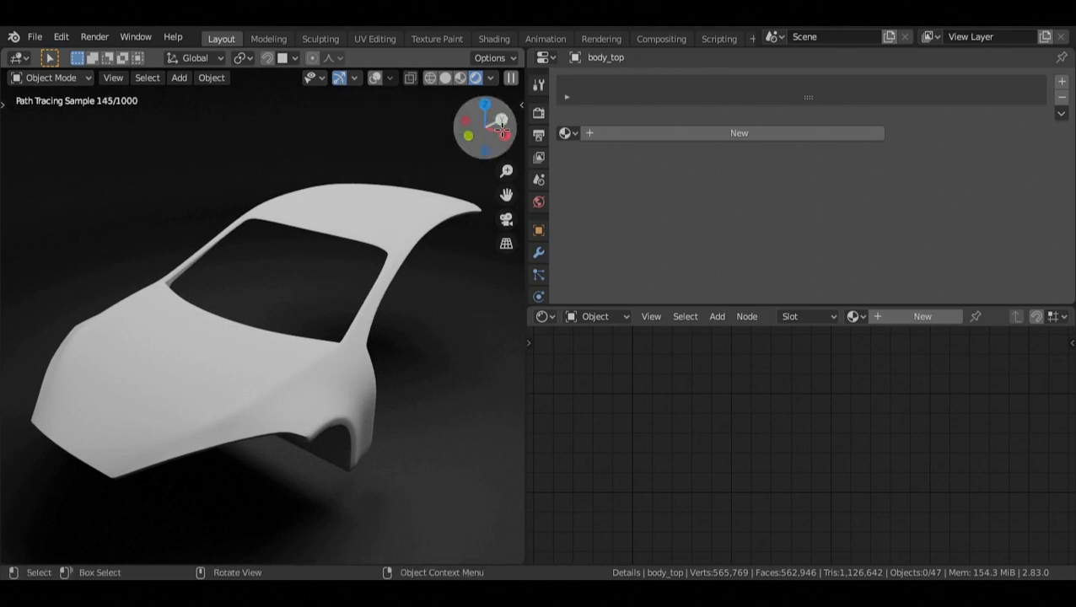
{"action": "left_click", "coordinate": [339, 79]}
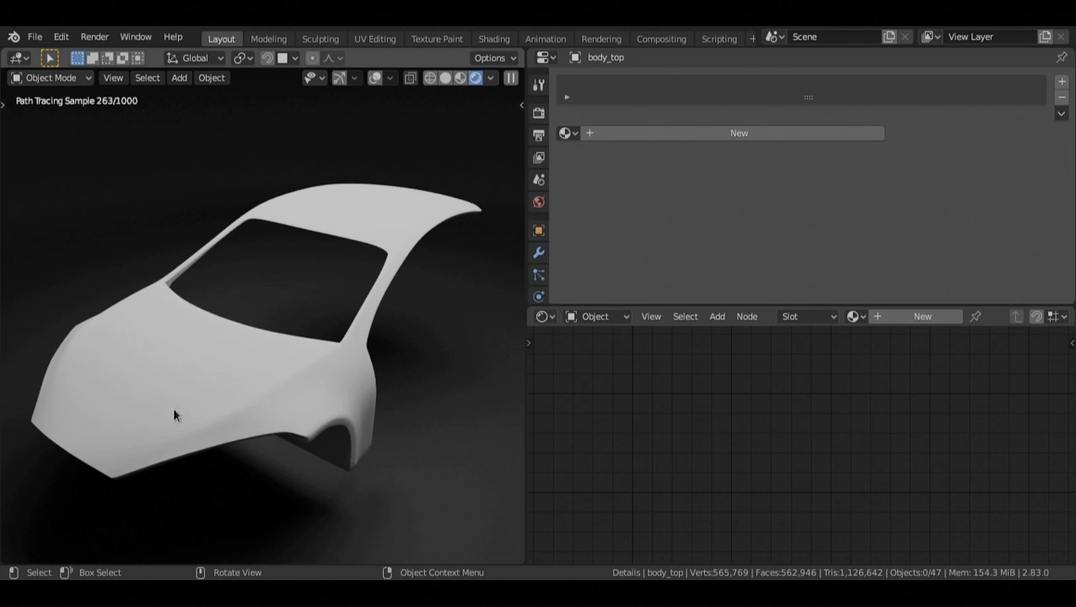
Step: Enlarge the Shader Editor and give the body_top panel a new material named car_paint
{"action": "left_click_drag", "start_coordinate": [632, 305], "coordinate": [638, 182]}
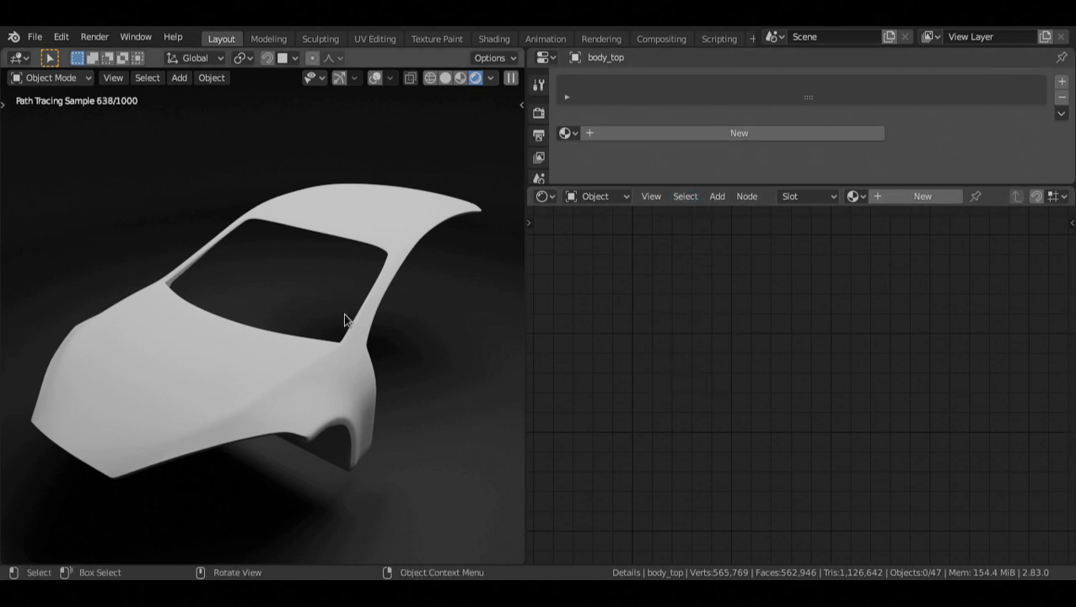
{"action": "key", "text": "shift+alt+z"}
{"action": "left_click", "coordinate": [302, 377]}
{"action": "key", "text": "alt"}
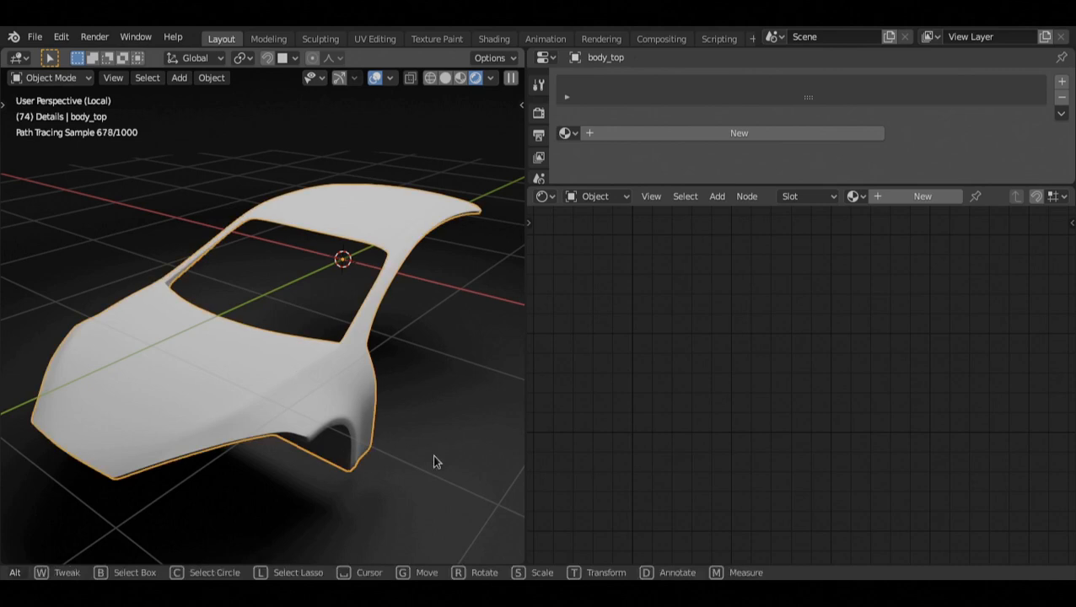
{"action": "double_click", "coordinate": [636, 136]}
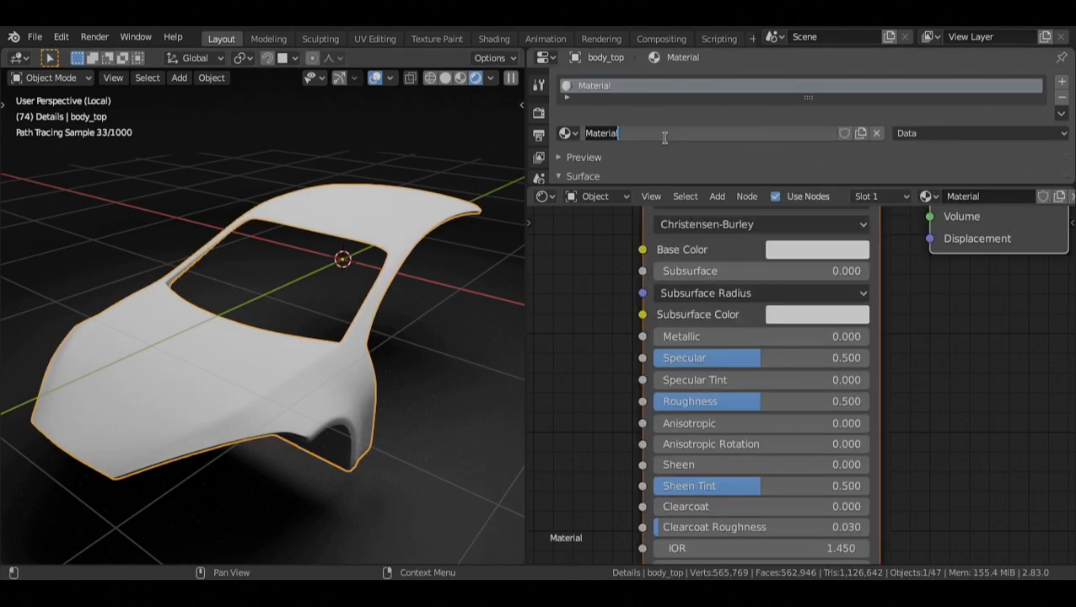
{"action": "type", "text": "car_paint"}
{"action": "key", "text": "Return"}
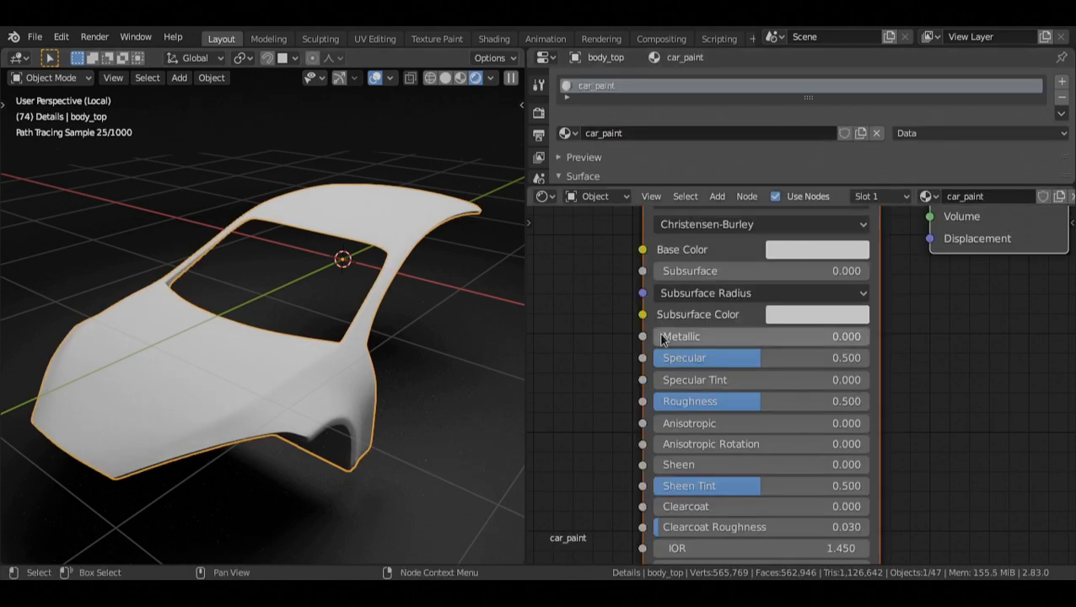
Step: Add a Value input node to the car_paint material and link it to the Principled BSDF's Base Color
{"action": "scroll", "coordinate": [659, 337], "scroll_direction": "down", "scroll_amount": 3}
{"action": "left_click_drag", "start_coordinate": [662, 357], "coordinate": [732, 325], "text": "alt"}
{"action": "scroll", "coordinate": [693, 318], "scroll_direction": "down", "scroll_amount": 1}
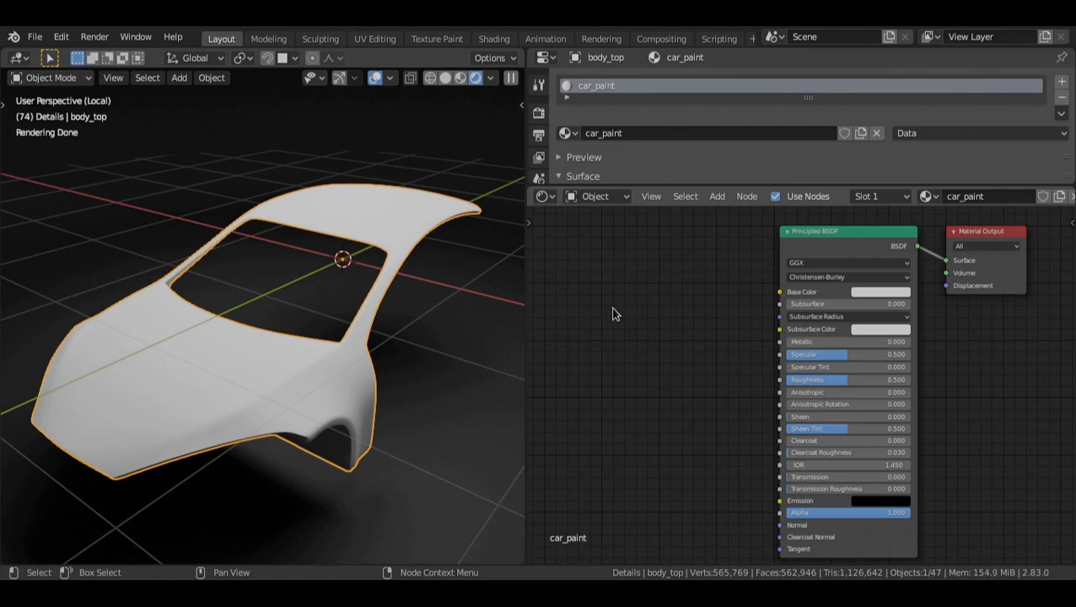
{"action": "key", "text": "shift+a"}
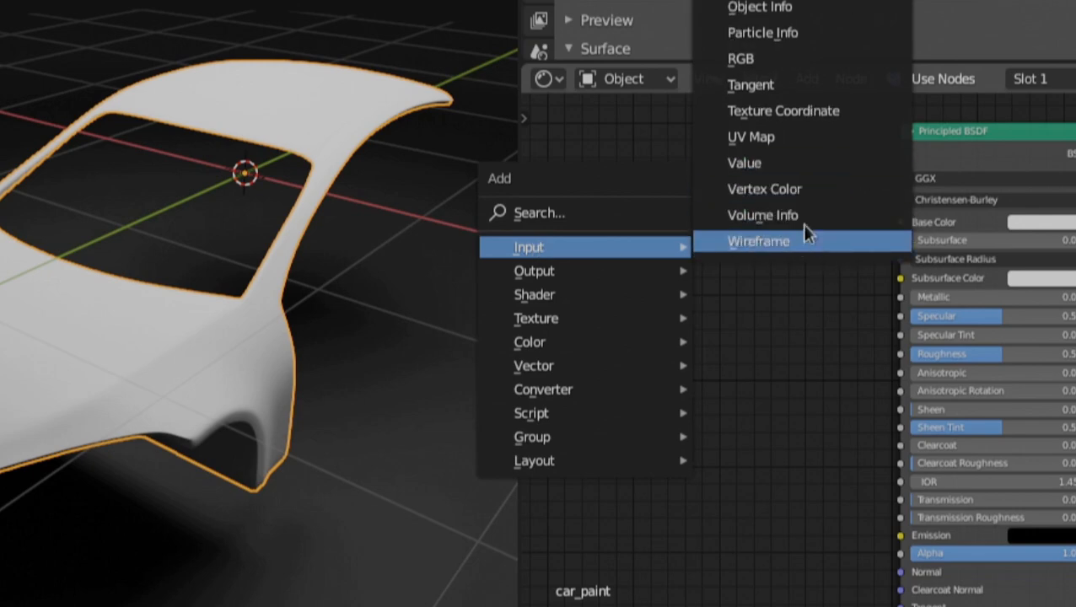
{"action": "left_click", "coordinate": [753, 165]}
{"action": "left_click", "coordinate": [668, 285]}
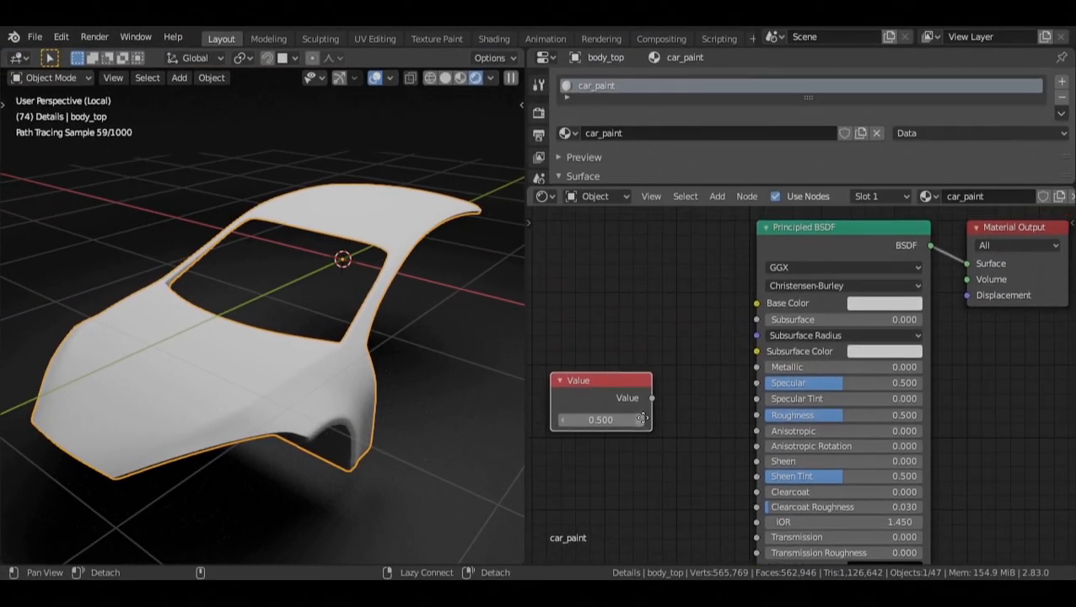
{"action": "left_click_drag", "start_coordinate": [651, 397], "coordinate": [744, 306]}
{"action": "middle_click_drag", "start_coordinate": [737, 373], "coordinate": [735, 369]}
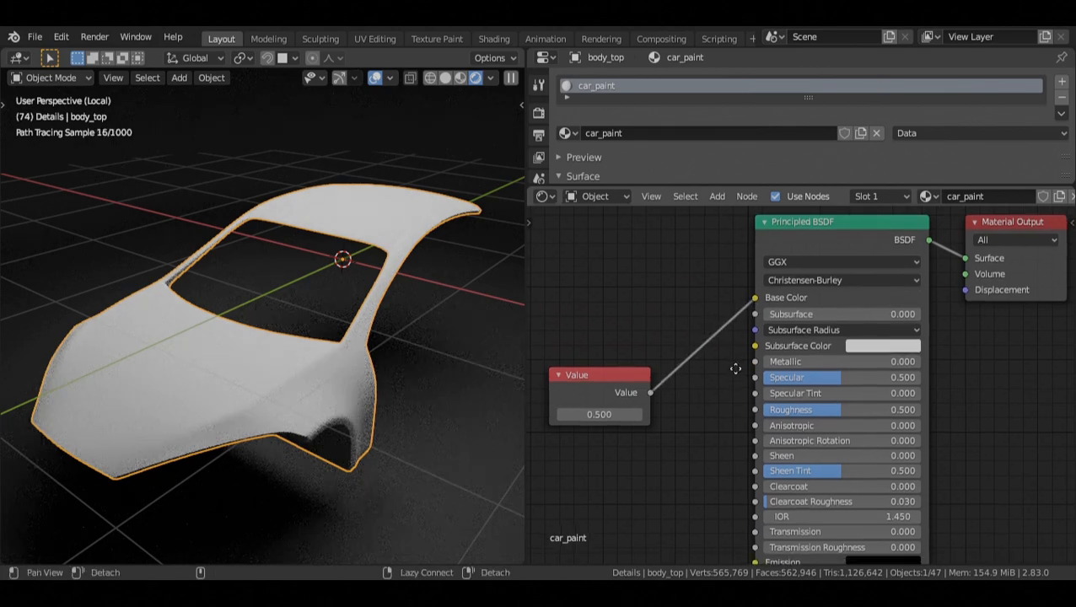
Step: Switch the viewport to solid shading and link the Value node to Metallic, Specular, Roughness, Clearcoat and Clearcoat Roughness
{"action": "key", "text": "z"}
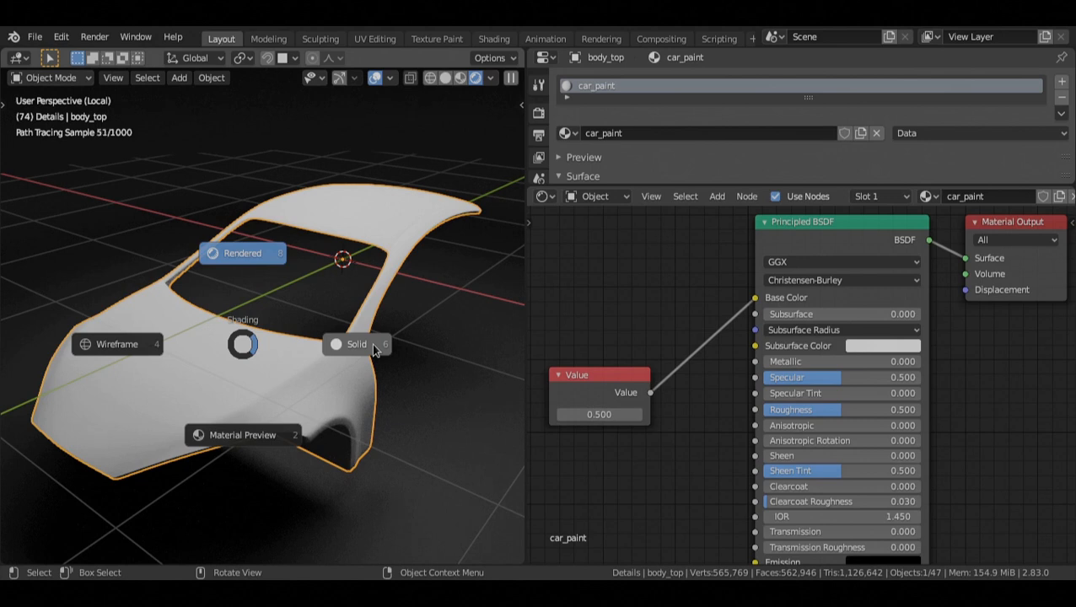
{"action": "left_click", "coordinate": [372, 343]}
{"action": "middle_click_drag", "start_coordinate": [660, 400], "coordinate": [630, 405]}
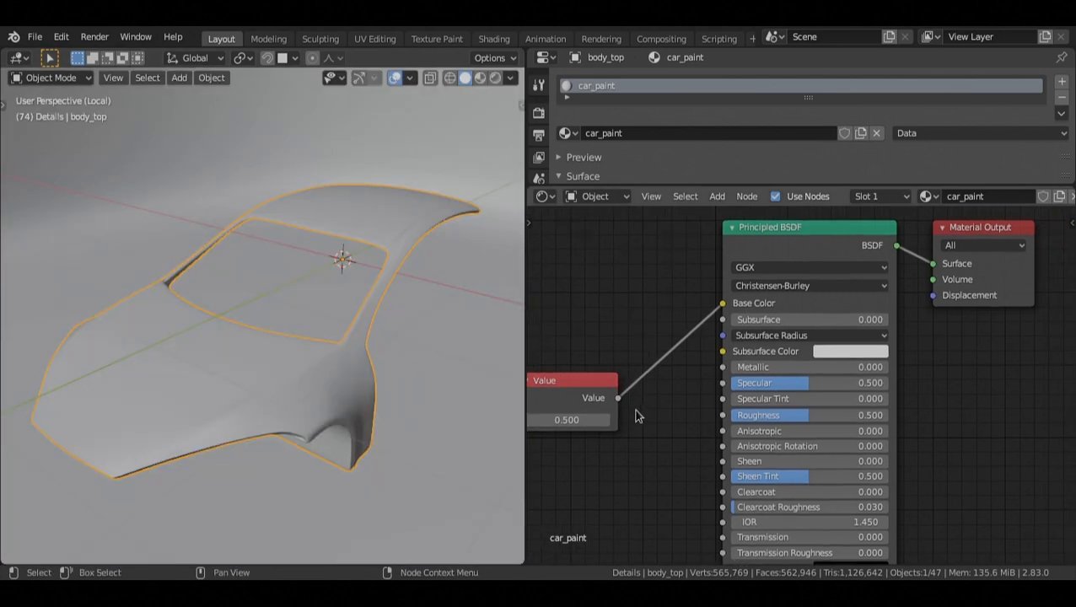
{"action": "left_click_drag", "start_coordinate": [616, 397], "coordinate": [722, 382]}
{"action": "middle_click_drag", "start_coordinate": [716, 412], "coordinate": [704, 360]}
{"action": "left_click_drag", "start_coordinate": [604, 348], "coordinate": [712, 364]}
{"action": "scroll", "coordinate": [708, 364], "scroll_direction": "up", "scroll_amount": 5}
{"action": "middle_click_drag", "start_coordinate": [709, 363], "coordinate": [740, 290]}
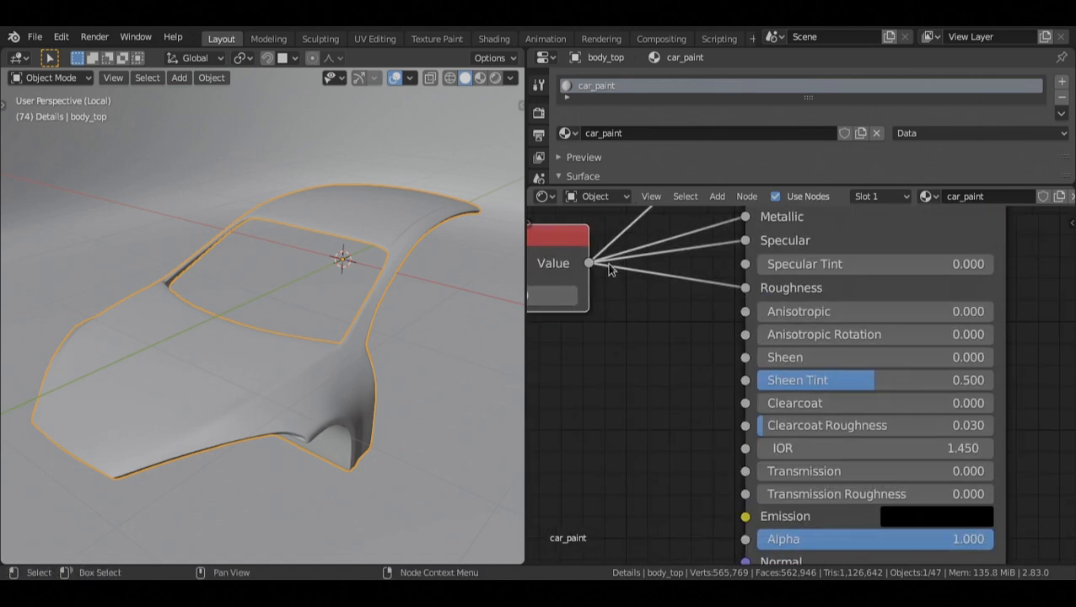
{"action": "left_click_drag", "start_coordinate": [590, 263], "coordinate": [742, 426]}
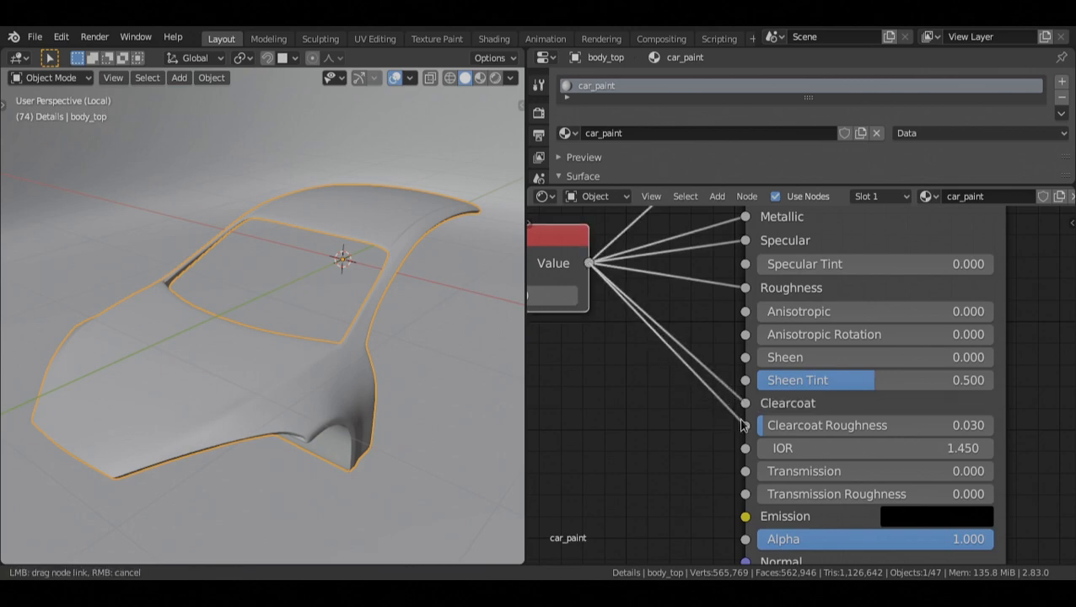
{"action": "left_click_drag", "start_coordinate": [742, 425], "coordinate": [743, 426]}
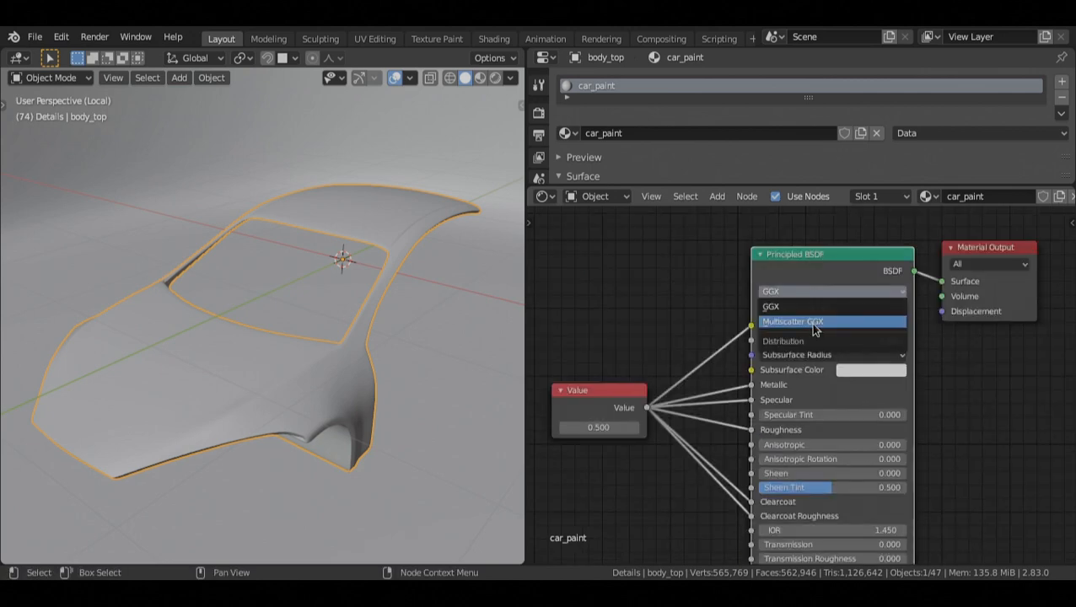
Step: Set the distribution of car_paint's Principled BSDF node to Multiscatter GGX
{"action": "left_click", "coordinate": [814, 326]}
{"action": "left_click_drag", "start_coordinate": [816, 255], "coordinate": [807, 244]}
{"action": "left_click", "coordinate": [699, 297]}
{"action": "scroll", "coordinate": [829, 358], "scroll_direction": "down", "scroll_amount": 1}
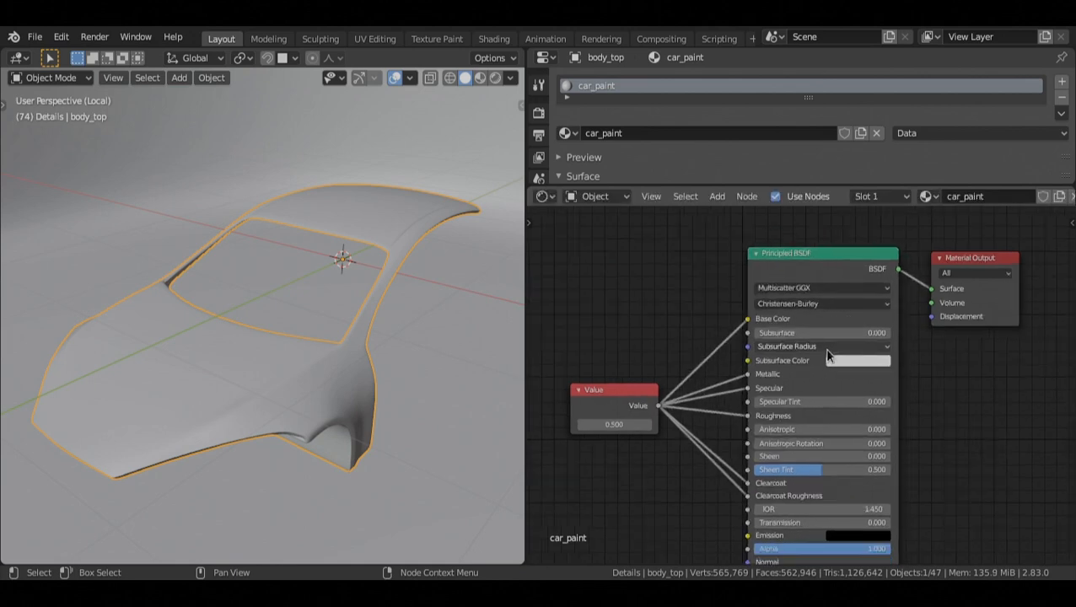
{"action": "left_click_drag", "start_coordinate": [837, 427], "coordinate": [830, 400], "text": "alt"}
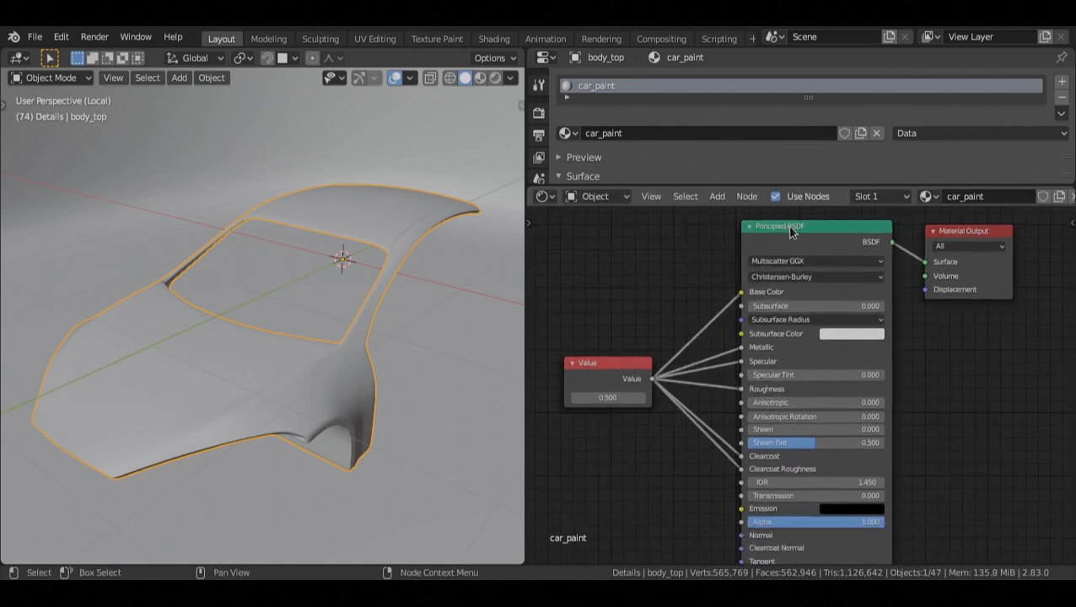
Step: Hide the unused sockets of car_paint's Principled BSDF node
{"action": "scroll", "coordinate": [801, 240], "scroll_direction": "down", "scroll_amount": 1}
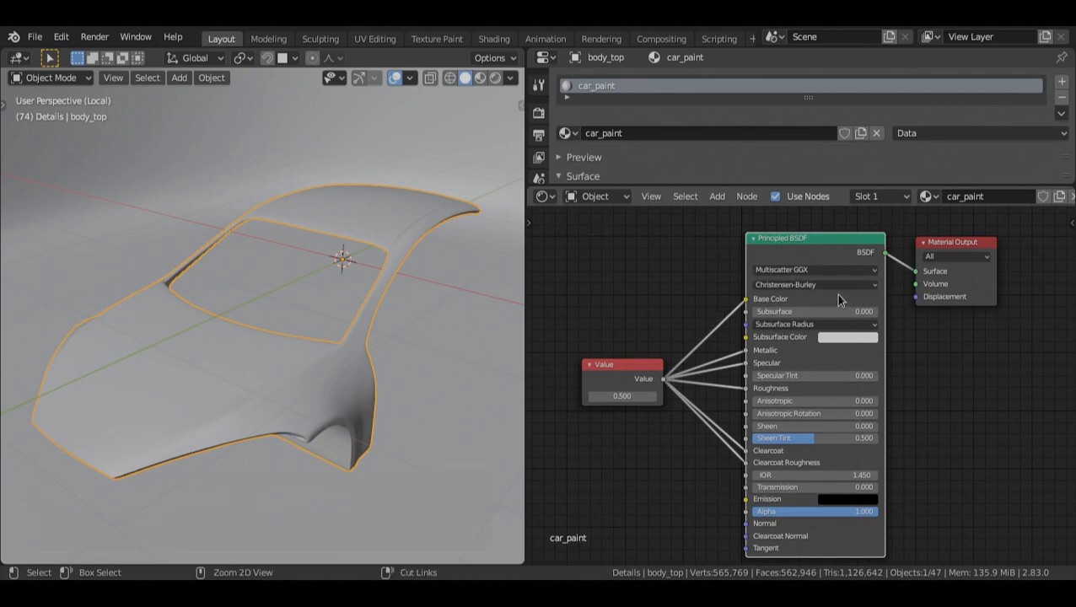
{"action": "key", "text": "ctrl+h"}
{"action": "scroll", "coordinate": [719, 399], "scroll_direction": "up", "scroll_amount": 3}
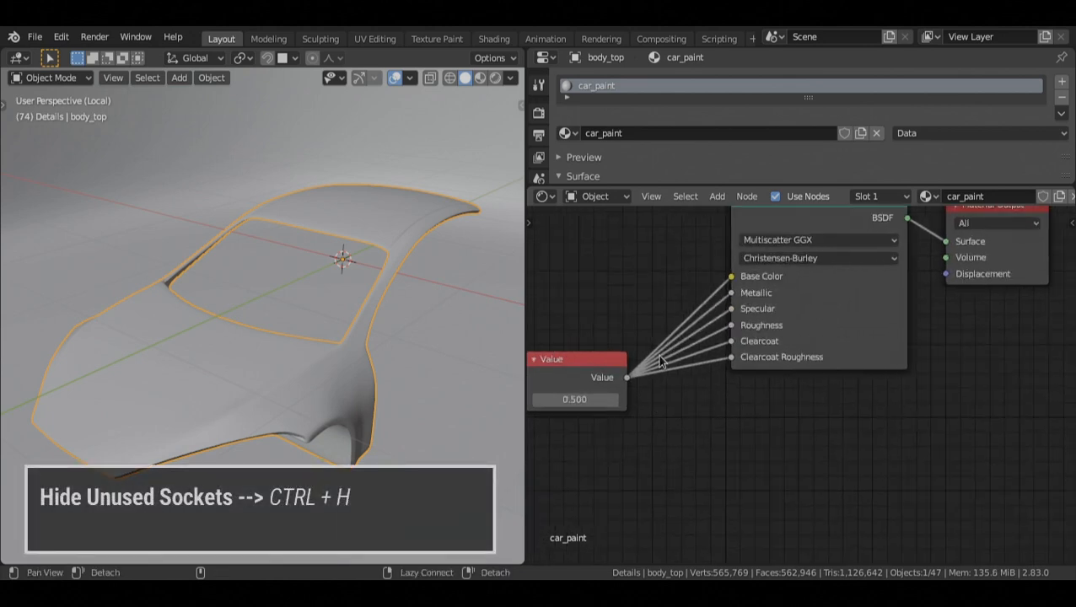
{"action": "left_click_drag", "start_coordinate": [659, 357], "coordinate": [719, 408], "text": "alt"}
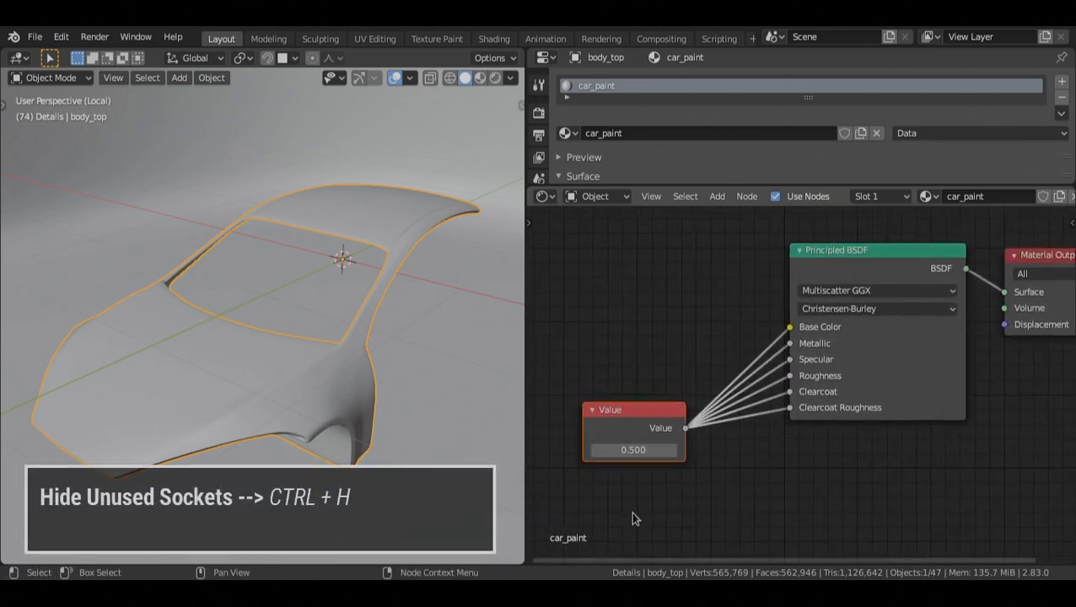
Step: Delete the helper Value node and return the viewport to rendered shading without overlays
{"action": "key", "text": "x"}
{"action": "left_click_drag", "start_coordinate": [742, 355], "coordinate": [694, 414], "text": "alt"}
{"action": "scroll", "coordinate": [694, 415], "scroll_direction": "up", "scroll_amount": 2}
{"action": "scroll", "coordinate": [712, 355], "scroll_direction": "up", "scroll_amount": 1}
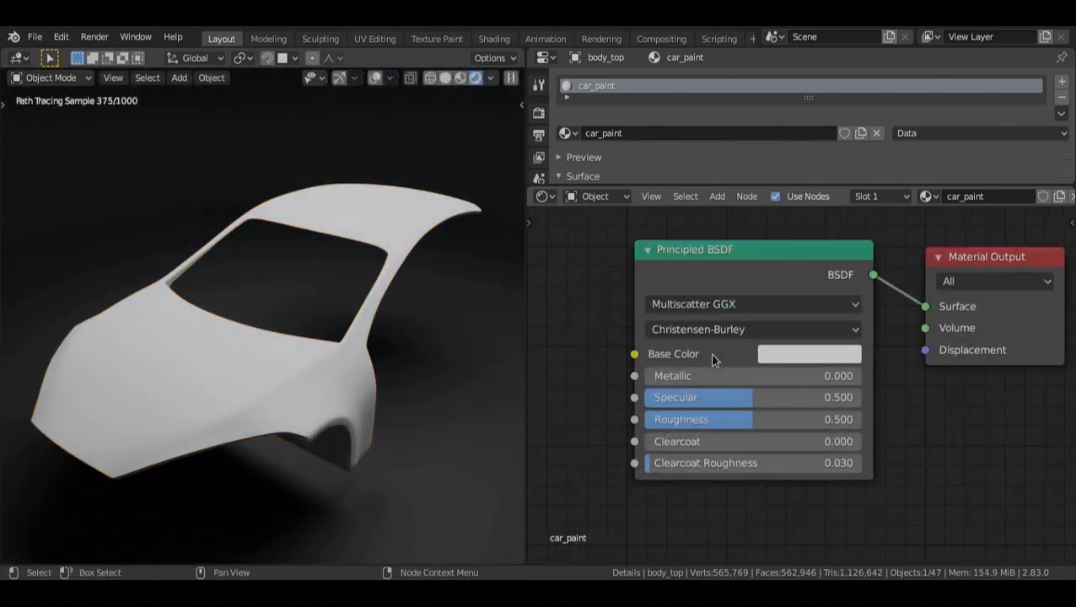
Step: Change car_paint's base color to a saturated blue
{"action": "left_click_drag", "start_coordinate": [709, 352], "coordinate": [689, 368], "text": "alt"}
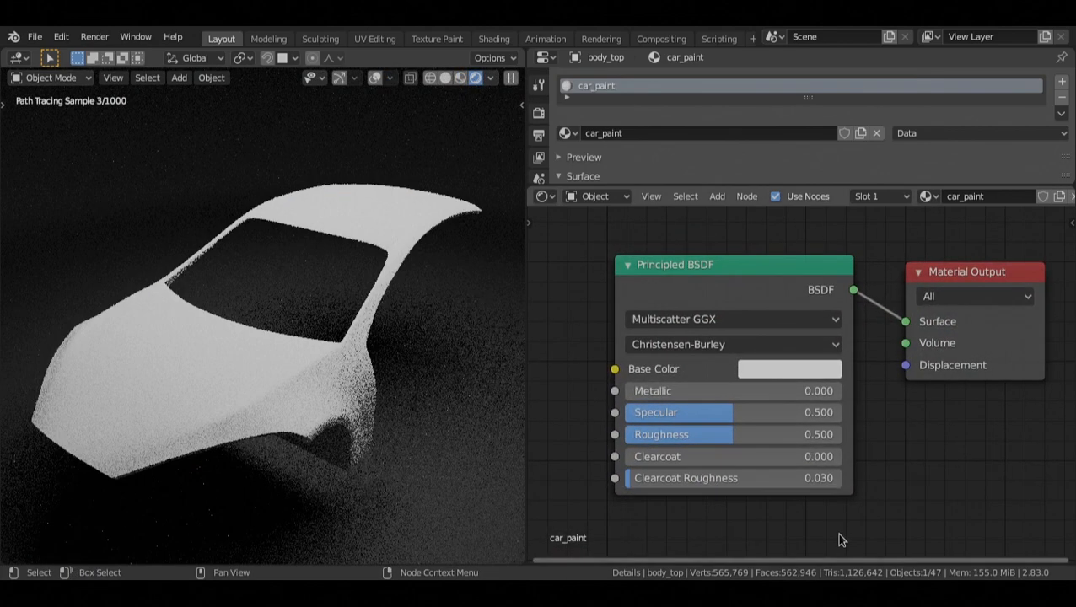
{"action": "left_click", "coordinate": [769, 370]}
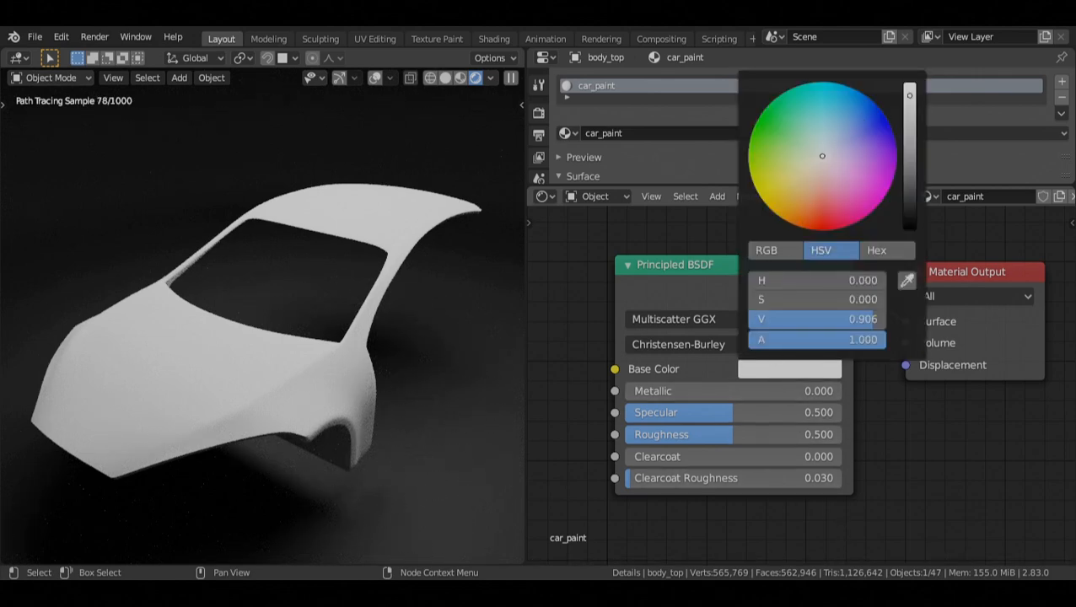
{"action": "left_click", "coordinate": [856, 118]}
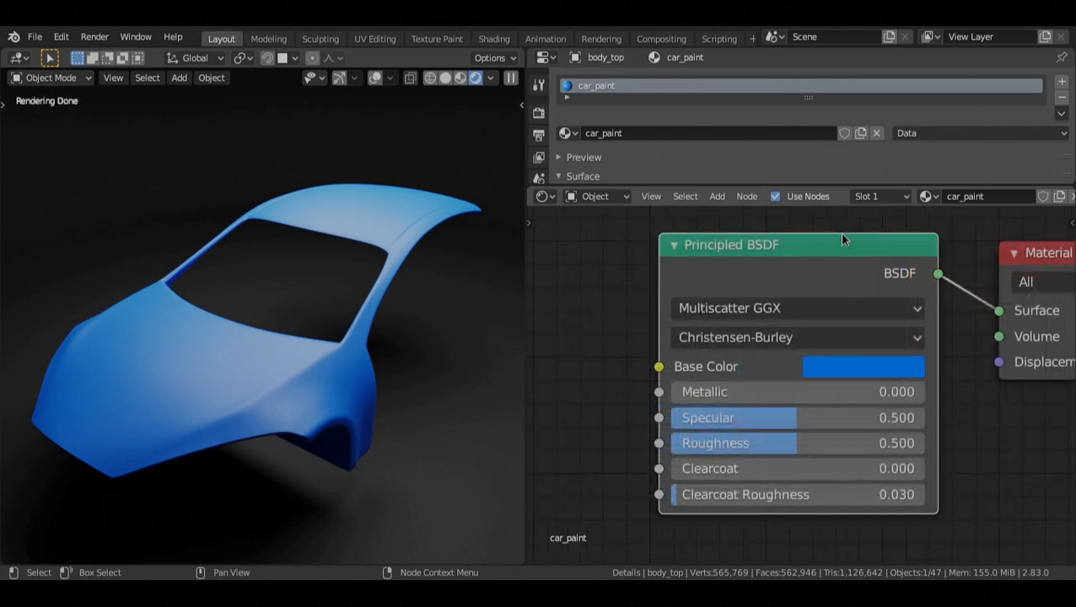
{"action": "left_click", "coordinate": [704, 312]}
{"action": "left_click", "coordinate": [706, 315]}
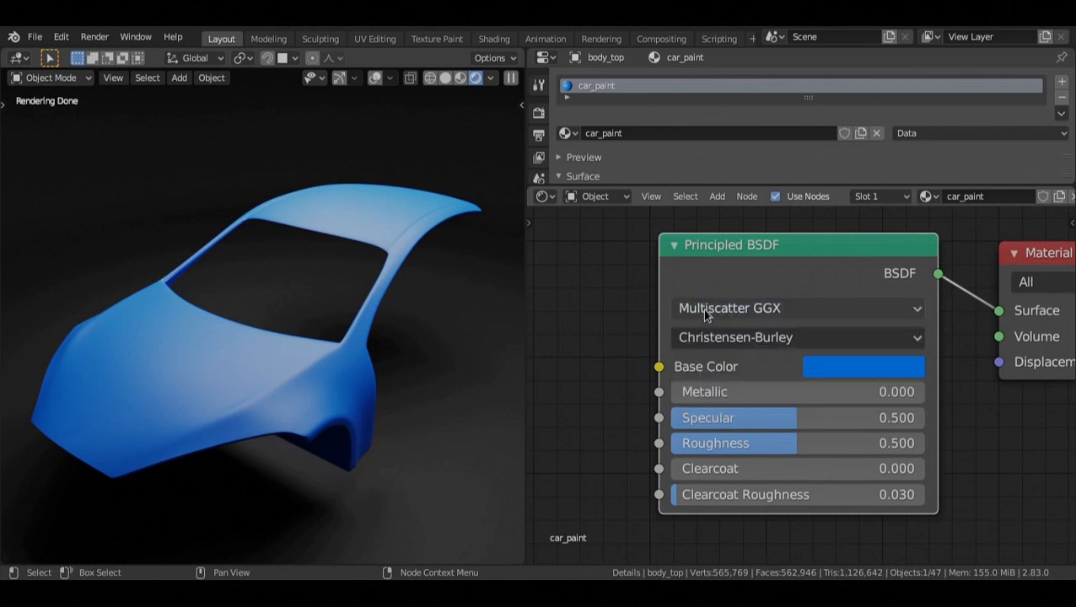
{"action": "left_click", "coordinate": [721, 341]}
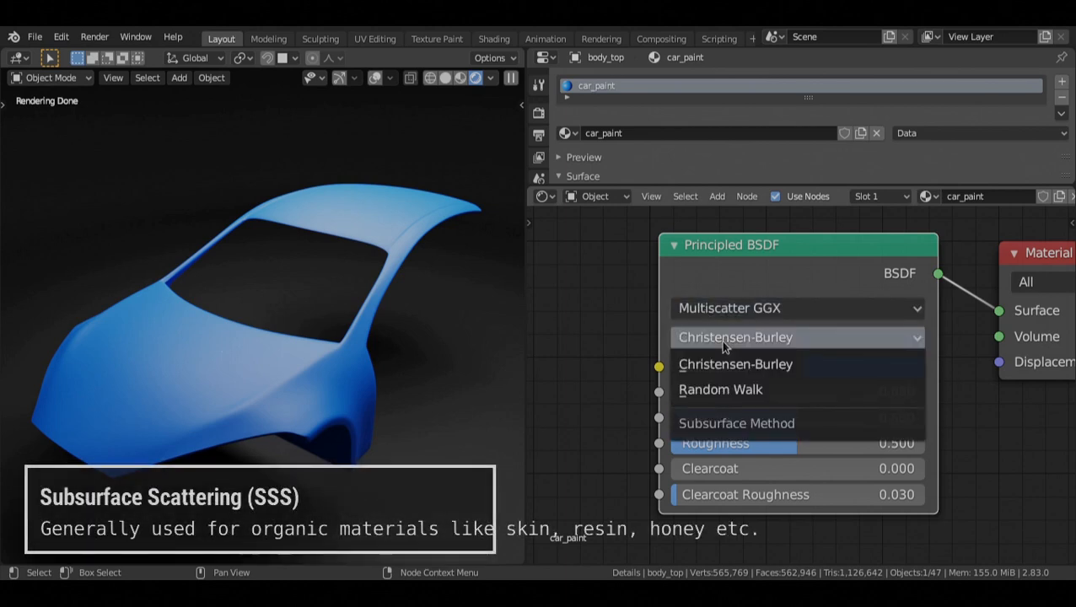
{"action": "left_click", "coordinate": [720, 340]}
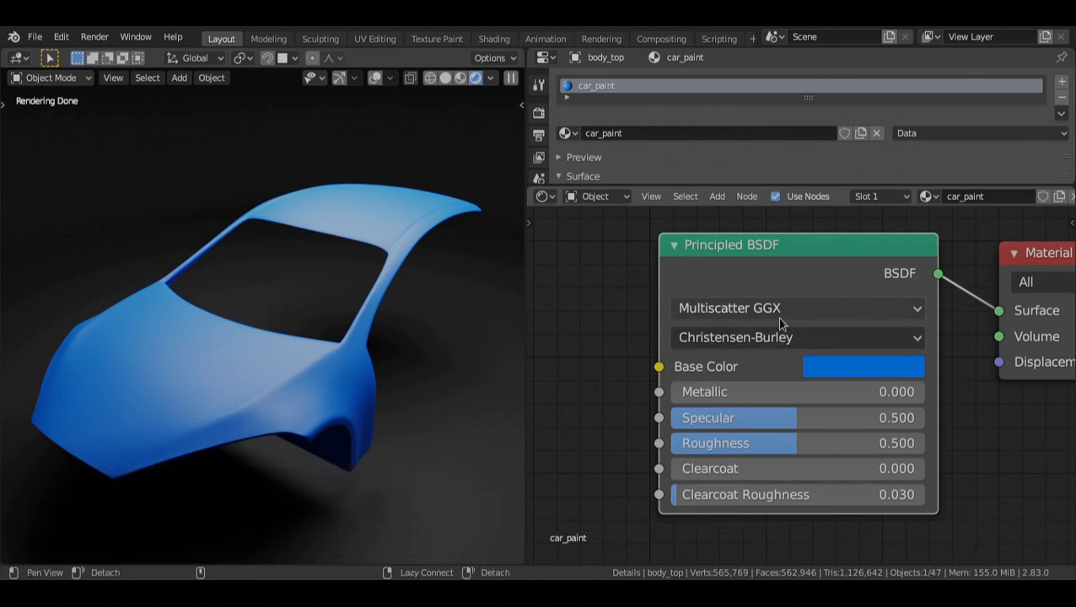
Step: Set the Metallic value of car_paint's Principled BSDF node to 1.000
{"action": "left_click_drag", "start_coordinate": [756, 353], "coordinate": [749, 346], "text": "alt"}
{"action": "left_click_drag", "start_coordinate": [695, 387], "coordinate": [689, 395], "text": "alt"}
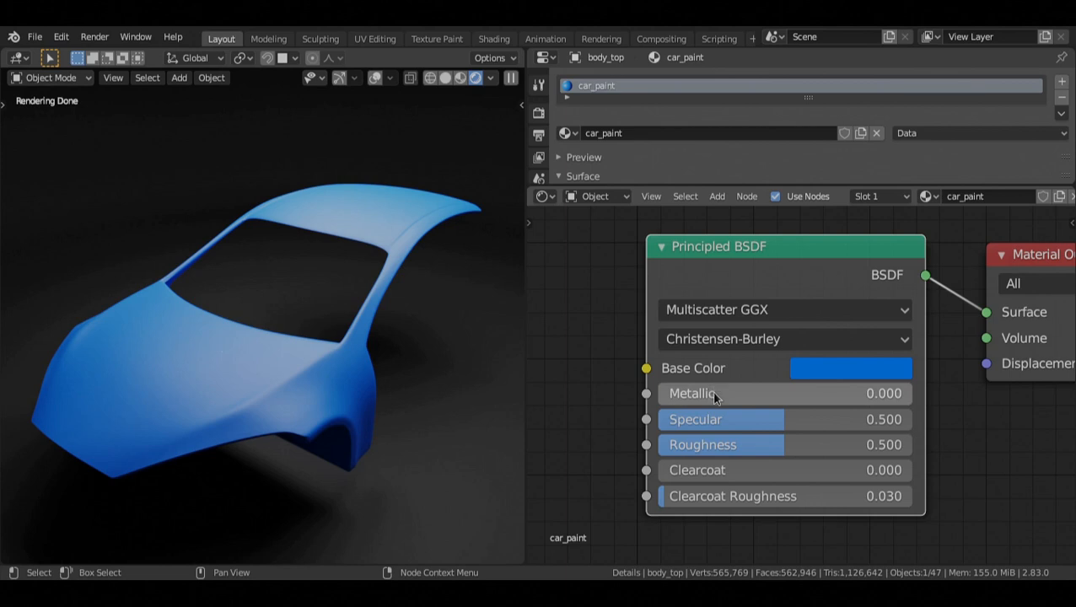
{"action": "left_click_drag", "start_coordinate": [703, 399], "coordinate": [938, 389]}
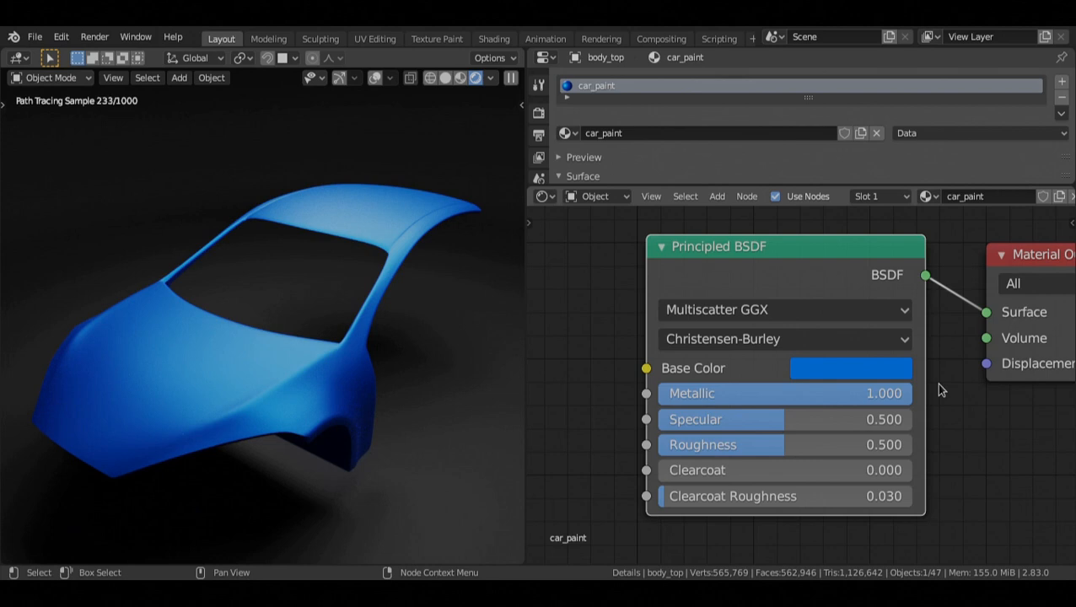
{"action": "left_click_drag", "start_coordinate": [939, 384], "coordinate": [931, 392], "text": "alt"}
{"action": "left_click_drag", "start_coordinate": [824, 431], "coordinate": [823, 424], "text": "alt"}
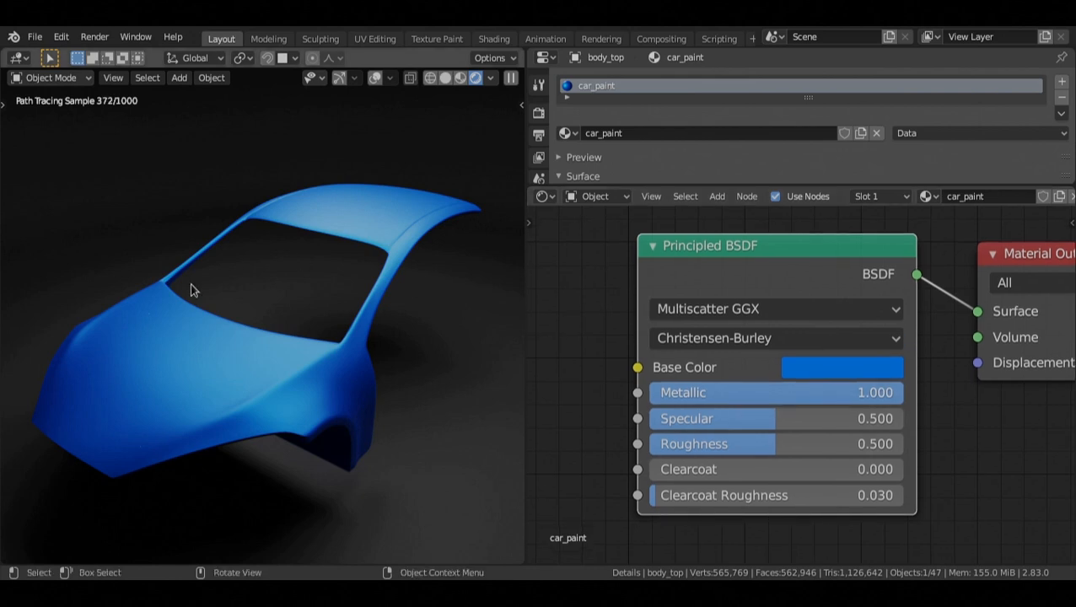
Step: Try a higher Specular value on car_paint's Principled BSDF node and reset it to the default
{"action": "left_click_drag", "start_coordinate": [694, 436], "coordinate": [688, 420], "text": "alt"}
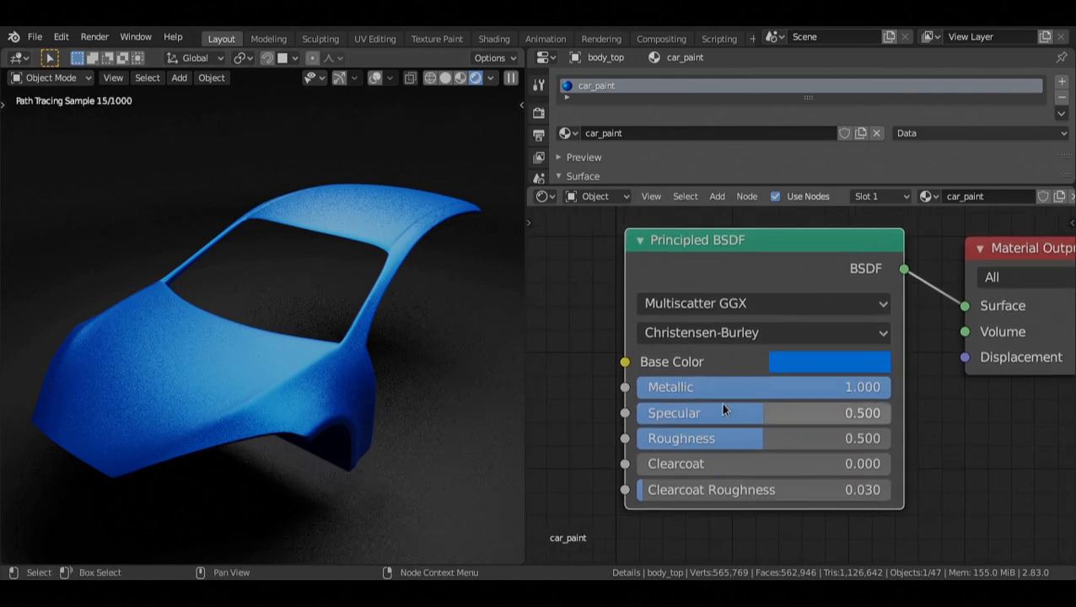
{"action": "left_click_drag", "start_coordinate": [720, 416], "coordinate": [849, 417]}
{"action": "key", "text": "BackSpace"}
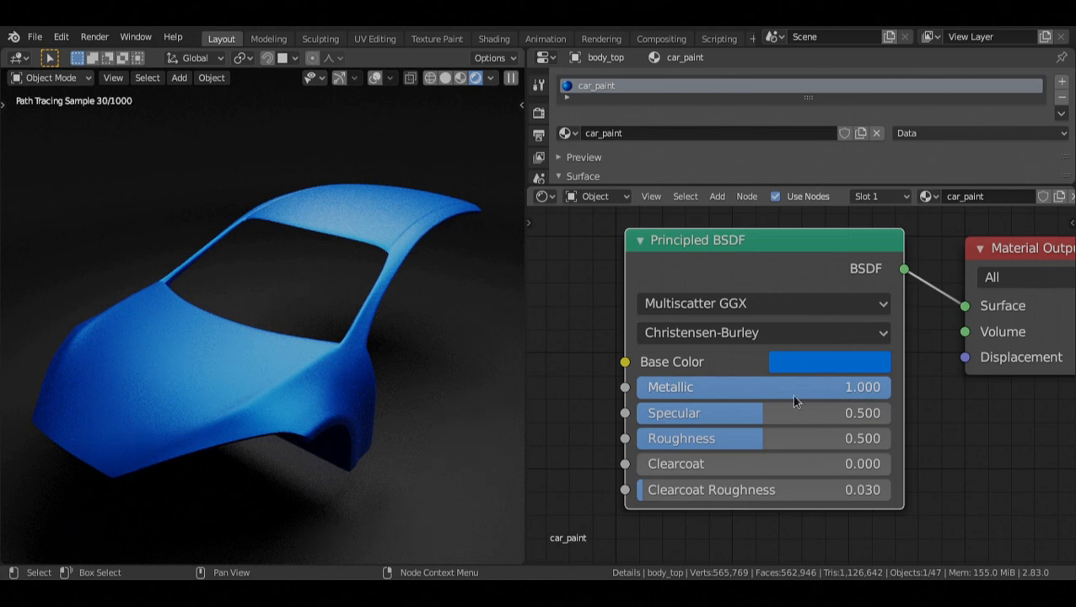
{"action": "middle_click_drag", "start_coordinate": [814, 447], "coordinate": [810, 426]}
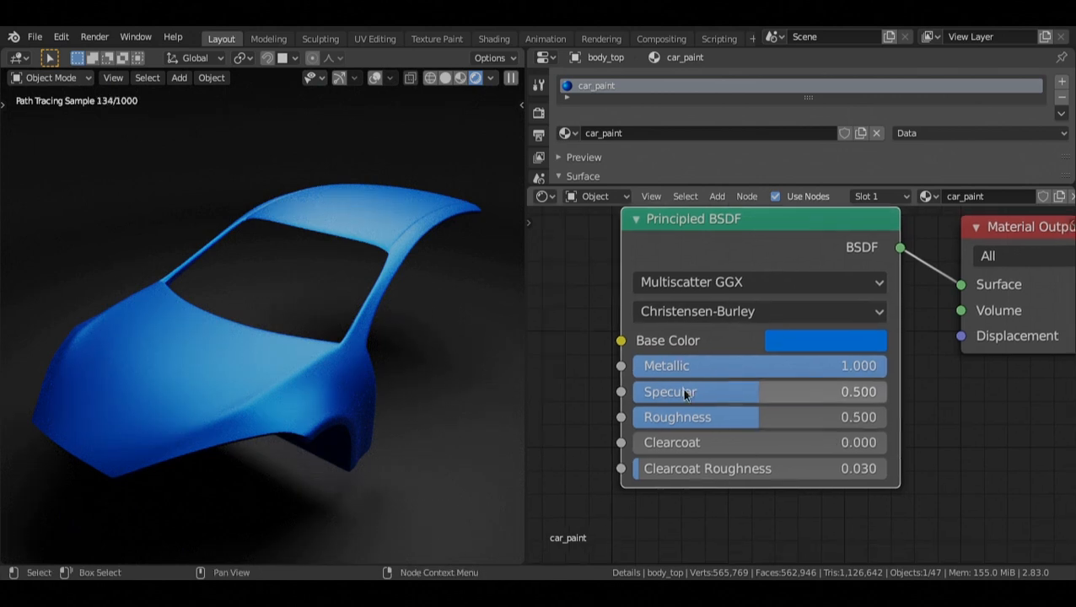
Step: Try full Roughness on car_paint's Principled BSDF node, settling on a Roughness of 0.300
{"action": "middle_click_drag", "start_coordinate": [744, 405], "coordinate": [749, 410]}
{"action": "middle_click_drag", "start_coordinate": [815, 435], "coordinate": [817, 456]}
{"action": "scroll", "coordinate": [704, 451], "scroll_direction": "up", "scroll_amount": 1}
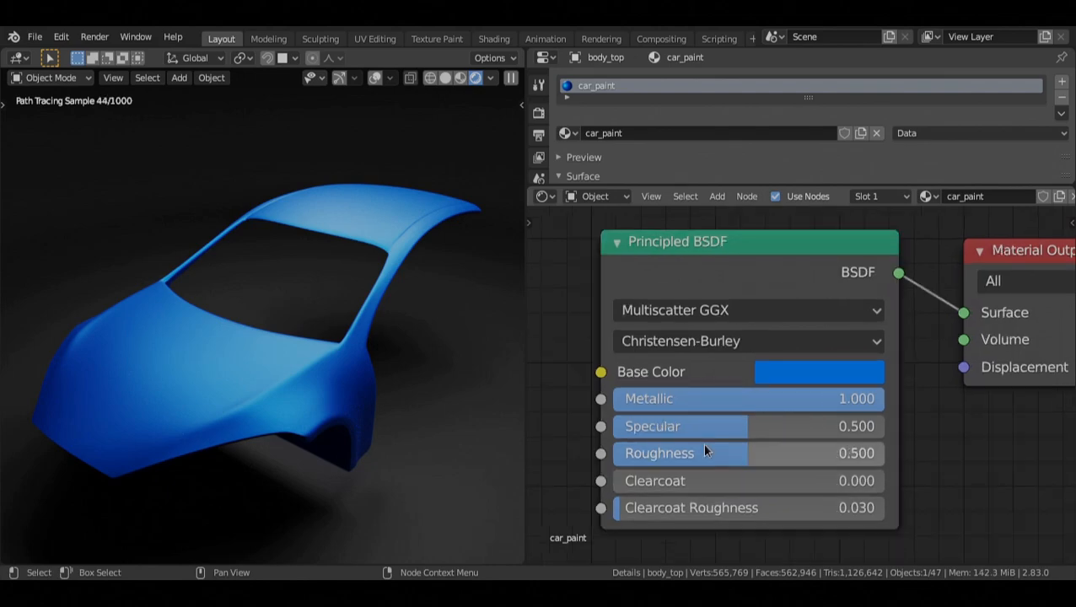
{"action": "left_click_drag", "start_coordinate": [680, 453], "coordinate": [881, 454]}
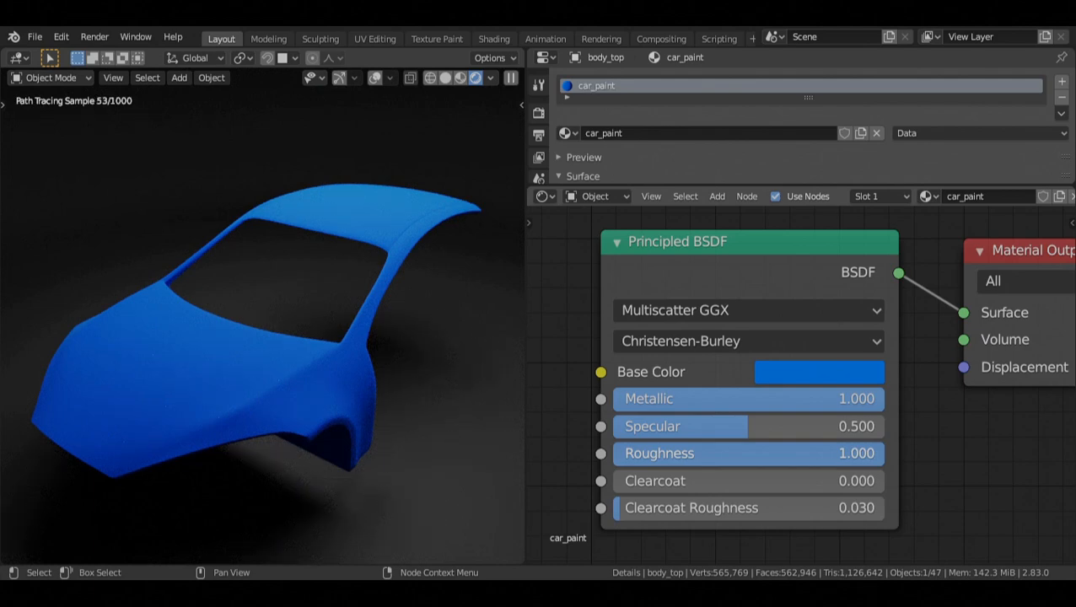
{"action": "left_click_drag", "start_coordinate": [881, 453], "coordinate": [695, 454]}
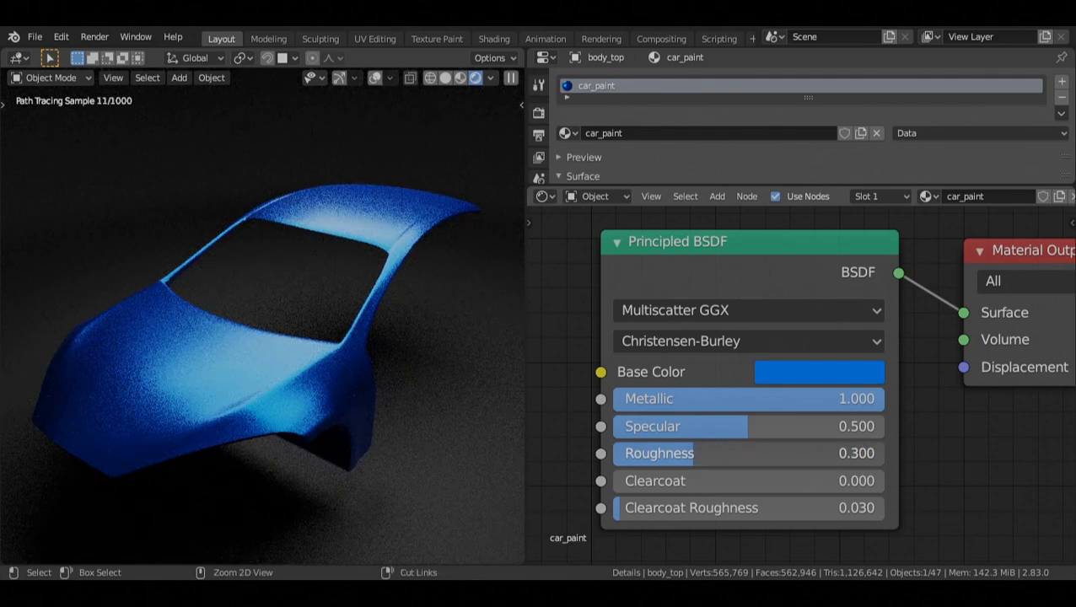
{"action": "middle_click_drag", "start_coordinate": [998, 508], "coordinate": [995, 502]}
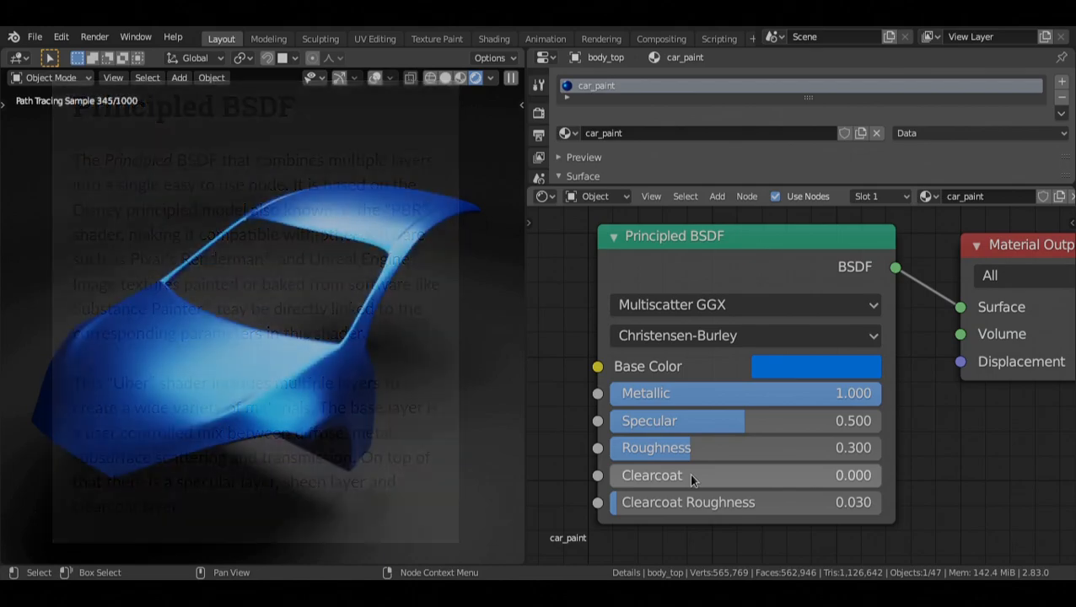
Step: Try an extreme Clearcoat value of 199 on car_paint's Principled BSDF node
{"action": "left_click_drag", "start_coordinate": [688, 473], "coordinate": [885, 474]}
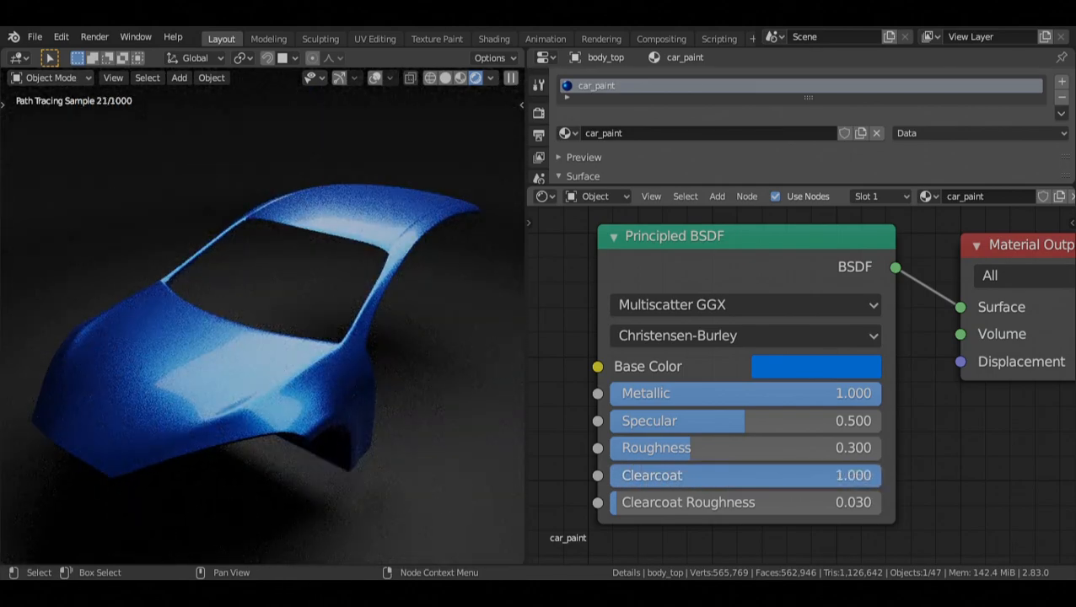
{"action": "left_click", "coordinate": [883, 475]}
{"action": "type", "text": "1"}
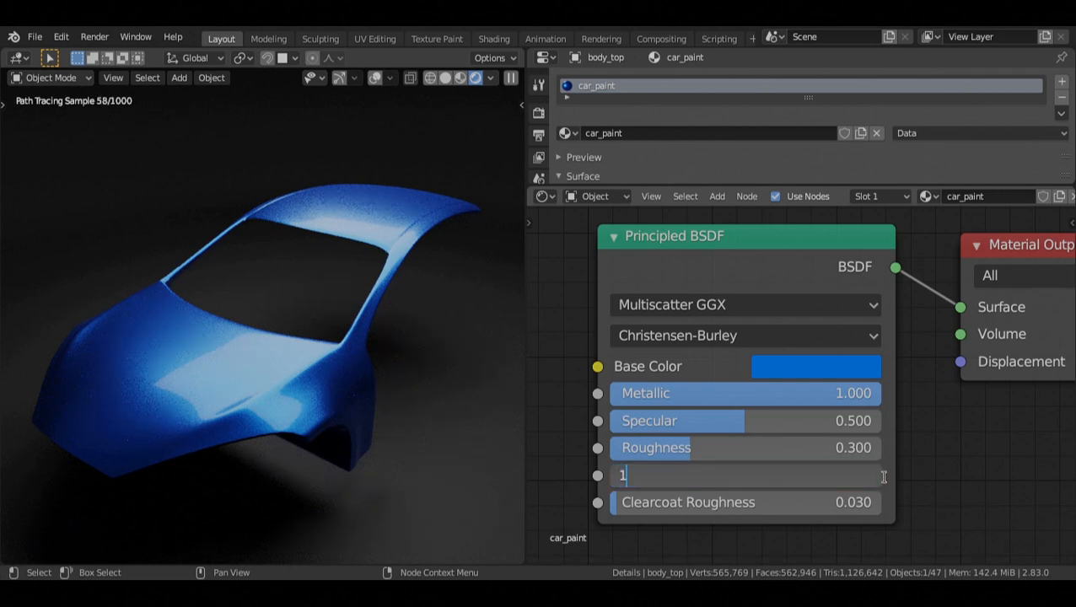
{"action": "type", "text": "00"}
{"action": "key", "text": "BackSpace"}
{"action": "key", "text": "BackSpace"}
{"action": "type", "text": "20"}
{"action": "key", "text": "BackSpace"}
{"action": "key", "text": "BackSpace"}
{"action": "type", "text": "99"}
{"action": "key", "text": "Return"}
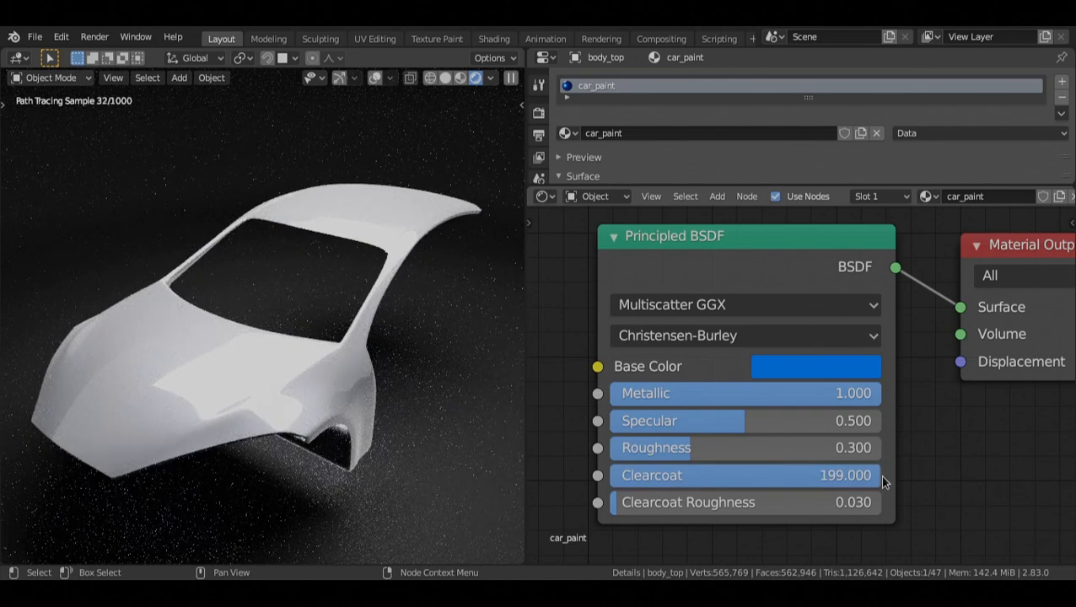
Step: Bring the Clearcoat of the Principled BSDF node back to 1
{"action": "left_click", "coordinate": [879, 476]}
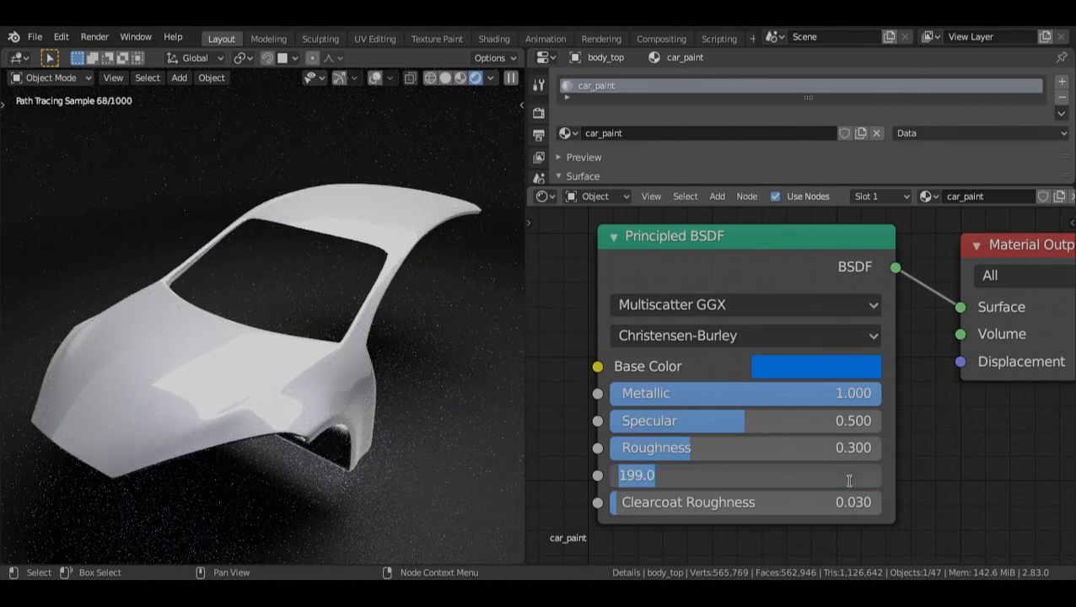
{"action": "type", "text": "1"}
{"action": "key", "text": "Return"}
Step: Try a Specular value of 100 on the Principled BSDF node and undo it
{"action": "left_click", "coordinate": [709, 421]}
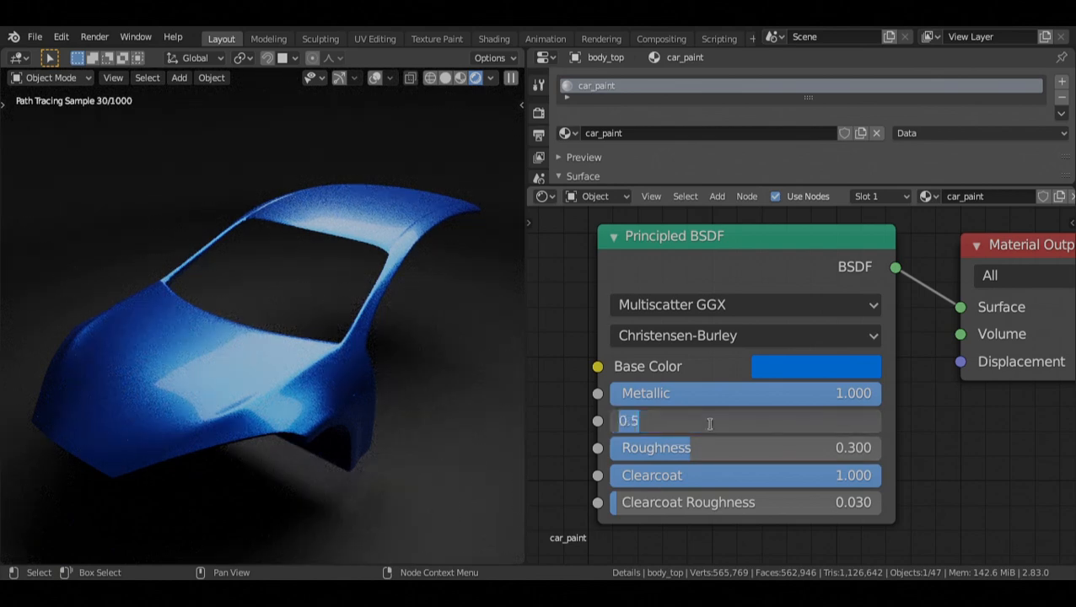
{"action": "type", "text": "100"}
{"action": "key", "text": "Return"}
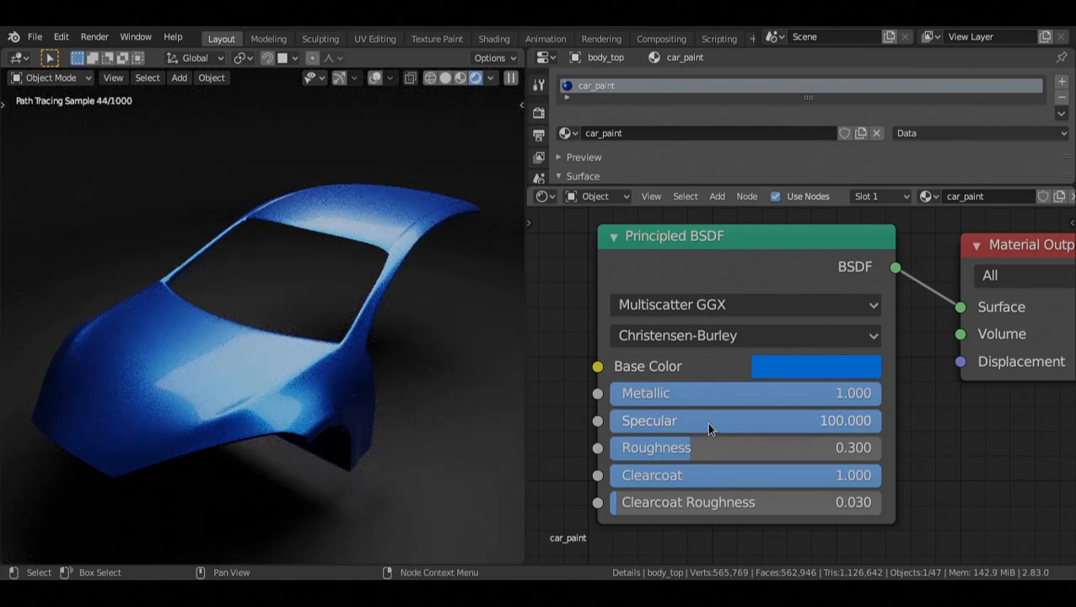
{"action": "key", "text": "ctrl+z"}
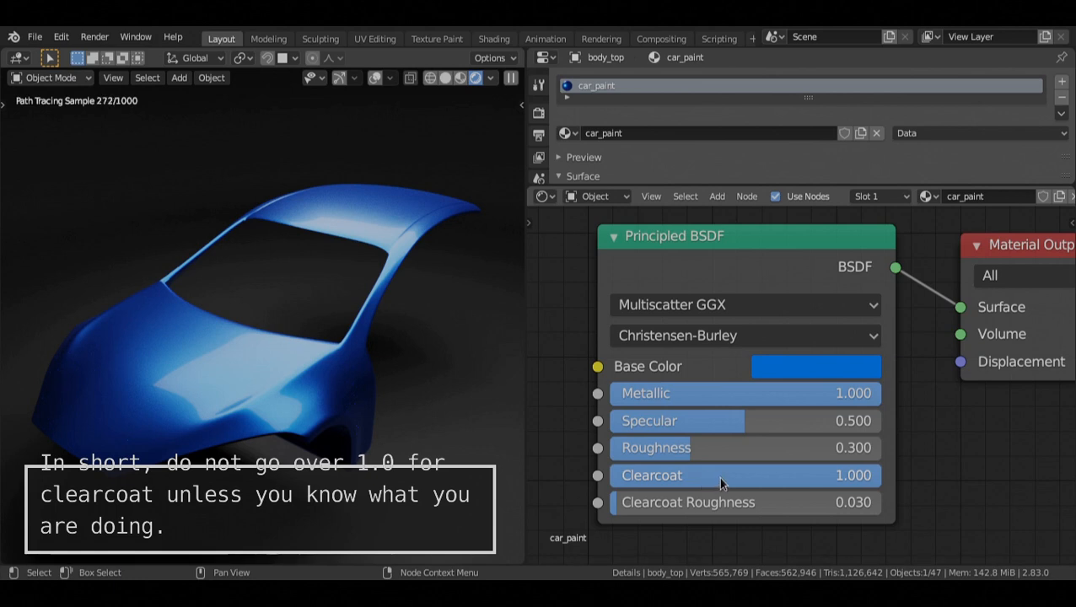
Step: Set the Principled BSDF node's Clearcoat to 0.500 and cancel a trial increase of its Roughness
{"action": "left_click_drag", "start_coordinate": [773, 475], "coordinate": [744, 479]}
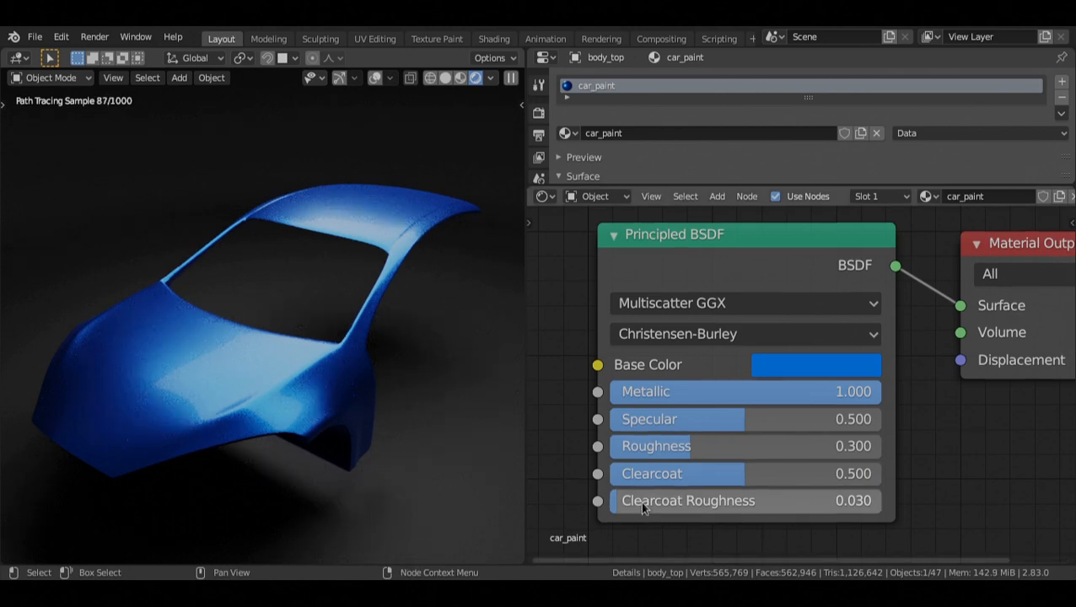
{"action": "left_click_drag", "start_coordinate": [666, 448], "coordinate": [718, 447]}
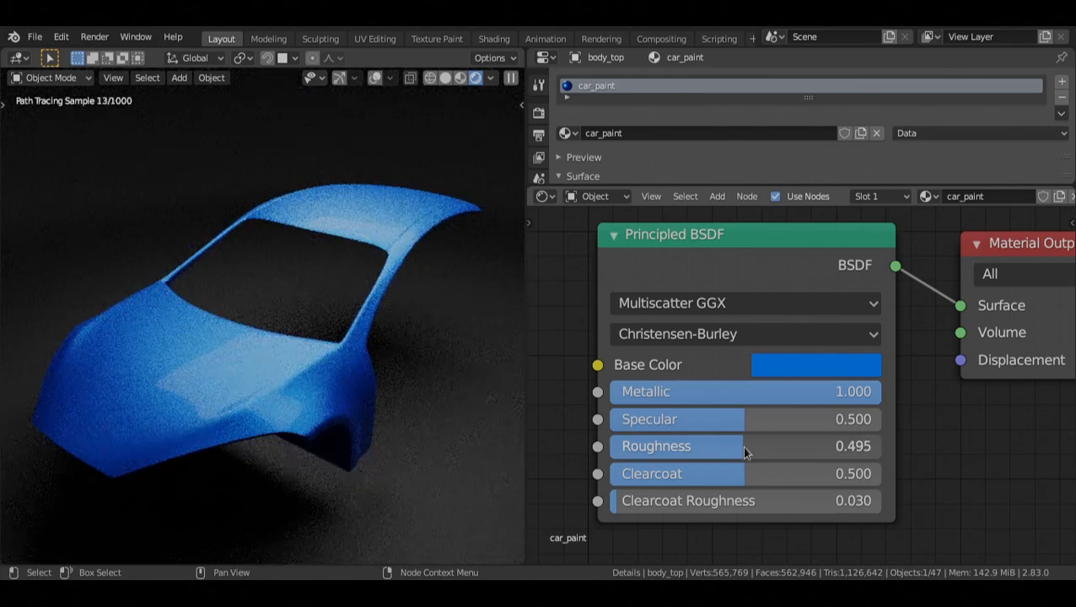
{"action": "right_click", "coordinate": [731, 453]}
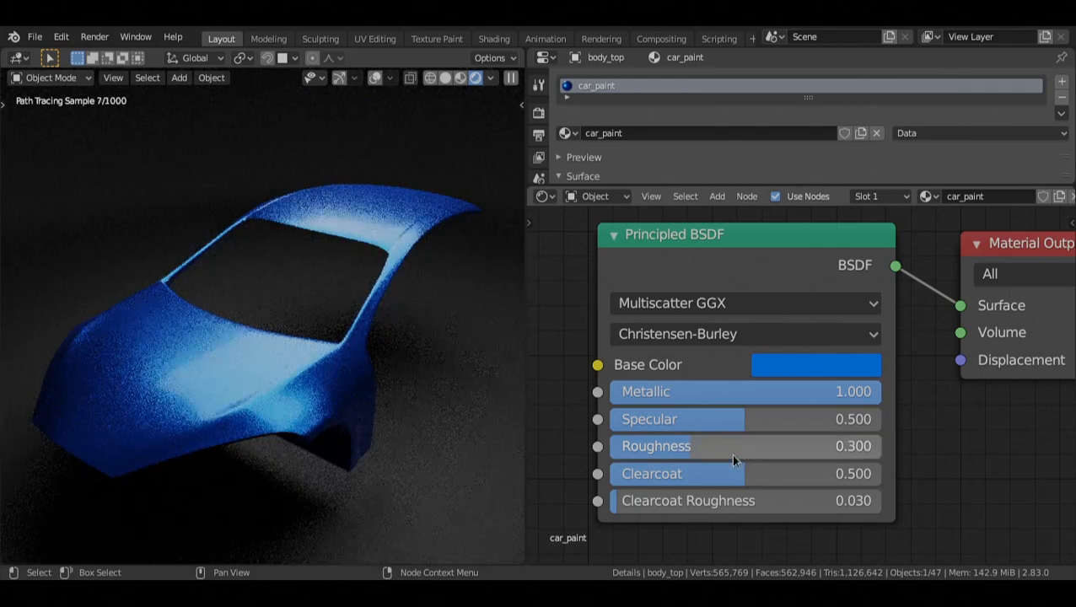
Step: Set the Clearcoat Roughness of car_paint's Principled BSDF node to 0.05
{"action": "double_click", "coordinate": [679, 511]}
{"action": "left_click_drag", "start_coordinate": [637, 501], "coordinate": [665, 507]}
{"action": "type", "text": "5"}
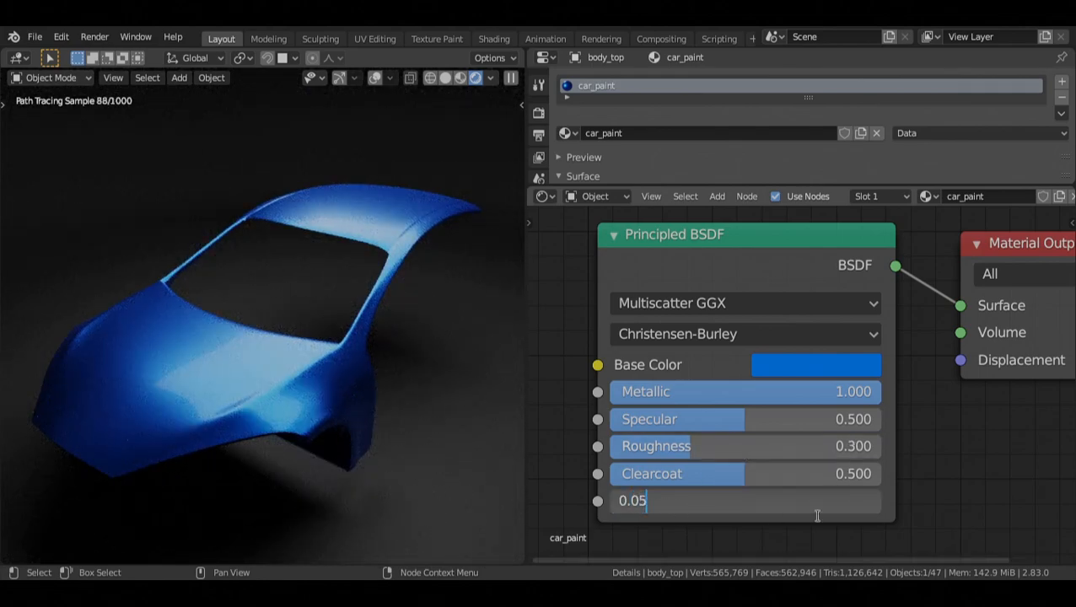
{"action": "left_click", "coordinate": [919, 500]}
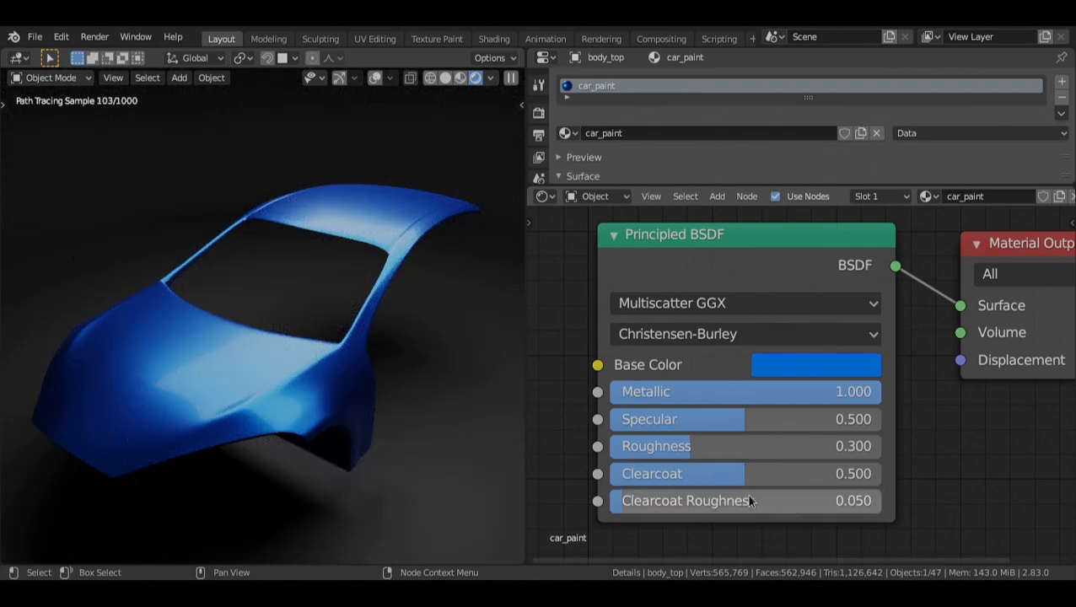
{"action": "middle_click_drag", "start_coordinate": [741, 270], "coordinate": [736, 291]}
{"action": "scroll", "coordinate": [743, 280], "scroll_direction": "down", "scroll_amount": 2}
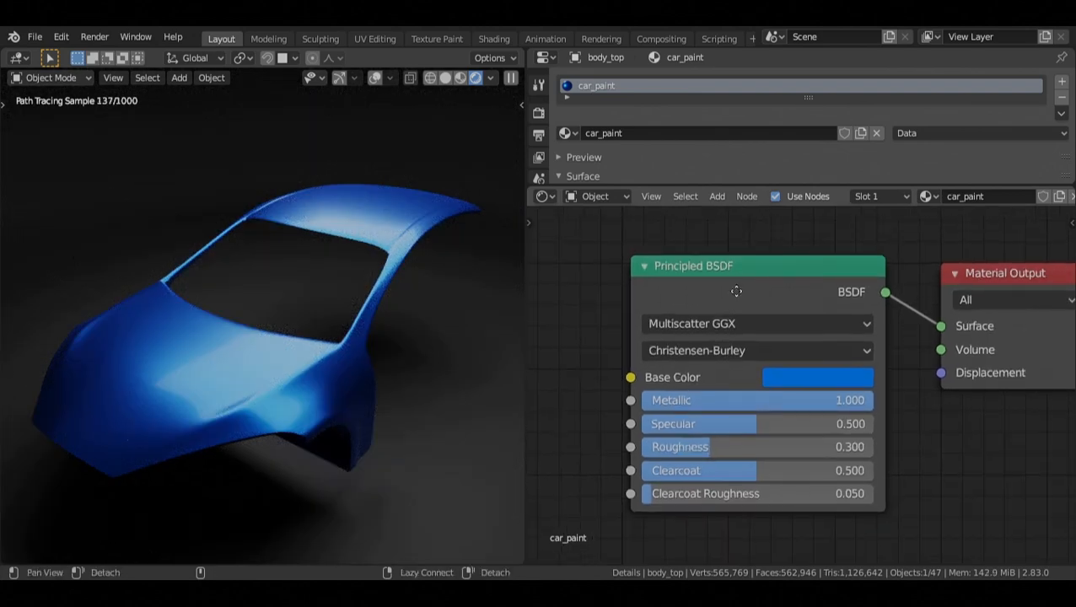
{"action": "scroll", "coordinate": [736, 291], "scroll_direction": "up", "scroll_amount": 1}
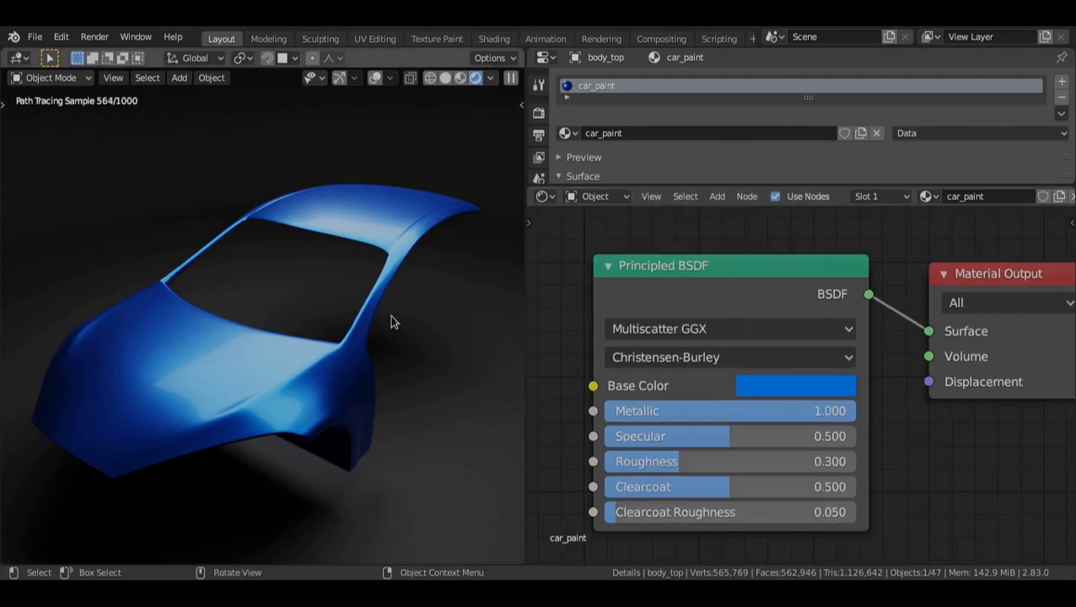
Step: Add a Voronoi Texture node to the left of car_paint's Principled BSDF node
{"action": "mouse_move", "coordinate": [182, 400]}
{"action": "middle_mouse_down"}
{"action": "mouse_move", "coordinate": [403, 403]}
{"action": "mouse_move", "coordinate": [295, 408]}
{"action": "mouse_move", "coordinate": [310, 421]}
{"action": "mouse_move", "coordinate": [273, 409]}
{"action": "middle_mouse_up"}
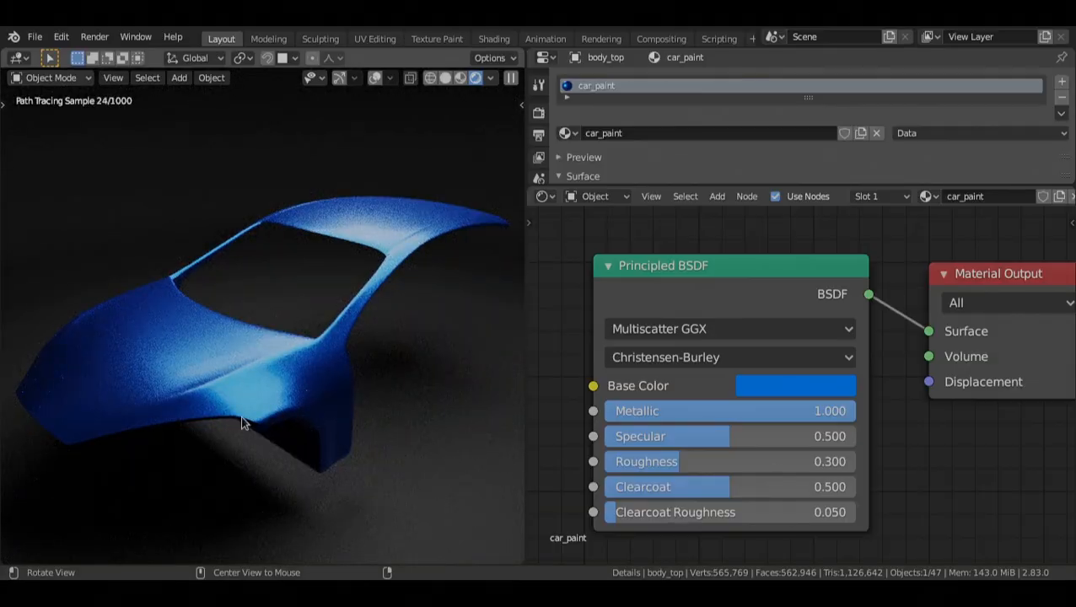
{"action": "mouse_move", "coordinate": [386, 366]}
{"action": "middle_mouse_down", "text": "ctrl"}
{"action": "mouse_move", "coordinate": [274, 410]}
{"action": "mouse_move", "coordinate": [353, 375]}
{"action": "mouse_move", "coordinate": [405, 385]}
{"action": "middle_mouse_up", "text": "ctrl"}
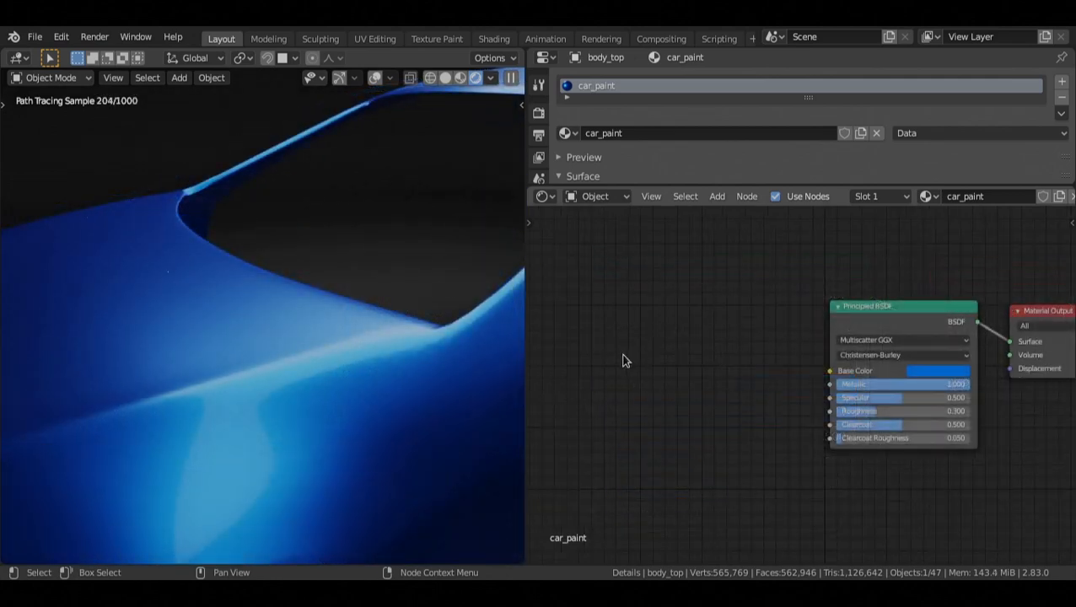
{"action": "middle_click_drag", "start_coordinate": [670, 363], "coordinate": [695, 366]}
{"action": "scroll", "coordinate": [692, 358], "scroll_direction": "down", "scroll_amount": 1}
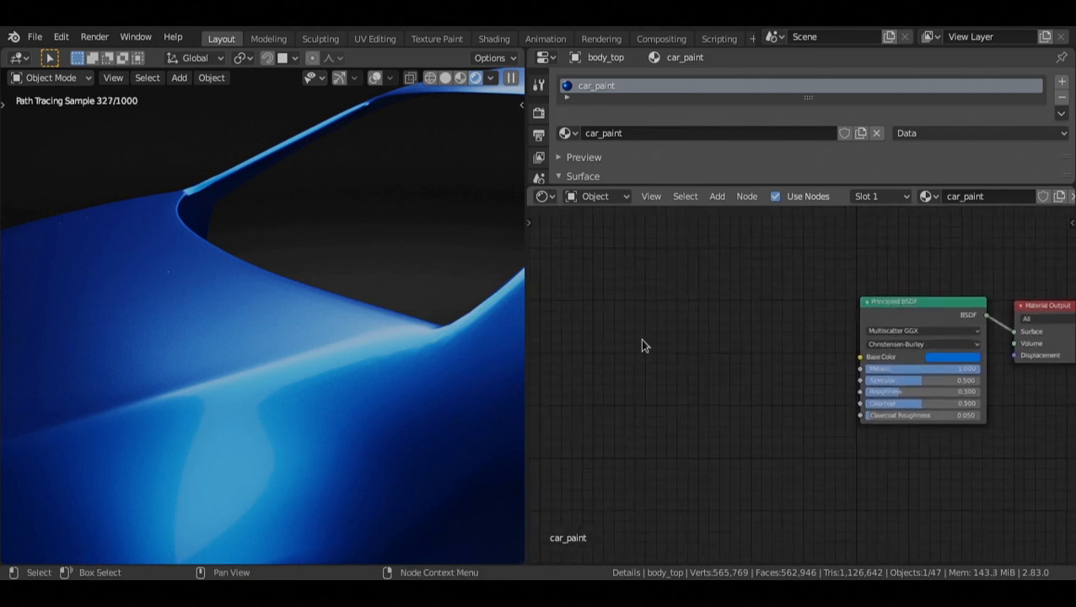
{"action": "key", "text": "shift+a"}
{"action": "mouse_move", "coordinate": [624, 387]}
{"action": "left_click", "coordinate": [725, 353]}
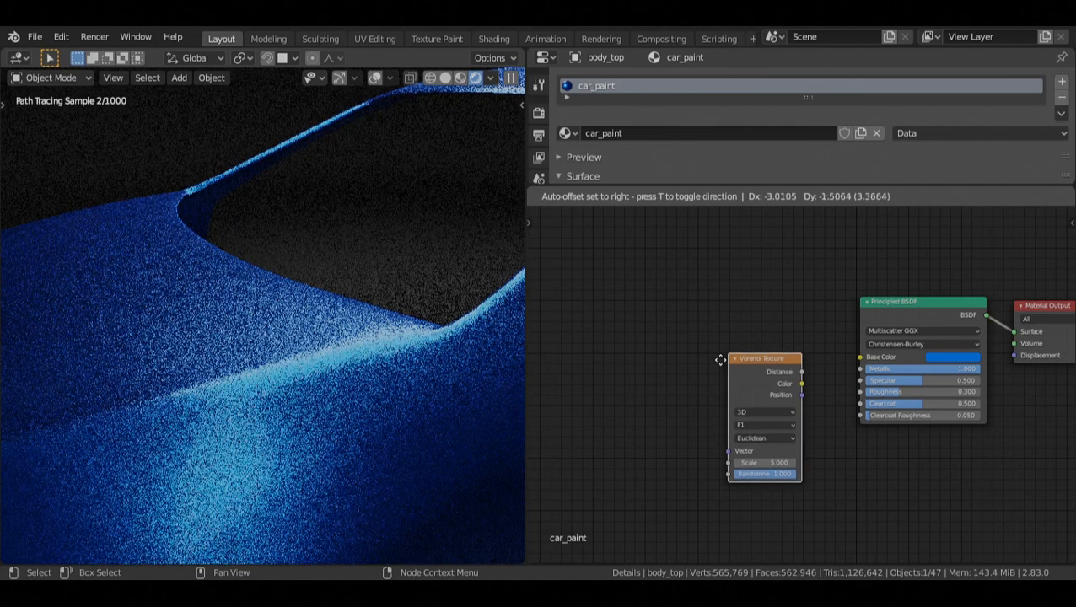
{"action": "left_click", "coordinate": [658, 371]}
{"action": "scroll", "coordinate": [707, 293], "scroll_direction": "up", "scroll_amount": 1}
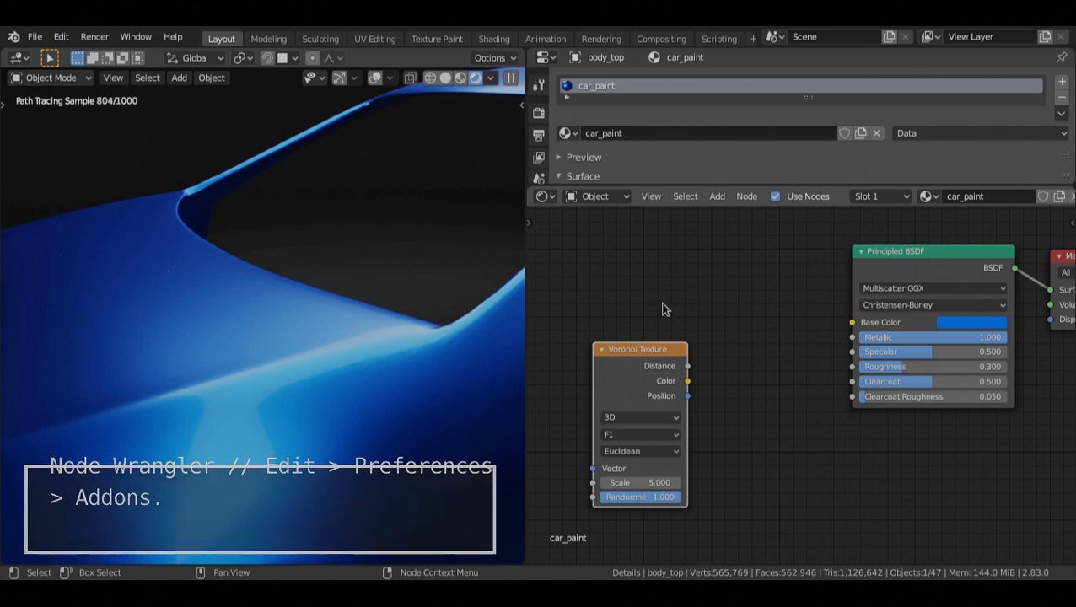
Step: Preview the Voronoi Texture node's Distance output on the car body through a Viewer node
{"action": "left_click_drag", "start_coordinate": [657, 341], "coordinate": [661, 364], "text": "alt"}
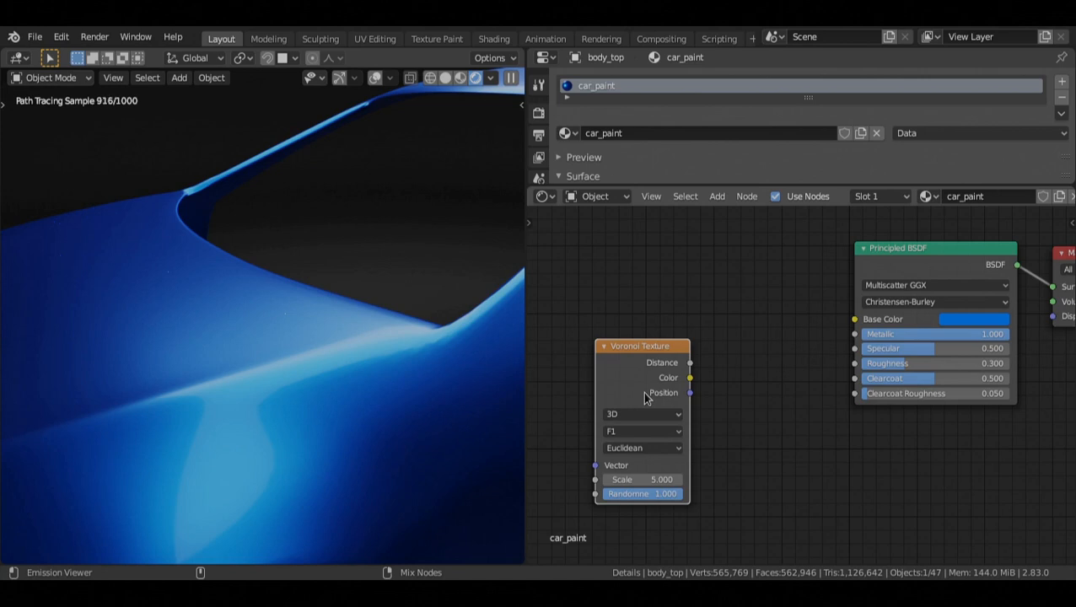
{"action": "left_click_drag", "start_coordinate": [645, 398], "coordinate": [623, 390], "text": "alt"}
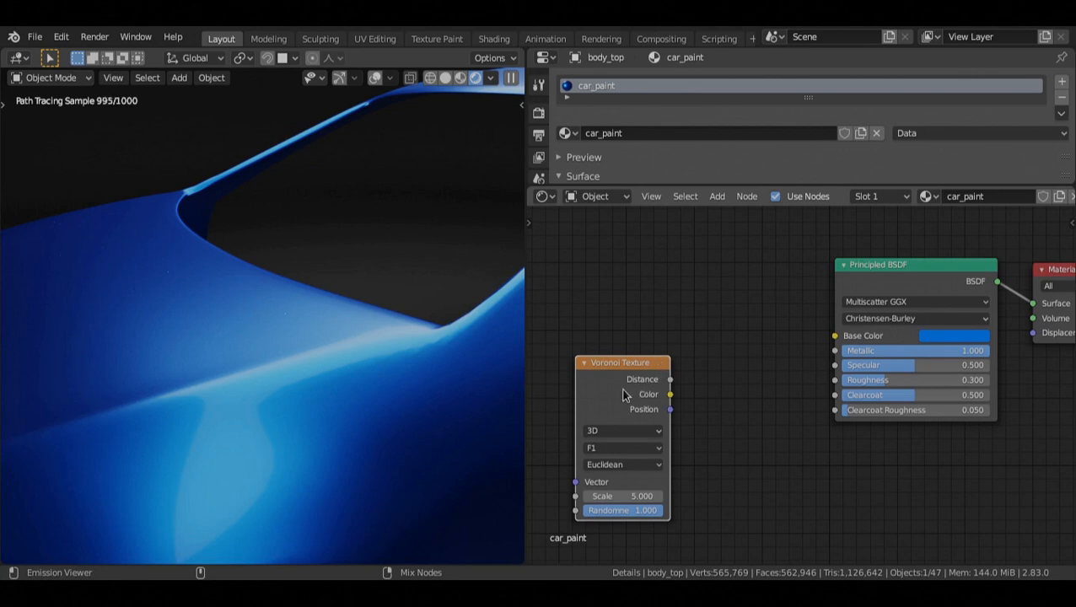
{"action": "left_click", "coordinate": [617, 379], "text": "ctrl+shift"}
{"action": "left_click_drag", "start_coordinate": [704, 384], "coordinate": [600, 425], "text": "alt"}
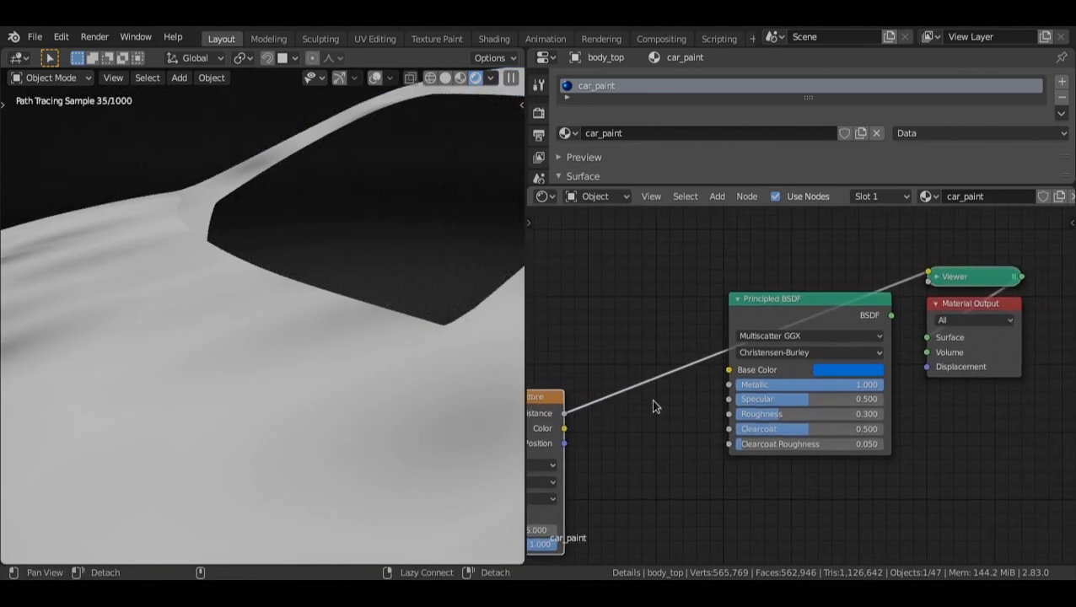
Step: Preview the Voronoi Texture node's Color, Position and Distance outputs one after another on the car body
{"action": "left_click", "coordinate": [937, 280]}
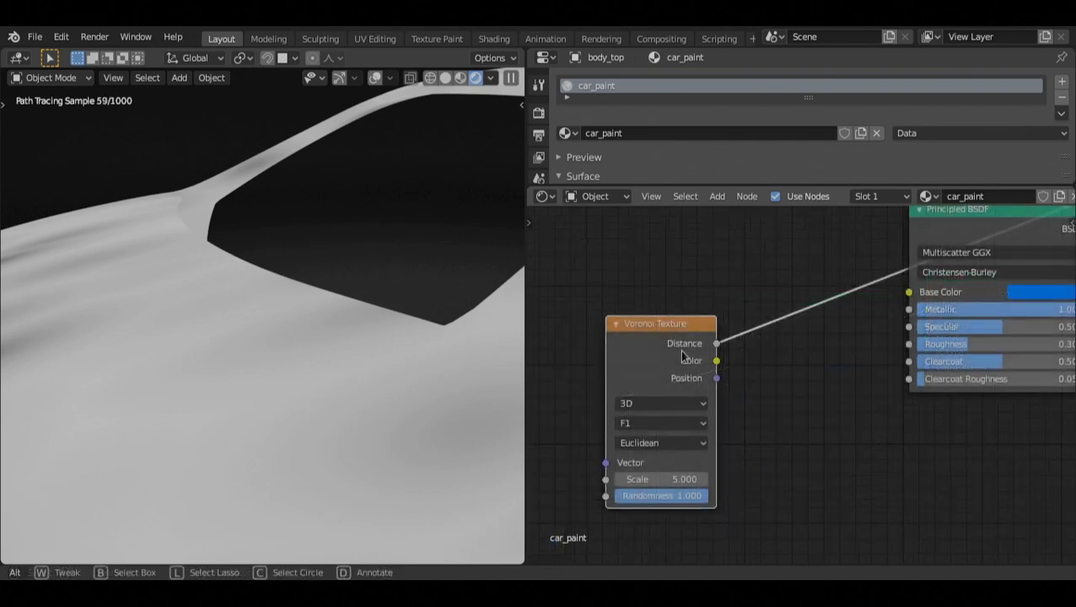
{"action": "left_click", "coordinate": [683, 356], "text": "ctrl+shift"}
{"action": "left_click", "coordinate": [682, 356], "text": "ctrl+shift"}
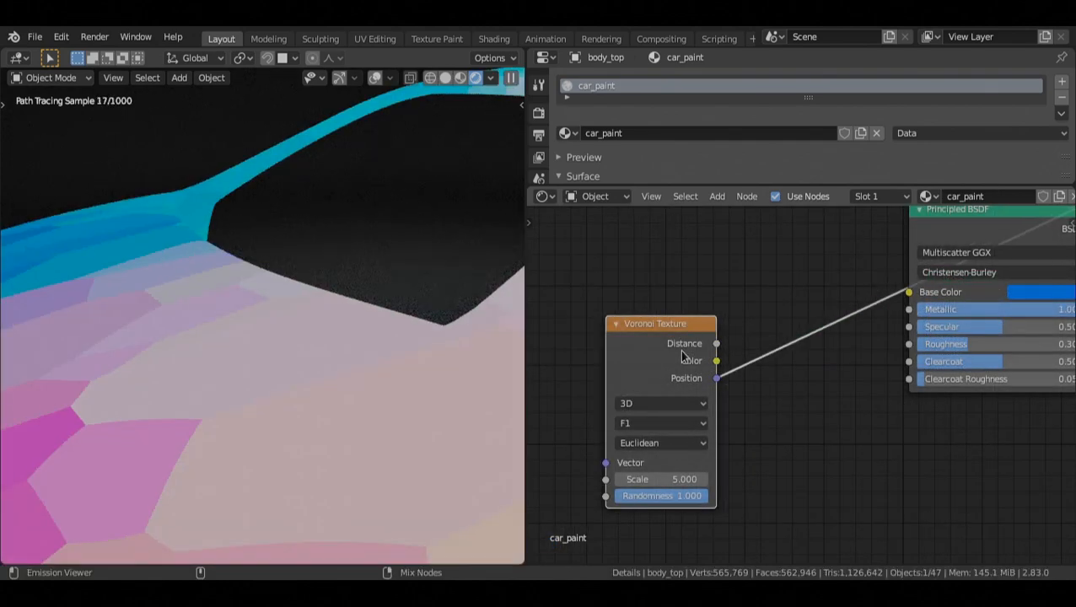
{"action": "left_click", "coordinate": [683, 356], "text": "ctrl+shift"}
Step: Set the Voronoi Texture node's feature output to N-Sphere Radius and inspect the pattern on the car body
{"action": "left_click", "coordinate": [683, 424]}
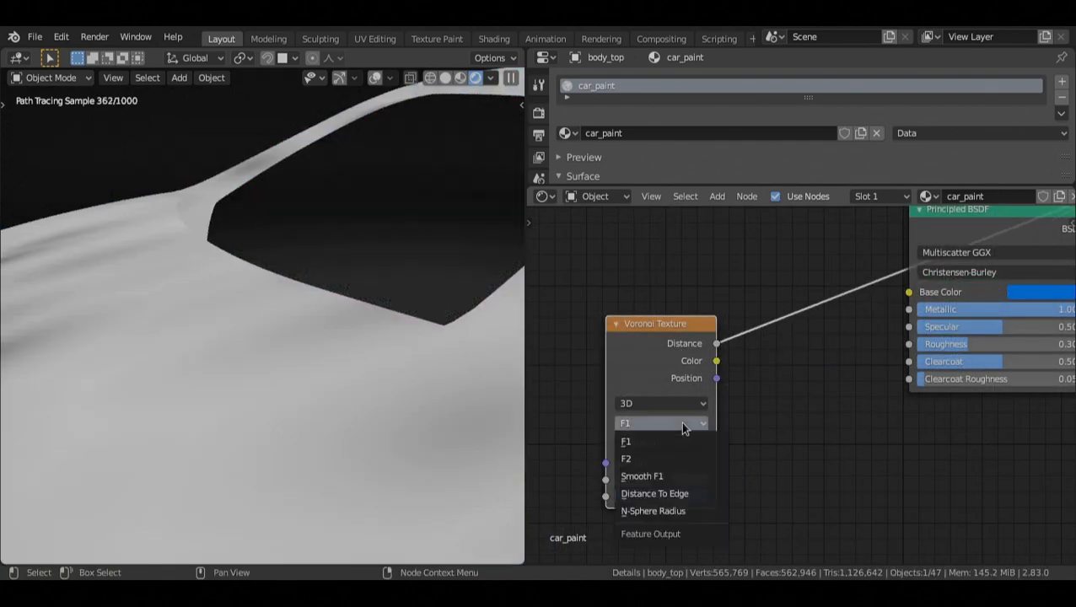
{"action": "left_click", "coordinate": [704, 511]}
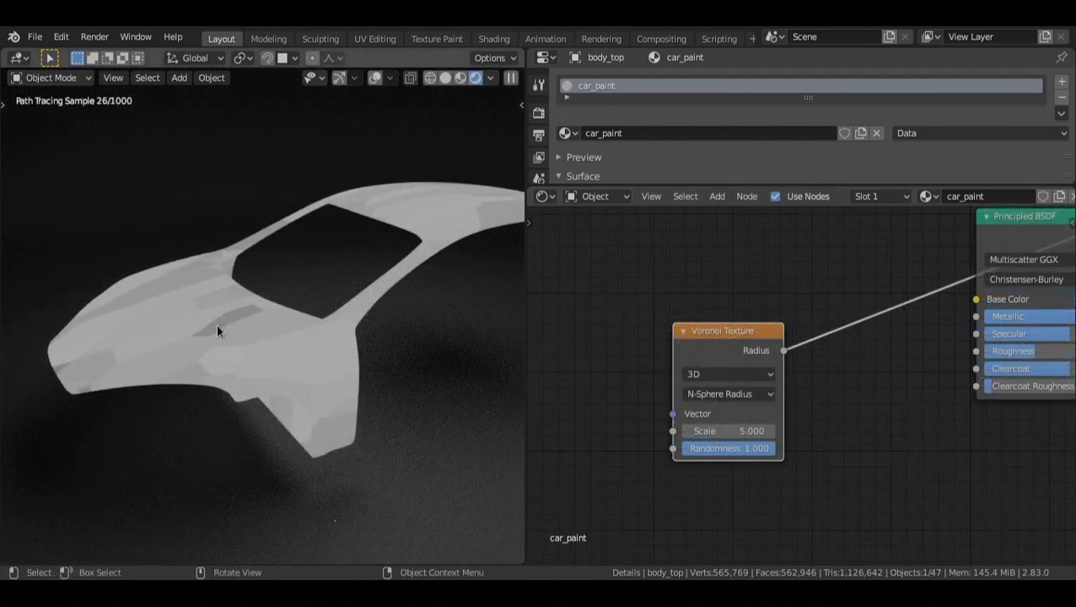
{"action": "middle_click_drag", "start_coordinate": [440, 224], "coordinate": [288, 384]}
{"action": "scroll", "coordinate": [290, 381], "scroll_direction": "up", "scroll_amount": 5}
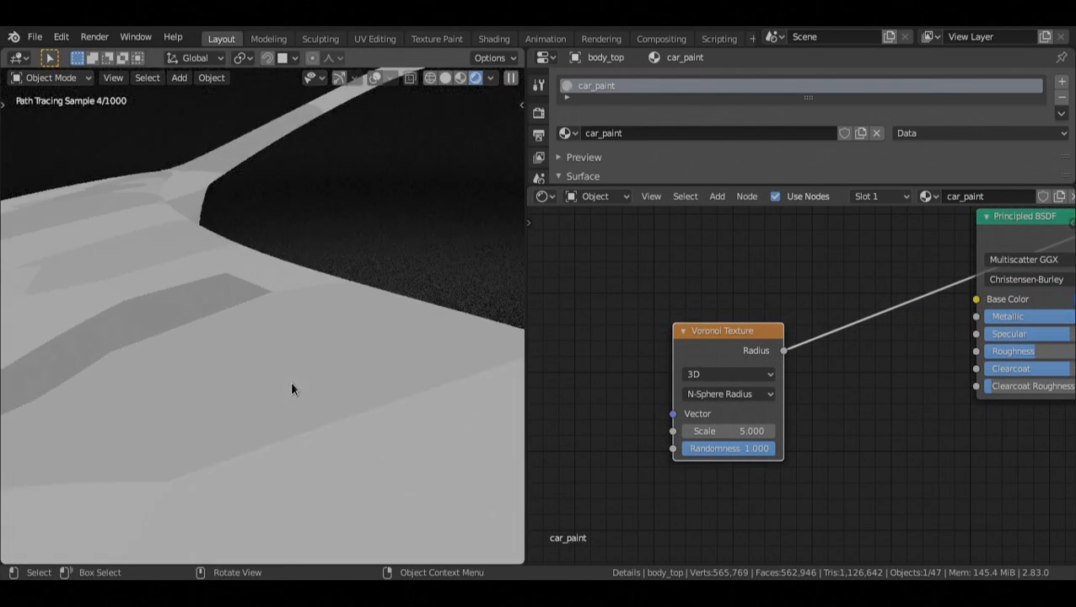
{"action": "middle_click_drag", "start_coordinate": [711, 348], "coordinate": [791, 357]}
{"action": "scroll", "coordinate": [792, 365], "scroll_direction": "down", "scroll_amount": 2}
{"action": "left_click_drag", "start_coordinate": [793, 358], "coordinate": [730, 354]}
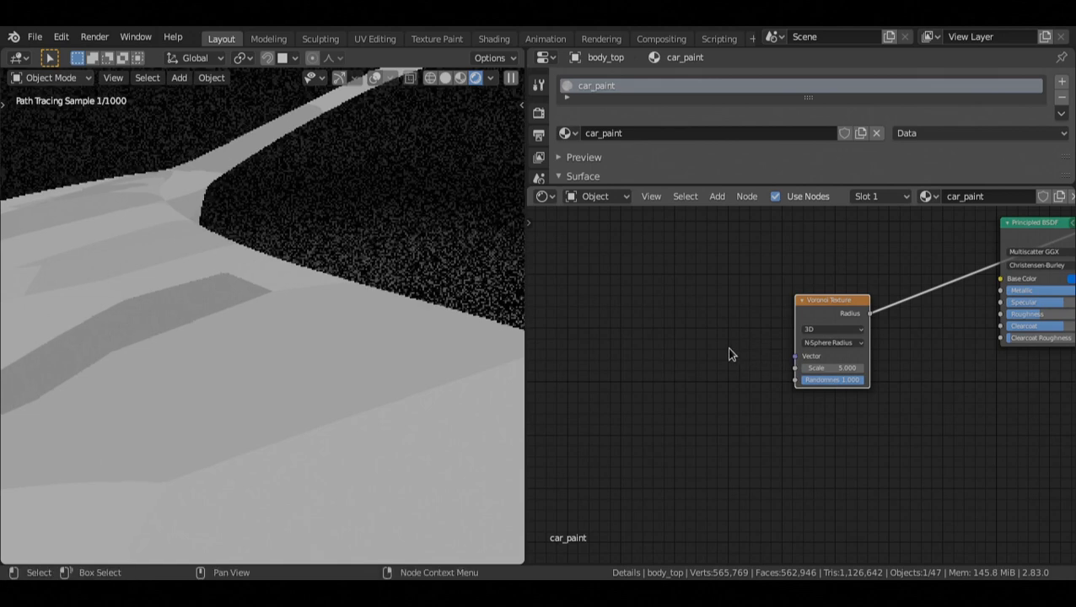
{"action": "scroll", "coordinate": [759, 355], "scroll_direction": "up", "scroll_amount": 2}
{"action": "middle_click_drag", "start_coordinate": [759, 355], "coordinate": [735, 411]}
{"action": "scroll", "coordinate": [733, 417], "scroll_direction": "up", "scroll_amount": 3}
{"action": "scroll", "coordinate": [734, 413], "scroll_direction": "up", "scroll_amount": 1}
{"action": "left_click_drag", "start_coordinate": [732, 398], "coordinate": [706, 431], "text": "alt"}
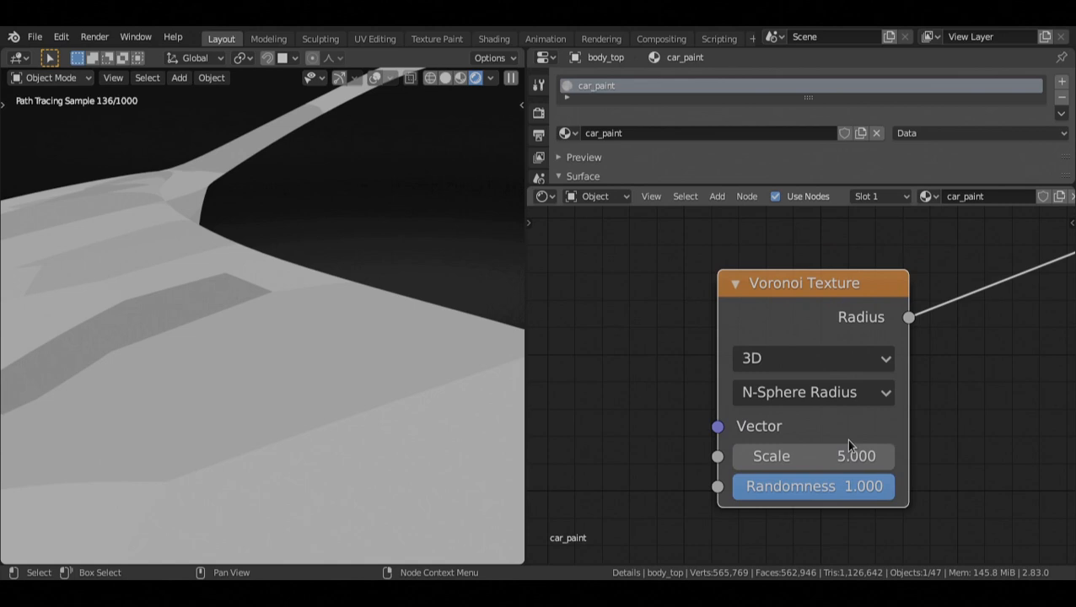
{"action": "scroll", "coordinate": [848, 444], "scroll_direction": "down", "scroll_amount": 4}
{"action": "middle_click_drag", "start_coordinate": [737, 343], "coordinate": [782, 353]}
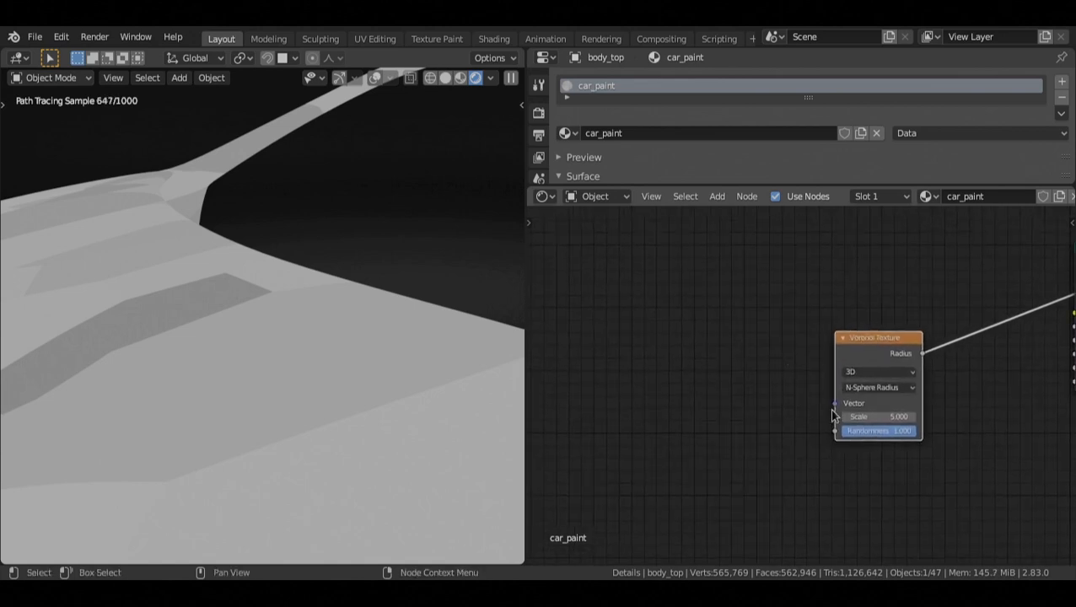
{"action": "scroll", "coordinate": [810, 411], "scroll_direction": "up", "scroll_amount": 3}
{"action": "left_click_drag", "start_coordinate": [826, 412], "coordinate": [728, 391]}
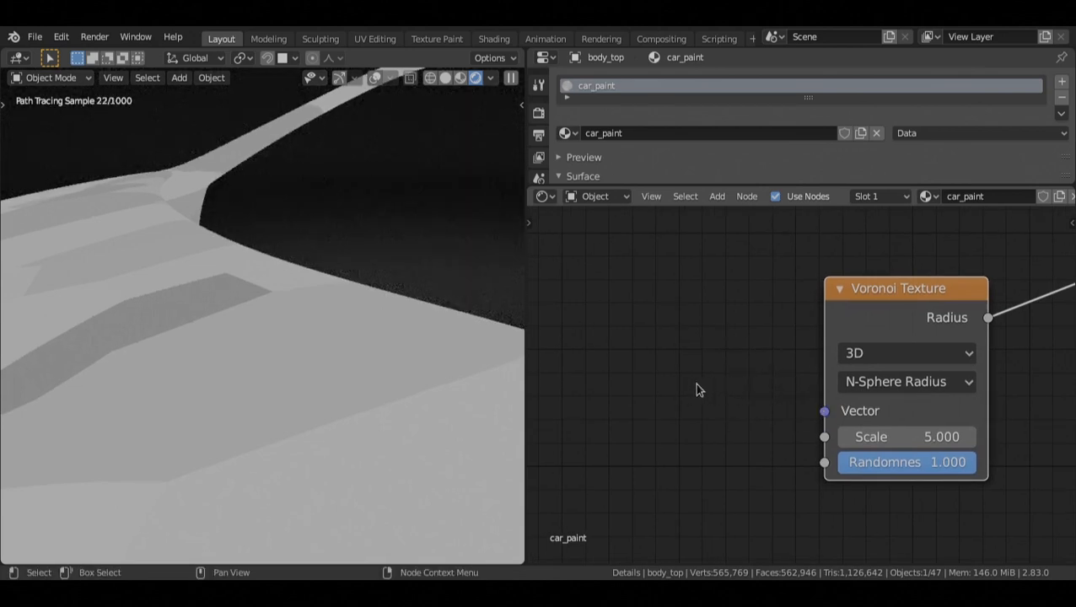
{"action": "left_click_drag", "start_coordinate": [660, 395], "coordinate": [682, 388], "text": "alt"}
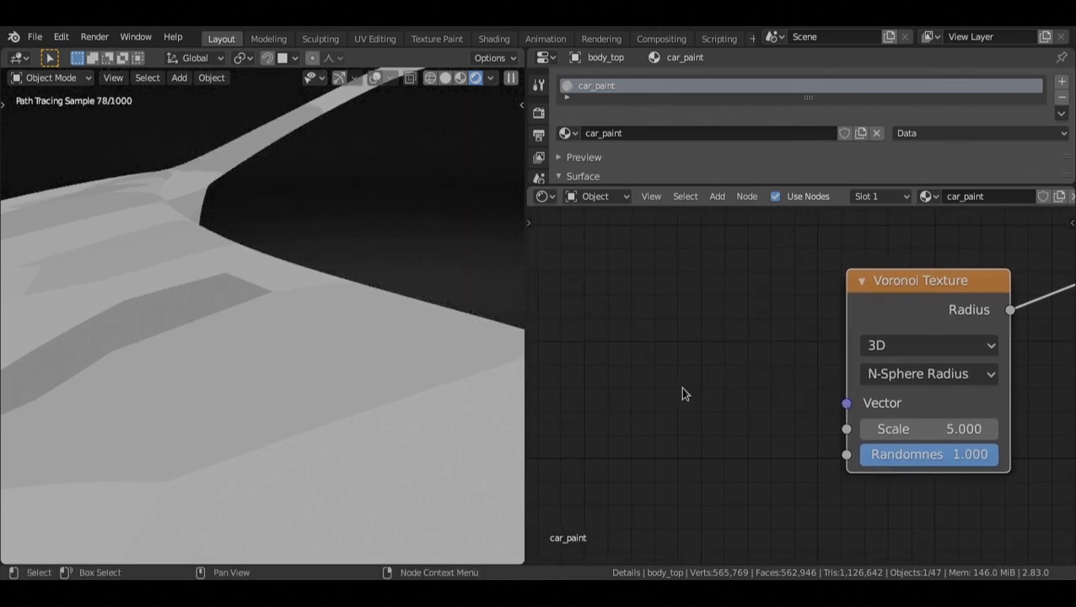
Step: Add a Texture Coordinate node left of the Voronoi Texture node and connect its Generated output to the Vector input
{"action": "scroll", "coordinate": [683, 388], "scroll_direction": "down", "scroll_amount": 2}
{"action": "left_click_drag", "start_coordinate": [595, 375], "coordinate": [663, 374], "text": "alt"}
{"action": "key", "text": "shift+a"}
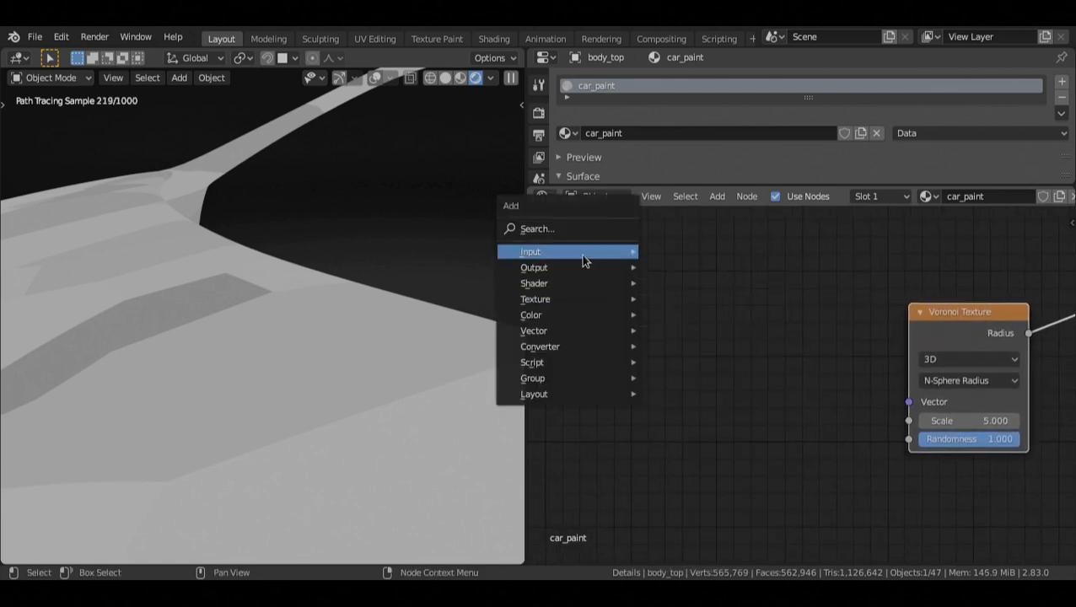
{"action": "mouse_move", "coordinate": [581, 254]}
{"action": "left_click", "coordinate": [700, 500]}
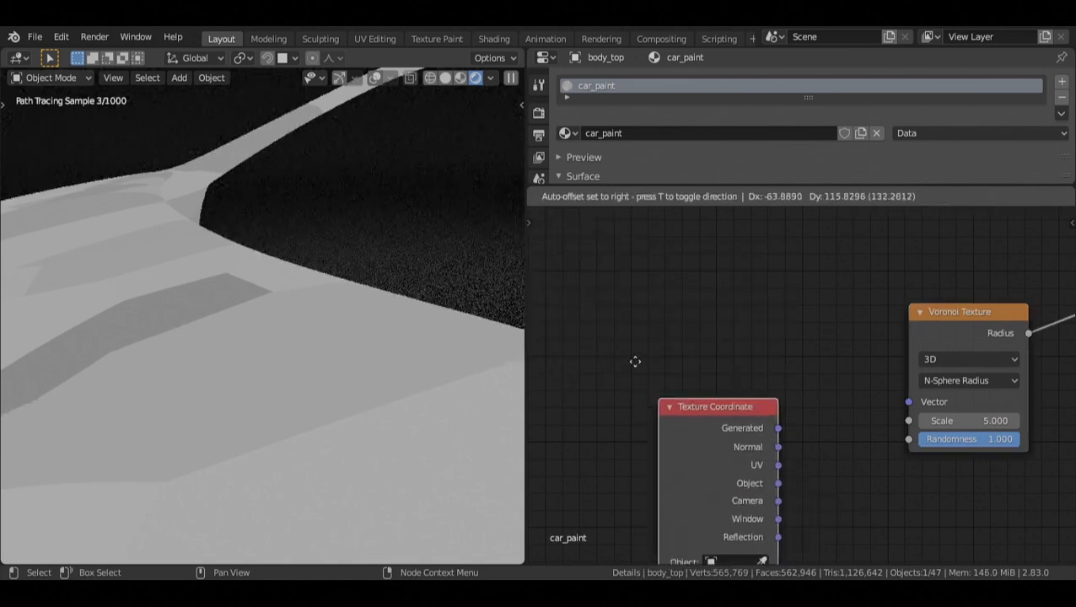
{"action": "left_click", "coordinate": [697, 330]}
{"action": "left_click_drag", "start_coordinate": [696, 326], "coordinate": [909, 401]}
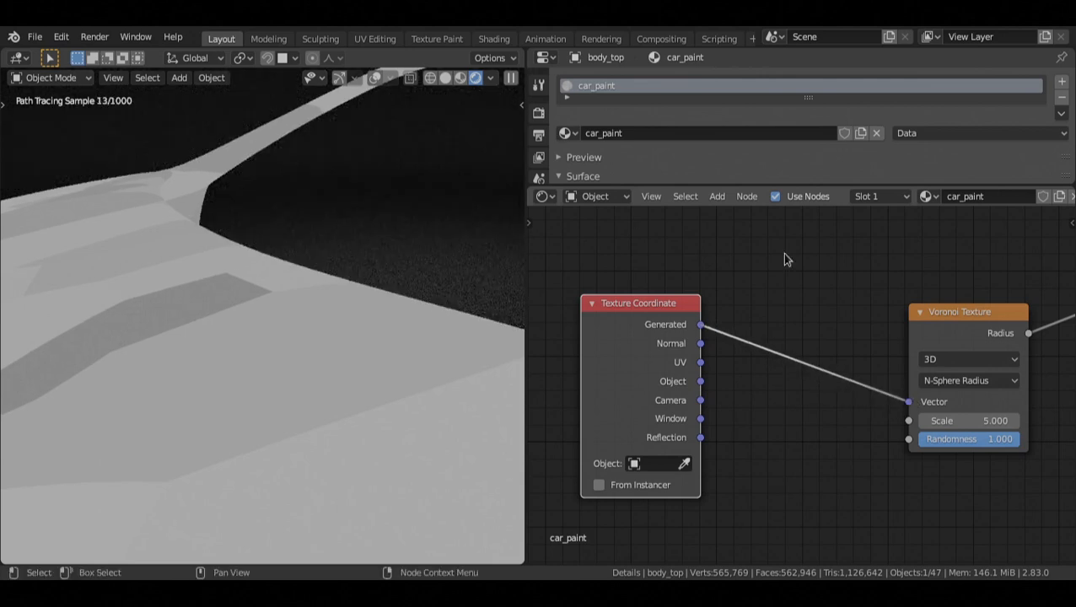
Step: Drive the Voronoi Texture node's Vector input from the Texture Coordinate node's Object output and check the pattern on the car body
{"action": "scroll", "coordinate": [237, 305], "scroll_direction": "down", "scroll_amount": 3}
{"action": "scroll", "coordinate": [240, 312], "scroll_direction": "up", "scroll_amount": 2}
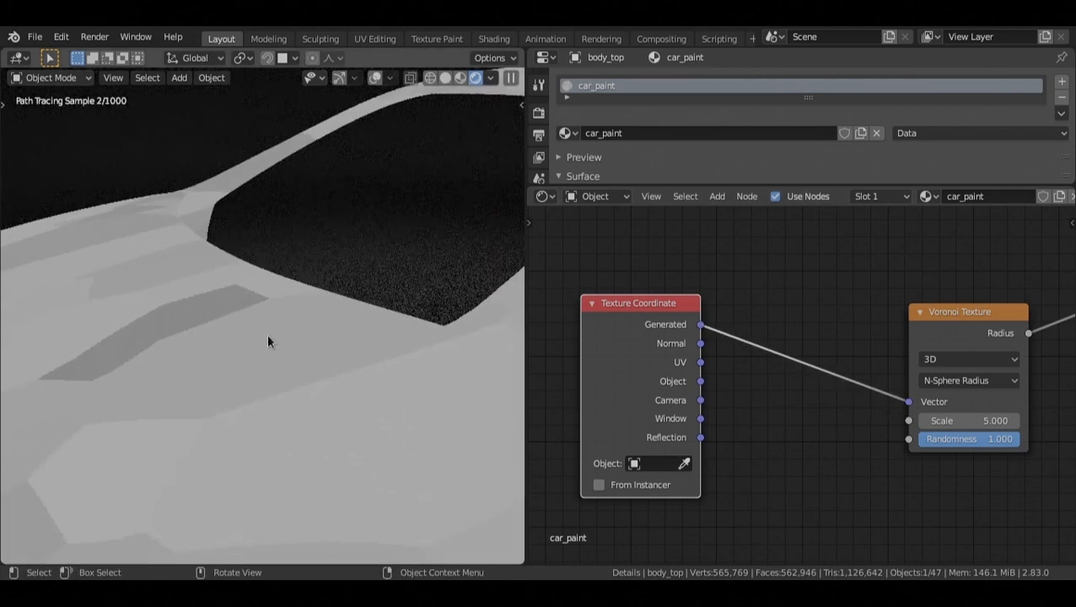
{"action": "left_click_drag", "start_coordinate": [743, 370], "coordinate": [722, 375], "text": "alt"}
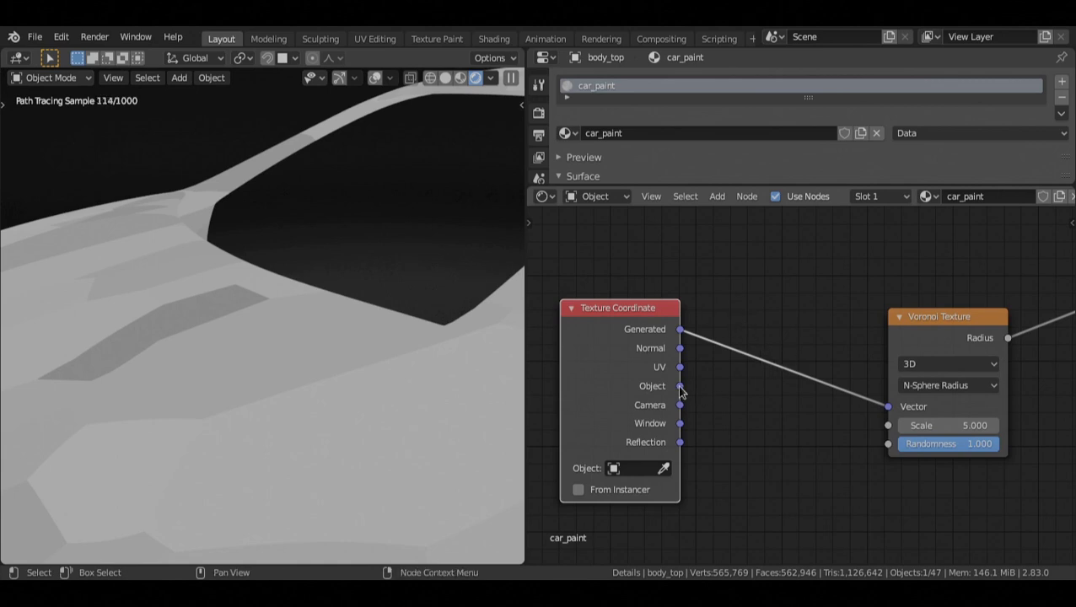
{"action": "left_click_drag", "start_coordinate": [681, 386], "coordinate": [877, 407]}
{"action": "scroll", "coordinate": [268, 350], "scroll_direction": "down", "scroll_amount": 6}
{"action": "middle_click_drag", "start_coordinate": [268, 350], "coordinate": [275, 387]}
{"action": "scroll", "coordinate": [275, 389], "scroll_direction": "up", "scroll_amount": 6}
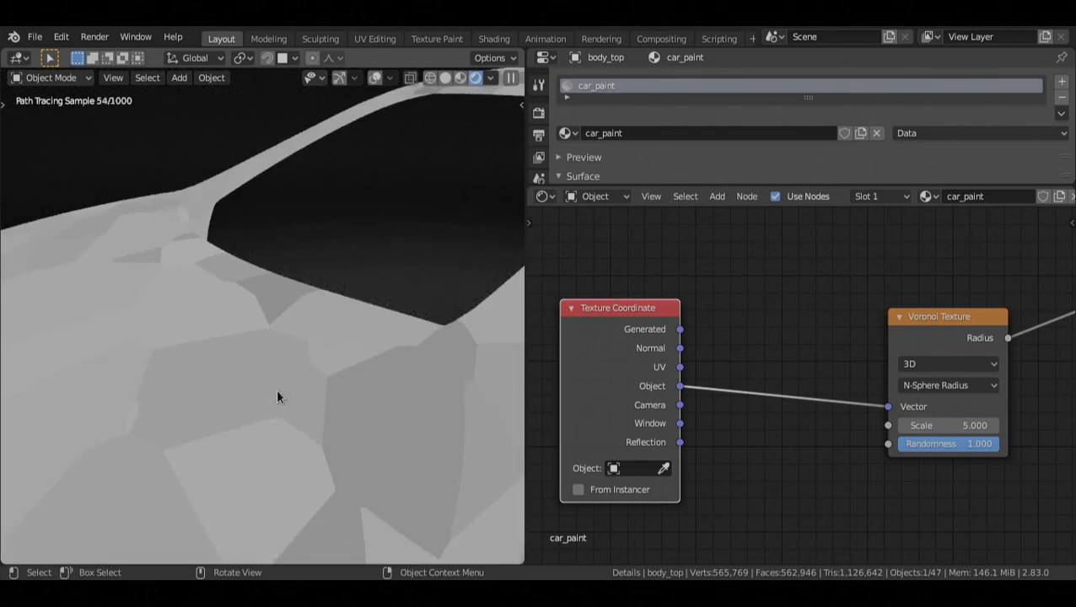
Step: Set the Voronoi Texture node's Scale to 500
{"action": "left_click_drag", "start_coordinate": [717, 406], "coordinate": [762, 406]}
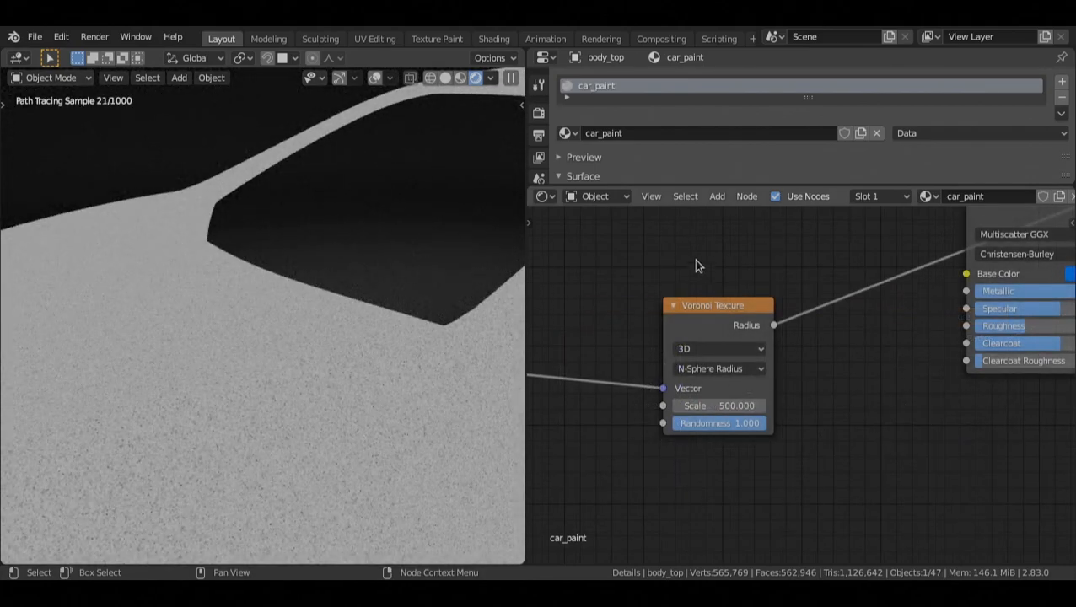
{"action": "scroll", "coordinate": [380, 311], "scroll_direction": "down", "scroll_amount": 3}
{"action": "scroll", "coordinate": [379, 312], "scroll_direction": "up", "scroll_amount": 3}
Step: Show the Principled BSDF on the car again and connect the Voronoi Texture node's Radius output to its Roughness input
{"action": "left_click_drag", "start_coordinate": [728, 336], "coordinate": [900, 332]}
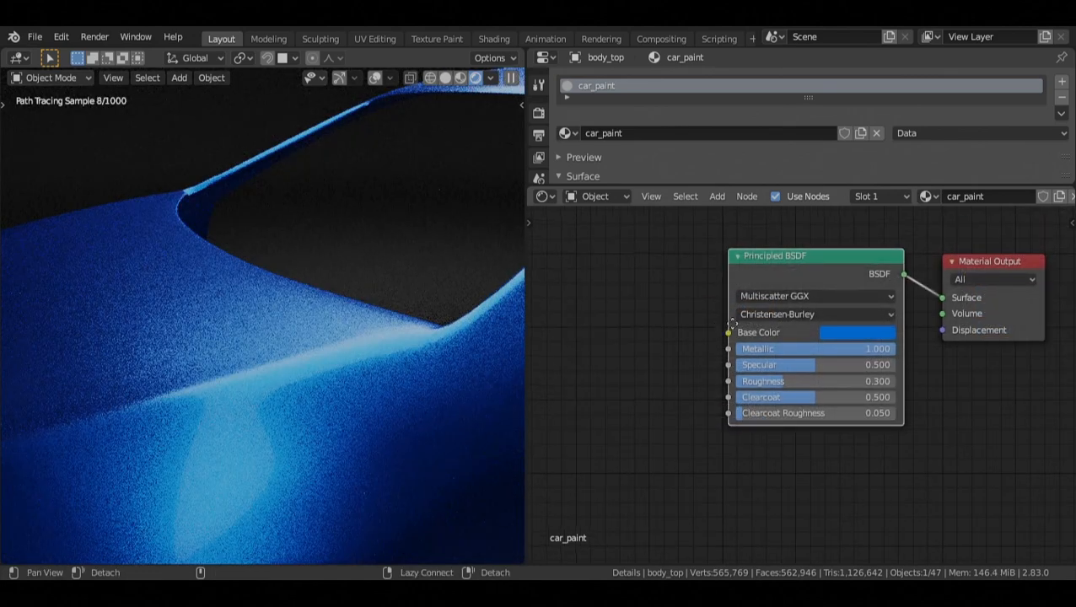
{"action": "scroll", "coordinate": [844, 308], "scroll_direction": "left", "scroll_amount": 3, "text": "ctrl"}
{"action": "scroll", "coordinate": [825, 342], "scroll_direction": "down", "scroll_amount": 3}
{"action": "left_click_drag", "start_coordinate": [795, 341], "coordinate": [775, 333], "text": "alt"}
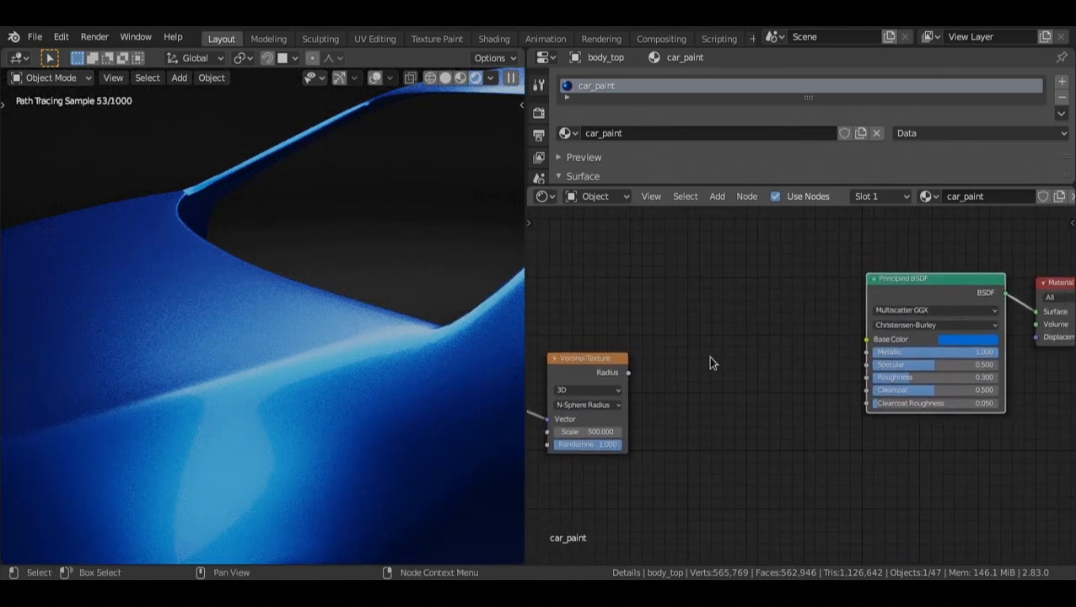
{"action": "left_click_drag", "start_coordinate": [628, 373], "coordinate": [695, 372]}
{"action": "left_click_drag", "start_coordinate": [883, 380], "coordinate": [867, 379]}
Step: Arrange the Texture Coordinate and Voronoi Texture nodes side by side to the left of the Principled BSDF node
{"action": "scroll", "coordinate": [866, 380], "scroll_direction": "up", "scroll_amount": 4}
{"action": "left_click_drag", "start_coordinate": [775, 391], "coordinate": [909, 394], "text": "alt"}
{"action": "scroll", "coordinate": [754, 285], "scroll_direction": "down", "scroll_amount": 6}
{"action": "left_click_drag", "start_coordinate": [753, 291], "coordinate": [578, 484]}
{"action": "key", "text": "g"}
{"action": "left_click", "coordinate": [620, 493]}
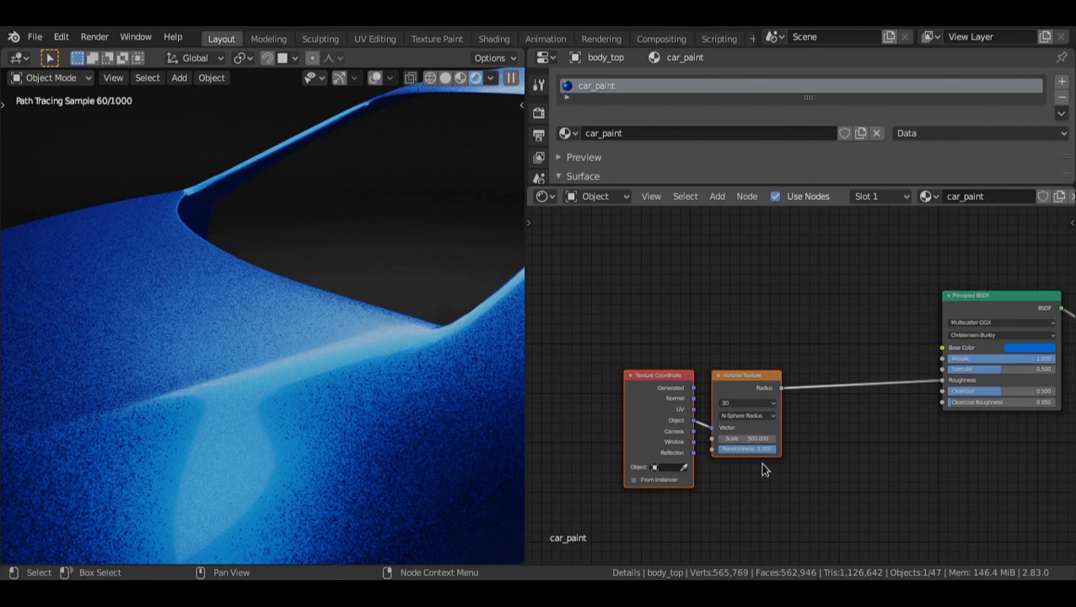
Step: Insert a ColorRamp node on the link between the Voronoi Texture node's Radius output and the Principled BSDF's Roughness
{"action": "scroll", "coordinate": [761, 469], "scroll_direction": "up", "scroll_amount": 2}
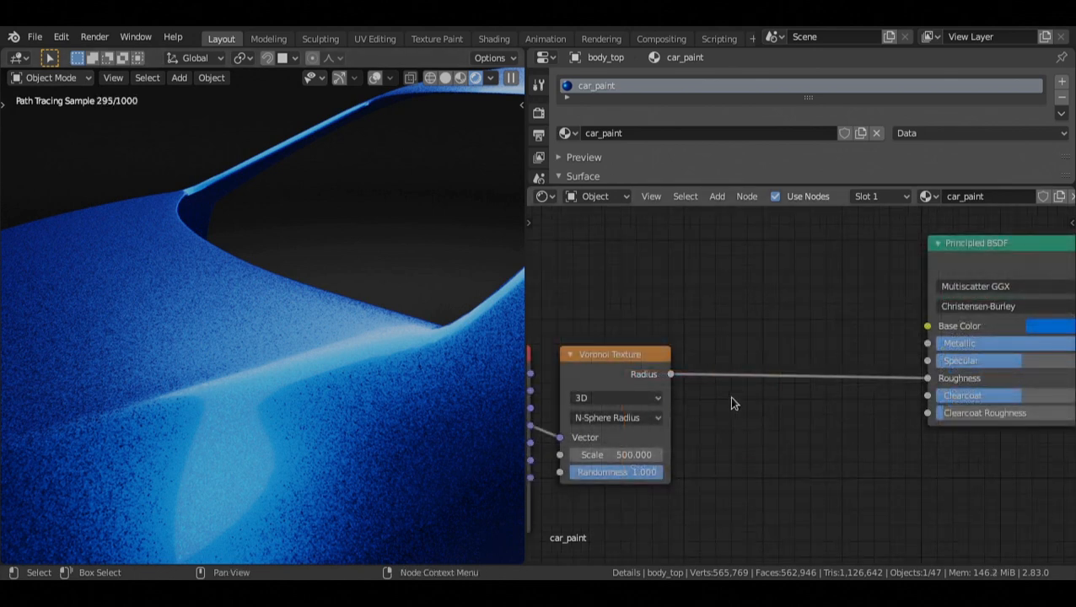
{"action": "key", "text": "shift+a"}
{"action": "mouse_move", "coordinate": [700, 491]}
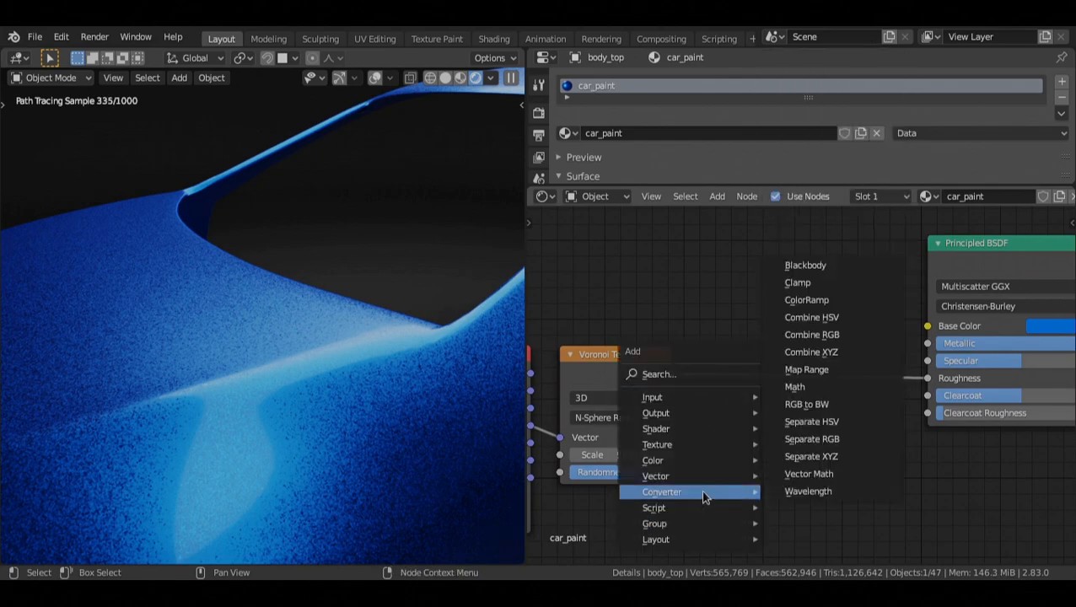
{"action": "left_click", "coordinate": [809, 300]}
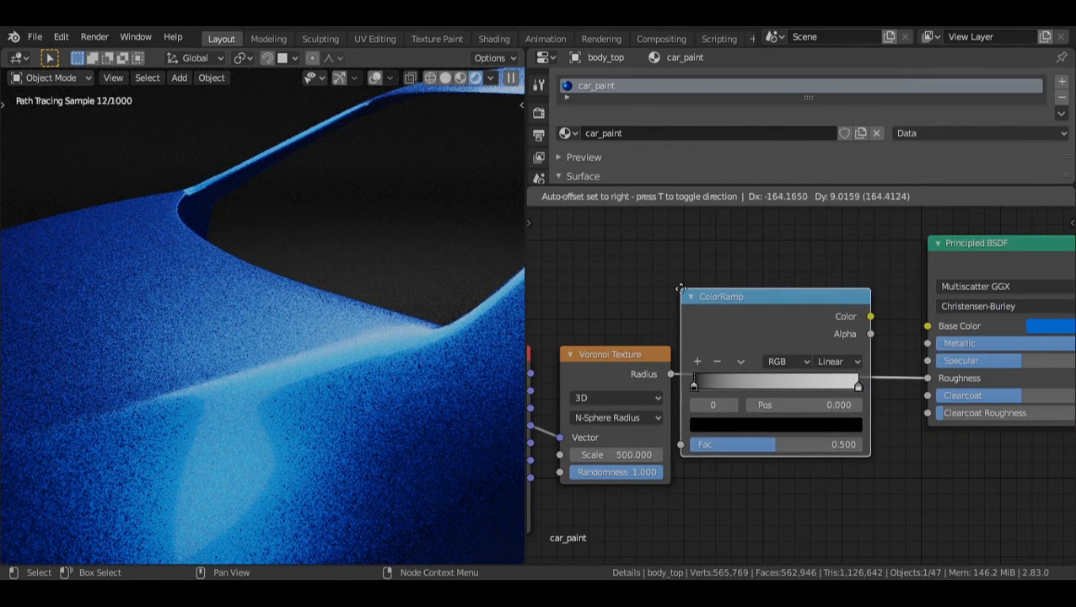
{"action": "left_click", "coordinate": [734, 299]}
Step: Preview the ColorRamp node's Color output on the car body through the Viewer node
{"action": "left_click_drag", "start_coordinate": [811, 343], "coordinate": [758, 336], "text": "alt"}
{"action": "scroll", "coordinate": [760, 334], "scroll_direction": "up", "scroll_amount": 2}
{"action": "left_click", "coordinate": [767, 323], "text": "ctrl+shift"}
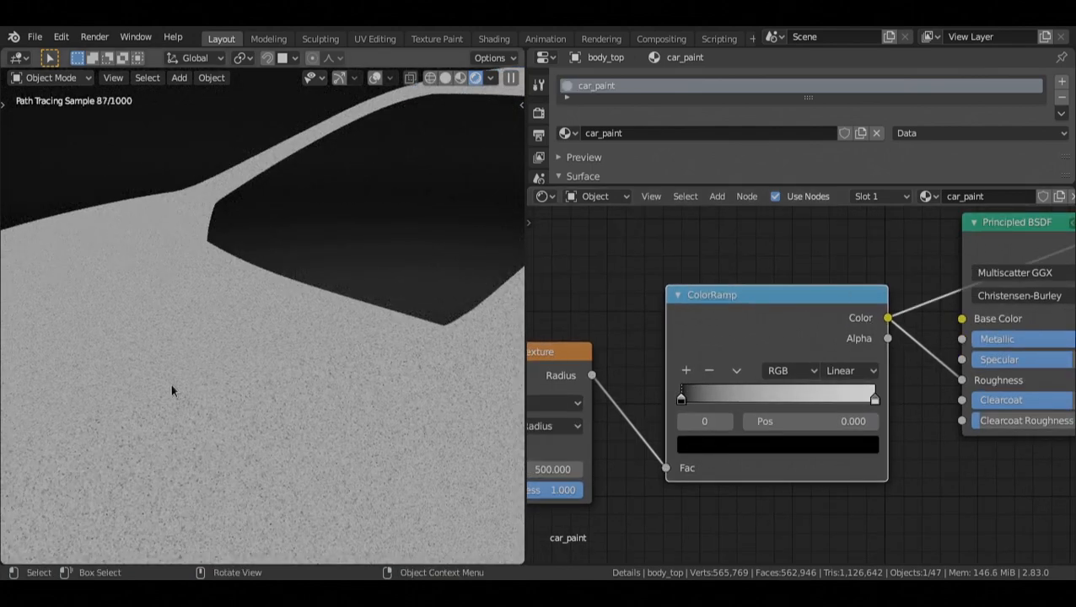
Step: Try brightening the ColorRamp's black stop to a value of about 0.618
{"action": "left_click", "coordinate": [680, 396]}
{"action": "left_click", "coordinate": [734, 443]}
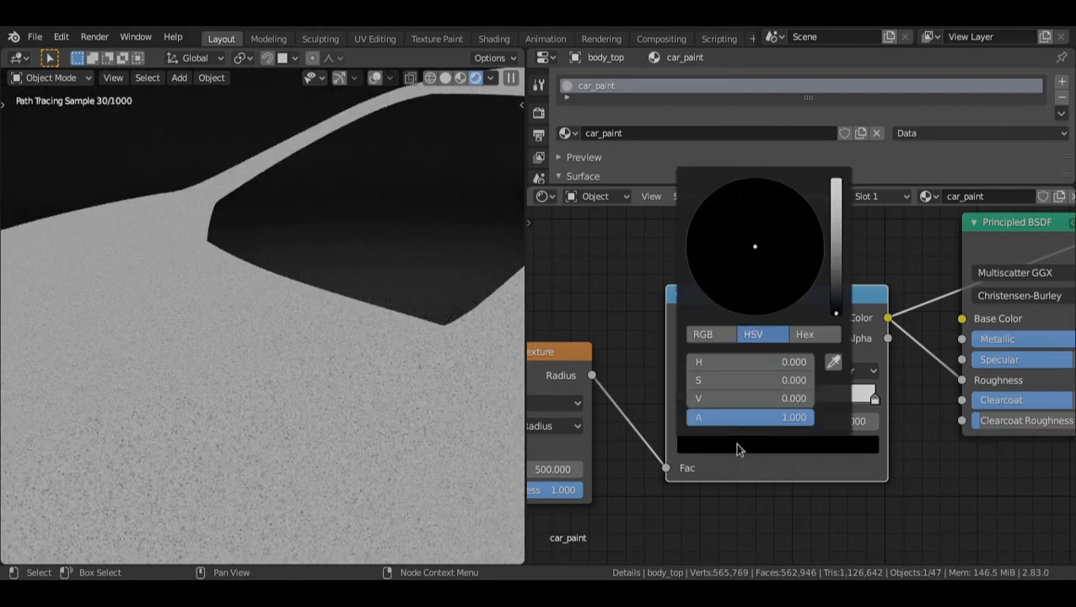
{"action": "left_click_drag", "start_coordinate": [835, 312], "coordinate": [835, 229]}
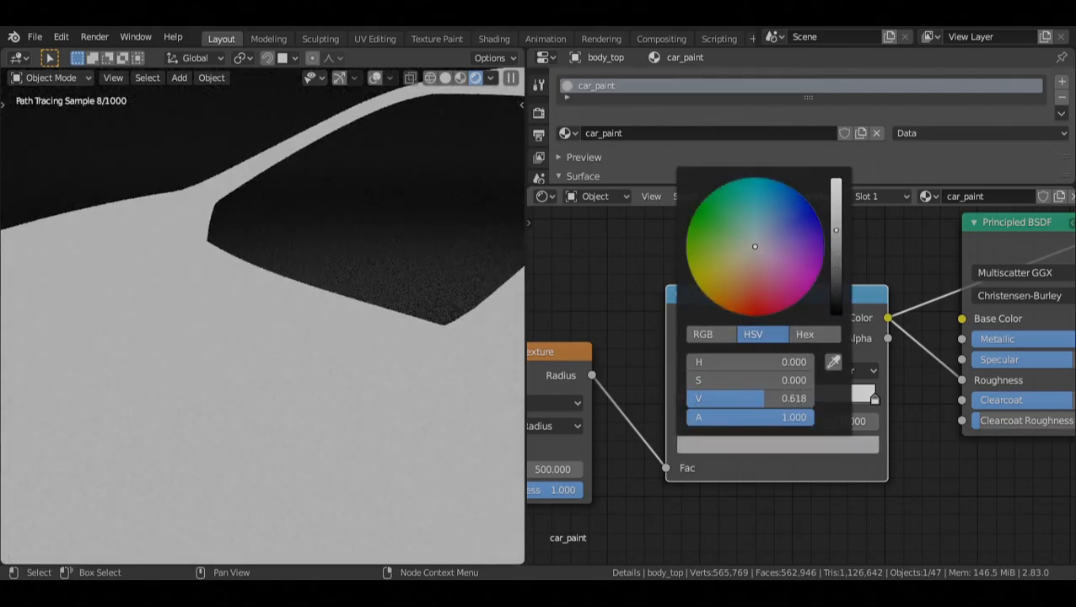
{"action": "right_click", "coordinate": [835, 229]}
Step: Show the Principled BSDF on the car again and brighten the ColorRamp's black stop to a mid grey
{"action": "left_click_drag", "start_coordinate": [908, 339], "coordinate": [770, 376], "text": "alt"}
{"action": "left_click", "coordinate": [909, 255], "text": "ctrl+shift"}
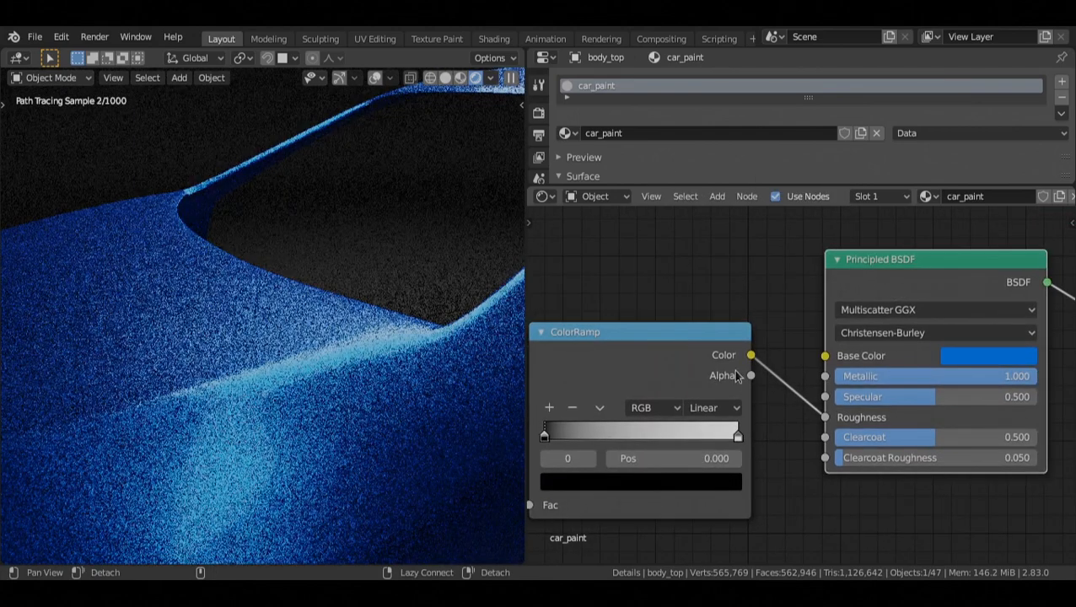
{"action": "middle_click_drag", "start_coordinate": [783, 352], "coordinate": [912, 328]}
{"action": "left_click", "coordinate": [808, 482]}
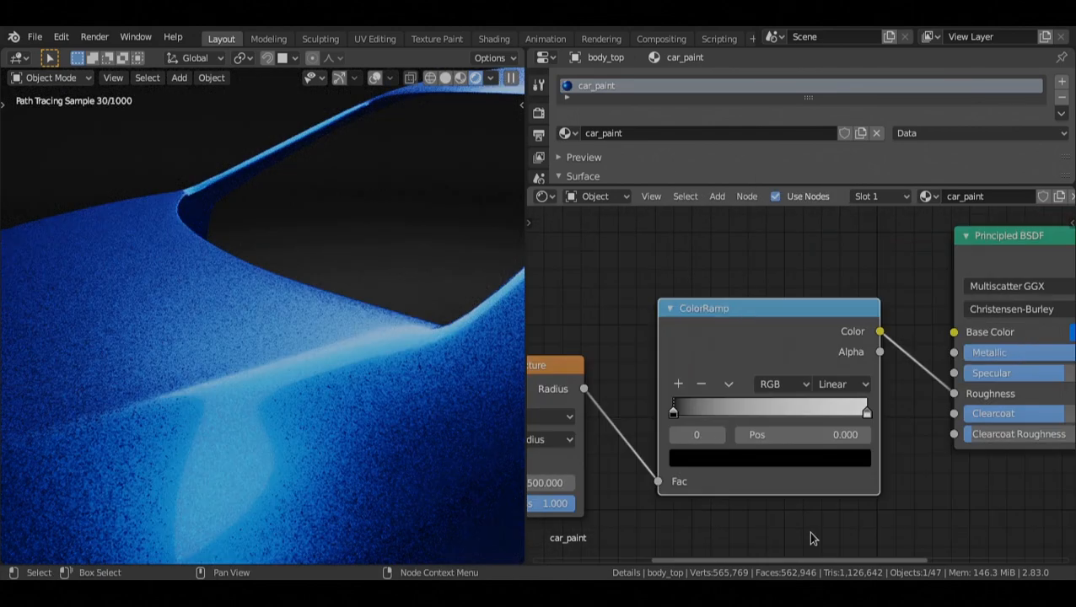
{"action": "left_click", "coordinate": [806, 459]}
{"action": "left_click_drag", "start_coordinate": [824, 333], "coordinate": [827, 286]}
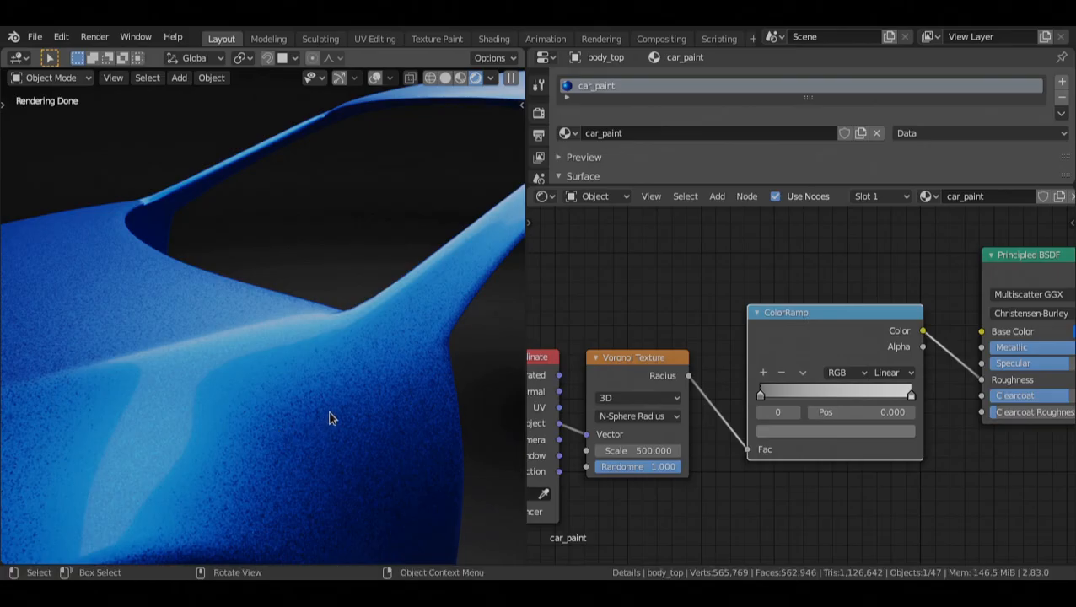
{"action": "middle_click_drag", "start_coordinate": [237, 354], "coordinate": [276, 386]}
{"action": "scroll", "coordinate": [265, 375], "scroll_direction": "up", "scroll_amount": 6}
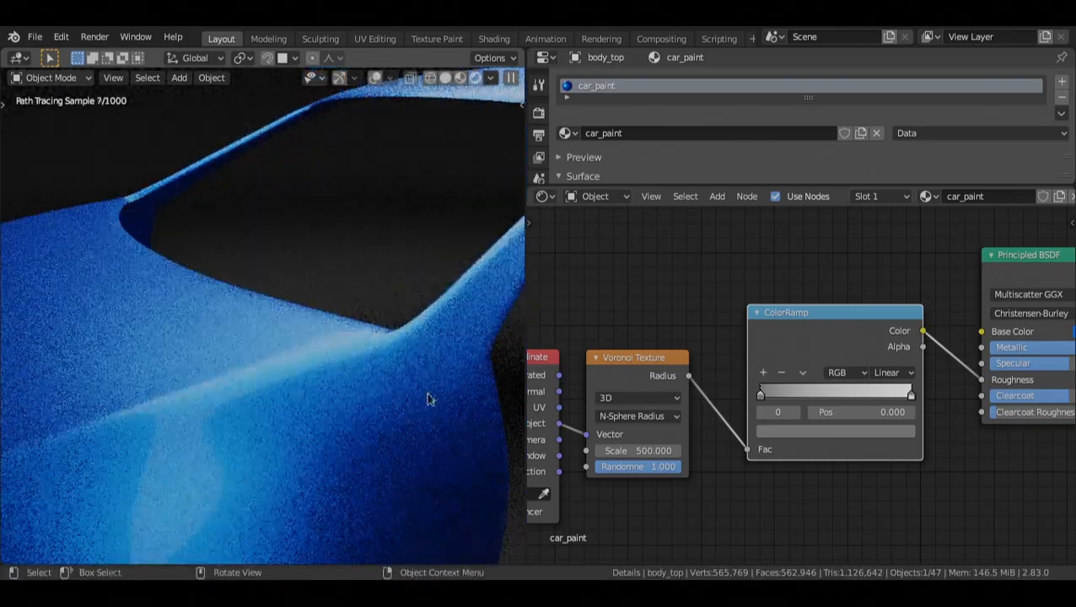
Step: Move the Texture Coordinate, Voronoi Texture and ColorRamp nodes together to below and left of the Principled BSDF node
{"action": "scroll", "coordinate": [725, 345], "scroll_direction": "down", "scroll_amount": 5}
{"action": "key", "text": "g"}
{"action": "left_click", "coordinate": [756, 306]}
{"action": "left_click_drag", "start_coordinate": [588, 318], "coordinate": [649, 371]}
{"action": "key", "text": "g"}
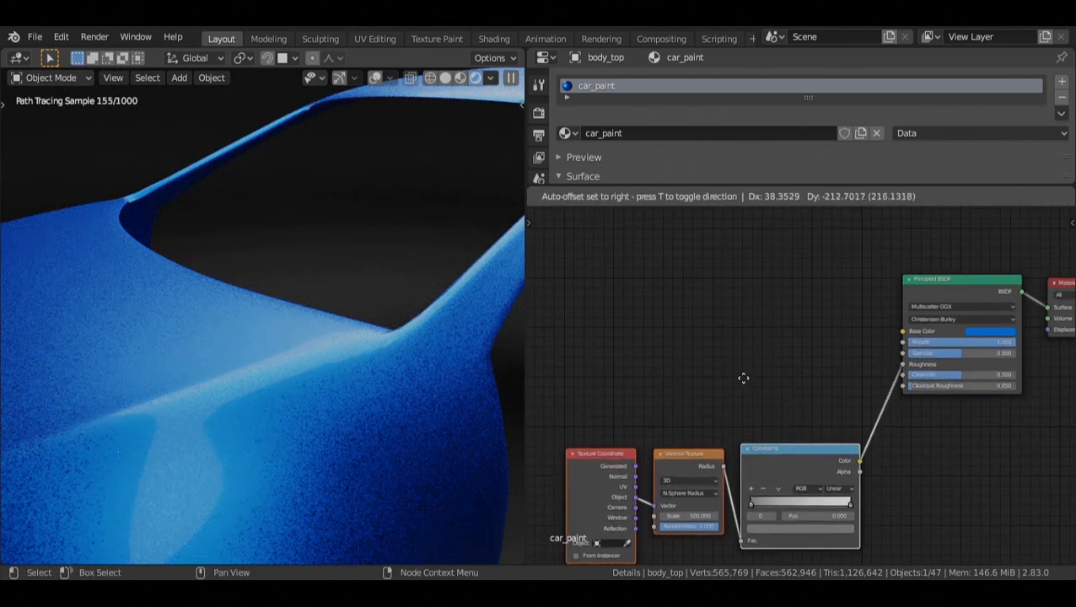
{"action": "left_click", "coordinate": [719, 405]}
Step: Add a Layer Weight node well before the Principled BSDF, above the roughness nodes
{"action": "scroll", "coordinate": [715, 426], "scroll_direction": "up", "scroll_amount": 3}
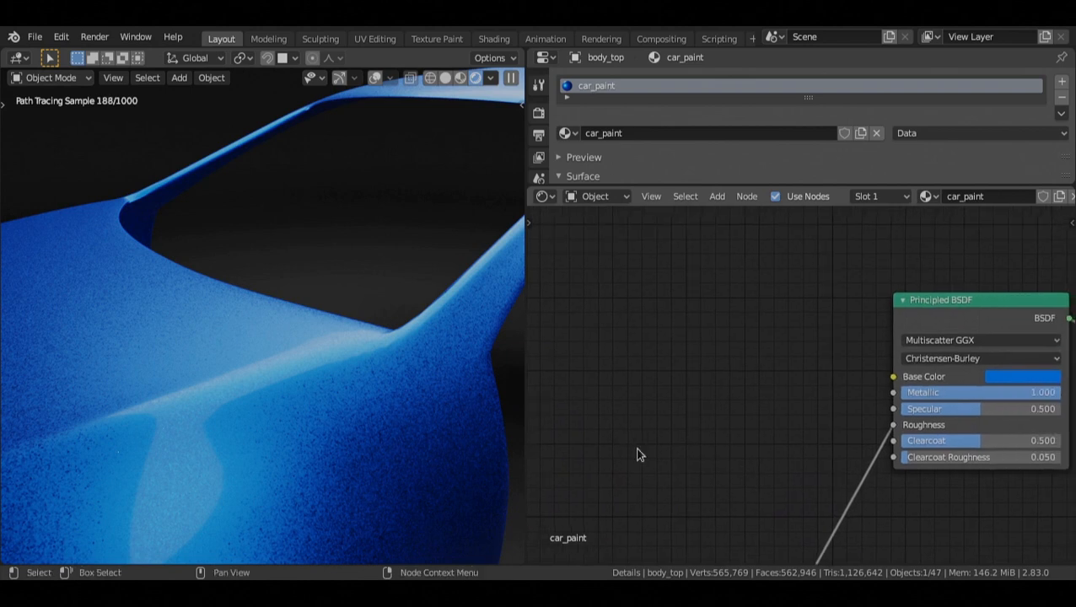
{"action": "scroll", "coordinate": [649, 437], "scroll_direction": "down", "scroll_amount": 1}
{"action": "key", "text": "shift+a"}
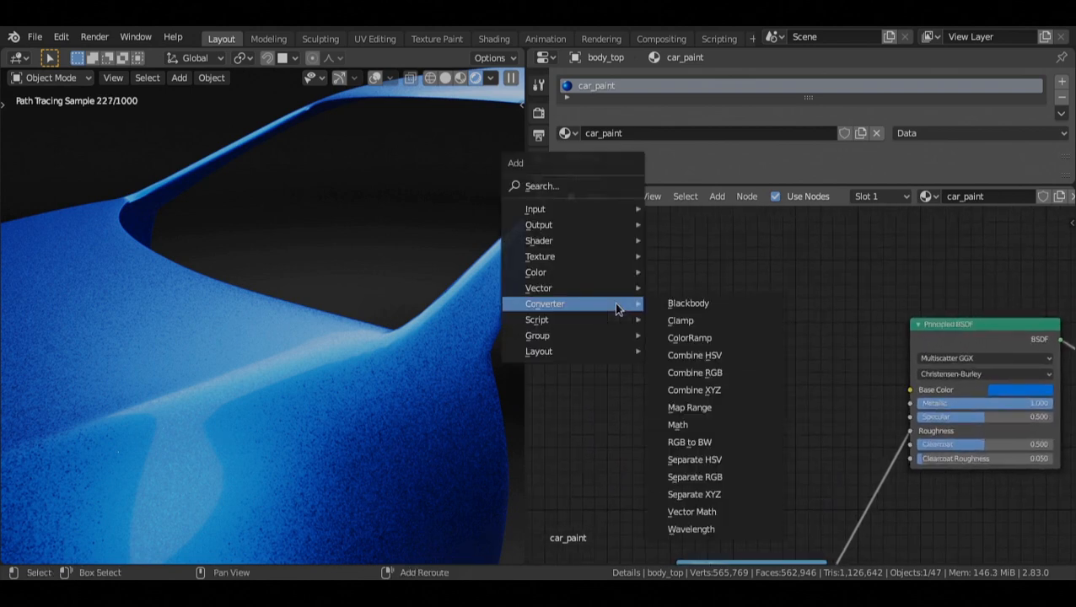
{"action": "mouse_move", "coordinate": [578, 208]}
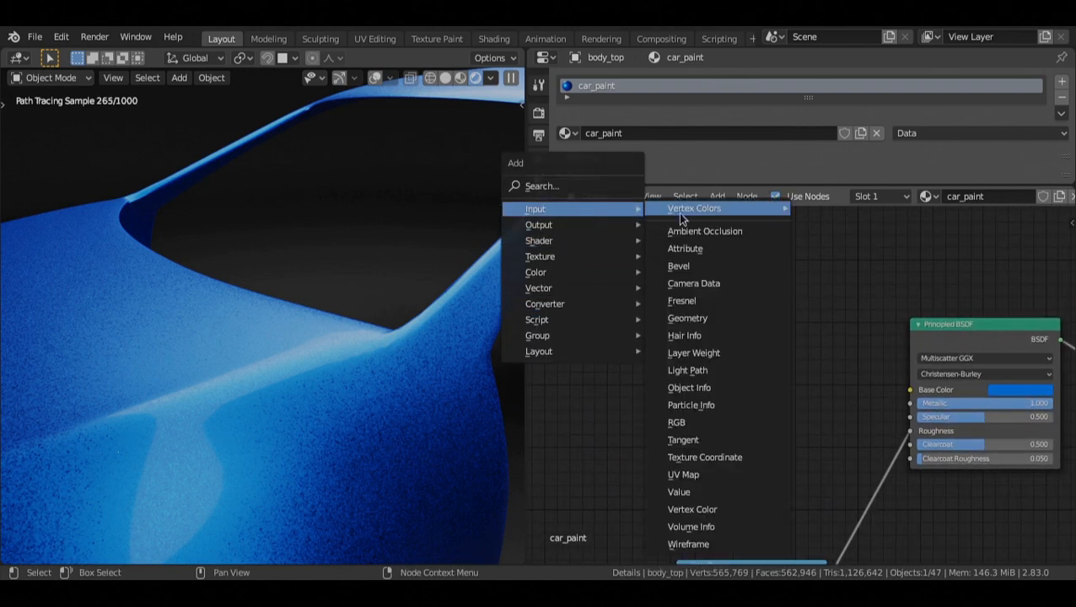
{"action": "left_click", "coordinate": [693, 352]}
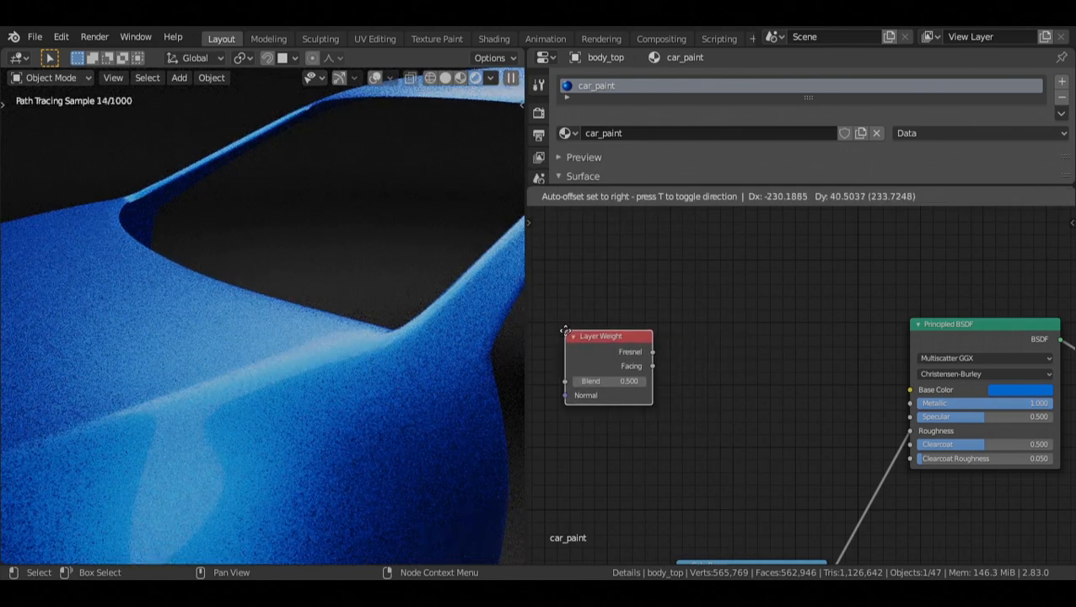
{"action": "left_click", "coordinate": [603, 318]}
Step: Add a MixRGB node between the Layer Weight and Principled BSDF nodes
{"action": "scroll", "coordinate": [677, 376], "scroll_direction": "up", "scroll_amount": 1}
{"action": "left_click_drag", "start_coordinate": [735, 370], "coordinate": [705, 385], "text": "alt"}
{"action": "scroll", "coordinate": [699, 380], "scroll_direction": "up", "scroll_amount": 1}
{"action": "key", "text": "shift+a"}
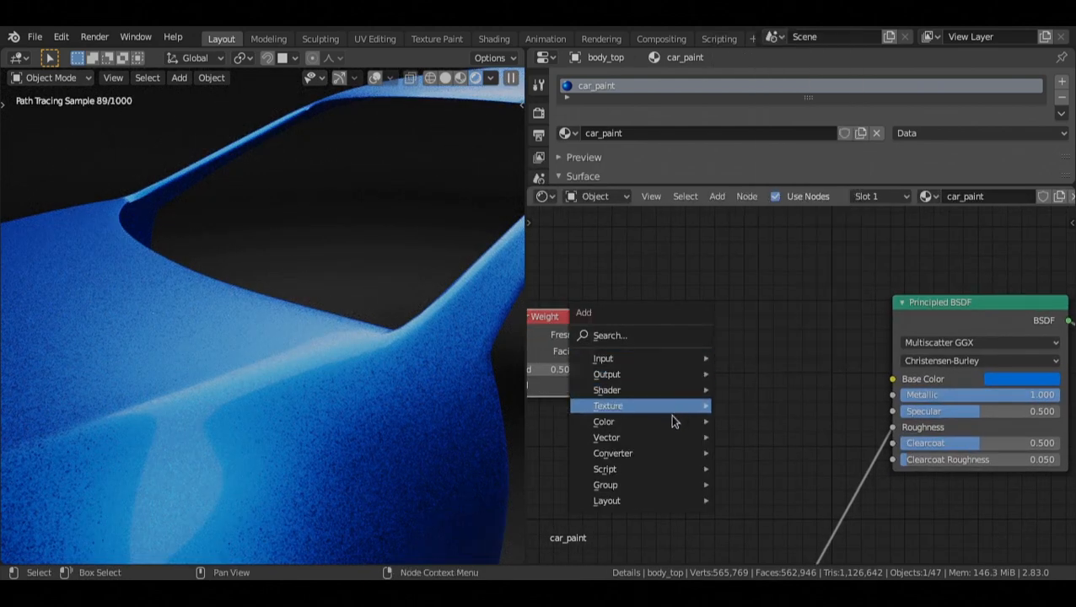
{"action": "mouse_move", "coordinate": [672, 427]}
{"action": "left_click", "coordinate": [784, 506]}
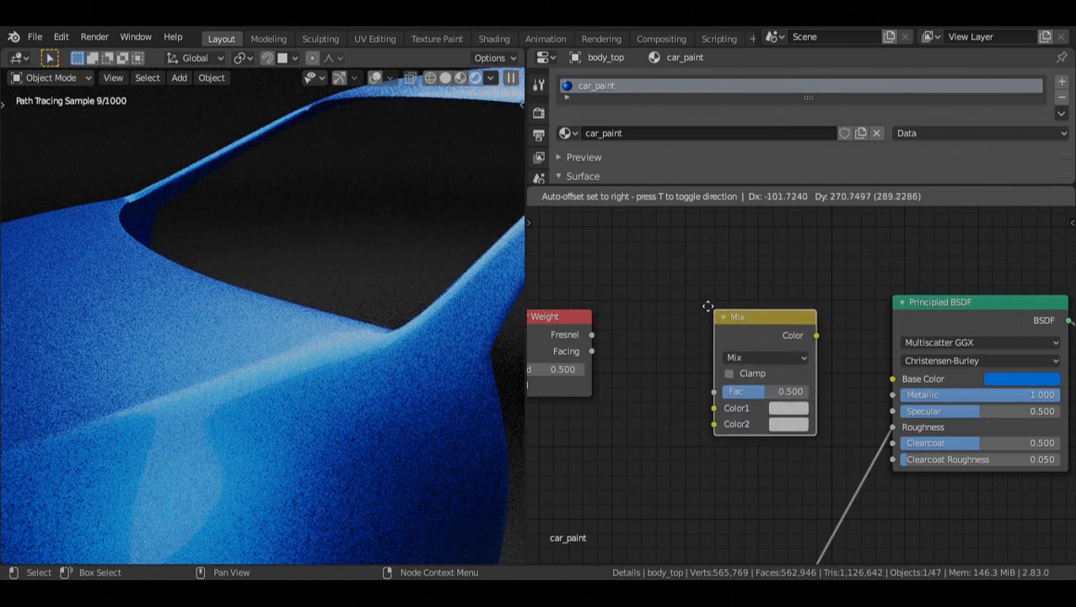
{"action": "left_click", "coordinate": [710, 327]}
Step: Copy the Principled BSDF's blue base color into Color1 of the Mix node
{"action": "left_click_drag", "start_coordinate": [761, 386], "coordinate": [708, 372], "text": "alt"}
{"action": "scroll", "coordinate": [708, 371], "scroll_direction": "up", "scroll_amount": 3}
{"action": "left_click_drag", "start_coordinate": [1010, 369], "coordinate": [928, 367], "text": "alt"}
{"action": "key", "text": "ctrl+c"}
{"action": "scroll", "coordinate": [859, 365], "scroll_direction": "up", "scroll_amount": 2, "text": "ctrl"}
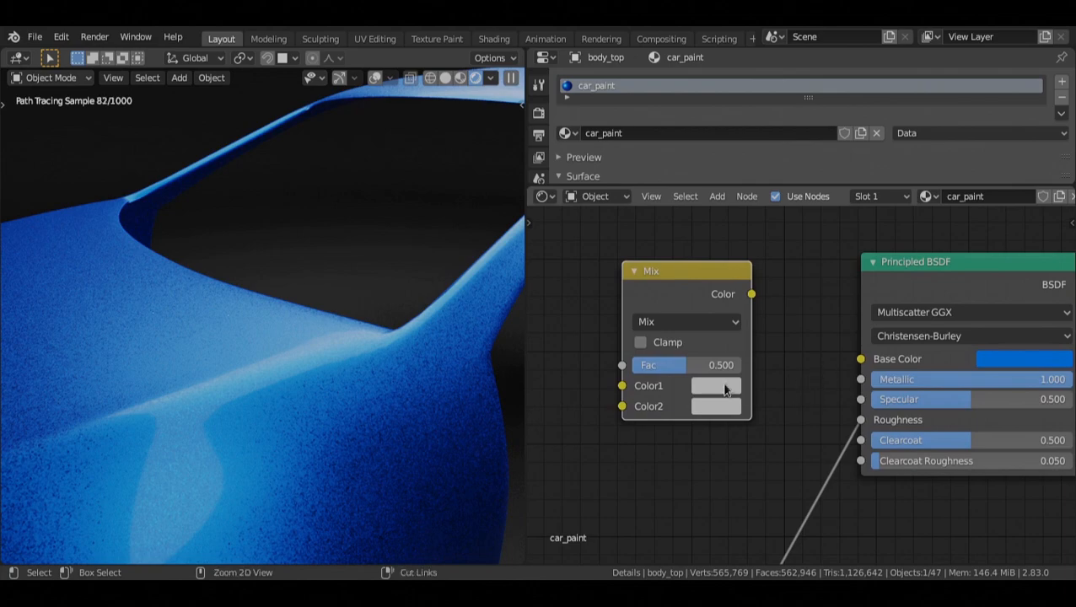
{"action": "key", "text": "ctrl+v"}
{"action": "middle_click_drag", "start_coordinate": [715, 389], "coordinate": [746, 393]}
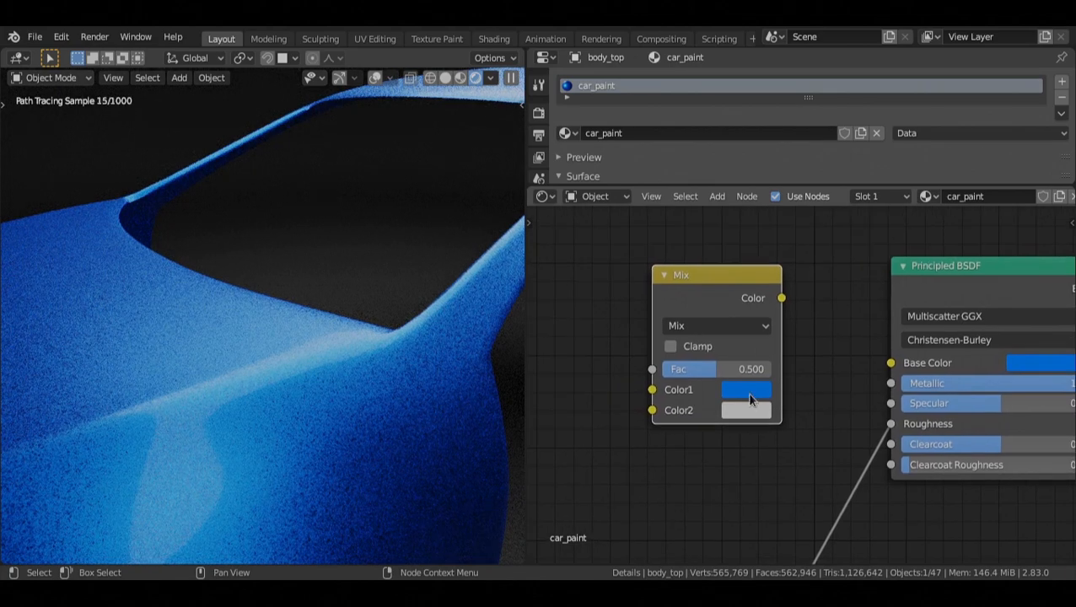
Step: Paste the same blue into the Mix node's Color2, set its hue to 0.606 and darken it to a deep blue
{"action": "key", "text": "ctrl+v"}
{"action": "left_click", "coordinate": [750, 412]}
{"action": "left_click_drag", "start_coordinate": [884, 180], "coordinate": [881, 213]}
{"action": "left_click_drag", "start_coordinate": [821, 328], "coordinate": [822, 328]}
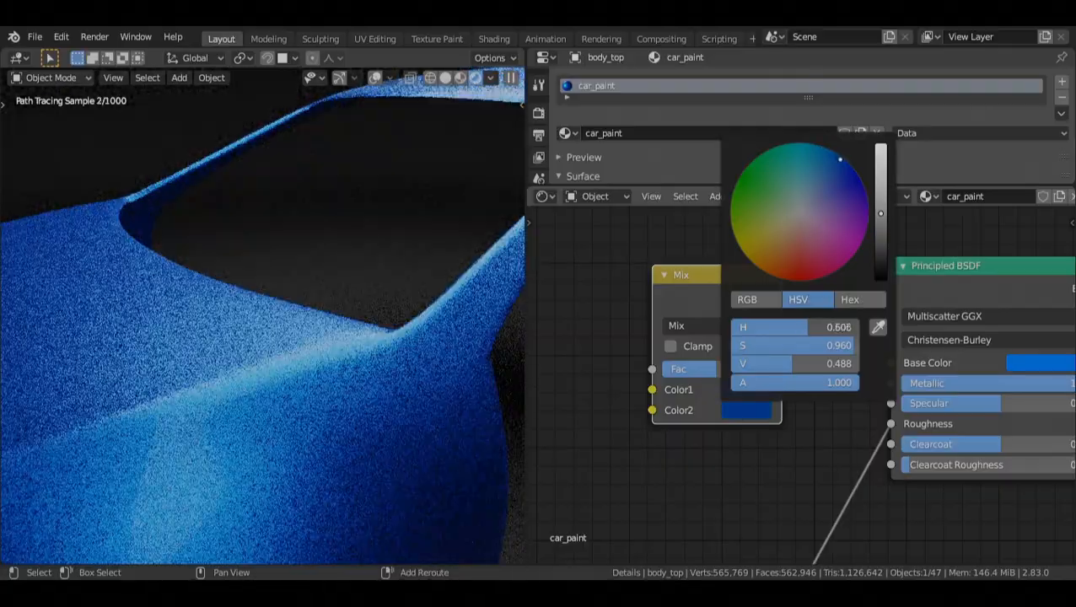
{"action": "left_click_drag", "start_coordinate": [880, 214], "coordinate": [880, 222]}
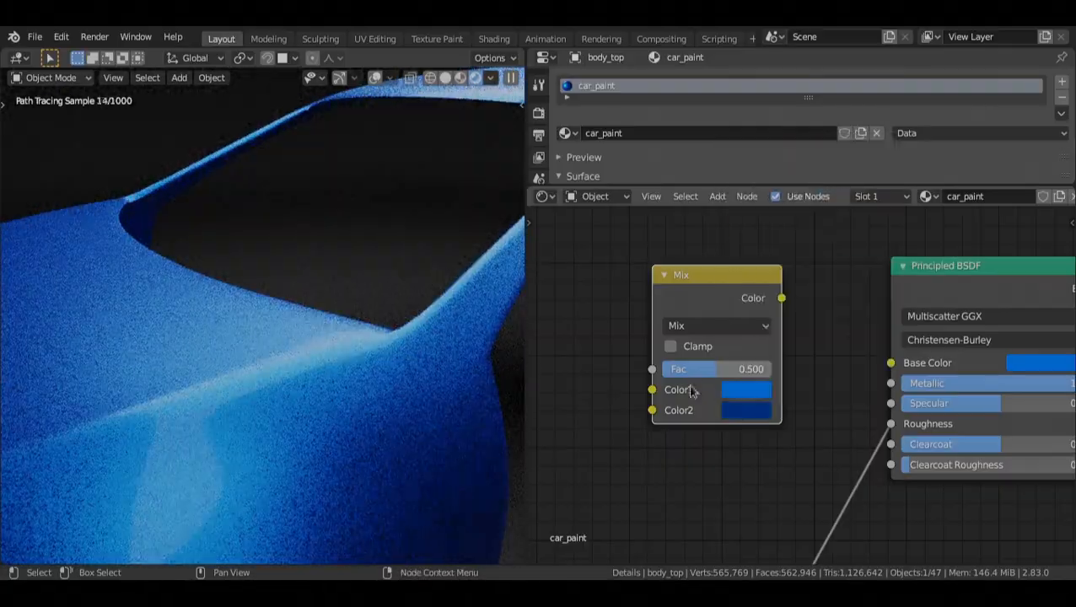
Step: Preview the Mix node's color on the car body and connect the Layer Weight's Facing output to the Mix Fac
{"action": "left_click", "coordinate": [752, 295], "text": "ctrl+shift"}
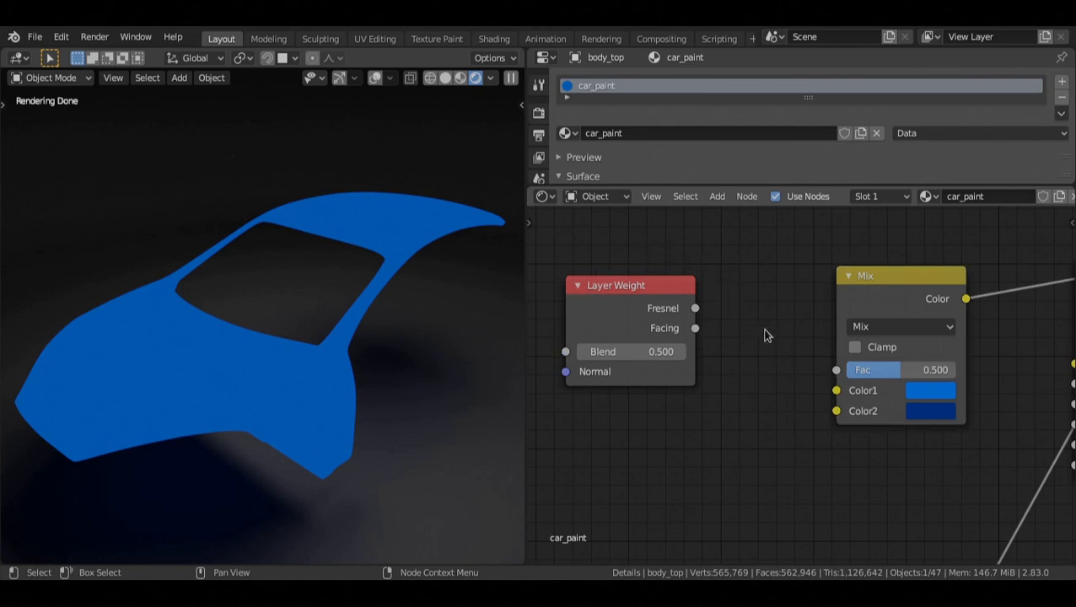
{"action": "left_click_drag", "start_coordinate": [695, 328], "coordinate": [836, 374]}
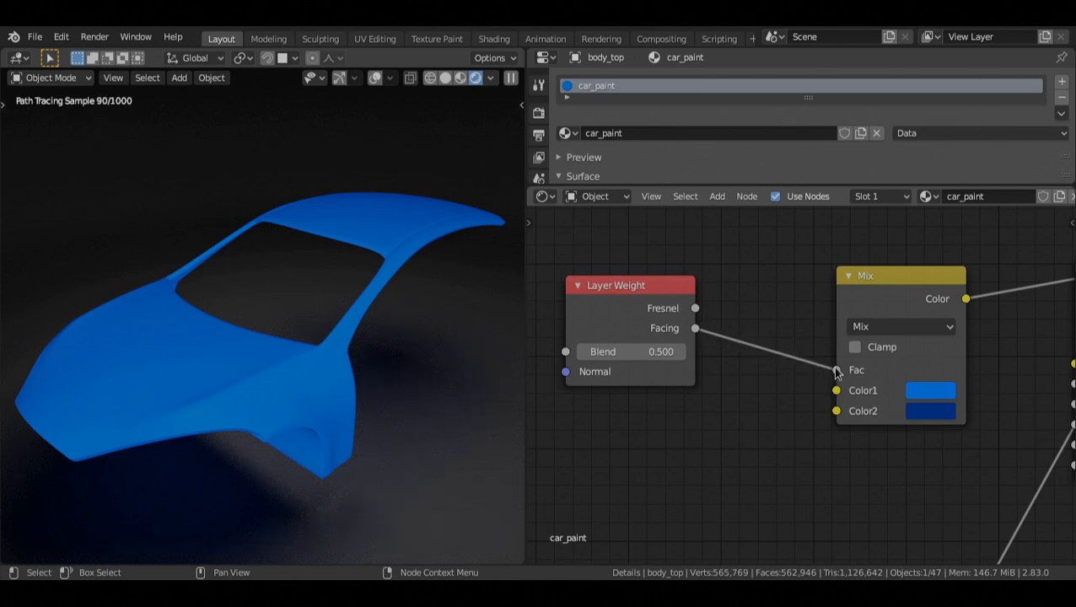
{"action": "left_click_drag", "start_coordinate": [758, 367], "coordinate": [751, 372], "text": "alt"}
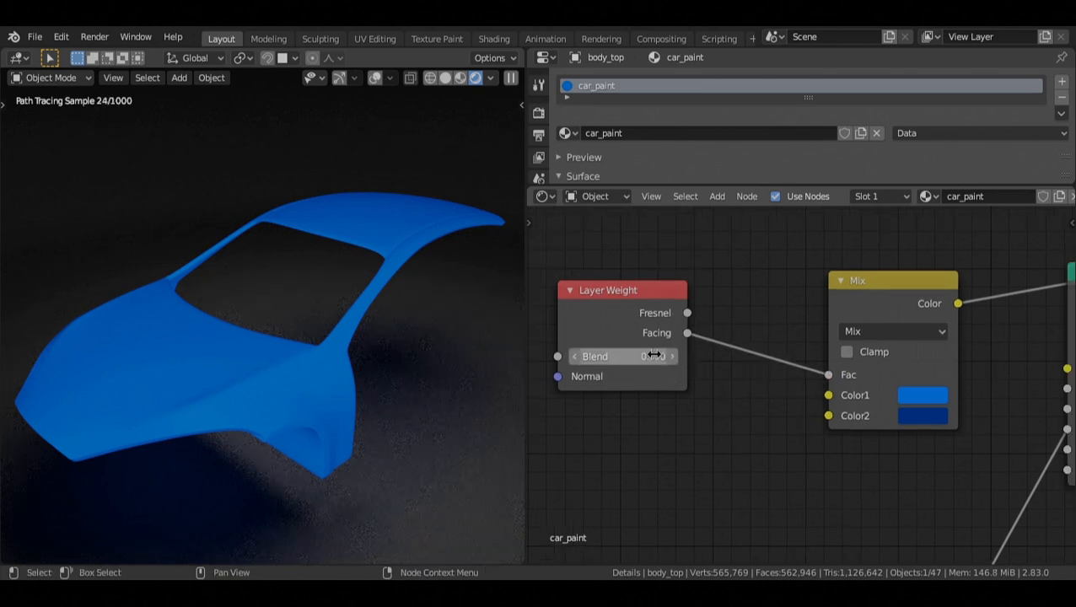
Step: Raise the Layer Weight's Blend to 0.900 and darken both blues of the Mix node
{"action": "left_click", "coordinate": [671, 360]}
{"action": "left_click", "coordinate": [671, 360]}
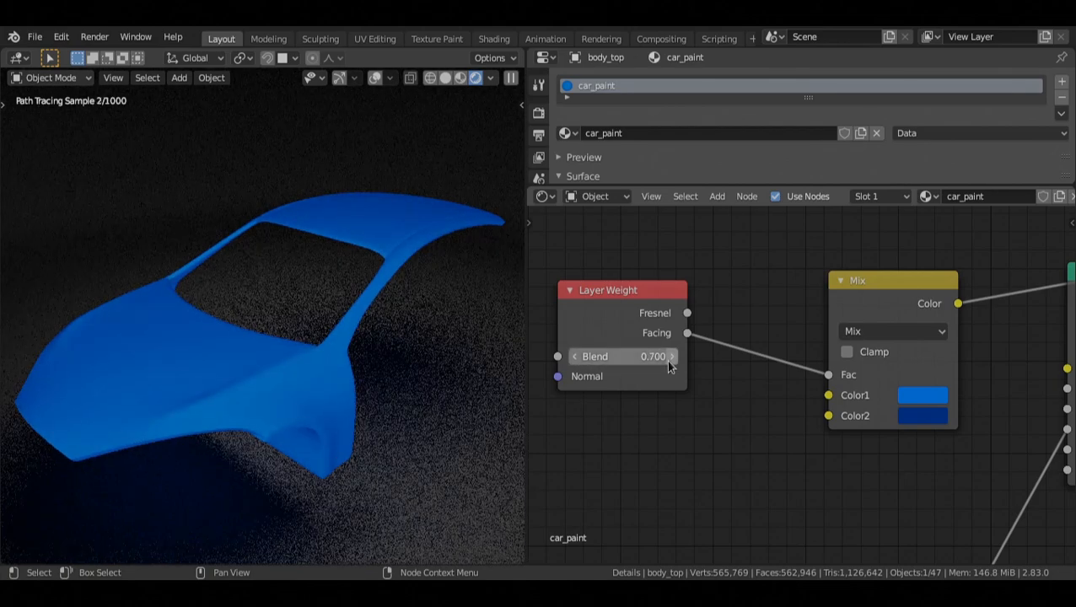
{"action": "left_click", "coordinate": [671, 358]}
{"action": "left_click", "coordinate": [671, 358]}
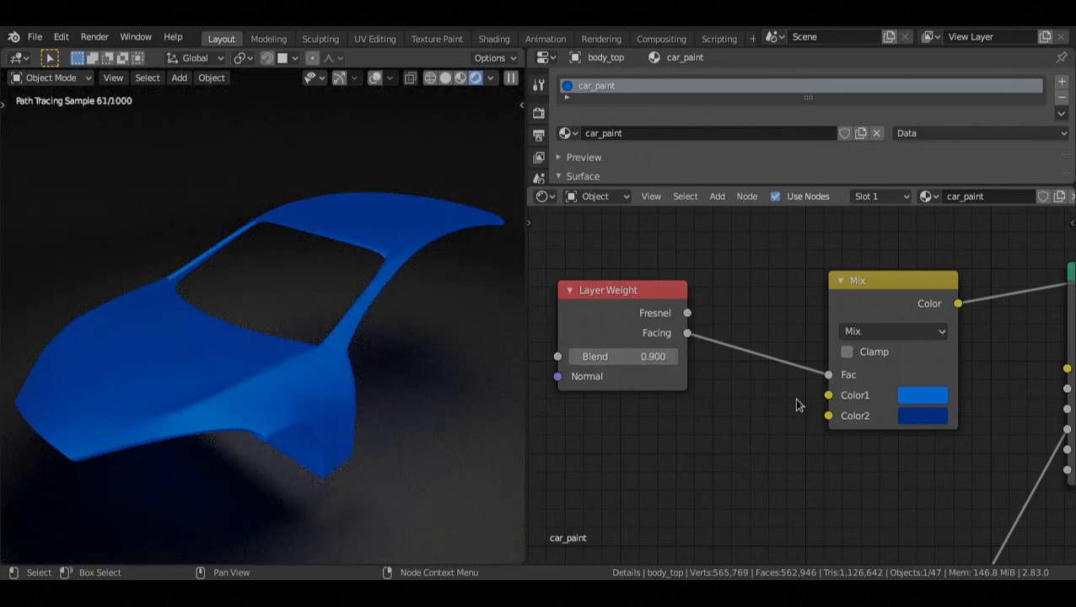
{"action": "left_click", "coordinate": [922, 394]}
{"action": "mouse_move", "coordinate": [867, 150]}
{"action": "left_mouse_down"}
{"action": "mouse_move", "coordinate": [872, 194]}
{"action": "mouse_move", "coordinate": [901, 223]}
{"action": "mouse_move", "coordinate": [897, 241]}
{"action": "mouse_move", "coordinate": [881, 244]}
{"action": "left_mouse_up"}
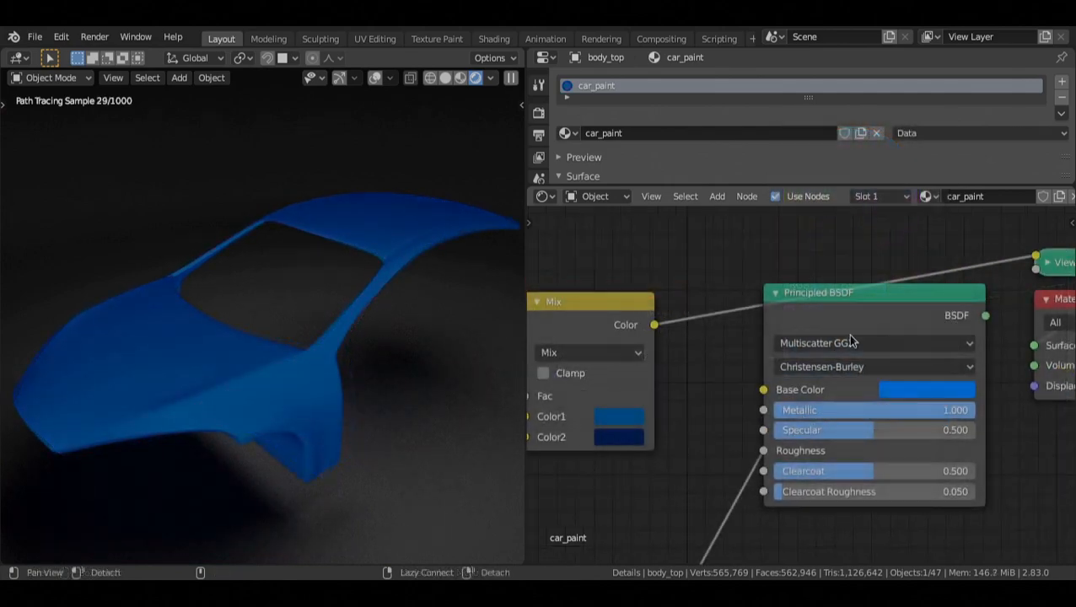
Step: Show the Principled BSDF on the car again and connect the Mix node's Color to its Base Color
{"action": "left_click", "coordinate": [861, 293]}
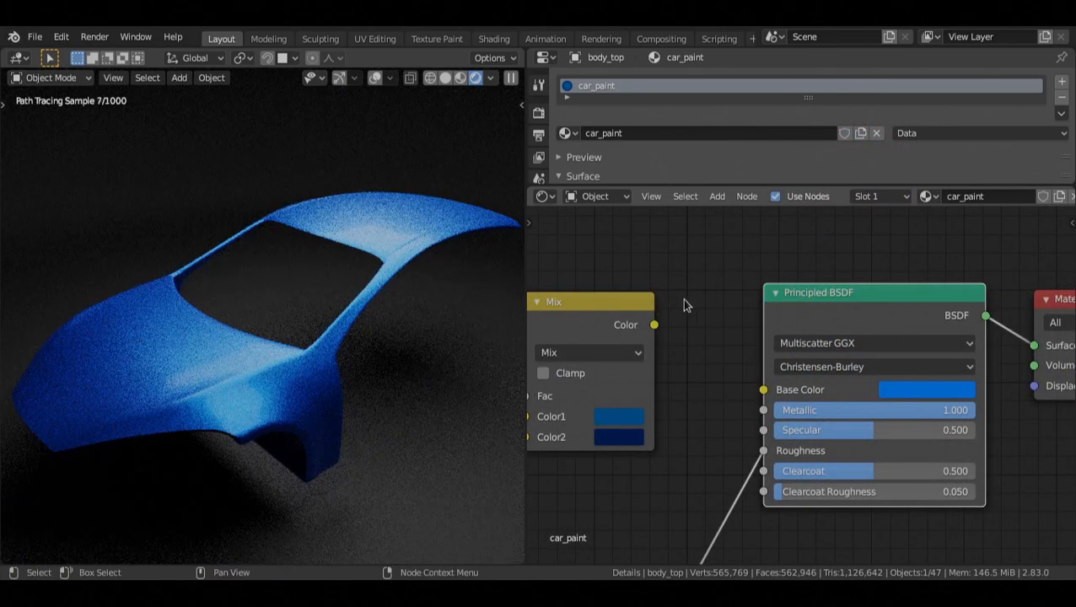
{"action": "left_click_drag", "start_coordinate": [654, 324], "coordinate": [763, 390]}
{"action": "middle_click_drag", "start_coordinate": [709, 379], "coordinate": [840, 389]}
{"action": "middle_click_drag", "start_coordinate": [766, 411], "coordinate": [813, 416]}
{"action": "scroll", "coordinate": [305, 430], "scroll_direction": "up", "scroll_amount": 2}
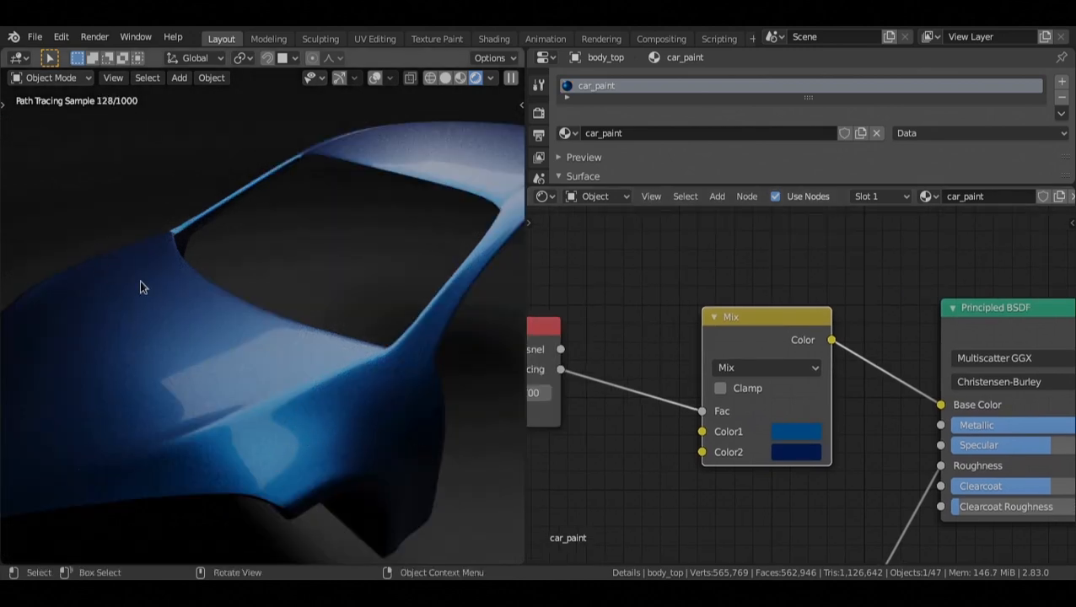
Step: Brighten both blues of the Mix node and set the Layer Weight's Blend to 0.600
{"action": "scroll", "coordinate": [842, 431], "scroll_direction": "up", "scroll_amount": 3}
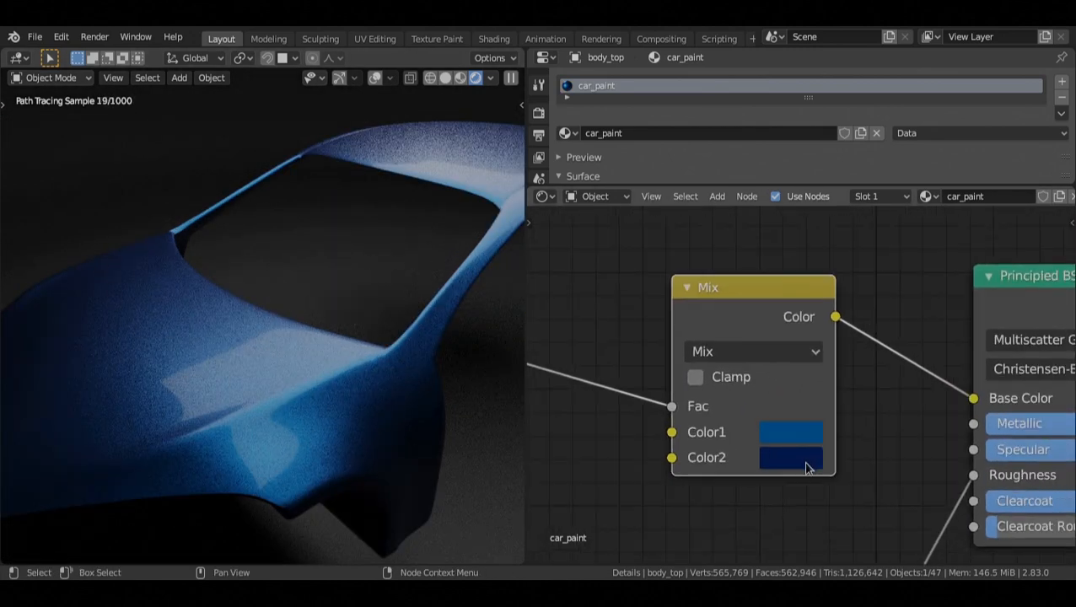
{"action": "middle_click_drag", "start_coordinate": [827, 443], "coordinate": [824, 450]}
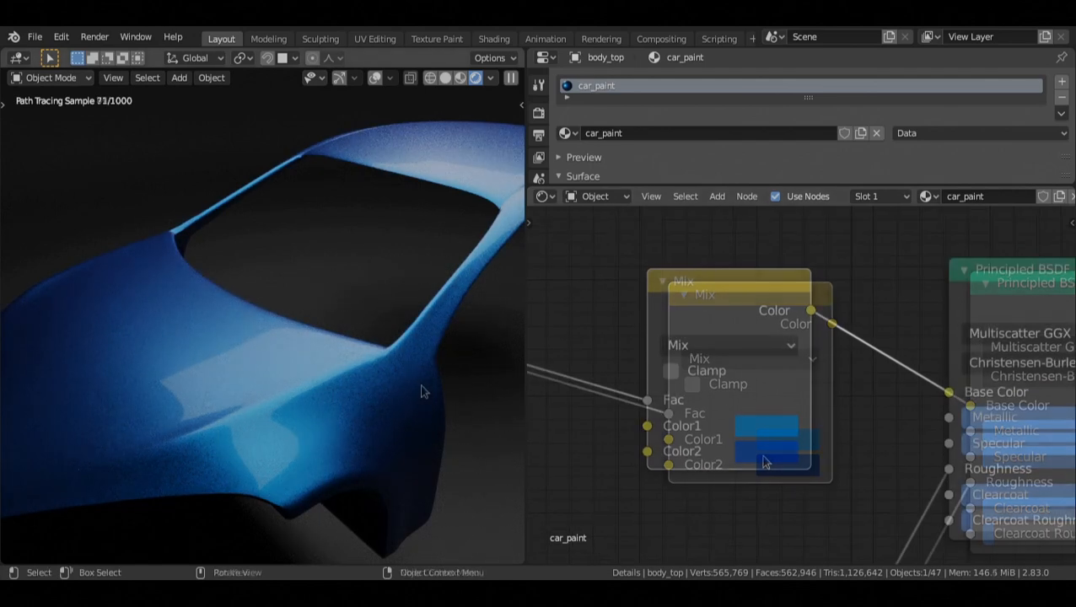
{"action": "middle_click_drag", "start_coordinate": [420, 391], "coordinate": [353, 349]}
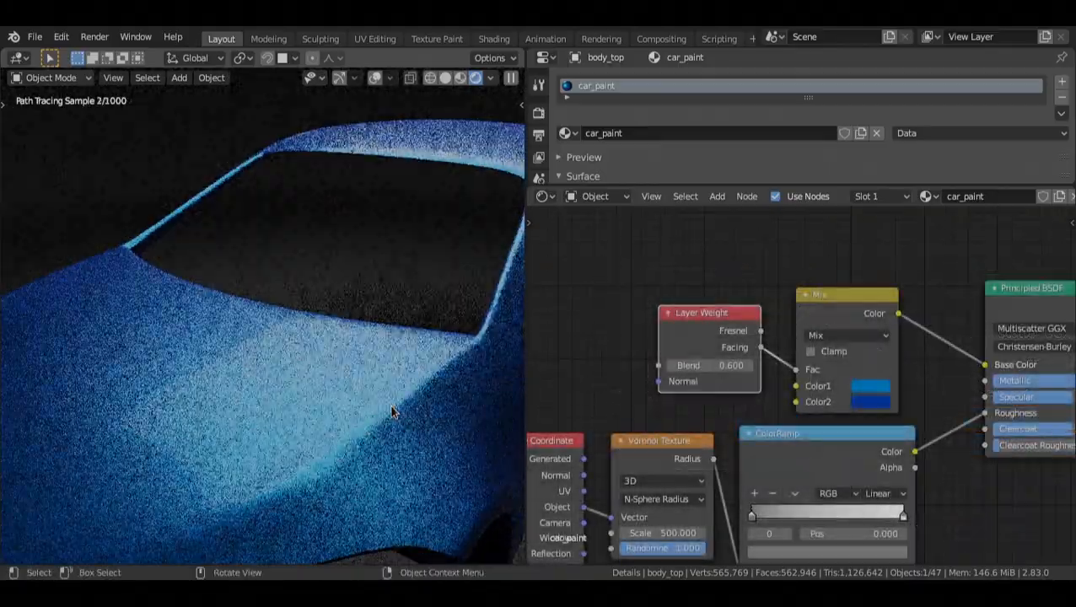
{"action": "mouse_move", "coordinate": [426, 408]}
{"action": "middle_mouse_down"}
{"action": "mouse_move", "coordinate": [382, 408]}
{"action": "mouse_move", "coordinate": [408, 412]}
{"action": "middle_mouse_up"}
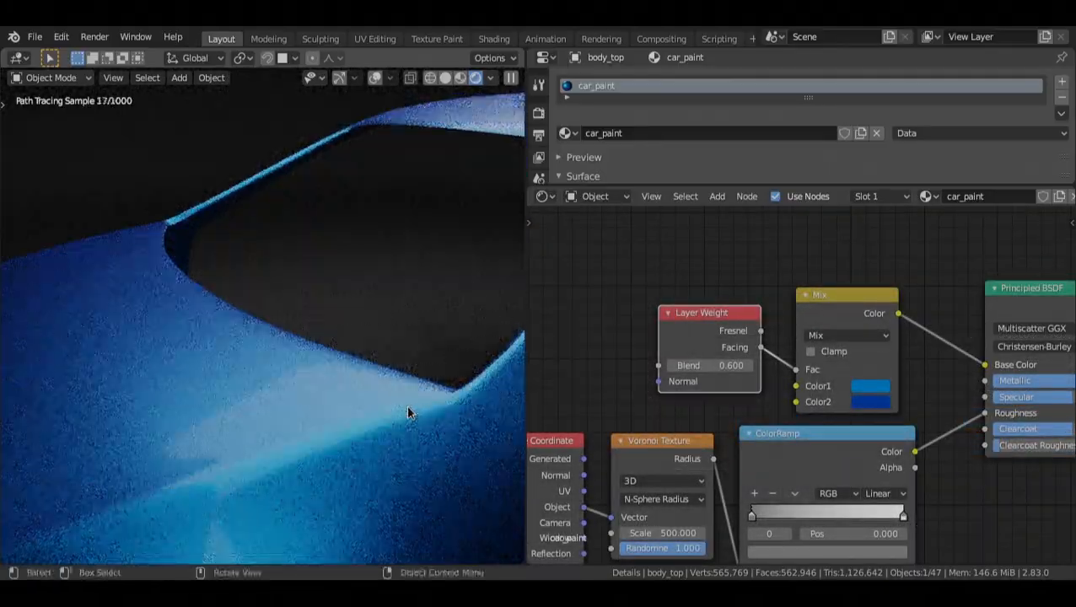
Step: Examine the complete node setup and the two-tone paint across the whole car body
{"action": "scroll", "coordinate": [727, 428], "scroll_direction": "down", "scroll_amount": 5}
{"action": "left_click_drag", "start_coordinate": [743, 439], "coordinate": [727, 400], "text": "alt"}
{"action": "left_click_drag", "start_coordinate": [902, 346], "coordinate": [864, 360], "text": "alt"}
{"action": "scroll", "coordinate": [847, 230], "scroll_direction": "down", "scroll_amount": 1}
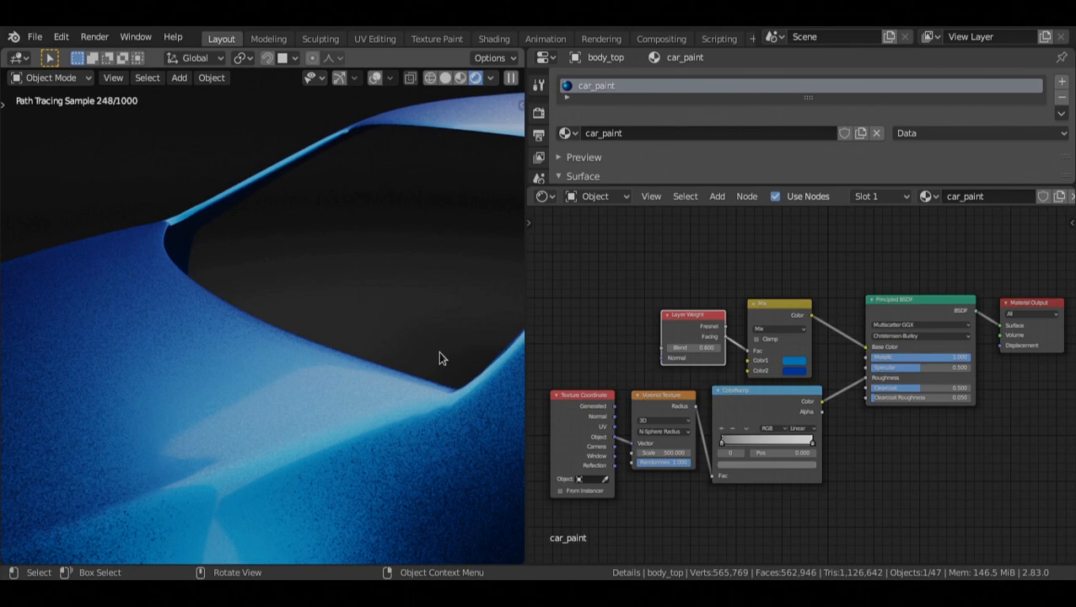
{"action": "scroll", "coordinate": [309, 405], "scroll_direction": "down", "scroll_amount": 6}
{"action": "mouse_move", "coordinate": [390, 397]}
{"action": "left_mouse_down", "text": "alt"}
{"action": "mouse_move", "coordinate": [346, 385]}
{"action": "mouse_move", "coordinate": [353, 400]}
{"action": "mouse_move", "coordinate": [425, 408]}
{"action": "left_mouse_up", "text": "alt"}
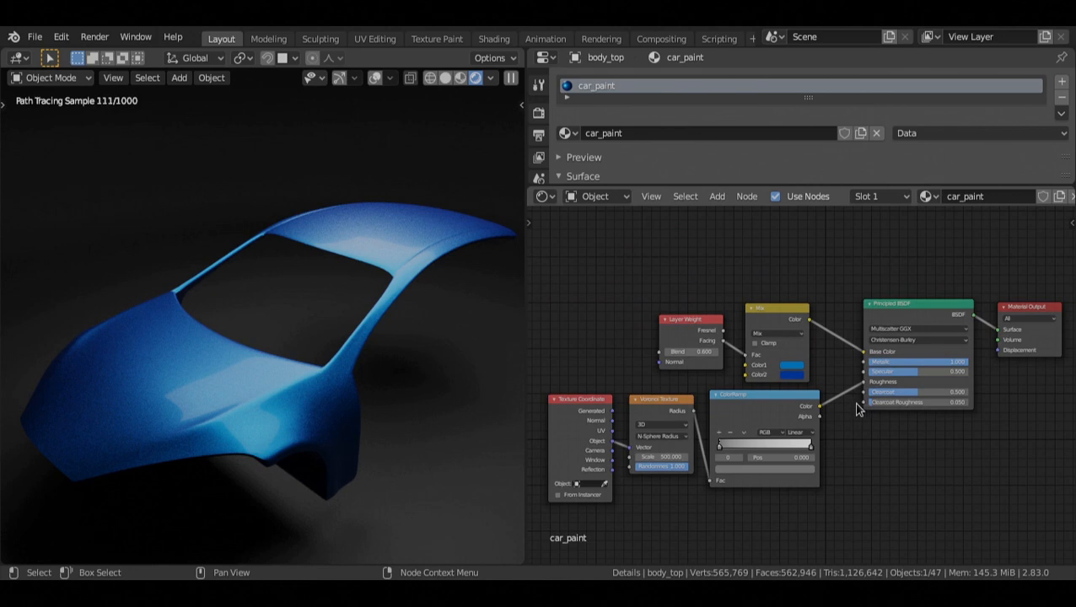
Step: Cut the Mix and ColorRamp links to the Principled BSDF and set its Metallic to 0
{"action": "scroll", "coordinate": [858, 409], "scroll_direction": "up", "scroll_amount": 4}
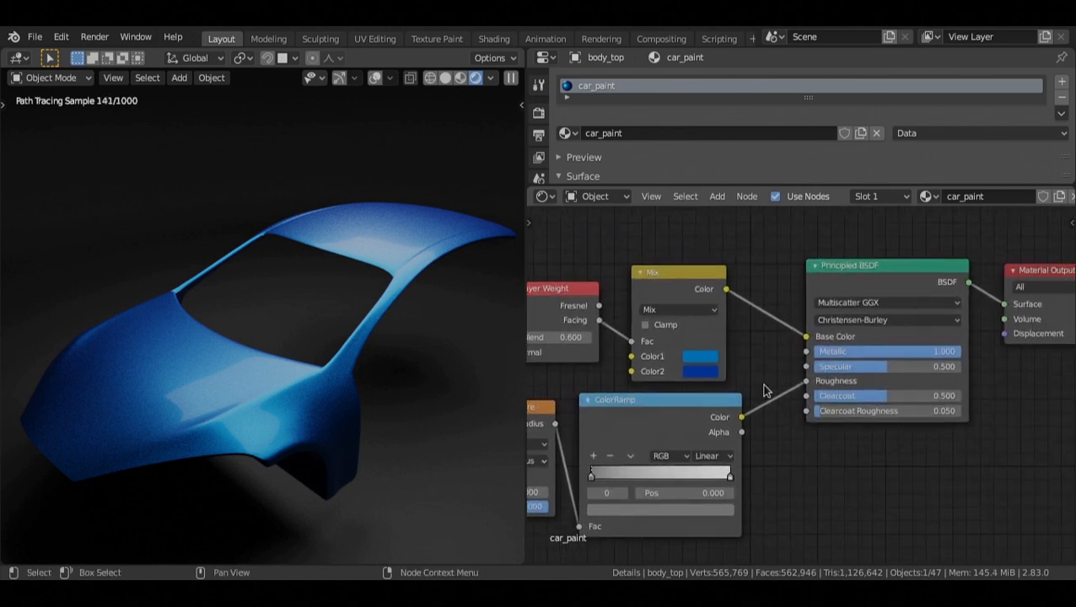
{"action": "scroll", "coordinate": [763, 386], "scroll_direction": "up", "scroll_amount": 3}
{"action": "left_click_drag", "start_coordinate": [802, 351], "coordinate": [814, 364], "text": "alt"}
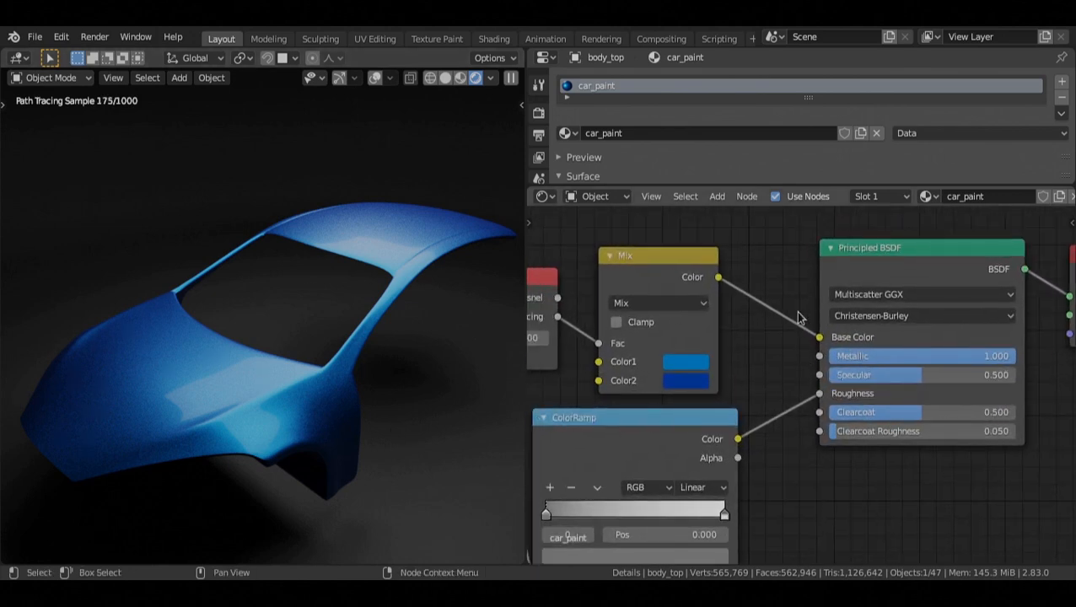
{"action": "mouse_move", "coordinate": [775, 252]}
{"action": "right_mouse_down", "text": "ctrl"}
{"action": "mouse_move", "coordinate": [792, 316]}
{"action": "mouse_move", "coordinate": [799, 459]}
{"action": "right_mouse_up", "text": "ctrl"}
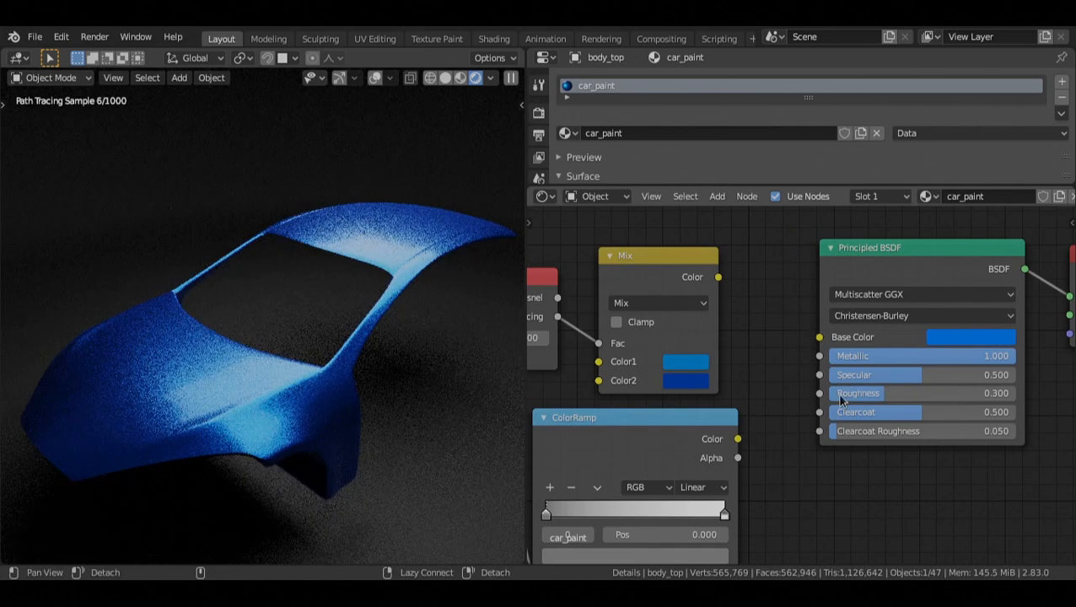
{"action": "middle_click_drag", "start_coordinate": [841, 407], "coordinate": [655, 436]}
{"action": "scroll", "coordinate": [661, 432], "scroll_direction": "up", "scroll_amount": 3}
{"action": "left_click_drag", "start_coordinate": [665, 434], "coordinate": [419, 395], "text": "alt"}
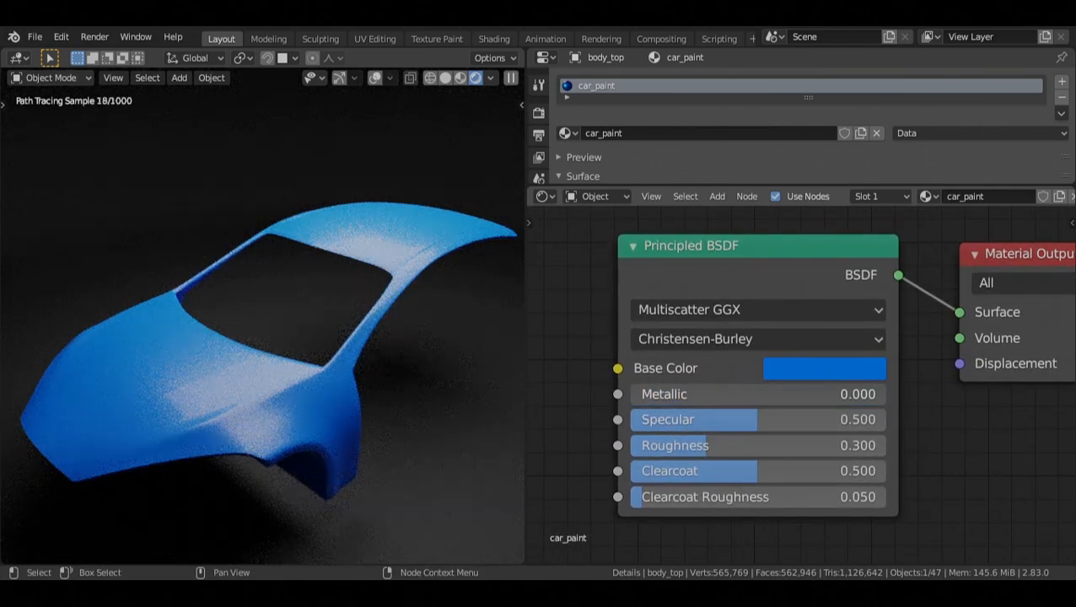
Step: Try a desaturated, black base color on the Principled BSDF
{"action": "scroll", "coordinate": [823, 314], "scroll_direction": "up", "scroll_amount": 1}
{"action": "left_click", "coordinate": [824, 369]}
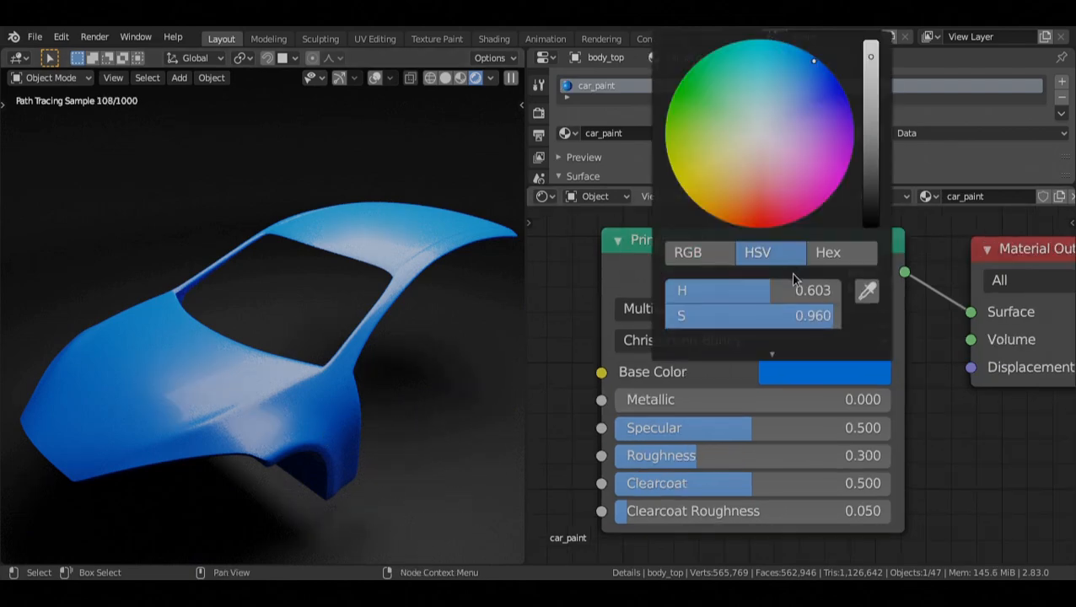
{"action": "left_click_drag", "start_coordinate": [787, 316], "coordinate": [675, 315]}
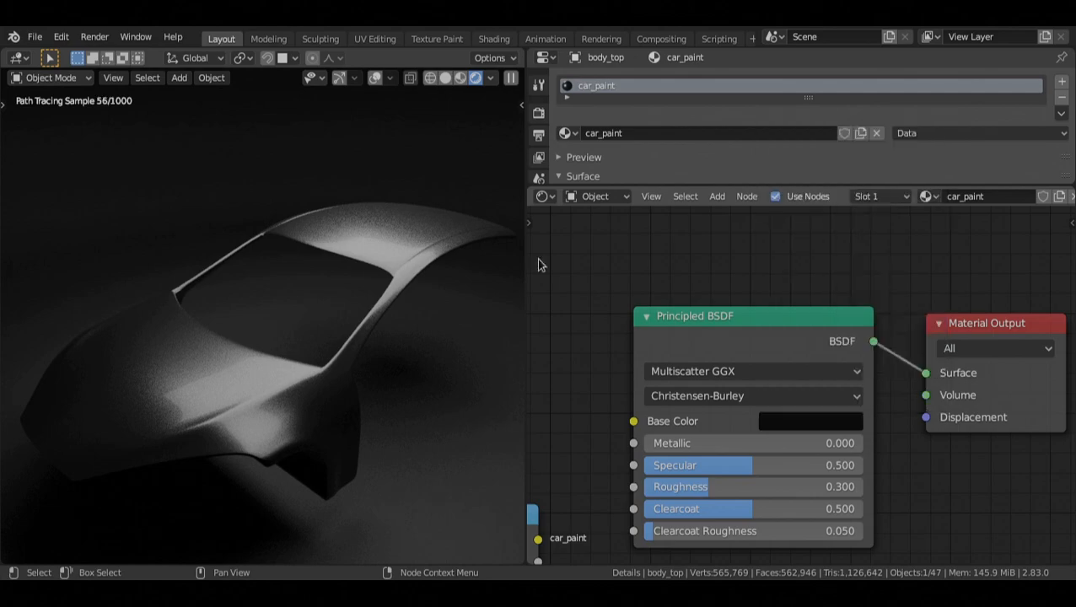
Step: Try a Roughness of 0.845, remove the Clearcoat, and settle on Roughness 0.400 with Specular 0.061
{"action": "scroll", "coordinate": [756, 448], "scroll_direction": "up", "scroll_amount": 2}
{"action": "left_click_drag", "start_coordinate": [776, 467], "coordinate": [895, 467]}
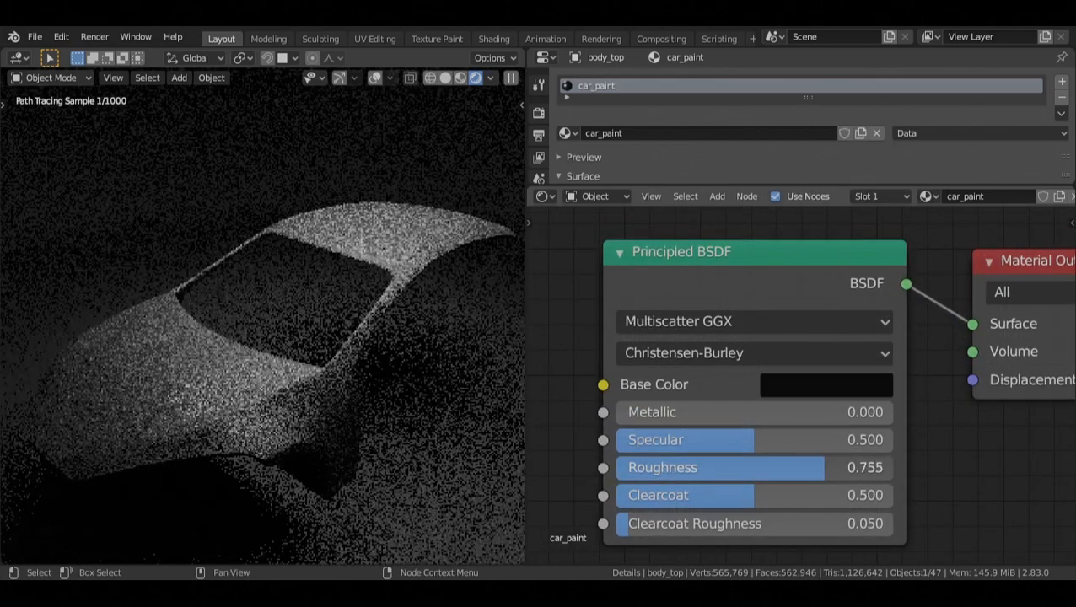
{"action": "left_click_drag", "start_coordinate": [818, 467], "coordinate": [849, 468]}
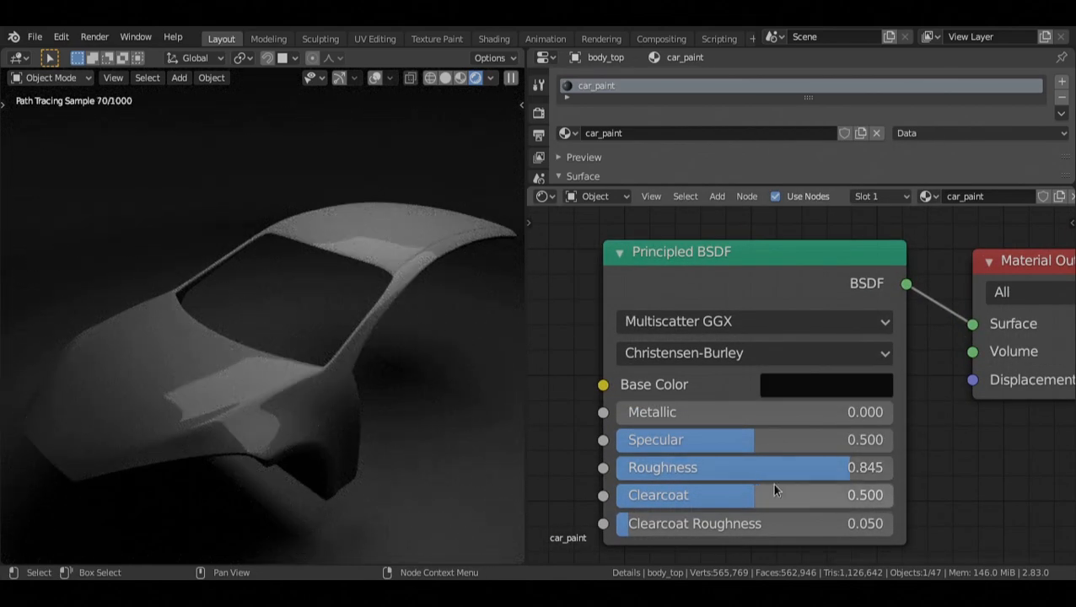
{"action": "left_click_drag", "start_coordinate": [782, 495], "coordinate": [643, 495]}
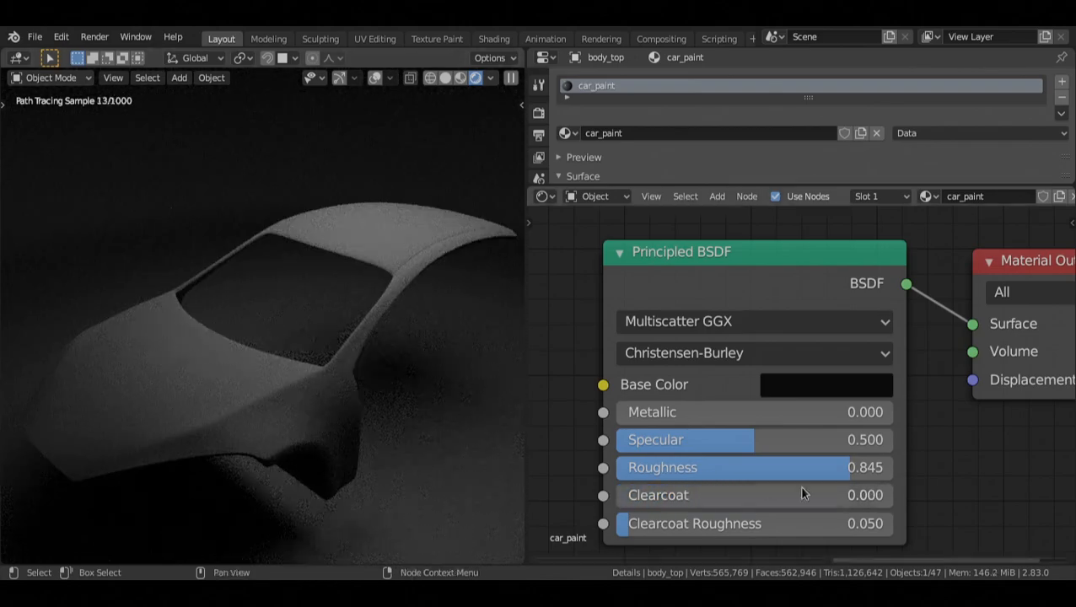
{"action": "left_click_drag", "start_coordinate": [813, 469], "coordinate": [601, 446]}
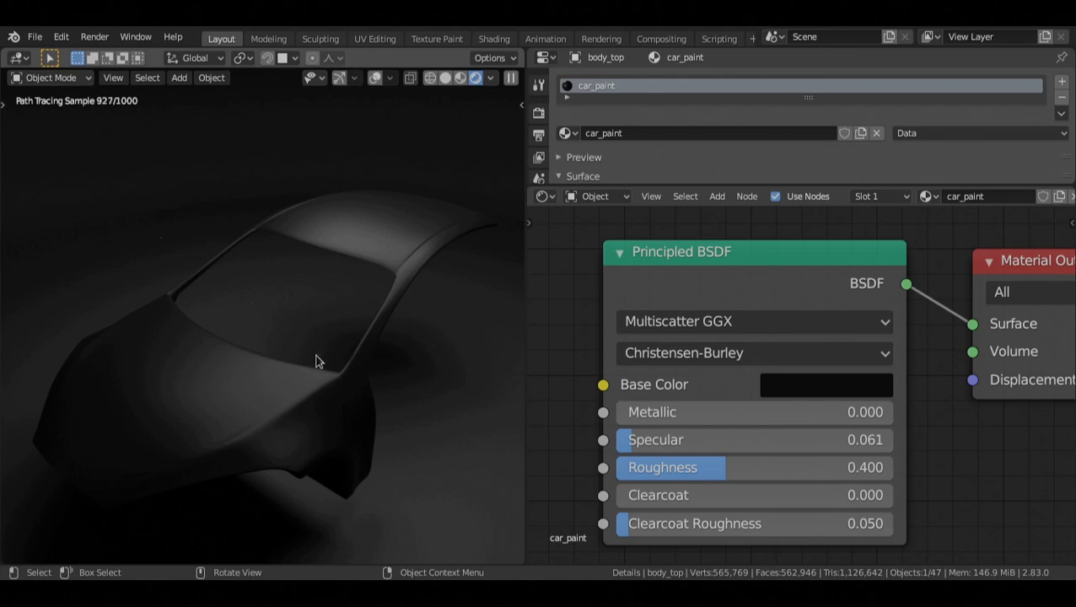
Step: Reconnect the Mix color to the Principled BSDF's Base Color and the ColorRamp color to its Roughness
{"action": "scroll", "coordinate": [731, 390], "scroll_direction": "down", "scroll_amount": 4}
{"action": "left_click_drag", "start_coordinate": [672, 343], "coordinate": [735, 381]}
{"action": "scroll", "coordinate": [735, 384], "scroll_direction": "up", "scroll_amount": 6}
{"action": "left_click_drag", "start_coordinate": [615, 481], "coordinate": [702, 437]}
Step: Set the Principled BSDF's Specular to 0.561, Clearcoat to 0.500 and Metallic to 1.000
{"action": "scroll", "coordinate": [708, 431], "scroll_direction": "up", "scroll_amount": 2}
{"action": "left_click_drag", "start_coordinate": [725, 420], "coordinate": [853, 420]}
{"action": "left_click_drag", "start_coordinate": [727, 464], "coordinate": [801, 465]}
{"action": "mouse_move", "coordinate": [807, 420]}
{"action": "left_mouse_down"}
{"action": "mouse_move", "coordinate": [770, 421]}
{"action": "mouse_move", "coordinate": [788, 421]}
{"action": "left_mouse_up"}
{"action": "left_click_drag", "start_coordinate": [801, 399], "coordinate": [907, 398]}
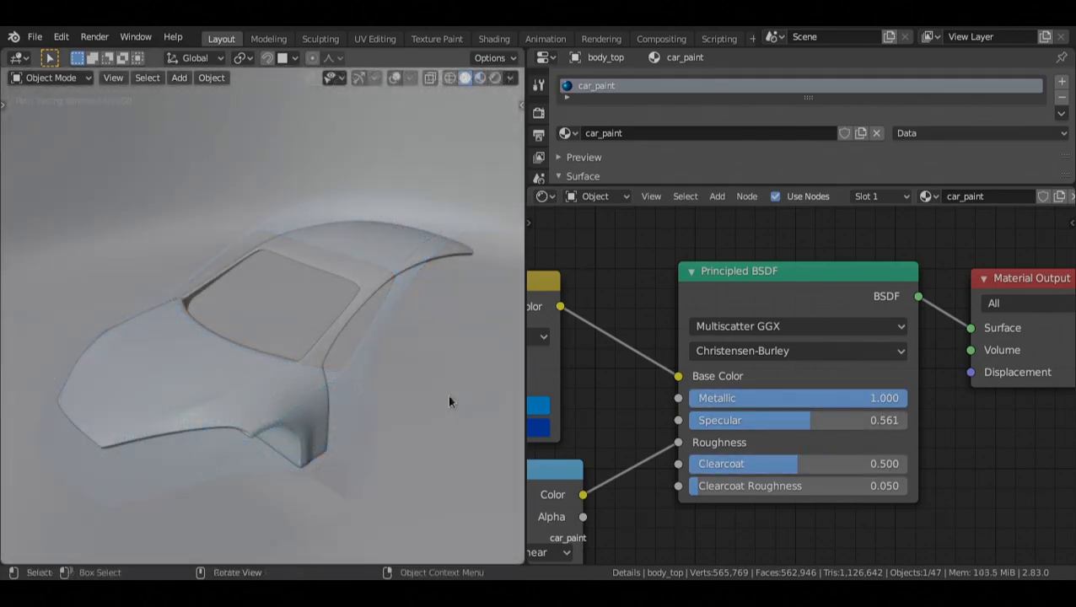
Step: Exit local view and inspect the whole car in Rendered shading with the viewport overlays shown
{"action": "key", "text": "KP_Divide"}
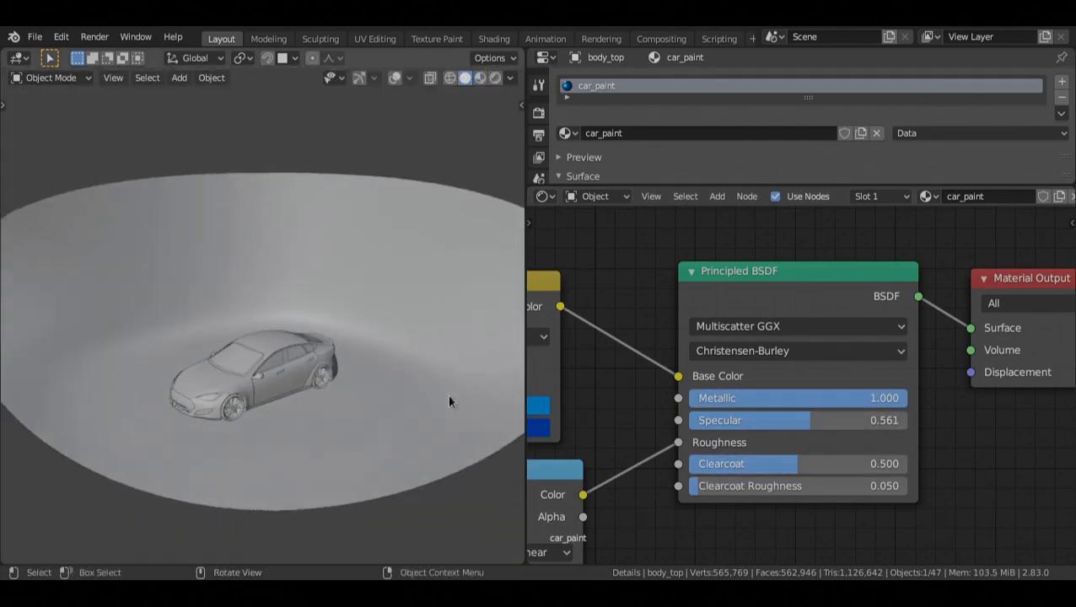
{"action": "key", "text": "shift+alt+z"}
{"action": "middle_click_drag", "start_coordinate": [300, 264], "coordinate": [294, 350]}
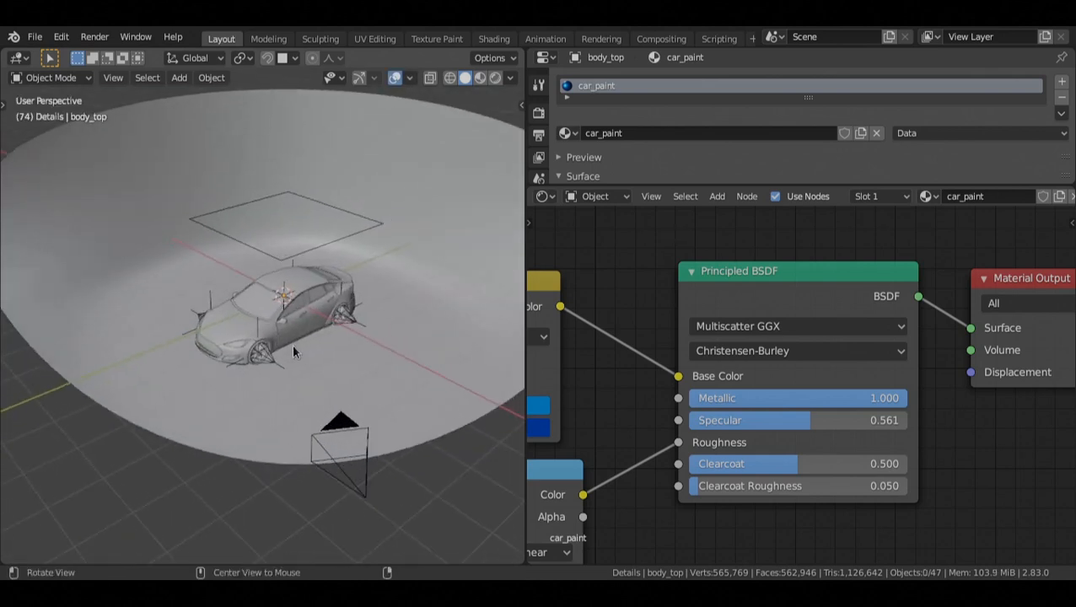
{"action": "scroll", "coordinate": [295, 304], "scroll_direction": "up", "scroll_amount": 6}
{"action": "mouse_move", "coordinate": [298, 257]}
{"action": "middle_mouse_down"}
{"action": "mouse_move", "coordinate": [260, 307]}
{"action": "mouse_move", "coordinate": [284, 263]}
{"action": "mouse_move", "coordinate": [300, 306]}
{"action": "middle_mouse_up"}
{"action": "key", "text": "z"}
{"action": "left_click", "coordinate": [277, 135]}
{"action": "scroll", "coordinate": [328, 337], "scroll_direction": "up", "scroll_amount": 4}
{"action": "left_click_drag", "start_coordinate": [331, 325], "coordinate": [303, 335], "text": "alt"}
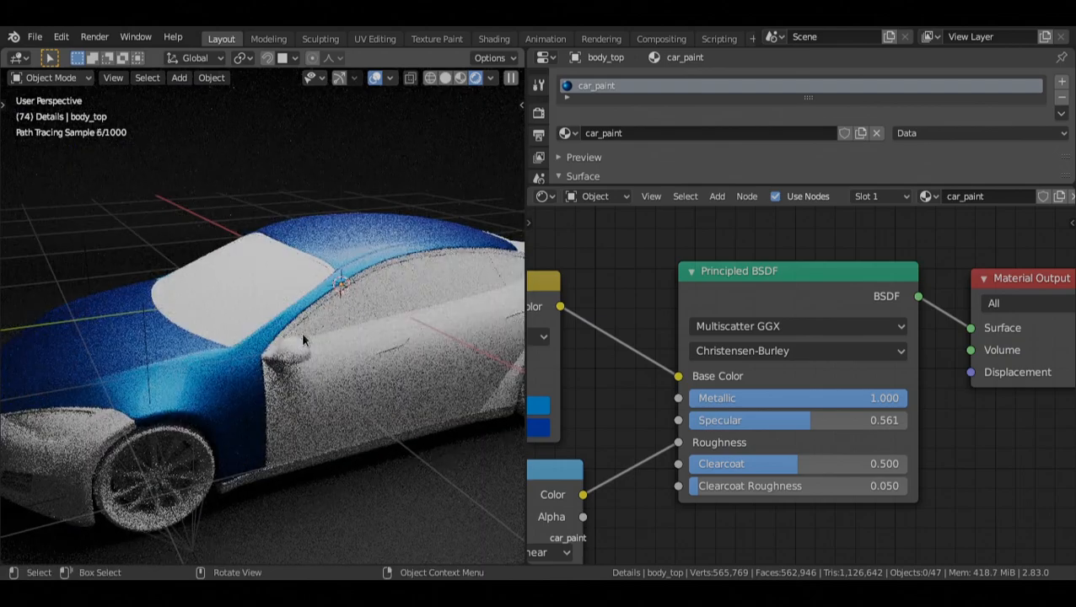
{"action": "middle_click_drag", "start_coordinate": [301, 332], "coordinate": [255, 382]}
{"action": "scroll", "coordinate": [396, 412], "scroll_direction": "down", "scroll_amount": 1}
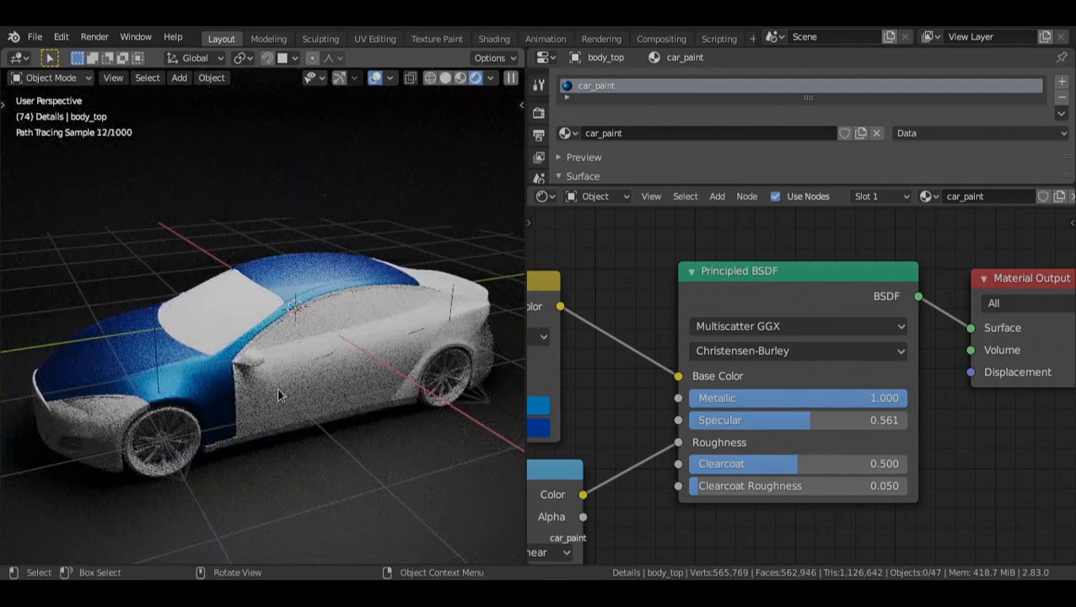
{"action": "middle_click_drag", "start_coordinate": [277, 386], "coordinate": [393, 394]}
Step: Select the unpainted body parts together, including the doors, body_back and body_front
{"action": "left_click", "coordinate": [393, 394]}
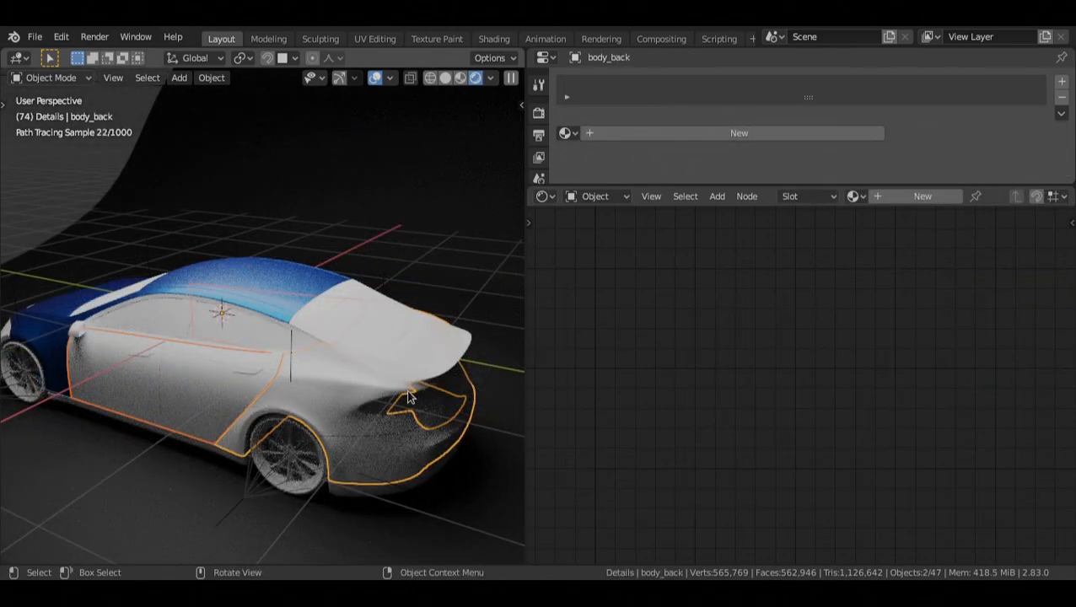
{"action": "left_click", "coordinate": [405, 391]}
{"action": "middle_click_drag", "start_coordinate": [225, 351], "coordinate": [312, 359]}
{"action": "left_click_drag", "start_coordinate": [312, 355], "coordinate": [435, 324], "text": "alt"}
{"action": "left_click", "coordinate": [309, 398], "text": "shift"}
{"action": "mouse_move", "coordinate": [257, 396]}
{"action": "left_mouse_down", "text": "alt"}
{"action": "mouse_move", "coordinate": [272, 380]}
{"action": "mouse_move", "coordinate": [300, 387]}
{"action": "mouse_move", "coordinate": [287, 405]}
{"action": "left_mouse_up", "text": "alt"}
{"action": "left_click", "coordinate": [300, 387], "text": "shift"}
{"action": "left_click_drag", "start_coordinate": [381, 386], "coordinate": [331, 394], "text": "alt"}
{"action": "left_click_drag", "start_coordinate": [398, 387], "coordinate": [315, 381], "text": "alt+shift"}
{"action": "scroll", "coordinate": [323, 383], "scroll_direction": "down", "scroll_amount": 1}
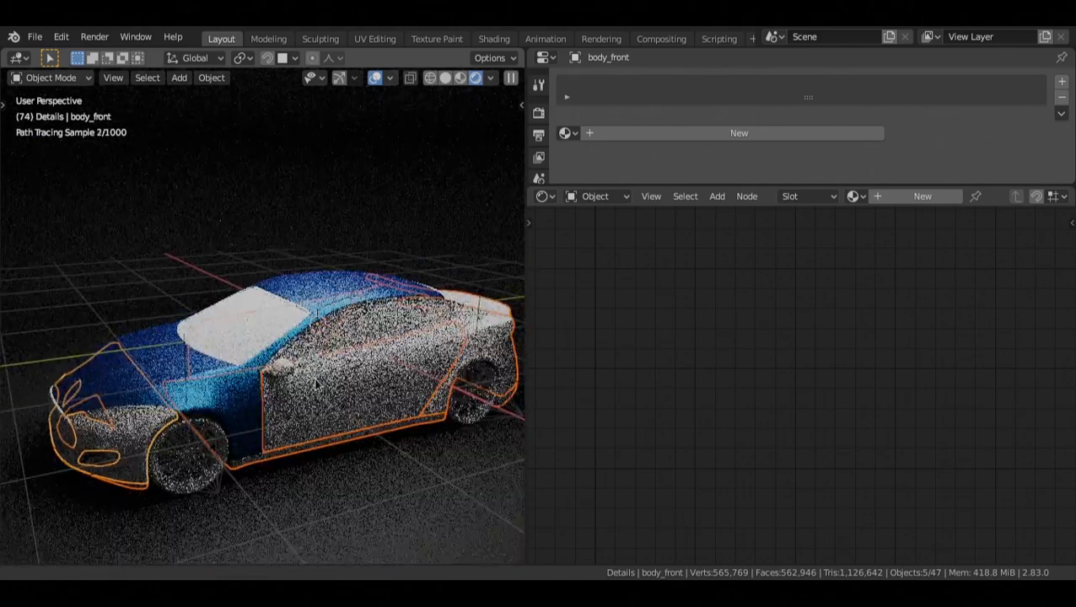
Step: Add the remaining parts to the selection and make body_top the active object, checking the selection in Wireframe shading
{"action": "key", "text": "z"}
{"action": "left_click", "coordinate": [362, 389]}
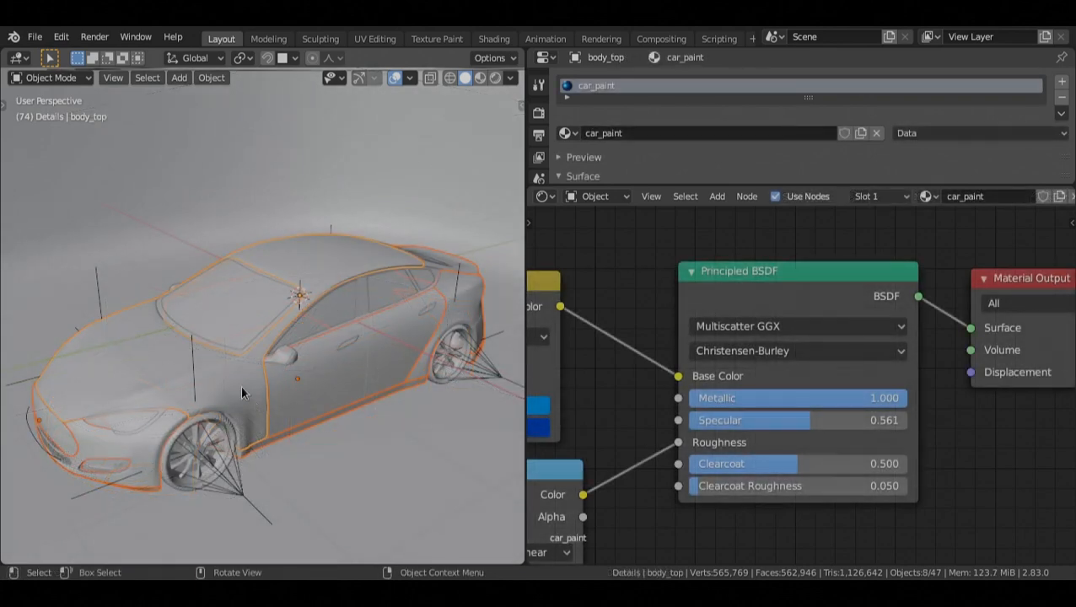
{"action": "key", "text": "z"}
{"action": "left_click", "coordinate": [167, 380]}
{"action": "left_click_drag", "start_coordinate": [166, 378], "coordinate": [186, 374], "text": "alt+shift"}
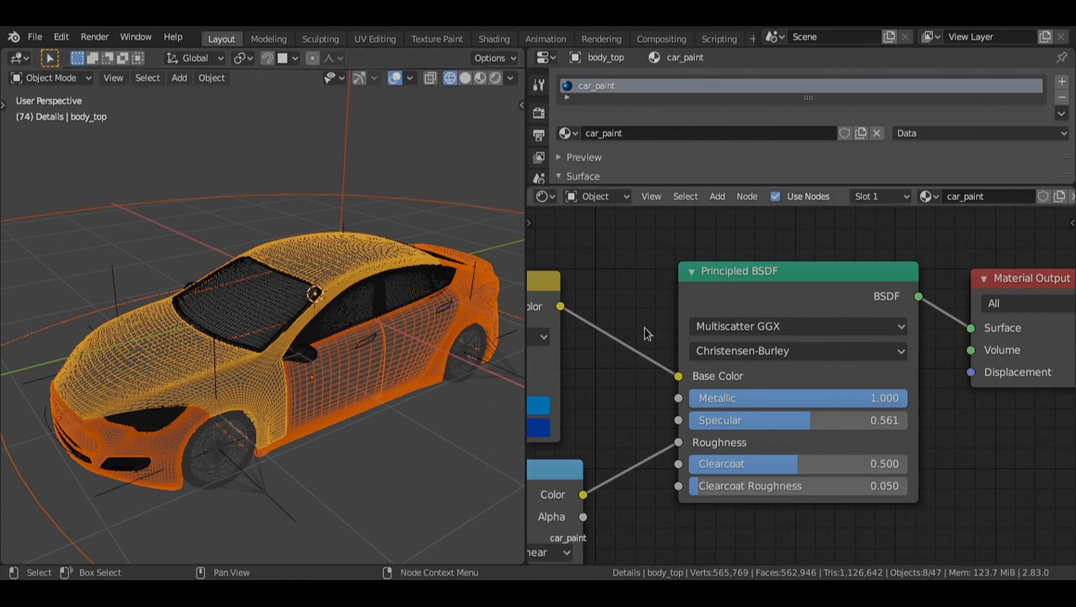
{"action": "left_click", "coordinate": [355, 384]}
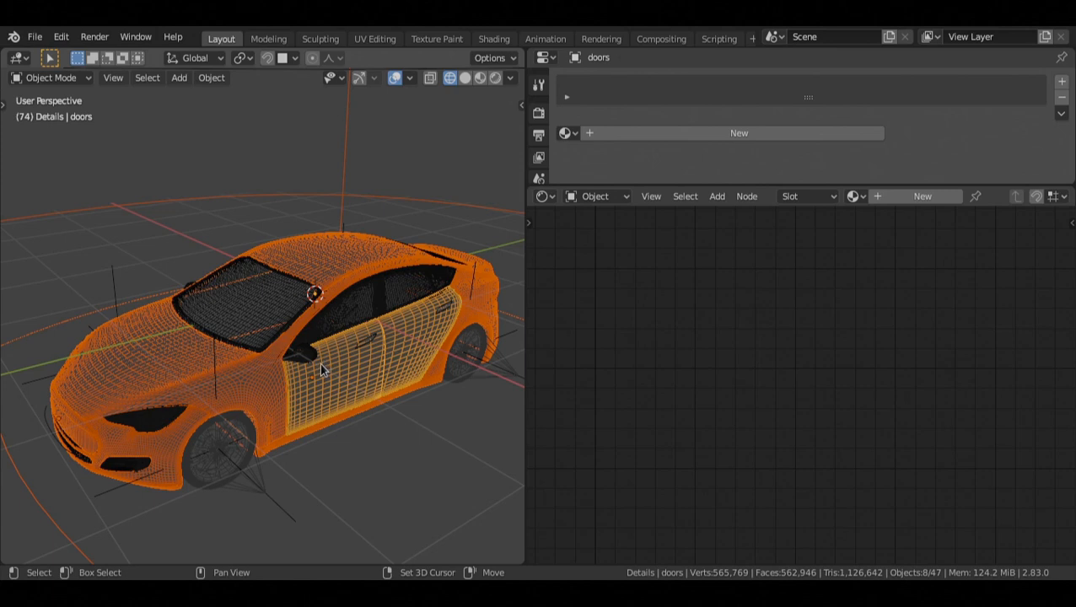
{"action": "left_click", "coordinate": [202, 368]}
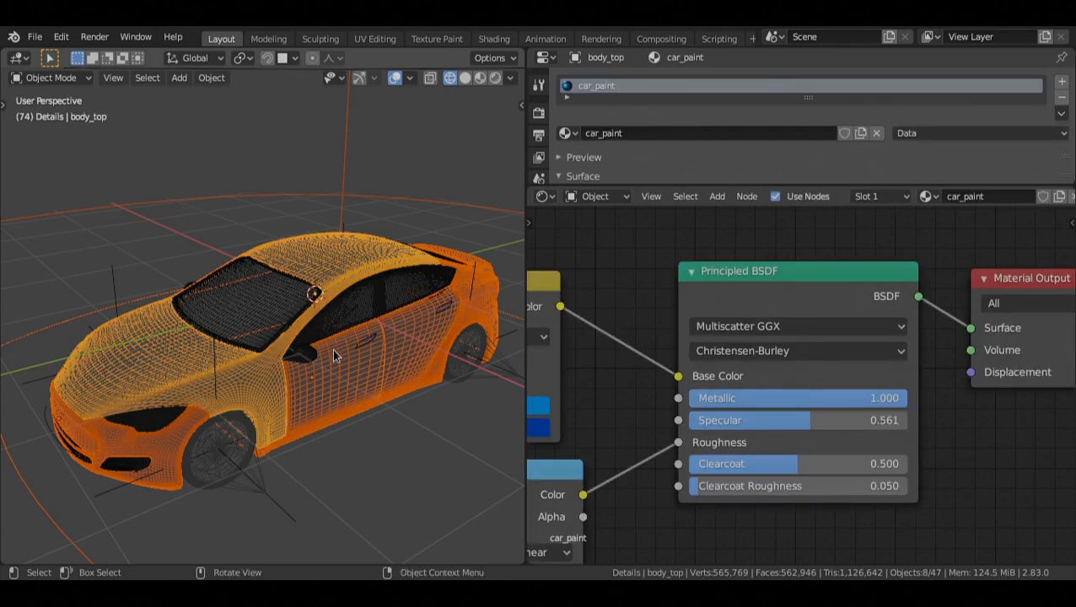
Step: Link body_top's car_paint material to all selected objects and view the result in Rendered shading without overlays
{"action": "key", "text": "ctrl+l"}
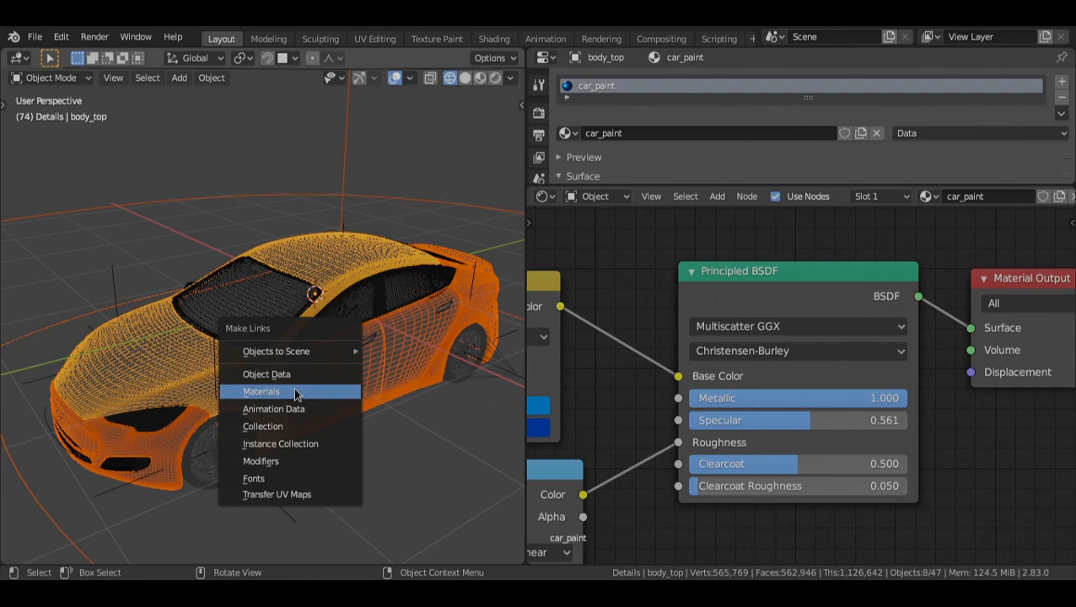
{"action": "left_click", "coordinate": [294, 391]}
{"action": "key", "text": "z"}
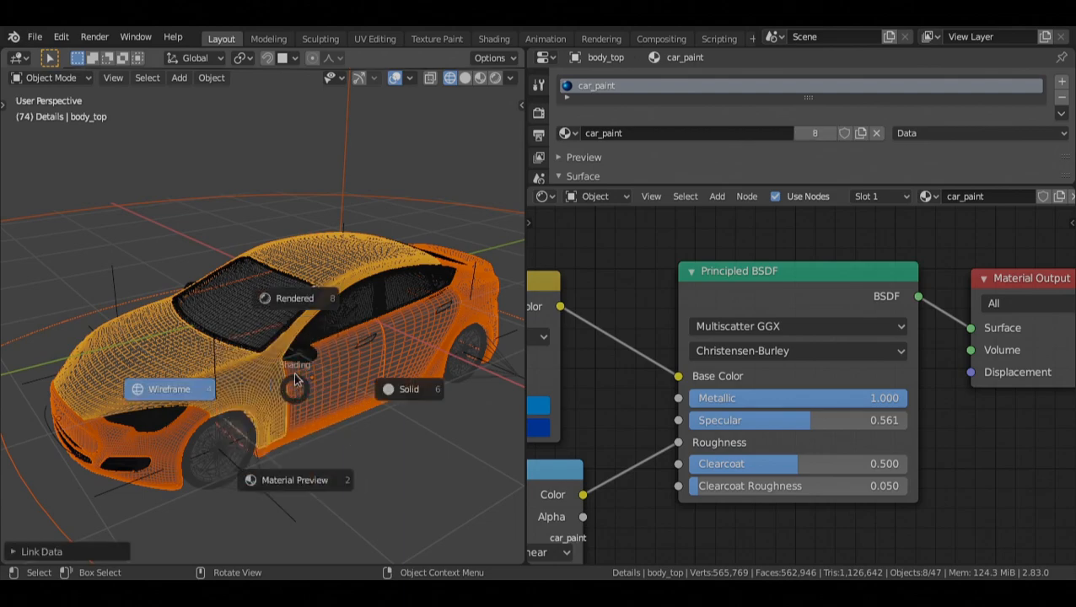
{"action": "left_click", "coordinate": [288, 298]}
{"action": "key", "text": "shift+alt+z"}
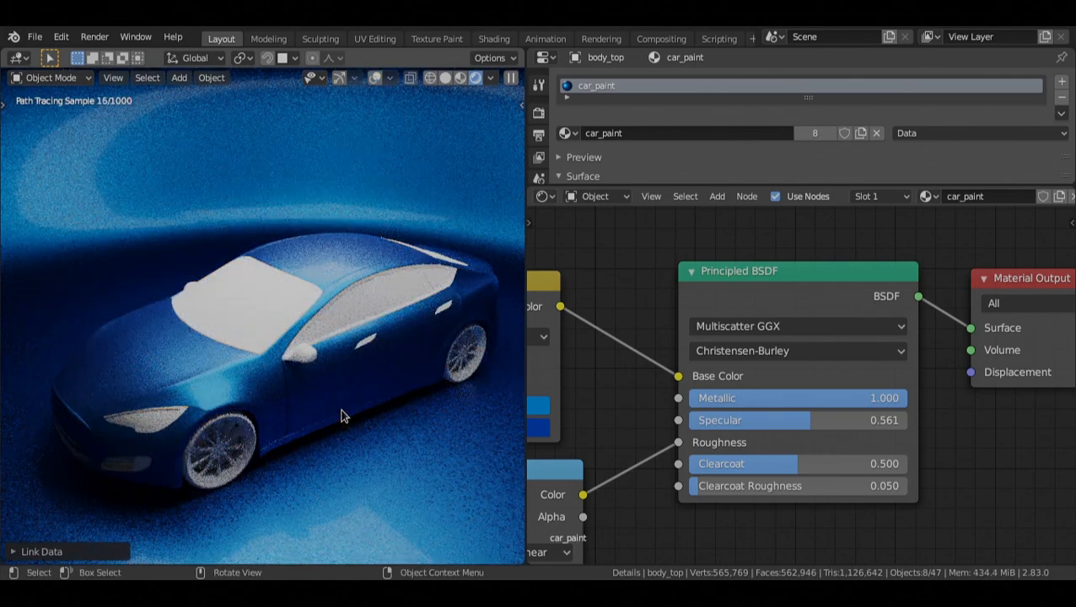
{"action": "scroll", "coordinate": [341, 412], "scroll_direction": "down", "scroll_amount": 5}
{"action": "left_click_drag", "start_coordinate": [342, 409], "coordinate": [357, 432], "text": "alt"}
{"action": "scroll", "coordinate": [362, 428], "scroll_direction": "down", "scroll_amount": 3}
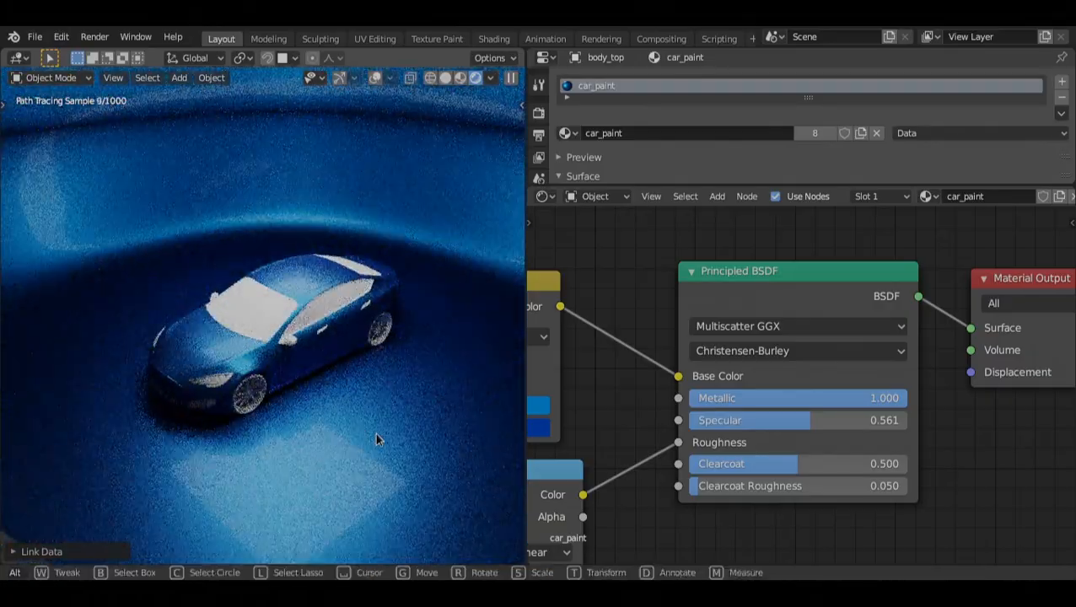
Step: Assign the backdrop material to the curved studio backdrop, Plane.003, and view the car through the camera
{"action": "left_click", "coordinate": [381, 440]}
{"action": "key", "text": "shift+alt+z"}
{"action": "scroll", "coordinate": [394, 466], "scroll_direction": "down", "scroll_amount": 2}
{"action": "left_click_drag", "start_coordinate": [394, 466], "coordinate": [491, 422], "text": "alt"}
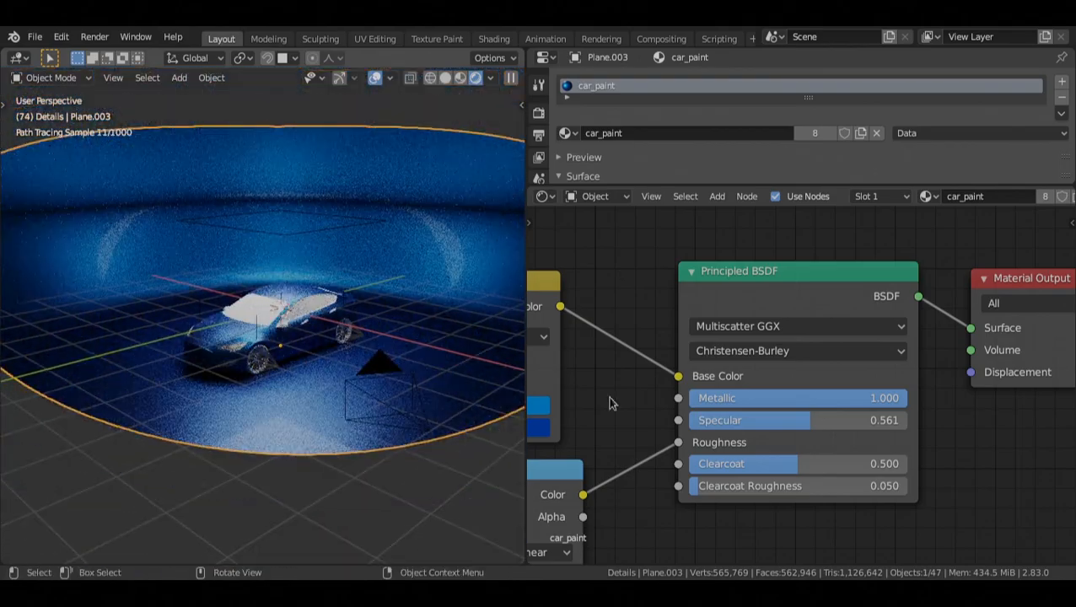
{"action": "middle_click_drag", "start_coordinate": [253, 272], "coordinate": [501, 279]}
{"action": "left_click", "coordinate": [565, 132]}
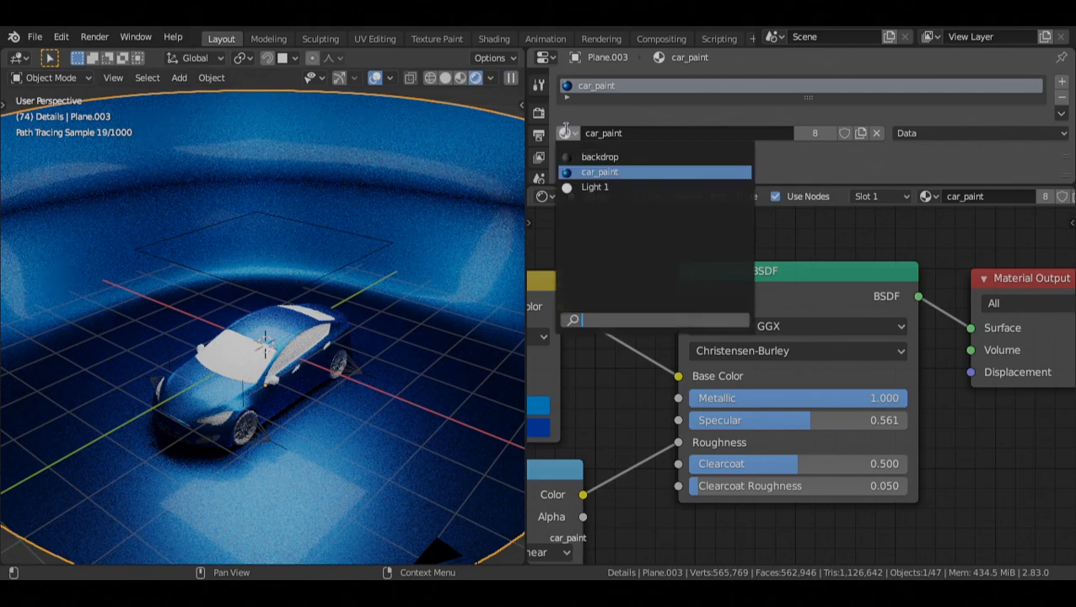
{"action": "left_click", "coordinate": [590, 157]}
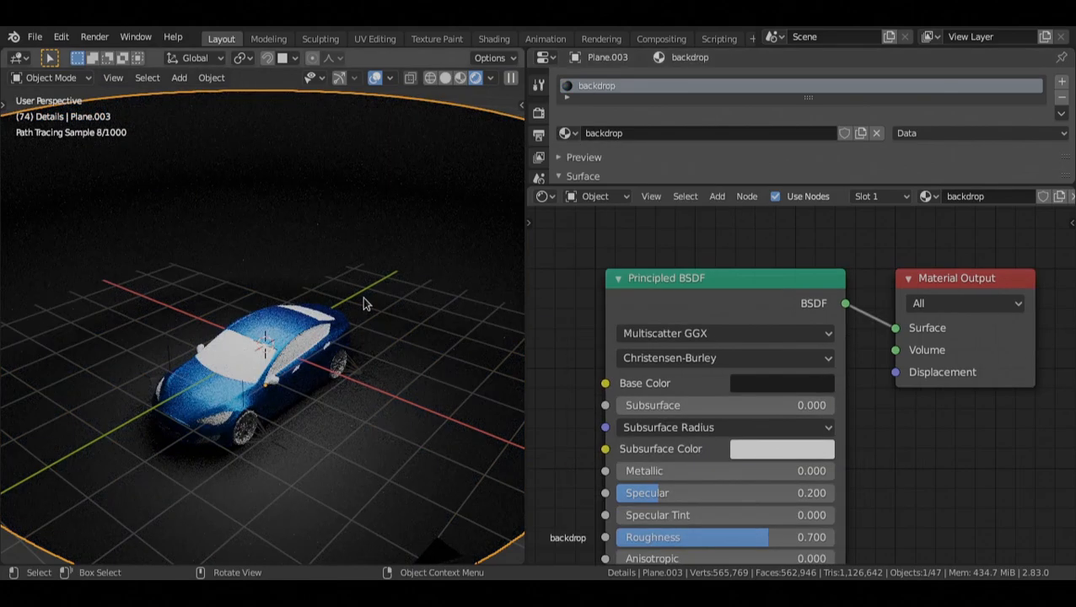
{"action": "mouse_move", "coordinate": [394, 324]}
{"action": "middle_mouse_down"}
{"action": "mouse_move", "coordinate": [326, 301]}
{"action": "mouse_move", "coordinate": [379, 247]}
{"action": "mouse_move", "coordinate": [371, 277]}
{"action": "middle_mouse_up"}
{"action": "key", "text": "alt+shift+z"}
{"action": "key", "text": "KP_0"}
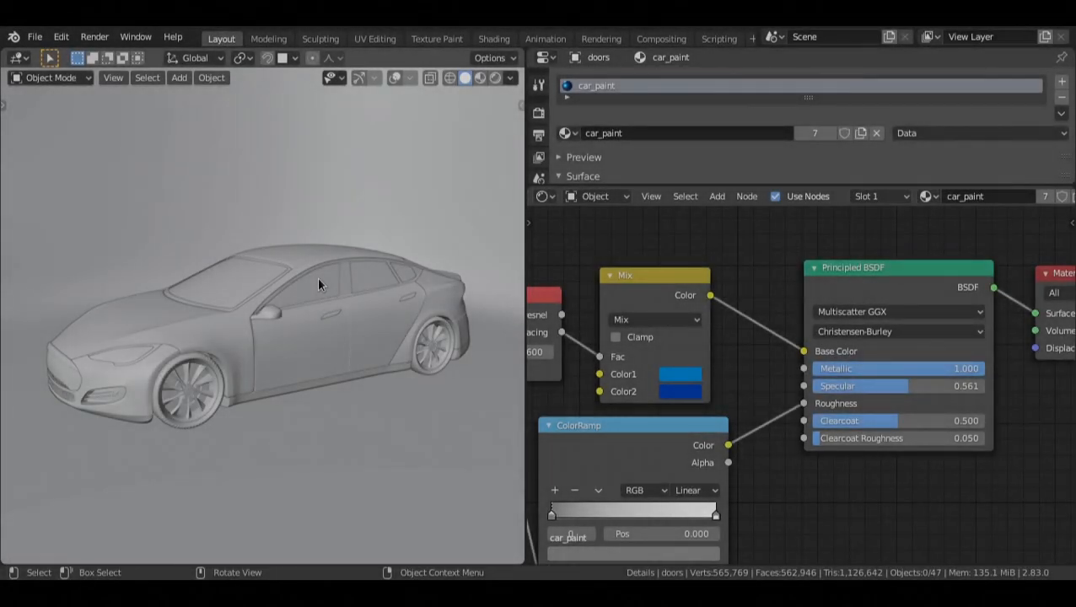
Step: Set the main viewport to top view with overlays, widen it, and turn the shader editor into a 3D Viewport
{"action": "key", "text": "shift+alt+z"}
{"action": "middle_click_drag", "start_coordinate": [317, 276], "coordinate": [281, 302]}
{"action": "key", "text": "KP_7"}
{"action": "middle_click_drag", "start_coordinate": [372, 188], "coordinate": [372, 230], "text": "shift"}
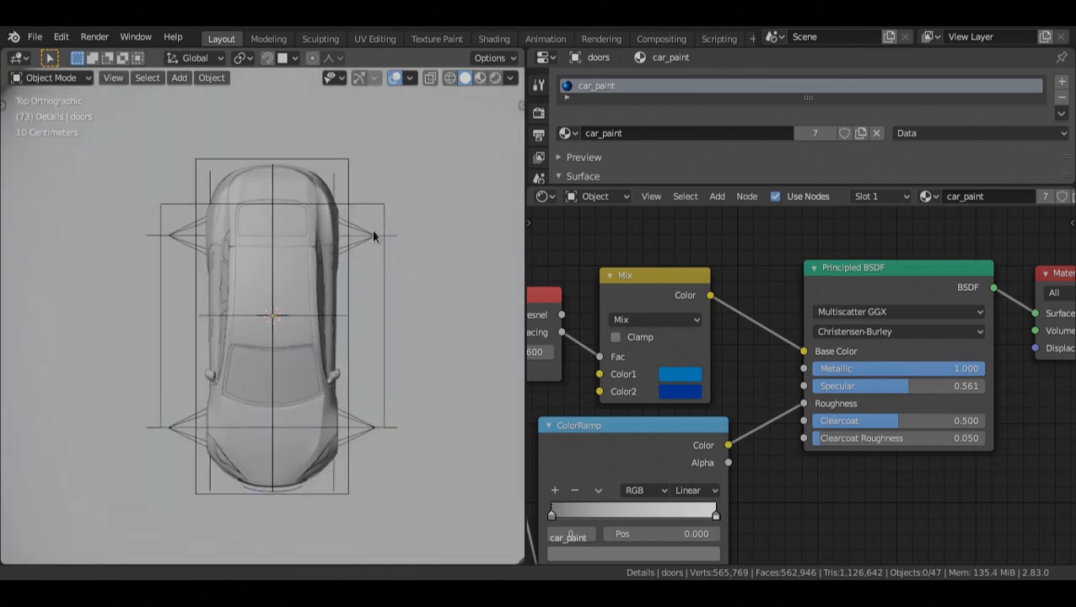
{"action": "left_click_drag", "start_coordinate": [526, 205], "coordinate": [663, 205]}
{"action": "left_click", "coordinate": [679, 196]}
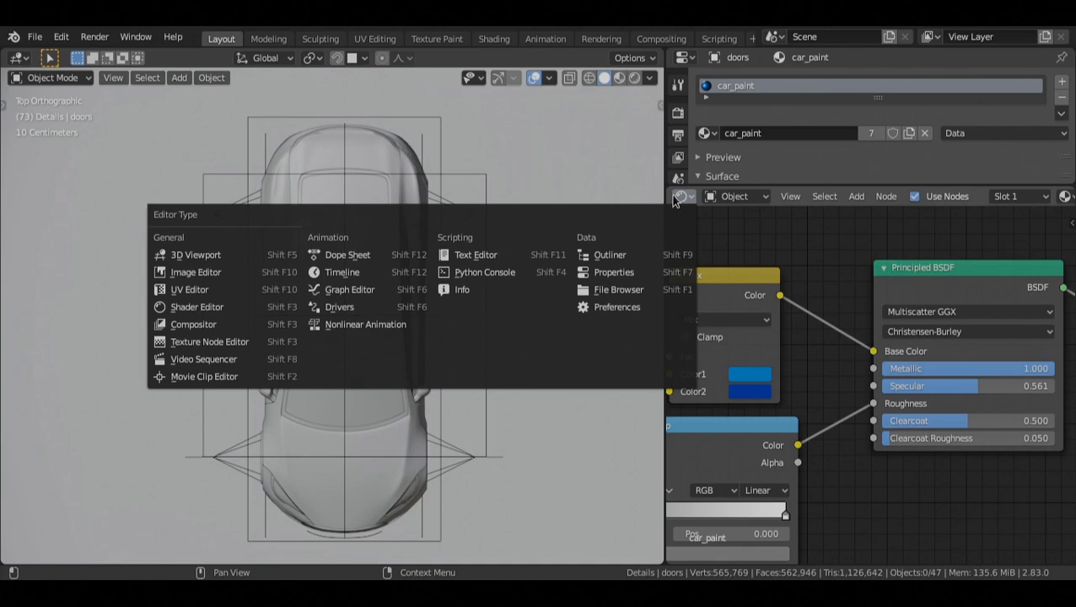
{"action": "left_click", "coordinate": [247, 258]}
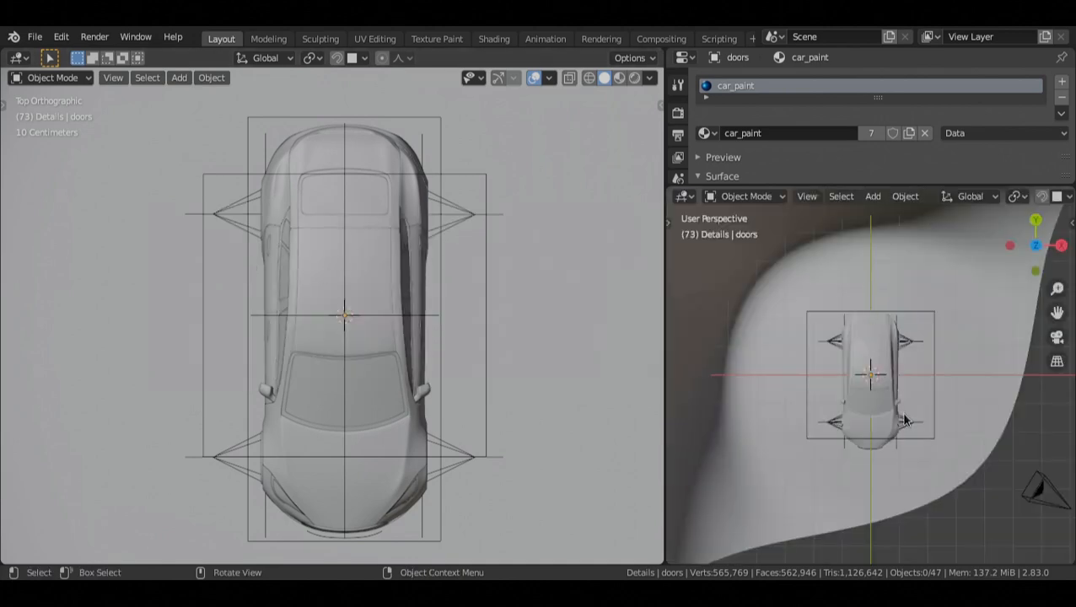
Step: Show the second viewport in Rendered shading from the camera and enlarge the material properties area above it
{"action": "middle_click_drag", "start_coordinate": [843, 354], "coordinate": [917, 469]}
{"action": "key", "text": "z"}
{"action": "left_click", "coordinate": [882, 260]}
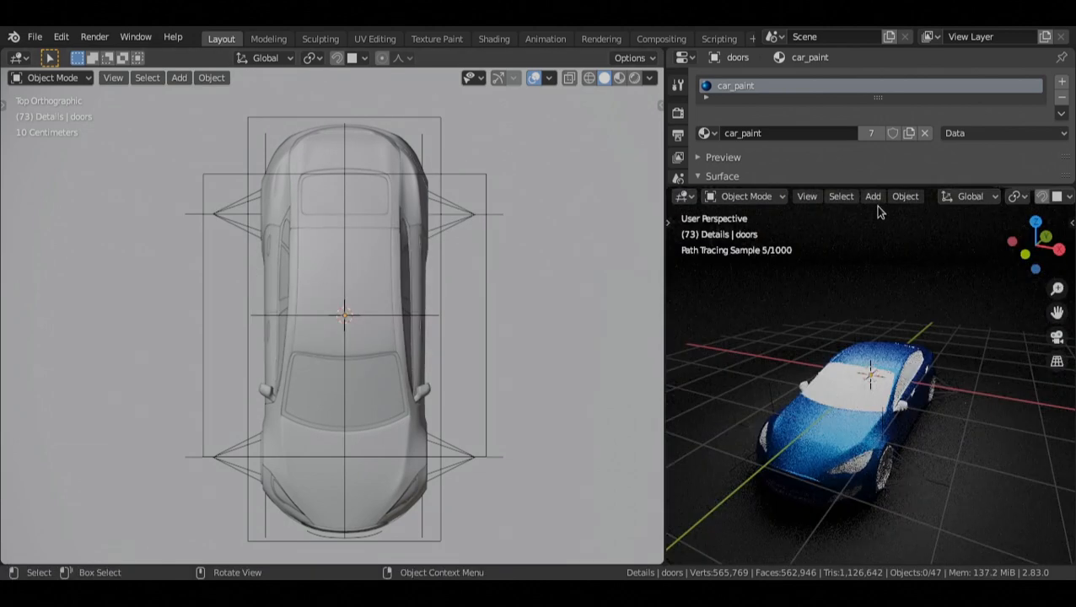
{"action": "left_click_drag", "start_coordinate": [869, 187], "coordinate": [869, 280]}
{"action": "middle_click_drag", "start_coordinate": [934, 442], "coordinate": [914, 424]}
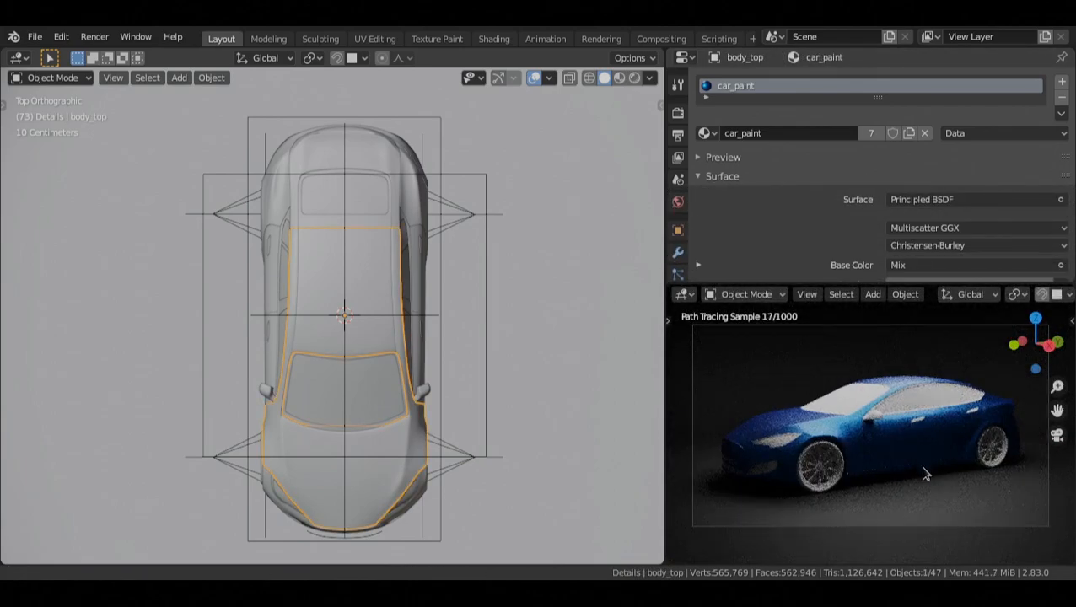
Step: Extrude the rear edge of the overhead light plane, Plane.001, backward along the global Y axis
{"action": "middle_click_drag", "start_coordinate": [278, 202], "coordinate": [381, 229]}
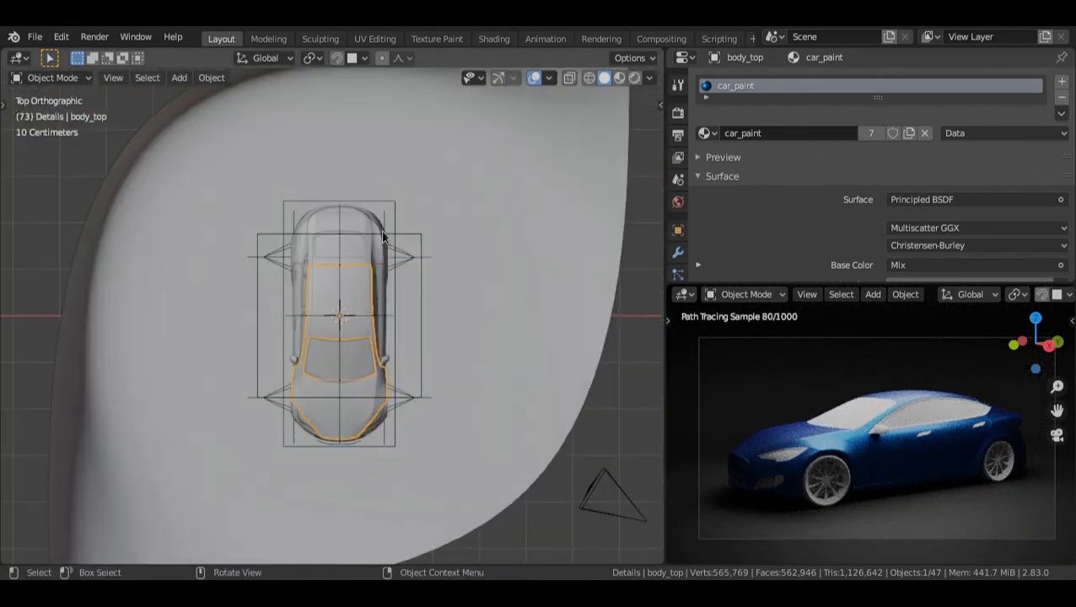
{"action": "left_click", "coordinate": [381, 229]}
{"action": "scroll", "coordinate": [384, 257], "scroll_direction": "up", "scroll_amount": 2}
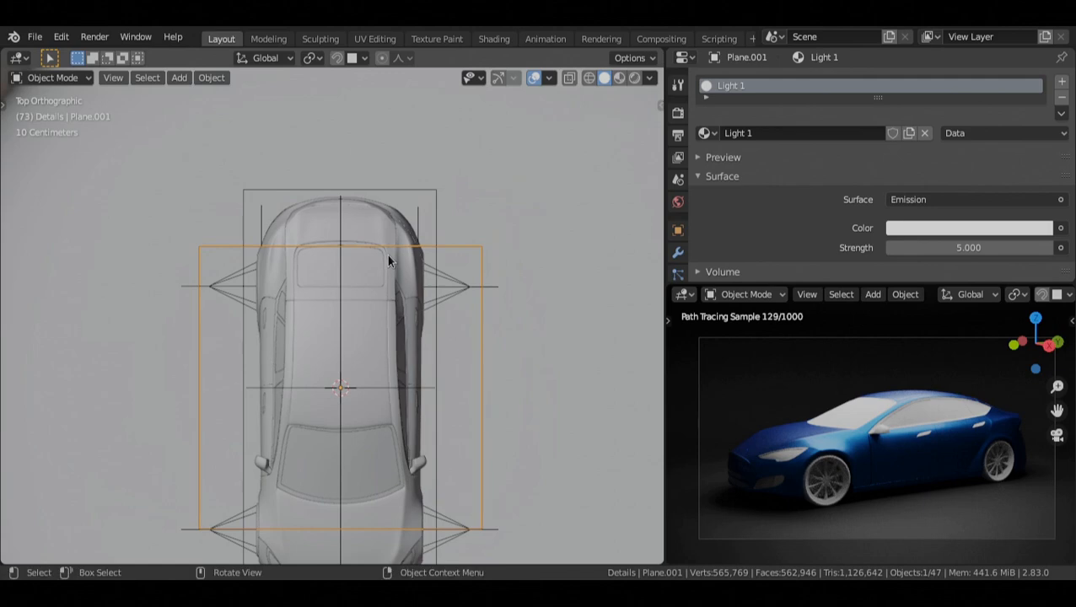
{"action": "key", "text": "Tab"}
{"action": "key", "text": "2"}
{"action": "middle_click_drag", "start_coordinate": [395, 290], "coordinate": [395, 320], "text": "shift"}
{"action": "left_click", "coordinate": [395, 320]}
{"action": "middle_click_drag", "start_coordinate": [440, 204], "coordinate": [434, 292], "text": "shift"}
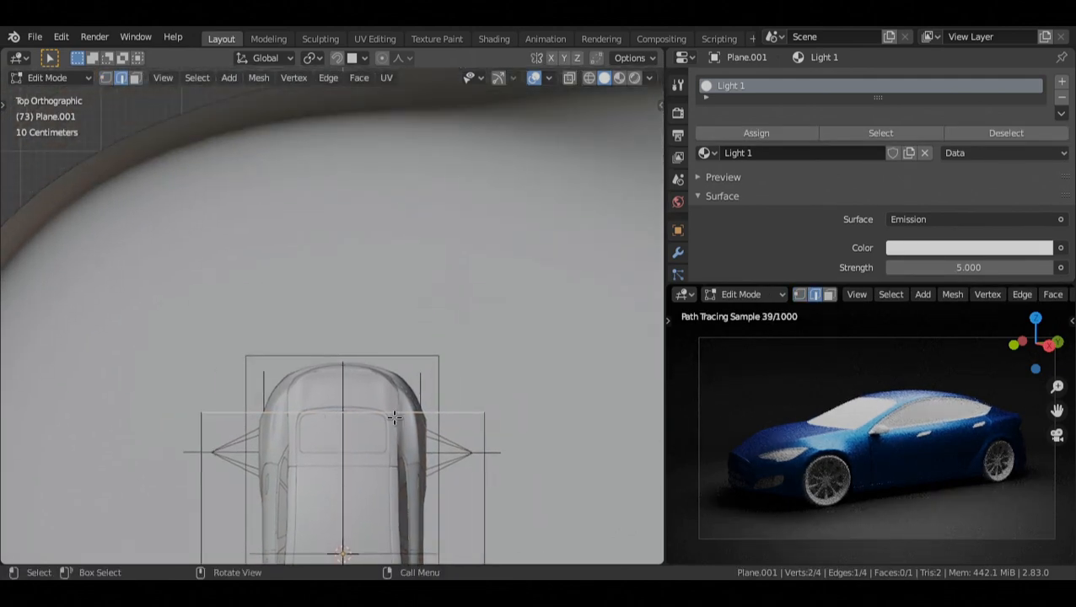
{"action": "key", "text": "e"}
{"action": "key", "text": "y"}
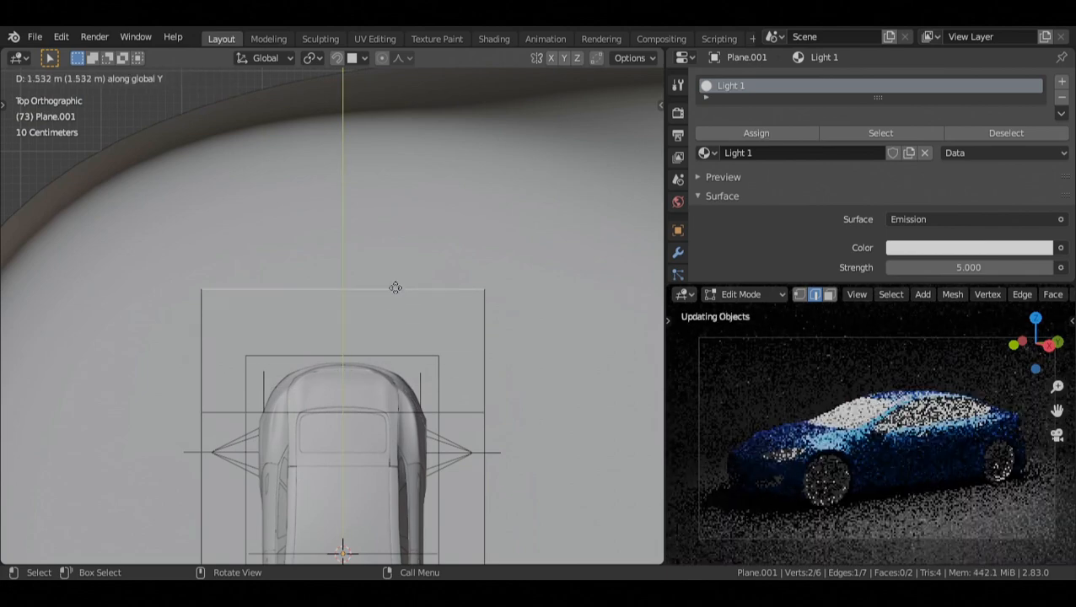
{"action": "left_click", "coordinate": [396, 281]}
Step: In side view, lower the extruded edge along Z and bring it closer to angle the light's rear section downward
{"action": "key", "text": "KP_3"}
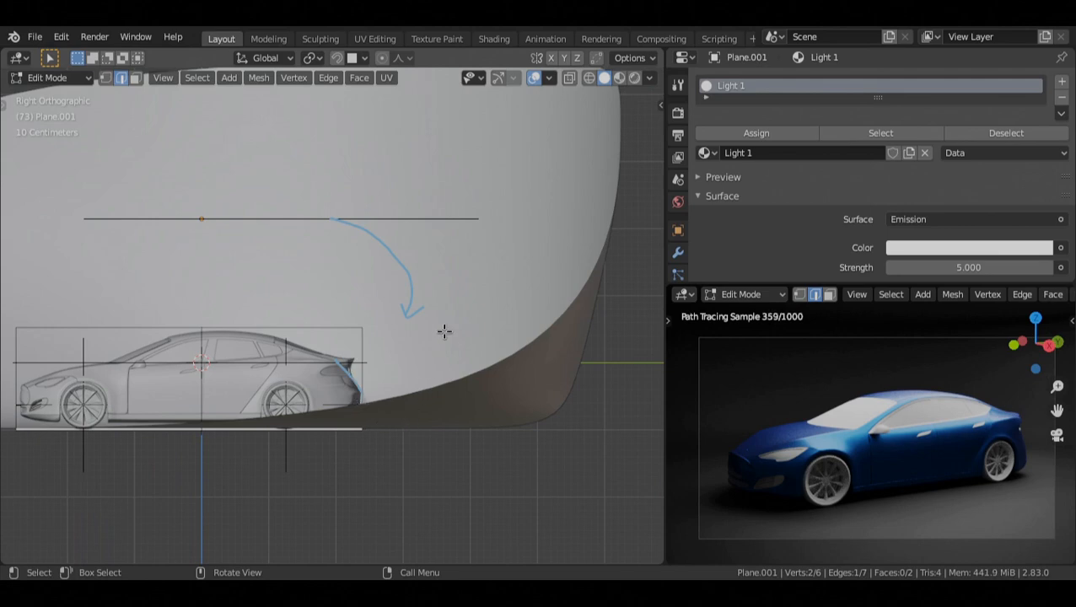
{"action": "key", "text": "g"}
{"action": "key", "text": "z"}
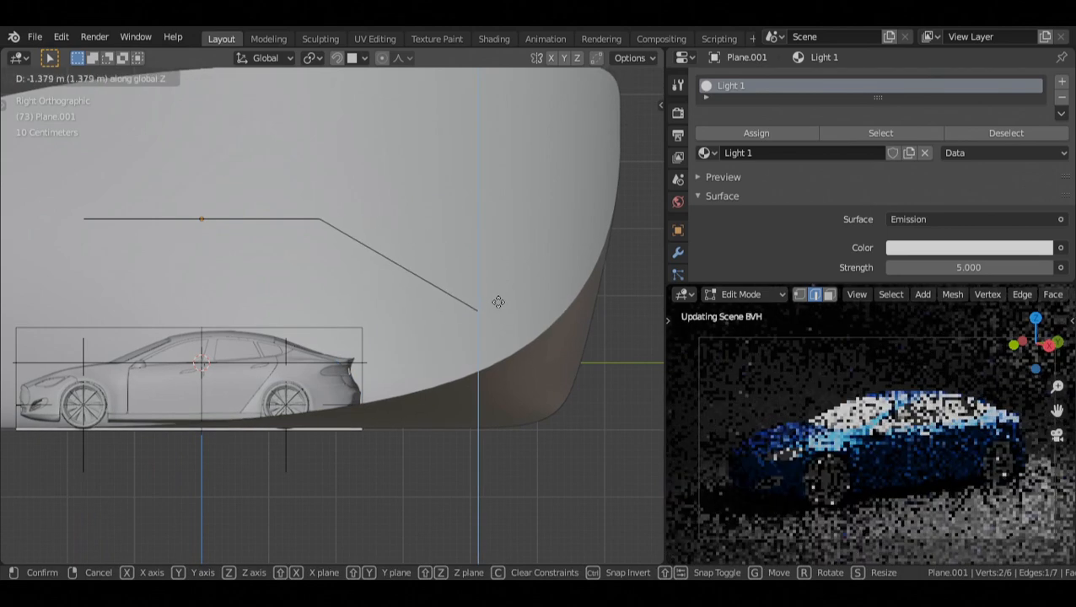
{"action": "left_click", "coordinate": [492, 278]}
{"action": "key", "text": "g"}
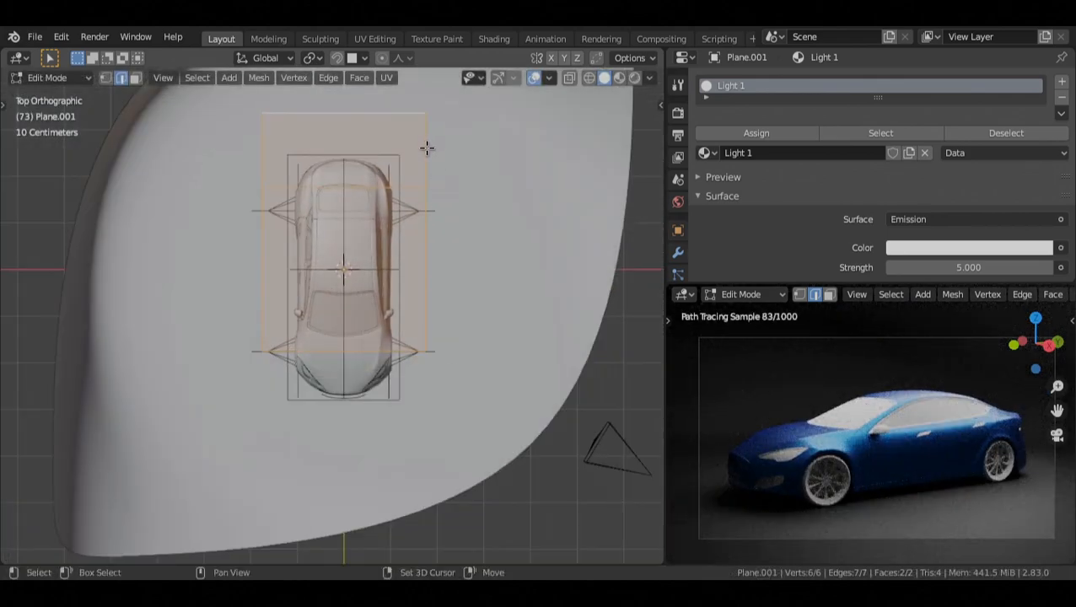
Step: Duplicate the whole light mesh about 4.9 m toward the front of the car and rotate the copy upright in side view
{"action": "key", "text": "shift+d"}
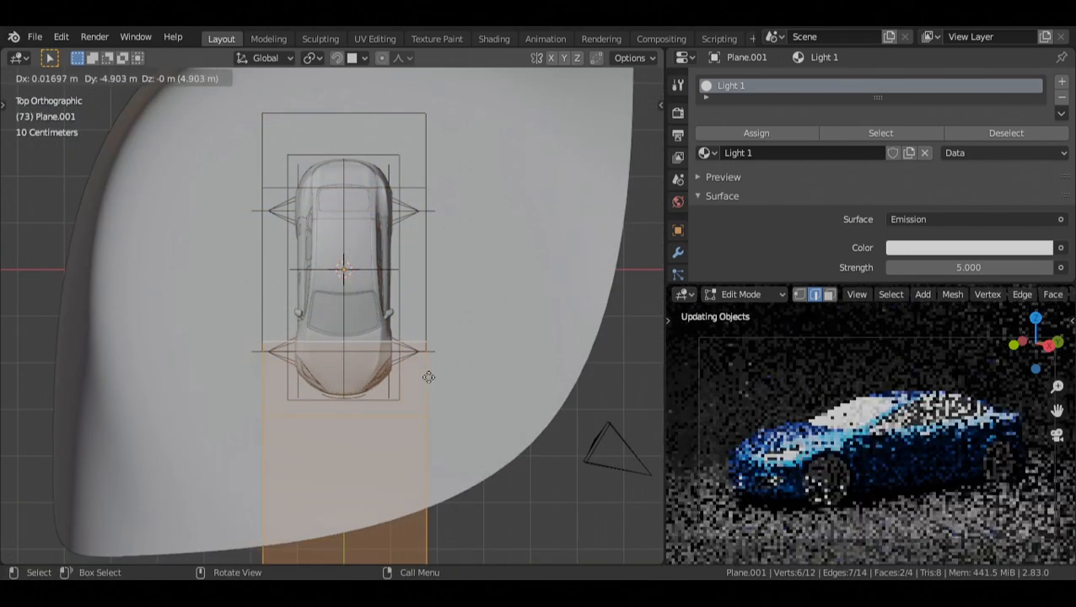
{"action": "left_click", "coordinate": [428, 358]}
{"action": "middle_click_drag", "start_coordinate": [429, 358], "coordinate": [430, 275], "text": "shift"}
{"action": "key", "text": "grave"}
{"action": "left_click", "coordinate": [472, 257]}
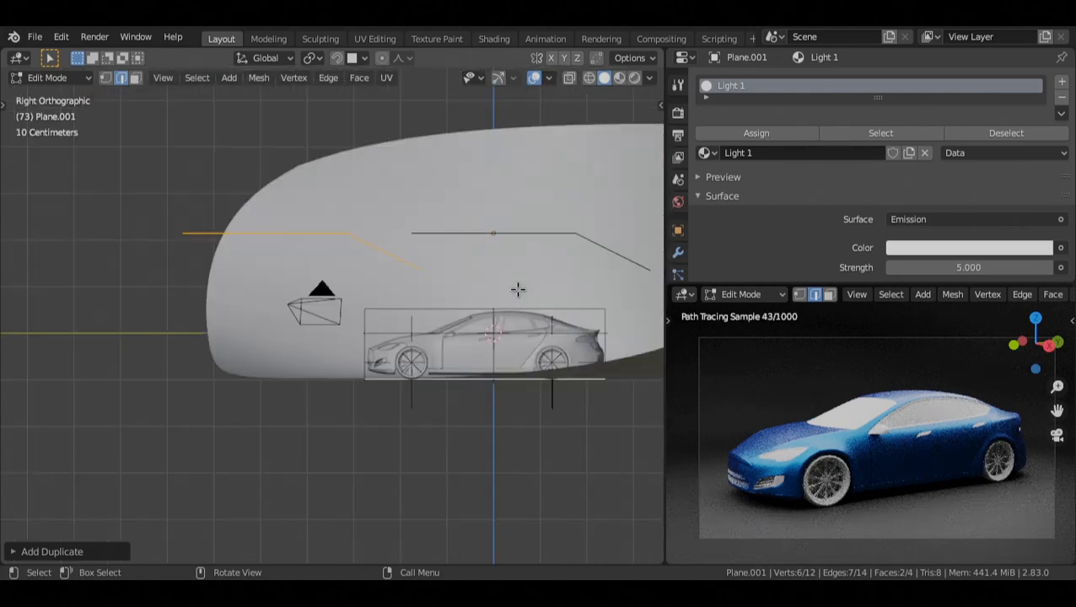
{"action": "key", "text": "r"}
Step: Delete the top edge of the duplicated front light to remove its upper section
{"action": "left_click", "coordinate": [382, 228]}
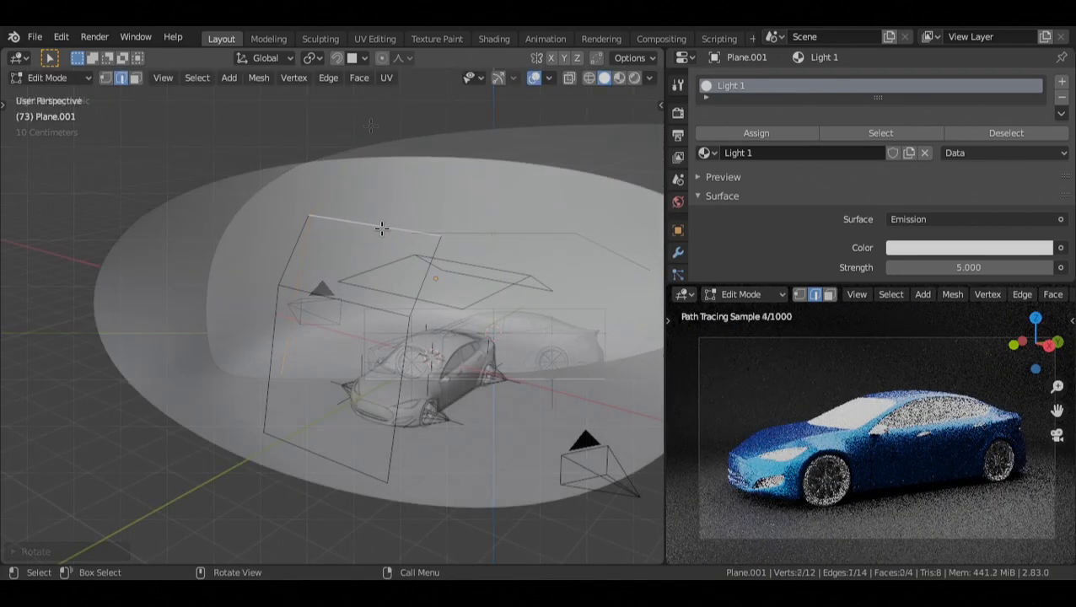
{"action": "key", "text": "x"}
{"action": "left_click", "coordinate": [394, 211]}
Step: Select the whole front light plane, move it to one side of the car's front and rotate it in top view toward the car
{"action": "key", "text": "KP_3"}
{"action": "key", "text": "l"}
{"action": "key", "text": "r"}
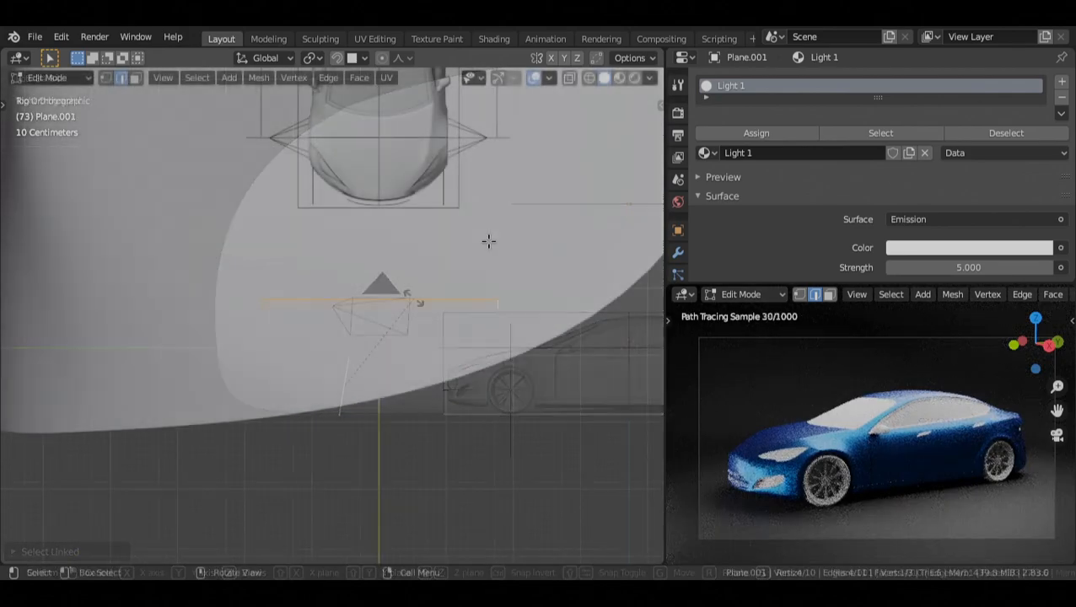
{"action": "key", "text": "g"}
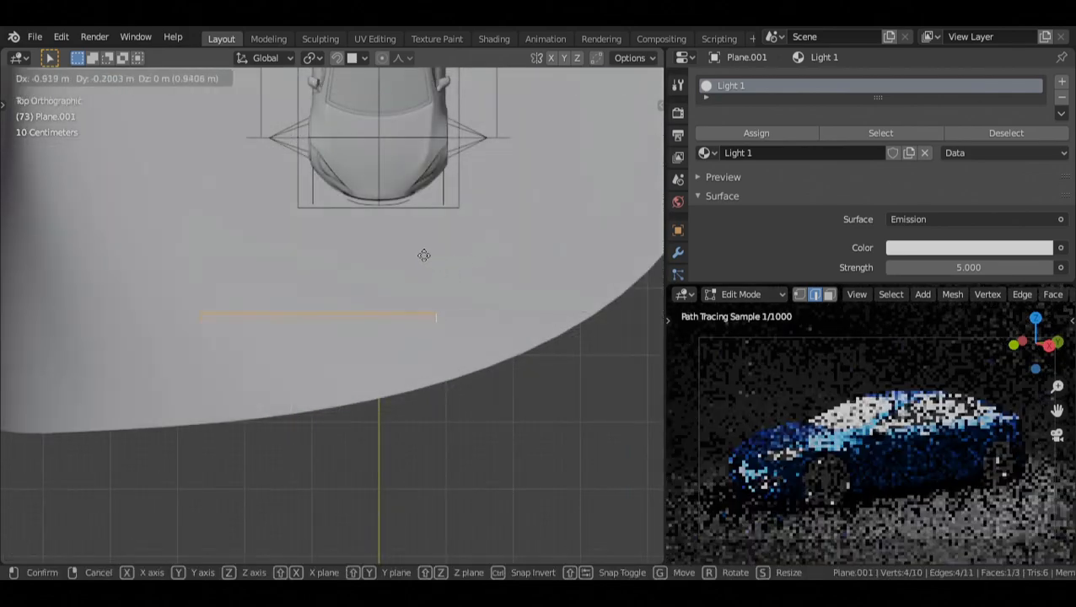
{"action": "left_click", "coordinate": [366, 238]}
{"action": "key", "text": "r"}
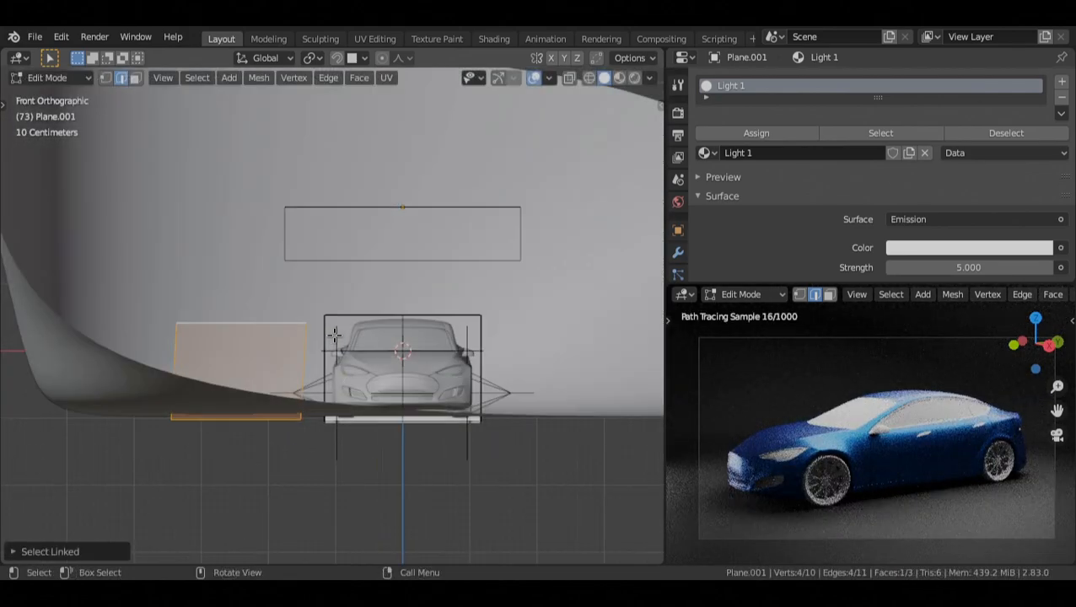
Step: Raise the angled front light along global Z by about 0.4 m
{"action": "key", "text": "g"}
{"action": "key", "text": "z"}
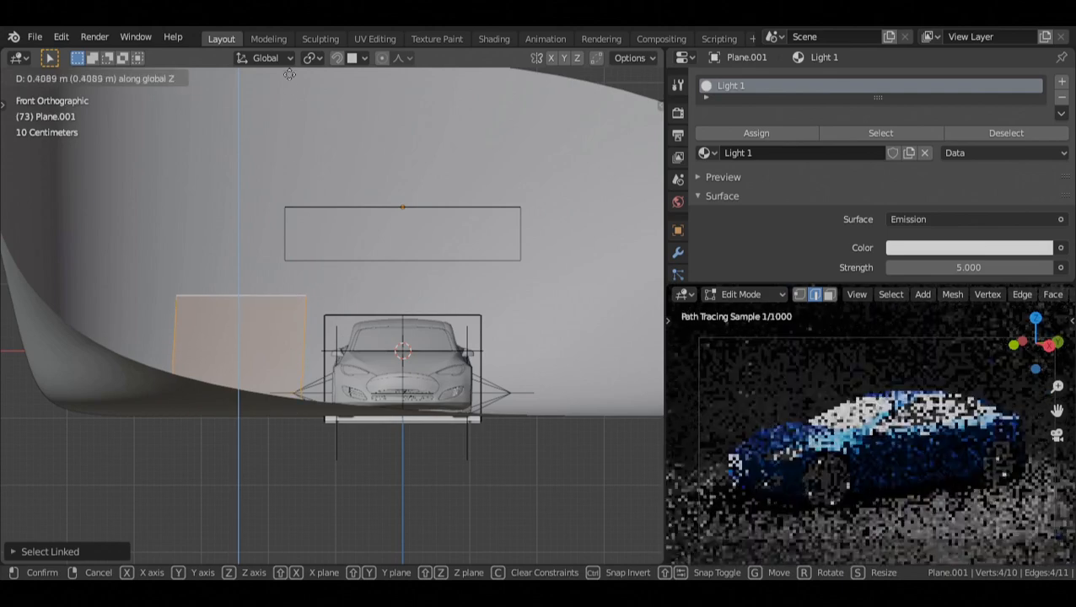
{"action": "left_click", "coordinate": [297, 438]}
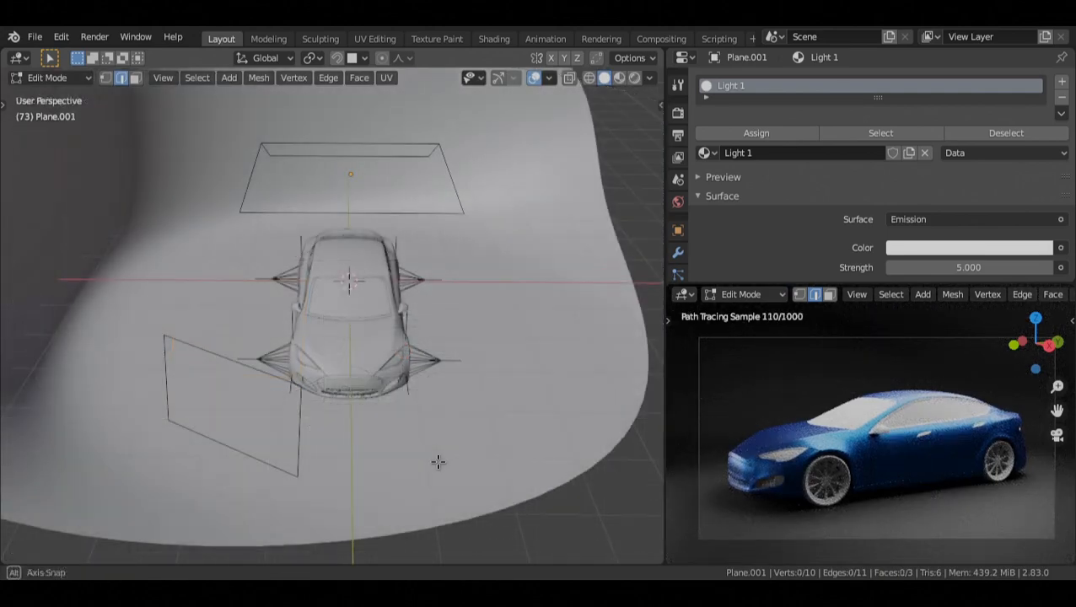
Step: Duplicate the angled front light plane and place the copy behind the car, facing its rear
{"action": "key", "text": "l"}
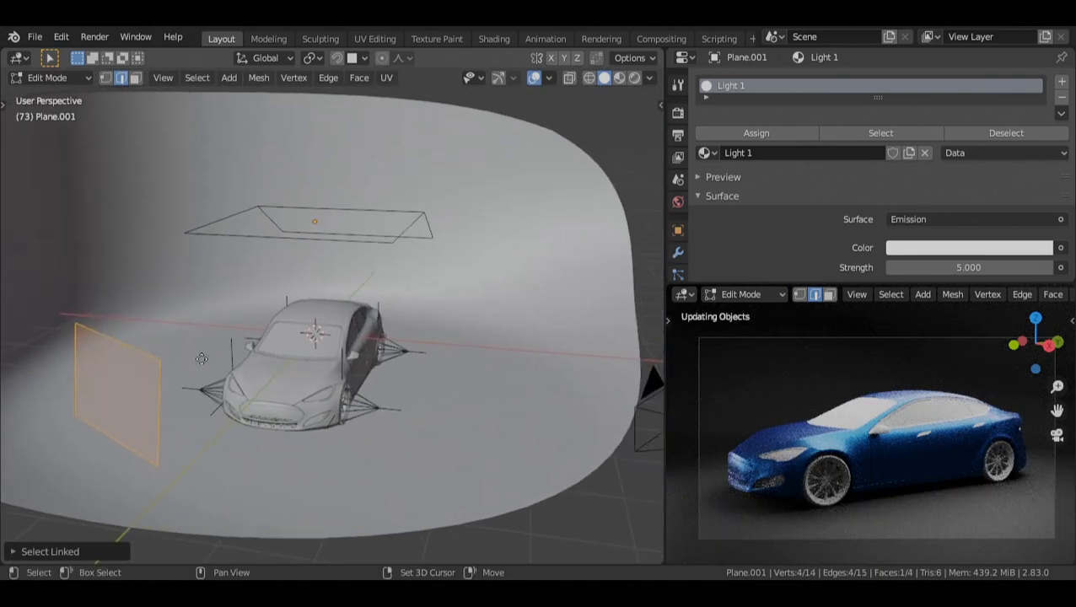
{"action": "key", "text": "shift+d"}
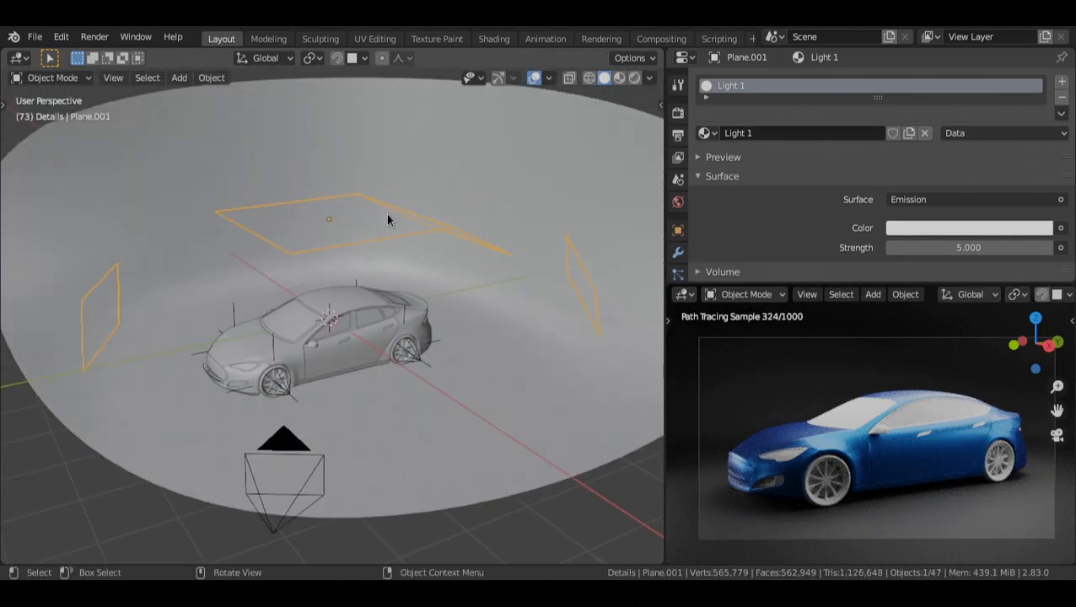
{"action": "key", "text": "g"}
{"action": "key", "text": "Escape"}
{"action": "mouse_move", "coordinate": [351, 259]}
{"action": "middle_mouse_down"}
{"action": "mouse_move", "coordinate": [276, 274]}
{"action": "mouse_move", "coordinate": [308, 347]}
{"action": "mouse_move", "coordinate": [292, 288]}
{"action": "mouse_move", "coordinate": [329, 291]}
{"action": "mouse_move", "coordinate": [347, 232]}
{"action": "mouse_move", "coordinate": [347, 254]}
{"action": "mouse_move", "coordinate": [309, 288]}
{"action": "mouse_move", "coordinate": [346, 260]}
{"action": "mouse_move", "coordinate": [428, 261]}
{"action": "mouse_move", "coordinate": [470, 243]}
{"action": "mouse_move", "coordinate": [405, 287]}
{"action": "mouse_move", "coordinate": [376, 244]}
{"action": "mouse_move", "coordinate": [363, 247]}
{"action": "middle_mouse_up"}
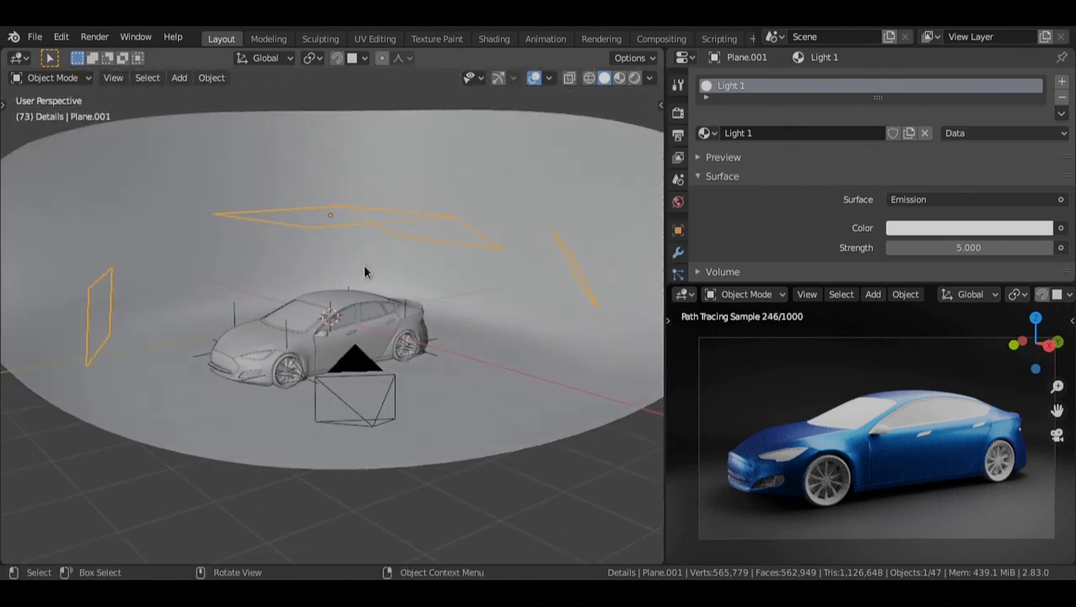
Step: Show the large viewport through the camera, select the body_top part and hide the viewport overlays
{"action": "key", "text": "KP_0"}
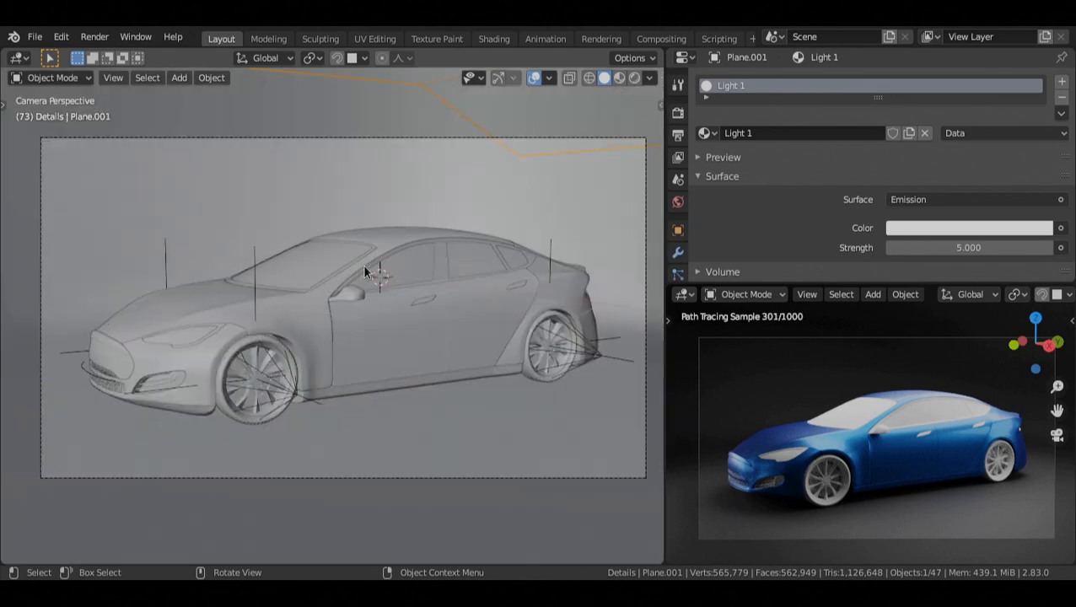
{"action": "left_click", "coordinate": [364, 271]}
{"action": "key", "text": "shift+alt+z"}
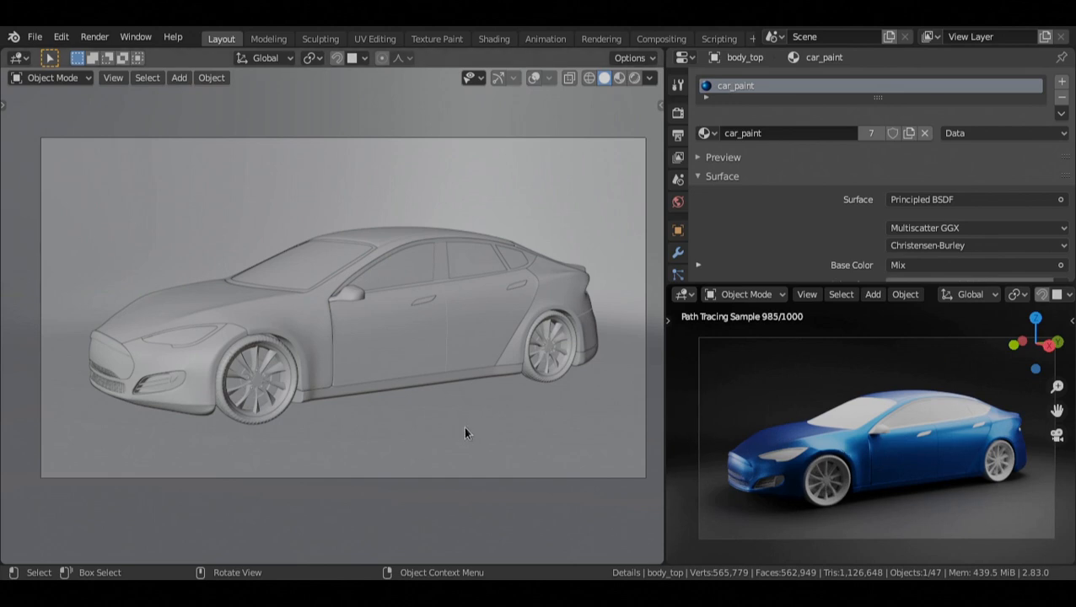
Step: Change the small render preview area to the Shader Editor and switch the camera viewport to rendered shading
{"action": "left_click", "coordinate": [683, 294]}
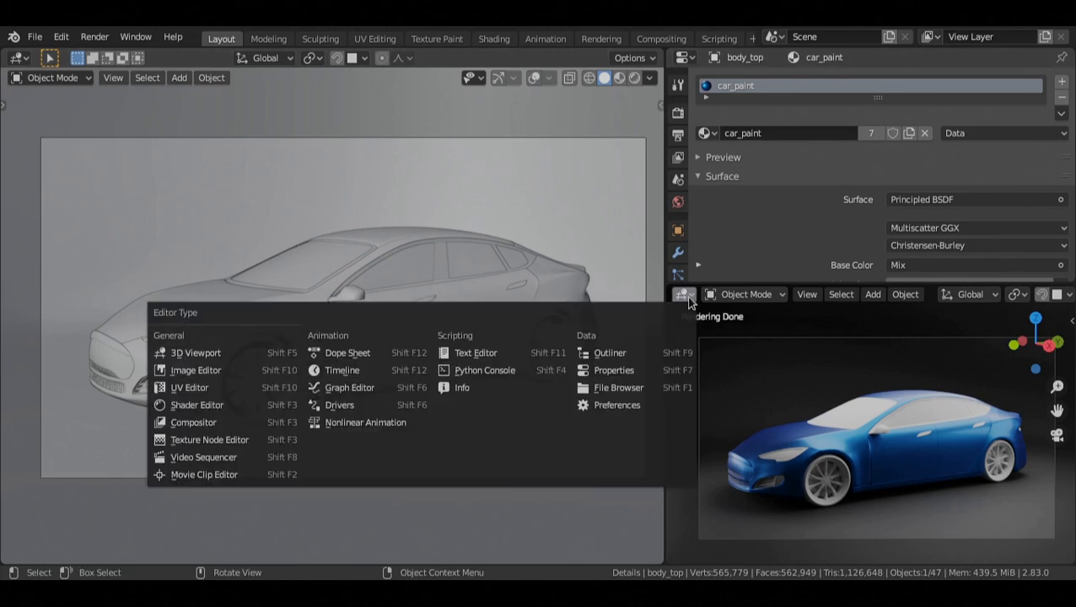
{"action": "left_click", "coordinate": [199, 407]}
{"action": "key", "text": "z"}
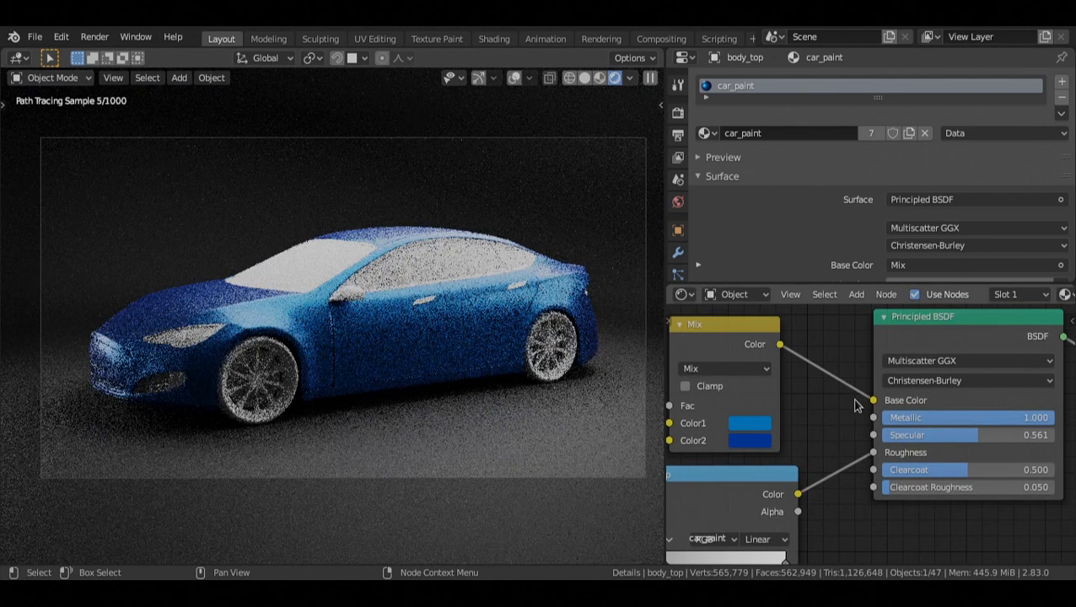
Step: Select the backdrop plane and set the Specular of its Principled BSDF to 0
{"action": "scroll", "coordinate": [860, 400], "scroll_direction": "down", "scroll_amount": 4}
{"action": "left_click", "coordinate": [473, 421]}
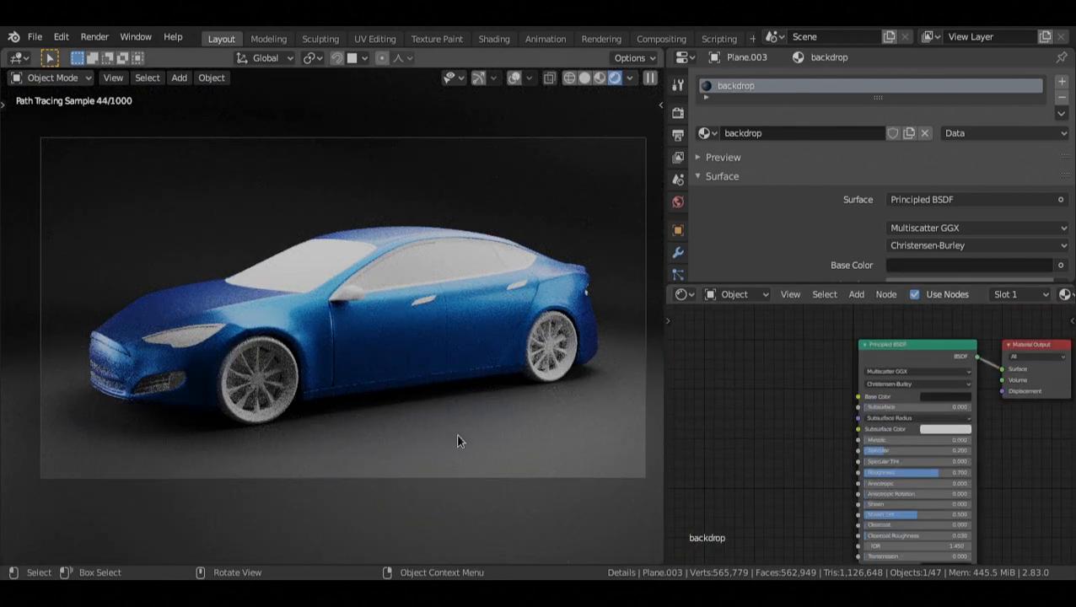
{"action": "scroll", "coordinate": [773, 442], "scroll_direction": "up", "scroll_amount": 5}
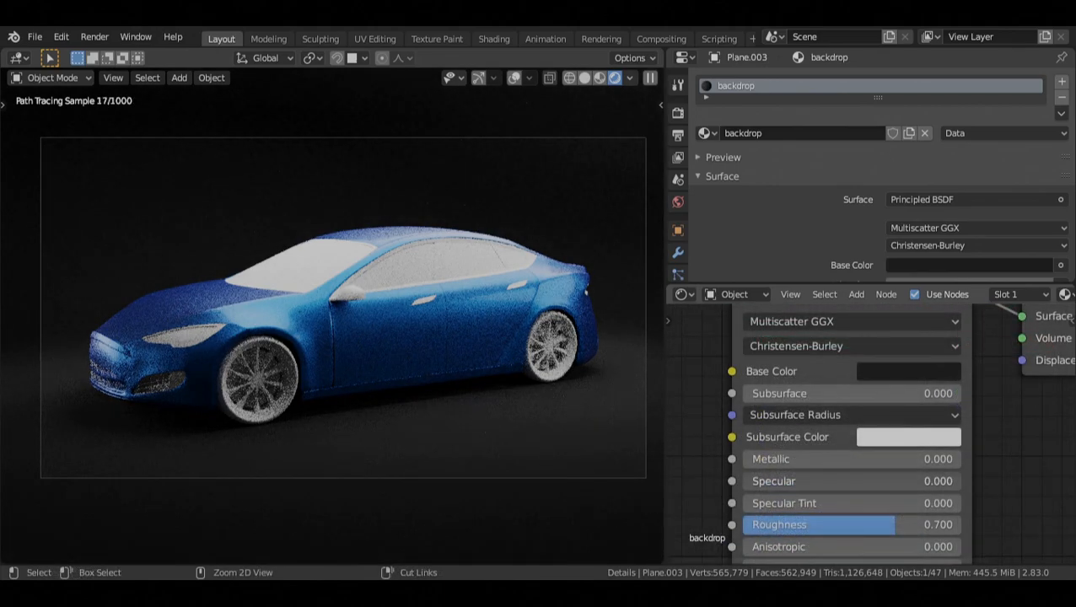
Step: Set the backdrop material's specular to 0.100 and roughness to 0.500, and darken its base color slightly
{"action": "left_click_drag", "start_coordinate": [745, 481], "coordinate": [763, 481]}
{"action": "left_click_drag", "start_coordinate": [856, 524], "coordinate": [812, 524]}
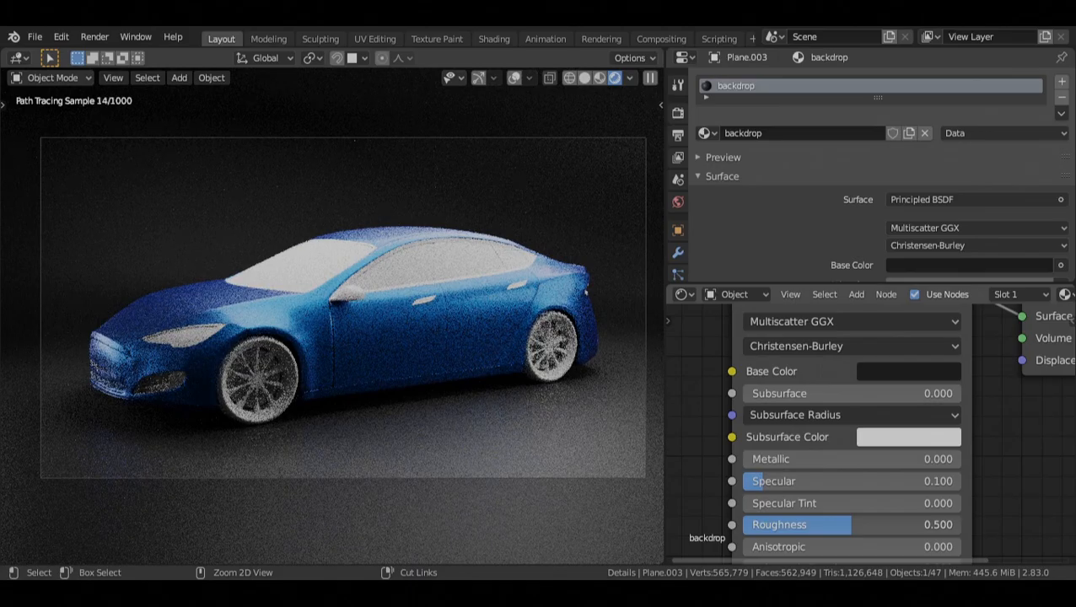
{"action": "left_click", "coordinate": [873, 374]}
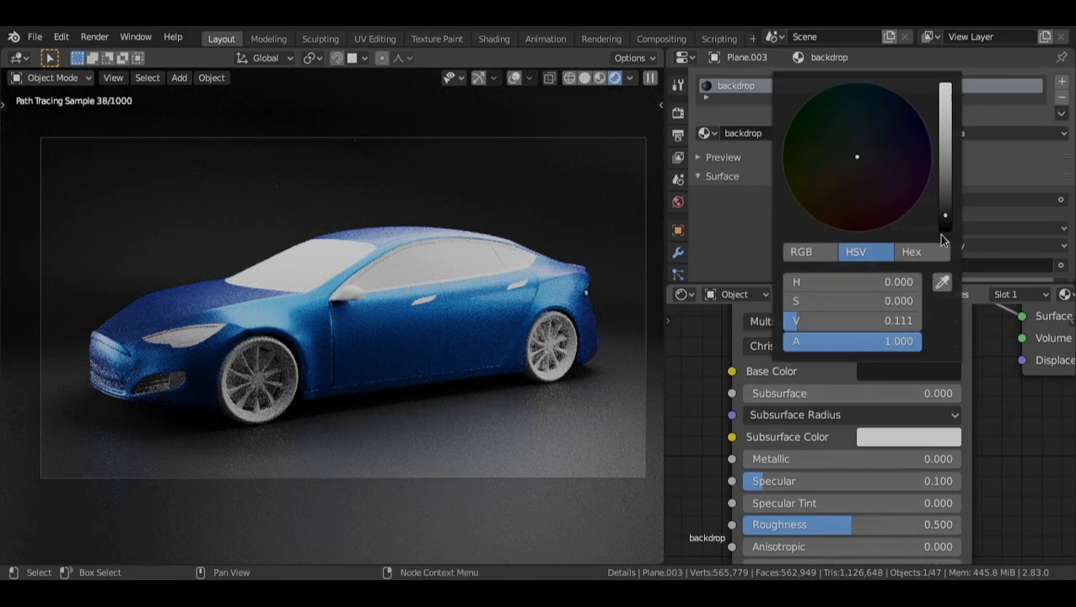
{"action": "left_click_drag", "start_coordinate": [945, 215], "coordinate": [945, 220]}
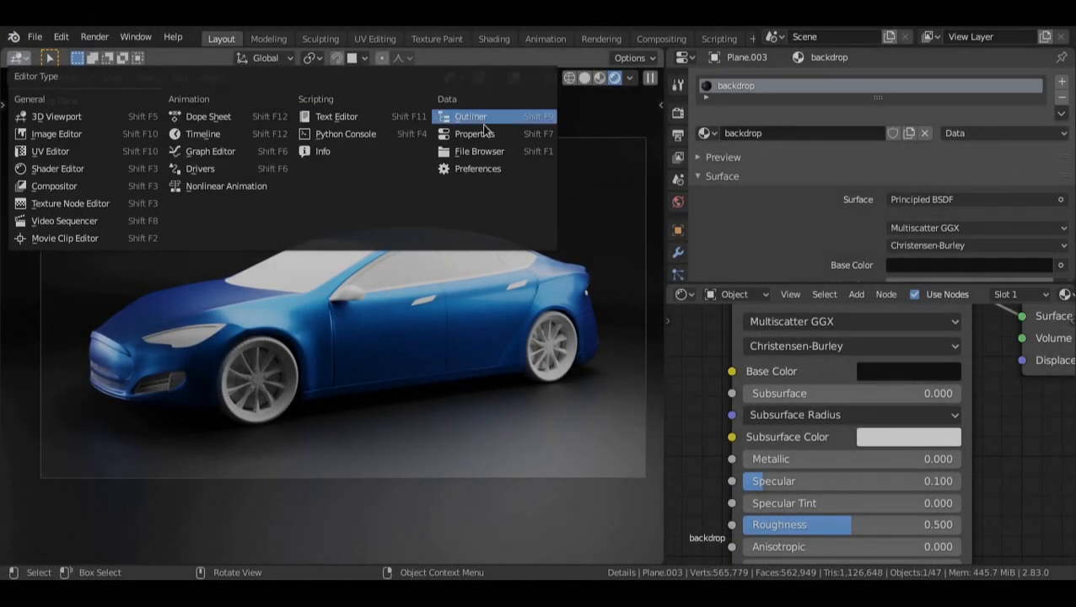
Step: Unhide the Hide Source collection in the scene hierarchy and expand it down to the objects under Wheel_Control
{"action": "left_click", "coordinate": [472, 118]}
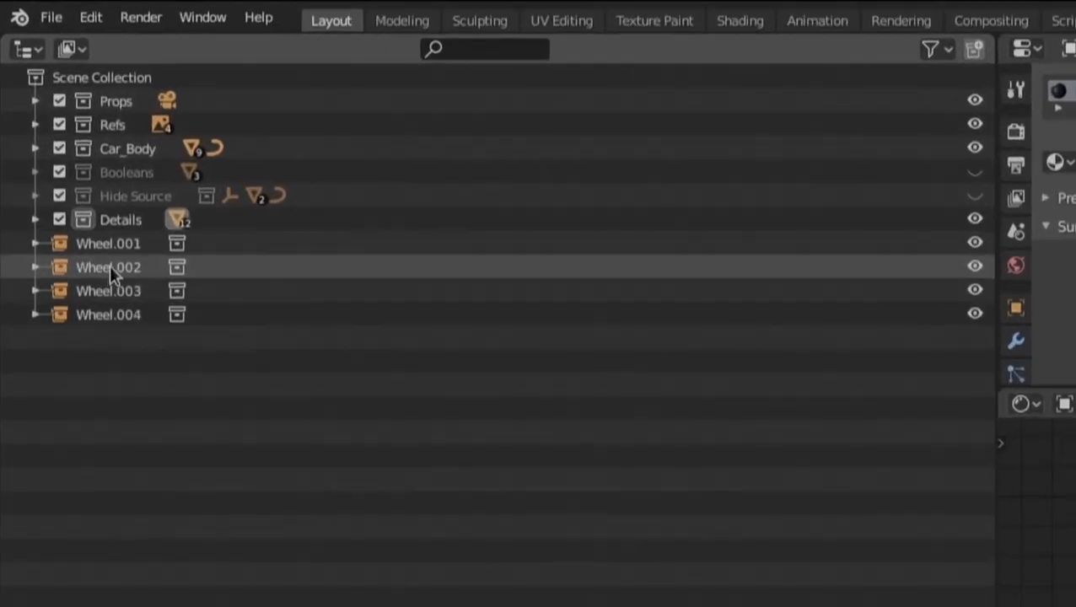
{"action": "left_click", "coordinate": [113, 245]}
{"action": "left_click", "coordinate": [110, 314], "text": "shift"}
{"action": "left_click", "coordinate": [139, 359]}
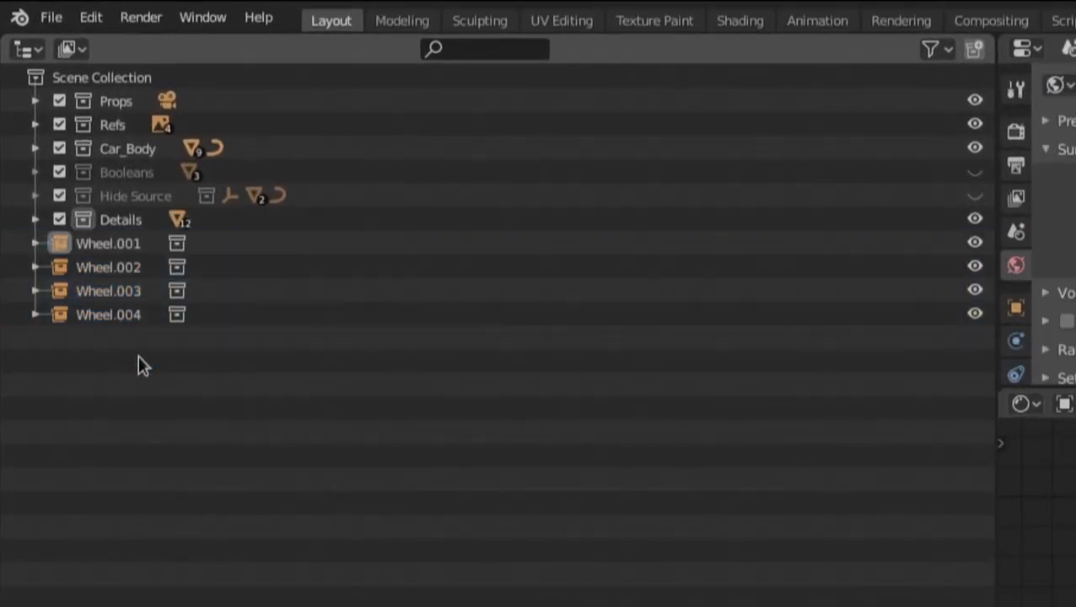
{"action": "left_click", "coordinate": [34, 196]}
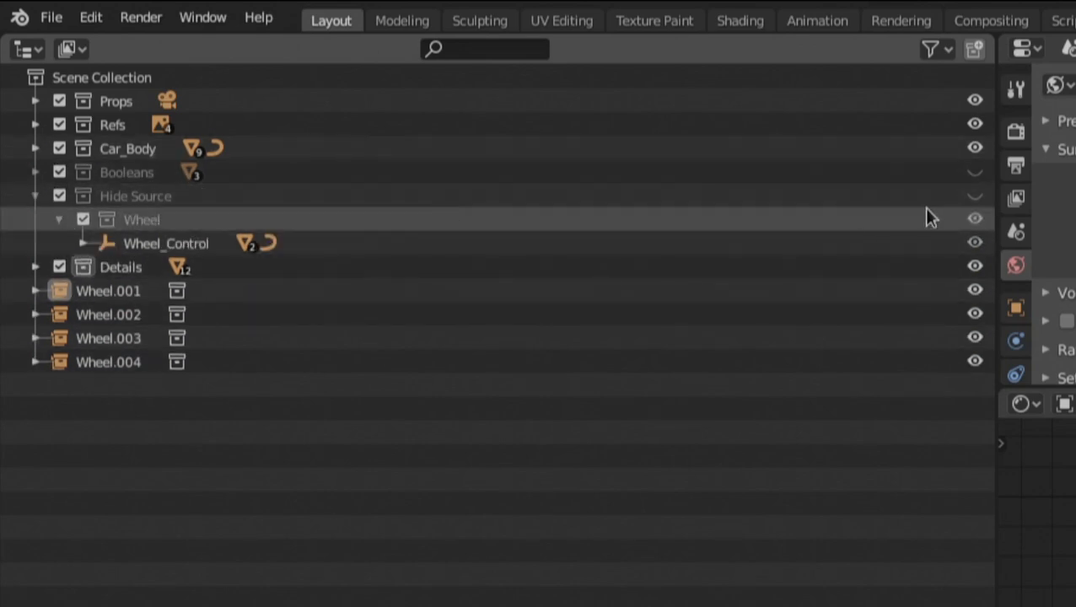
{"action": "left_click", "coordinate": [975, 197]}
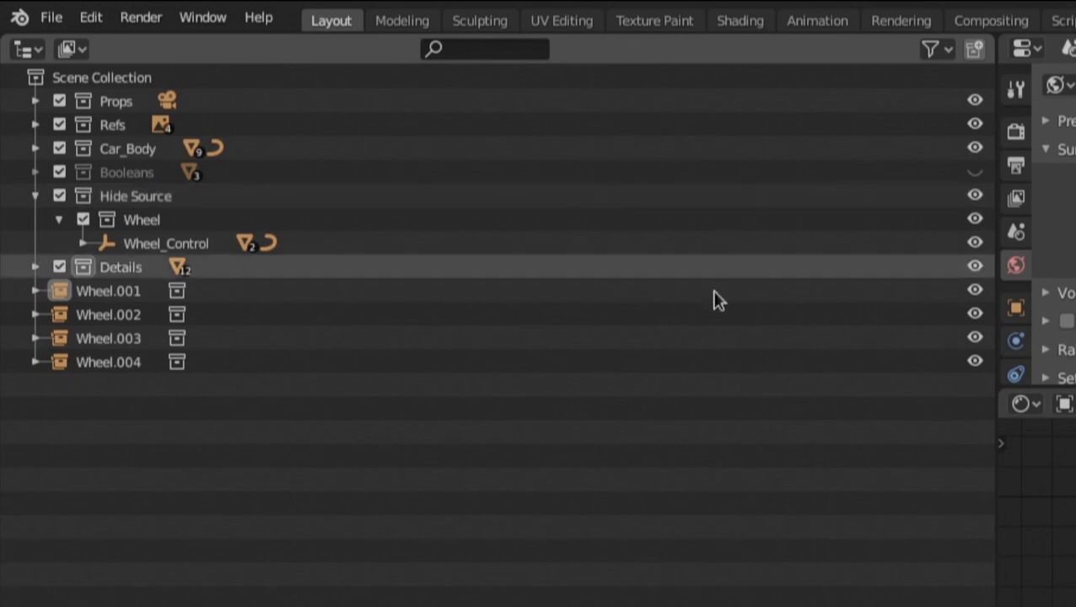
{"action": "left_click", "coordinate": [82, 243]}
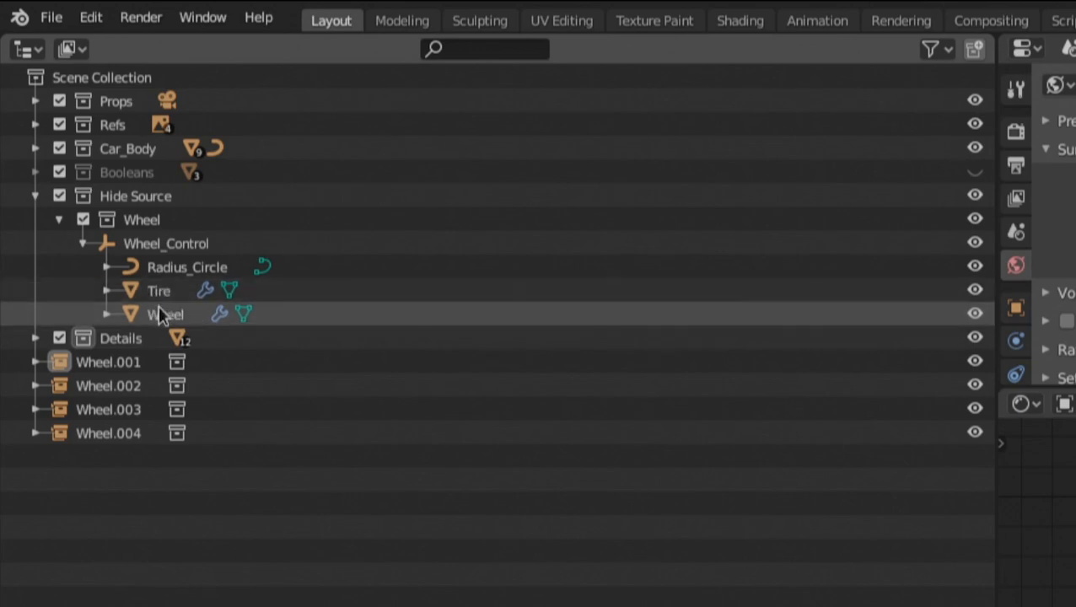
Step: Select the source Wheel mesh under Wheel_Control and return to the 3D view
{"action": "left_click", "coordinate": [169, 314]}
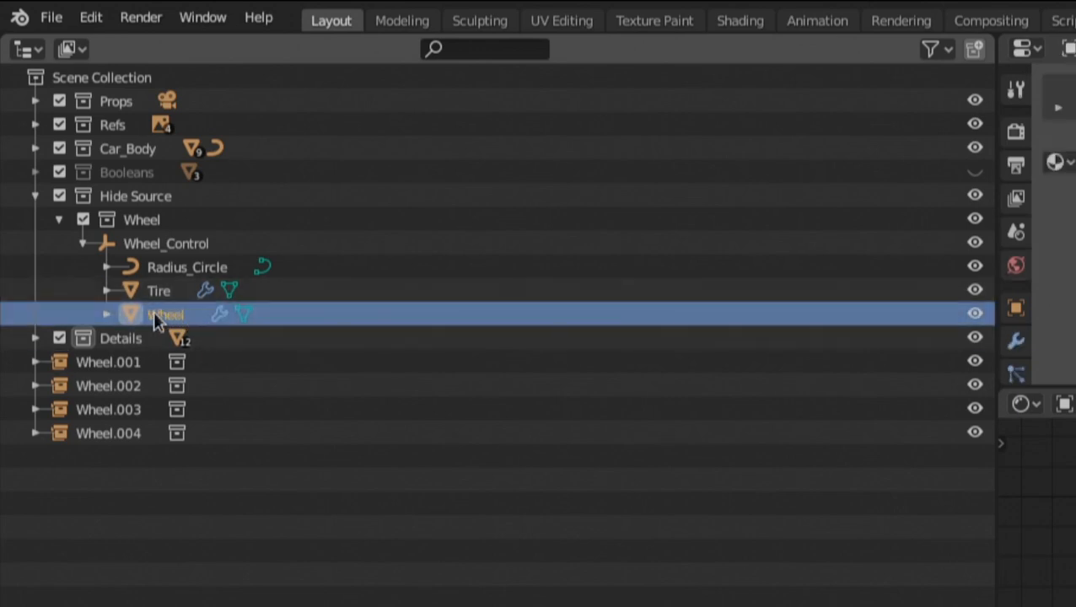
{"action": "left_click", "coordinate": [40, 49]}
{"action": "left_click", "coordinate": [76, 135]}
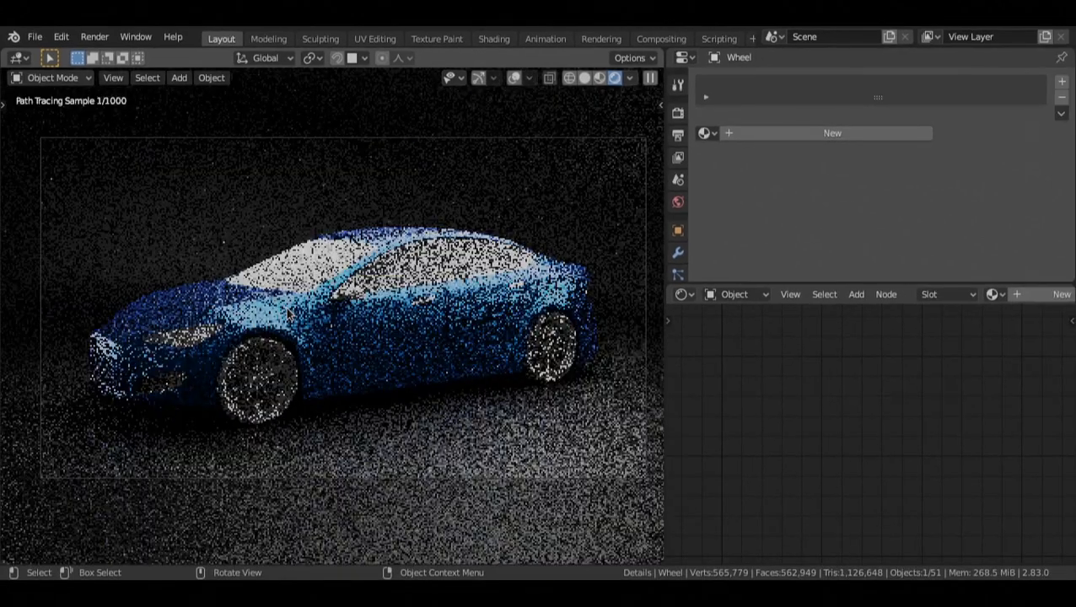
Step: Add the backdrop, the area lights and the camera to the wheel selection and isolate them in local view
{"action": "key", "text": "KP_0"}
{"action": "key", "text": "z"}
{"action": "left_click", "coordinate": [496, 334]}
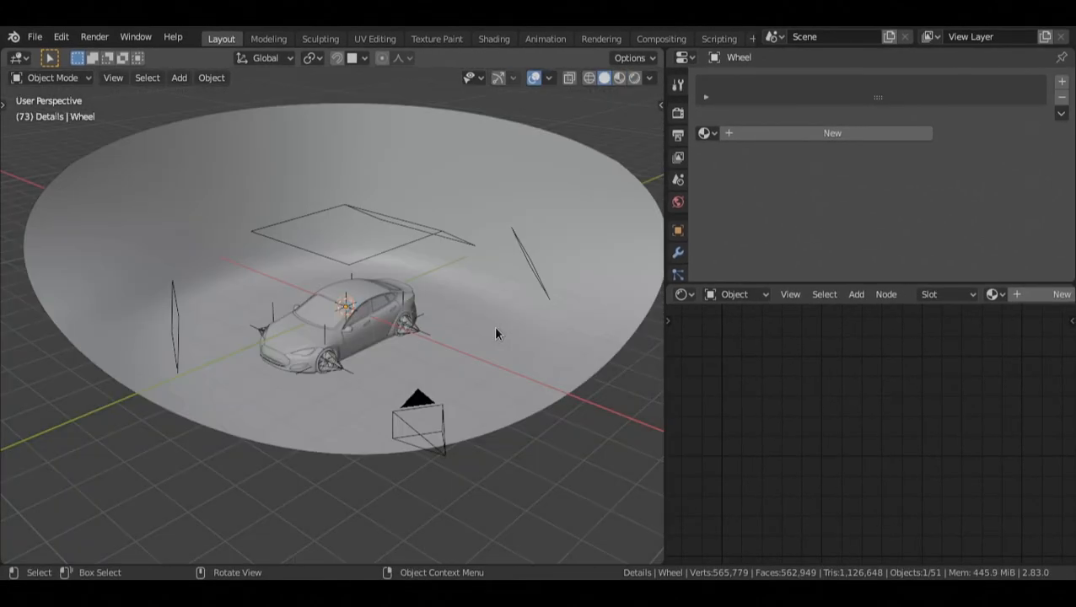
{"action": "scroll", "coordinate": [404, 278], "scroll_direction": "up", "scroll_amount": 8}
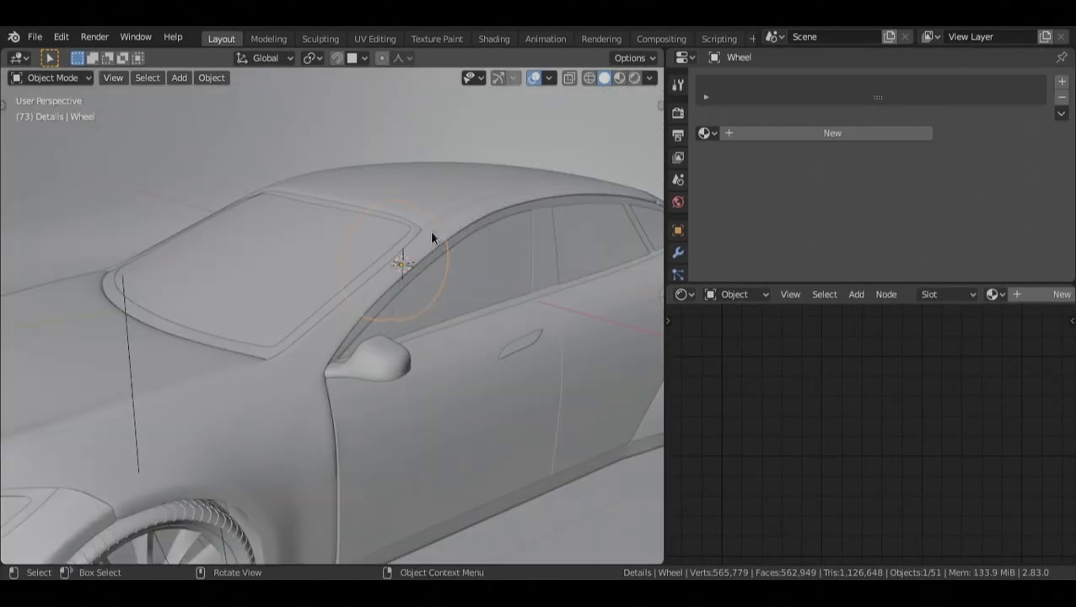
{"action": "scroll", "coordinate": [387, 243], "scroll_direction": "down", "scroll_amount": 10}
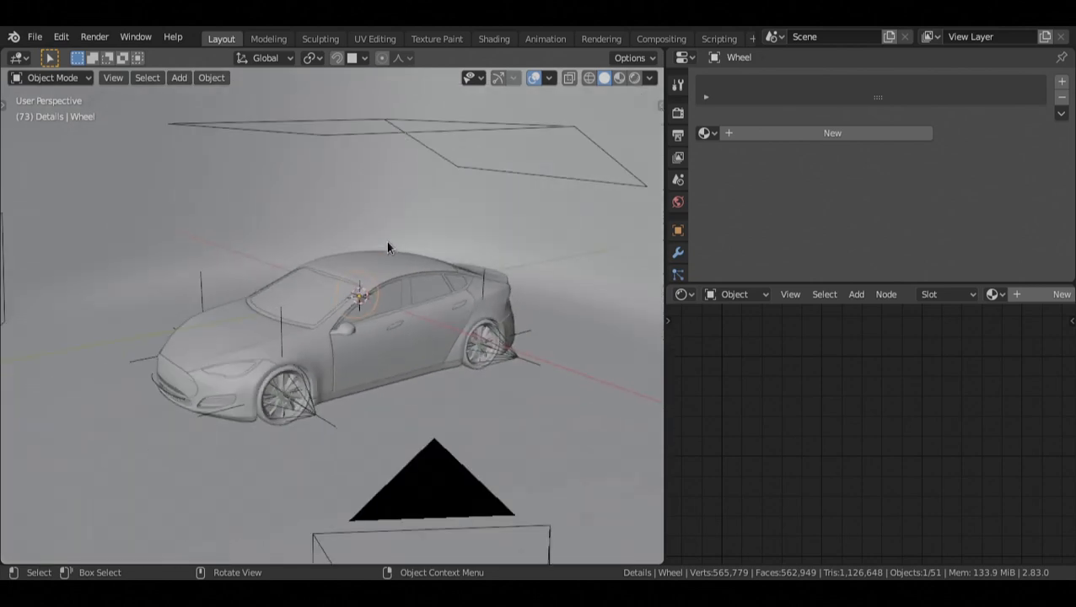
{"action": "middle_click_drag", "start_coordinate": [386, 244], "coordinate": [346, 269]}
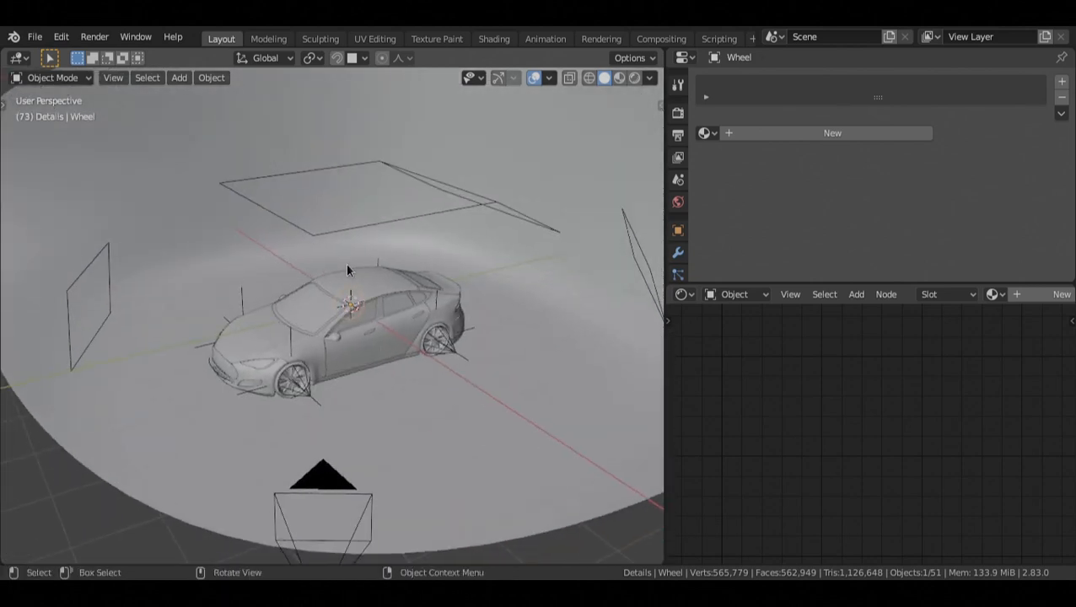
{"action": "scroll", "coordinate": [346, 271], "scroll_direction": "down", "scroll_amount": 2}
{"action": "left_click", "coordinate": [413, 377]}
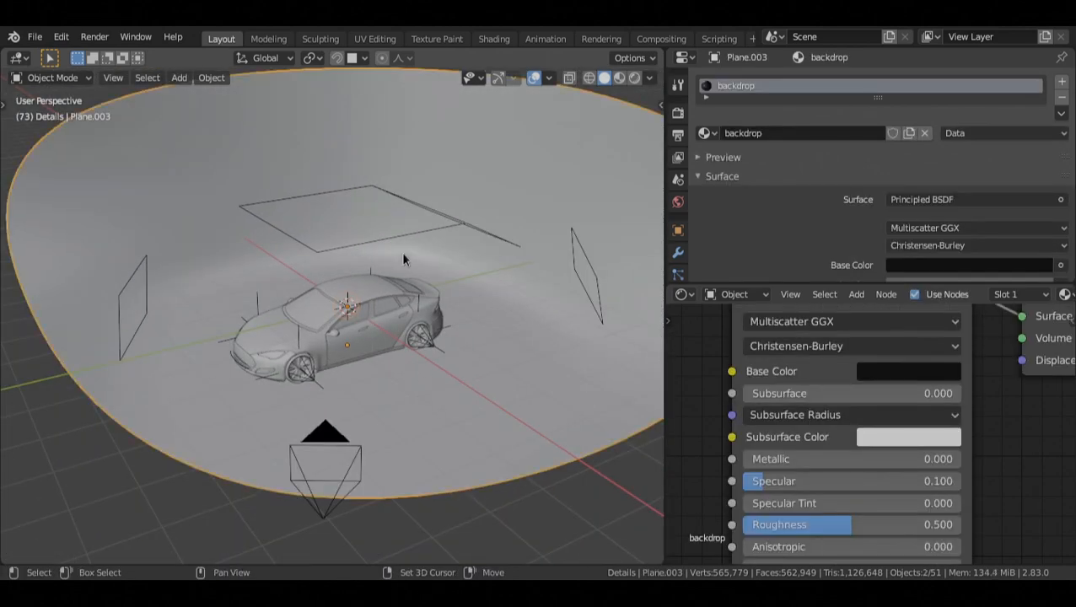
{"action": "left_click", "coordinate": [402, 239], "text": "shift"}
{"action": "left_click", "coordinate": [600, 276], "text": "shift"}
{"action": "mouse_move", "coordinate": [416, 268]}
{"action": "middle_mouse_down"}
{"action": "mouse_move", "coordinate": [360, 265]}
{"action": "mouse_move", "coordinate": [428, 269]}
{"action": "middle_mouse_up"}
{"action": "left_click", "coordinate": [372, 440], "text": "shift"}
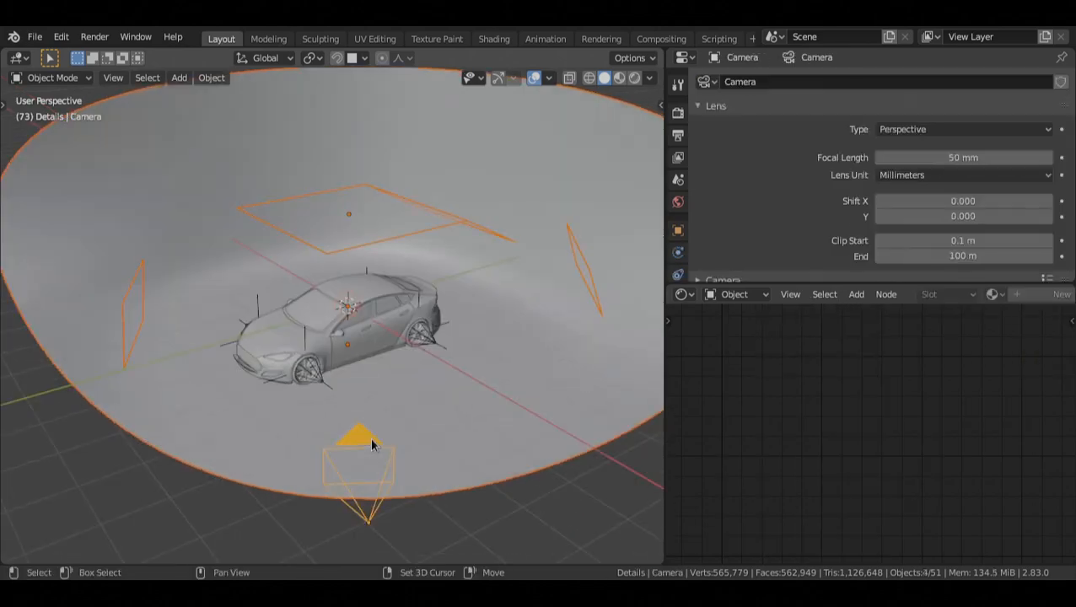
{"action": "key", "text": "KP_Divide"}
Step: Show the isolated scene in rendered shading, select only the wheel rim and frame it up close
{"action": "key", "text": "KP_0"}
{"action": "key", "text": "z"}
{"action": "key", "text": "alt+a"}
{"action": "mouse_move", "coordinate": [449, 306]}
{"action": "middle_mouse_down"}
{"action": "mouse_move", "coordinate": [434, 303]}
{"action": "mouse_move", "coordinate": [439, 334]}
{"action": "mouse_move", "coordinate": [422, 332]}
{"action": "mouse_move", "coordinate": [456, 331]}
{"action": "mouse_move", "coordinate": [440, 330]}
{"action": "middle_mouse_up"}
{"action": "left_click", "coordinate": [376, 285]}
{"action": "key", "text": "KP_Decimal"}
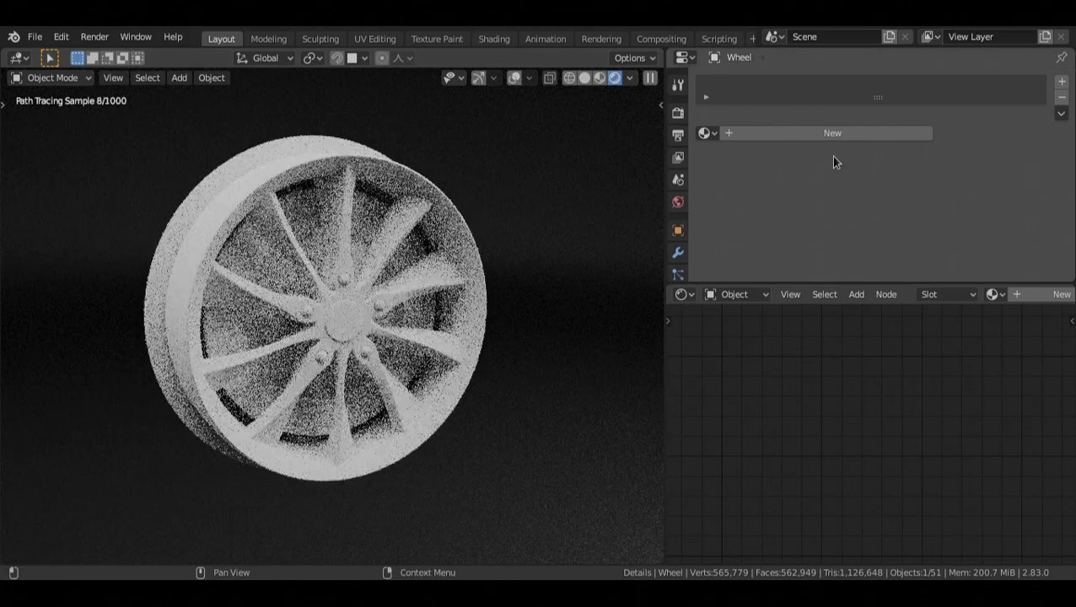
Step: Create a new material named "metal" on the wheel rim and set its distribution to Multiscatter GGX
{"action": "left_click", "coordinate": [831, 133]}
{"action": "double_click", "coordinate": [766, 133]}
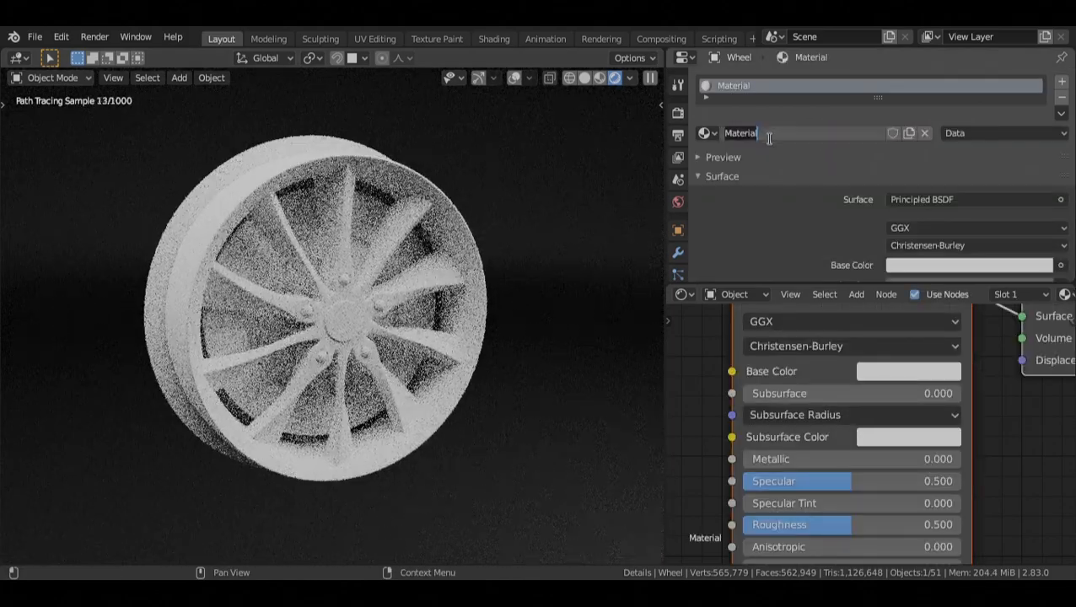
{"action": "type", "text": "metal"}
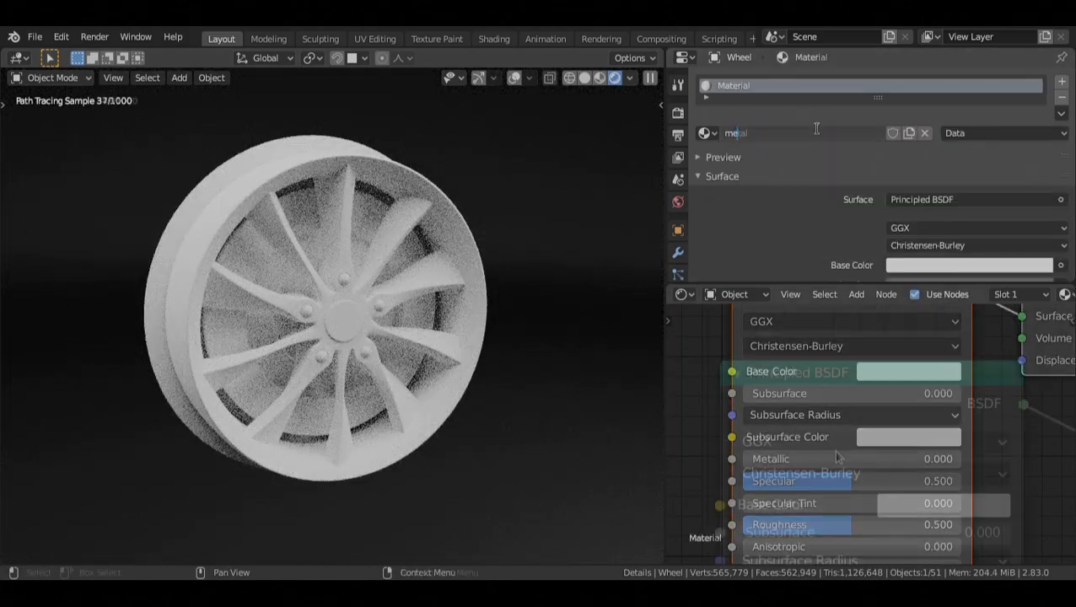
{"action": "left_click", "coordinate": [833, 450]}
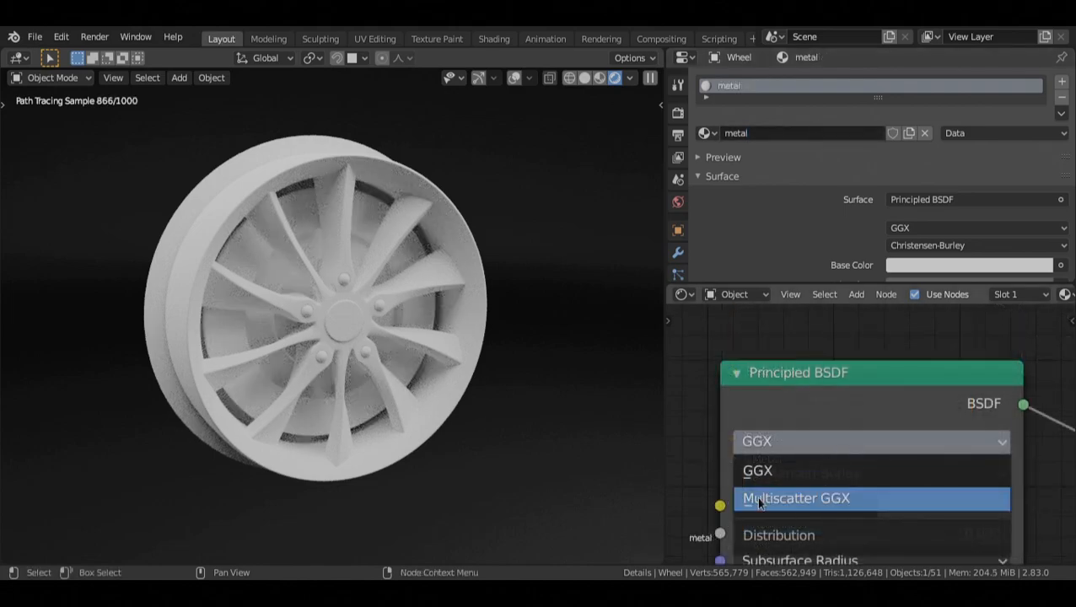
{"action": "left_click", "coordinate": [889, 490]}
Step: Set the metal material's metallic to 1.000, specular to 0.050 and roughness to 0.250
{"action": "scroll", "coordinate": [868, 455], "scroll_direction": "down", "scroll_amount": 6, "text": "ctrl"}
{"action": "left_click_drag", "start_coordinate": [843, 392], "coordinate": [1007, 390]}
{"action": "left_click_drag", "start_coordinate": [898, 413], "coordinate": [783, 432]}
{"action": "scroll", "coordinate": [818, 438], "scroll_direction": "down", "scroll_amount": 3, "text": "ctrl"}
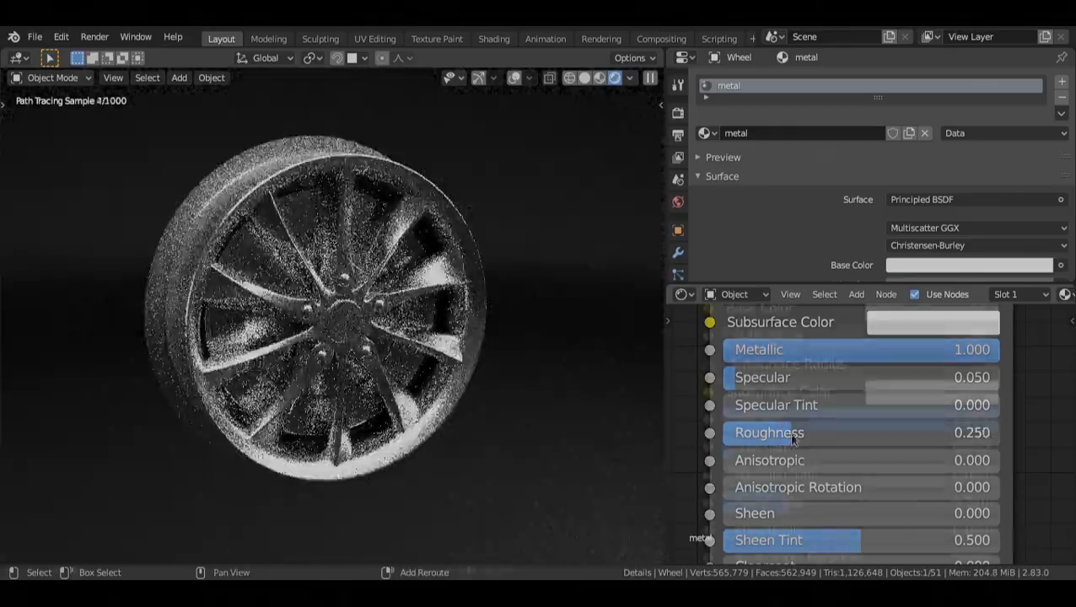
Step: Darken the metal material's base color to a medium light grey
{"action": "scroll", "coordinate": [780, 438], "scroll_direction": "up", "scroll_amount": 5, "text": "shift"}
{"action": "scroll", "coordinate": [759, 455], "scroll_direction": "up", "scroll_amount": 1, "text": "shift"}
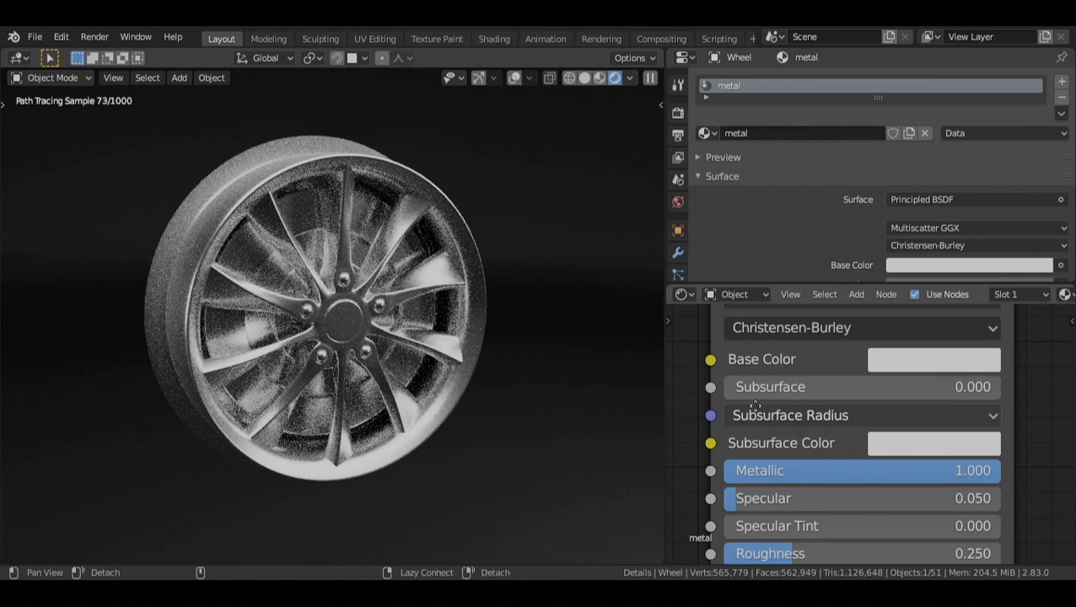
{"action": "scroll", "coordinate": [753, 411], "scroll_direction": "up", "scroll_amount": 4, "text": "shift"}
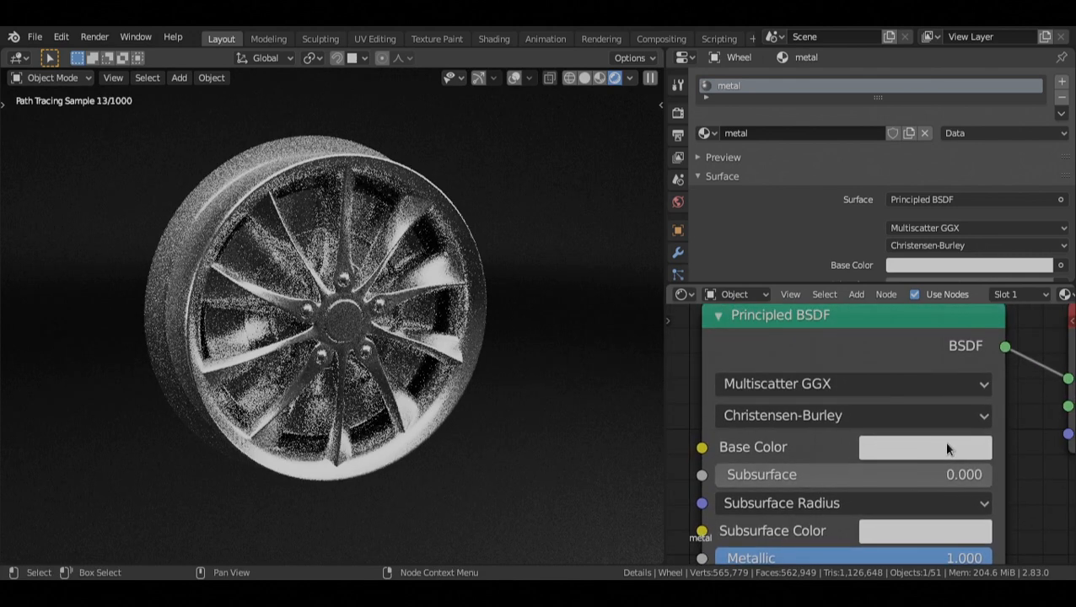
{"action": "left_click", "coordinate": [944, 447]}
{"action": "left_click_drag", "start_coordinate": [971, 137], "coordinate": [971, 154]}
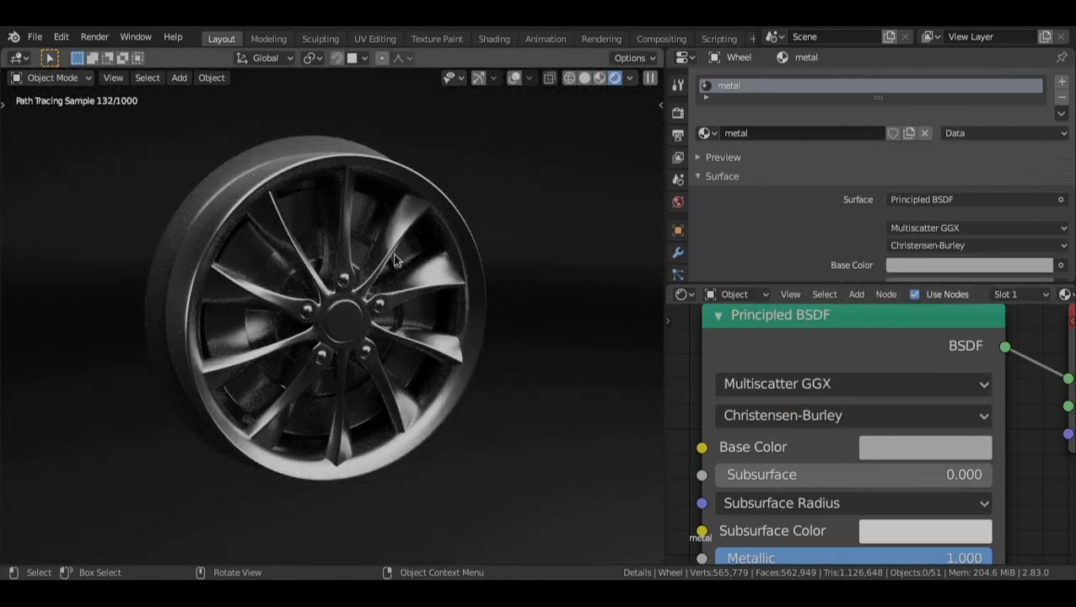
Step: Exit local view and limit the viewport render to a border region around the car's rear wheel
{"action": "key", "text": "KP_Divide"}
{"action": "key", "text": "ctrl+b"}
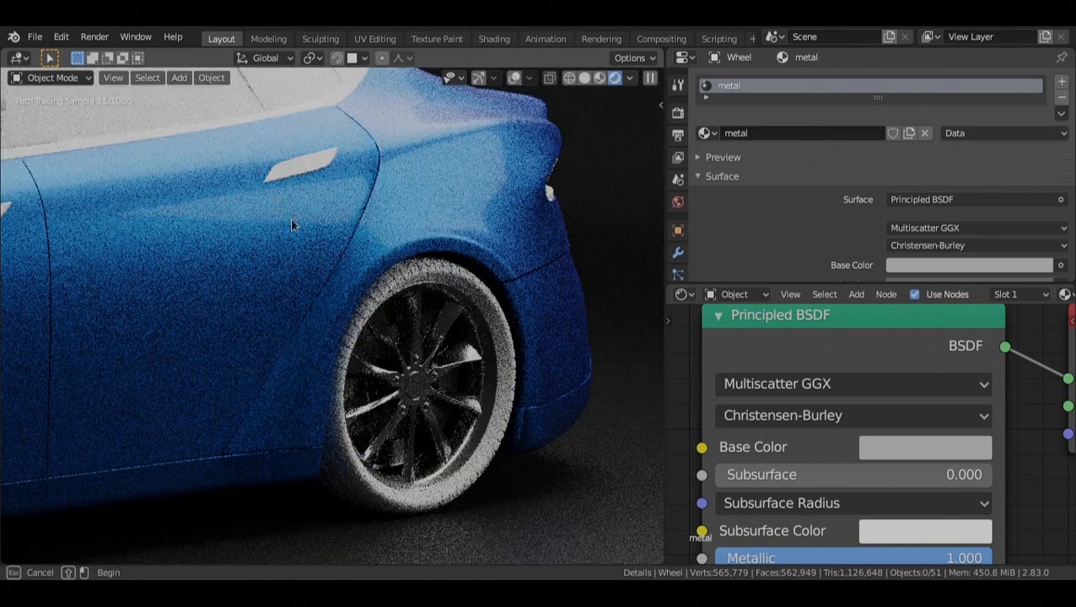
{"action": "left_click_drag", "start_coordinate": [274, 197], "coordinate": [544, 583]}
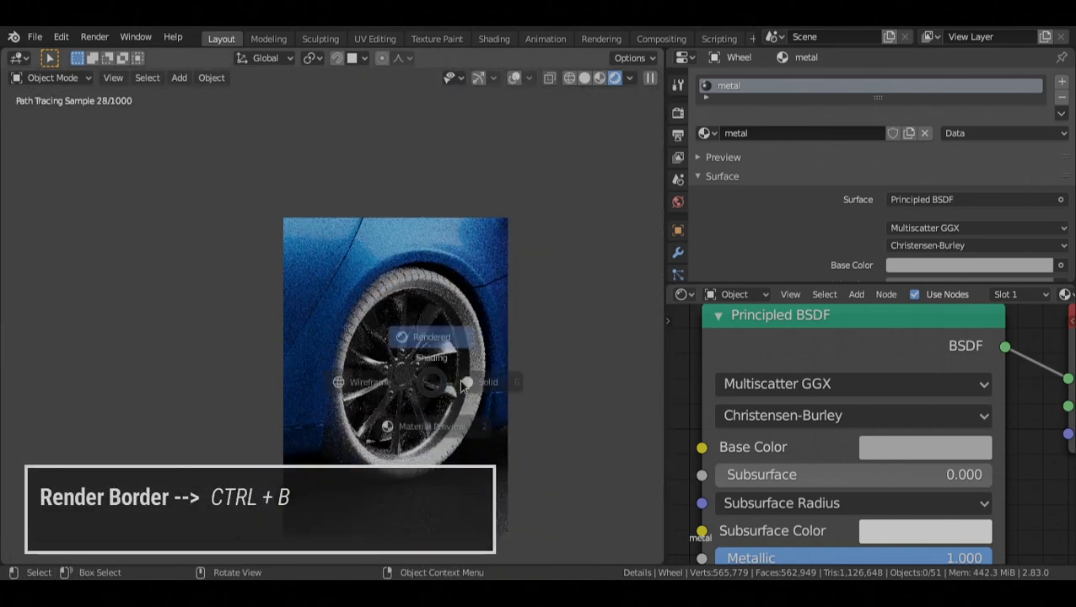
Step: Select the Tire object under Wheel_Control and return to the 3D view in rendered shading
{"action": "left_click", "coordinate": [17, 57]}
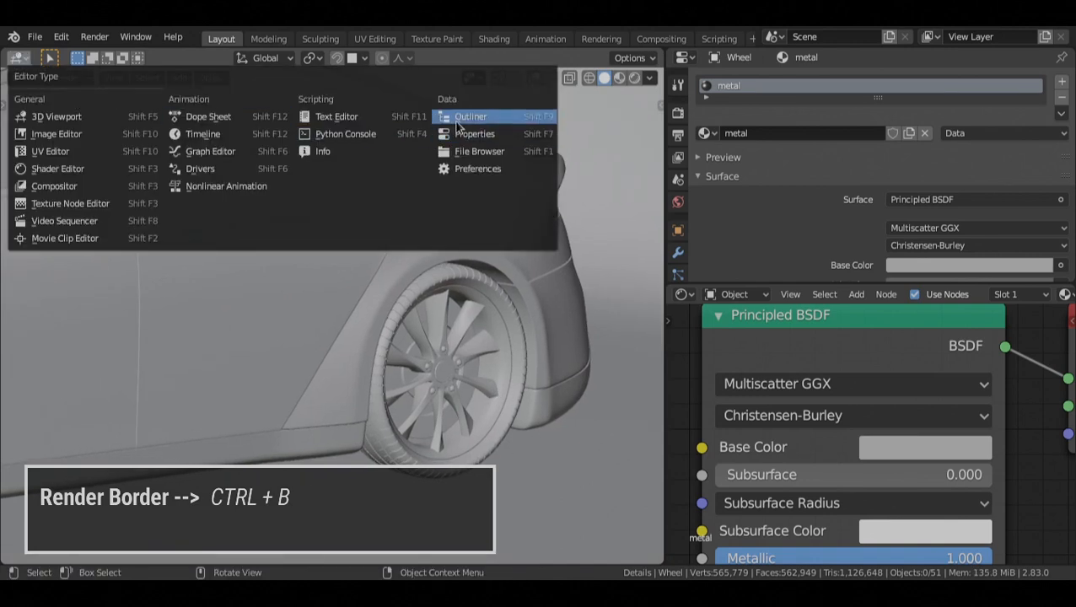
{"action": "left_click", "coordinate": [462, 117]}
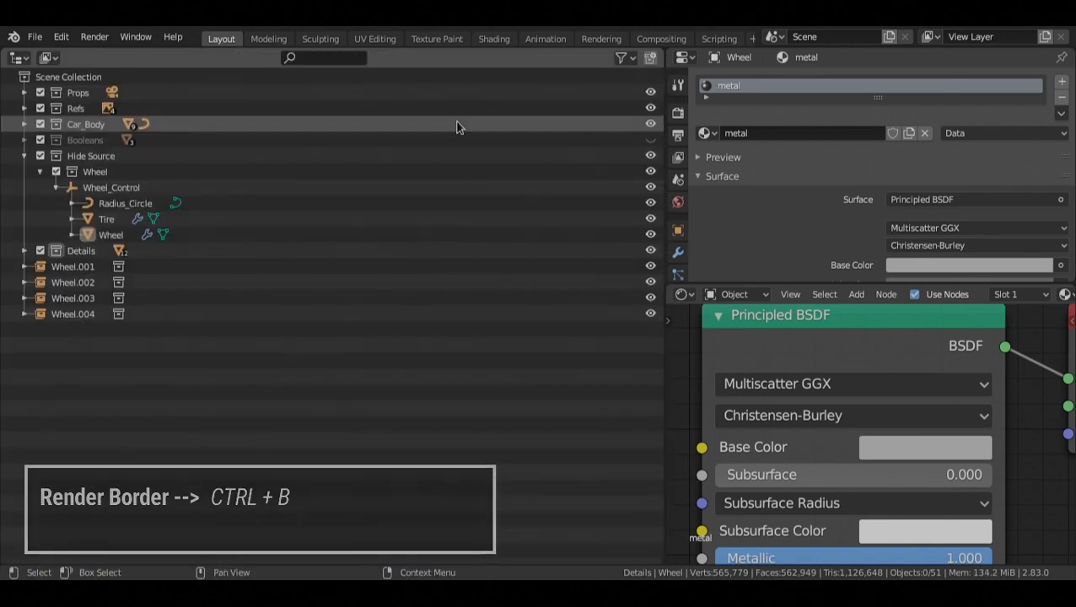
{"action": "left_click", "coordinate": [106, 221]}
{"action": "left_click", "coordinate": [17, 57]}
{"action": "left_click", "coordinate": [50, 116]}
{"action": "key", "text": "z"}
{"action": "left_click", "coordinate": [446, 284]}
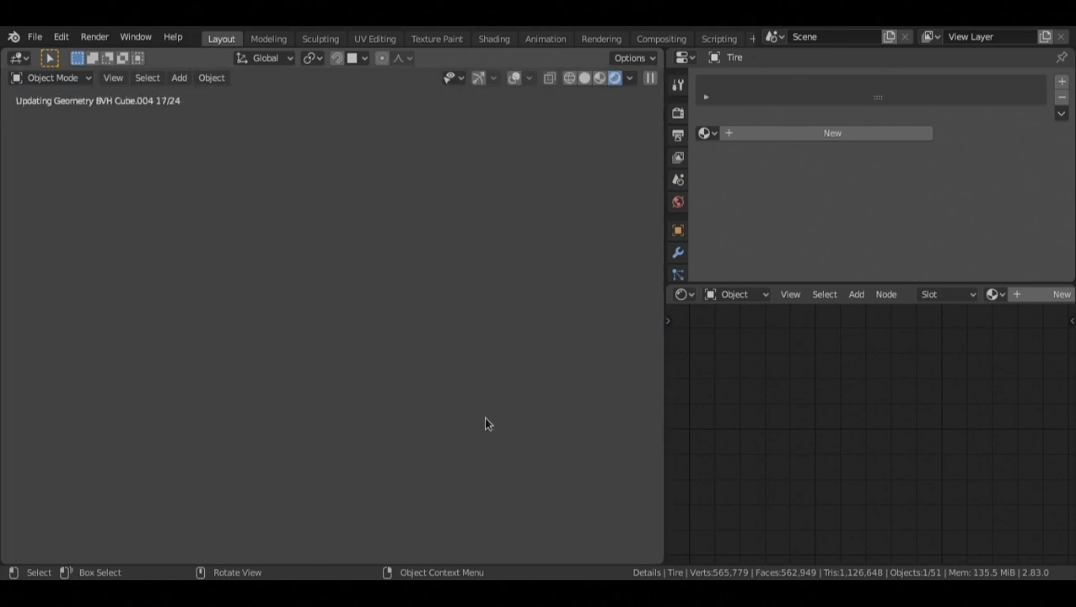
Step: Create a new material named "Rubber" on the tire
{"action": "left_click", "coordinate": [831, 144]}
{"action": "double_click", "coordinate": [815, 137]}
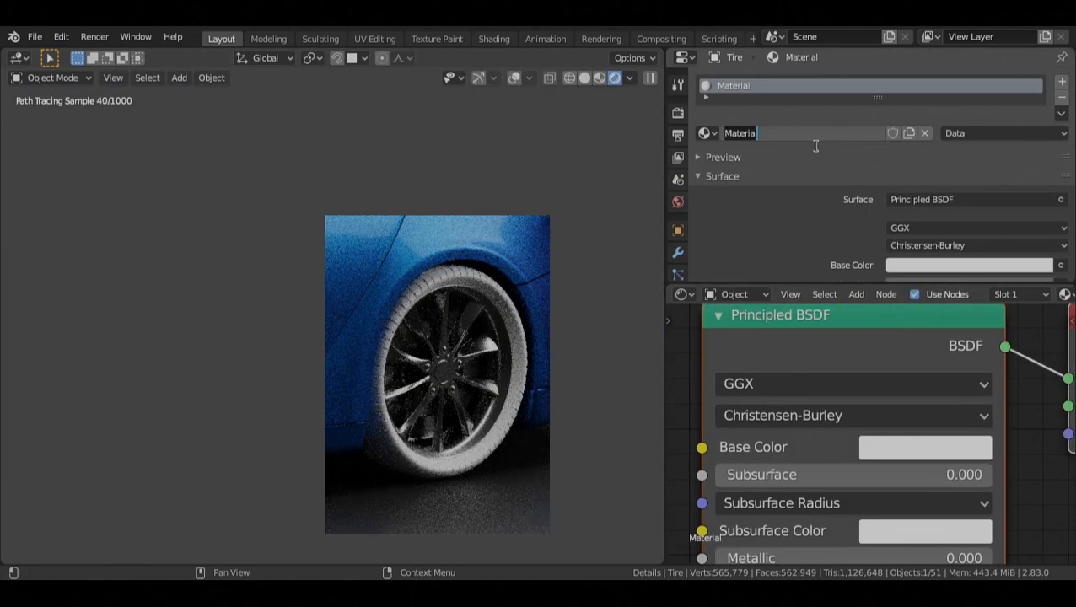
{"action": "type", "text": "Rubber"}
{"action": "key", "text": "Return"}
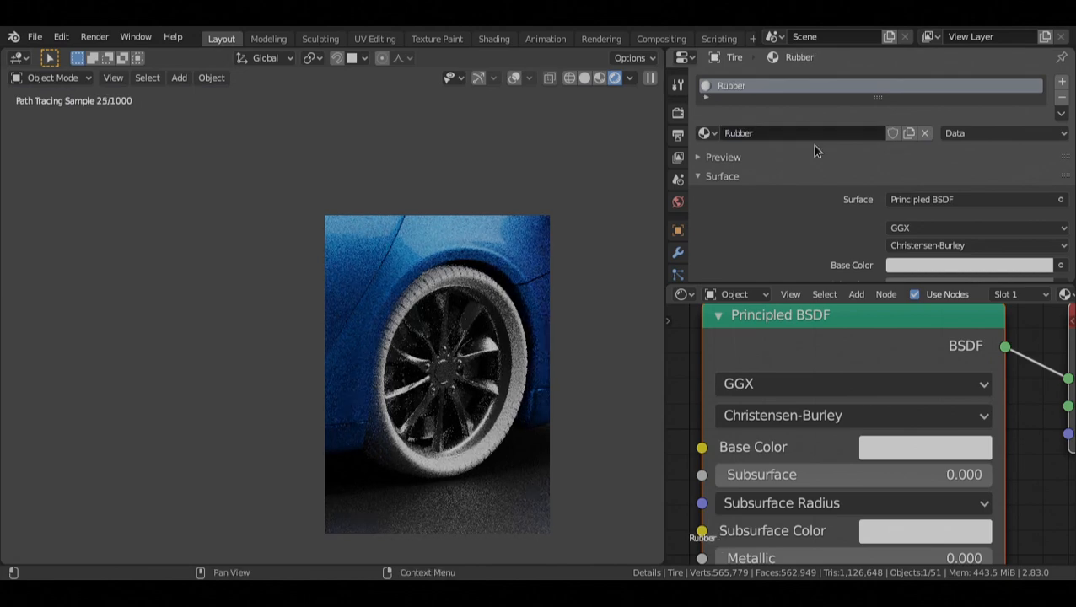
Step: Set the Rubber material's distribution to Multiscatter GGX and its specular to 0.200
{"action": "scroll", "coordinate": [805, 420], "scroll_direction": "down", "scroll_amount": 1}
{"action": "left_click", "coordinate": [829, 392]}
{"action": "left_click", "coordinate": [826, 441]}
{"action": "scroll", "coordinate": [877, 435], "scroll_direction": "up", "scroll_amount": 1}
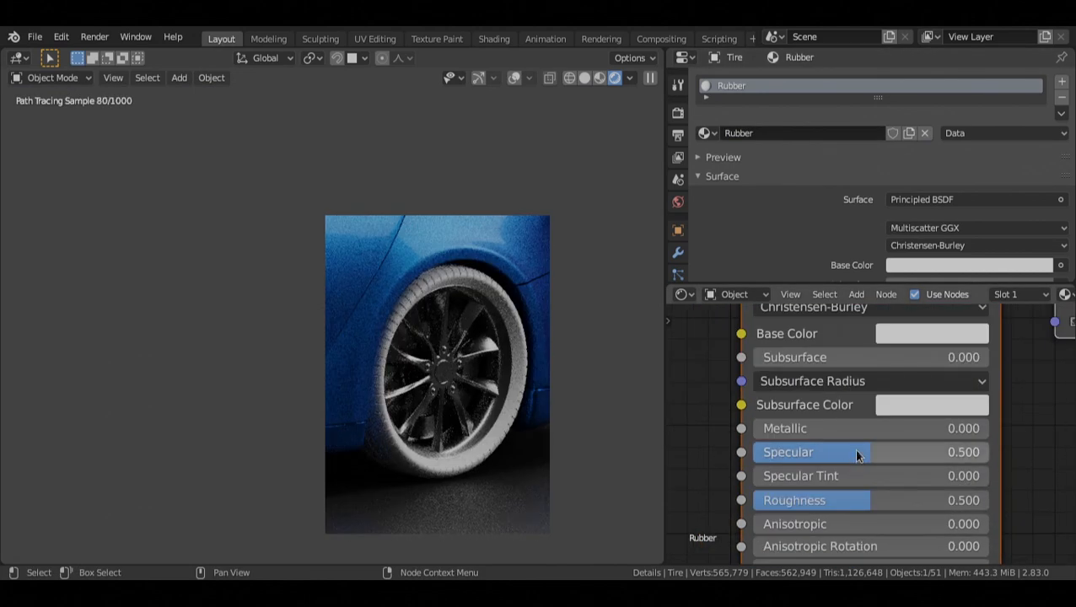
{"action": "left_click_drag", "start_coordinate": [854, 451], "coordinate": [795, 456], "text": "ctrl"}
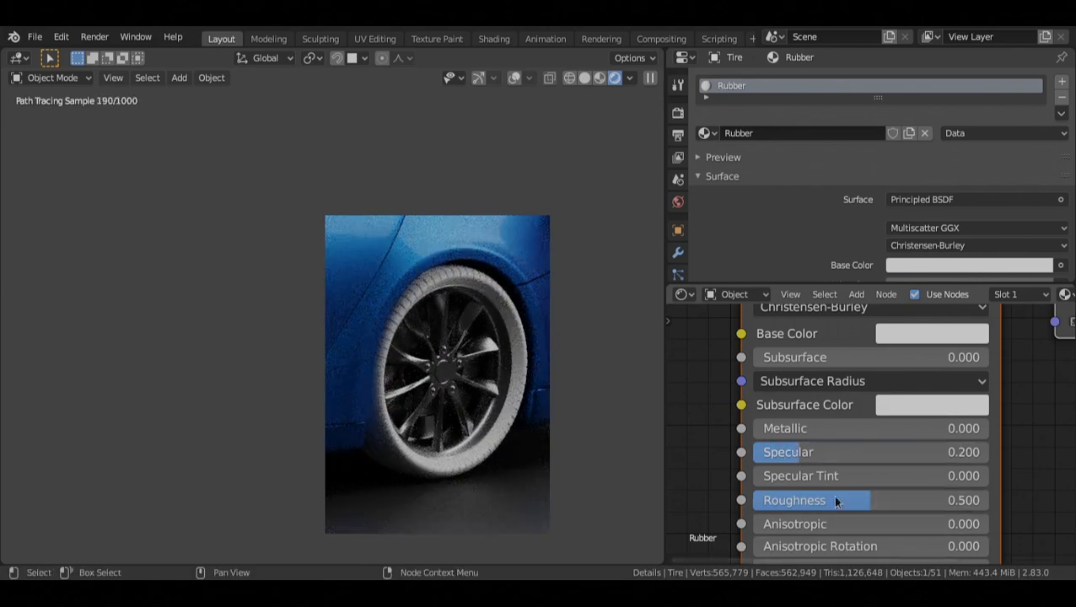
Step: Darken the Rubber material's base color to near black
{"action": "left_click_drag", "start_coordinate": [821, 357], "coordinate": [801, 455], "text": "alt"}
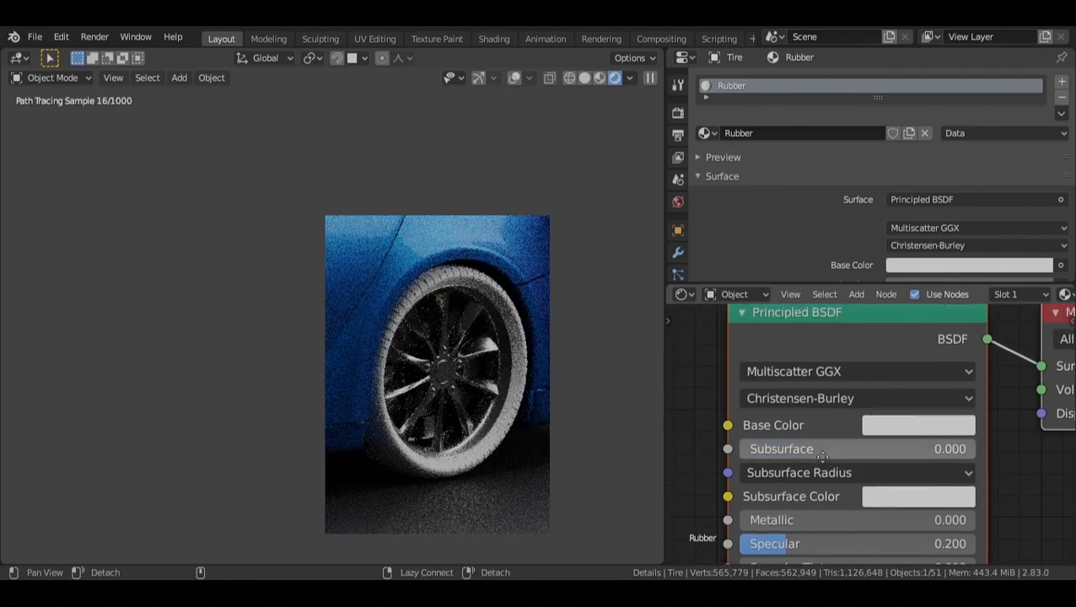
{"action": "left_click", "coordinate": [877, 425]}
{"action": "left_click_drag", "start_coordinate": [958, 135], "coordinate": [958, 249]}
{"action": "left_click_drag", "start_coordinate": [958, 249], "coordinate": [958, 256]}
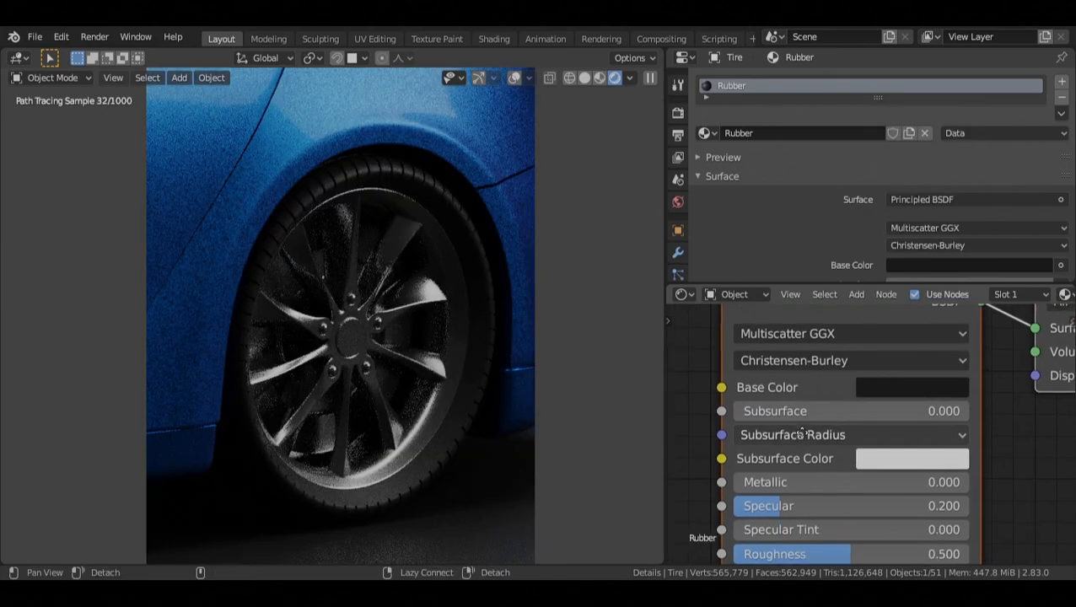
Step: Copy the Rubber material's base color onto its subsurface color
{"action": "left_click_drag", "start_coordinate": [799, 430], "coordinate": [805, 408], "text": "alt"}
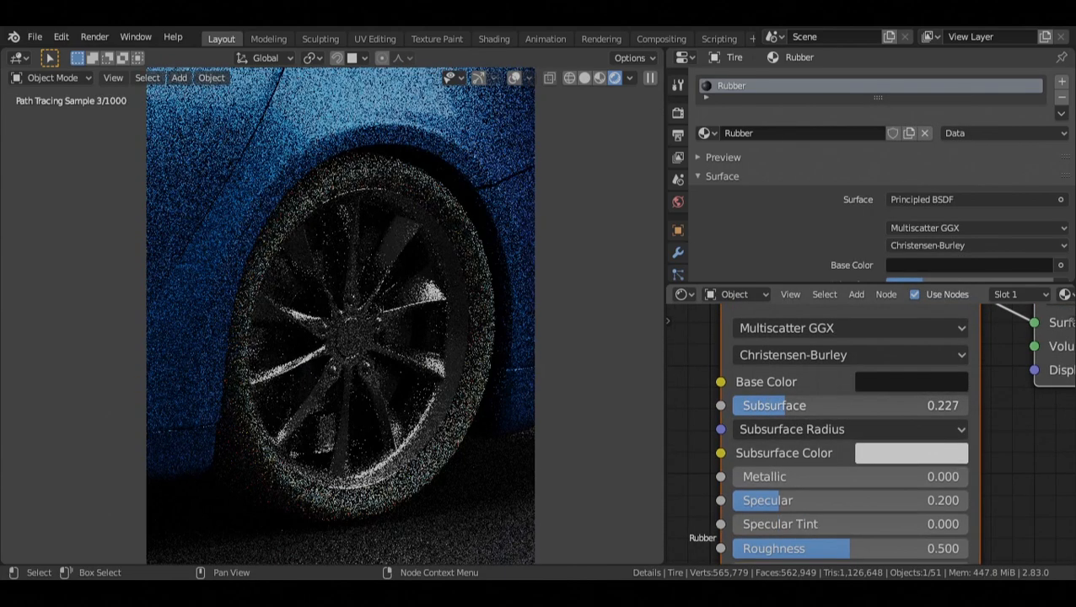
{"action": "key", "text": "ctrl+z"}
{"action": "key", "text": "ctrl+c"}
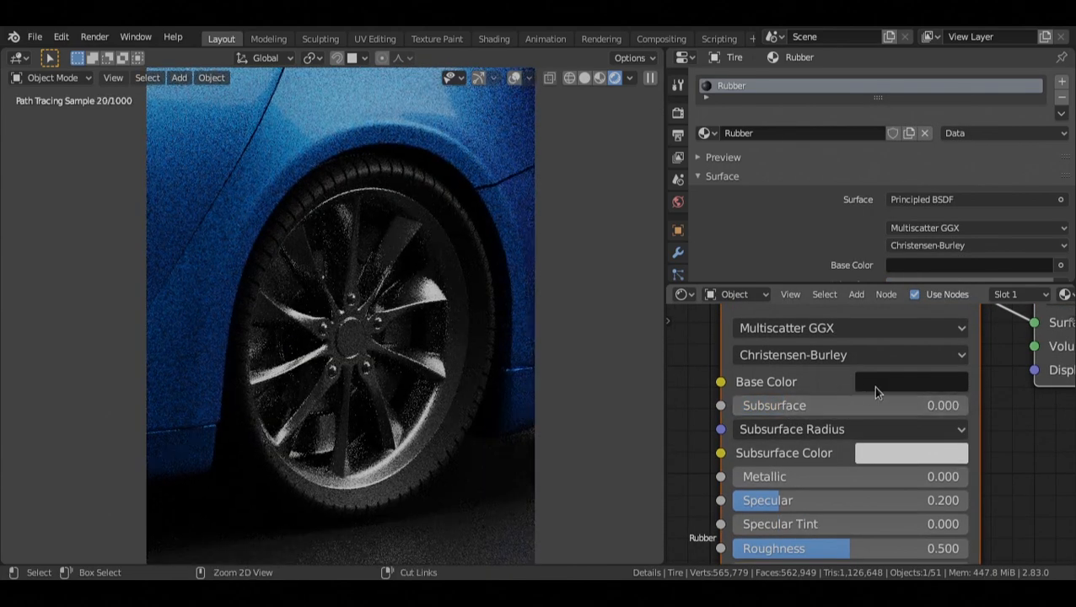
{"action": "key", "text": "ctrl+v"}
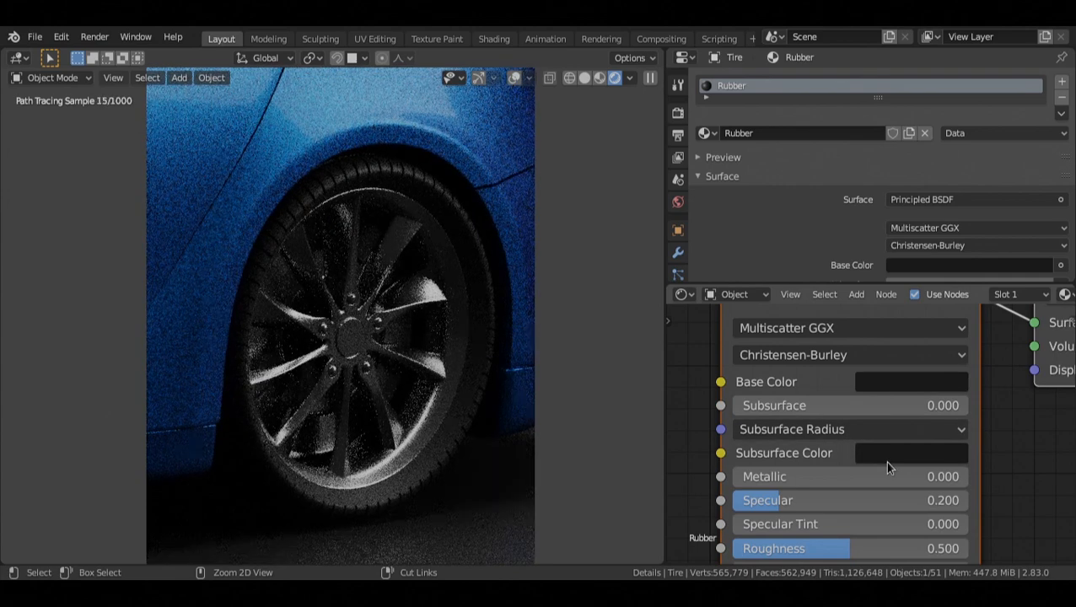
Step: Raise the Rubber material's subsurface to 0.245 and set all three subsurface radius values to 0.1
{"action": "left_click", "coordinate": [811, 355]}
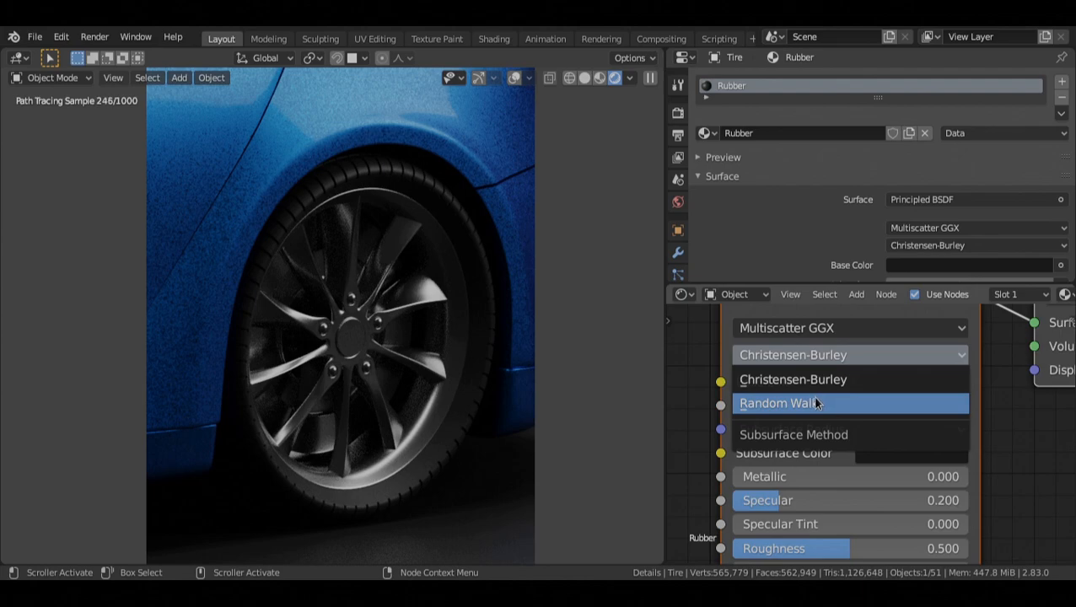
{"action": "left_click_drag", "start_coordinate": [759, 405], "coordinate": [816, 406]}
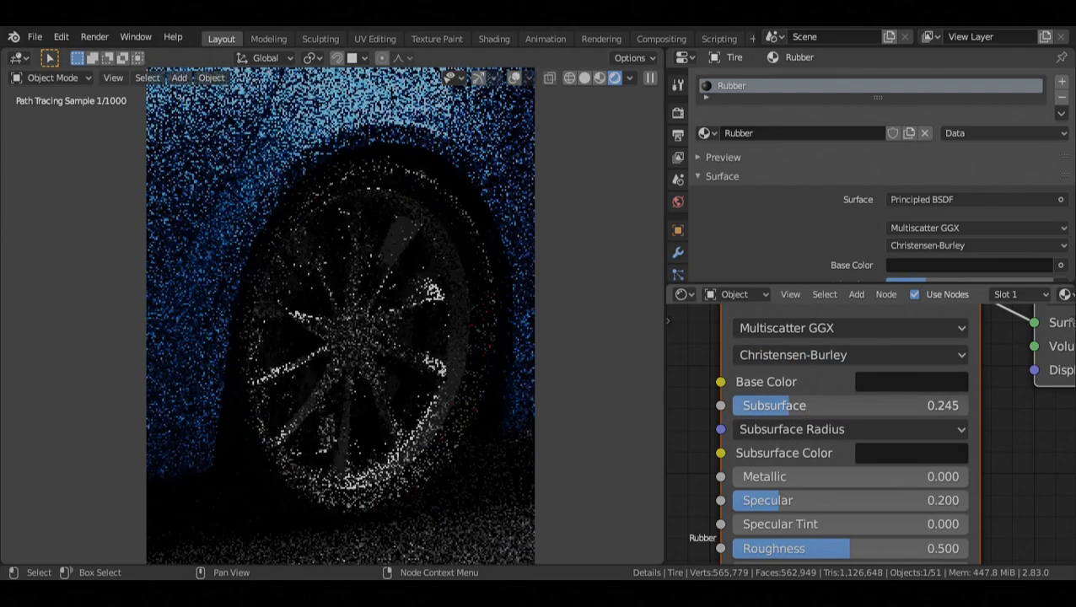
{"action": "left_click", "coordinate": [799, 431]}
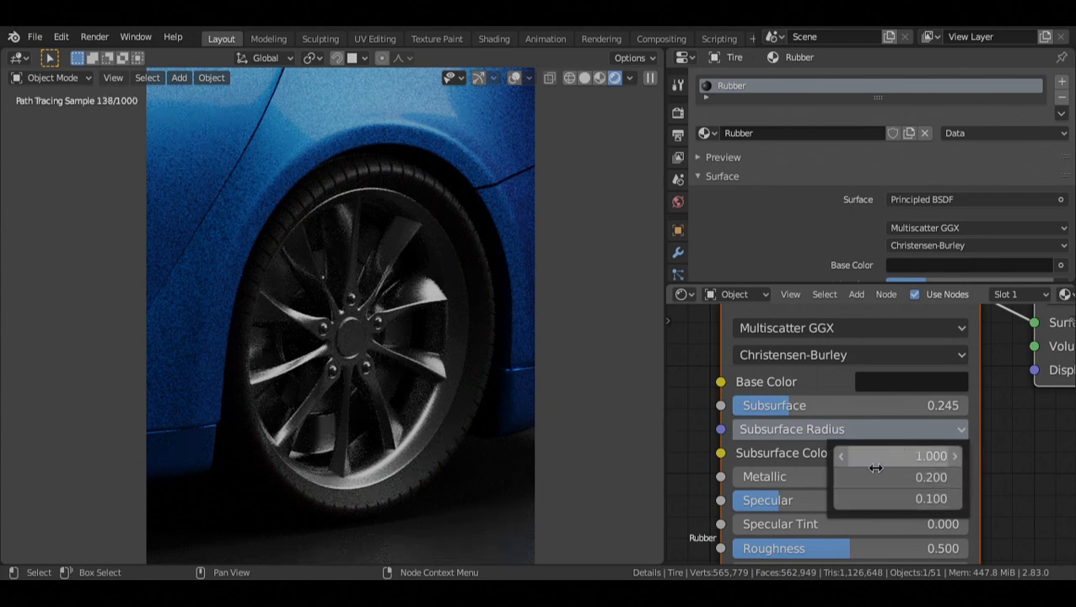
{"action": "left_click_drag", "start_coordinate": [897, 454], "coordinate": [897, 499]}
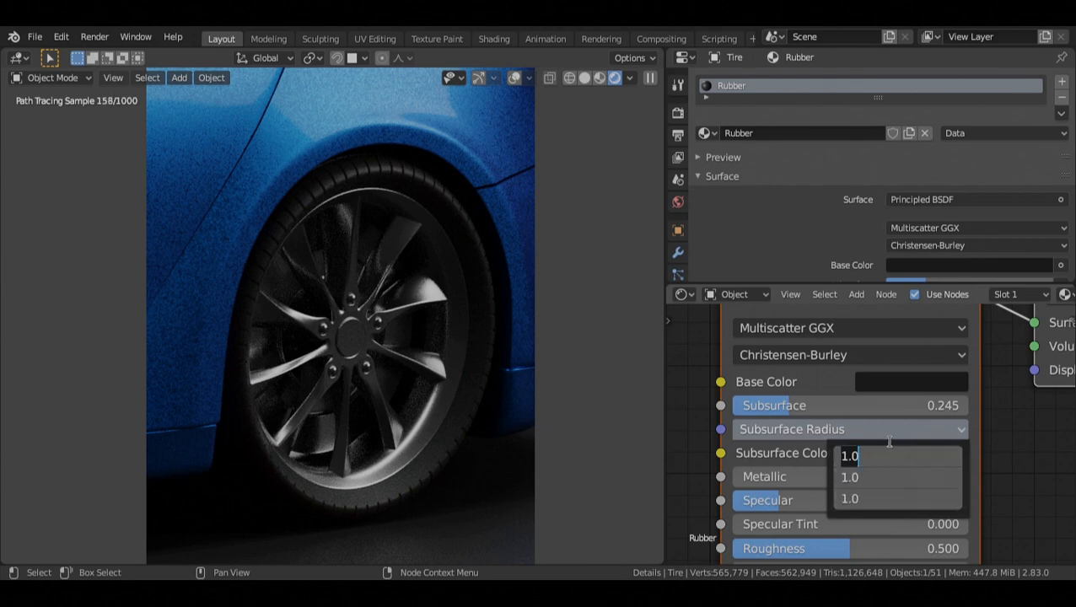
{"action": "type", "text": ".1"}
{"action": "key", "text": "Return"}
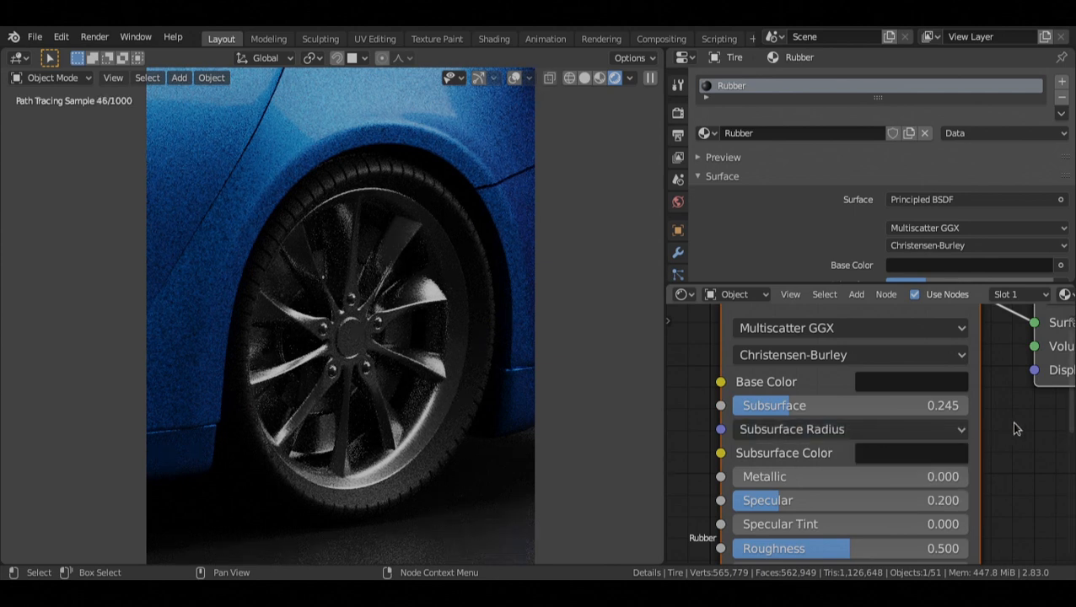
Step: Set the Rubber material's subsurface to 0.000 and its subsurface method to Random Walk
{"action": "scroll", "coordinate": [870, 413], "scroll_direction": "up", "scroll_amount": 1}
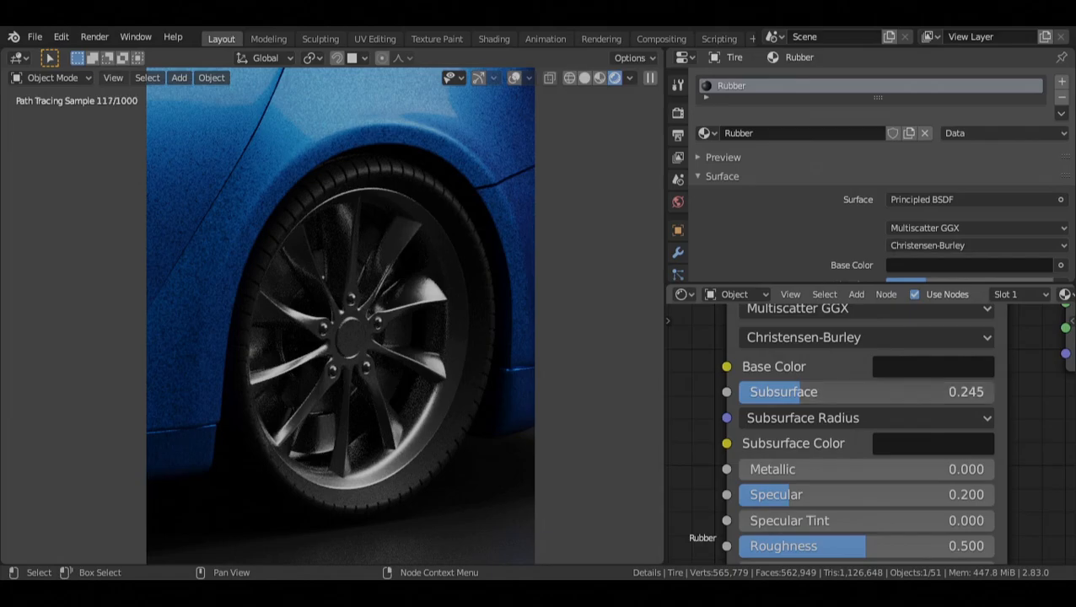
{"action": "left_click_drag", "start_coordinate": [844, 392], "coordinate": [809, 391]}
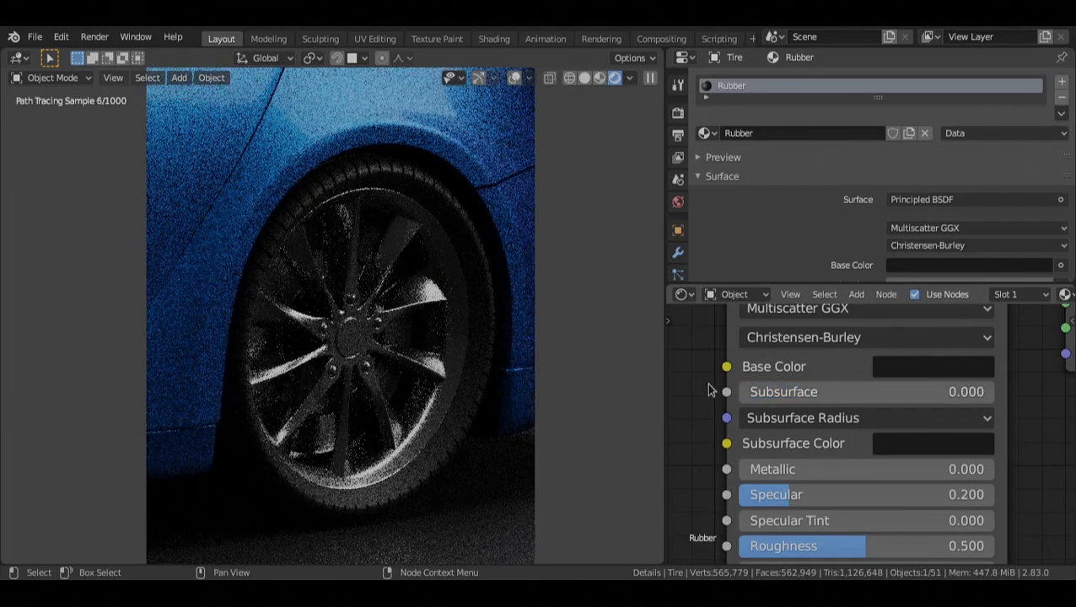
{"action": "scroll", "coordinate": [893, 427], "scroll_direction": "up", "scroll_amount": 2}
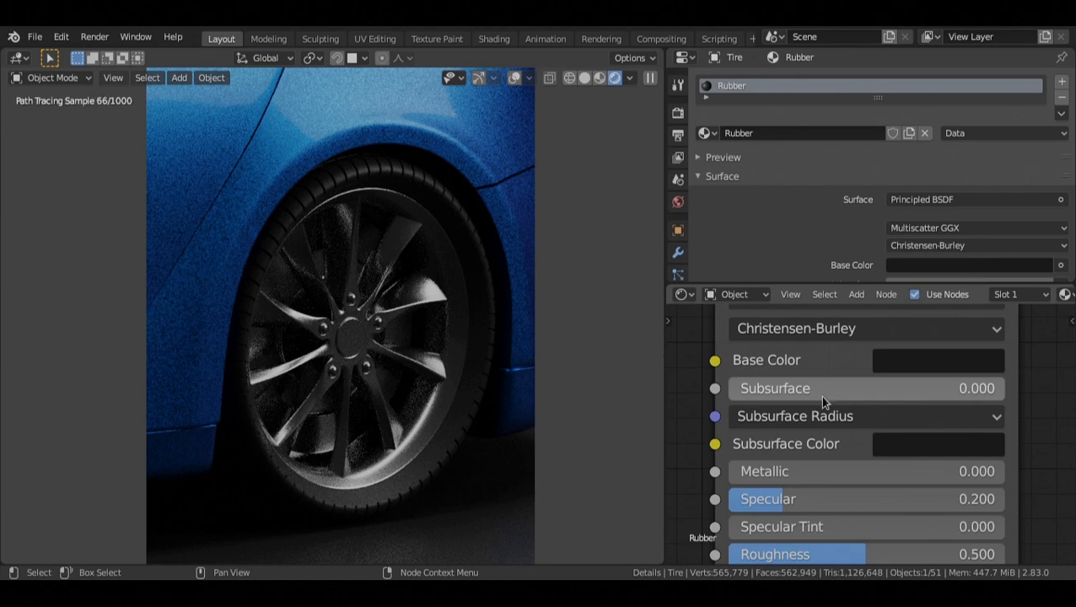
{"action": "scroll", "coordinate": [820, 395], "scroll_direction": "down", "scroll_amount": 4}
{"action": "scroll", "coordinate": [822, 451], "scroll_direction": "up", "scroll_amount": 2}
{"action": "left_click", "coordinate": [822, 344]}
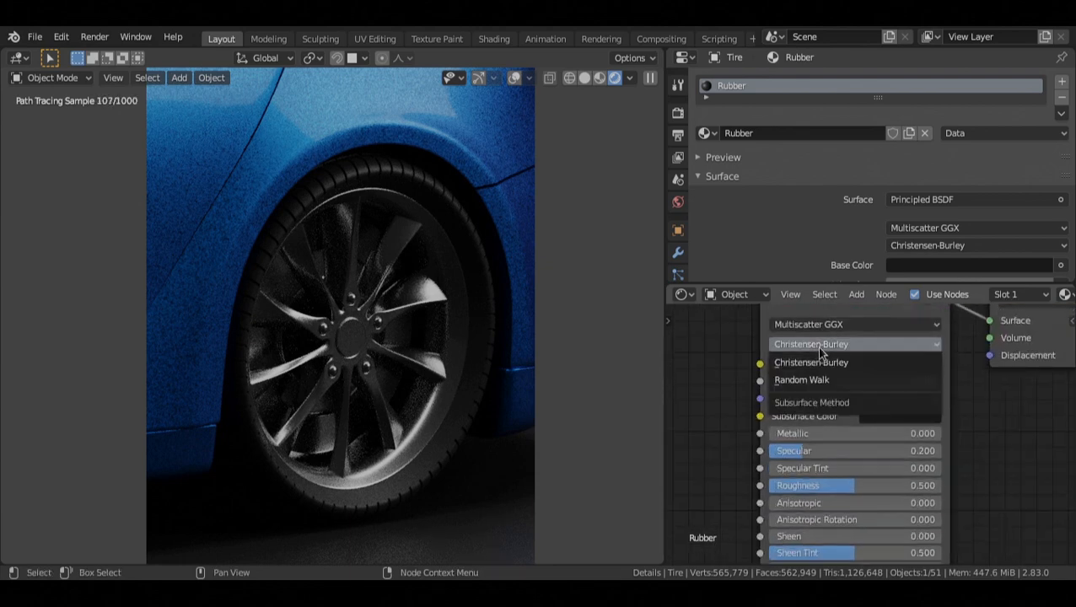
{"action": "left_click", "coordinate": [850, 382]}
Step: Mark a render region around the car's front wheel to examine the rubber tire
{"action": "scroll", "coordinate": [848, 378], "scroll_direction": "up", "scroll_amount": 2}
{"action": "left_click_drag", "start_coordinate": [848, 369], "coordinate": [858, 428], "text": "alt"}
{"action": "scroll", "coordinate": [859, 451], "scroll_direction": "down", "scroll_amount": 2}
{"action": "left_click_drag", "start_coordinate": [873, 550], "coordinate": [890, 497], "text": "alt"}
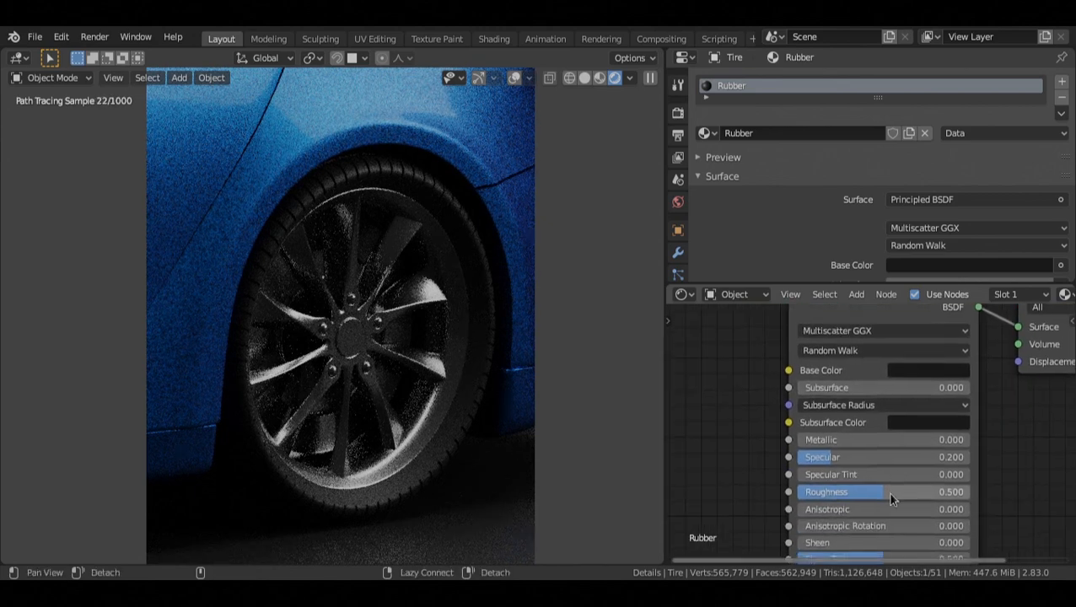
{"action": "scroll", "coordinate": [890, 498], "scroll_direction": "down", "scroll_amount": 3}
{"action": "left_click_drag", "start_coordinate": [870, 449], "coordinate": [846, 433], "text": "alt"}
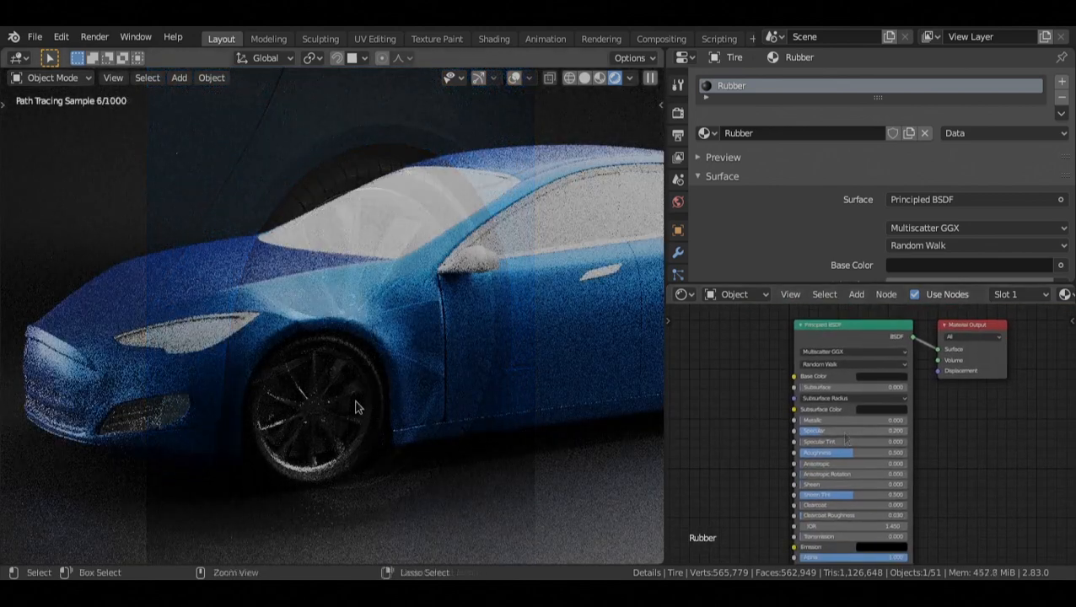
{"action": "key", "text": "ctrl+b"}
{"action": "left_click_drag", "start_coordinate": [221, 304], "coordinate": [403, 510]}
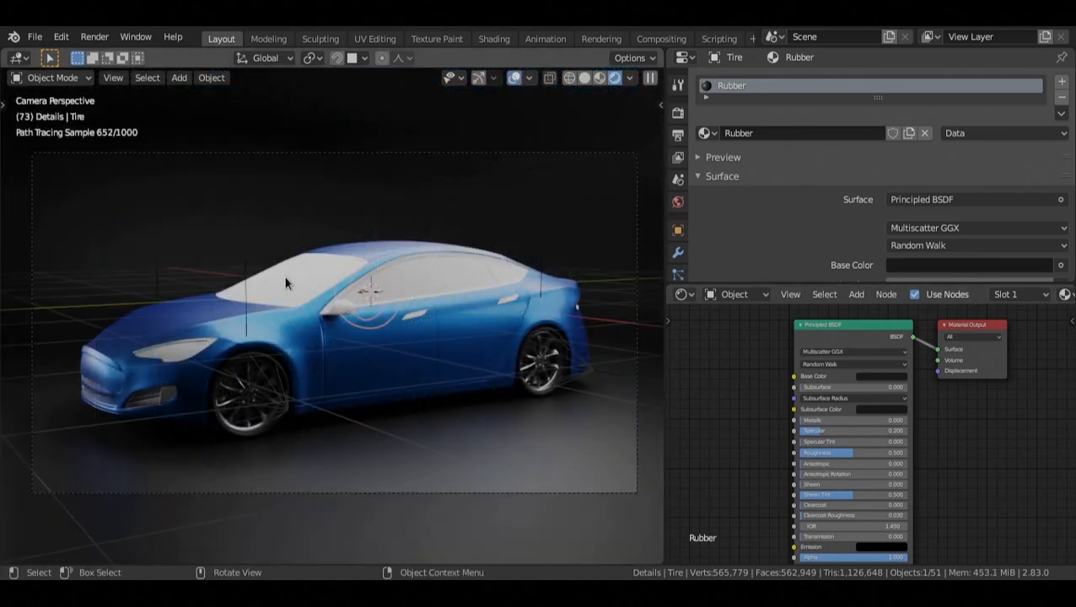
Step: Create a new material named "window" on the car's glass object and hide the viewport overlays
{"action": "left_click", "coordinate": [285, 283]}
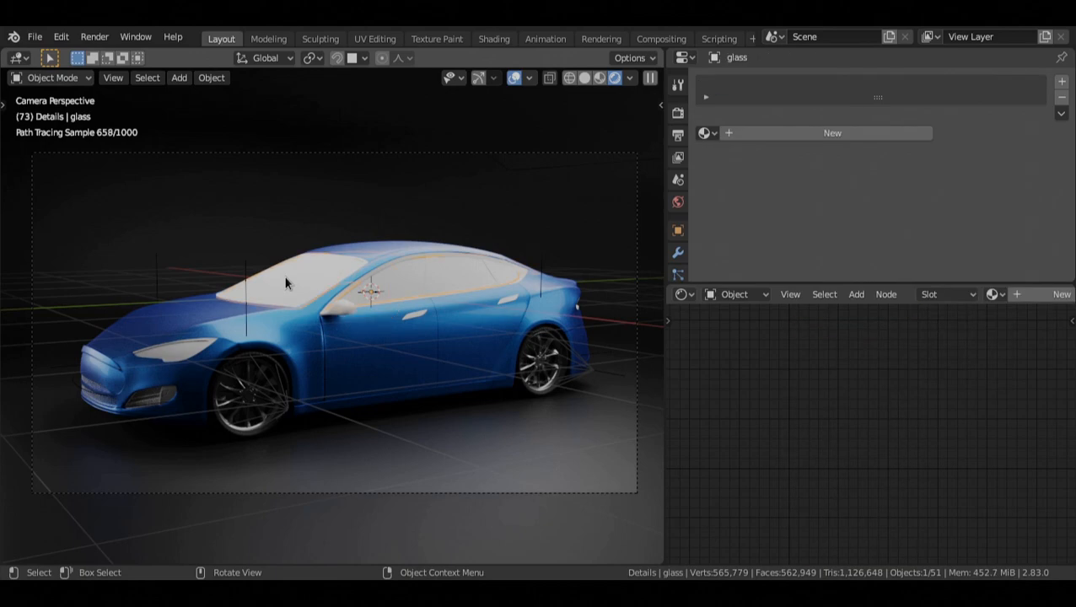
{"action": "left_click", "coordinate": [773, 131]}
{"action": "left_click", "coordinate": [776, 130]}
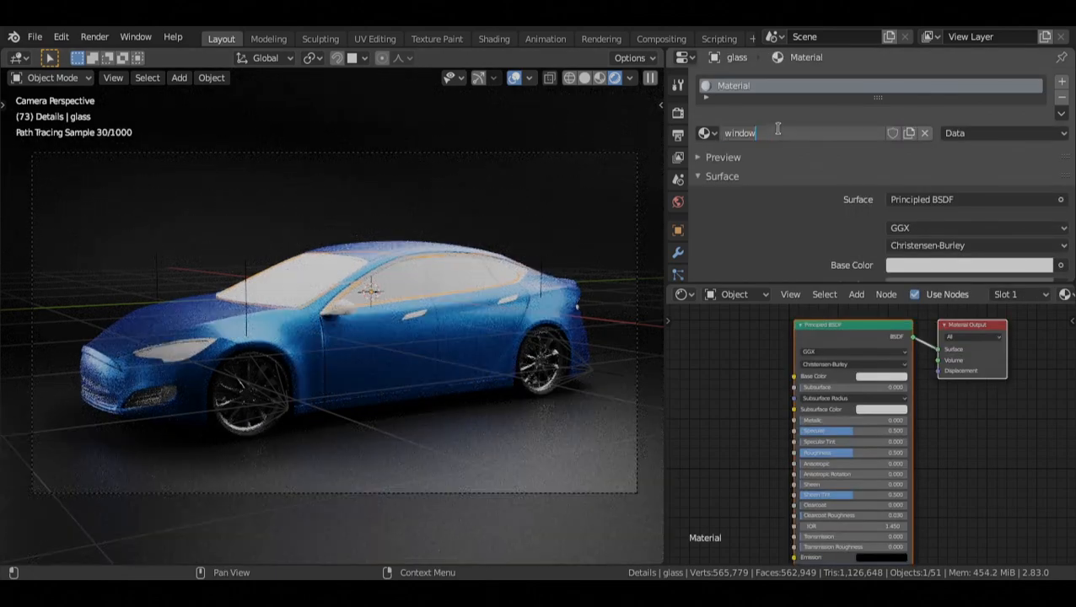
{"action": "type", "text": "window"}
{"action": "key", "text": "Return"}
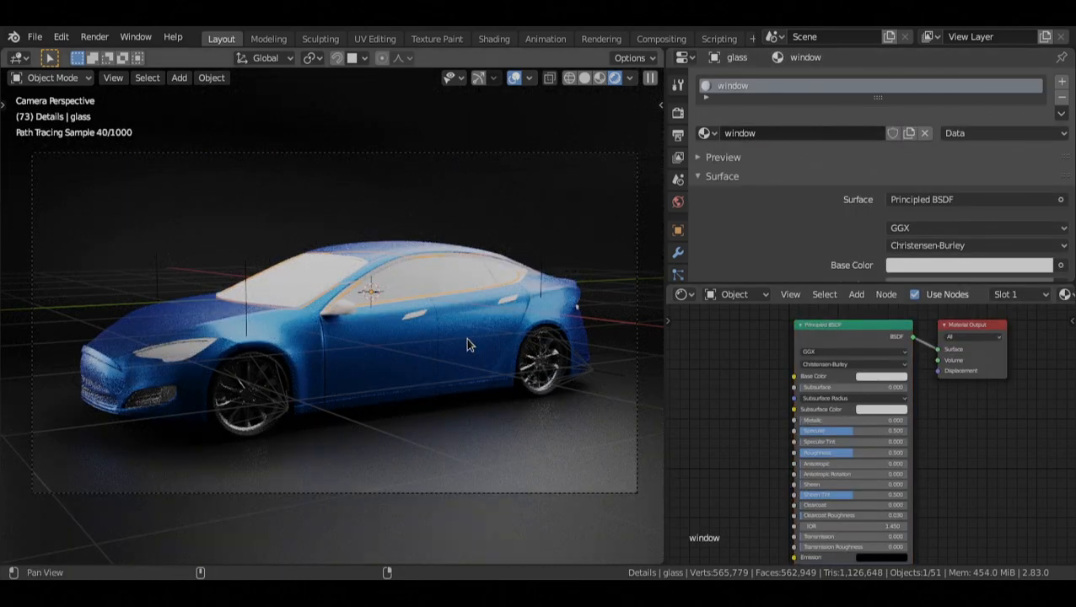
{"action": "key", "text": "shift+alt+z"}
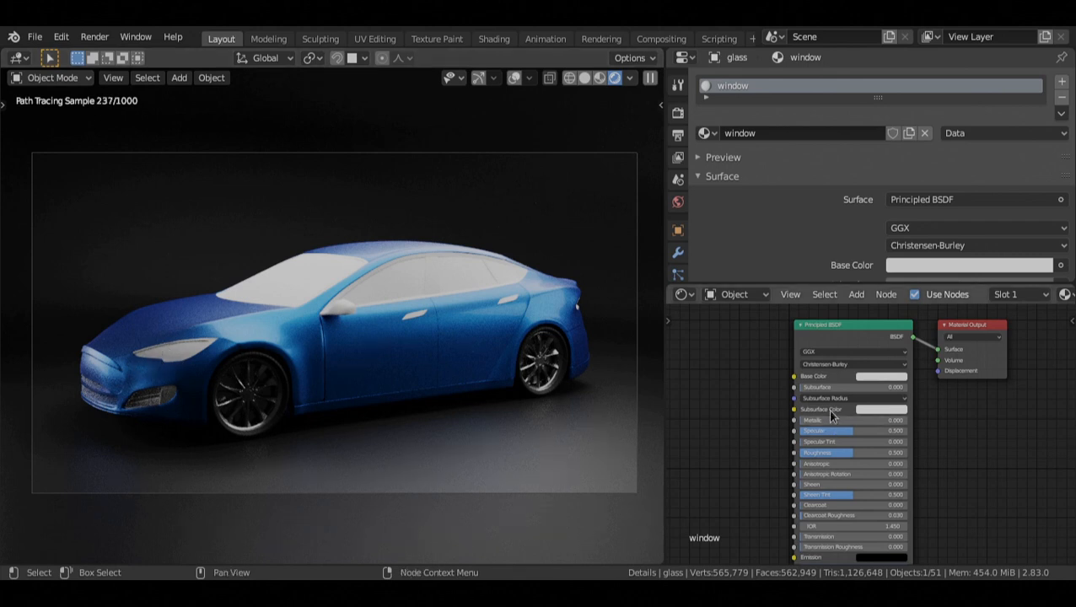
Step: Set the window material's distribution to Multiscatter GGX
{"action": "scroll", "coordinate": [827, 407], "scroll_direction": "up", "scroll_amount": 4}
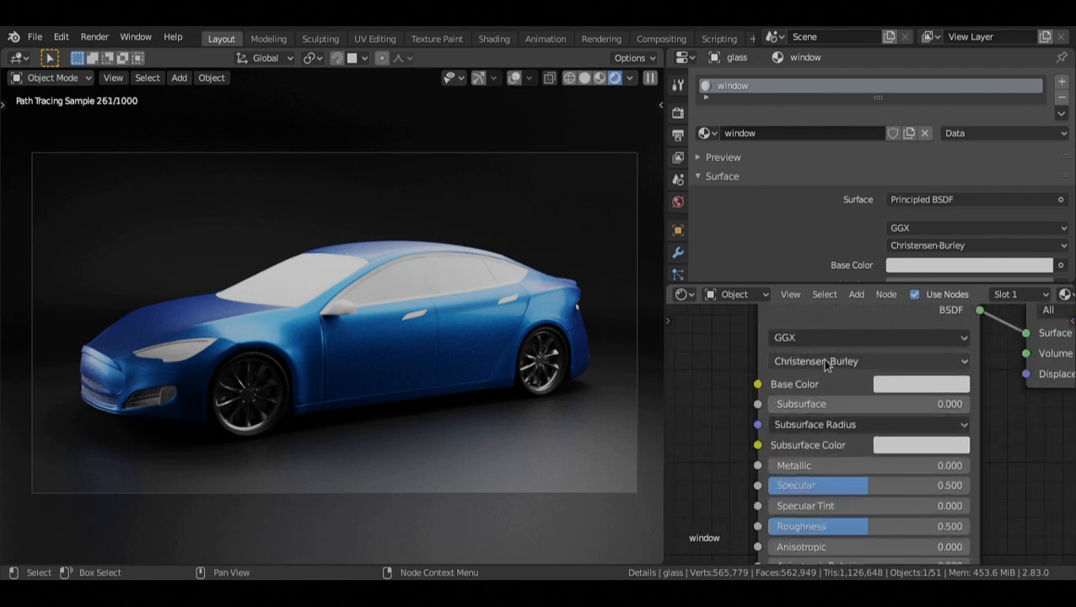
{"action": "left_click", "coordinate": [811, 334]}
{"action": "left_click", "coordinate": [836, 379]}
{"action": "scroll", "coordinate": [843, 398], "scroll_direction": "up", "scroll_amount": 1}
{"action": "middle_click_drag", "start_coordinate": [842, 398], "coordinate": [860, 432]}
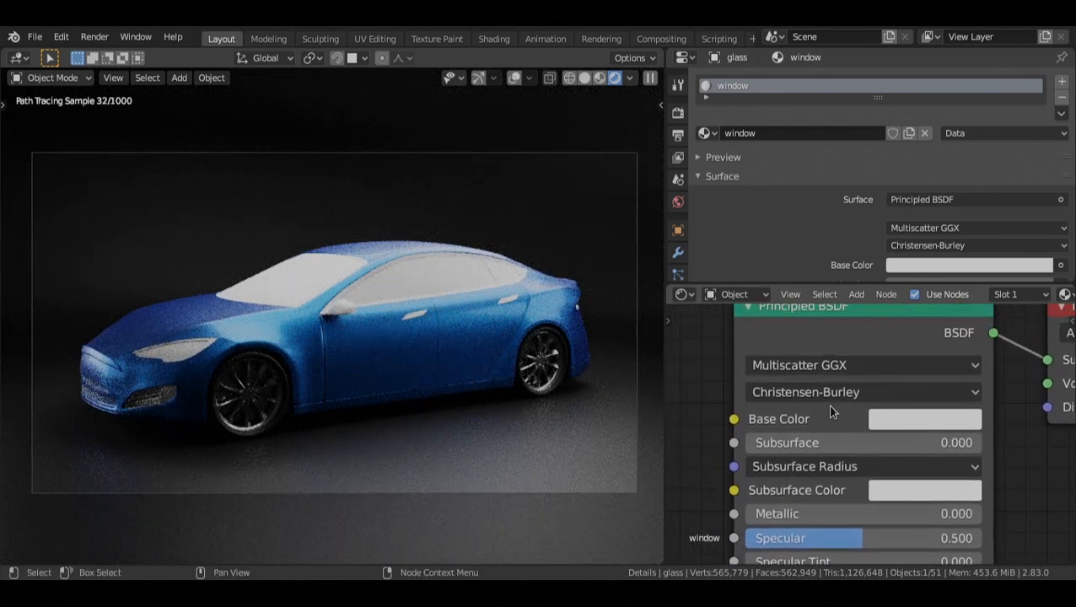
{"action": "left_click_drag", "start_coordinate": [831, 412], "coordinate": [822, 426], "text": "alt"}
{"action": "left_click_drag", "start_coordinate": [826, 504], "coordinate": [830, 438], "text": "alt"}
{"action": "scroll", "coordinate": [831, 438], "scroll_direction": "down", "scroll_amount": 1}
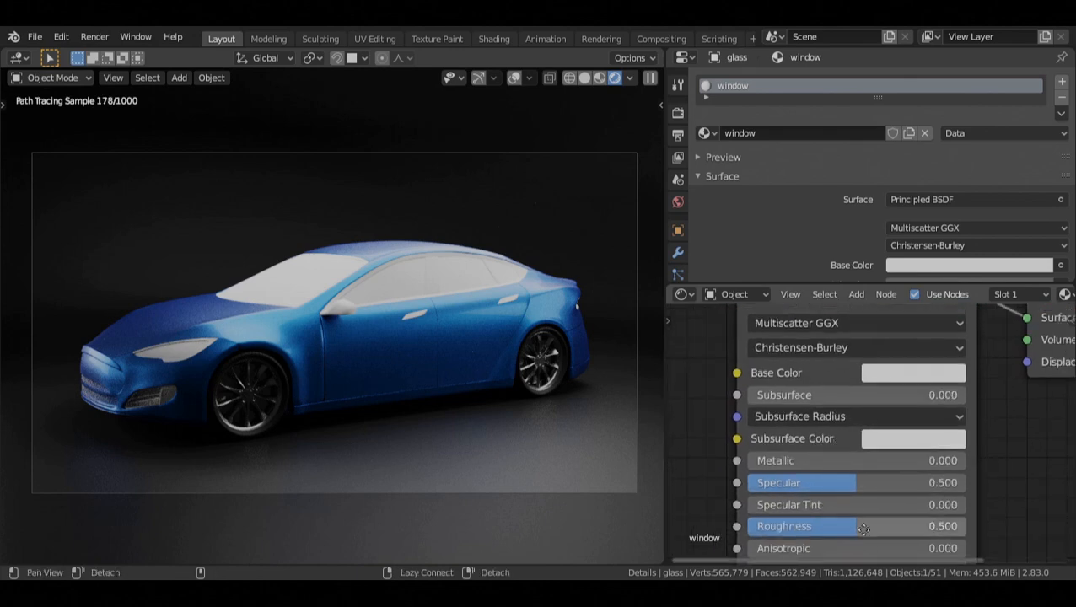
Step: Lower the window material's roughness to 0.021
{"action": "left_click_drag", "start_coordinate": [863, 534], "coordinate": [854, 479], "text": "alt"}
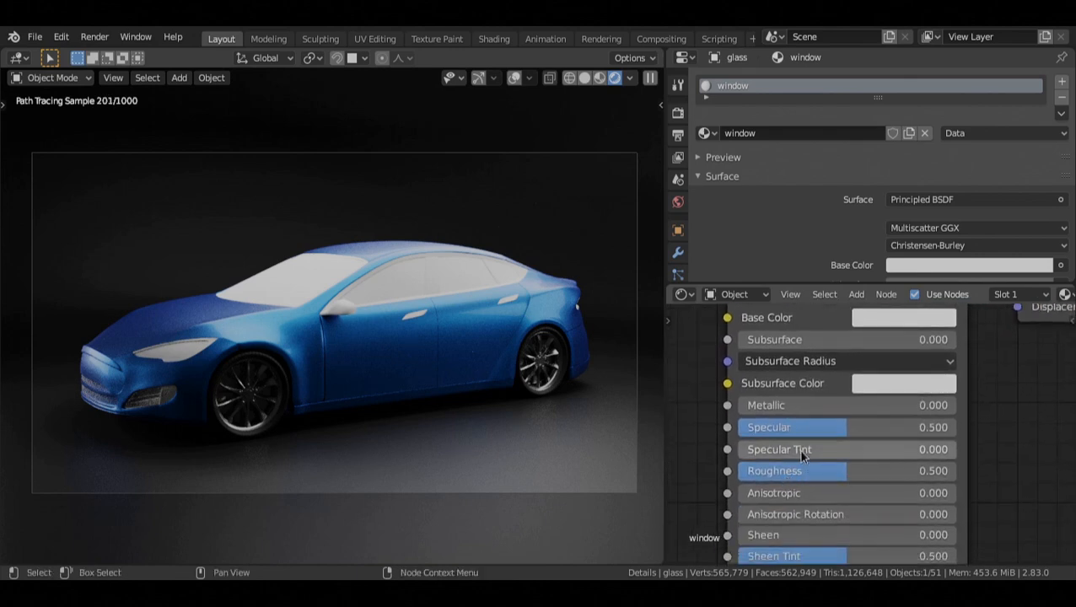
{"action": "left_click_drag", "start_coordinate": [804, 436], "coordinate": [806, 450], "text": "alt"}
{"action": "scroll", "coordinate": [816, 476], "scroll_direction": "up", "scroll_amount": 2}
{"action": "left_click_drag", "start_coordinate": [865, 484], "coordinate": [750, 485]}
{"action": "left_click_drag", "start_coordinate": [862, 439], "coordinate": [751, 503], "text": "alt"}
Step: Darken the window material's base color to near black and set its specular to 0.300
{"action": "left_click_drag", "start_coordinate": [846, 396], "coordinate": [865, 454], "text": "alt"}
{"action": "left_click", "coordinate": [883, 434]}
{"action": "left_click_drag", "start_coordinate": [962, 111], "coordinate": [962, 253]}
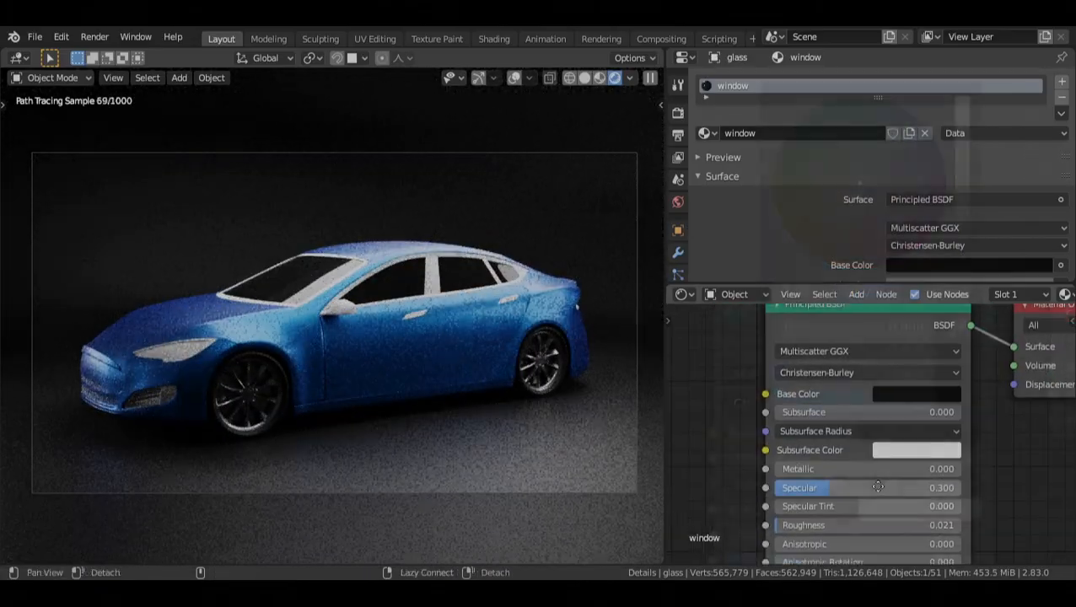
{"action": "scroll", "coordinate": [893, 438], "scroll_direction": "up", "scroll_amount": 1}
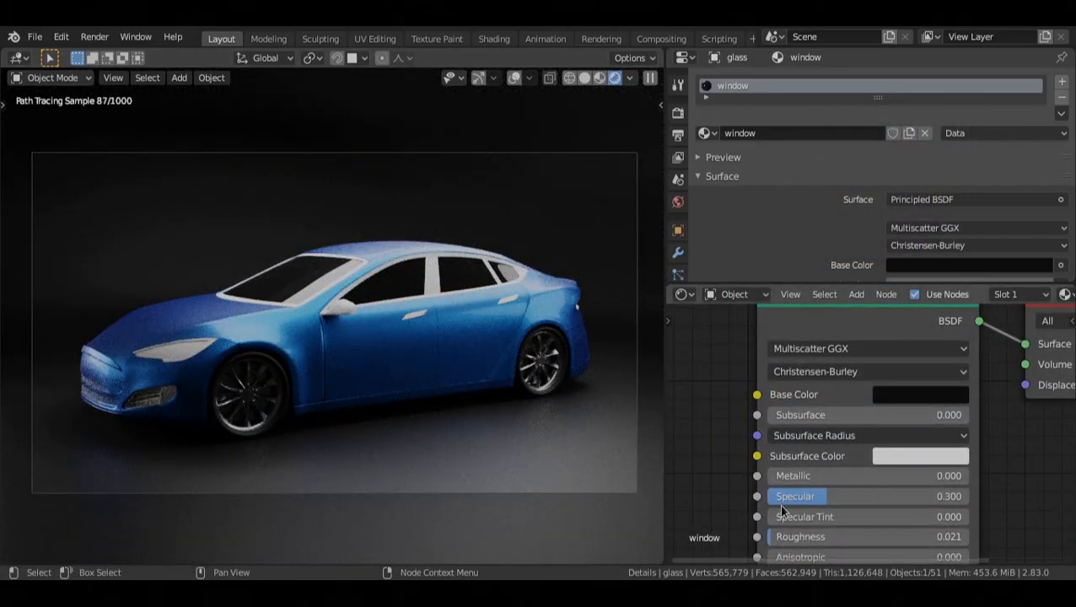
{"action": "scroll", "coordinate": [781, 506], "scroll_direction": "down", "scroll_amount": 1}
{"action": "middle_click_drag", "start_coordinate": [780, 506], "coordinate": [791, 411]}
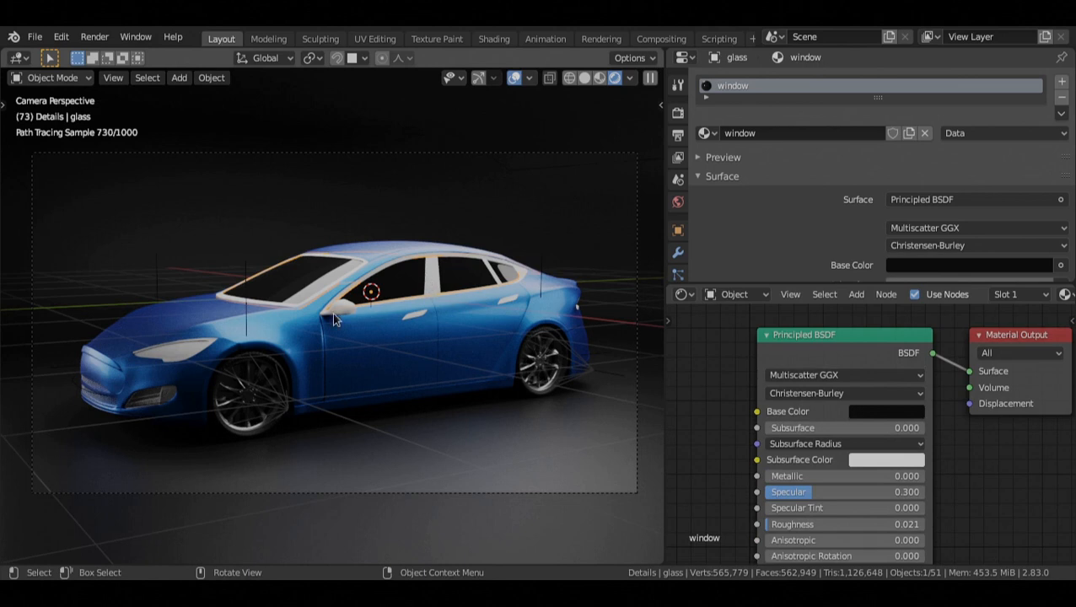
Step: Assign the existing Rubber material to the rubber trim around the car windows
{"action": "left_click", "coordinate": [437, 278]}
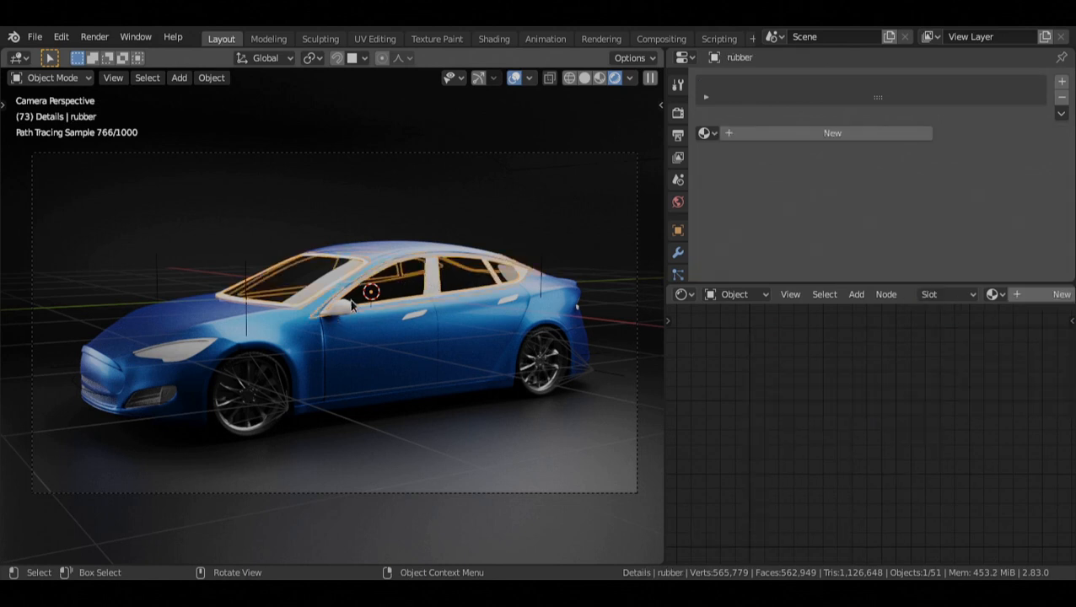
{"action": "left_click", "coordinate": [992, 294]}
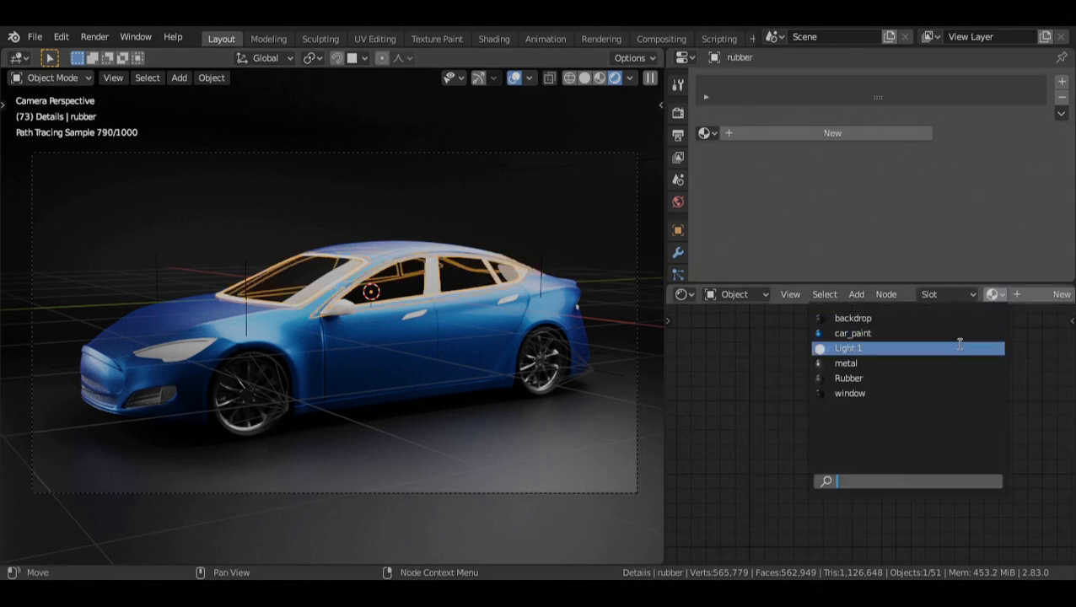
{"action": "left_click", "coordinate": [875, 377]}
Step: Select all the central roof panel faces of body_top in Edit Mode
{"action": "middle_click_drag", "start_coordinate": [397, 294], "coordinate": [357, 291]}
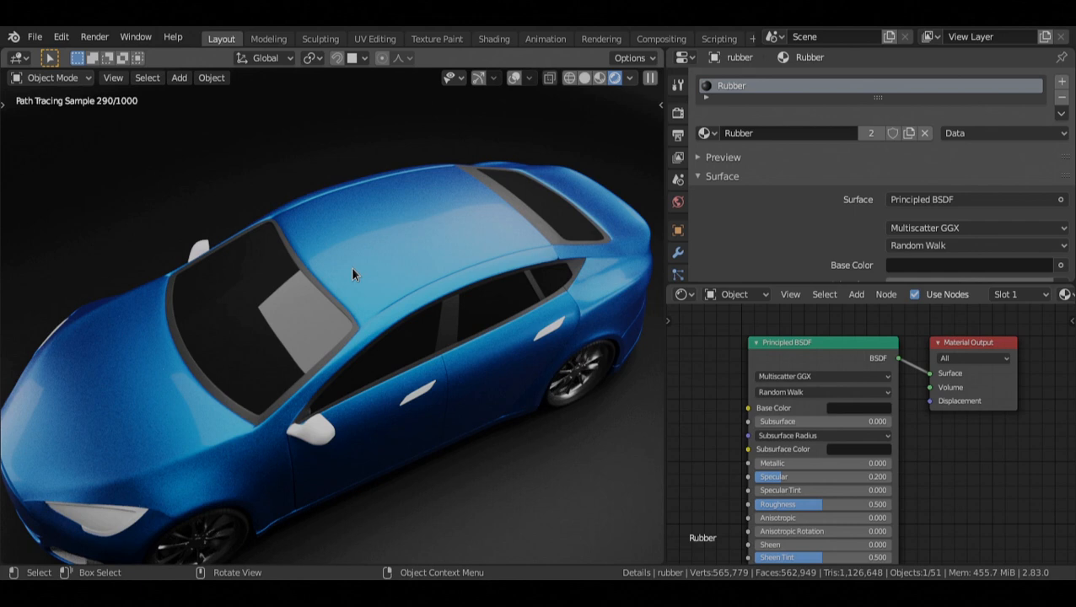
{"action": "key", "text": "Tab"}
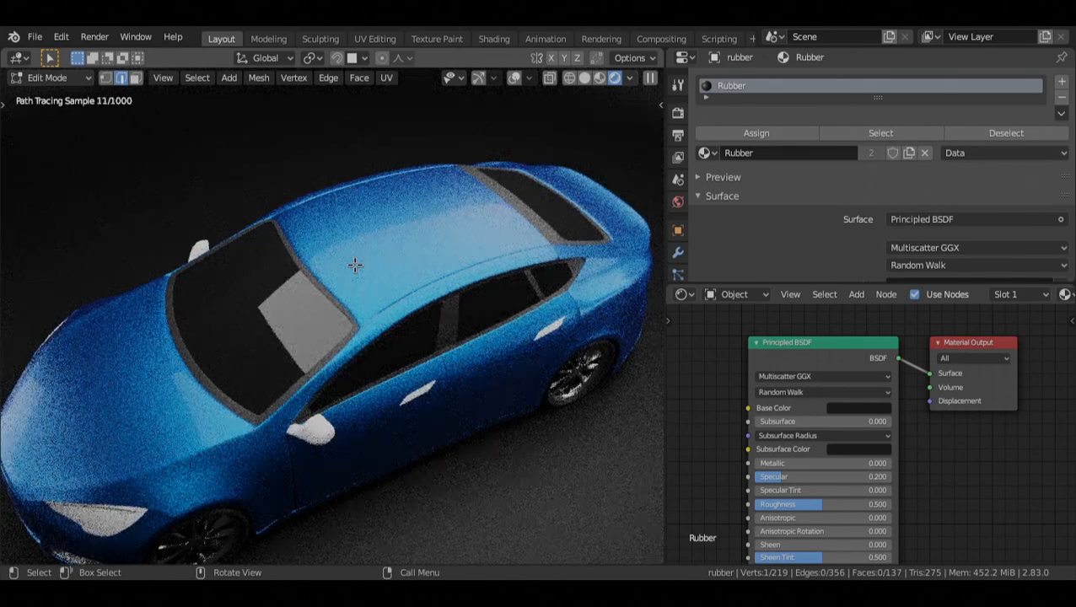
{"action": "key", "text": "Tab"}
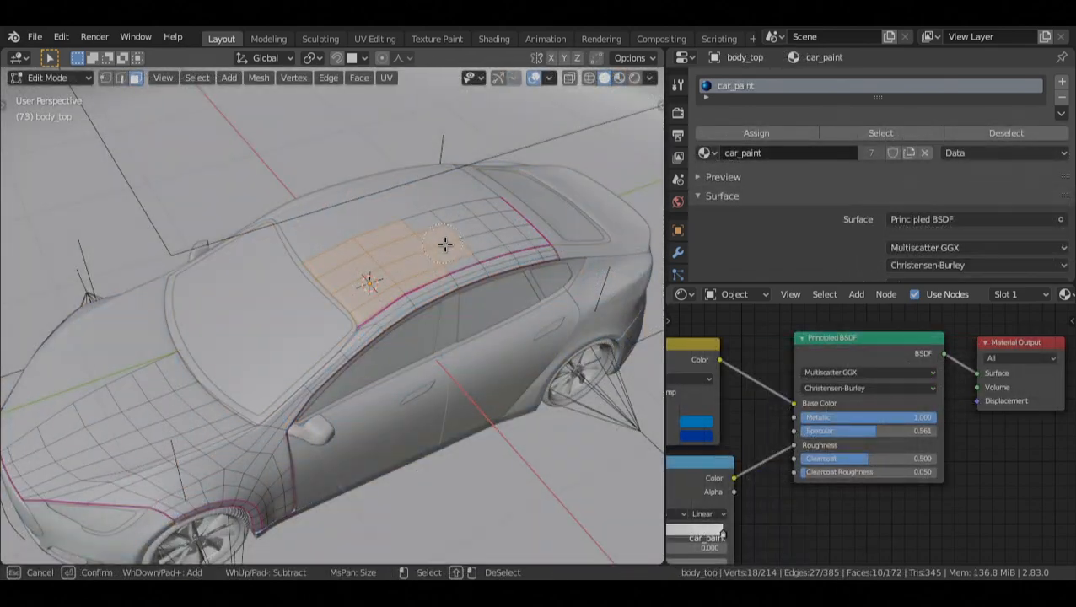
{"action": "left_click_drag", "start_coordinate": [441, 236], "coordinate": [500, 224]}
{"action": "key", "text": "Escape"}
{"action": "key", "text": "ctrl+KP_Add"}
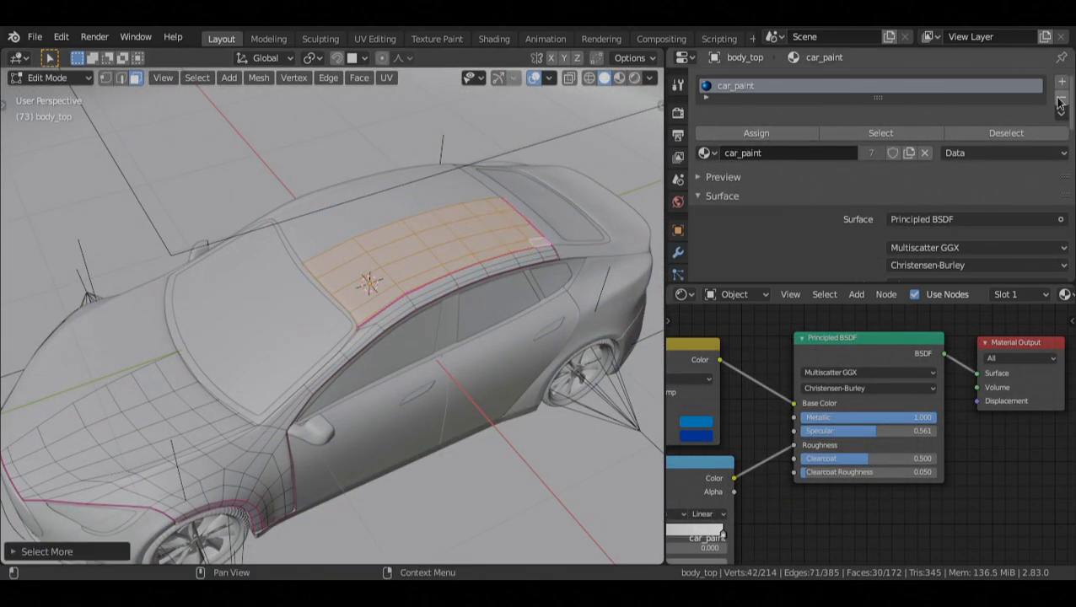
Step: Add a second material slot to body_top and assign the existing window material to the selected roof faces
{"action": "left_click_drag", "start_coordinate": [879, 98], "coordinate": [875, 160]}
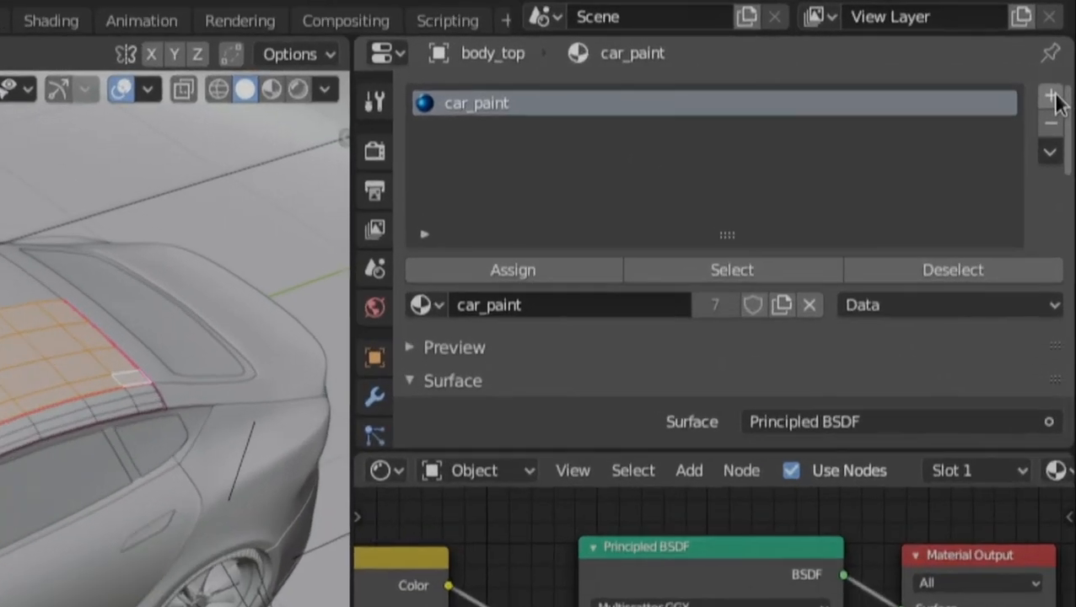
{"action": "left_click", "coordinate": [1061, 81]}
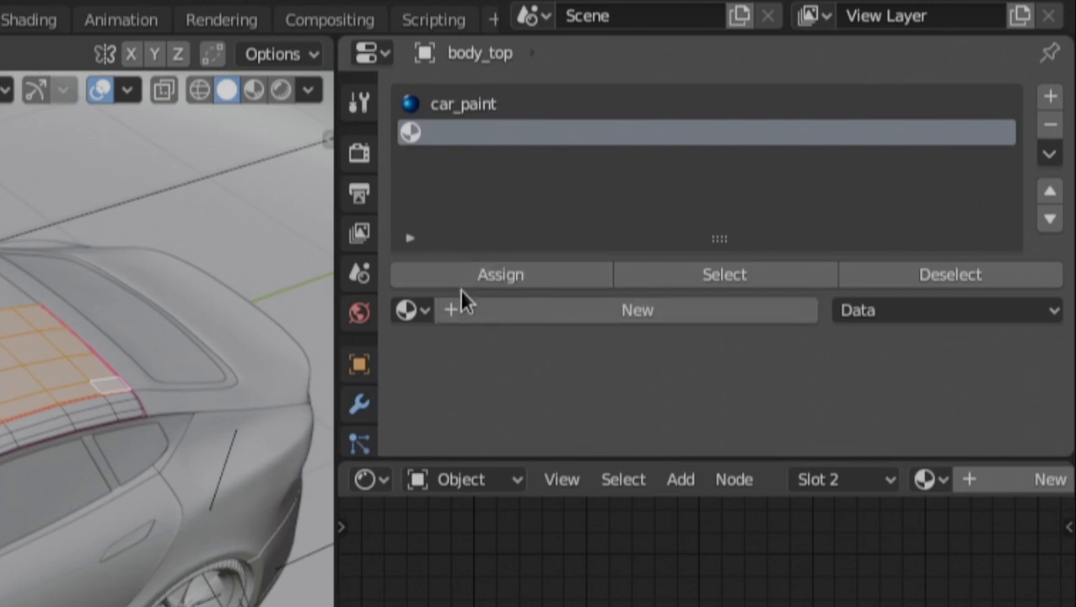
{"action": "left_click", "coordinate": [419, 309]}
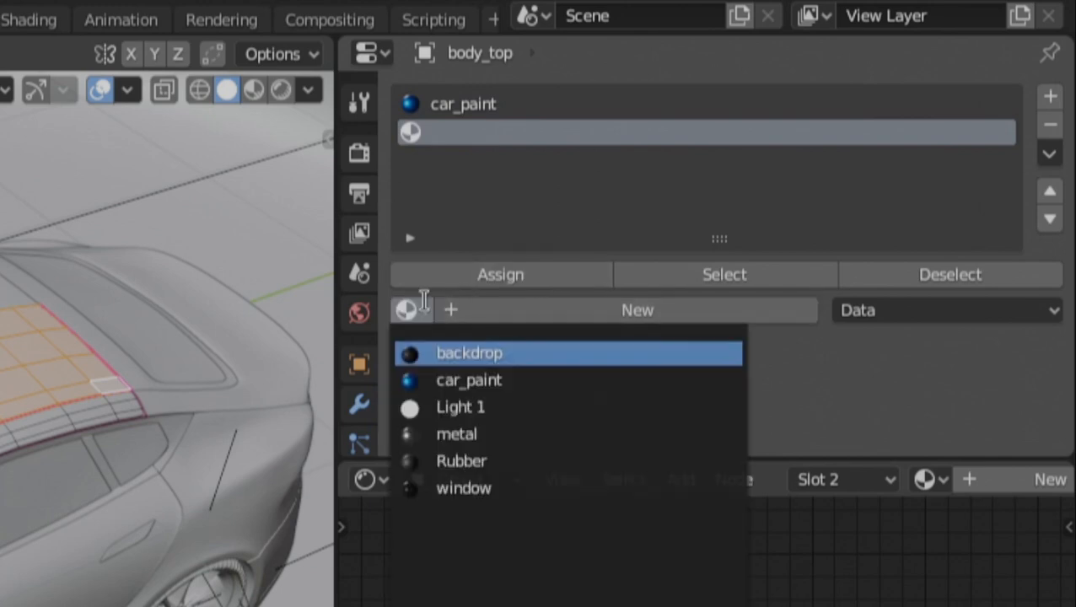
{"action": "left_click", "coordinate": [411, 487]}
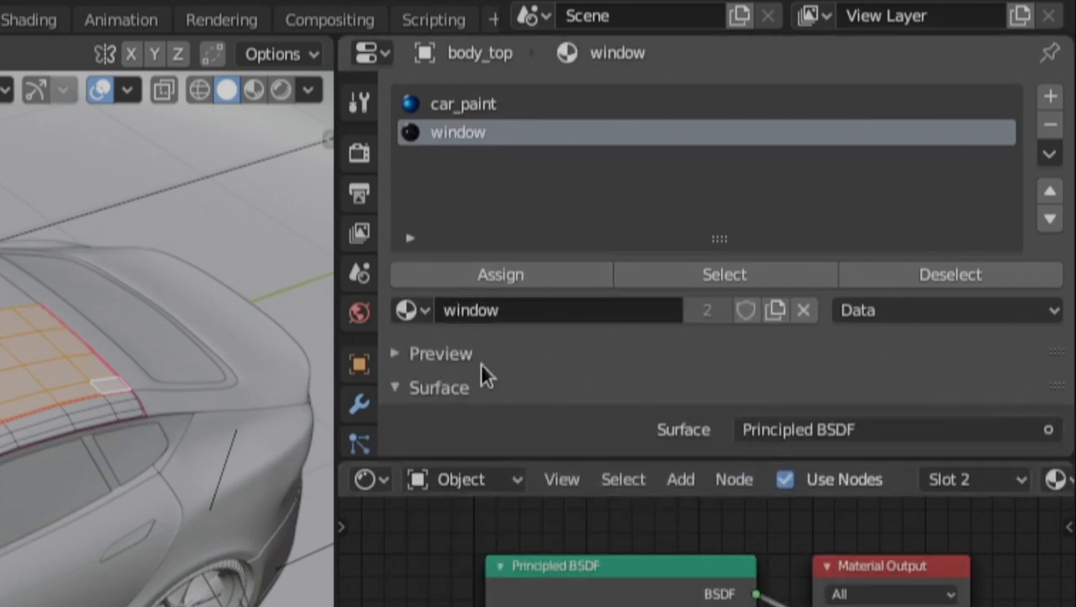
{"action": "left_click", "coordinate": [502, 275]}
{"action": "key", "text": "z"}
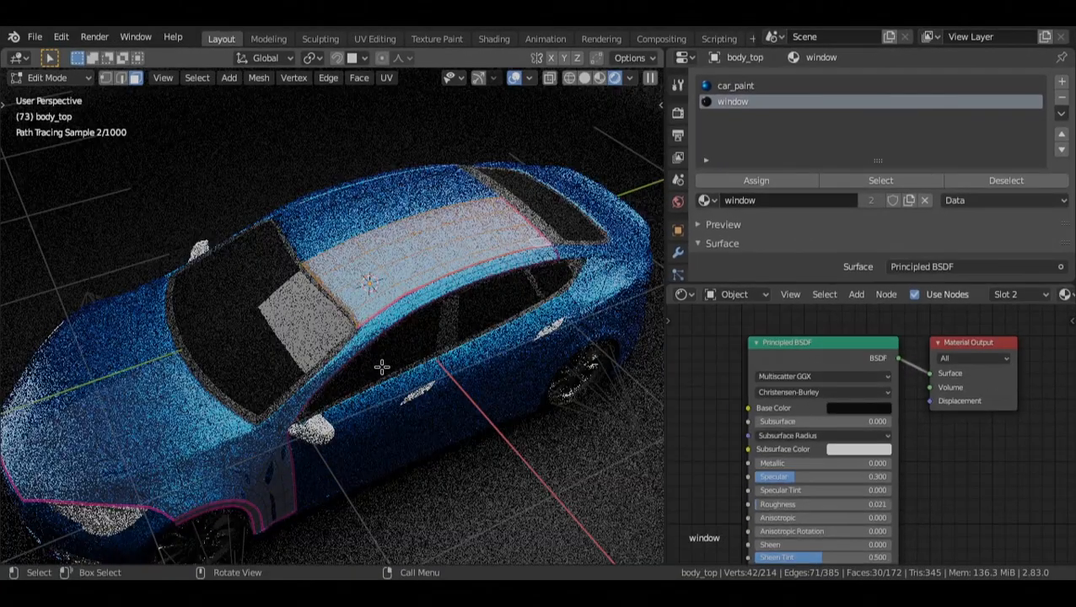
{"action": "left_click", "coordinate": [764, 191]}
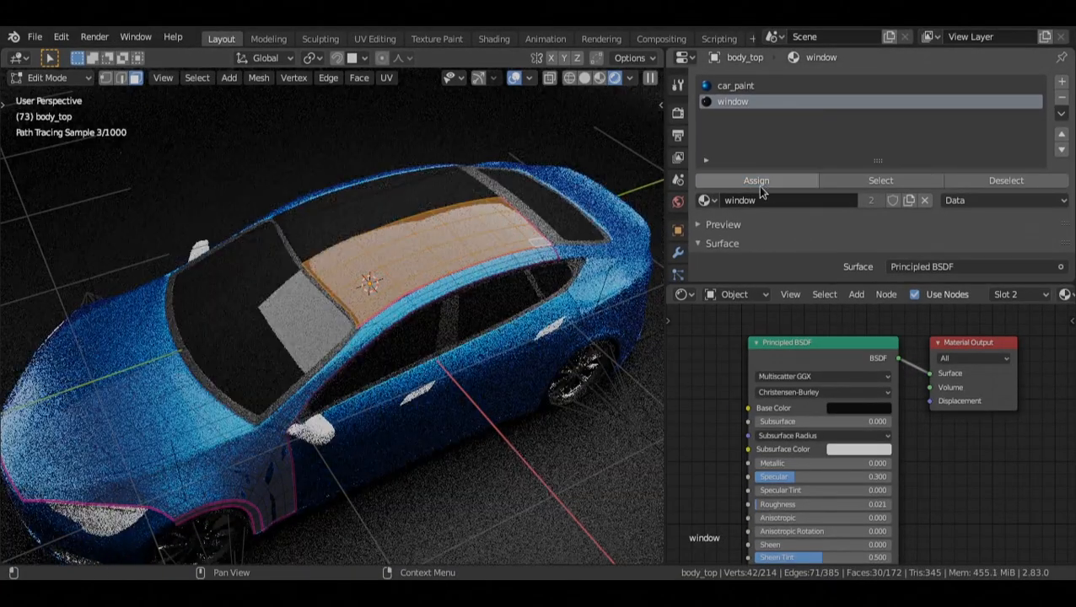
Step: Hide the viewport overlays, leave Edit Mode and examine the car's roof in the rendered view
{"action": "key", "text": "shift+alt+z"}
{"action": "key", "text": "Tab"}
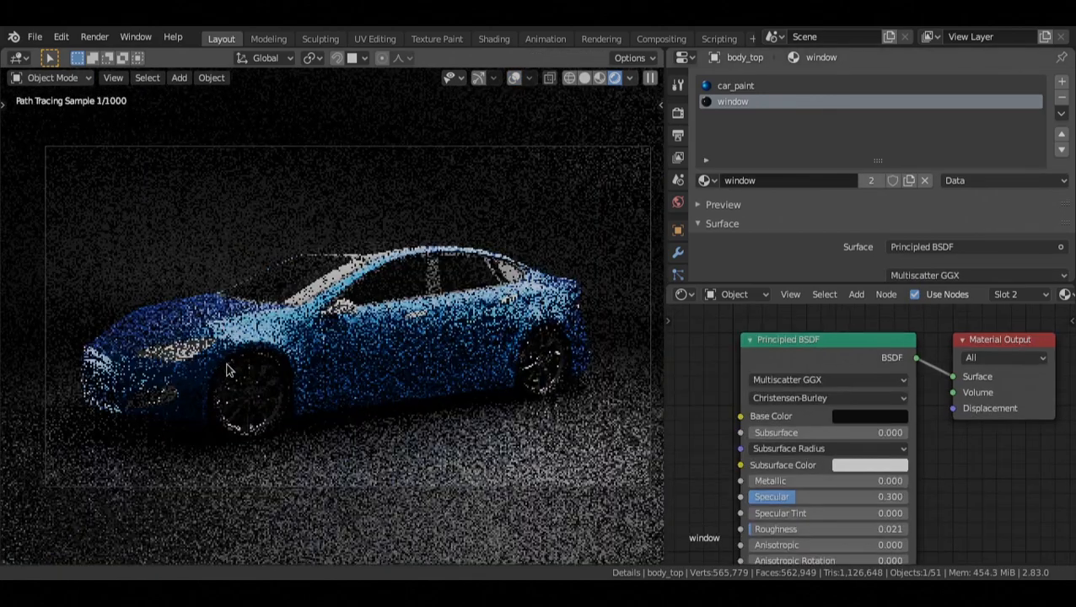
{"action": "middle_click_drag", "start_coordinate": [231, 372], "coordinate": [296, 389]}
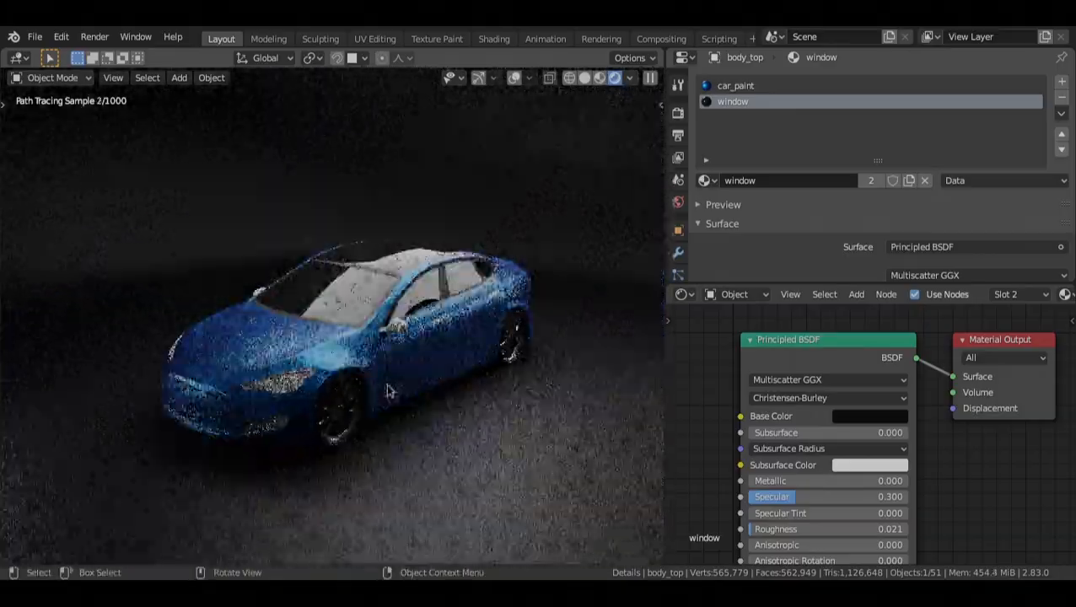
Step: Create a new material named emission on the Light strip around the headlight
{"action": "left_click", "coordinate": [301, 385]}
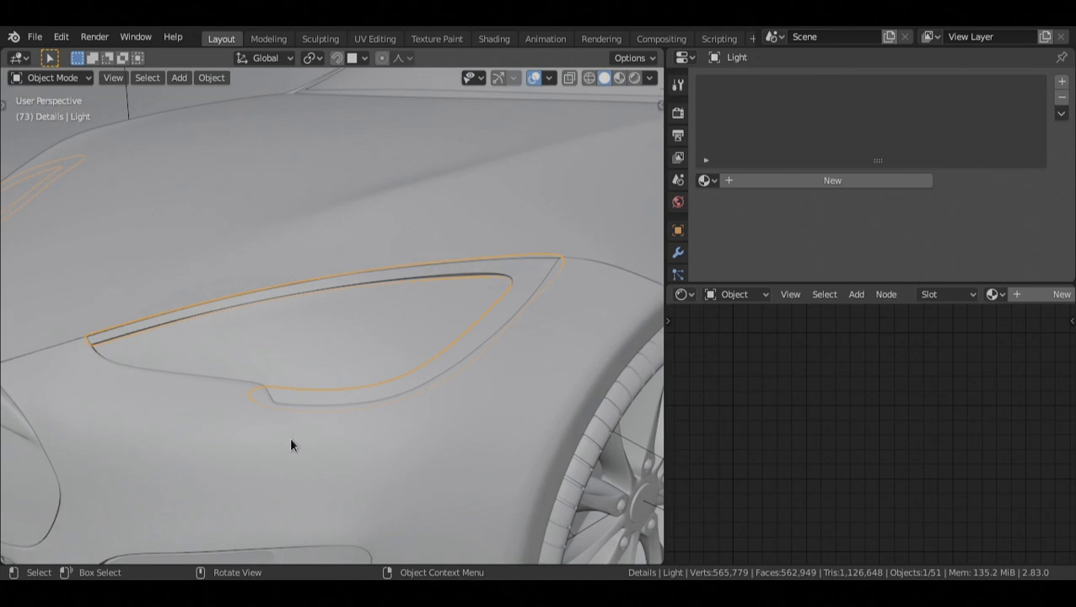
{"action": "left_click", "coordinate": [725, 181]}
{"action": "left_click", "coordinate": [758, 180]}
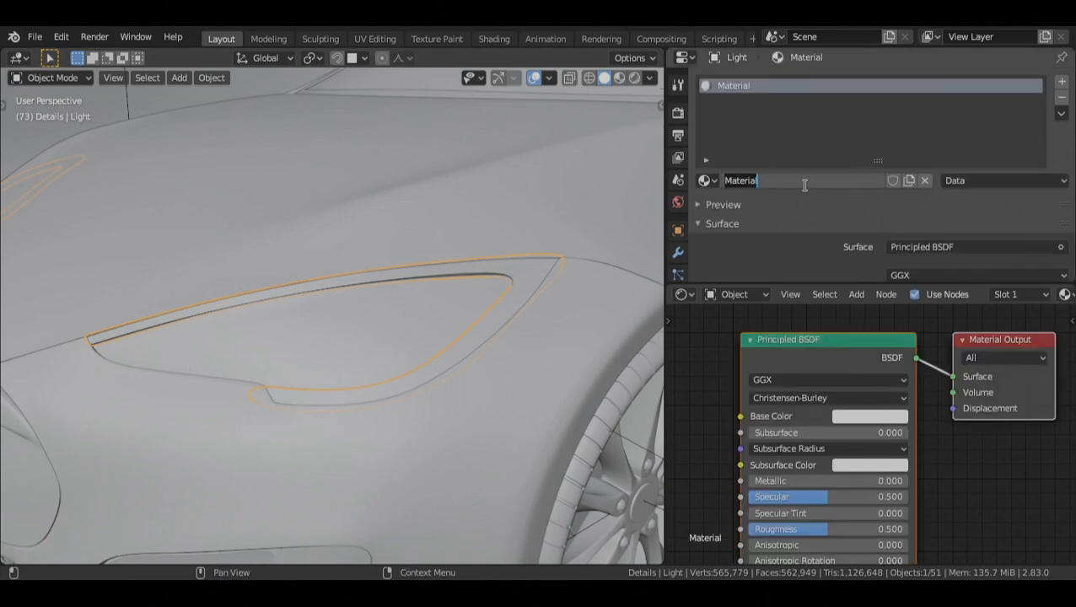
{"action": "type", "text": "emis"}
{"action": "key", "text": "Return"}
Step: Replace the emission material's Principled BSDF with an Emission shader connected to the Material Output's Surface input
{"action": "scroll", "coordinate": [816, 371], "scroll_direction": "down", "scroll_amount": 4}
{"action": "left_click", "coordinate": [816, 369]}
{"action": "left_click_drag", "start_coordinate": [830, 406], "coordinate": [861, 371], "text": "alt"}
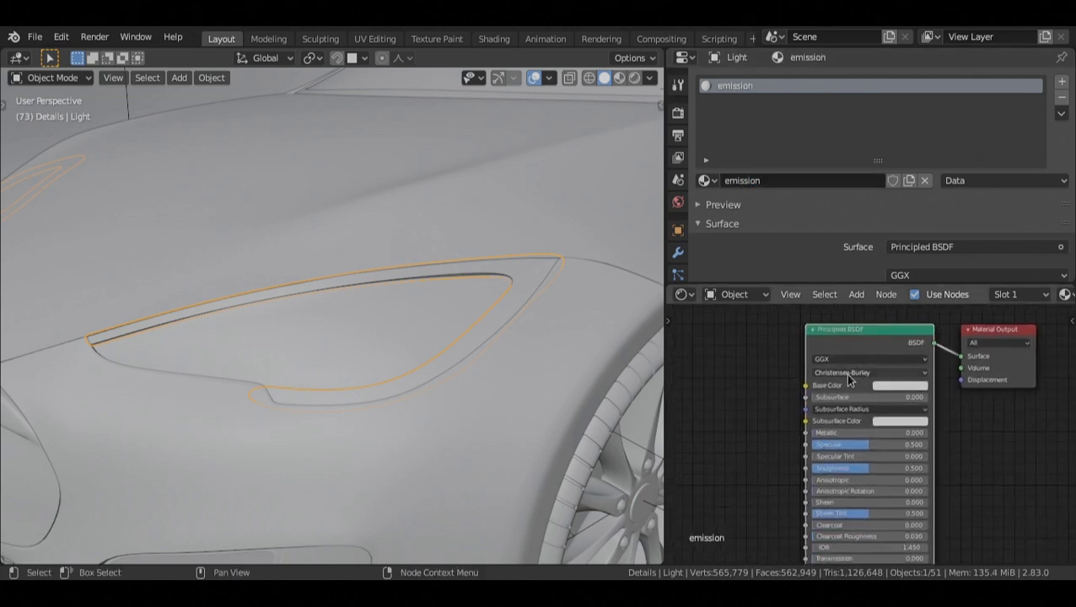
{"action": "key", "text": "x"}
{"action": "key", "text": "shift+a"}
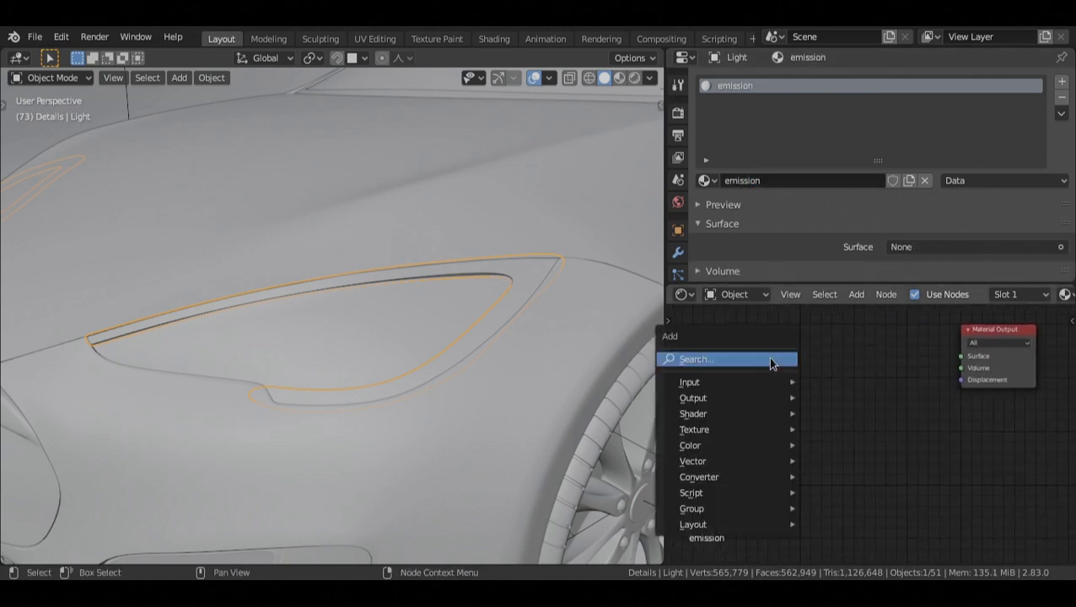
{"action": "mouse_move", "coordinate": [743, 413]}
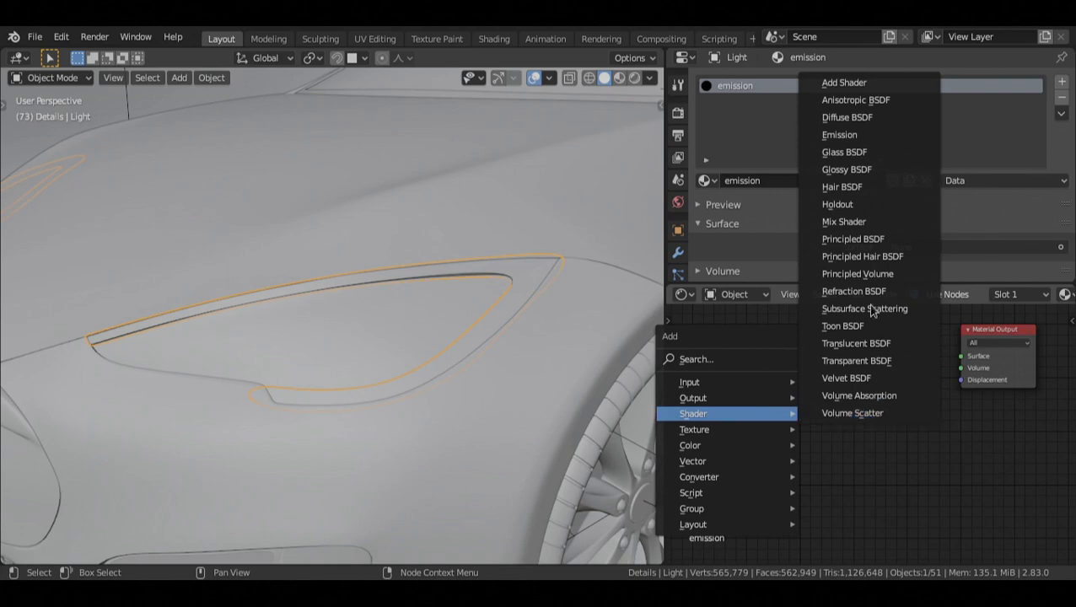
{"action": "left_click", "coordinate": [839, 135]}
{"action": "left_click", "coordinate": [848, 380]}
{"action": "left_click_drag", "start_coordinate": [903, 388], "coordinate": [961, 354]}
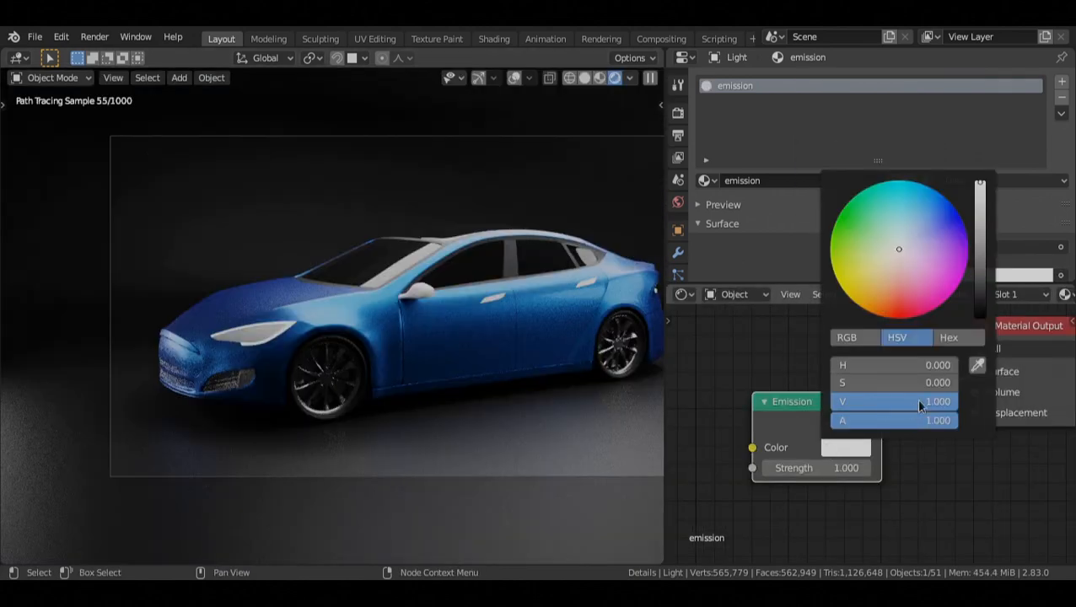
Step: Sample a light blue from the rendered view as the Emission shader's color and set its strength to 3
{"action": "left_click", "coordinate": [977, 364]}
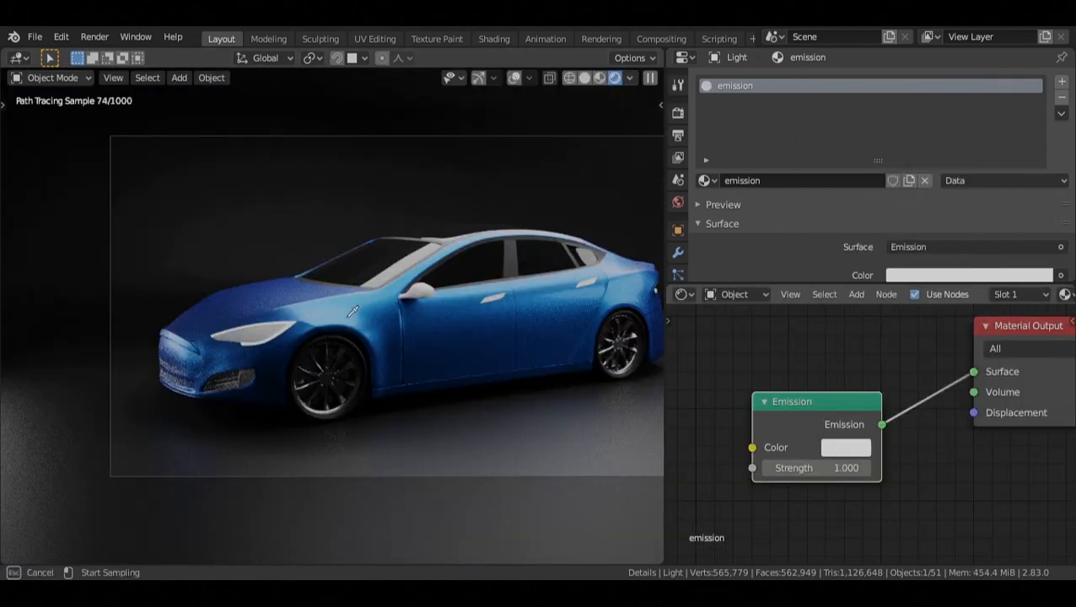
{"action": "left_click", "coordinate": [570, 403]}
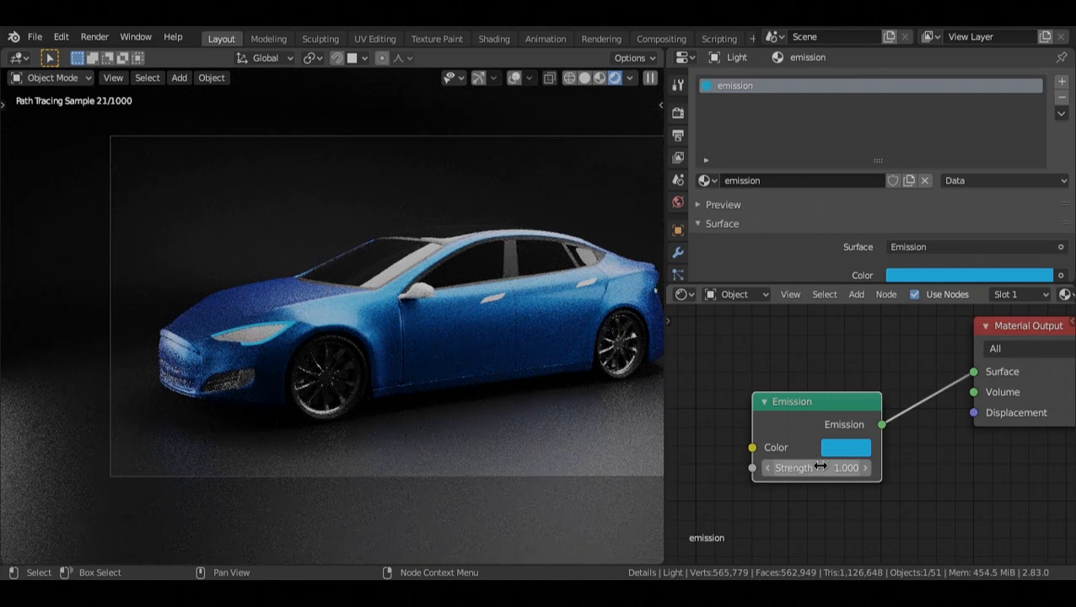
{"action": "left_click", "coordinate": [820, 467]}
{"action": "type", "text": "3"}
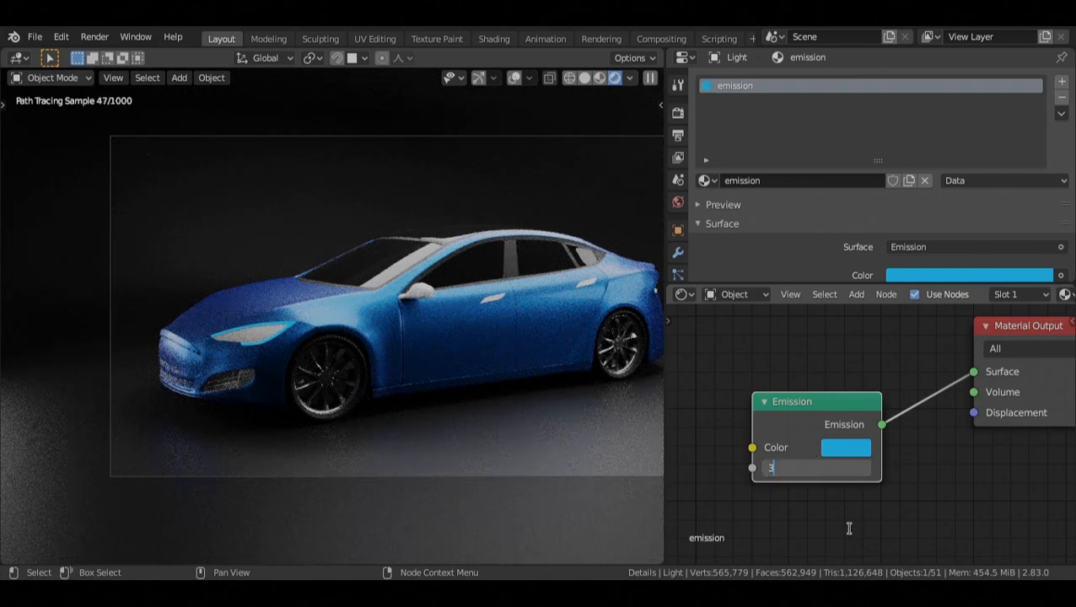
{"action": "key", "text": "Return"}
Step: Select the strip of faces along the lower side sill of body_base in Edit Mode, between the front and rear wheels
{"action": "scroll", "coordinate": [847, 526], "scroll_direction": "up", "scroll_amount": 1}
{"action": "mouse_move", "coordinate": [271, 403]}
{"action": "middle_mouse_down"}
{"action": "mouse_move", "coordinate": [283, 397]}
{"action": "mouse_move", "coordinate": [259, 393]}
{"action": "mouse_move", "coordinate": [284, 408]}
{"action": "middle_mouse_up"}
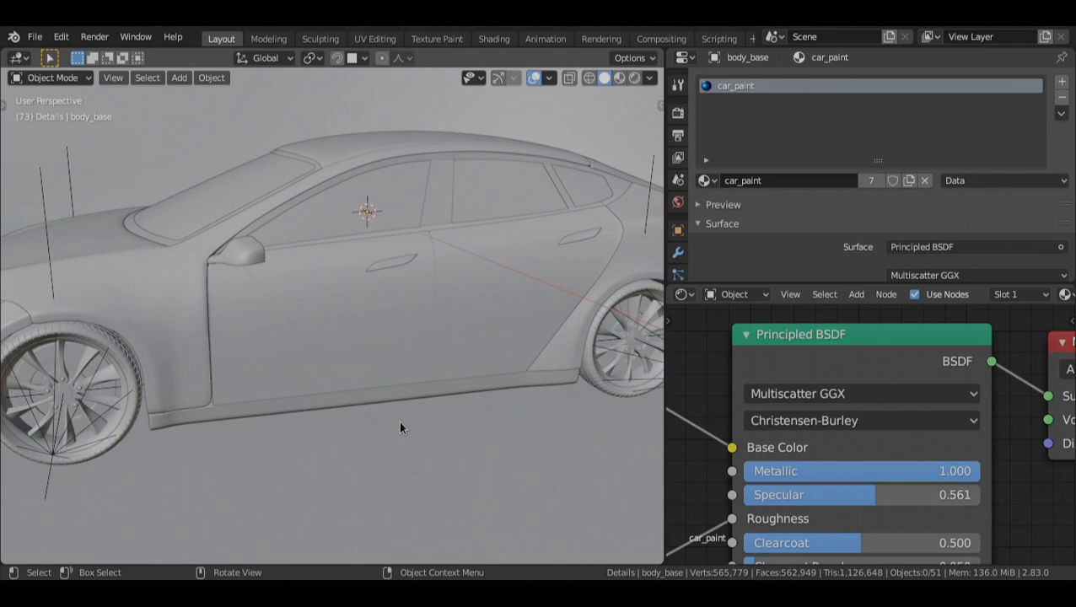
{"action": "left_click", "coordinate": [323, 410]}
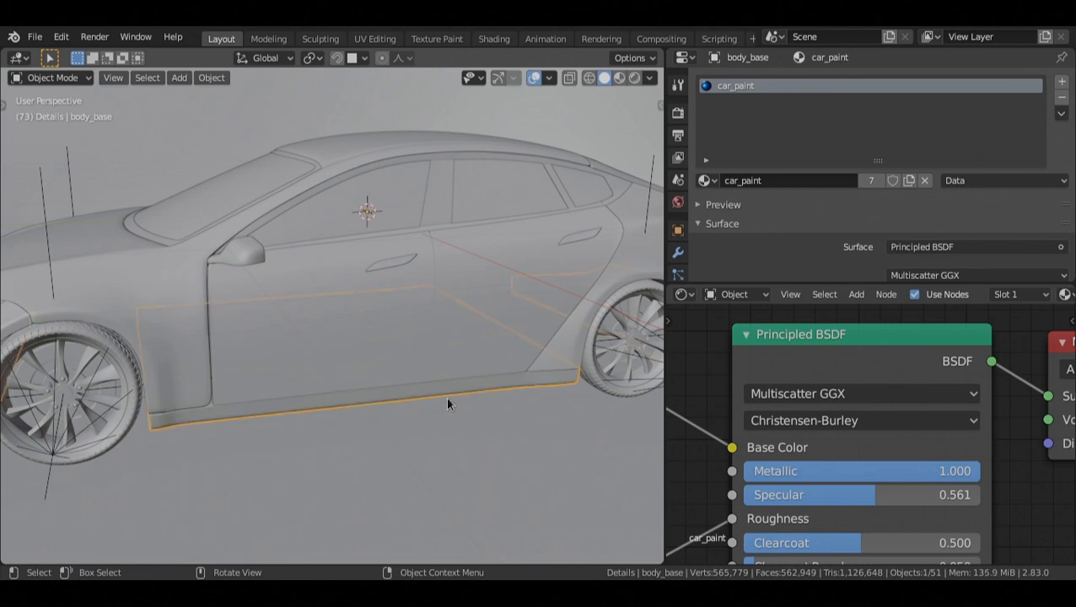
{"action": "key", "text": "Tab"}
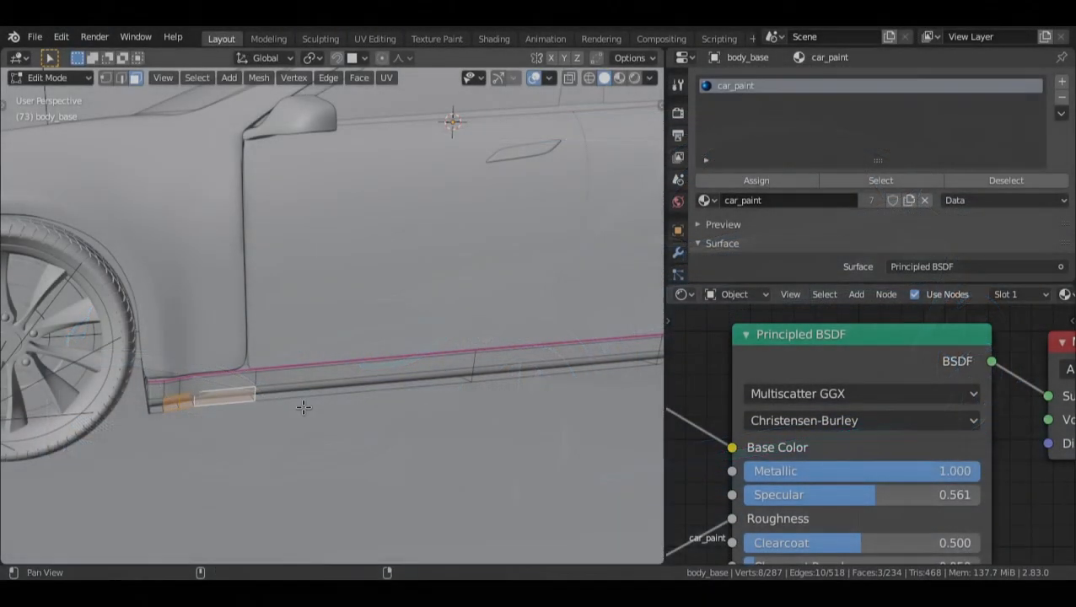
{"action": "middle_click_drag", "start_coordinate": [303, 410], "coordinate": [260, 444], "text": "shift"}
{"action": "left_click", "coordinate": [411, 389], "text": "ctrl"}
{"action": "mouse_move", "coordinate": [282, 406]}
{"action": "middle_mouse_down", "text": "shift"}
{"action": "mouse_move", "coordinate": [355, 394]}
{"action": "mouse_move", "coordinate": [255, 411]}
{"action": "mouse_move", "coordinate": [323, 348]}
{"action": "mouse_move", "coordinate": [310, 245]}
{"action": "middle_mouse_up", "text": "shift"}
{"action": "key", "text": "c"}
{"action": "left_click_drag", "start_coordinate": [306, 151], "coordinate": [440, 410]}
{"action": "right_click", "coordinate": [439, 411]}
{"action": "key", "text": "c"}
{"action": "mouse_move", "coordinate": [439, 411]}
{"action": "middle_mouse_down"}
{"action": "mouse_move", "coordinate": [408, 281]}
{"action": "mouse_move", "coordinate": [447, 211]}
{"action": "middle_mouse_up"}
{"action": "mouse_move", "coordinate": [455, 186]}
{"action": "left_mouse_down"}
{"action": "mouse_move", "coordinate": [570, 316]}
{"action": "mouse_move", "coordinate": [498, 295]}
{"action": "left_mouse_up"}
{"action": "mouse_move", "coordinate": [497, 295]}
{"action": "middle_mouse_down"}
{"action": "mouse_move", "coordinate": [403, 374]}
{"action": "mouse_move", "coordinate": [408, 339]}
{"action": "middle_mouse_up"}
{"action": "left_click_drag", "start_coordinate": [408, 339], "coordinate": [379, 346]}
{"action": "right_click", "coordinate": [380, 346]}
{"action": "mouse_move", "coordinate": [379, 346]}
{"action": "middle_mouse_down"}
{"action": "mouse_move", "coordinate": [309, 379]}
{"action": "mouse_move", "coordinate": [364, 399]}
{"action": "middle_mouse_up"}
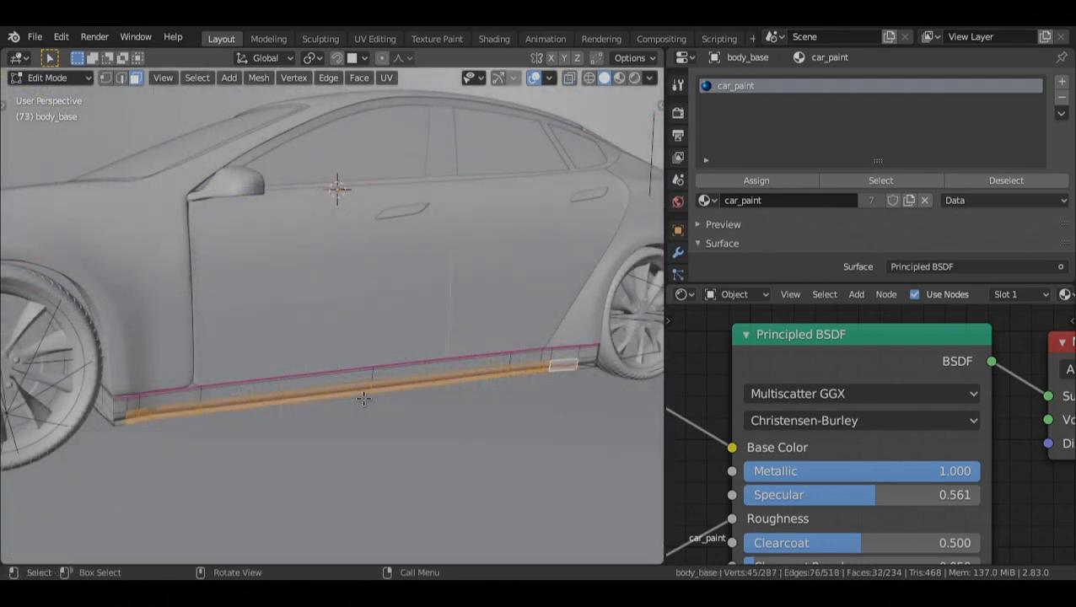
Step: Assign the existing emission material to the selected sill faces in a new slot and return to Object Mode in rendered shading
{"action": "left_click", "coordinate": [1061, 82]}
{"action": "left_click", "coordinate": [705, 200]}
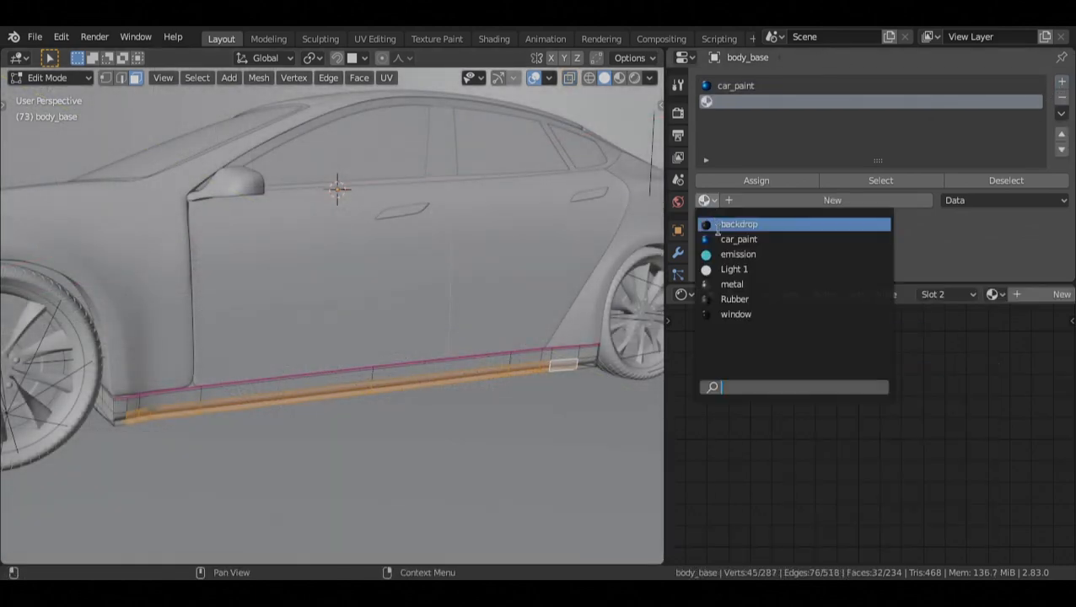
{"action": "left_click", "coordinate": [772, 253]}
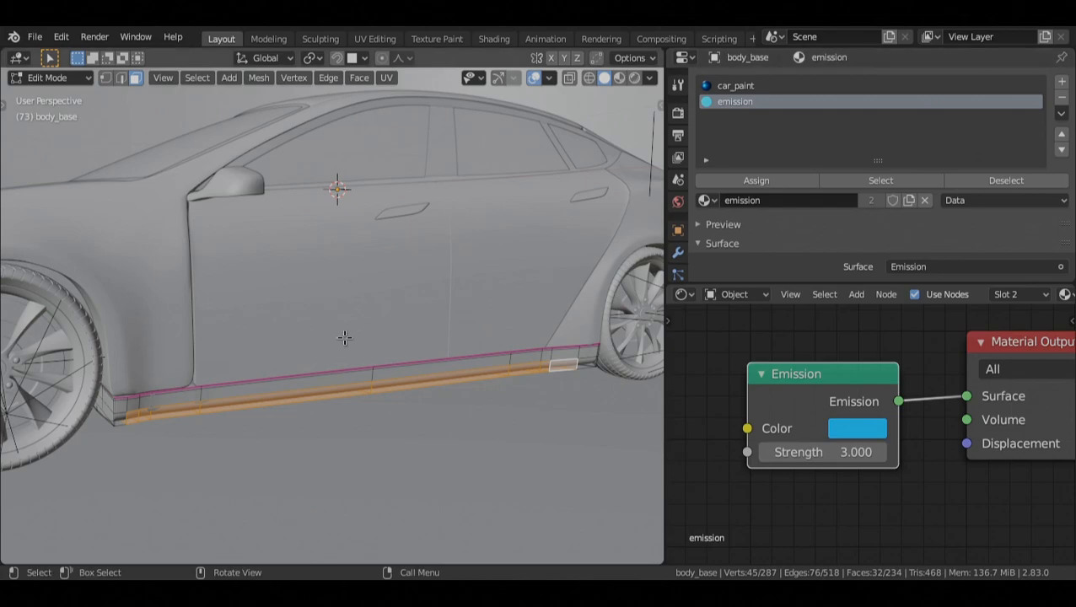
{"action": "left_click", "coordinate": [716, 183]}
{"action": "key", "text": "Tab"}
{"action": "key", "text": "z"}
{"action": "left_click", "coordinate": [461, 312]}
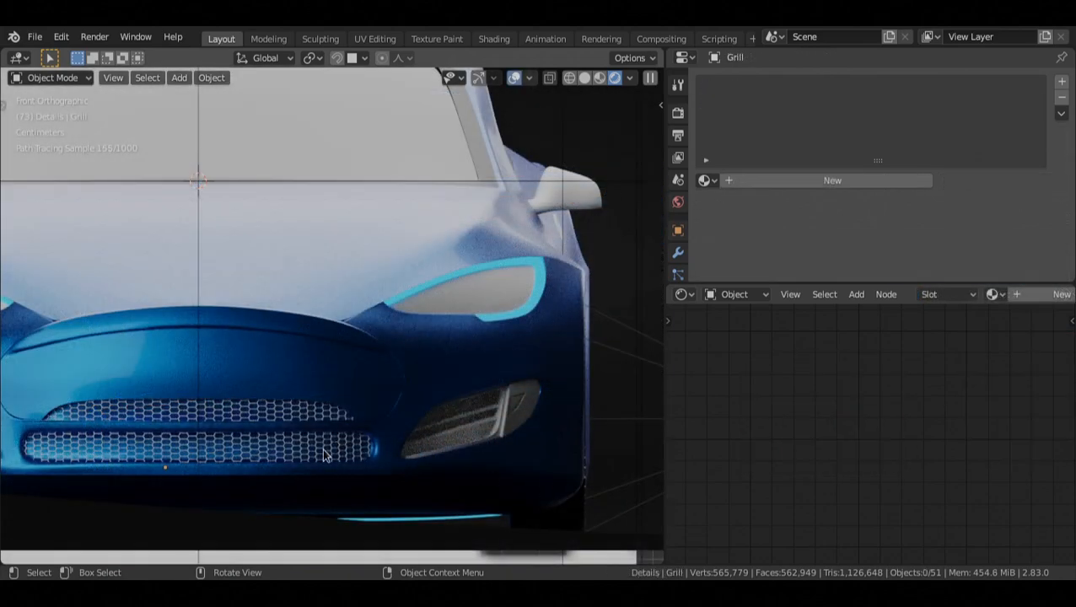
Step: Assign the existing metal material to the front Grill object and frame it without overlays
{"action": "left_click", "coordinate": [324, 455]}
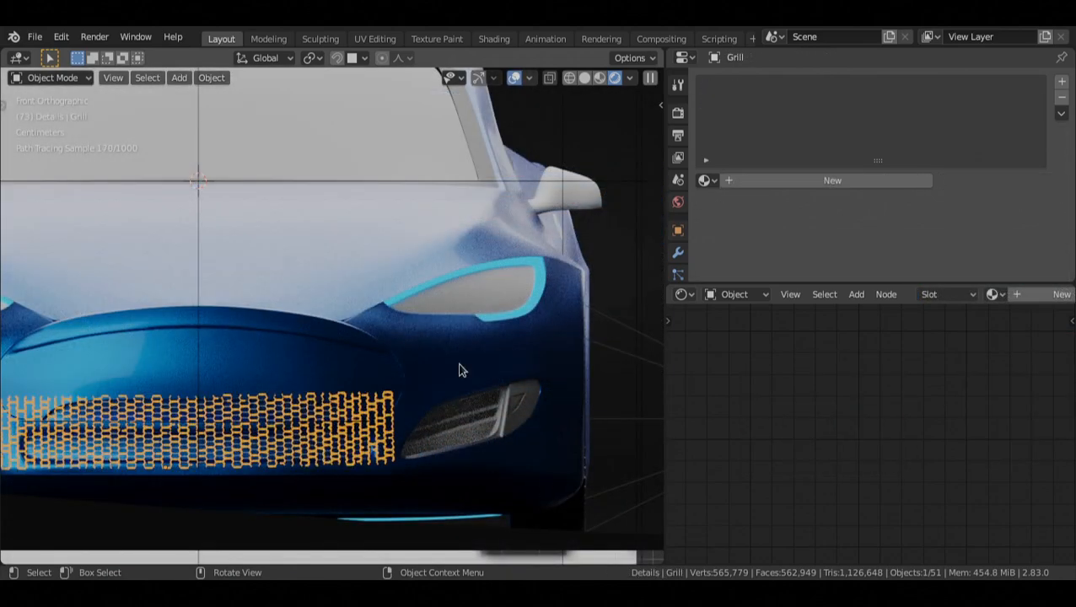
{"action": "left_click", "coordinate": [706, 180]}
{"action": "left_click", "coordinate": [767, 268]}
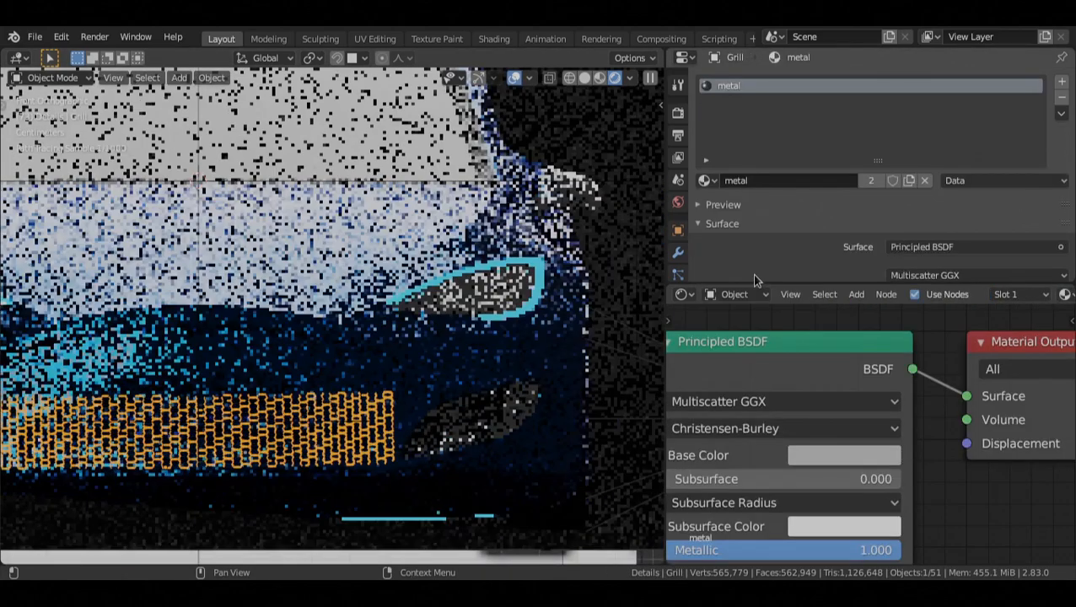
{"action": "key", "text": "shift+alt+z"}
{"action": "key", "text": "KP_Decimal"}
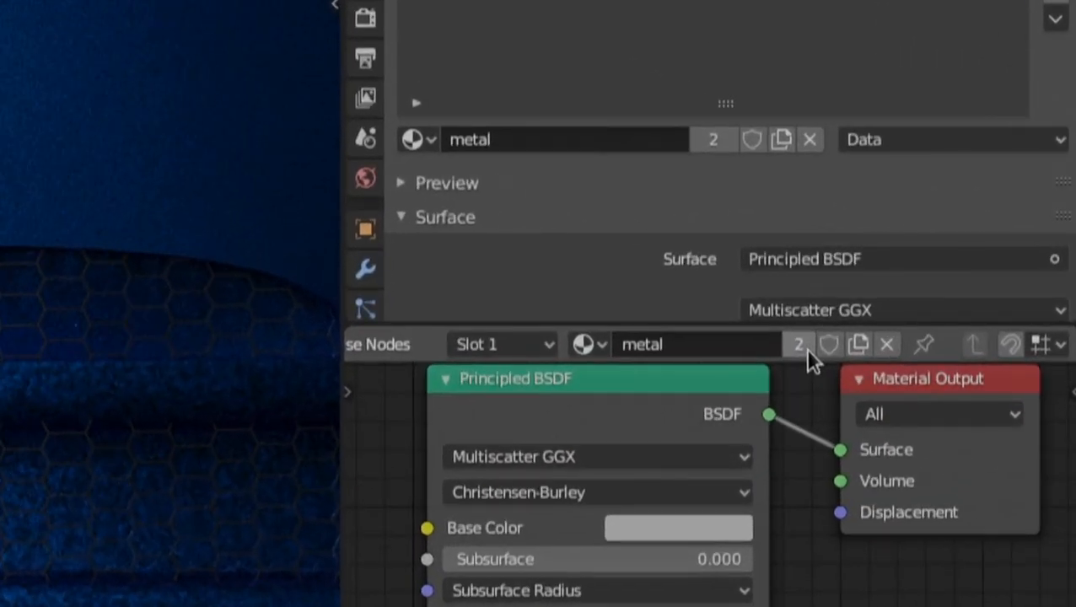
Step: Make the grill's metal material a single-user copy and set its roughness to 0.400
{"action": "left_click", "coordinate": [805, 347]}
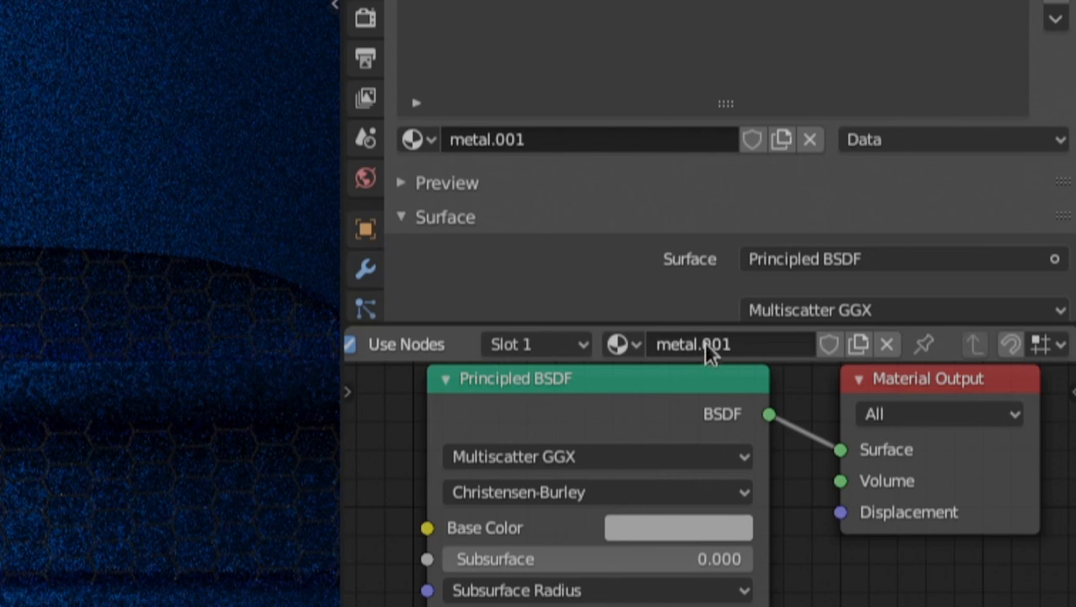
{"action": "left_click", "coordinate": [641, 346]}
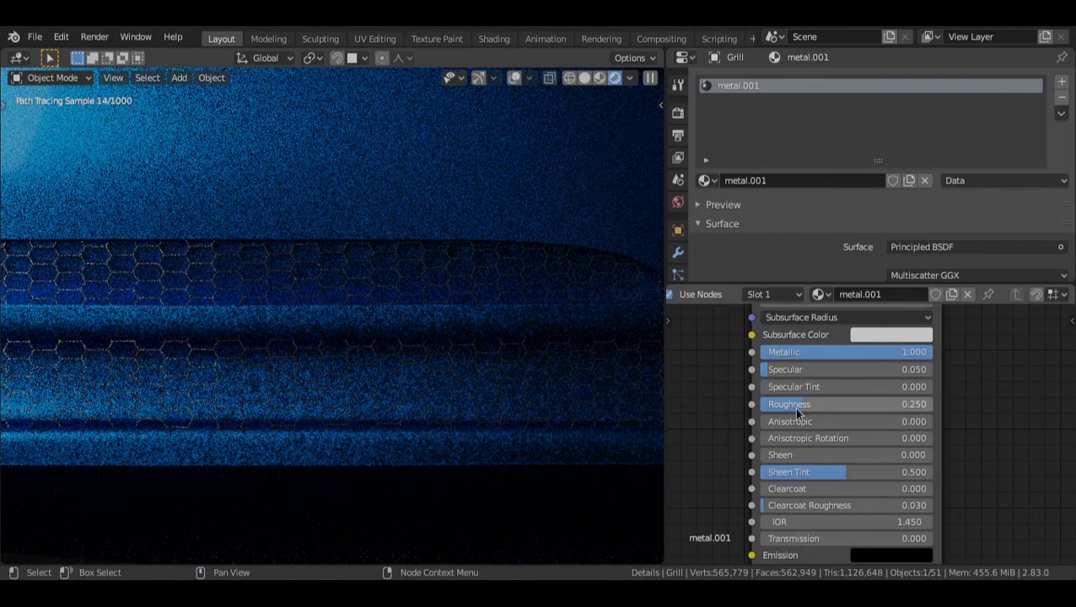
{"action": "middle_click_drag", "start_coordinate": [796, 411], "coordinate": [799, 438]}
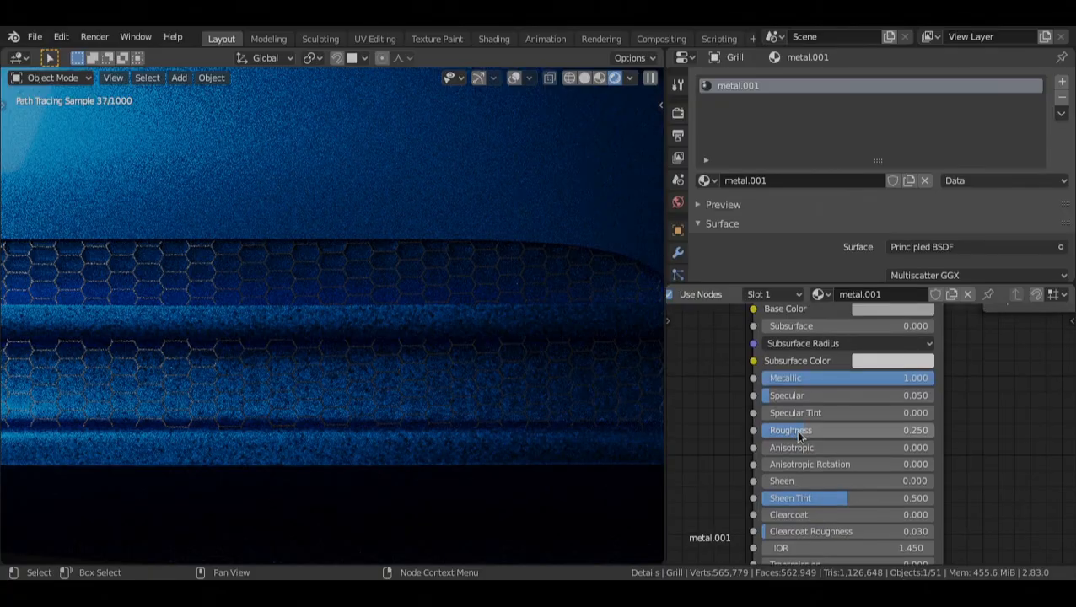
{"action": "left_click_drag", "start_coordinate": [798, 436], "coordinate": [825, 436]}
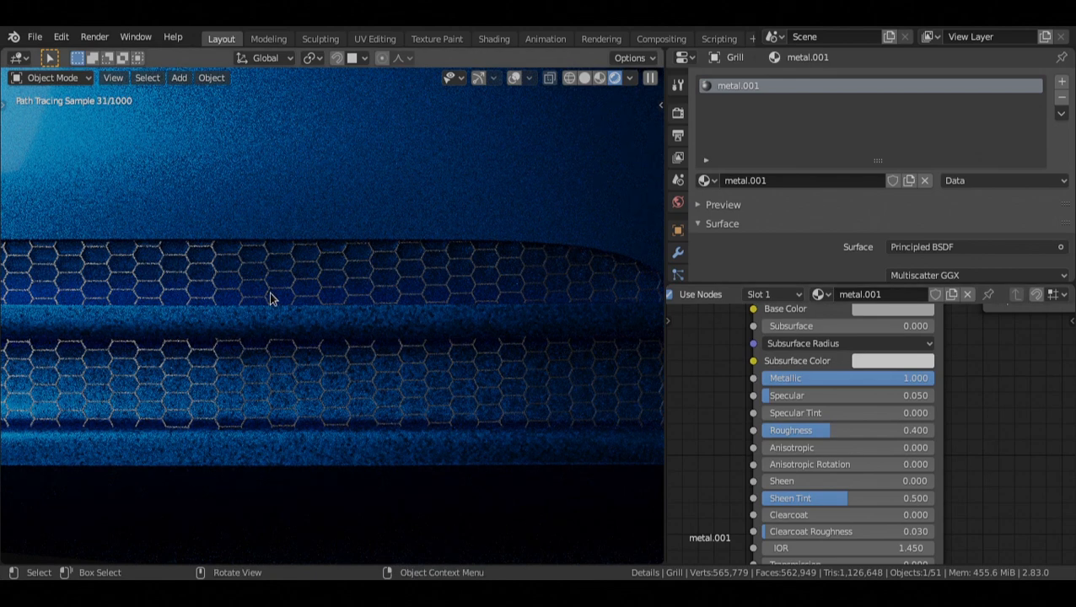
Step: Return to the camera view and rename the grill's copied metal material as grid
{"action": "key", "text": "KP_0"}
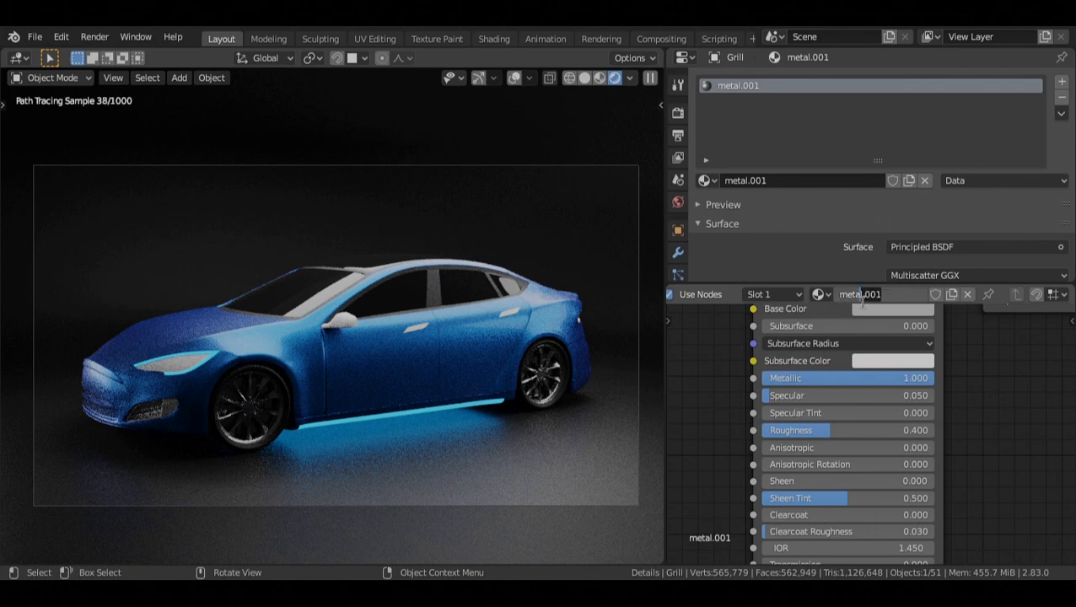
{"action": "type", "text": "grid"}
{"action": "key", "text": "Return"}
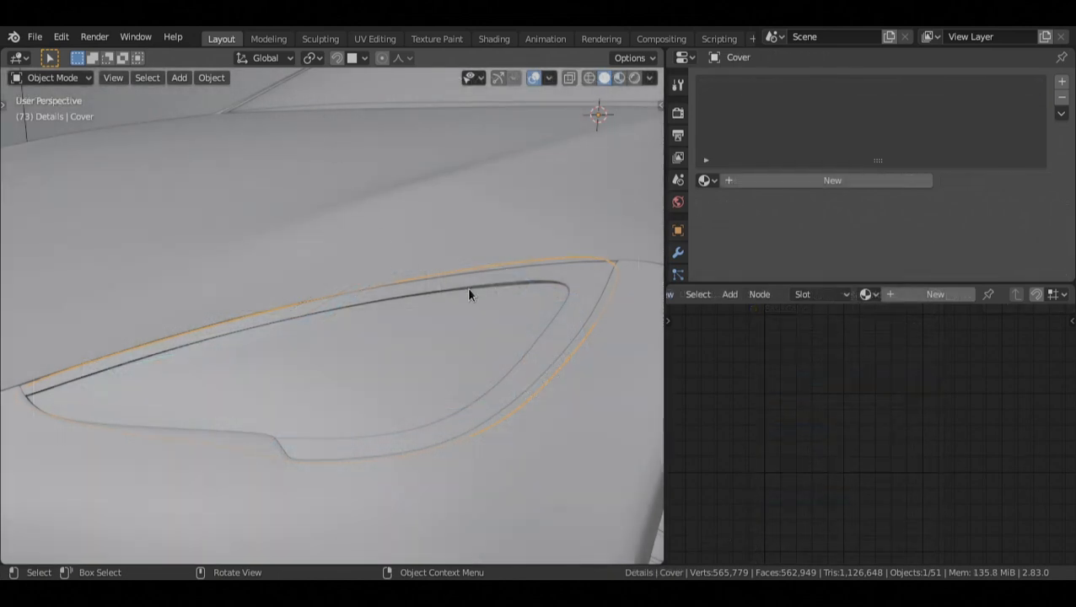
Step: Try moving the headlight Cover object off the lamp and cancel the move
{"action": "key", "text": "g"}
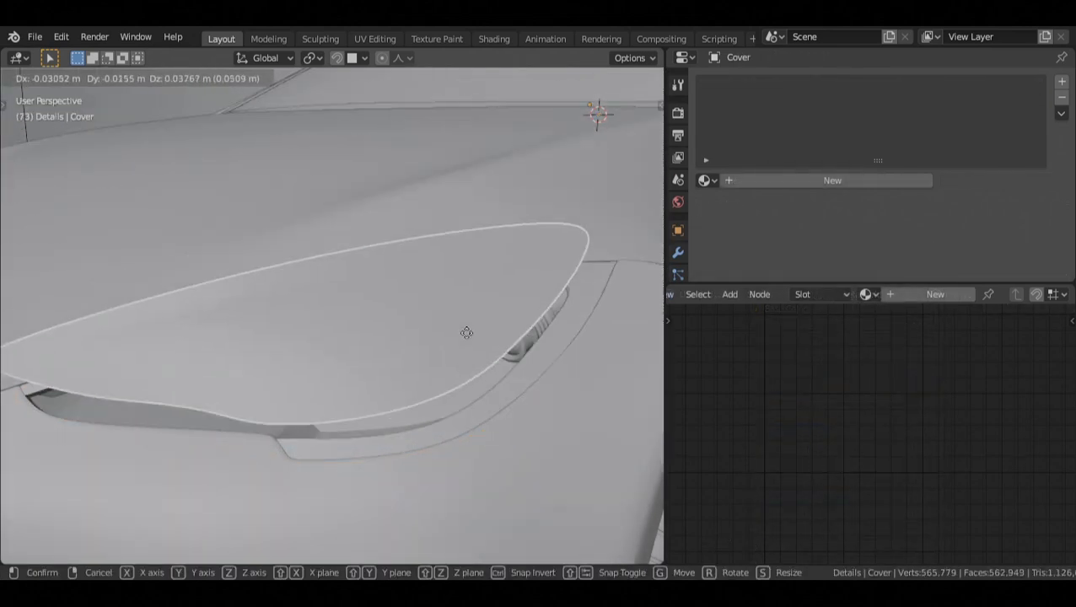
{"action": "right_click", "coordinate": [499, 278]}
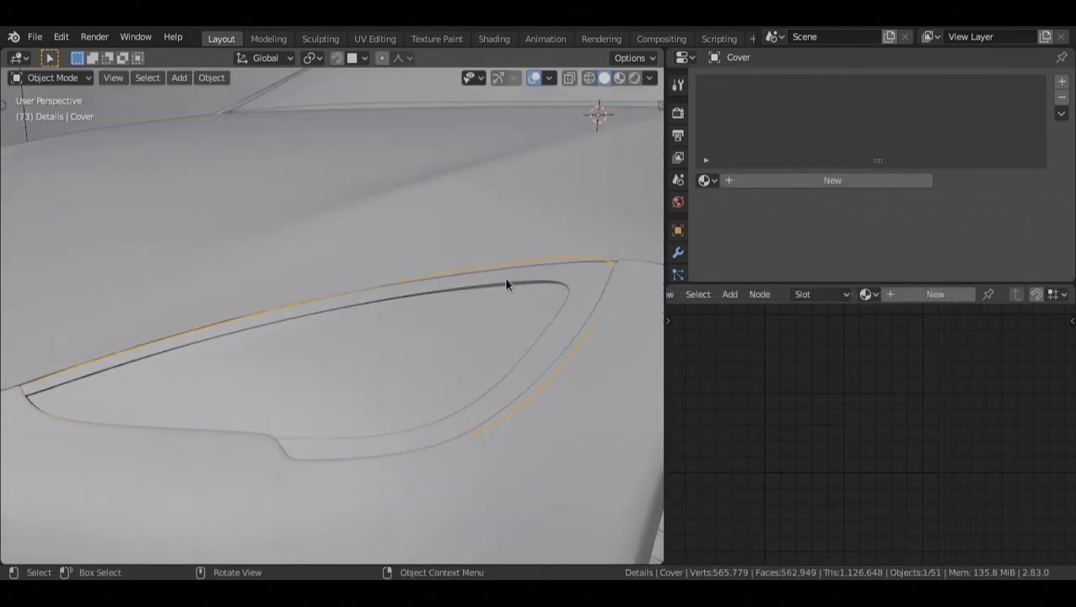
Step: Hide the headlight Cover object to expose the lamp inside
{"action": "key", "text": "g"}
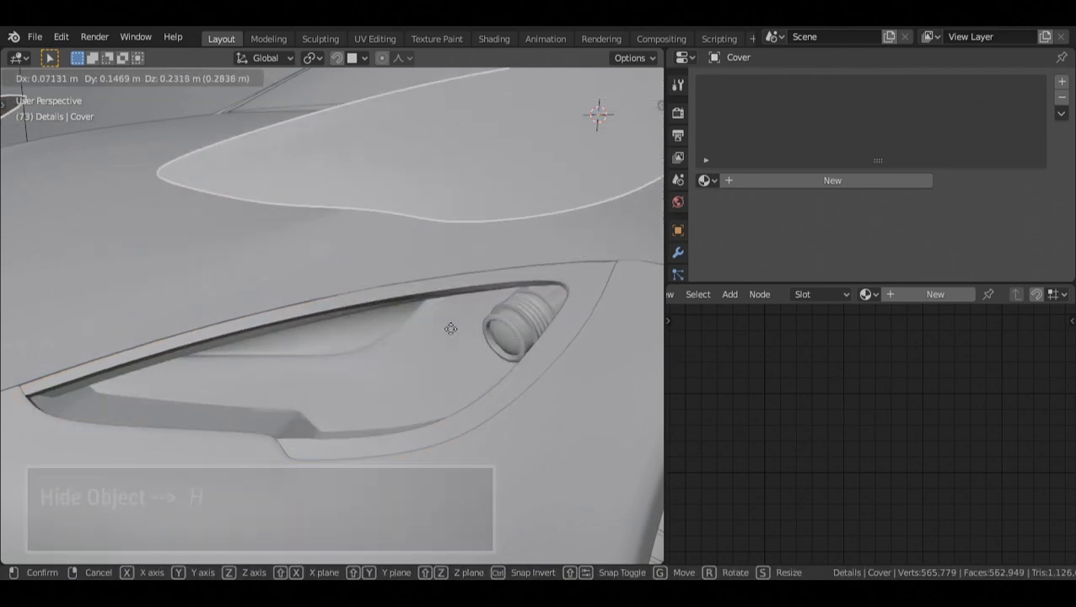
{"action": "right_click", "coordinate": [508, 377]}
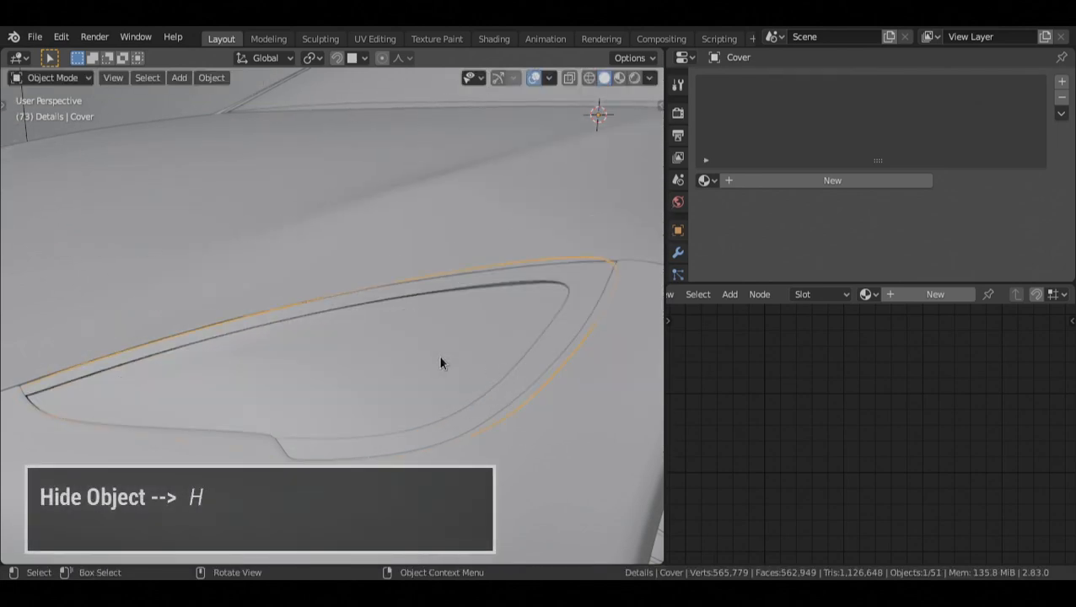
{"action": "key", "text": "h"}
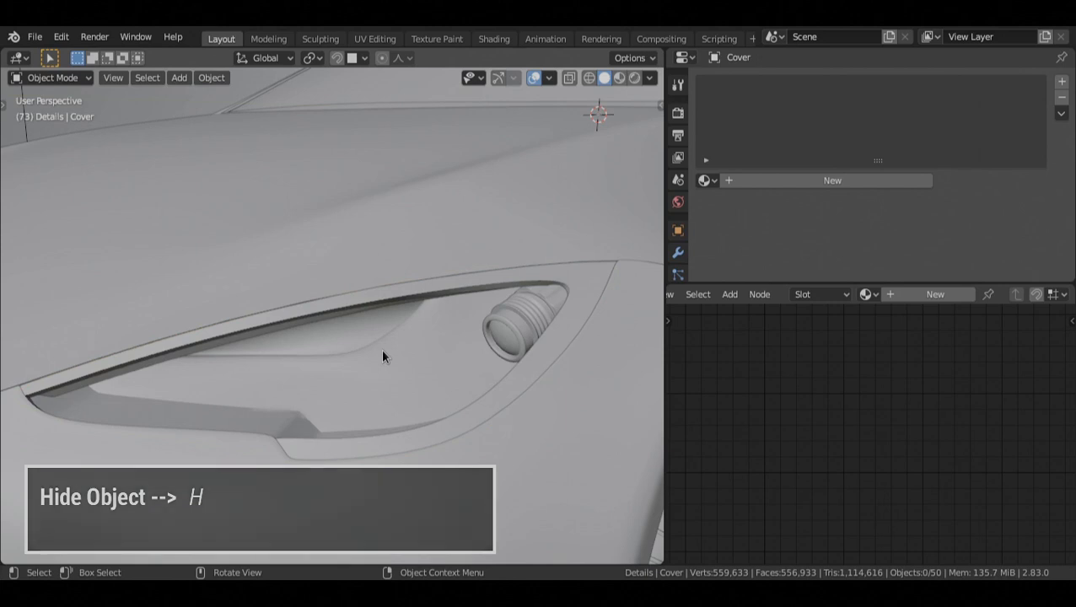
Step: Assign the existing metal material to the headlight Interior object and show the view in rendered shading
{"action": "key", "text": "g"}
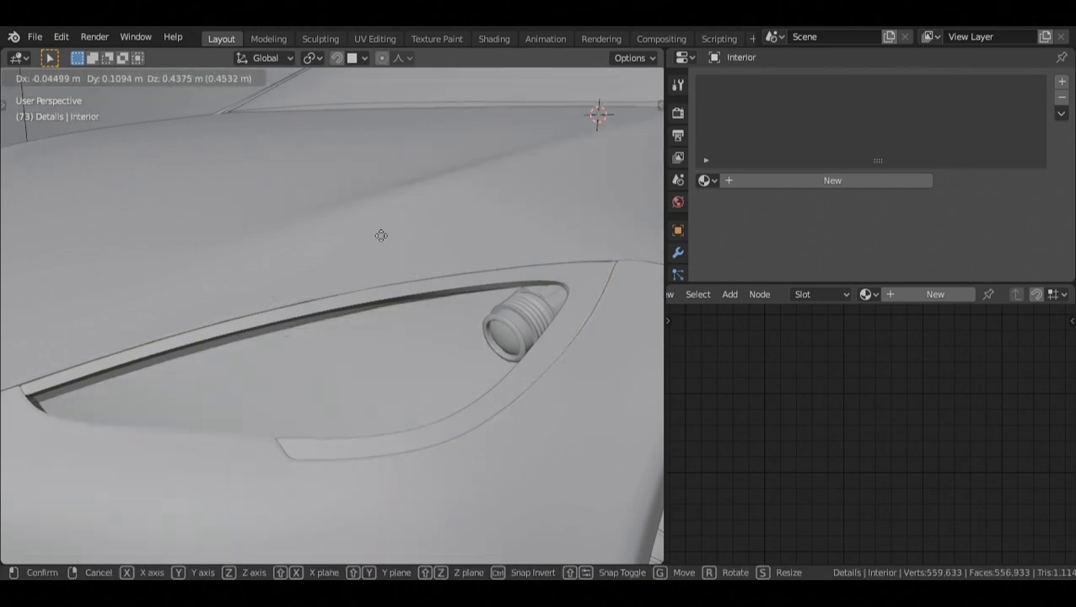
{"action": "right_click", "coordinate": [370, 371]}
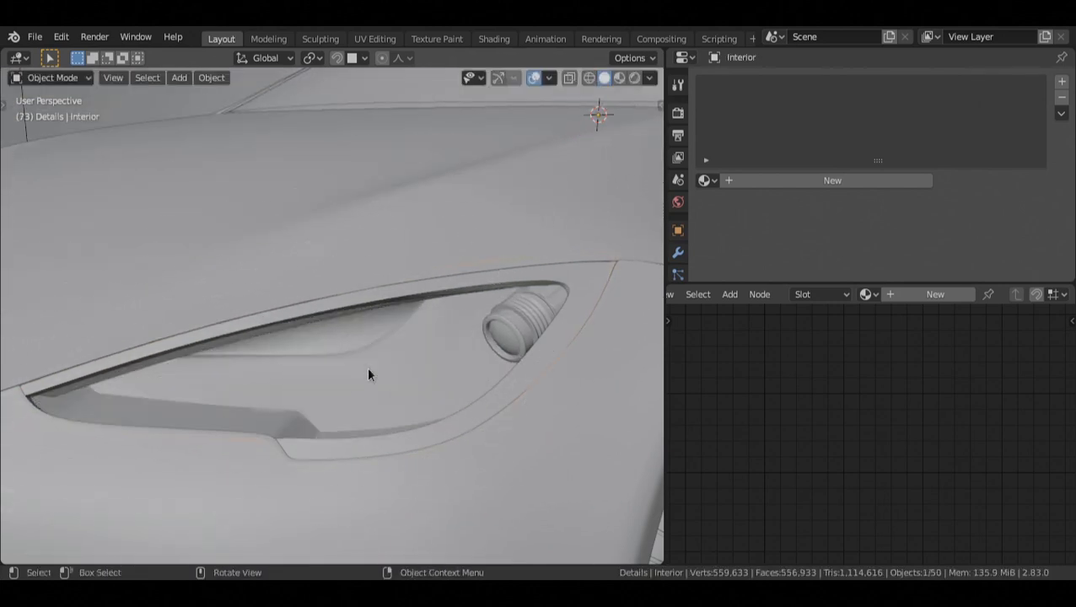
{"action": "left_click", "coordinate": [705, 180]}
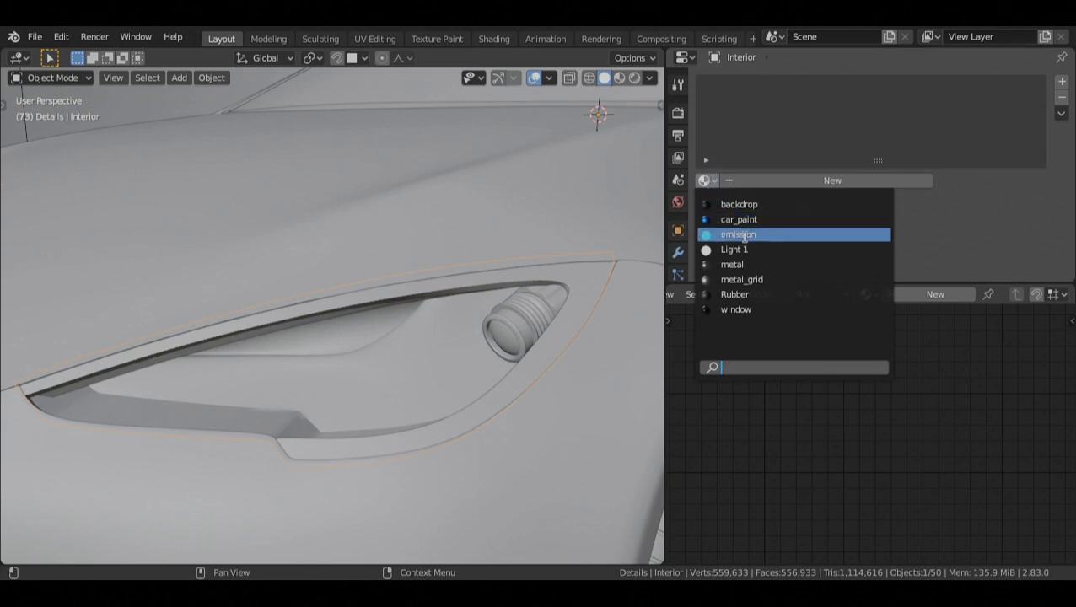
{"action": "key", "text": "shift+z"}
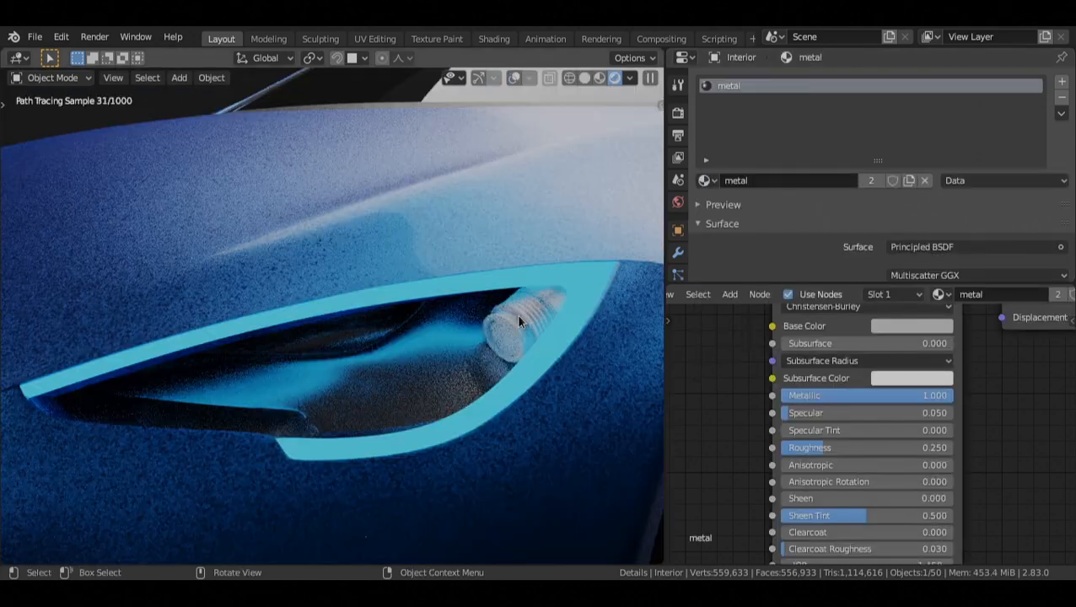
Step: Assign the existing metal material to the headlight Bulb object and view it without overlays
{"action": "left_click", "coordinate": [516, 317]}
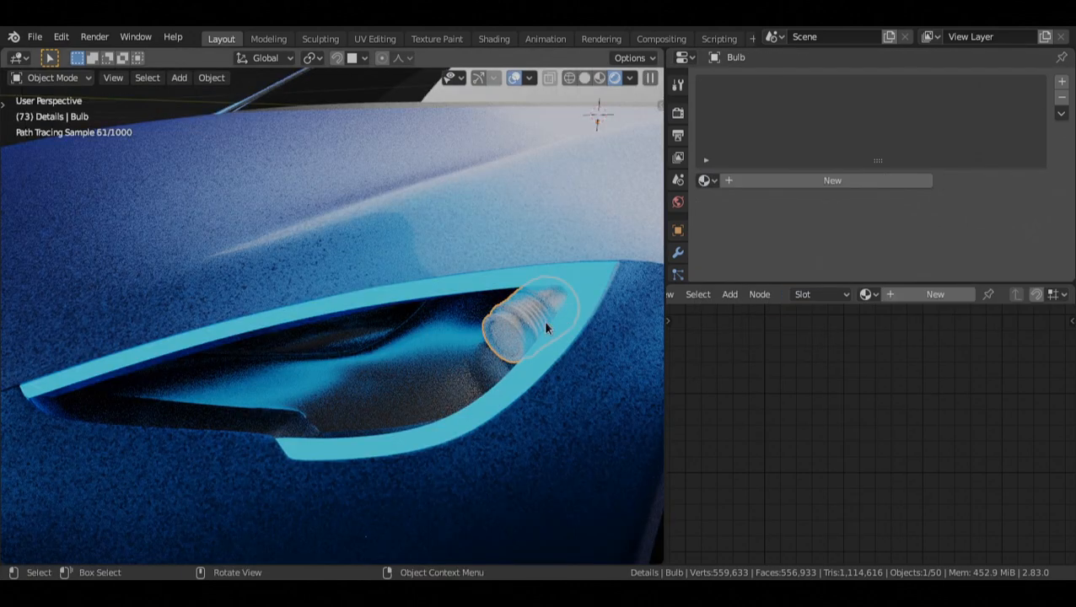
{"action": "left_click", "coordinate": [705, 180]}
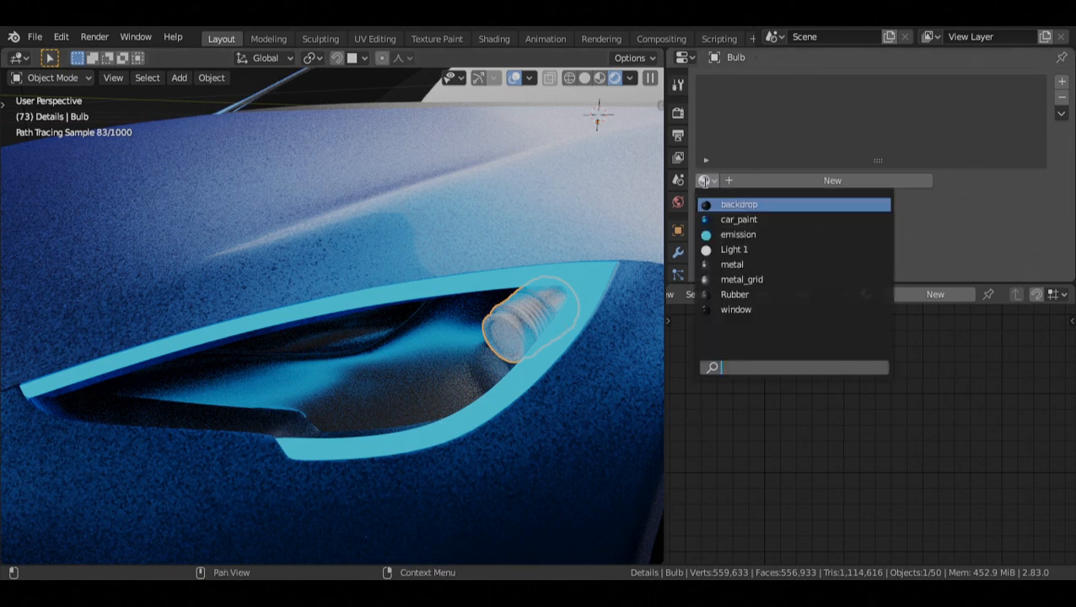
{"action": "left_click", "coordinate": [753, 266]}
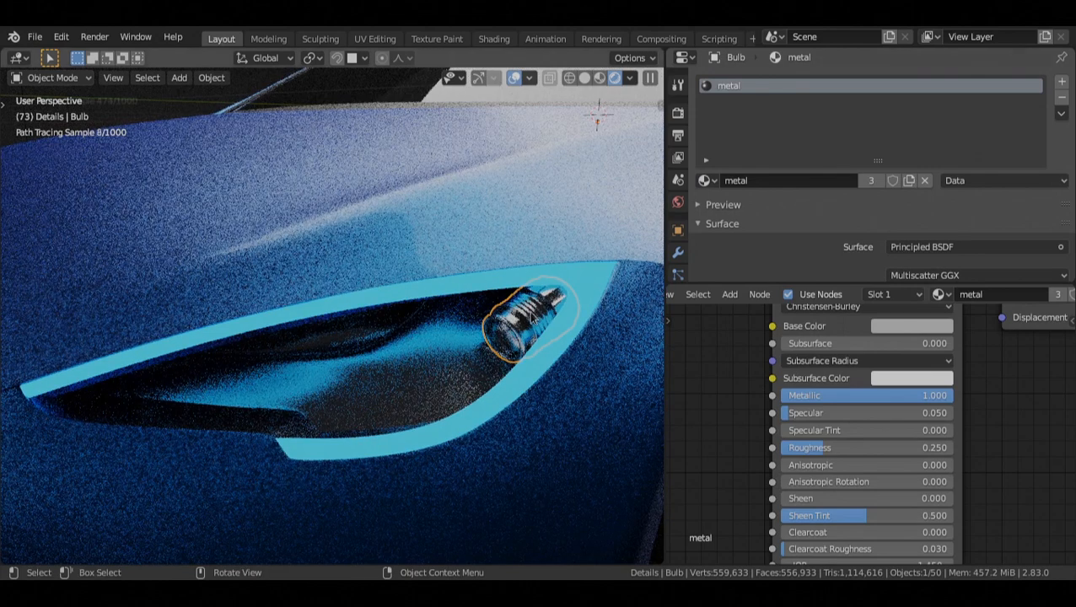
{"action": "key", "text": "shift+alt+z"}
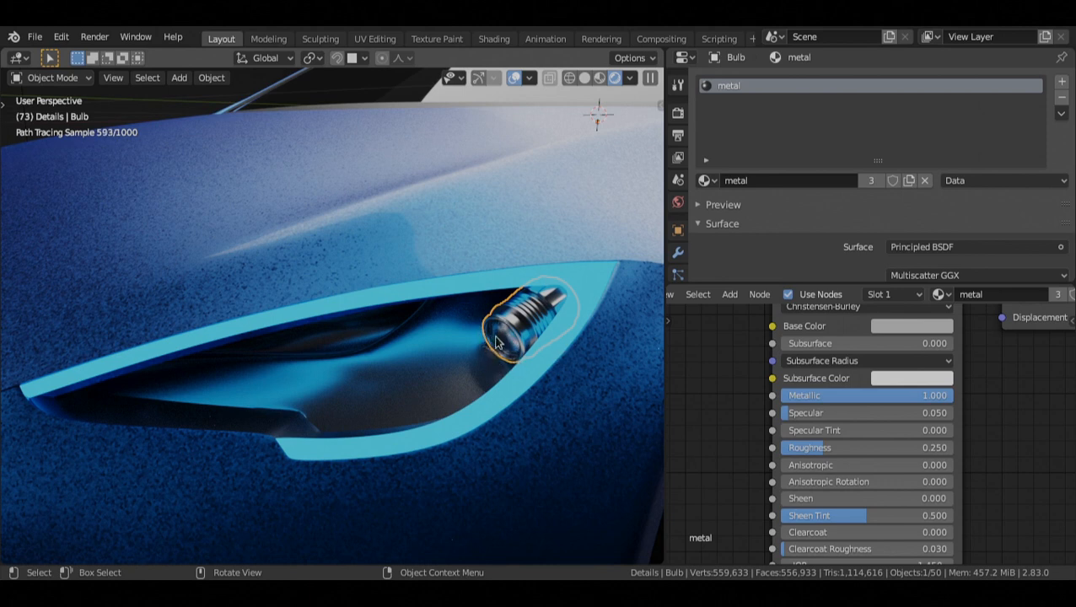
{"action": "key", "text": "shift+alt+z"}
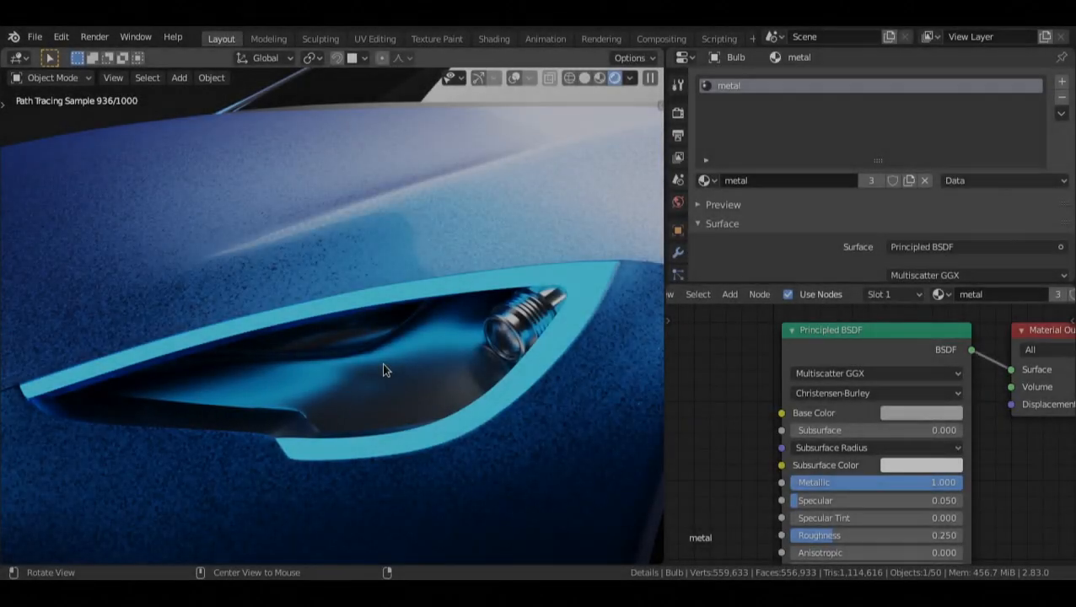
Step: Unhide the headlight Cover and give it a new material named glass
{"action": "key", "text": "alt+h"}
{"action": "left_click", "coordinate": [456, 371]}
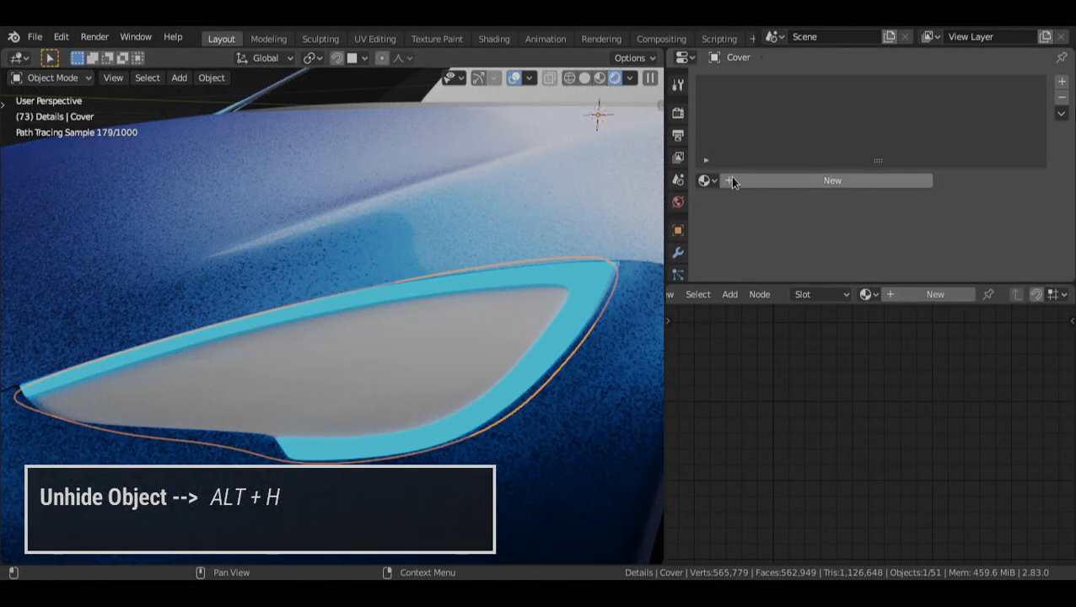
{"action": "left_click", "coordinate": [731, 180]}
{"action": "left_click", "coordinate": [750, 181]}
{"action": "type", "text": "g"}
{"action": "key", "text": "Return"}
{"action": "scroll", "coordinate": [843, 390], "scroll_direction": "down", "scroll_amount": 2}
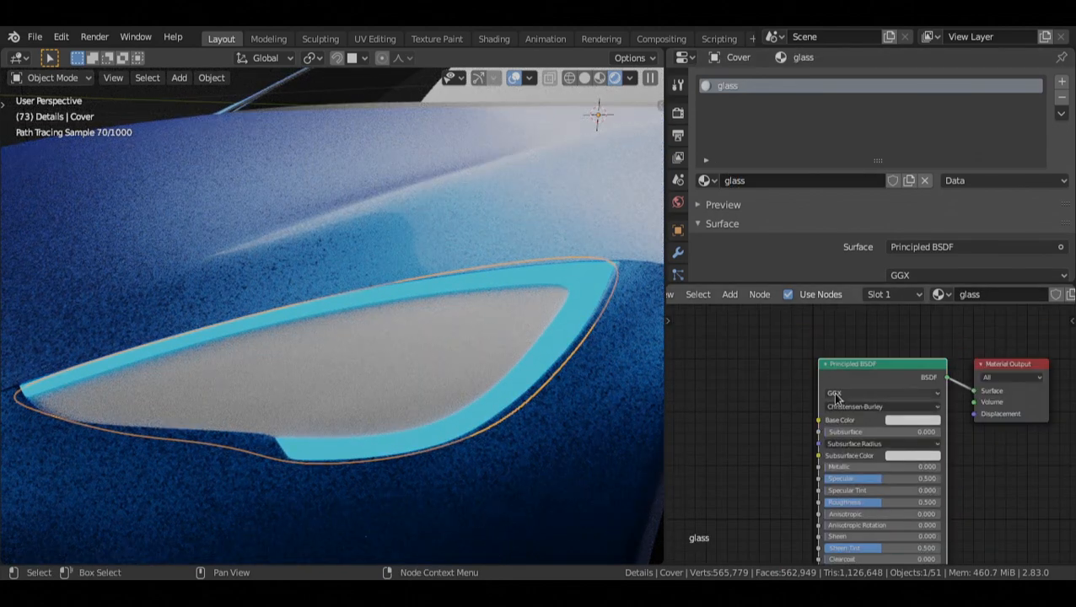
Step: Replace the glass material's Principled BSDF with a Glass BSDF connected to the output, and hide the viewport overlays
{"action": "key", "text": "x"}
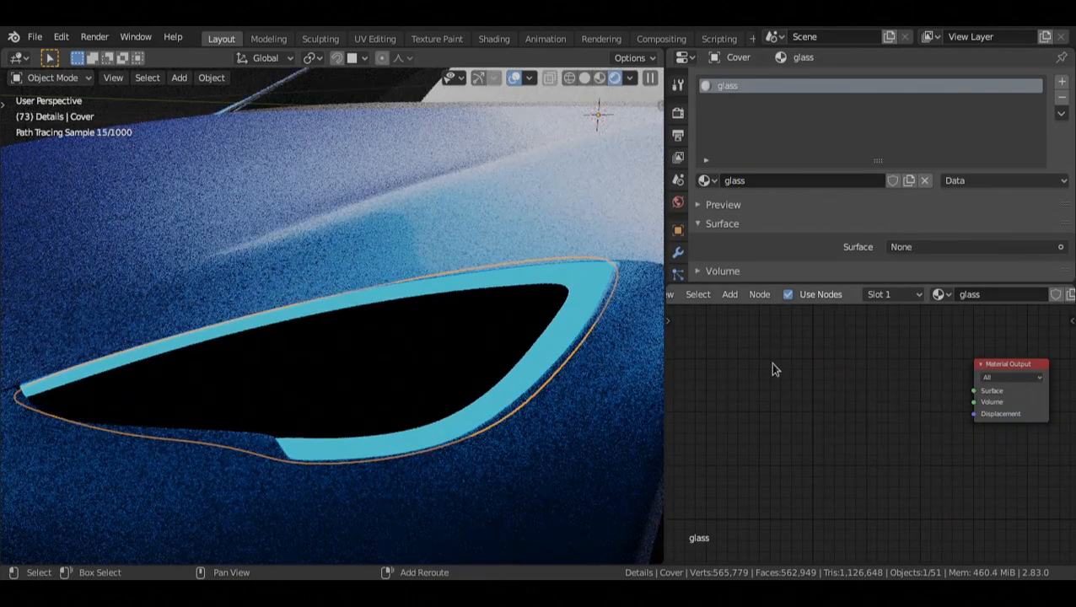
{"action": "key", "text": "shift+a"}
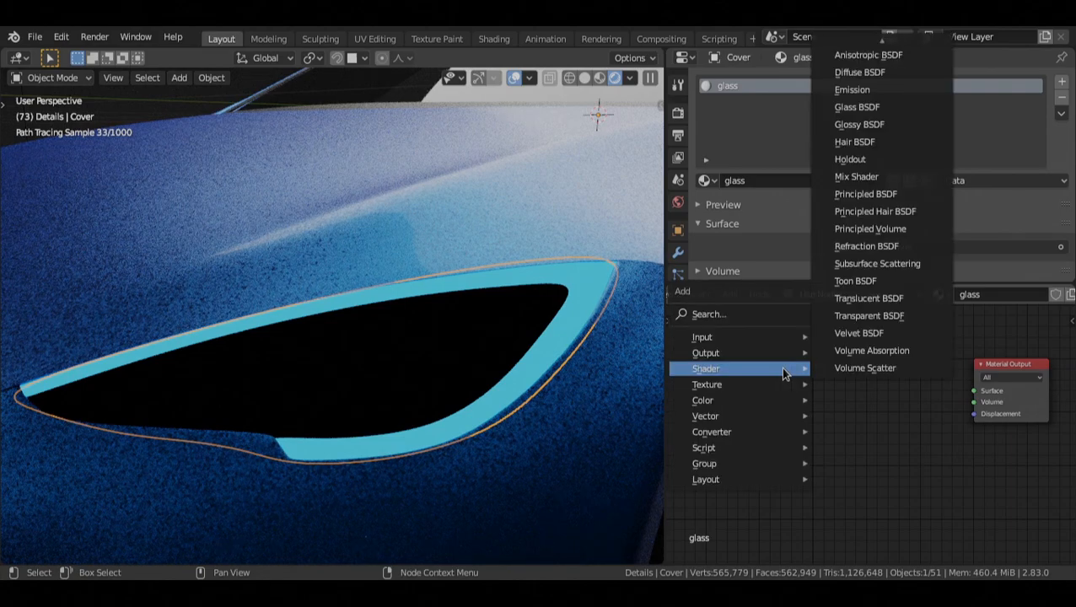
{"action": "left_click", "coordinate": [847, 106]}
{"action": "left_click", "coordinate": [846, 397]}
{"action": "left_click", "coordinate": [846, 396], "text": "ctrl+shift"}
{"action": "left_click_drag", "start_coordinate": [846, 396], "coordinate": [865, 376]}
{"action": "key", "text": "shift+alt+z"}
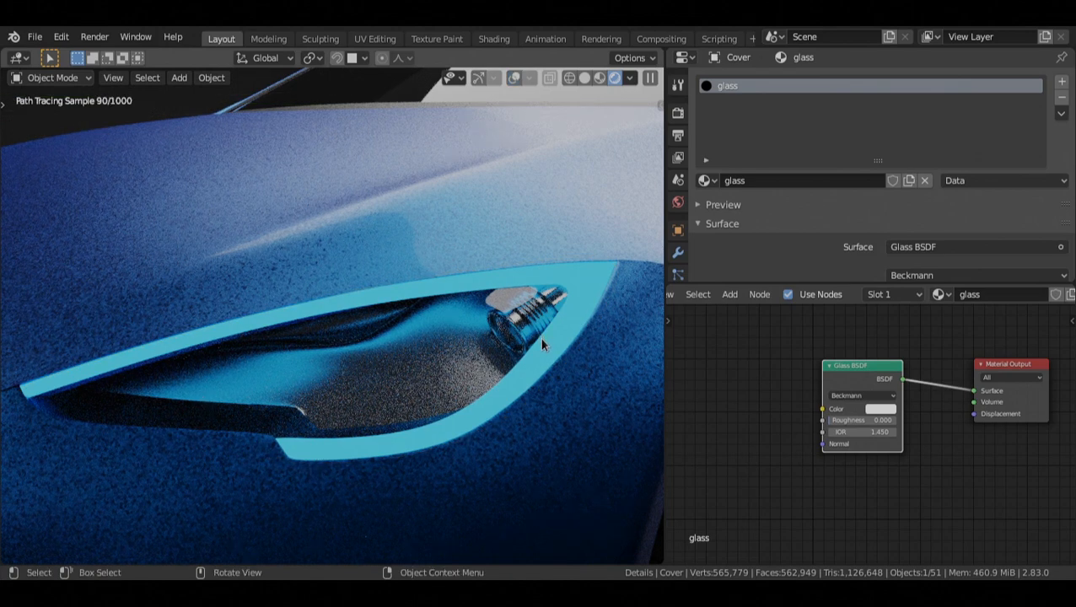
Step: Return to the camera view and set the Glass BSDF to Multiscatter GGX distribution with a roughness of 0.071
{"action": "scroll", "coordinate": [853, 405], "scroll_direction": "up", "scroll_amount": 2}
{"action": "left_click_drag", "start_coordinate": [803, 388], "coordinate": [785, 399]}
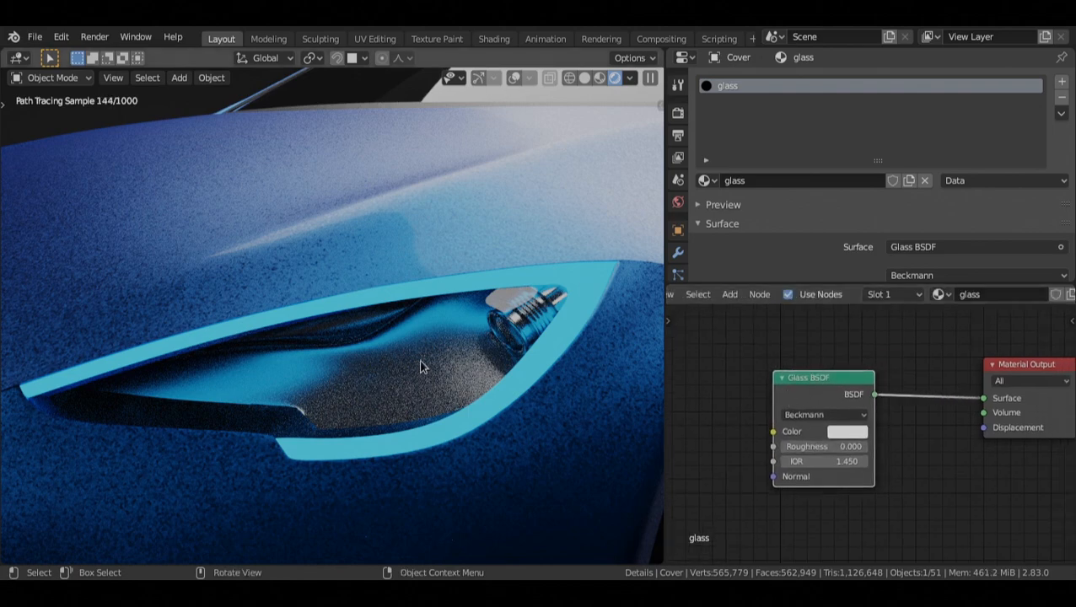
{"action": "key", "text": "KP_0"}
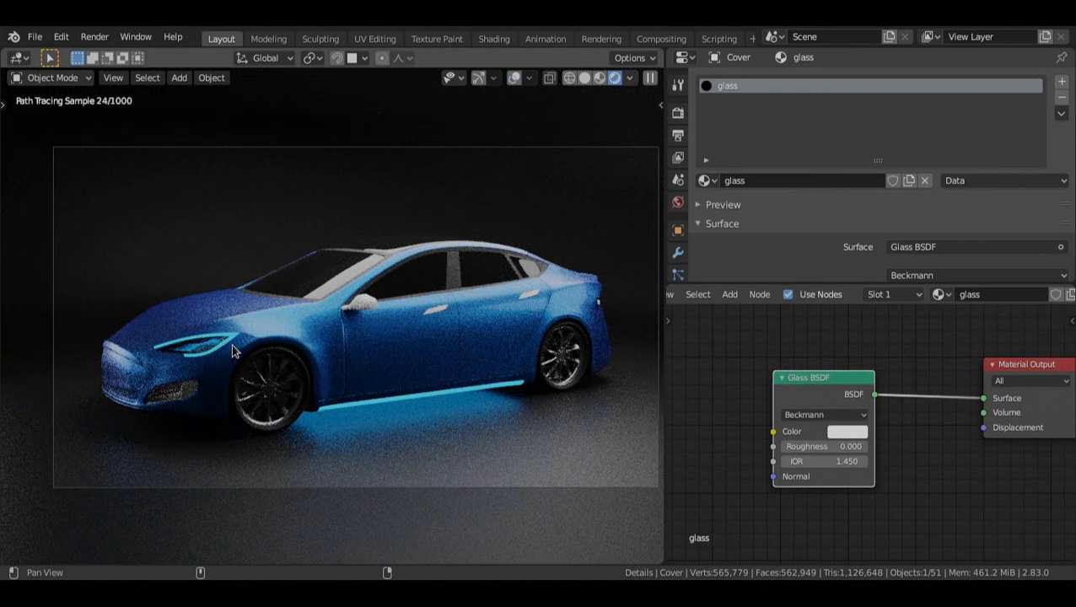
{"action": "scroll", "coordinate": [231, 344], "scroll_direction": "up", "scroll_amount": 10}
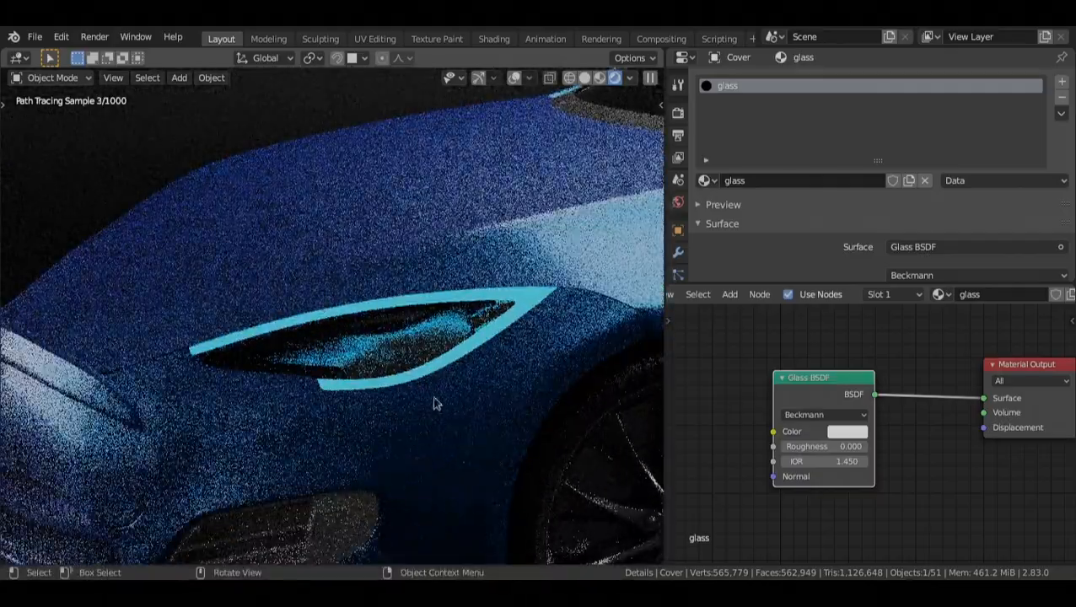
{"action": "scroll", "coordinate": [400, 391], "scroll_direction": "up", "scroll_amount": 6}
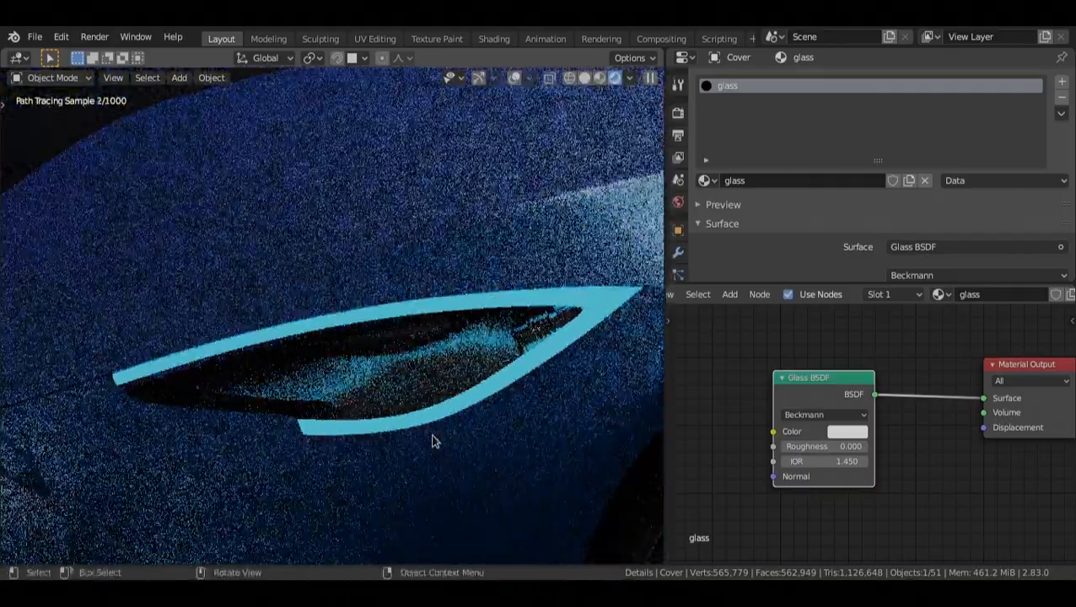
{"action": "scroll", "coordinate": [784, 423], "scroll_direction": "up", "scroll_amount": 1}
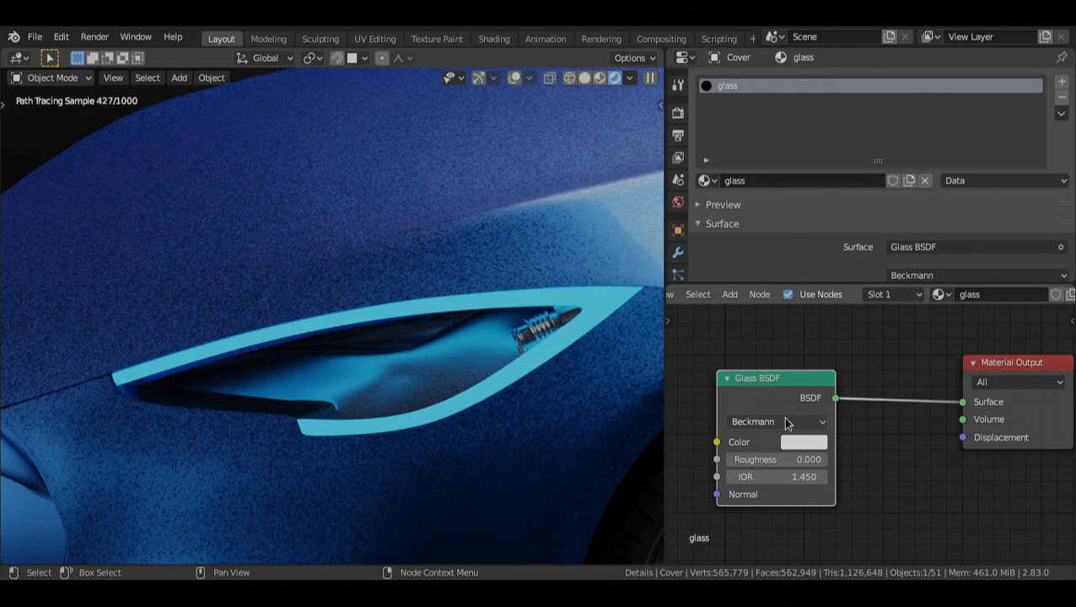
{"action": "left_click", "coordinate": [786, 423]}
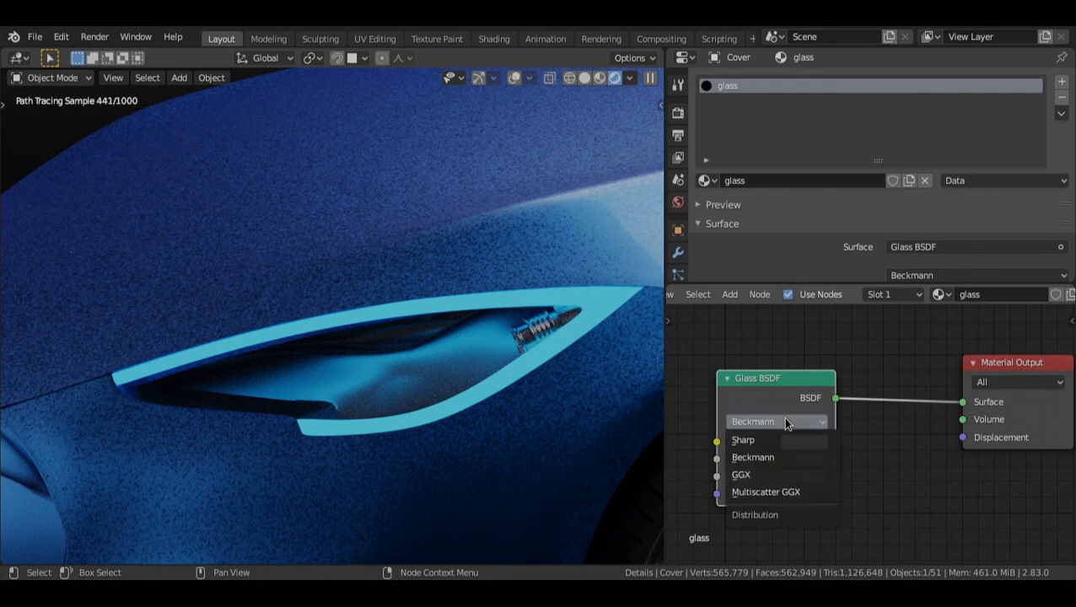
{"action": "left_click", "coordinate": [811, 496]}
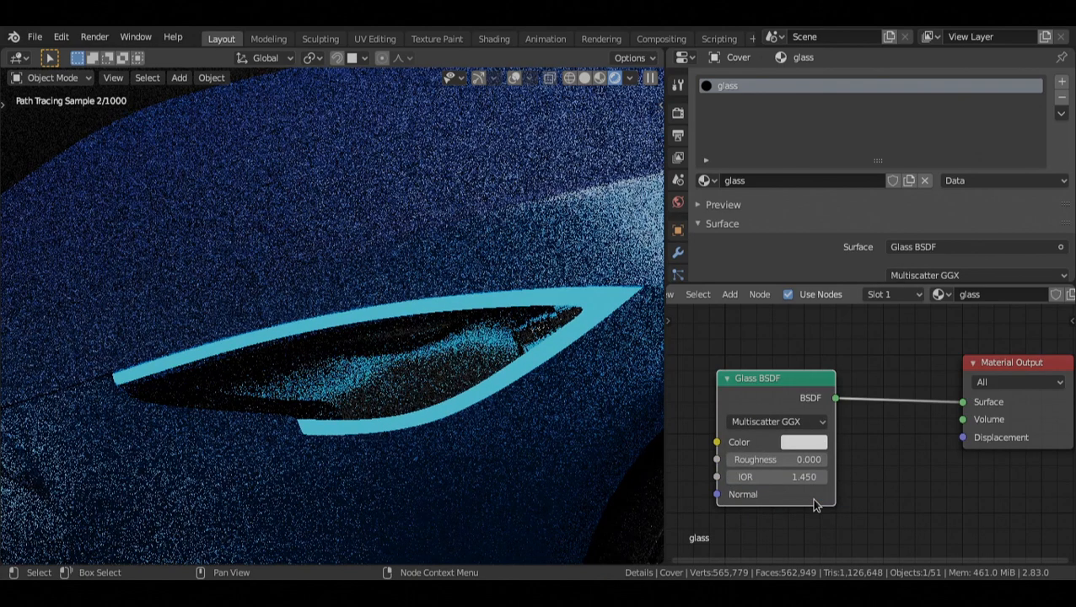
{"action": "left_click_drag", "start_coordinate": [760, 461], "coordinate": [785, 461]}
{"action": "left_click_drag", "start_coordinate": [717, 399], "coordinate": [708, 399]}
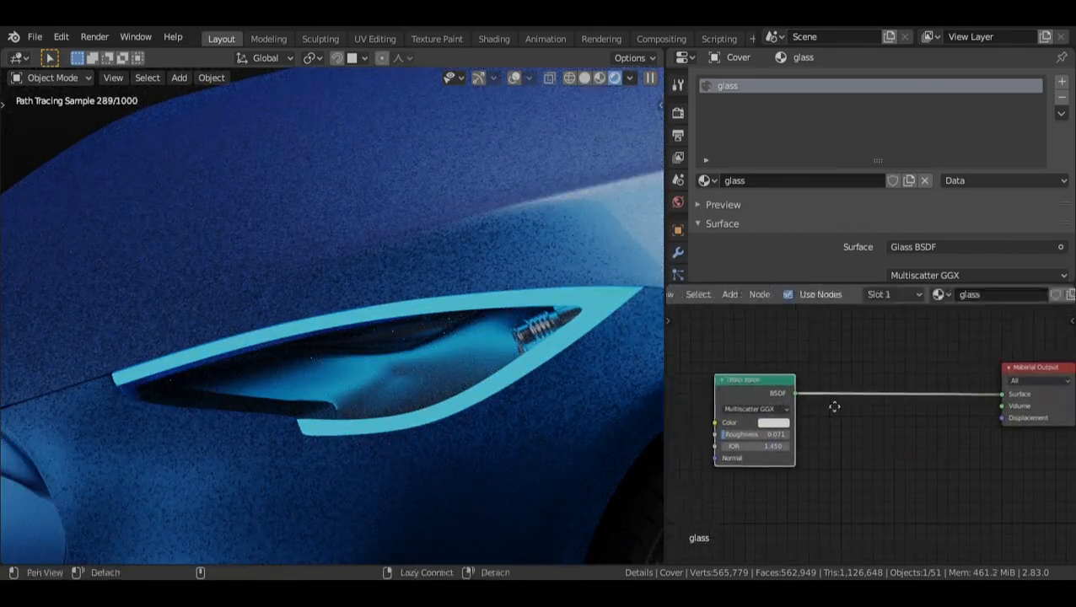
Step: Add a Transparent BSDF and combine it with the Glass BSDF through a Mix Shader feeding the material output
{"action": "key", "text": "shift+a"}
{"action": "mouse_move", "coordinate": [814, 376]}
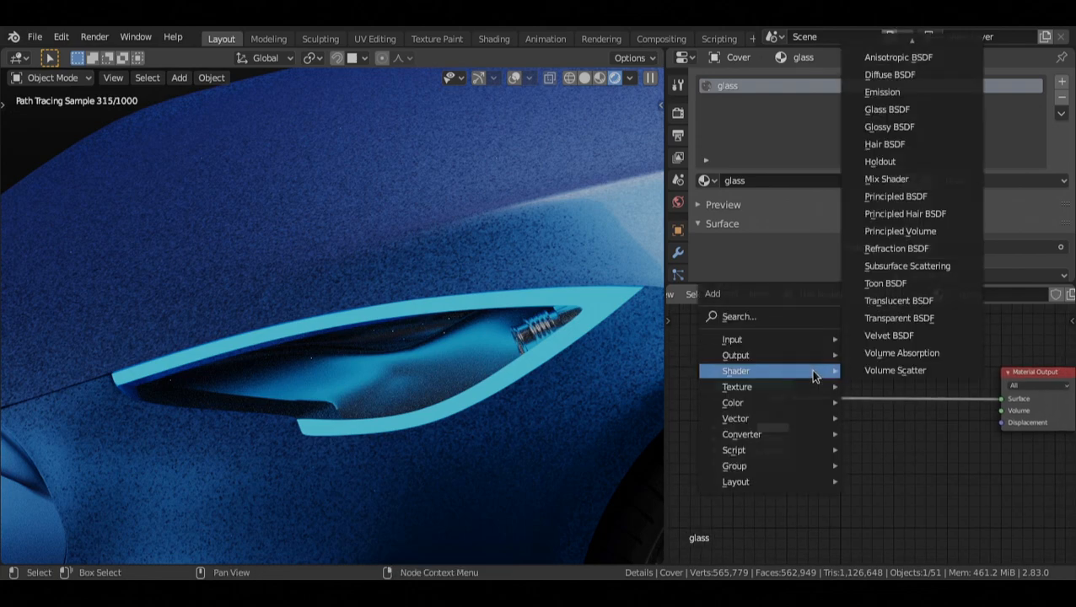
{"action": "left_click", "coordinate": [881, 319]}
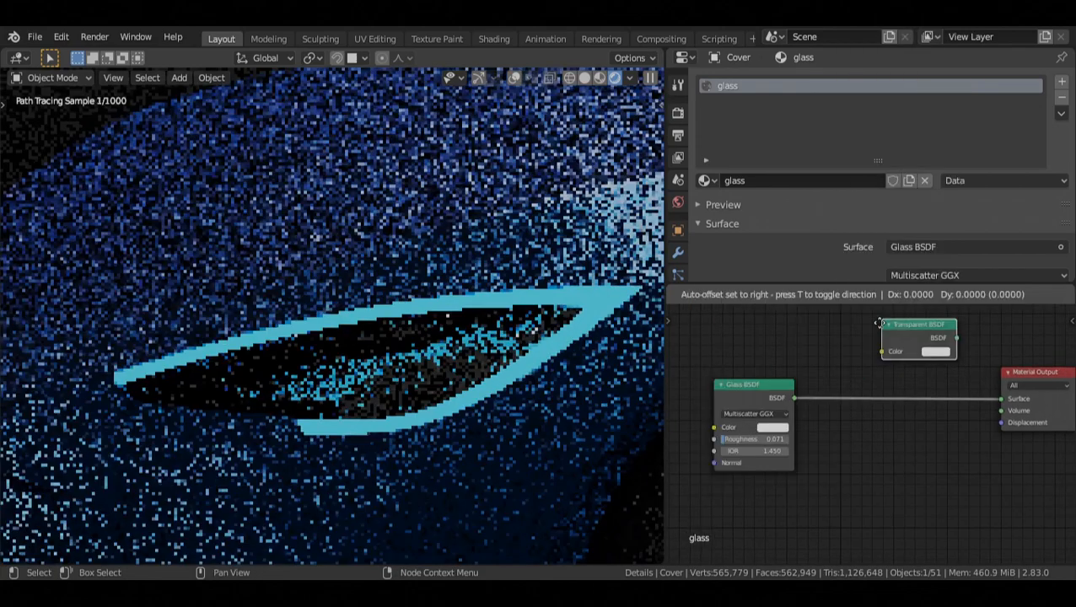
{"action": "left_click", "coordinate": [722, 487]}
{"action": "key", "text": "shift+a"}
{"action": "mouse_move", "coordinate": [847, 424]}
{"action": "left_click", "coordinate": [911, 232]}
{"action": "left_click", "coordinate": [894, 384]}
{"action": "left_click_drag", "start_coordinate": [805, 487], "coordinate": [856, 389]}
Step: Try a Mix Shader factor of 0.000 and cancel the change
{"action": "scroll", "coordinate": [887, 386], "scroll_direction": "up", "scroll_amount": 1}
{"action": "key", "text": "ctrl+z"}
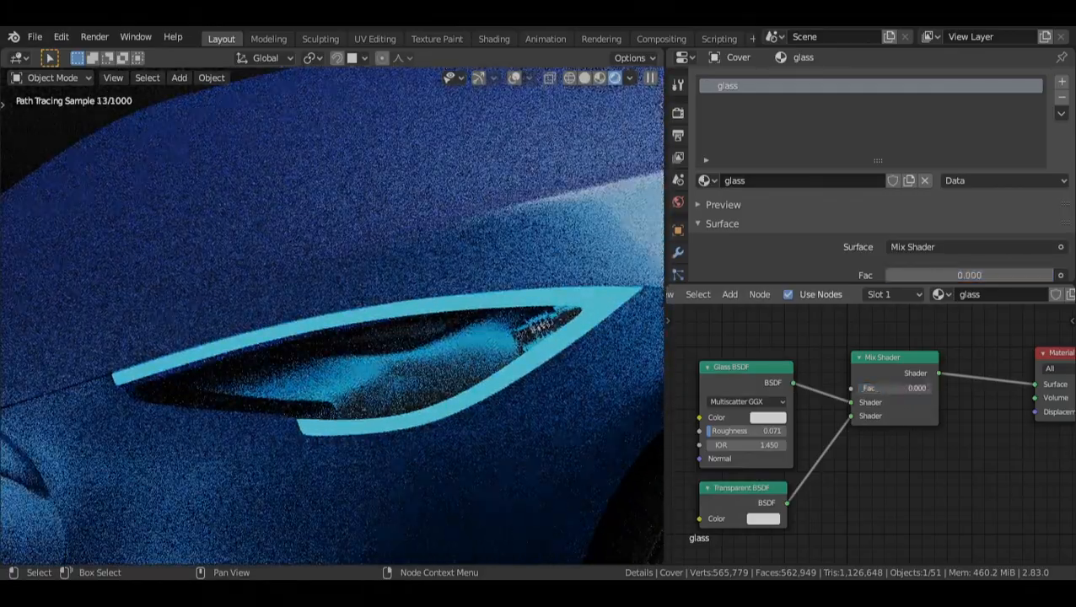
{"action": "right_click", "coordinate": [894, 389]}
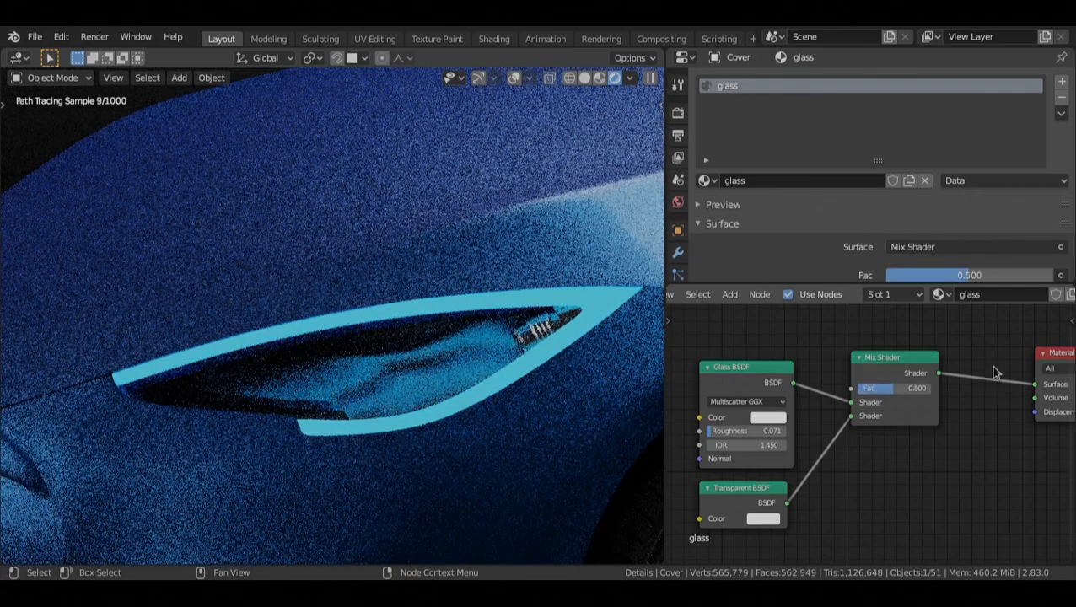
Step: Add a Light Path node above the Glass BSDF in the glass material
{"action": "scroll", "coordinate": [804, 417], "scroll_direction": "down", "scroll_amount": 1}
{"action": "middle_click_drag", "start_coordinate": [788, 403], "coordinate": [756, 450]}
{"action": "scroll", "coordinate": [804, 417], "scroll_direction": "down", "scroll_amount": 1}
{"action": "scroll", "coordinate": [796, 433], "scroll_direction": "down", "scroll_amount": 1}
{"action": "mouse_move", "coordinate": [757, 403]}
{"action": "middle_mouse_down"}
{"action": "mouse_move", "coordinate": [747, 429]}
{"action": "mouse_move", "coordinate": [742, 395]}
{"action": "middle_mouse_up"}
{"action": "scroll", "coordinate": [744, 431], "scroll_direction": "down", "scroll_amount": 1}
{"action": "middle_click_drag", "start_coordinate": [823, 415], "coordinate": [822, 440]}
{"action": "middle_click_drag", "start_coordinate": [755, 364], "coordinate": [747, 382]}
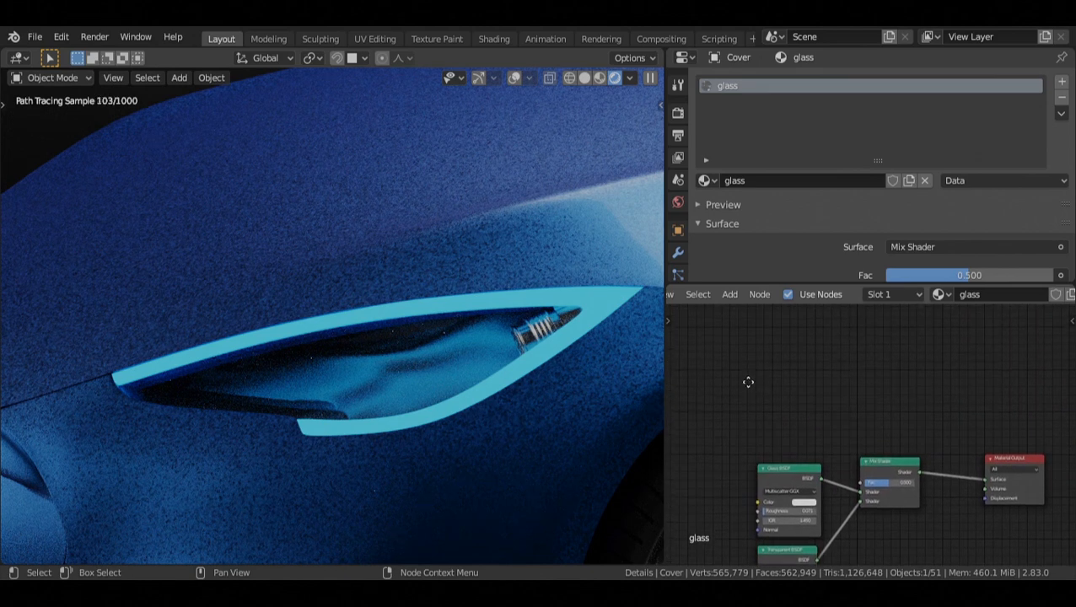
{"action": "scroll", "coordinate": [747, 382], "scroll_direction": "down", "scroll_amount": 1}
{"action": "key", "text": "shift+a"}
{"action": "mouse_move", "coordinate": [748, 386]}
{"action": "mouse_move", "coordinate": [716, 350]}
{"action": "left_click", "coordinate": [807, 173]}
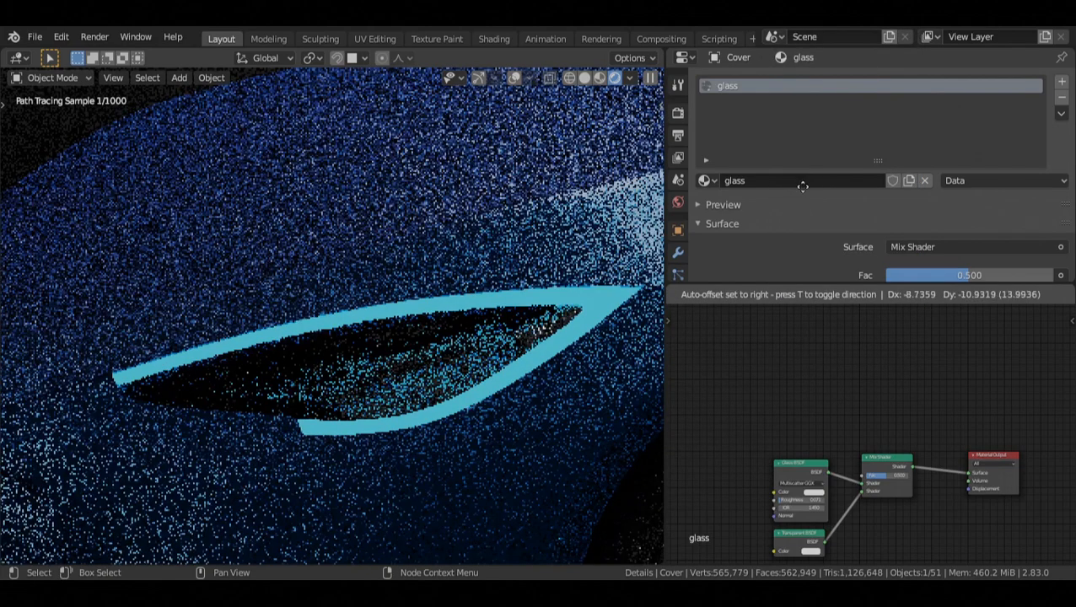
{"action": "scroll", "coordinate": [827, 390], "scroll_direction": "up", "scroll_amount": 3}
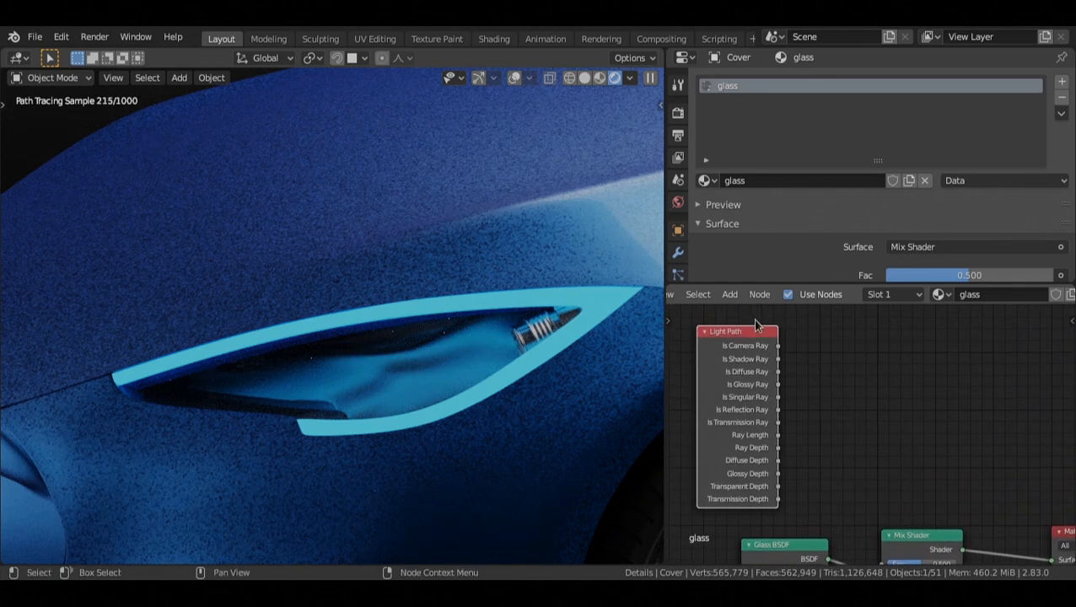
Step: Connect the Light Path's Ray Depth to the Mix Shader factor and hide the node's unused sockets
{"action": "middle_click_drag", "start_coordinate": [775, 513], "coordinate": [765, 405]}
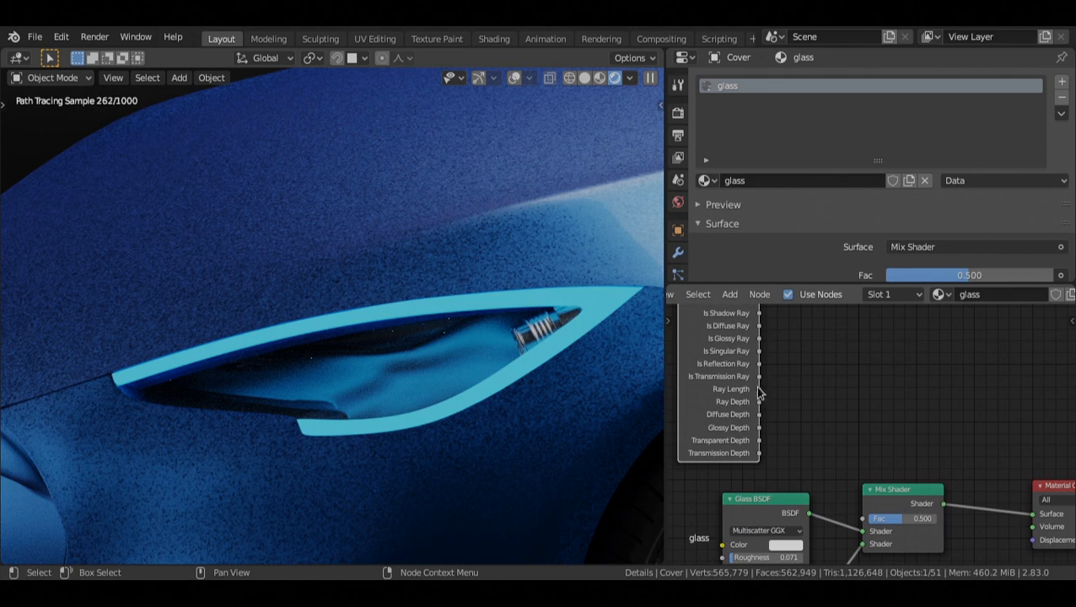
{"action": "left_click_drag", "start_coordinate": [758, 403], "coordinate": [862, 519]}
{"action": "middle_click_drag", "start_coordinate": [720, 411], "coordinate": [726, 446]}
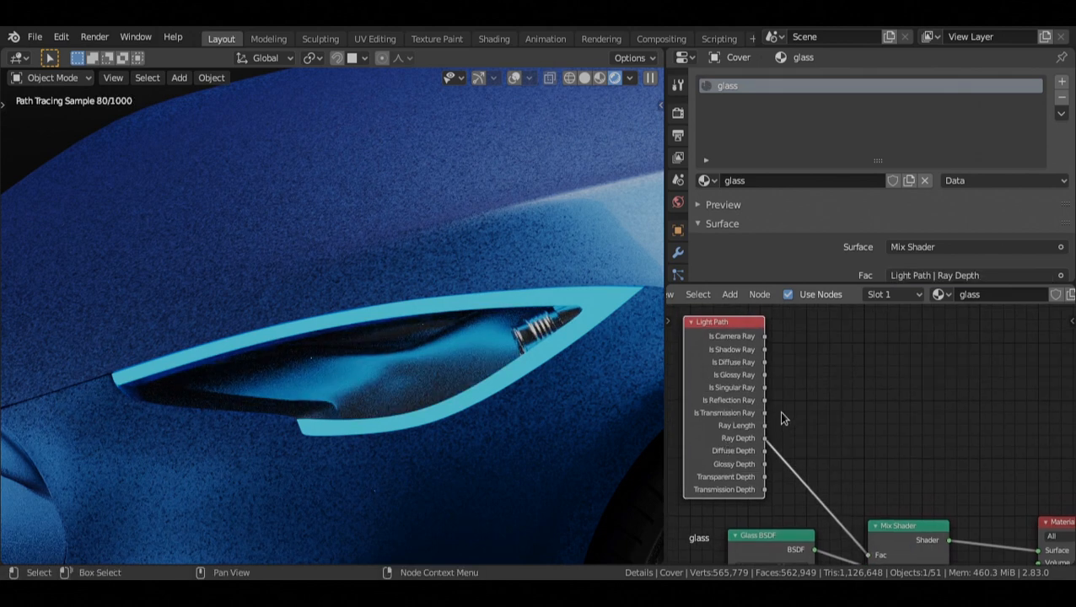
{"action": "key", "text": "ctrl+h"}
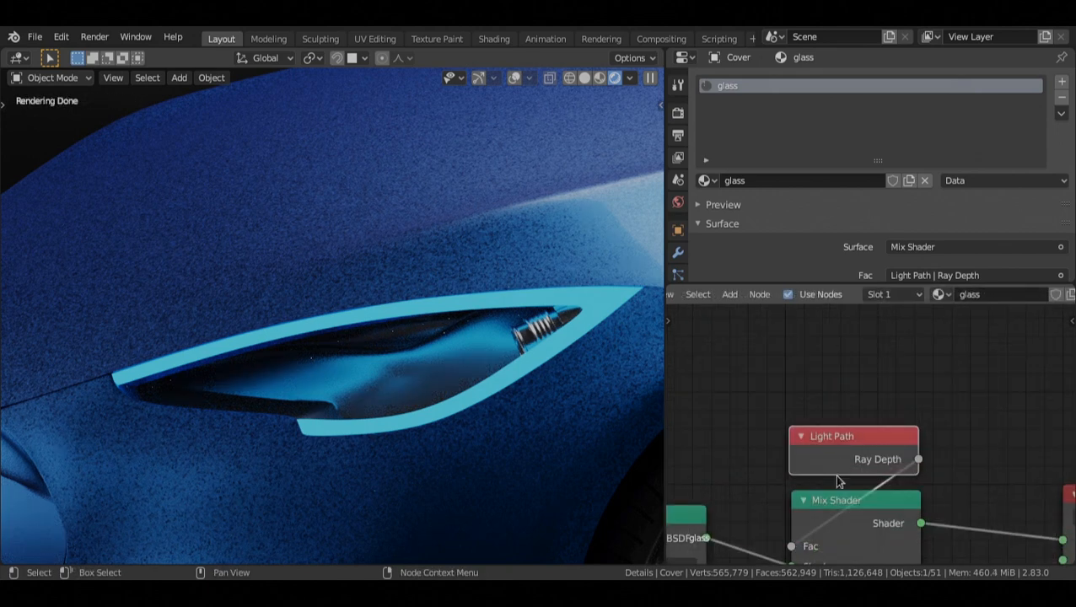
Step: Move the Light Path node up to leave room above the Mix Shader
{"action": "key", "text": "g"}
{"action": "key", "text": "y"}
{"action": "left_click", "coordinate": [881, 325]}
{"action": "scroll", "coordinate": [883, 334], "scroll_direction": "down", "scroll_amount": 1}
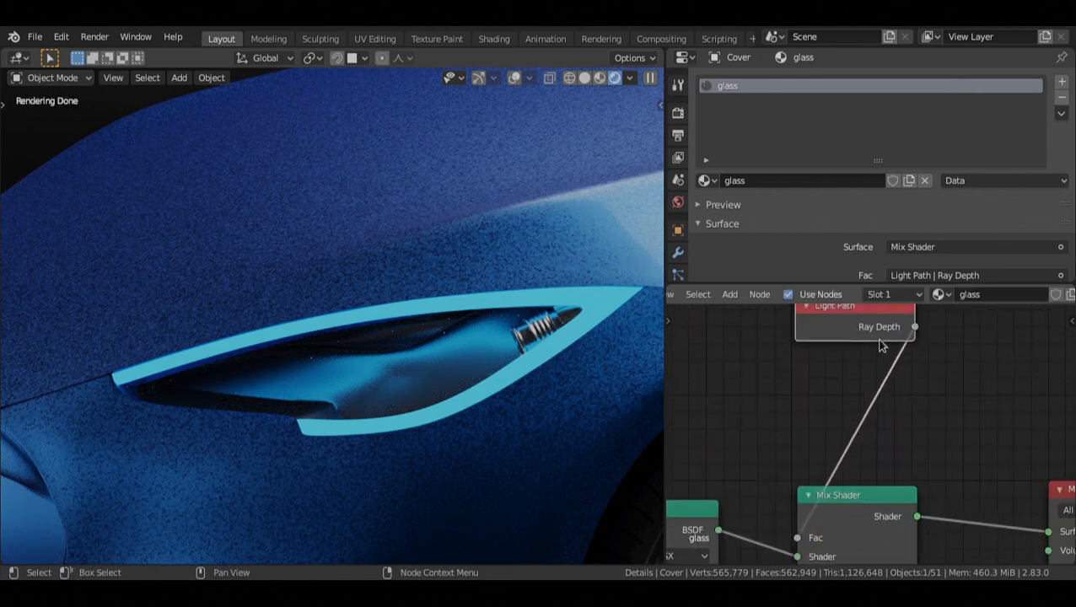
{"action": "scroll", "coordinate": [883, 363], "scroll_direction": "down", "scroll_amount": 3}
{"action": "middle_click_drag", "start_coordinate": [883, 368], "coordinate": [880, 404]}
{"action": "key", "text": "g"}
{"action": "left_click", "coordinate": [874, 355]}
{"action": "left_click", "coordinate": [884, 411]}
Step: Add a Math node and link it between the Light Path's Ray Depth and the Mix Shader's factor
{"action": "key", "text": "shift+a"}
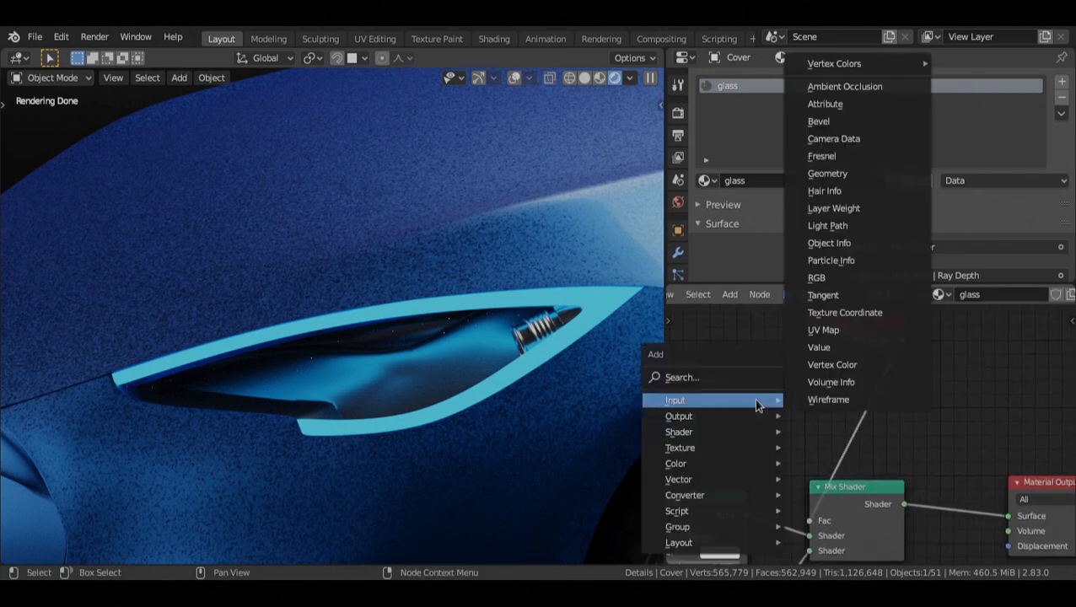
{"action": "mouse_move", "coordinate": [706, 493]}
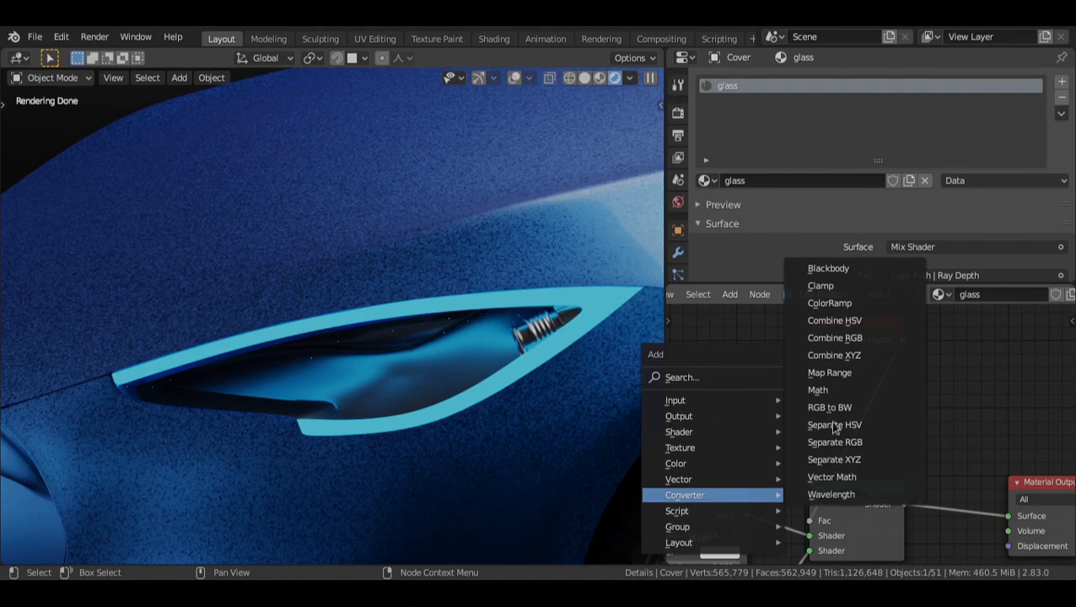
{"action": "left_click", "coordinate": [816, 393]}
{"action": "left_click", "coordinate": [937, 361]}
{"action": "left_click", "coordinate": [889, 376]}
{"action": "left_click_drag", "start_coordinate": [876, 341], "coordinate": [895, 423]}
{"action": "left_click_drag", "start_coordinate": [990, 369], "coordinate": [783, 521]}
Step: Set the Math node to Greater Than with threshold 3 and place it between the Light Path and Mix Shader nodes
{"action": "left_click", "coordinate": [918, 390]}
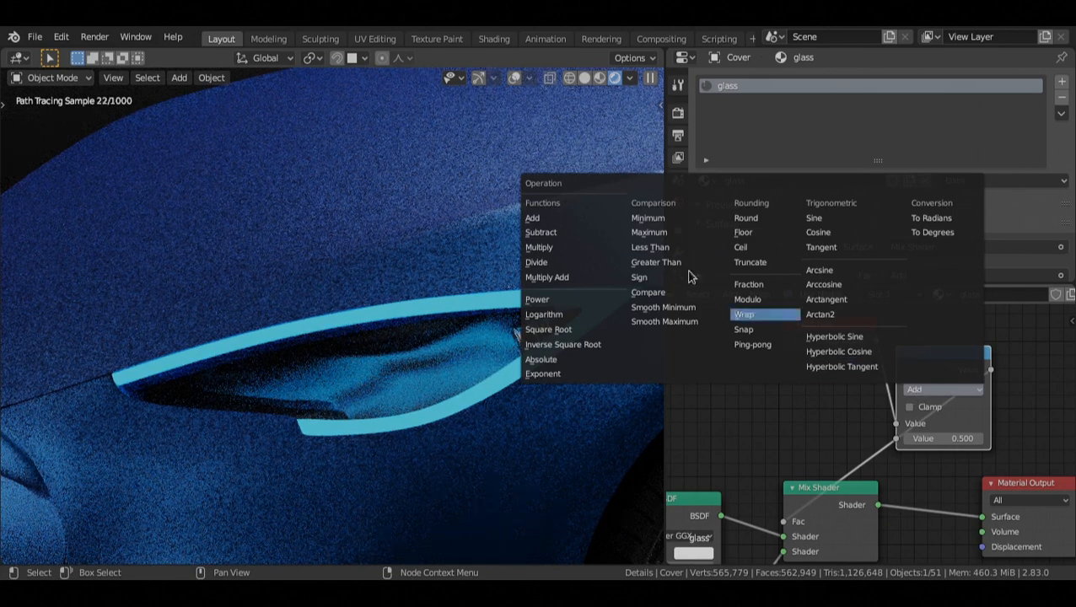
{"action": "left_click", "coordinate": [656, 262]}
{"action": "left_click_drag", "start_coordinate": [934, 374], "coordinate": [816, 382]}
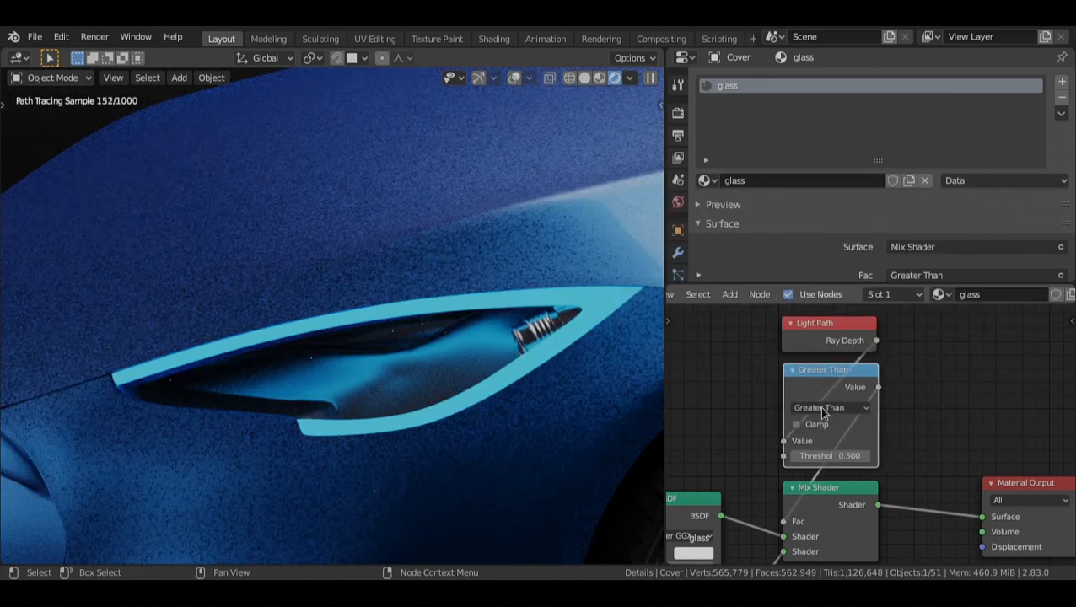
{"action": "scroll", "coordinate": [819, 462], "scroll_direction": "up", "scroll_amount": 1}
{"action": "left_click", "coordinate": [819, 462]}
{"action": "type", "text": "3"}
{"action": "key", "text": "Return"}
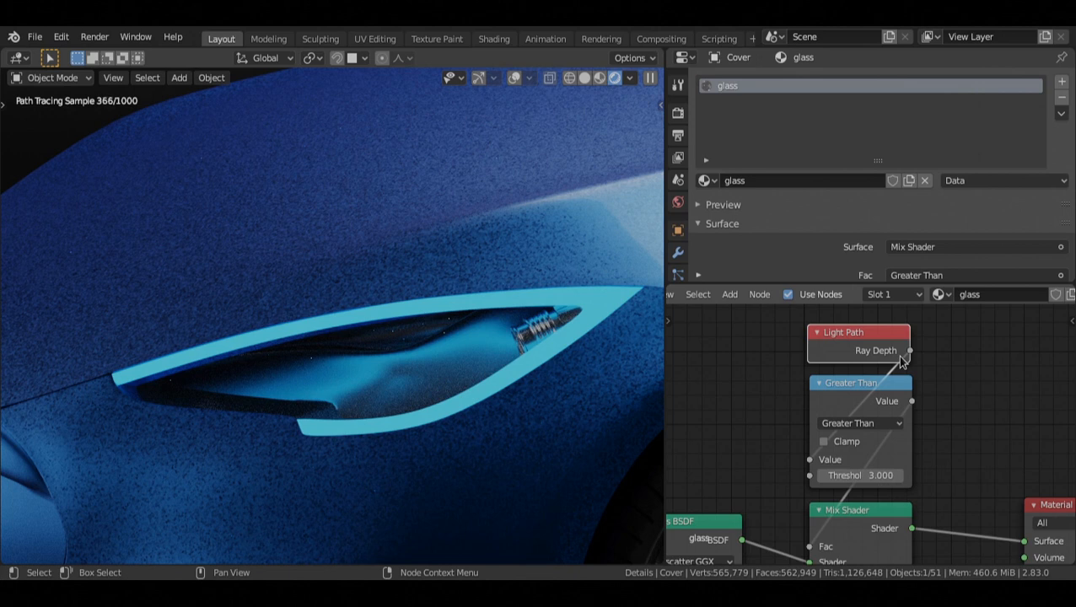
Step: Examine how the Light Path, Greater Than, Glass BSDF and Transparent BSDF nodes feed the Mix Shader and material output
{"action": "middle_click_drag", "start_coordinate": [875, 393], "coordinate": [839, 358]}
{"action": "left_click", "coordinate": [831, 360]}
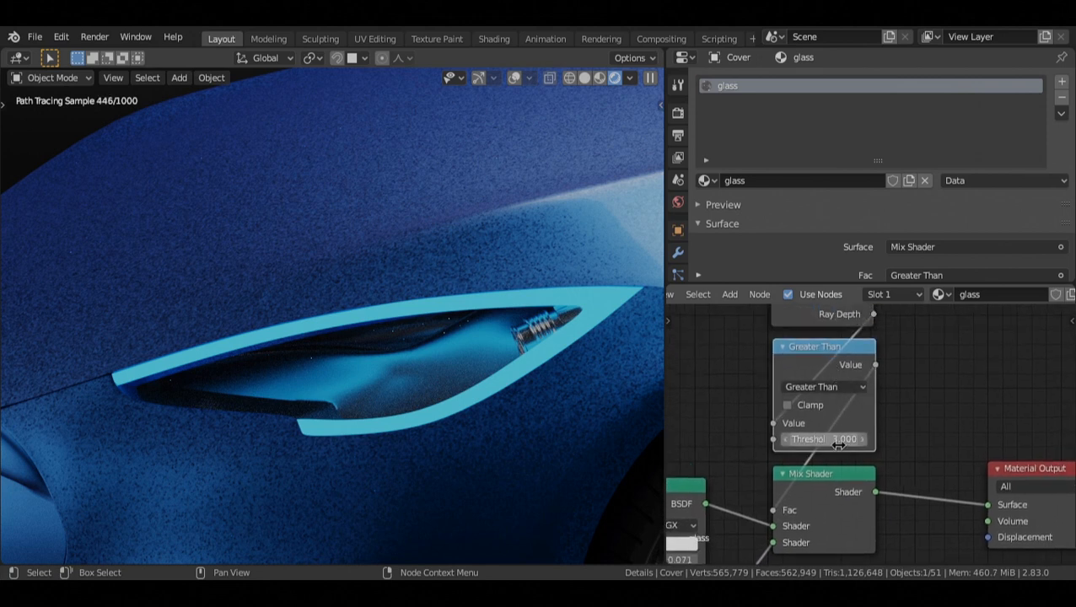
{"action": "middle_click_drag", "start_coordinate": [833, 448], "coordinate": [920, 402]}
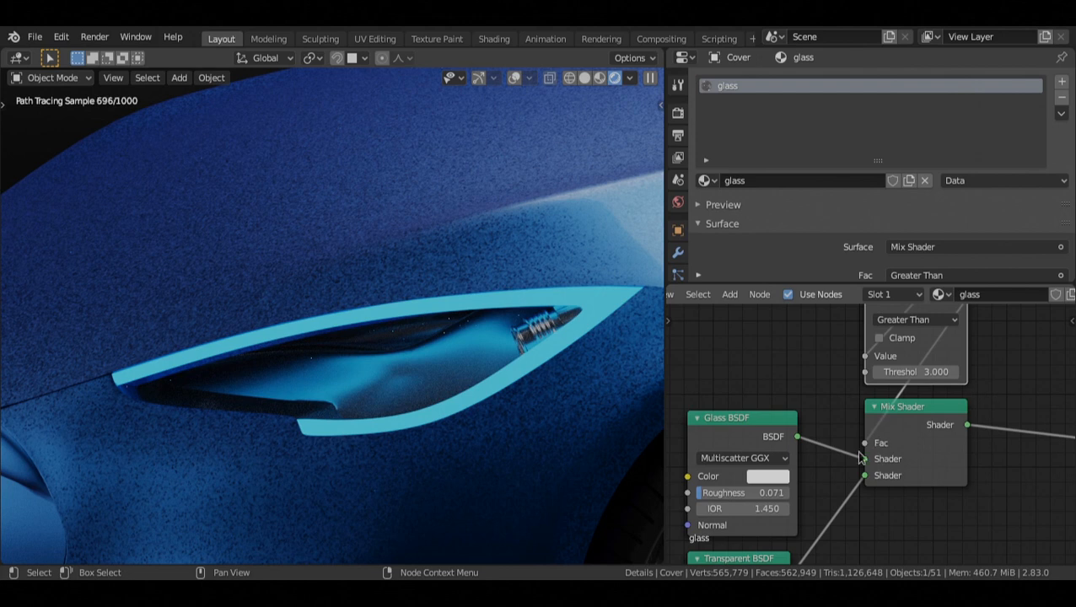
{"action": "mouse_move", "coordinate": [747, 434]}
{"action": "middle_mouse_down"}
{"action": "mouse_move", "coordinate": [760, 437]}
{"action": "mouse_move", "coordinate": [780, 376]}
{"action": "mouse_move", "coordinate": [785, 389]}
{"action": "mouse_move", "coordinate": [730, 453]}
{"action": "middle_mouse_up"}
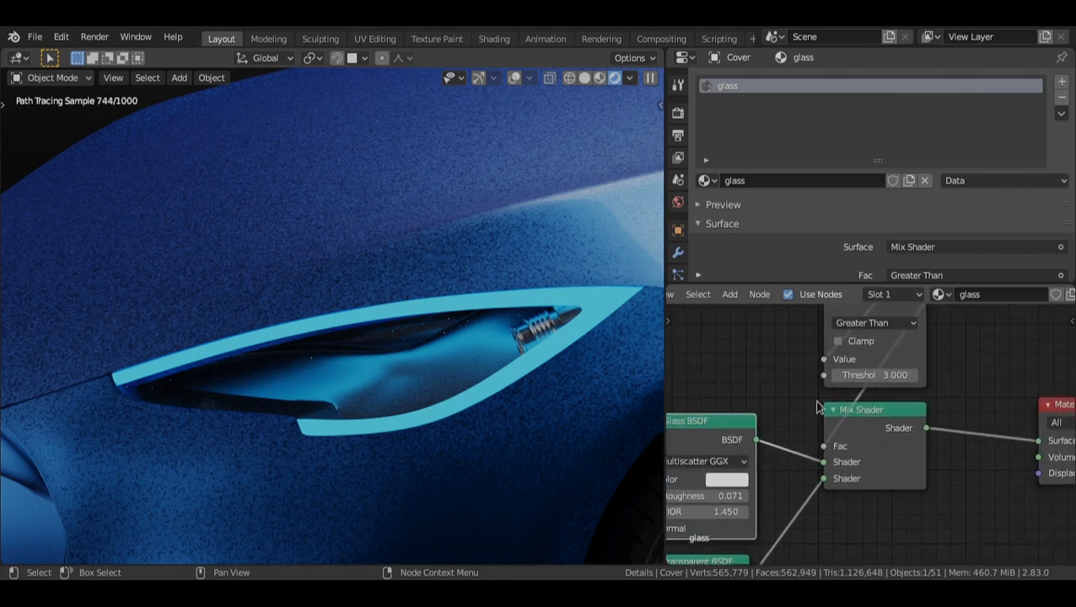
{"action": "middle_click_drag", "start_coordinate": [833, 364], "coordinate": [863, 402]}
{"action": "left_click", "coordinate": [881, 335]}
{"action": "mouse_move", "coordinate": [883, 337]}
{"action": "middle_mouse_down"}
{"action": "mouse_move", "coordinate": [877, 441]}
{"action": "mouse_move", "coordinate": [862, 344]}
{"action": "middle_mouse_up"}
{"action": "left_click", "coordinate": [877, 375]}
{"action": "middle_click_drag", "start_coordinate": [837, 464], "coordinate": [880, 350]}
{"action": "left_click", "coordinate": [885, 377]}
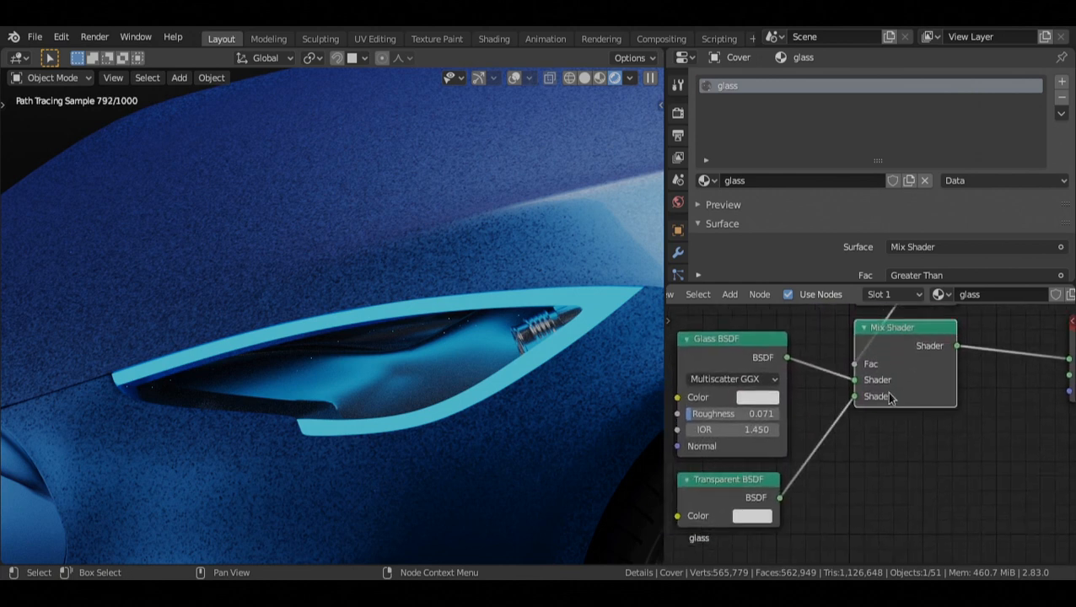
{"action": "left_click", "coordinate": [757, 491]}
{"action": "middle_click_drag", "start_coordinate": [757, 496], "coordinate": [788, 470]}
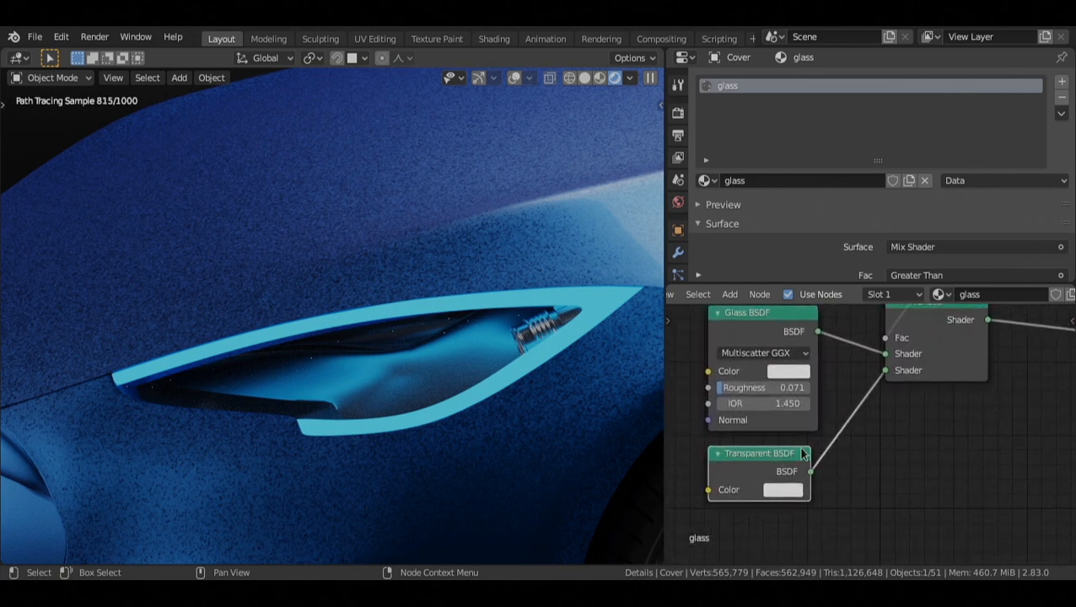
{"action": "scroll", "coordinate": [819, 391], "scroll_direction": "down", "scroll_amount": 3}
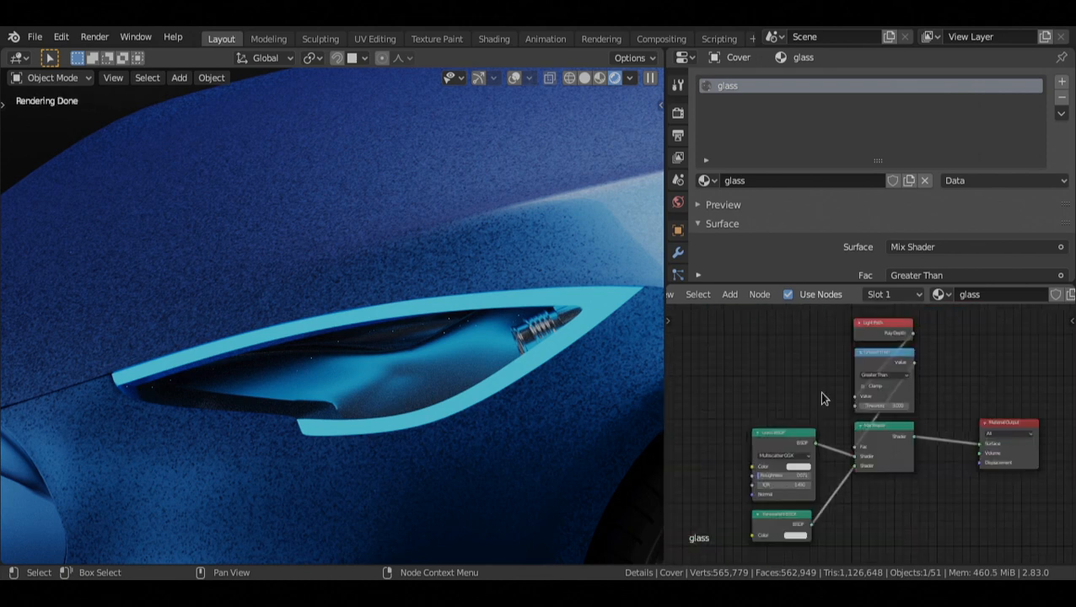
{"action": "middle_click_drag", "start_coordinate": [922, 409], "coordinate": [941, 385]}
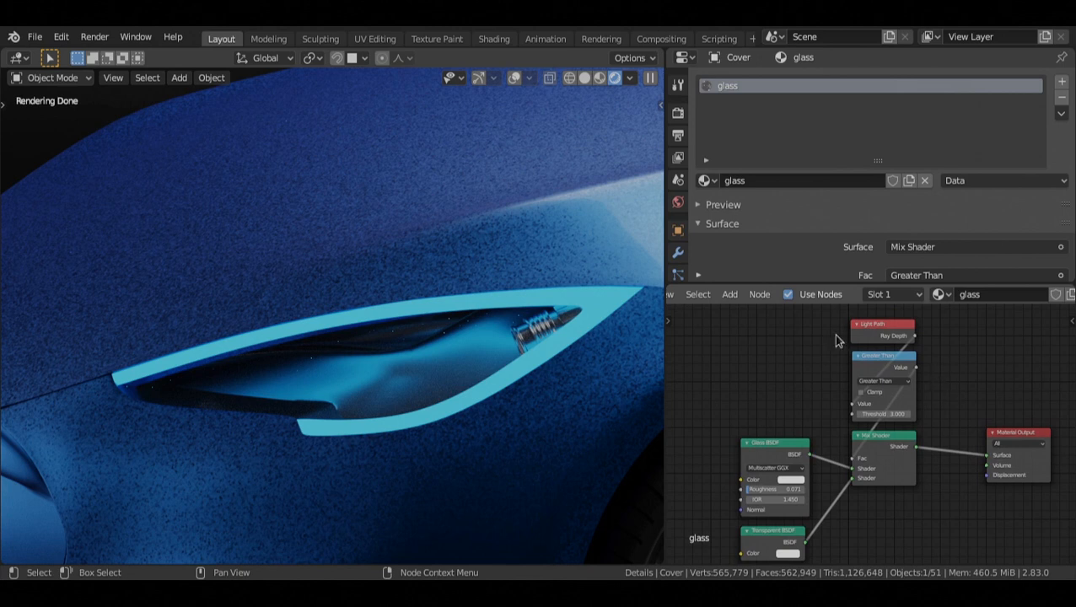
{"action": "scroll", "coordinate": [886, 501], "scroll_direction": "up", "scroll_amount": 1}
{"action": "scroll", "coordinate": [885, 500], "scroll_direction": "up", "scroll_amount": 6}
{"action": "middle_click_drag", "start_coordinate": [878, 451], "coordinate": [877, 517]}
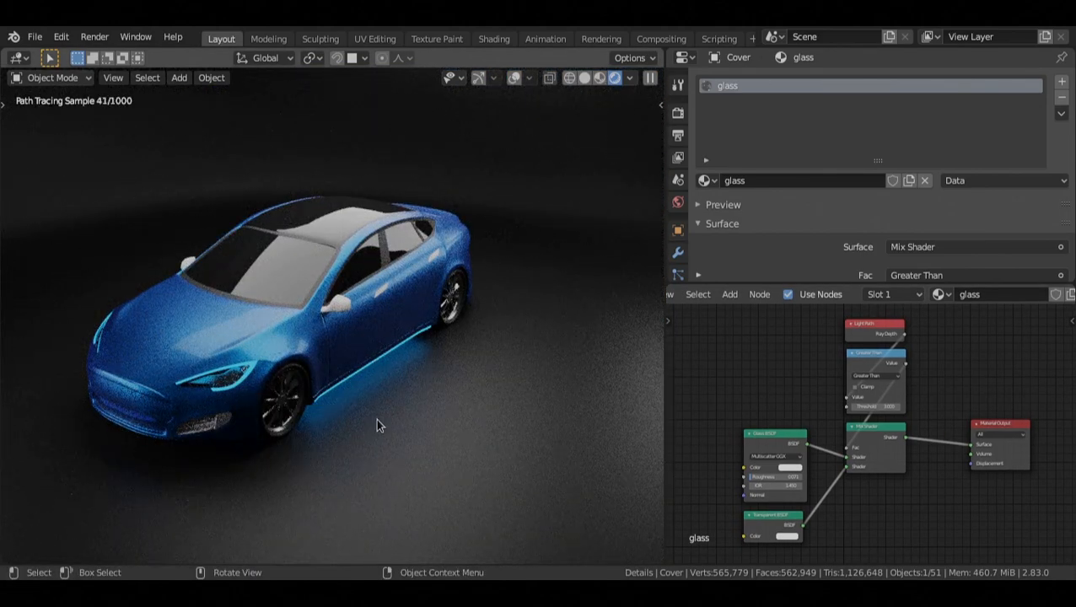
Step: Delete the Light Path and Greater Than nodes from the glass material
{"action": "key", "text": "KP_0"}
{"action": "scroll", "coordinate": [808, 505], "scroll_direction": "up", "scroll_amount": 1}
{"action": "scroll", "coordinate": [808, 506], "scroll_direction": "up", "scroll_amount": 1}
{"action": "middle_click_drag", "start_coordinate": [808, 506], "coordinate": [811, 555]}
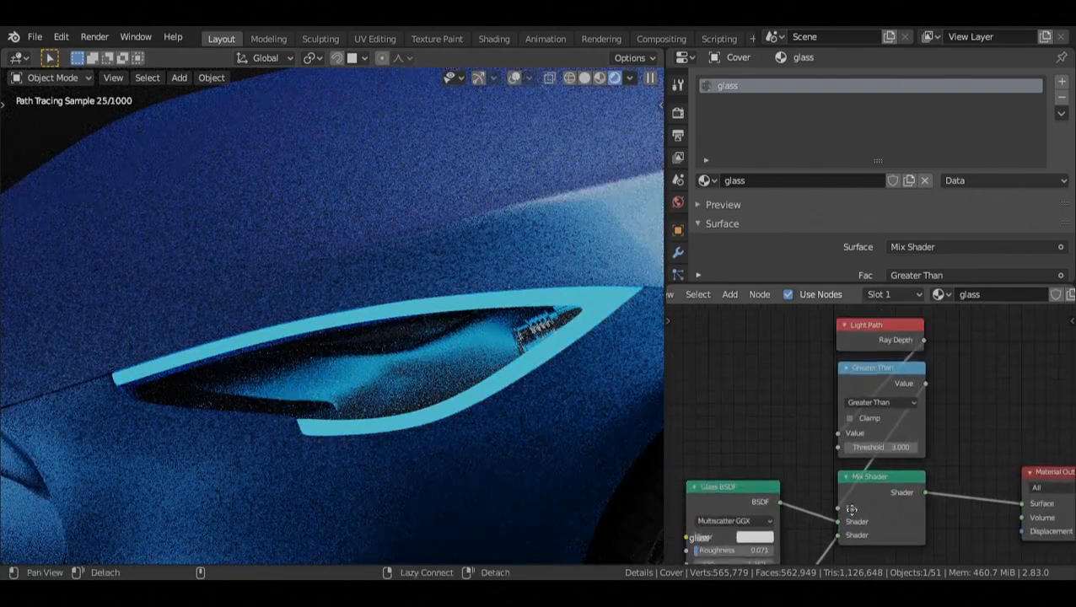
{"action": "left_click_drag", "start_coordinate": [797, 318], "coordinate": [922, 430]}
{"action": "key", "text": "x"}
{"action": "middle_click_drag", "start_coordinate": [920, 461], "coordinate": [956, 384]}
{"action": "scroll", "coordinate": [908, 434], "scroll_direction": "down", "scroll_amount": 2}
{"action": "left_click_drag", "start_coordinate": [886, 442], "coordinate": [924, 458], "text": "alt"}
Step: Replace the Glass BSDF with a Glossy BSDF connected to the Mix Shader's first shader input
{"action": "left_click", "coordinate": [855, 441]}
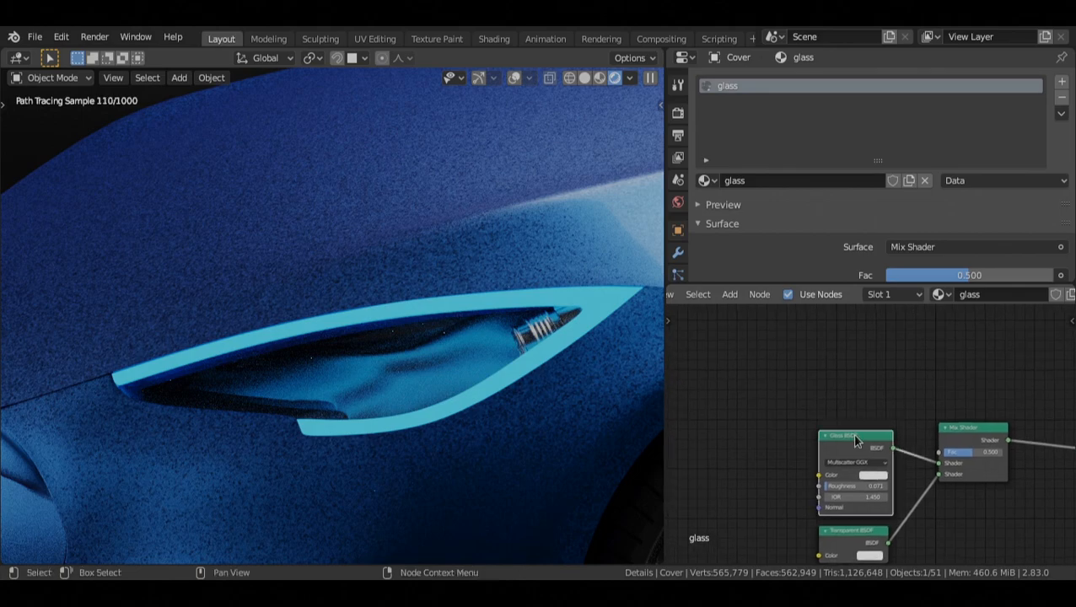
{"action": "key", "text": "x"}
{"action": "key", "text": "shift+a"}
{"action": "mouse_move", "coordinate": [824, 412]}
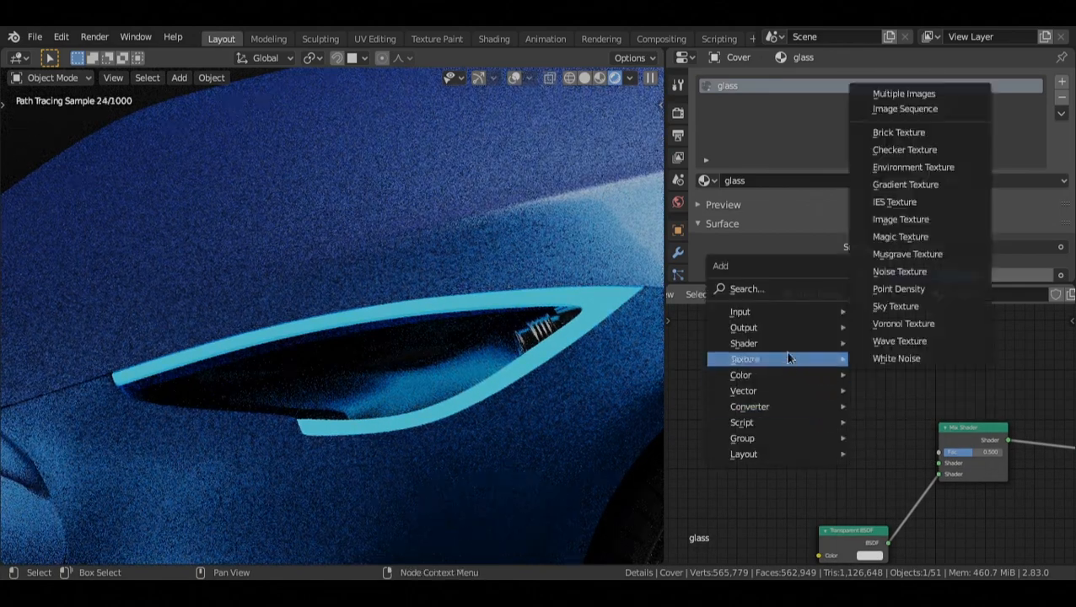
{"action": "mouse_move", "coordinate": [784, 344]}
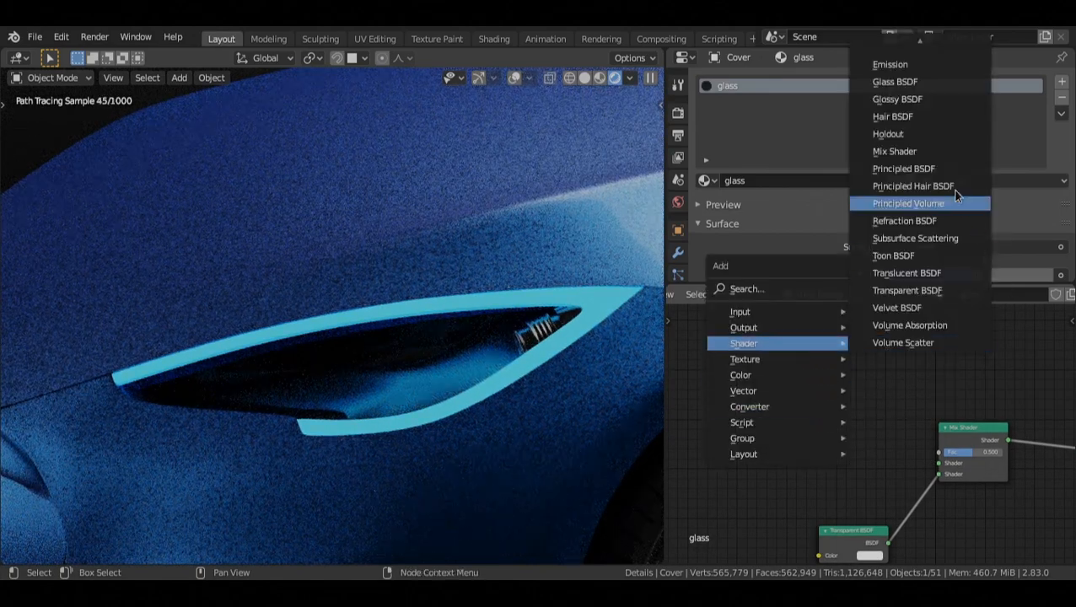
{"action": "left_click", "coordinate": [906, 100]}
{"action": "left_click", "coordinate": [807, 424]}
{"action": "scroll", "coordinate": [835, 418], "scroll_direction": "up", "scroll_amount": 2}
{"action": "left_click_drag", "start_coordinate": [855, 400], "coordinate": [920, 423]}
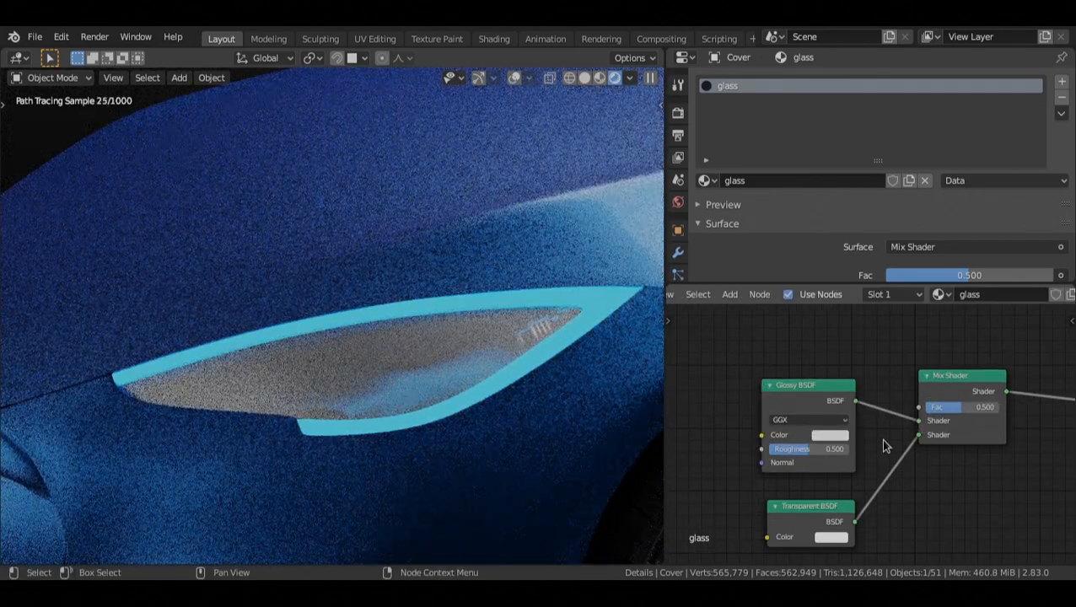
Step: Set the Glossy BSDF's roughness to 0.100 and its distribution to Multiscatter GGX, checking the headlight cover
{"action": "scroll", "coordinate": [870, 435], "scroll_direction": "up", "scroll_amount": 1}
{"action": "left_click_drag", "start_coordinate": [814, 455], "coordinate": [776, 454]}
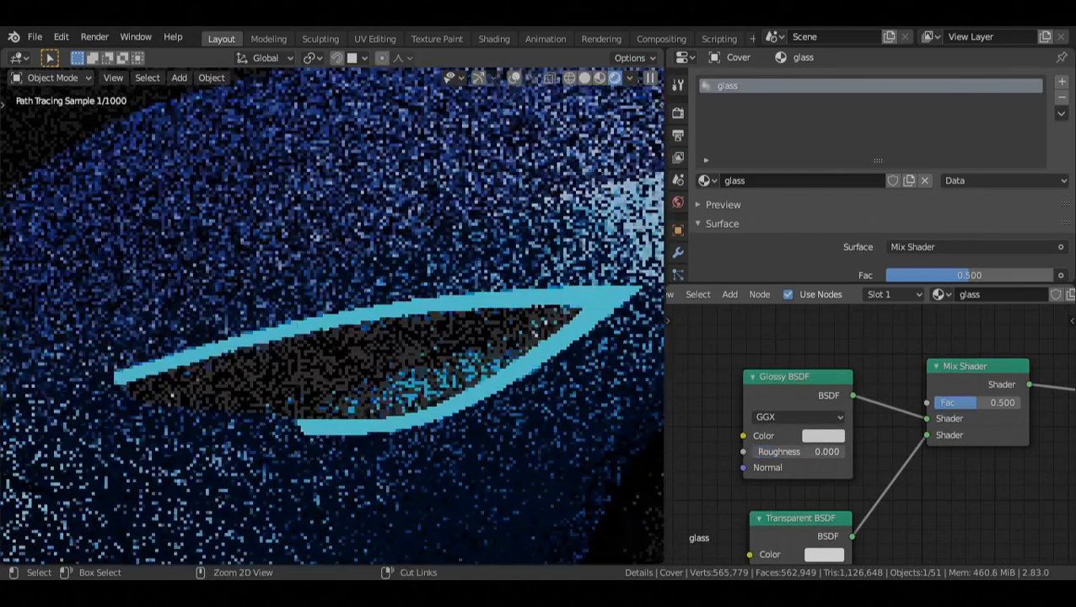
{"action": "left_click", "coordinate": [791, 418]}
{"action": "left_click", "coordinate": [784, 499]}
{"action": "middle_click_drag", "start_coordinate": [607, 422], "coordinate": [427, 313]}
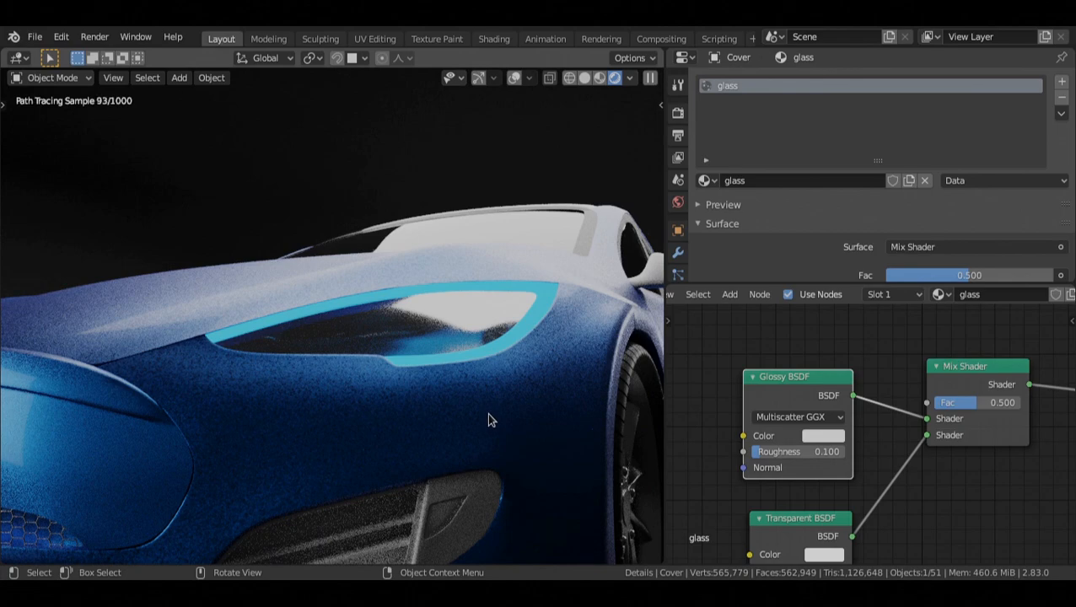
{"action": "middle_click_drag", "start_coordinate": [487, 415], "coordinate": [489, 419]}
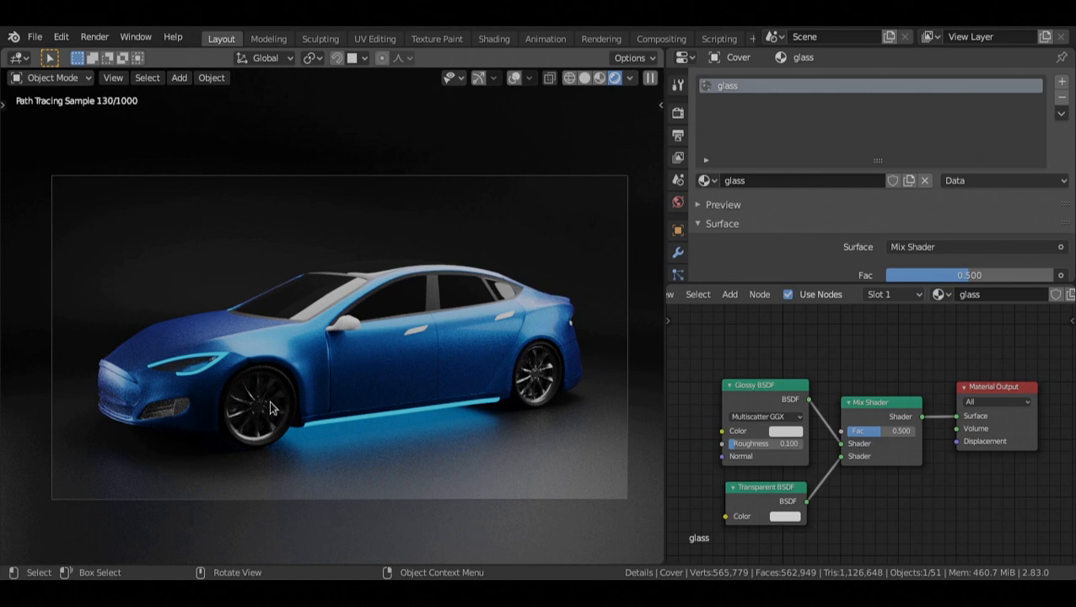
Step: Select the strip of faces along the bumper's upper edge and give it the metal material in a second slot
{"action": "key", "text": "z"}
{"action": "middle_click_drag", "start_coordinate": [339, 393], "coordinate": [404, 407]}
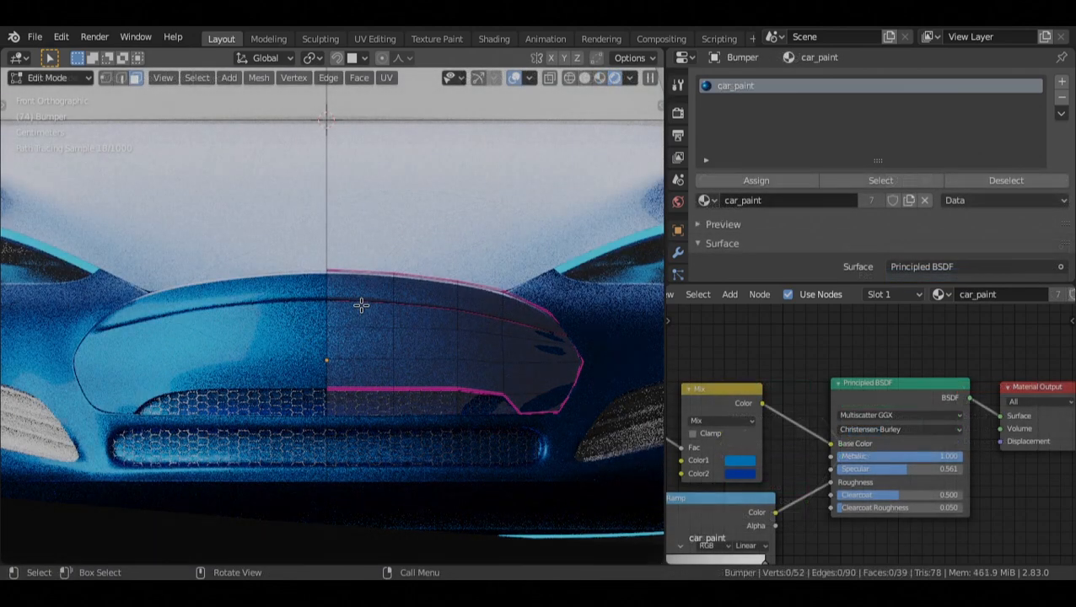
{"action": "left_click", "coordinate": [360, 287]}
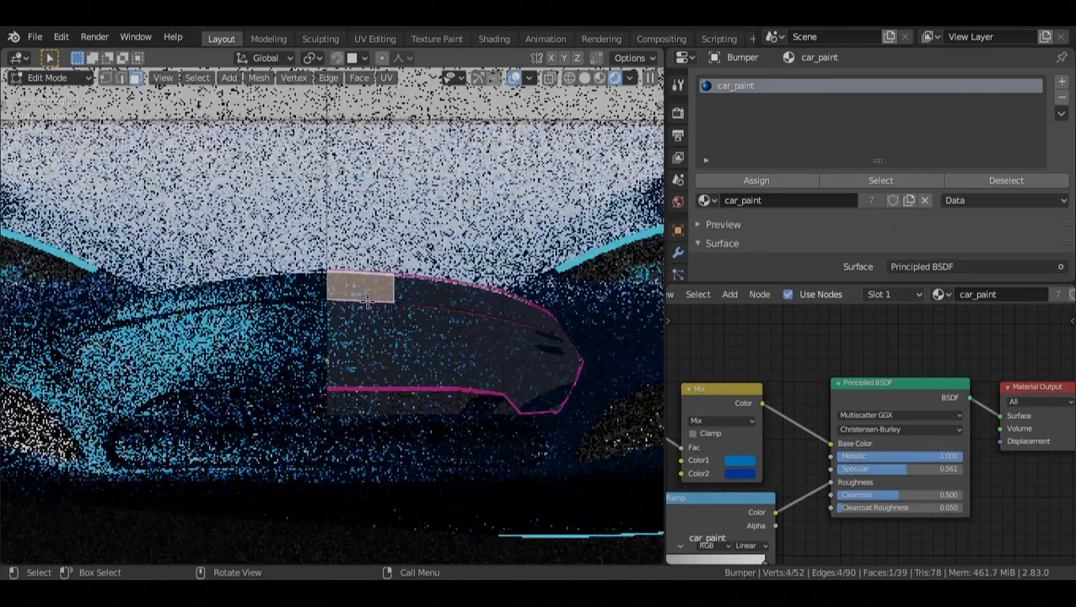
{"action": "left_click", "coordinate": [421, 290], "text": "shift"}
{"action": "left_click", "coordinate": [477, 301], "text": "shift"}
{"action": "left_click", "coordinate": [516, 308], "text": "shift"}
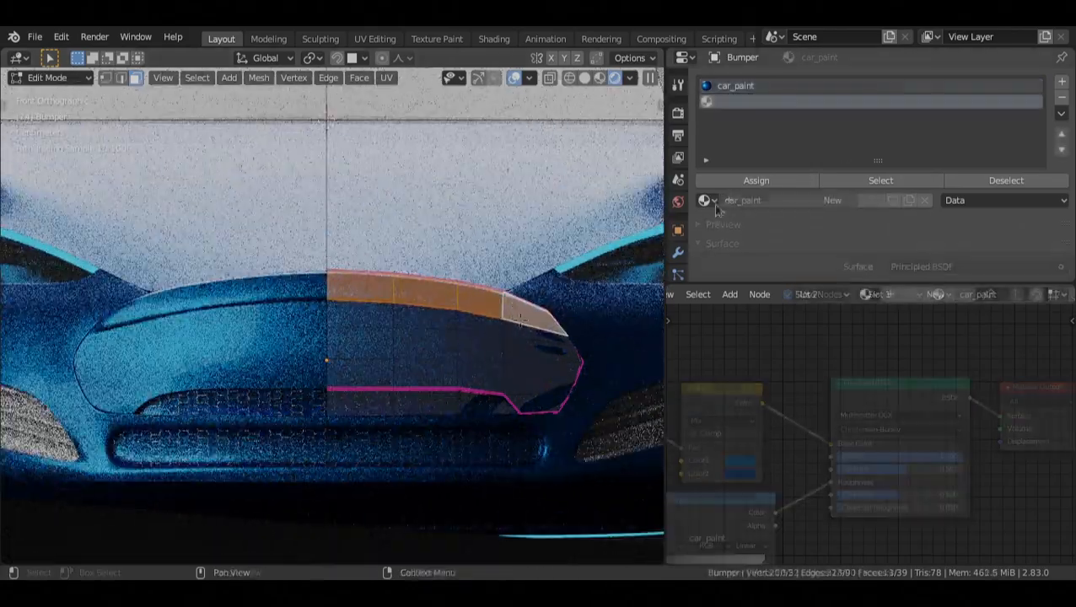
{"action": "left_click", "coordinate": [713, 202]}
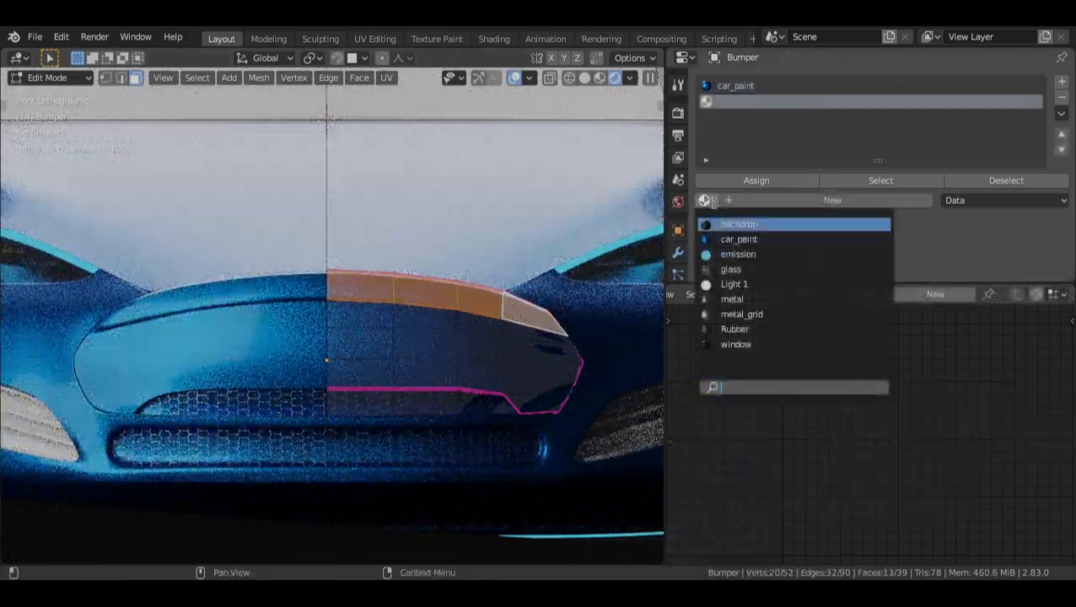
{"action": "left_click", "coordinate": [768, 299]}
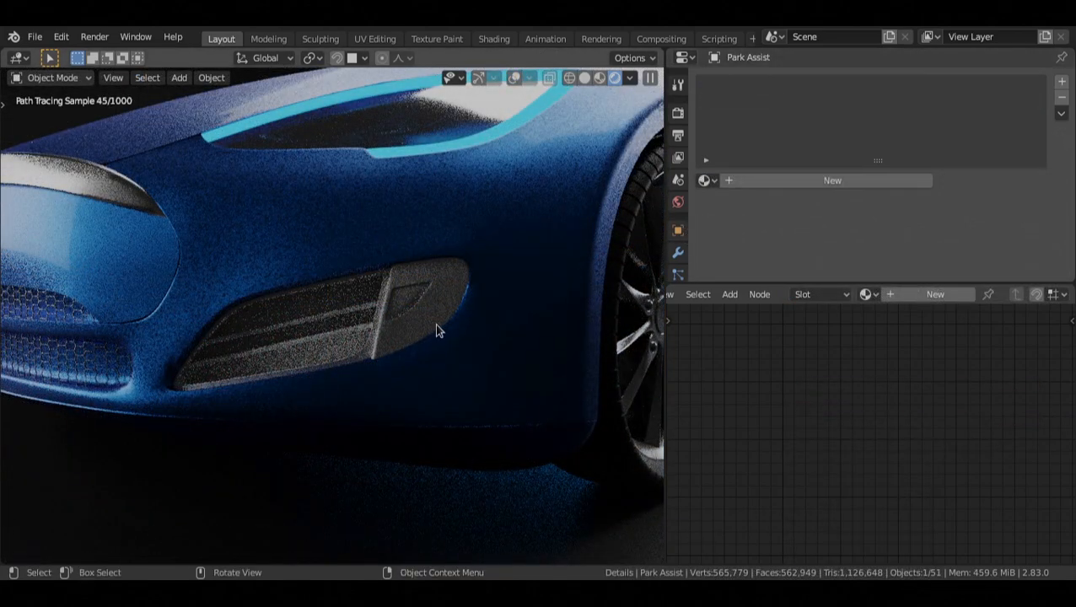
Step: Give the Park Assist object the car_paint material and enter its Edit Mode
{"action": "left_click", "coordinate": [705, 180]}
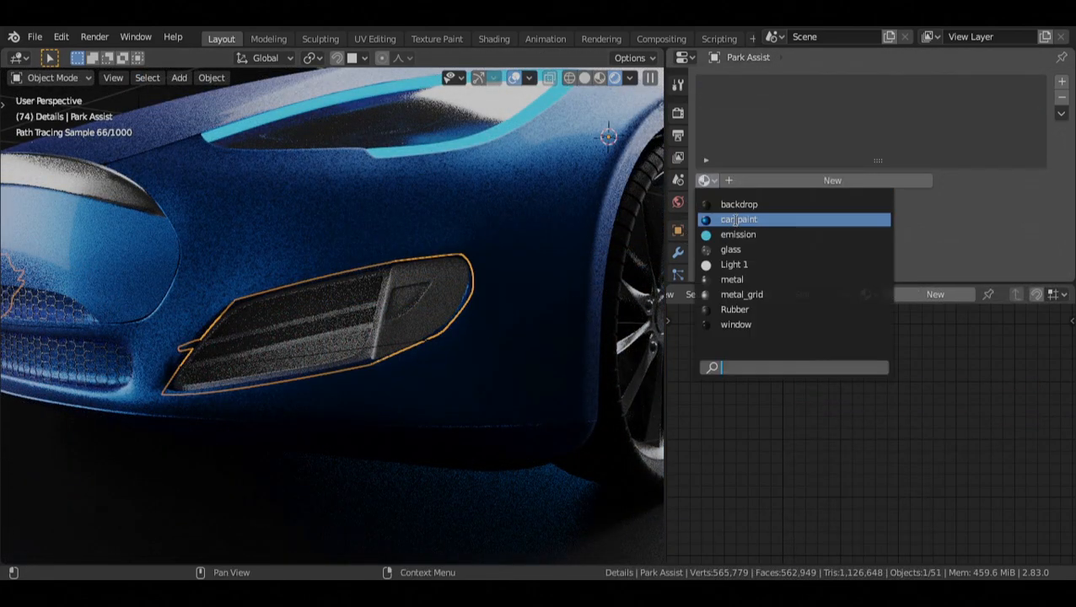
{"action": "left_click", "coordinate": [730, 220]}
{"action": "key", "text": "Tab"}
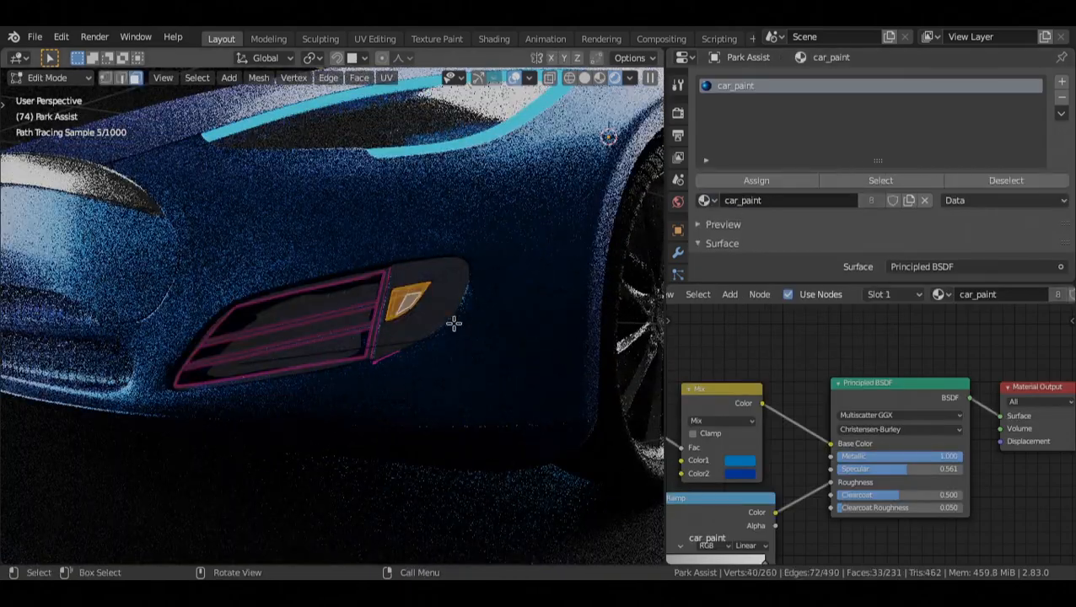
Step: Add a second material slot with emission and assign it to the selected small light faces of Park Assist
{"action": "scroll", "coordinate": [454, 323], "scroll_direction": "up", "scroll_amount": 2}
{"action": "middle_click_drag", "start_coordinate": [454, 322], "coordinate": [468, 351]}
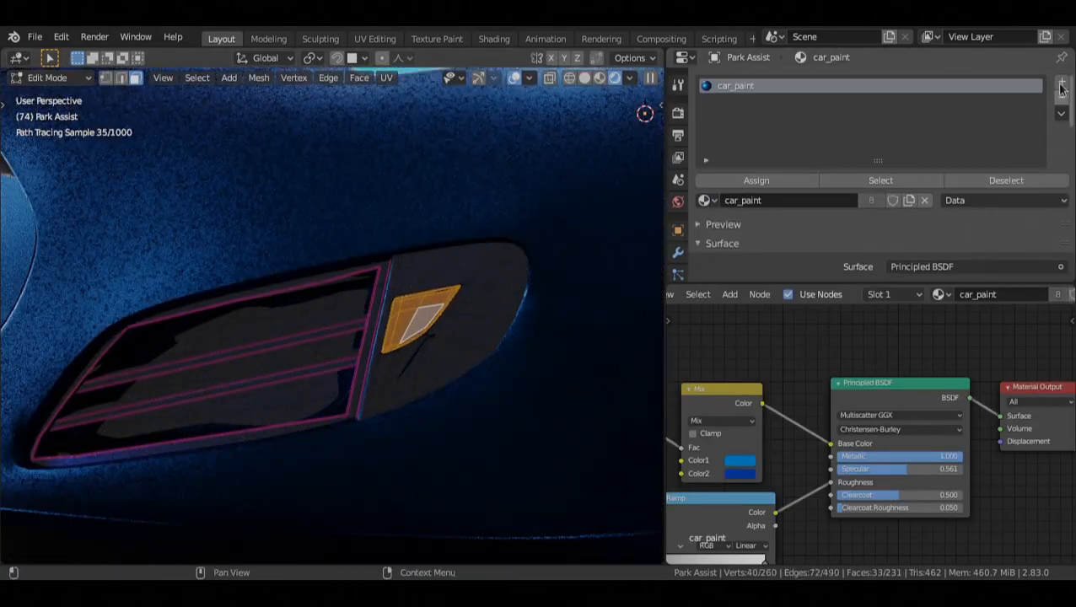
{"action": "left_click", "coordinate": [1061, 81]}
{"action": "left_click", "coordinate": [705, 201]}
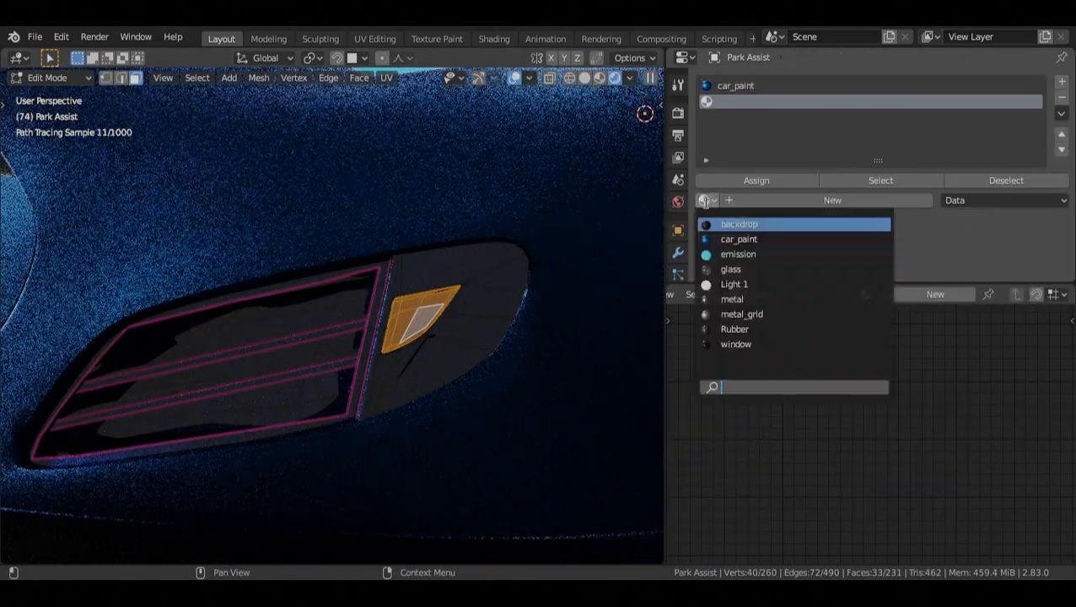
{"action": "left_click", "coordinate": [735, 254]}
{"action": "left_click", "coordinate": [765, 183]}
Step: Select both slats of the Park Assist vent and assign them the metal material in a third slot
{"action": "scroll", "coordinate": [533, 315], "scroll_direction": "up", "scroll_amount": 3}
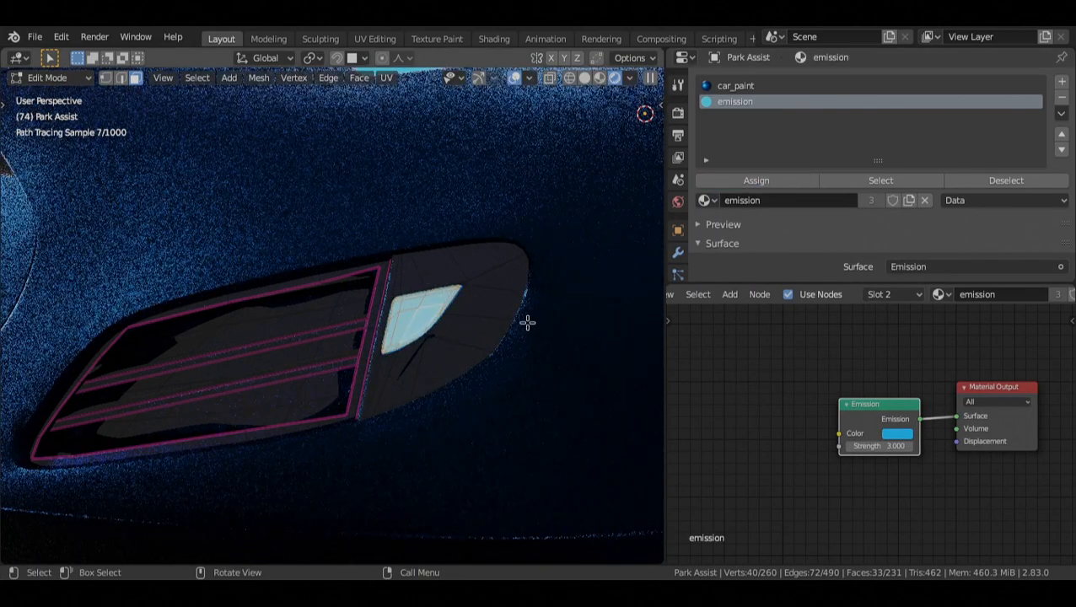
{"action": "left_click", "coordinate": [281, 367]}
{"action": "key", "text": "l"}
{"action": "key", "text": "l"}
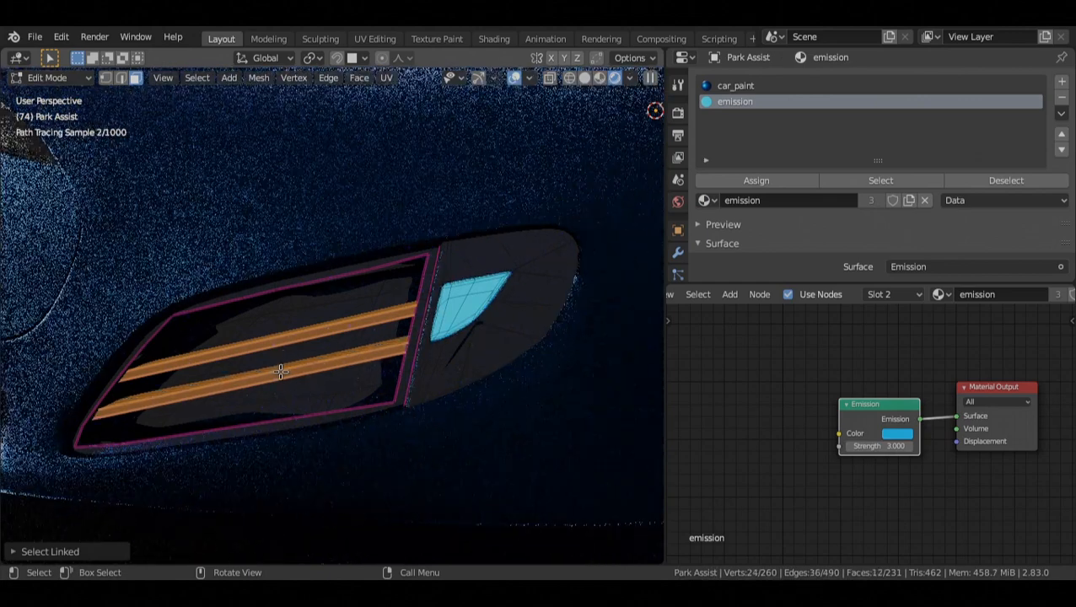
{"action": "left_click", "coordinate": [1062, 82]}
{"action": "left_click", "coordinate": [704, 200]}
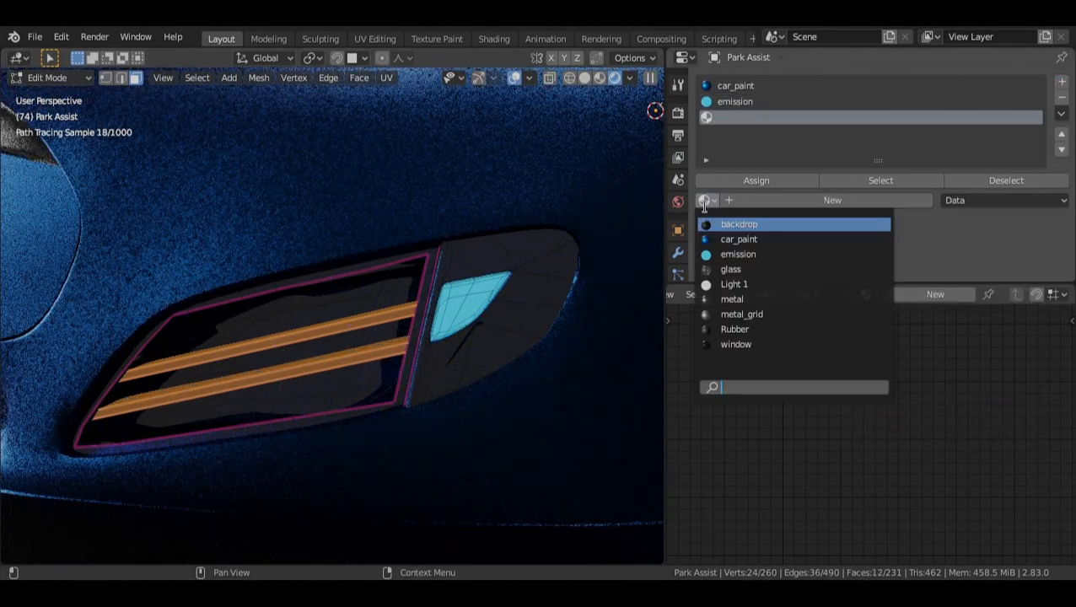
{"action": "left_click", "coordinate": [738, 297]}
{"action": "left_click", "coordinate": [760, 183]}
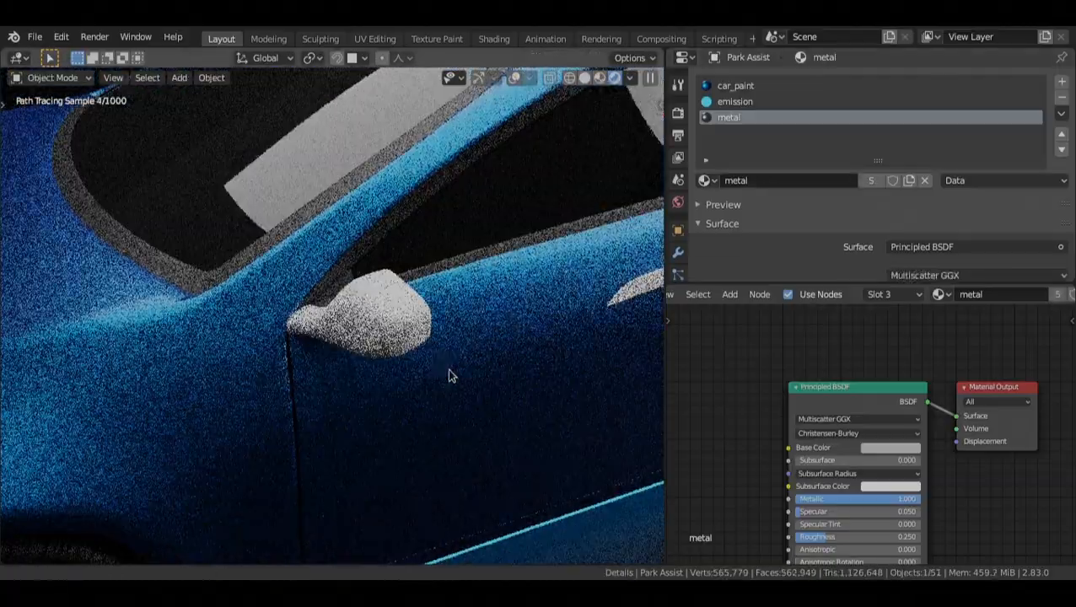
Step: Select the side mirror and give it the car_paint material
{"action": "scroll", "coordinate": [451, 377], "scroll_direction": "up", "scroll_amount": 2}
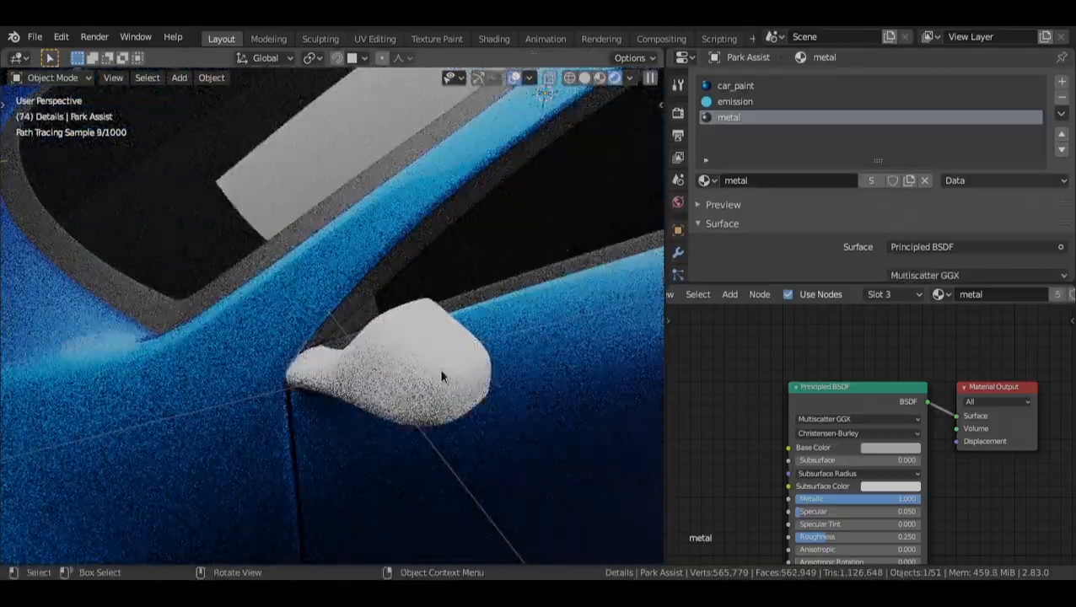
{"action": "left_click", "coordinate": [438, 370]}
{"action": "left_click", "coordinate": [706, 181]}
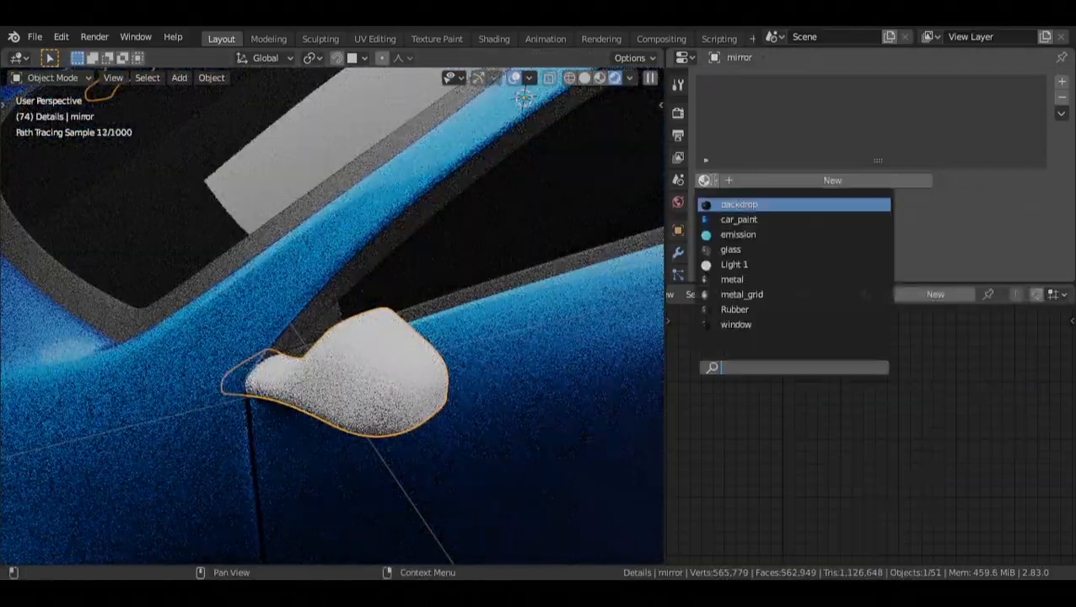
{"action": "left_click", "coordinate": [742, 218]}
Step: Select the mirror's glass faces in Edit Mode and assign them the window material in a second slot
{"action": "middle_click_drag", "start_coordinate": [419, 281], "coordinate": [371, 312]}
{"action": "middle_click_drag", "start_coordinate": [334, 353], "coordinate": [320, 370]}
{"action": "key", "text": "Tab"}
{"action": "scroll", "coordinate": [320, 370], "scroll_direction": "up", "scroll_amount": 3}
{"action": "left_click", "coordinate": [217, 396]}
{"action": "left_click", "coordinate": [329, 384], "text": "shift"}
{"action": "left_click", "coordinate": [192, 455], "text": "shift"}
{"action": "left_click", "coordinate": [331, 449], "text": "shift"}
{"action": "middle_click_drag", "start_coordinate": [399, 394], "coordinate": [491, 277]}
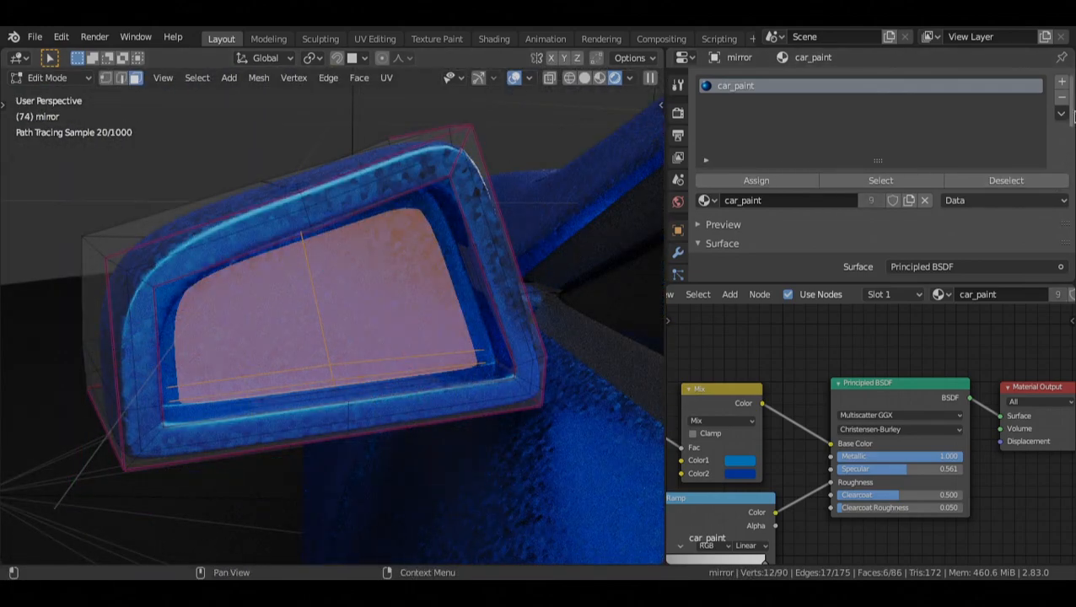
{"action": "left_click", "coordinate": [1061, 81]}
{"action": "left_click", "coordinate": [706, 200]}
{"action": "left_click", "coordinate": [766, 345]}
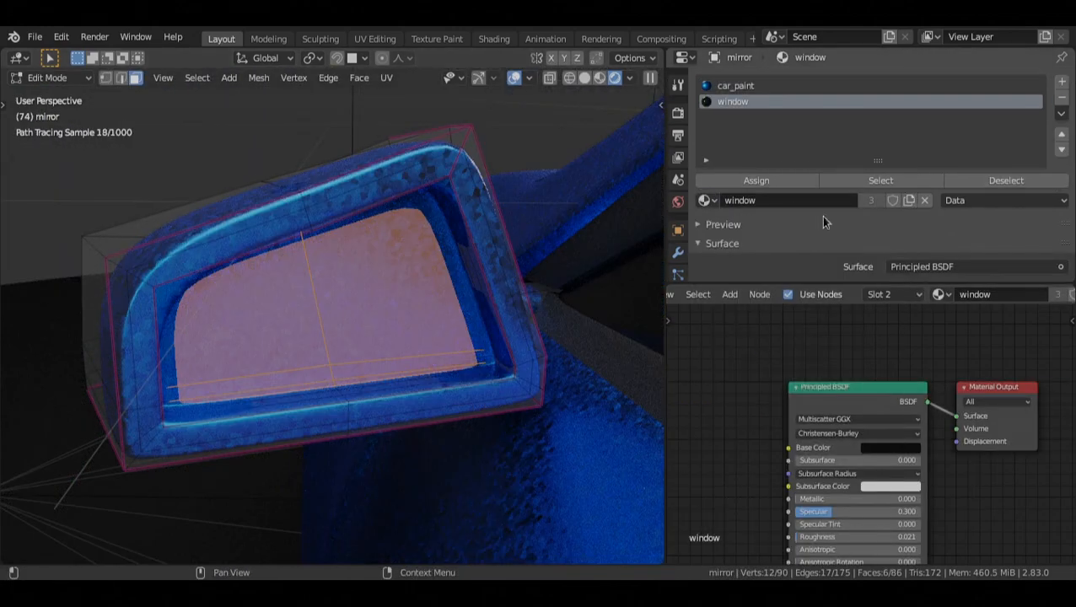
{"action": "left_click", "coordinate": [764, 180]}
{"action": "key", "text": "alt+a"}
{"action": "key", "text": "Tab"}
Step: Give the door handles the metal material
{"action": "middle_click_drag", "start_coordinate": [470, 270], "coordinate": [456, 252]}
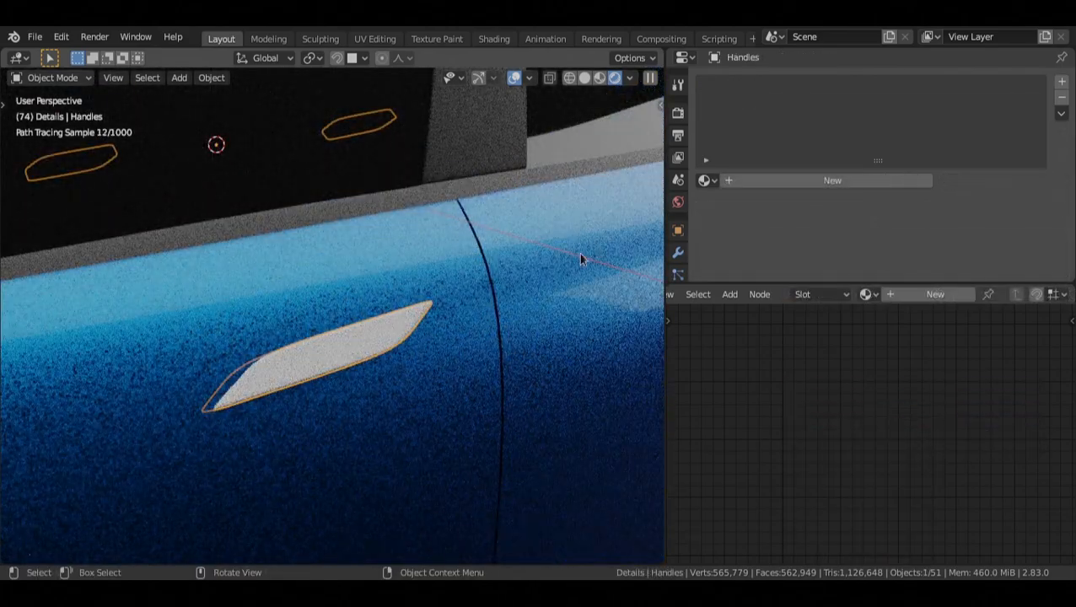
{"action": "left_click", "coordinate": [705, 180]}
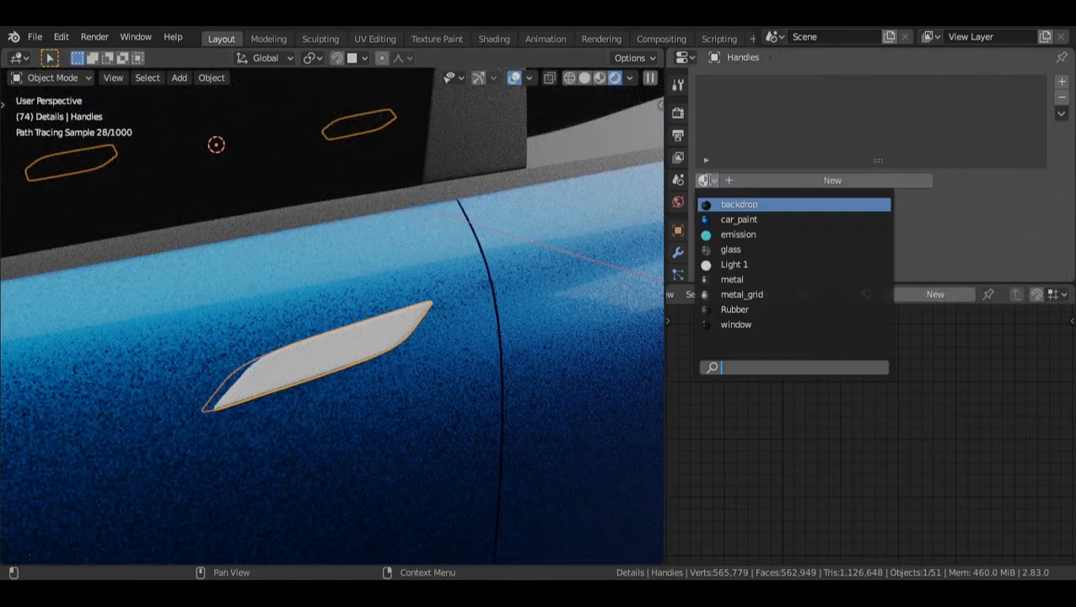
{"action": "left_click", "coordinate": [771, 279]}
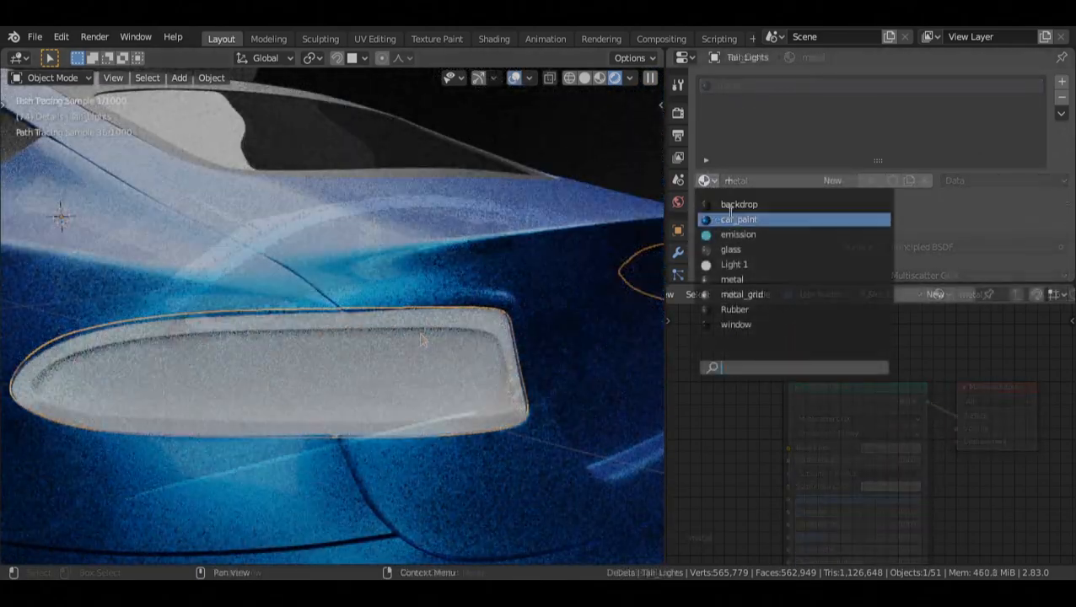
Step: Give Tail_Lights the car_paint material and assign emission in a second slot to the faces forming the rim around the lamp
{"action": "left_click", "coordinate": [730, 217]}
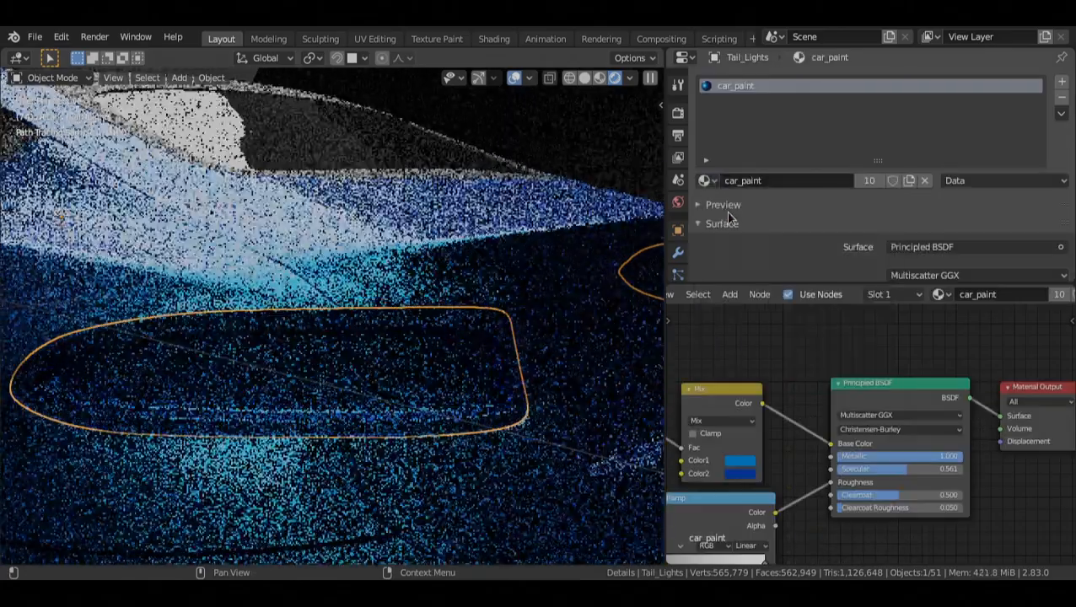
{"action": "key", "text": "Tab"}
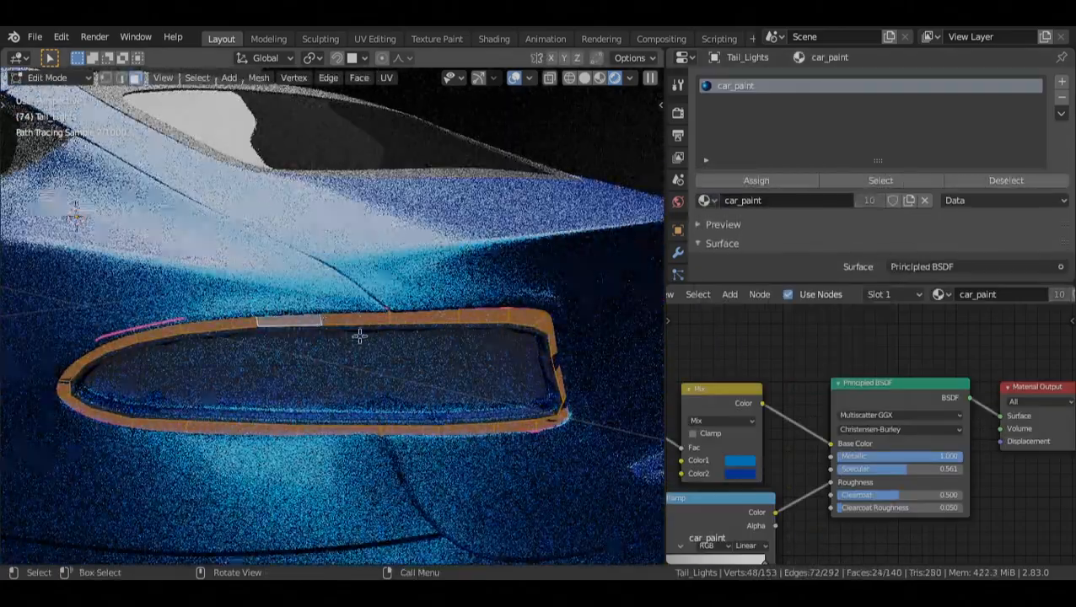
{"action": "left_click", "coordinate": [1061, 81]}
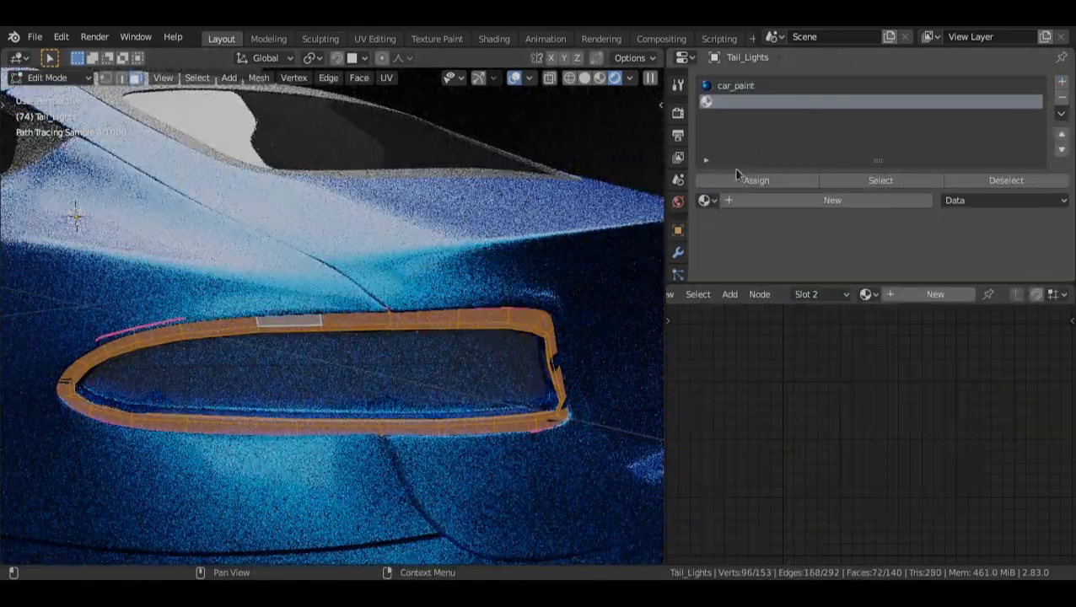
{"action": "left_click", "coordinate": [704, 200]}
{"action": "left_click", "coordinate": [725, 252]}
{"action": "left_click", "coordinate": [756, 181]}
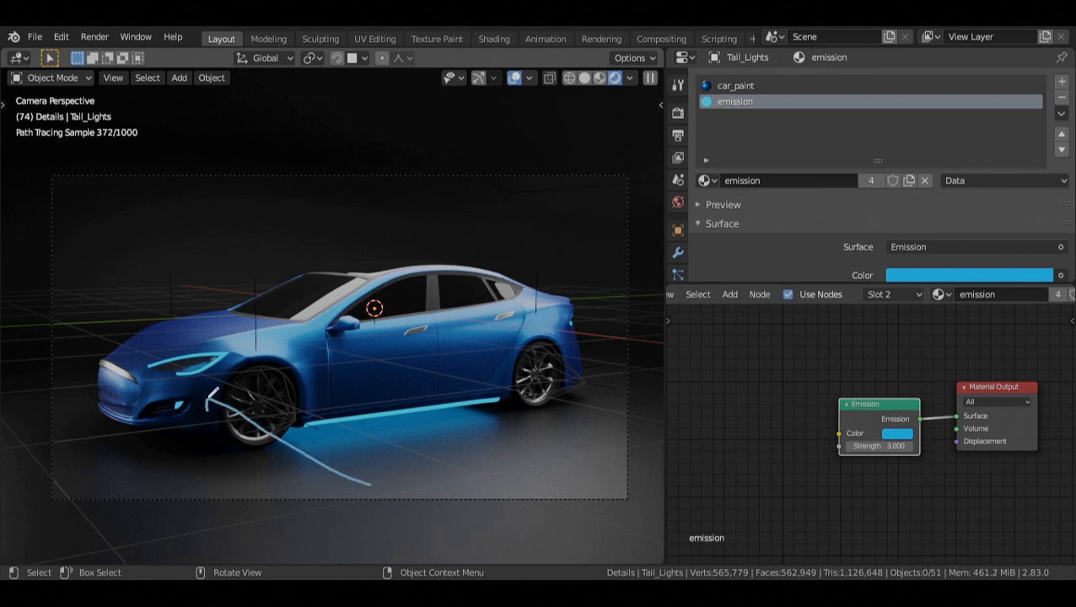
Step: Hide the viewport overlays in the camera view
{"action": "left_click_drag", "start_coordinate": [246, 325], "coordinate": [329, 394]}
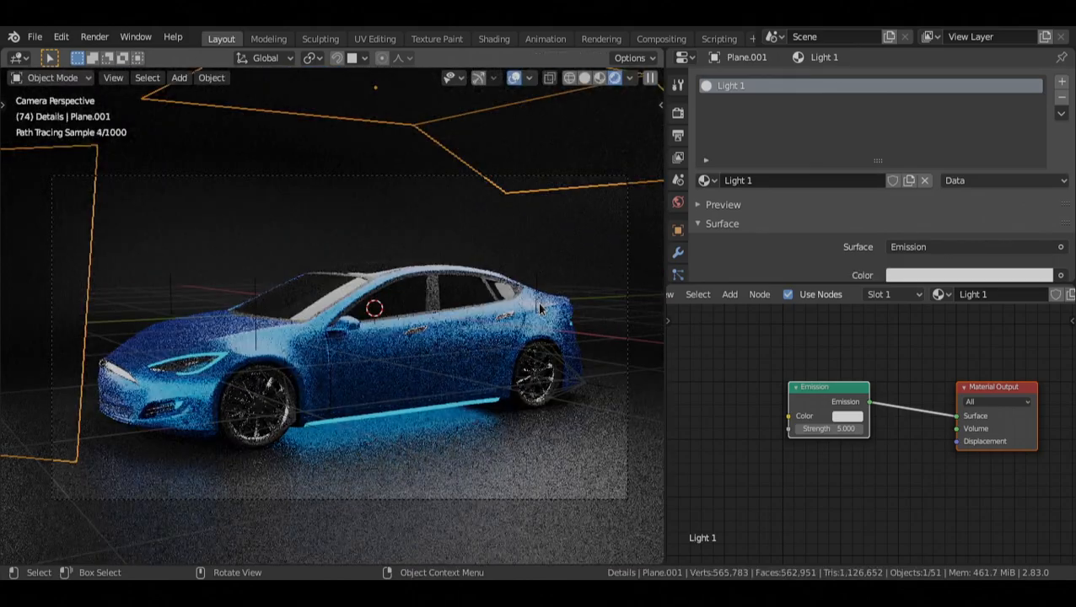
{"action": "key", "text": "shift+alt+z"}
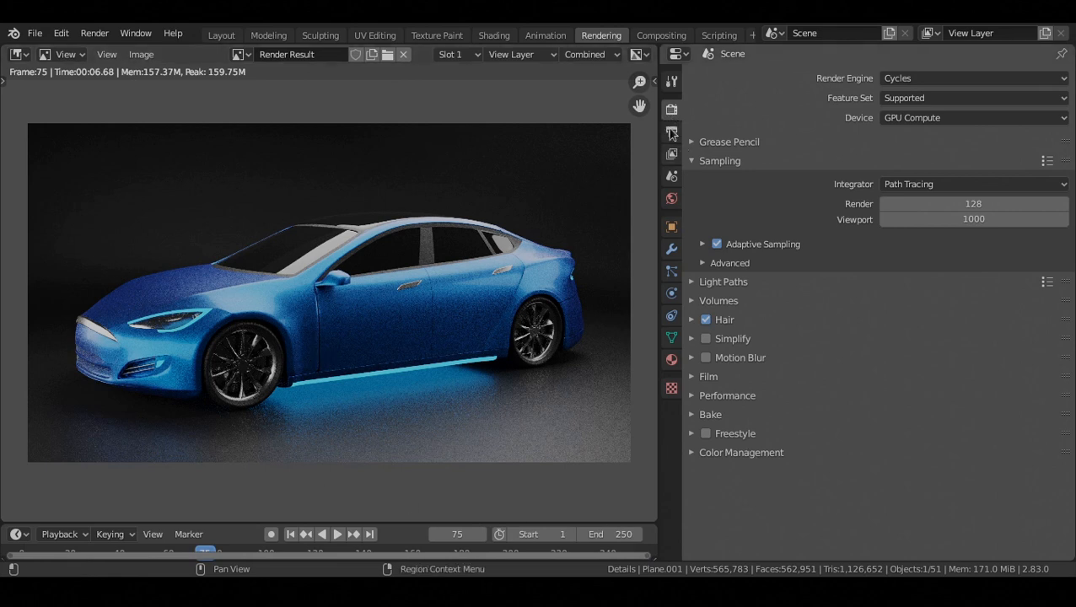
Step: Set the Color Management look to Medium High Contrast
{"action": "left_click", "coordinate": [740, 456]}
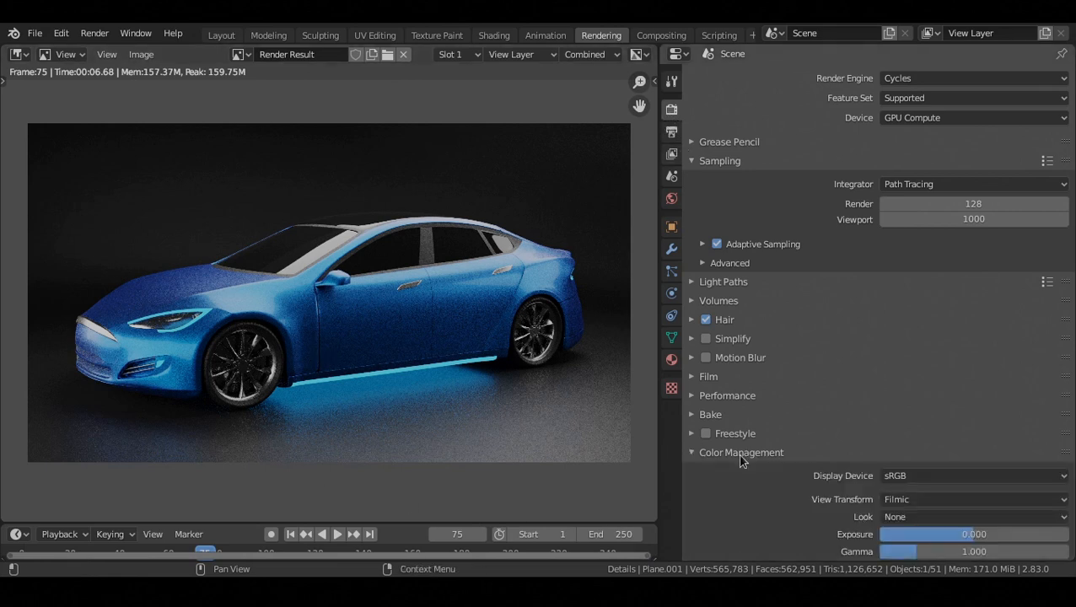
{"action": "scroll", "coordinate": [740, 470], "scroll_direction": "down", "scroll_amount": 2}
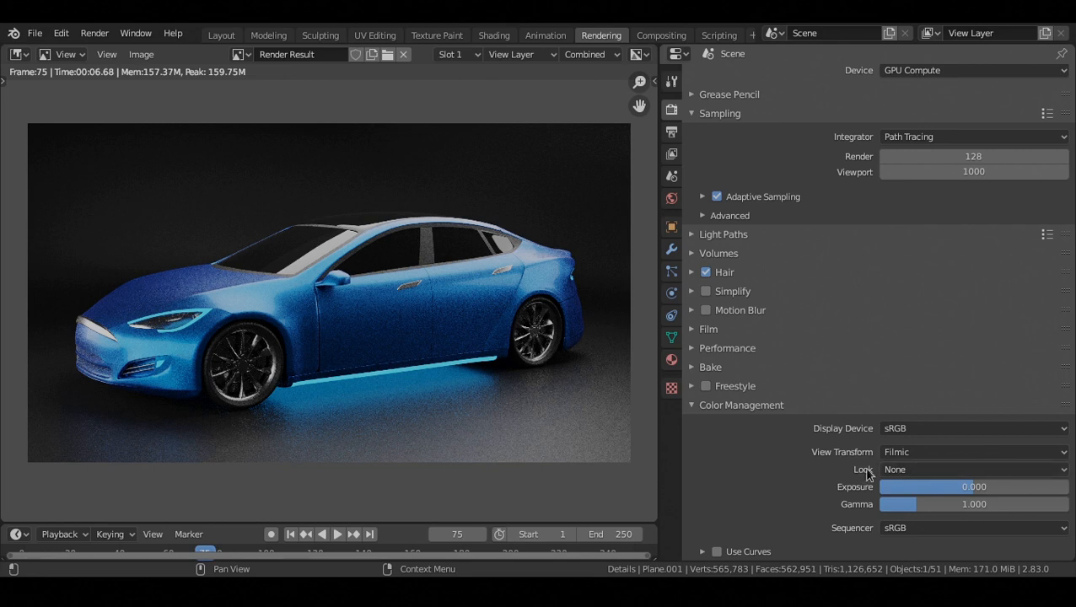
{"action": "left_click", "coordinate": [898, 472]}
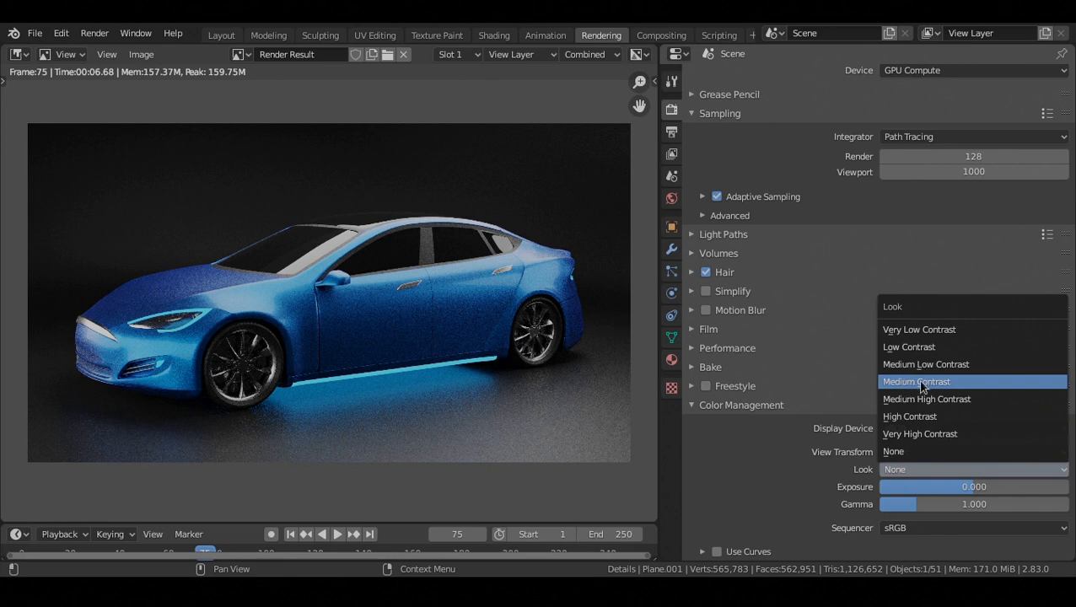
{"action": "left_click", "coordinate": [917, 383]}
{"action": "left_click", "coordinate": [911, 470]}
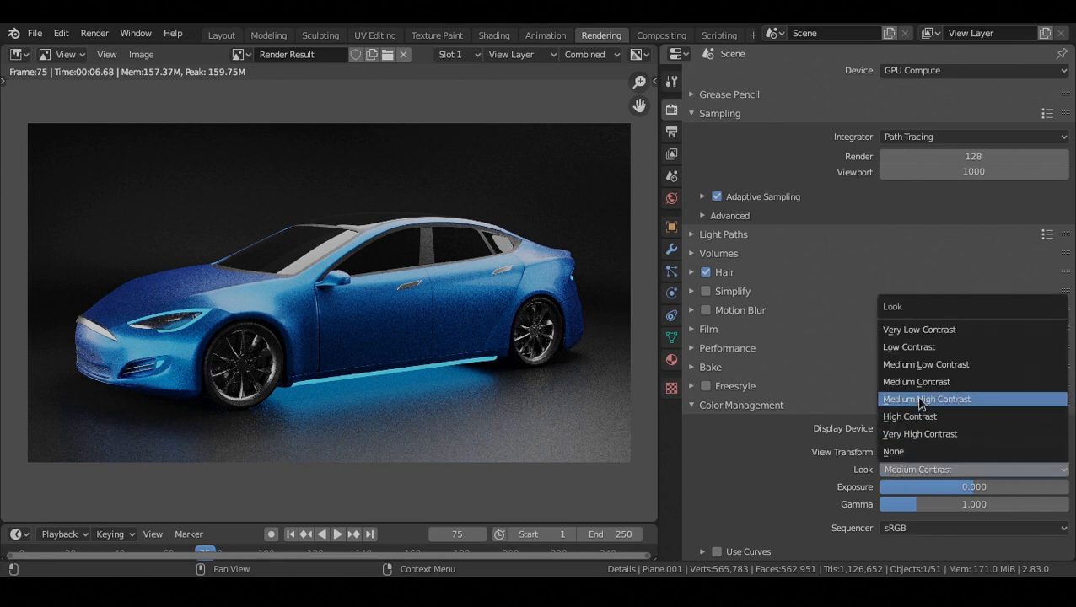
{"action": "left_click", "coordinate": [946, 406]}
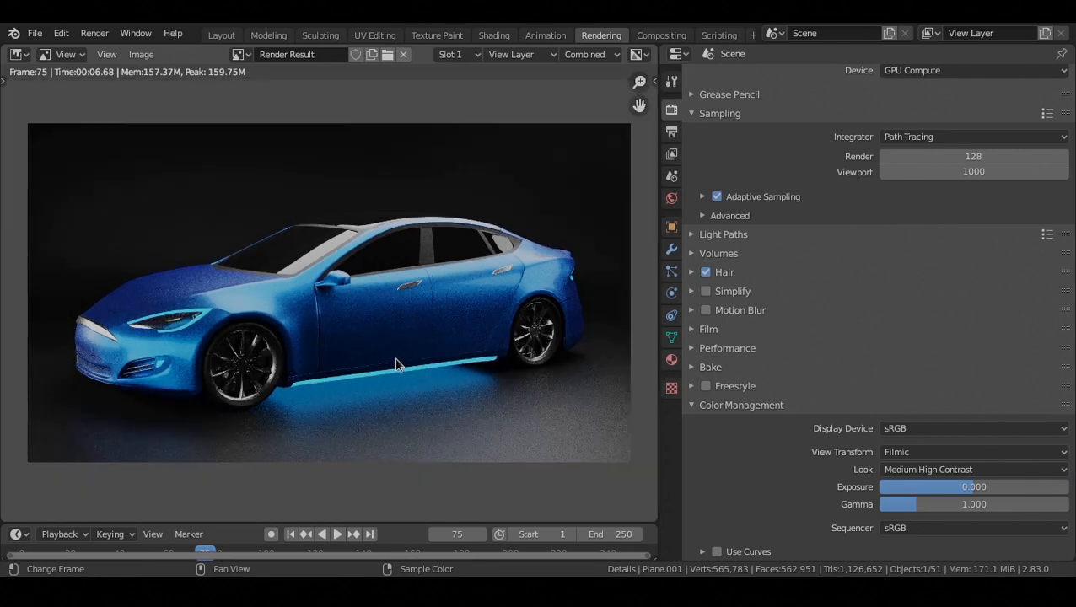
Step: Examine the rendered car up close for noise and contrast, including the wheels, door and underbody light, and return to the full image
{"action": "middle_click_drag", "start_coordinate": [393, 364], "coordinate": [489, 374]}
{"action": "scroll", "coordinate": [392, 364], "scroll_direction": "up", "scroll_amount": 4}
{"action": "scroll", "coordinate": [394, 364], "scroll_direction": "down", "scroll_amount": 2}
{"action": "scroll", "coordinate": [469, 392], "scroll_direction": "up", "scroll_amount": 2}
{"action": "middle_click_drag", "start_coordinate": [447, 408], "coordinate": [441, 274]}
{"action": "scroll", "coordinate": [451, 345], "scroll_direction": "up", "scroll_amount": 1}
{"action": "scroll", "coordinate": [396, 335], "scroll_direction": "down", "scroll_amount": 2}
{"action": "middle_click_drag", "start_coordinate": [395, 333], "coordinate": [470, 386]}
{"action": "mouse_move", "coordinate": [322, 325]}
{"action": "middle_mouse_down"}
{"action": "mouse_move", "coordinate": [349, 374]}
{"action": "mouse_move", "coordinate": [199, 351]}
{"action": "middle_mouse_up"}
{"action": "scroll", "coordinate": [350, 376], "scroll_direction": "up", "scroll_amount": 2}
{"action": "scroll", "coordinate": [350, 376], "scroll_direction": "down", "scroll_amount": 3}
{"action": "mouse_move", "coordinate": [513, 334]}
{"action": "middle_mouse_down"}
{"action": "mouse_move", "coordinate": [231, 362]}
{"action": "mouse_move", "coordinate": [335, 345]}
{"action": "middle_mouse_up"}
{"action": "scroll", "coordinate": [231, 362], "scroll_direction": "up", "scroll_amount": 3}
{"action": "scroll", "coordinate": [232, 363], "scroll_direction": "down", "scroll_amount": 4}
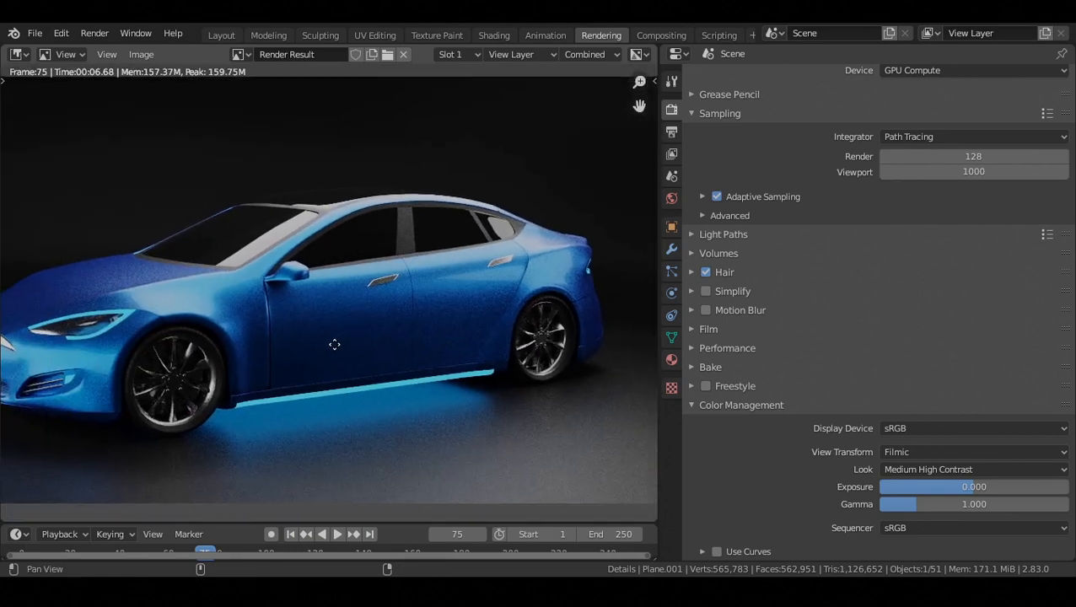
{"action": "key", "text": "Home"}
Step: Expand the Adaptive Sampling settings and review the noise threshold and color management options
{"action": "scroll", "coordinate": [768, 251], "scroll_direction": "up", "scroll_amount": 2}
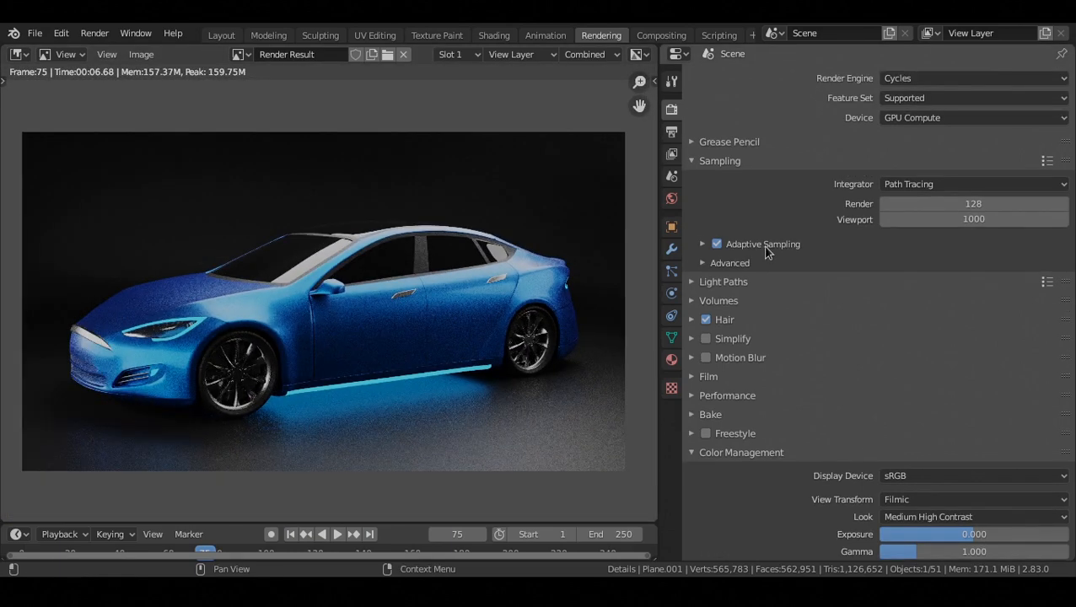
{"action": "left_click", "coordinate": [767, 252]}
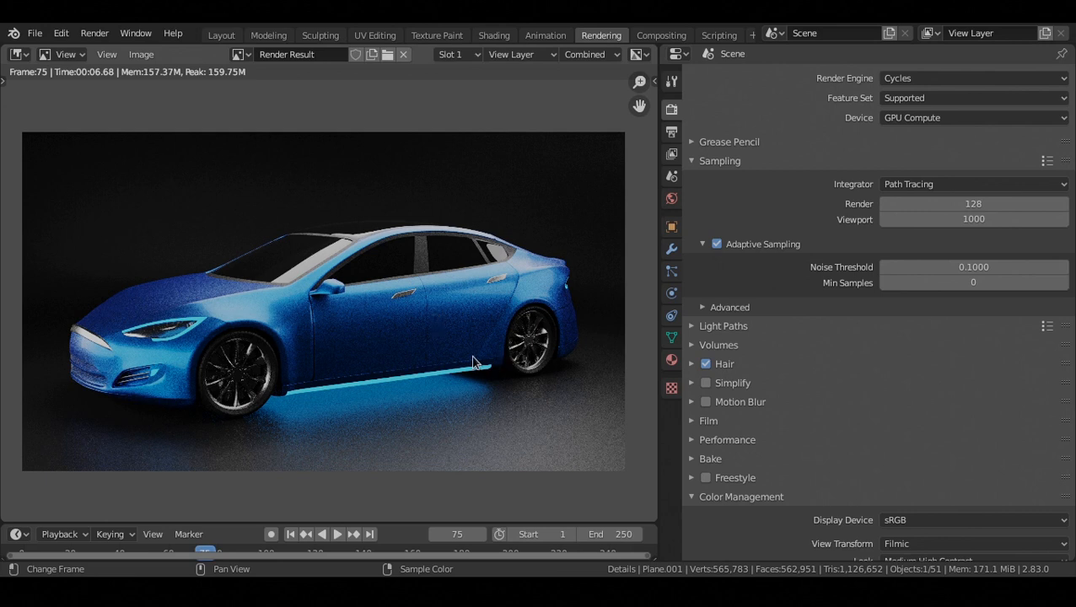
{"action": "scroll", "coordinate": [907, 403], "scroll_direction": "down", "scroll_amount": 3}
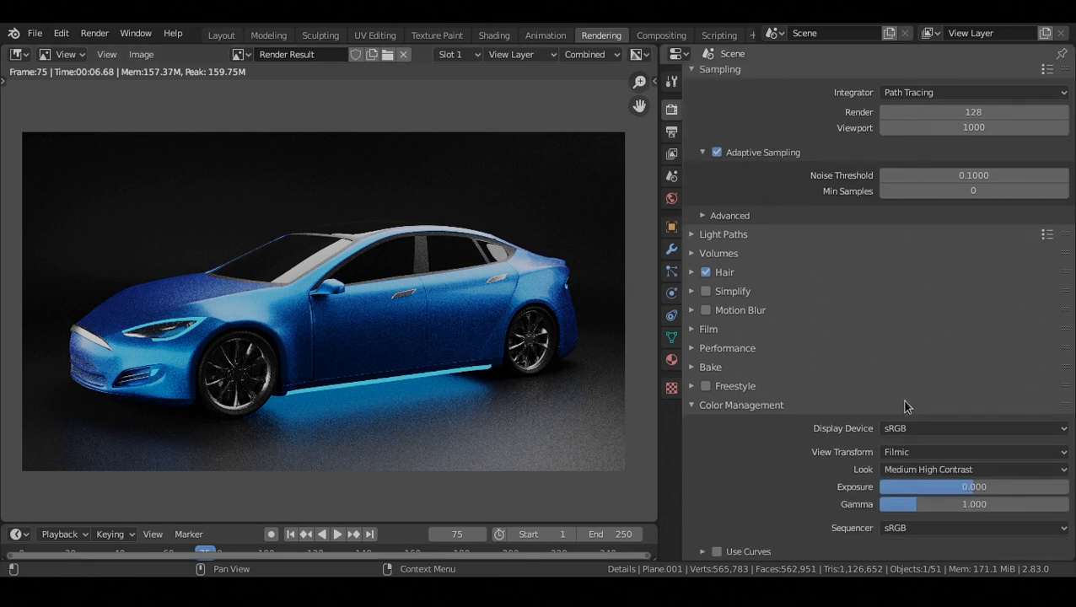
{"action": "scroll", "coordinate": [897, 402], "scroll_direction": "up", "scroll_amount": 3}
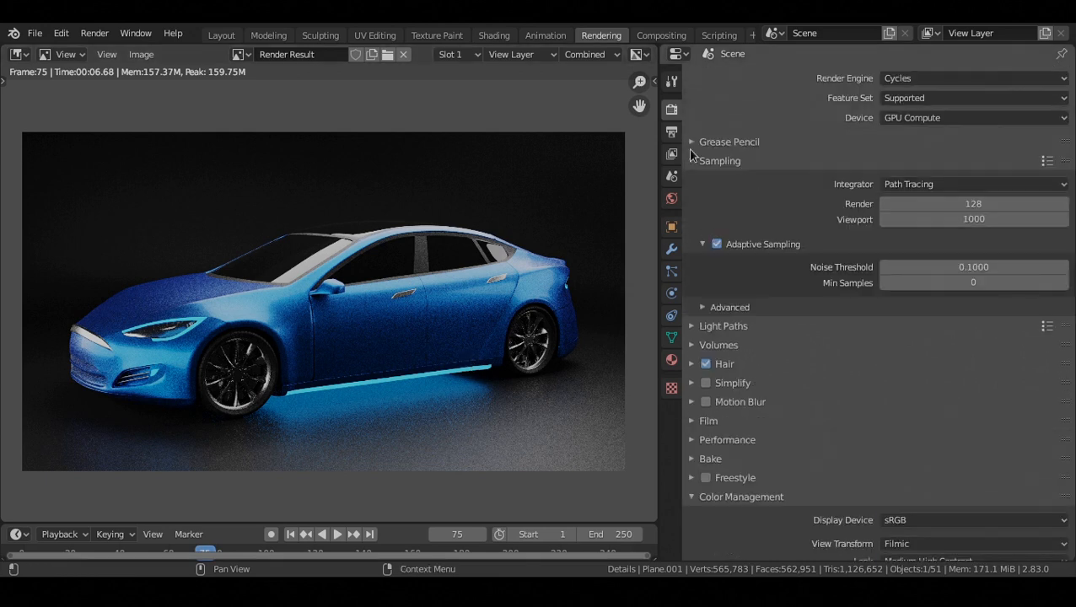
Step: Examine the Denoising settings of the view layer and return to the render settings
{"action": "left_click", "coordinate": [671, 155]}
{"action": "scroll", "coordinate": [780, 181], "scroll_direction": "down", "scroll_amount": 4}
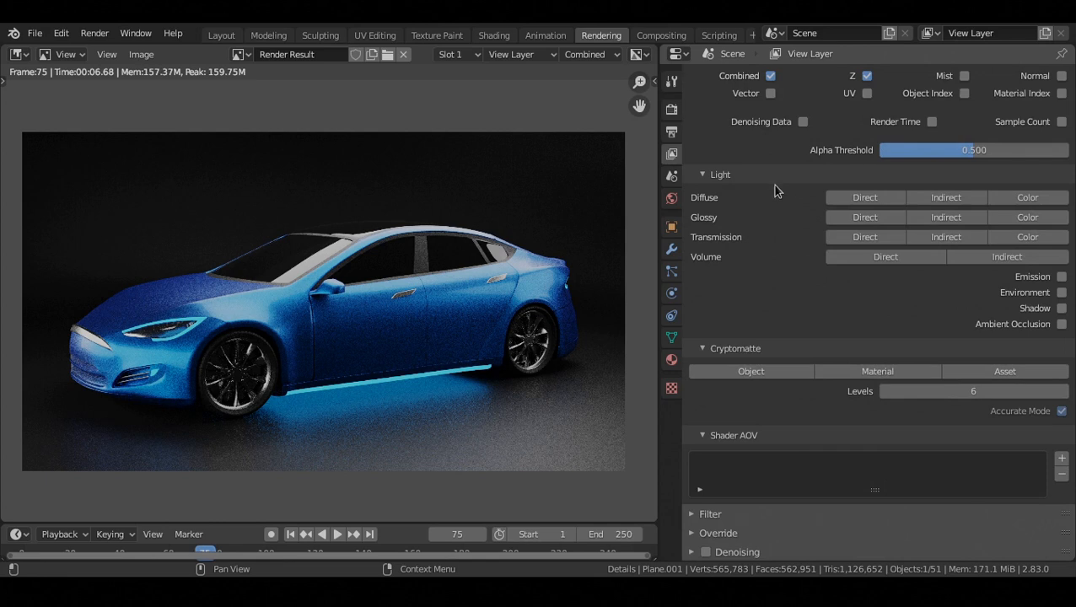
{"action": "left_click", "coordinate": [740, 553]}
{"action": "scroll", "coordinate": [741, 544], "scroll_direction": "down", "scroll_amount": 5}
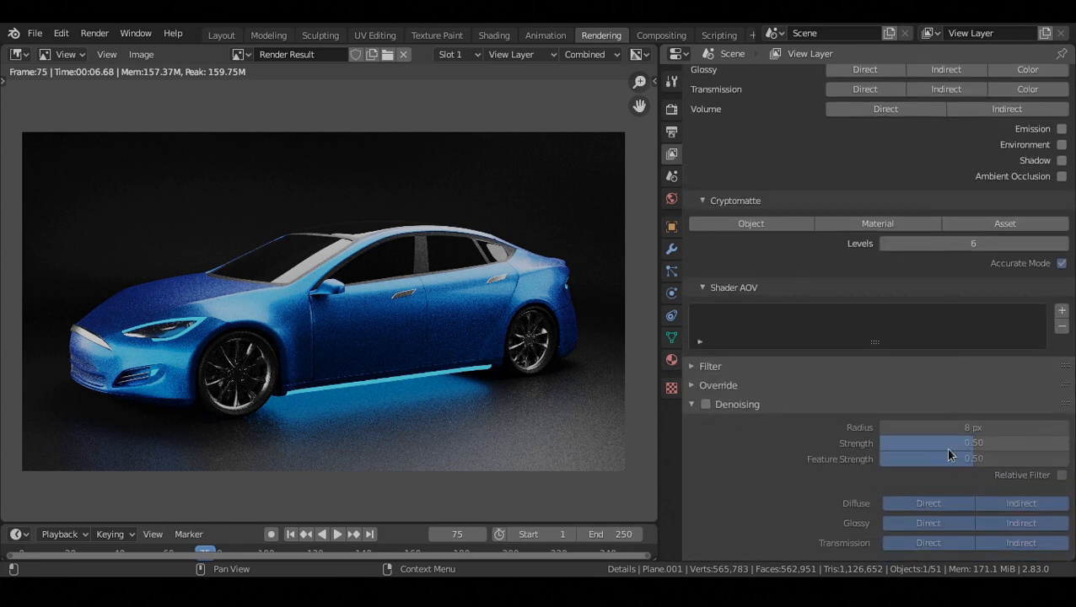
{"action": "scroll", "coordinate": [944, 446], "scroll_direction": "up", "scroll_amount": 8}
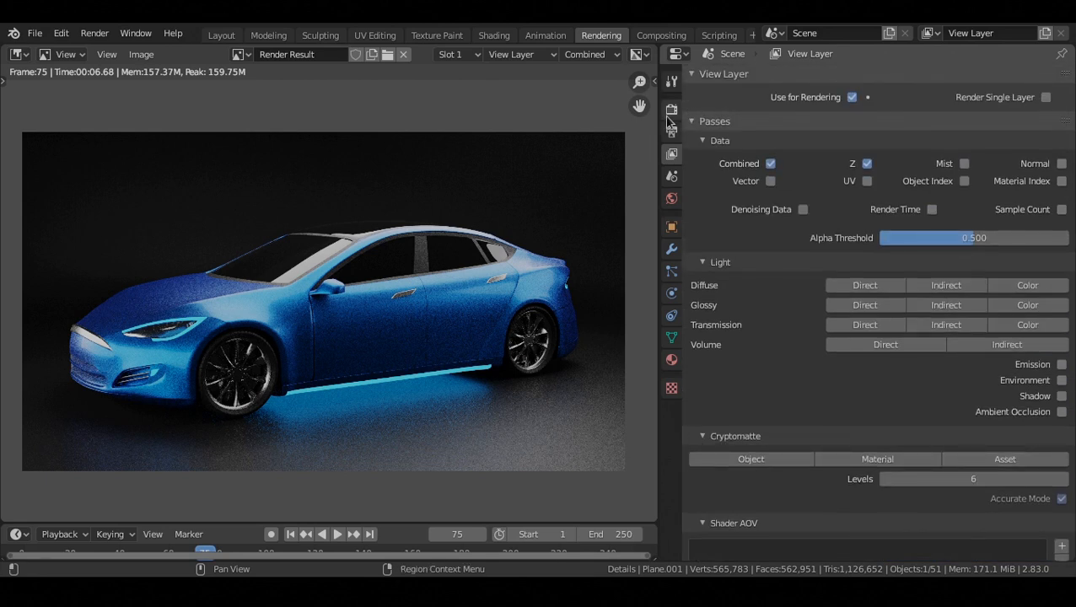
{"action": "left_click", "coordinate": [671, 117]}
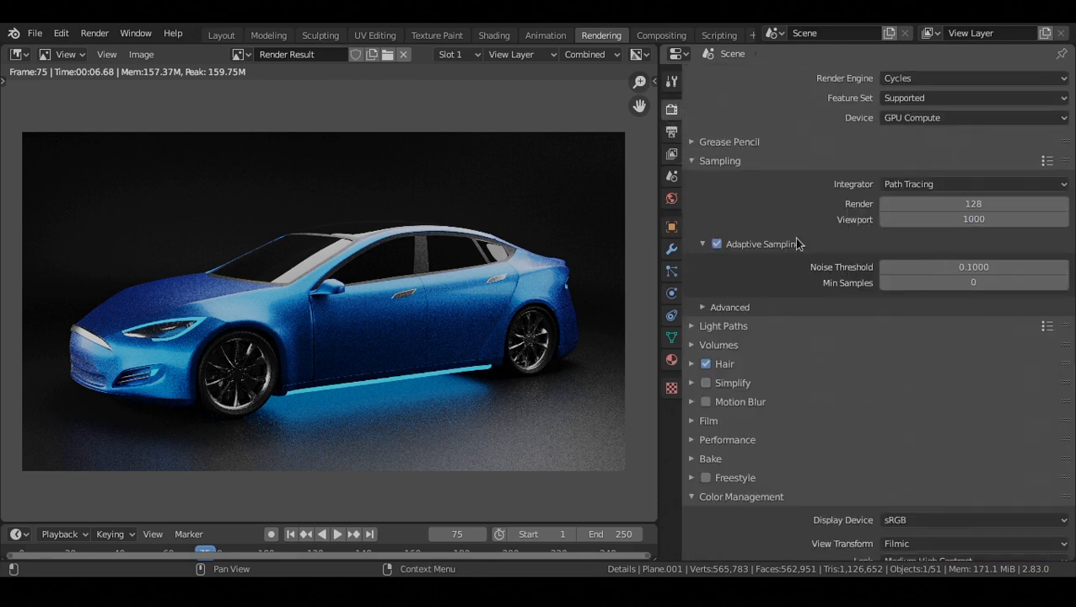
Step: Enable nodes in the Compositing workspace and move the Render Layers node well away from the Composite node
{"action": "left_click", "coordinate": [661, 34]}
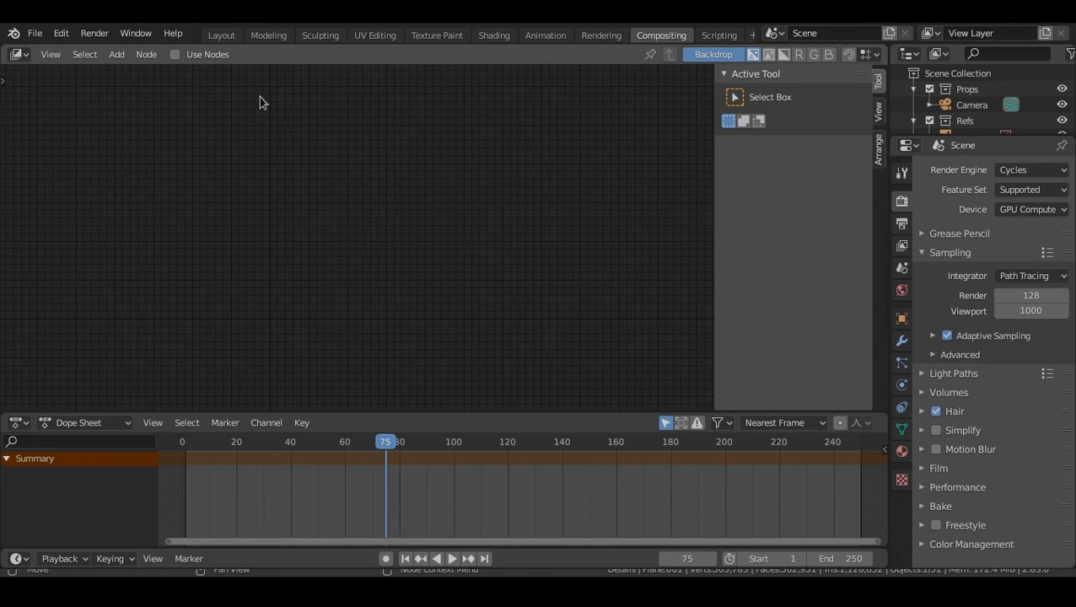
{"action": "left_click", "coordinate": [174, 55]}
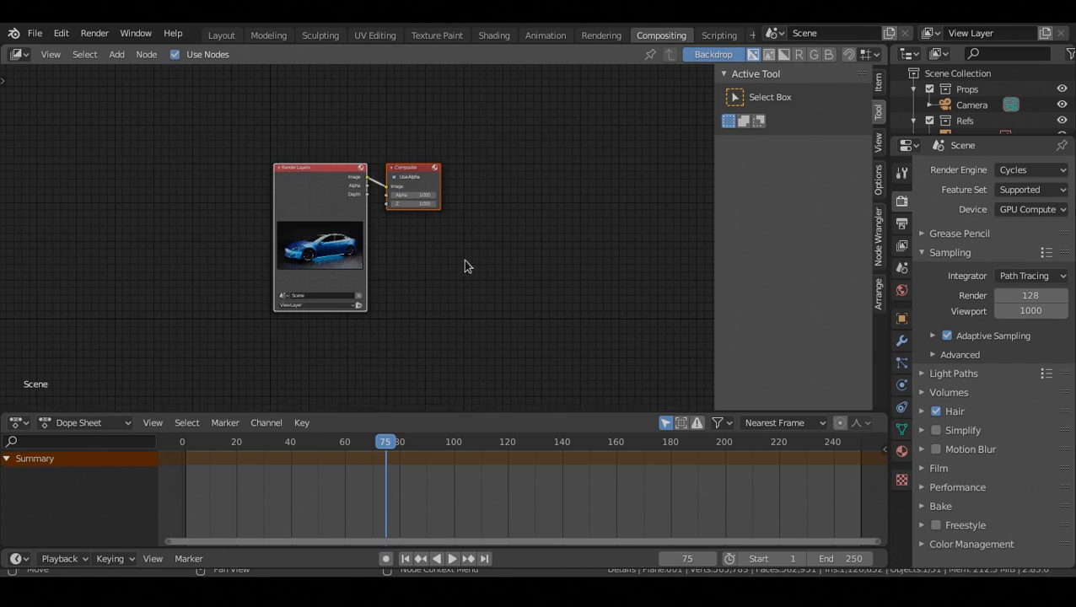
{"action": "scroll", "coordinate": [463, 259], "scroll_direction": "up", "scroll_amount": 4}
{"action": "left_click", "coordinate": [432, 218]}
{"action": "middle_click_drag", "start_coordinate": [430, 216], "coordinate": [462, 230]}
{"action": "left_click_drag", "start_coordinate": [322, 152], "coordinate": [49, 152]}
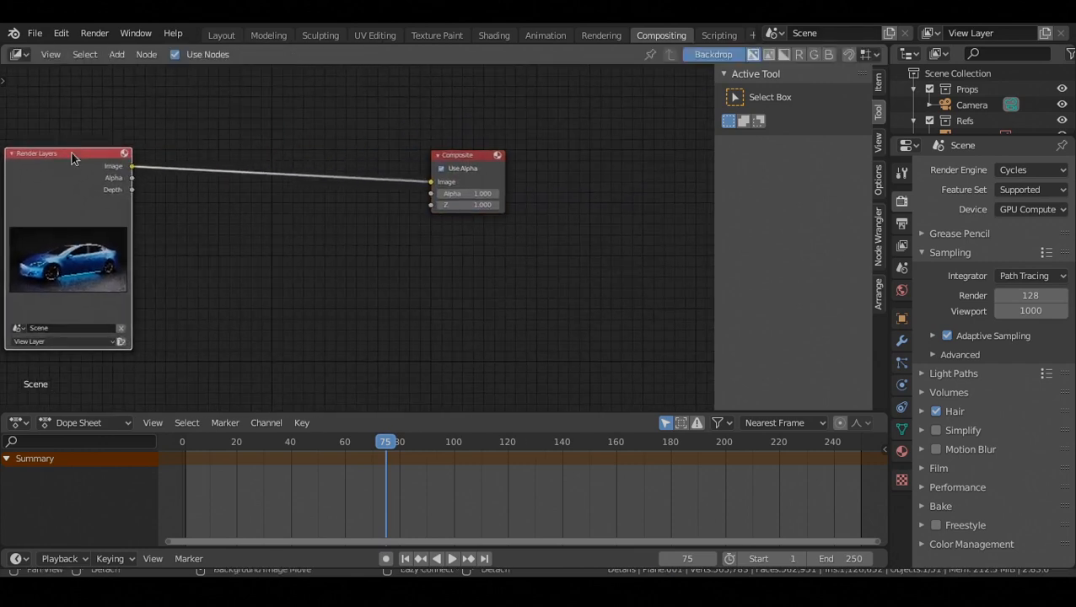
{"action": "middle_click_drag", "start_coordinate": [72, 154], "coordinate": [273, 159]}
{"action": "scroll", "coordinate": [397, 176], "scroll_direction": "up", "scroll_amount": 2}
{"action": "middle_click_drag", "start_coordinate": [397, 176], "coordinate": [289, 187]}
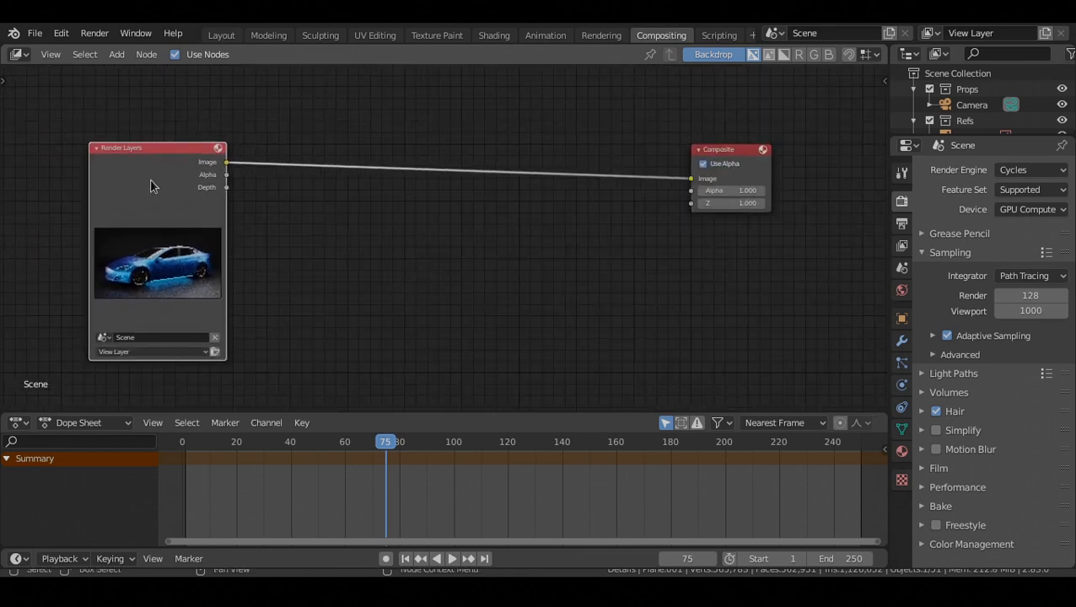
Step: Connect a Viewer node to the Render Layers image, place it below the Composite node and keep the Backdrop enabled
{"action": "left_click", "coordinate": [152, 181], "text": "ctrl+shift"}
{"action": "left_click_drag", "start_coordinate": [330, 161], "coordinate": [753, 225]}
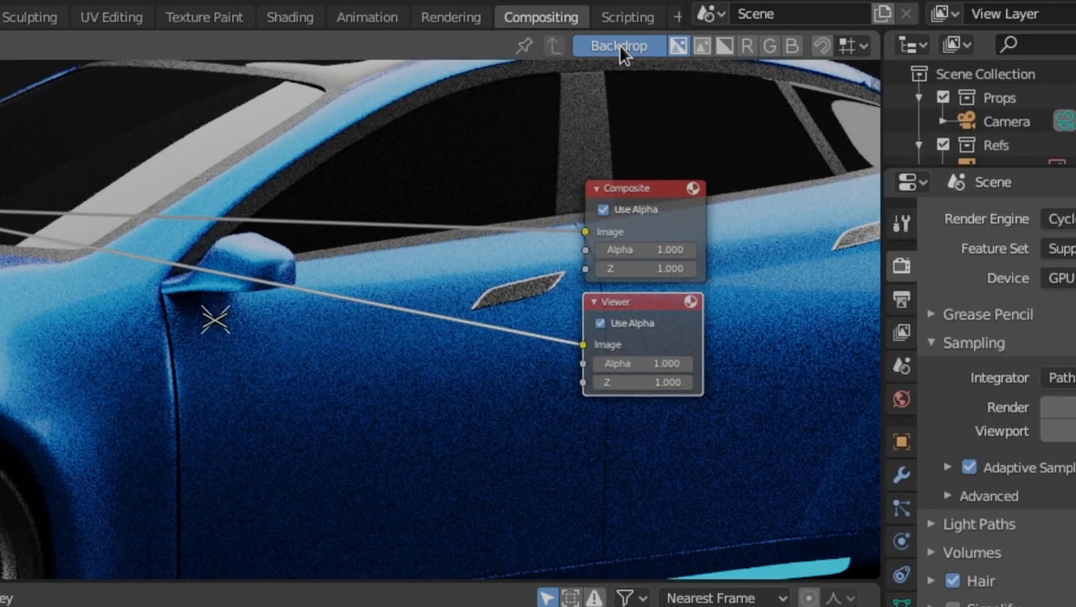
{"action": "left_click", "coordinate": [713, 55]}
{"action": "left_click", "coordinate": [619, 47]}
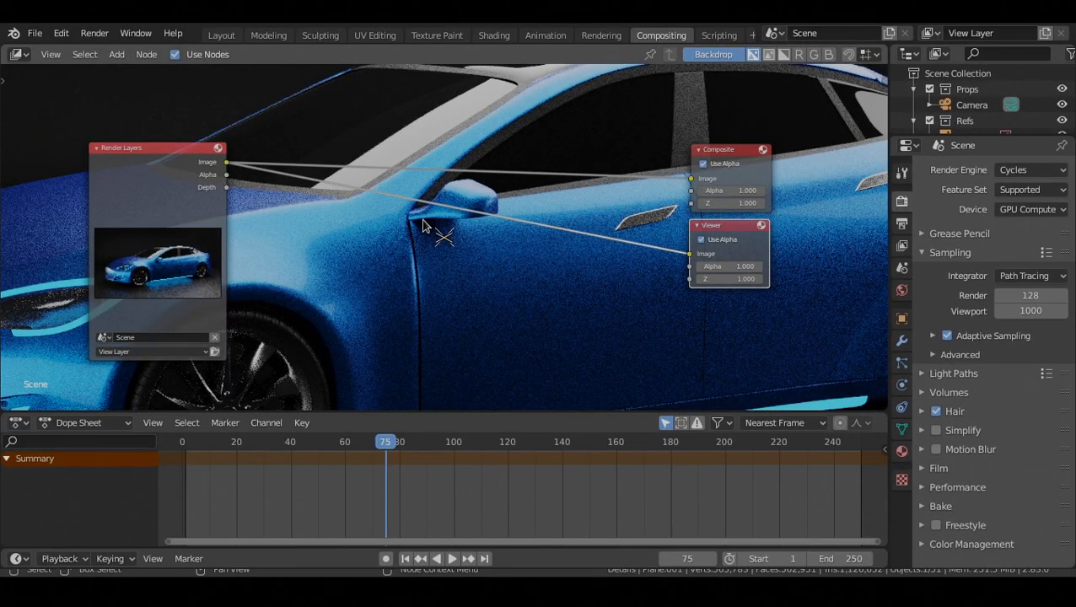
Step: Maximize the compositor's node editor and rescale the backdrop so the rendered car fills it
{"action": "key", "text": "ctrl+space"}
{"action": "key", "text": "alt+Home"}
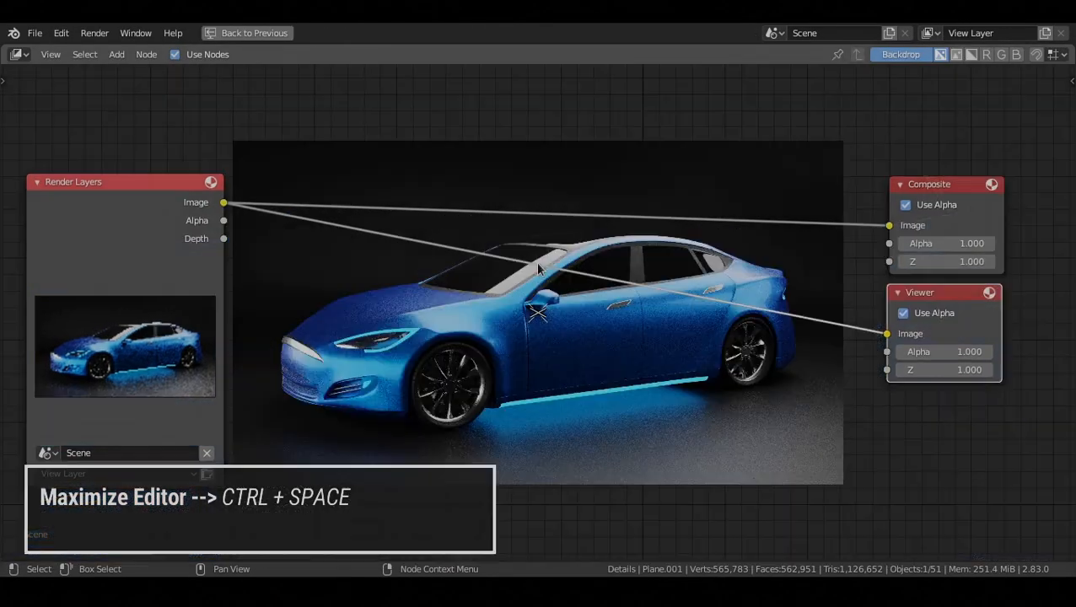
{"action": "key", "text": "alt+v"}
{"action": "key", "text": "alt+v"}
{"action": "key", "text": "alt+v"}
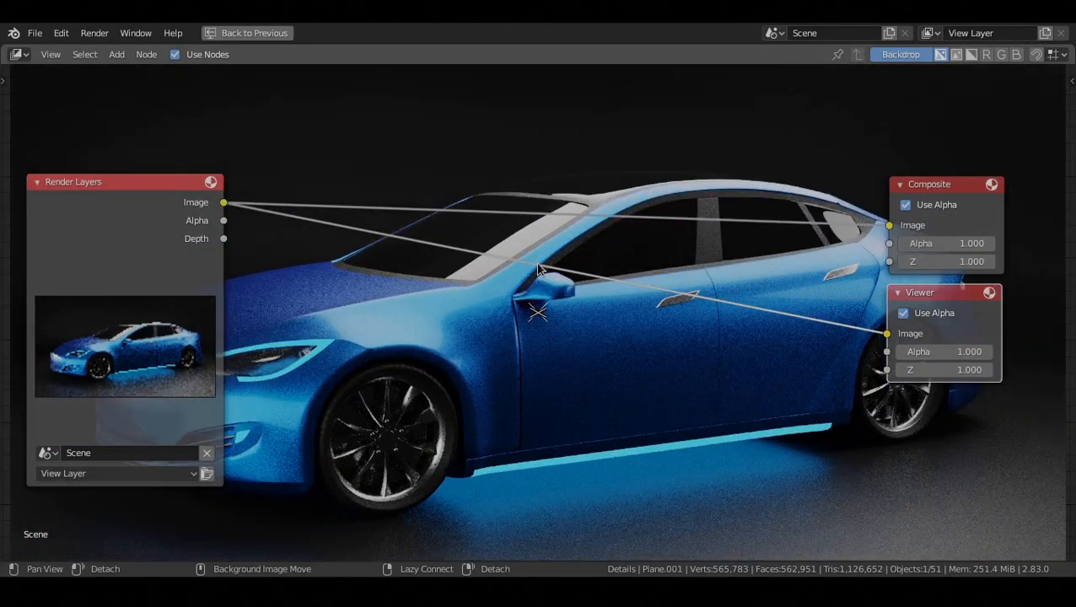
Step: Shrink the backdrop slightly and insert a Denoise node on the link between Render Layers and the Viewer
{"action": "key", "text": "v"}
{"action": "key", "text": "v"}
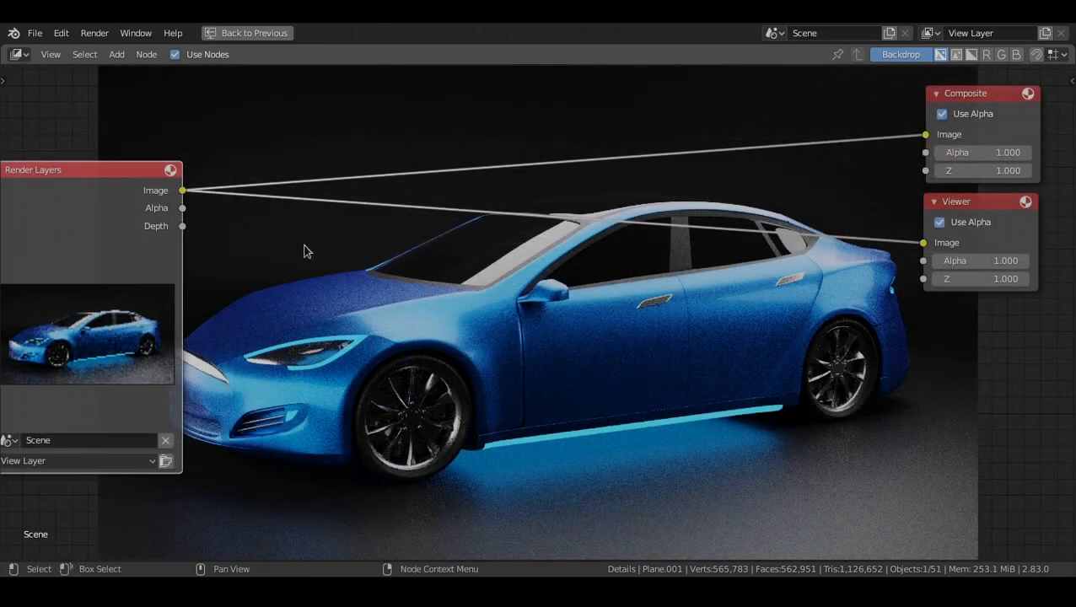
{"action": "key", "text": "shift+a"}
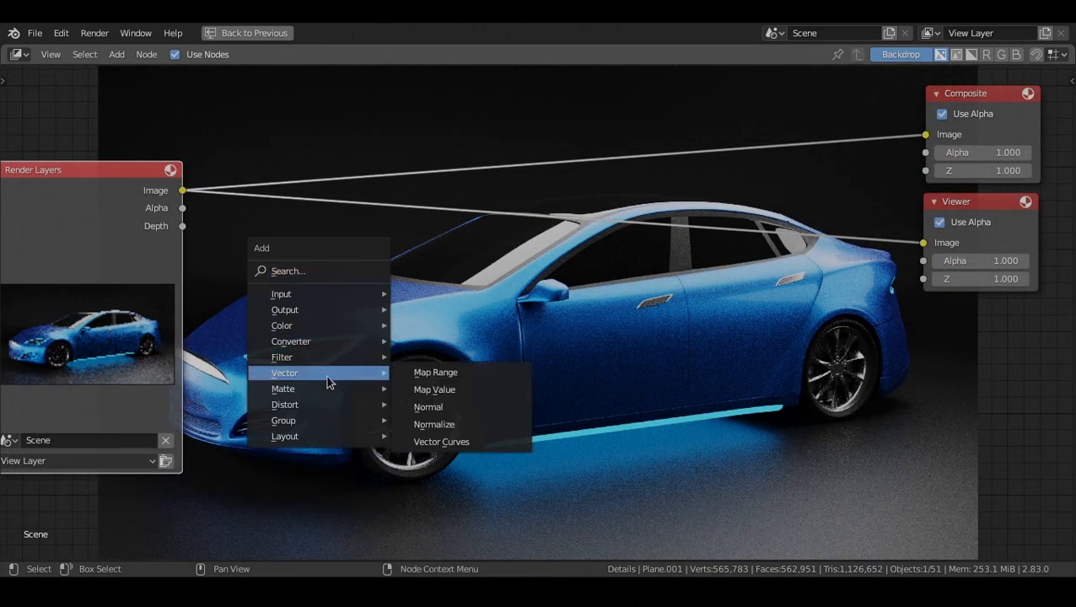
{"action": "mouse_move", "coordinate": [321, 361]}
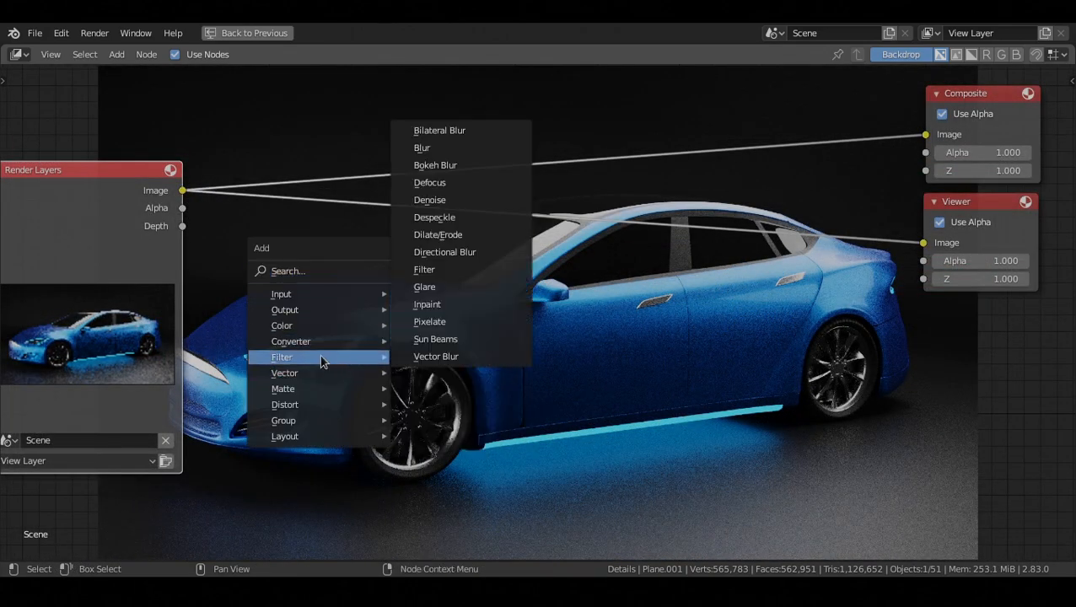
{"action": "left_click", "coordinate": [466, 208]}
{"action": "left_click", "coordinate": [462, 196]}
{"action": "middle_click_drag", "start_coordinate": [645, 336], "coordinate": [697, 368]}
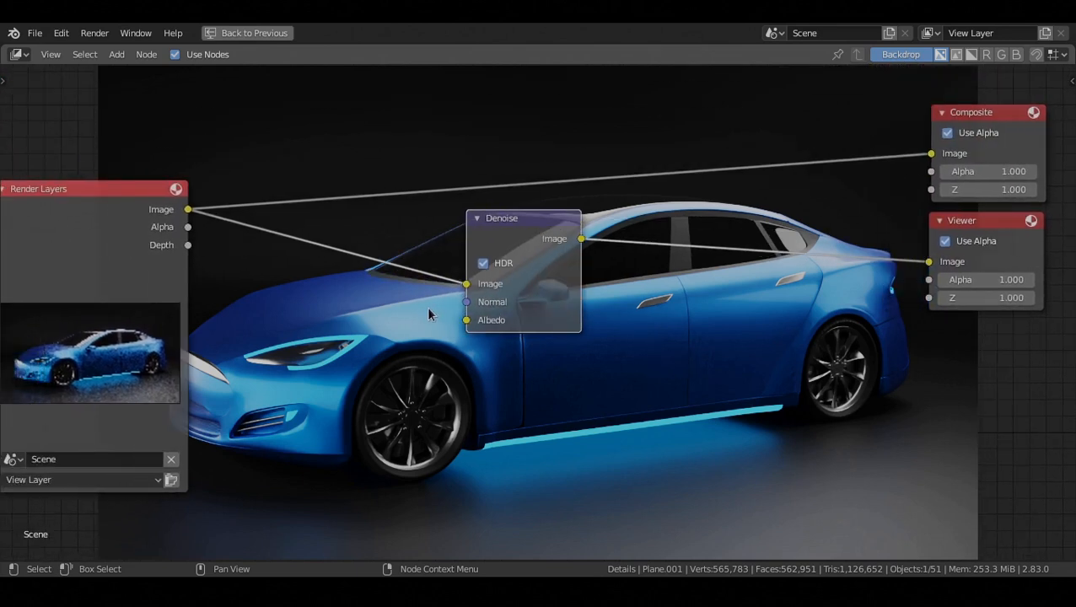
Step: Enable the Denoising Data pass for the view layer
{"action": "left_click_drag", "start_coordinate": [464, 302], "coordinate": [444, 334]}
{"action": "middle_click_drag", "start_coordinate": [524, 264], "coordinate": [519, 257]}
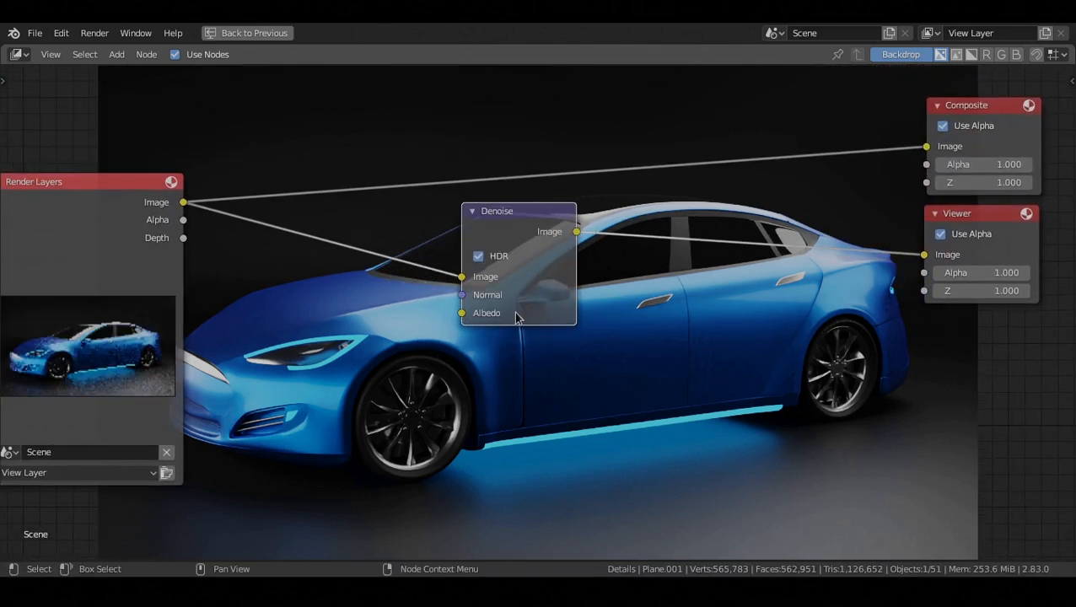
{"action": "key", "text": "ctrl+space"}
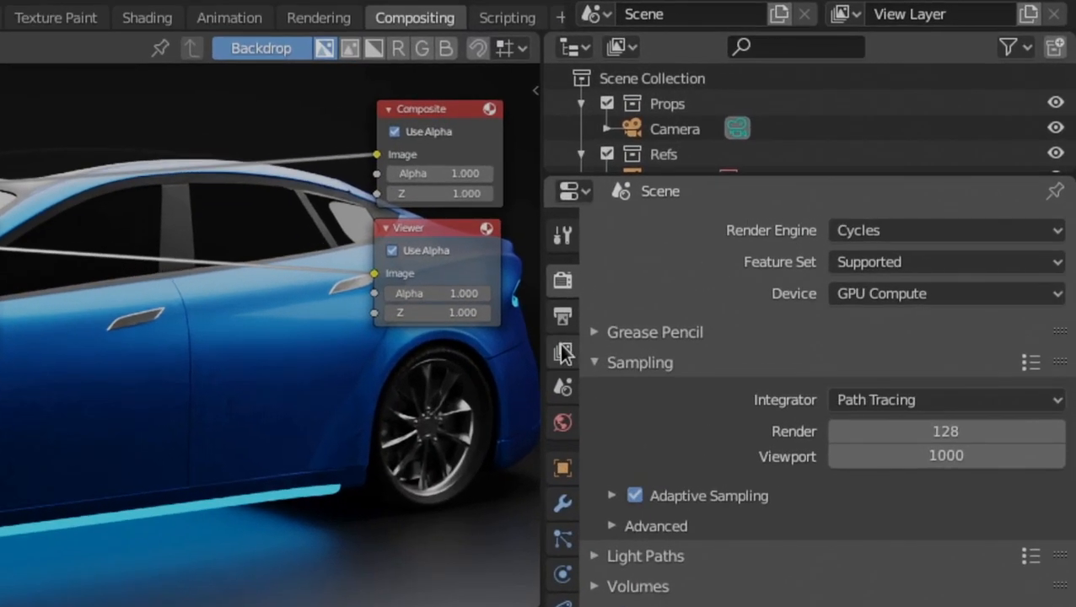
{"action": "left_click", "coordinate": [901, 243]}
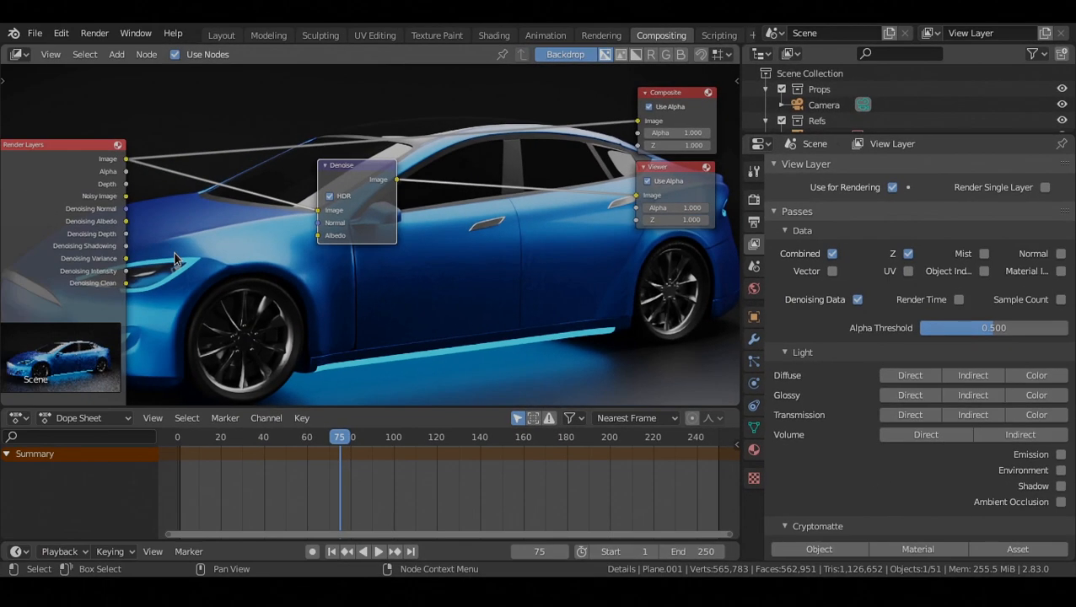
Step: Connect the Denoising Normal and Denoising Albedo outputs of Render Layers to the Denoise node's Normal and Albedo inputs in the maximized node editor
{"action": "key", "text": "ctrl+space"}
{"action": "left_click_drag", "start_coordinate": [202, 363], "coordinate": [224, 291], "text": "alt"}
{"action": "scroll", "coordinate": [199, 309], "scroll_direction": "down", "scroll_amount": 1}
{"action": "left_click_drag", "start_coordinate": [207, 205], "coordinate": [465, 224]}
{"action": "left_click_drag", "start_coordinate": [207, 221], "coordinate": [466, 241]}
{"action": "left_click_drag", "start_coordinate": [455, 257], "coordinate": [409, 267], "text": "alt"}
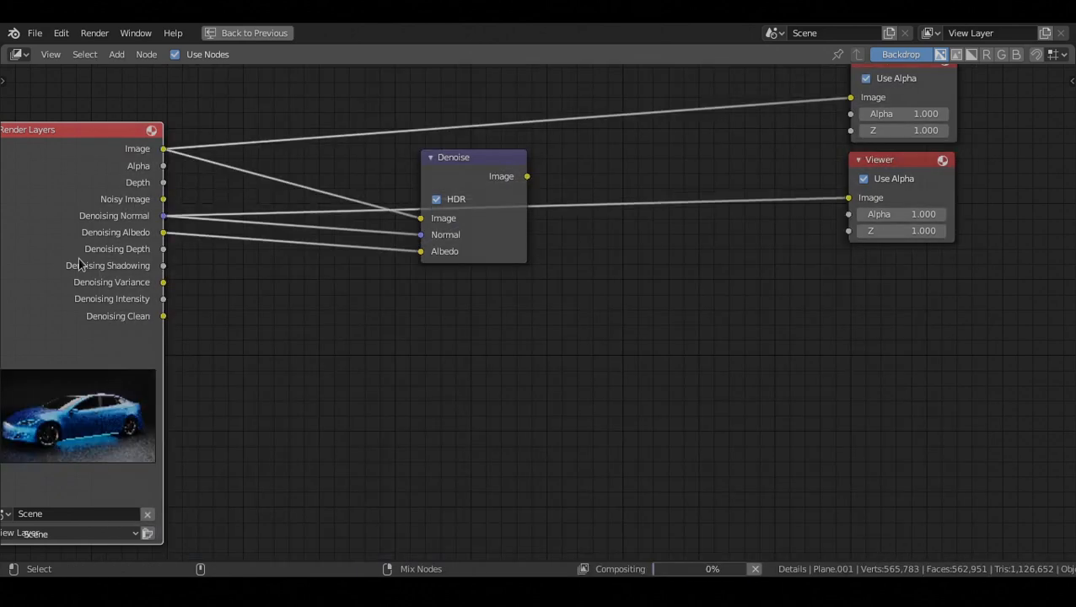
Step: Cycle the Viewer through the Render Layers outputs and compare the raw Image with the Denoise node's result
{"action": "left_click", "coordinate": [79, 264], "text": "ctrl+shift"}
{"action": "left_click", "coordinate": [78, 264], "text": "ctrl+shift"}
{"action": "left_click", "coordinate": [79, 264], "text": "ctrl+shift"}
{"action": "left_click", "coordinate": [78, 264], "text": "ctrl+shift"}
{"action": "left_click", "coordinate": [79, 263], "text": "ctrl+shift"}
{"action": "left_click", "coordinate": [79, 264], "text": "ctrl+shift"}
{"action": "left_click", "coordinate": [79, 264], "text": "ctrl+shift"}
{"action": "left_click", "coordinate": [78, 264], "text": "ctrl+shift"}
{"action": "left_click", "coordinate": [79, 263], "text": "ctrl+shift"}
{"action": "left_click", "coordinate": [79, 264], "text": "ctrl+shift"}
{"action": "left_click", "coordinate": [79, 264], "text": "ctrl+shift"}
{"action": "left_click", "coordinate": [79, 265], "text": "ctrl+shift"}
{"action": "left_click", "coordinate": [79, 265], "text": "ctrl+shift"}
{"action": "left_click", "coordinate": [79, 265], "text": "ctrl+shift"}
{"action": "left_click", "coordinate": [80, 265], "text": "ctrl+shift"}
{"action": "left_click", "coordinate": [80, 265], "text": "ctrl+shift"}
{"action": "left_click", "coordinate": [80, 265], "text": "ctrl+shift"}
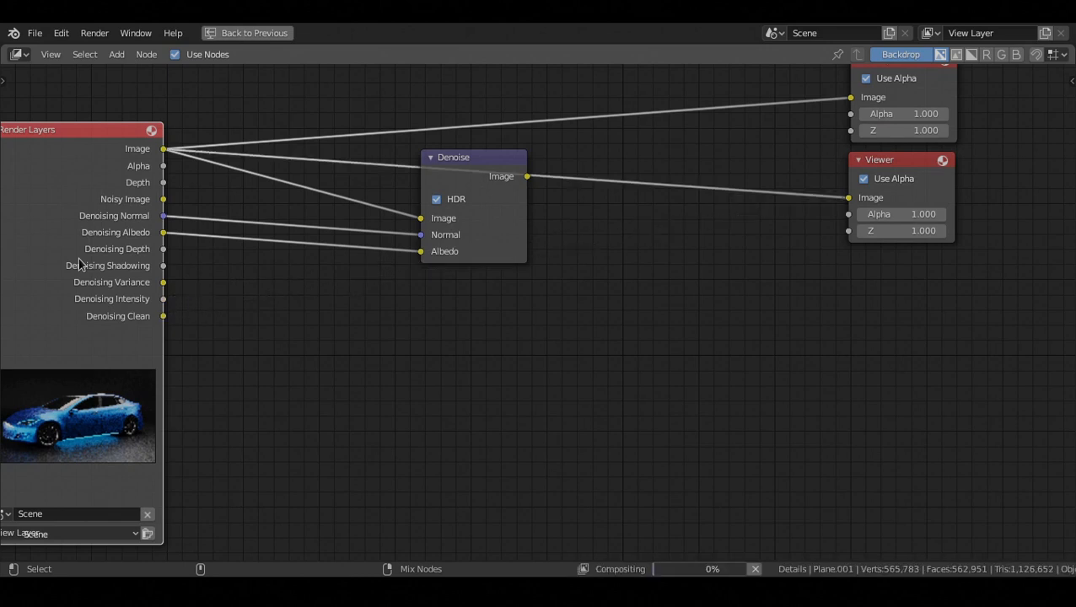
{"action": "scroll", "coordinate": [364, 376], "scroll_direction": "down", "scroll_amount": 1}
{"action": "scroll", "coordinate": [337, 362], "scroll_direction": "up", "scroll_amount": 2}
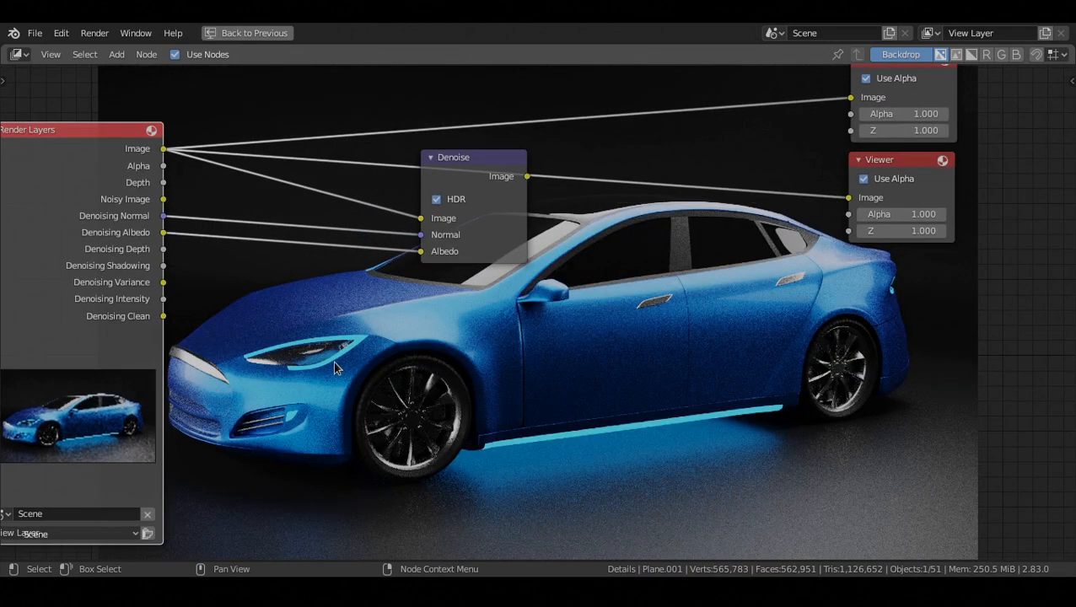
{"action": "left_click", "coordinate": [455, 188]}
{"action": "left_click", "coordinate": [438, 190]}
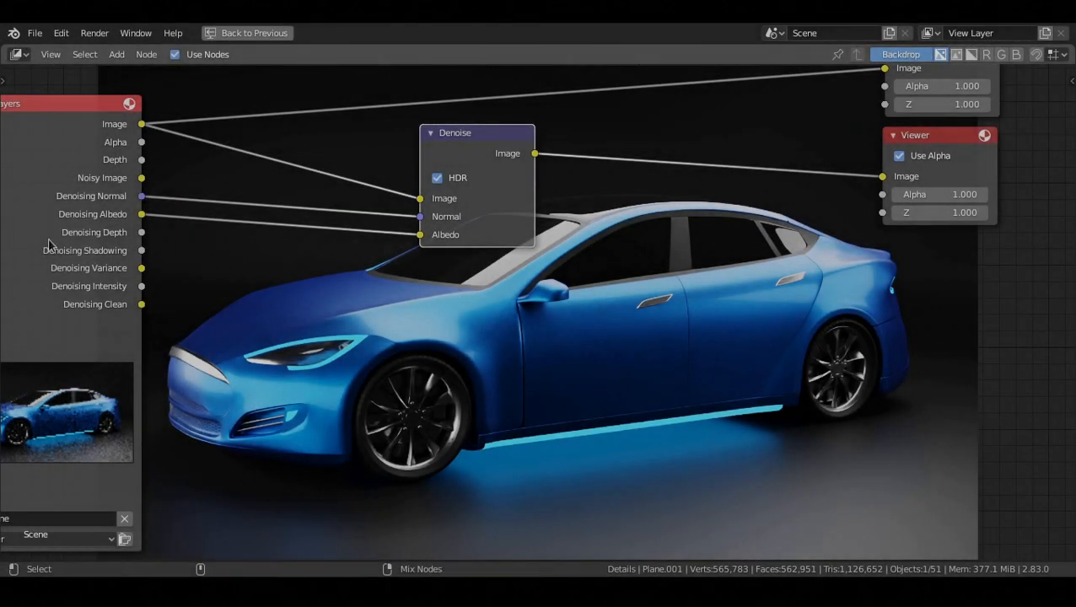
Step: Preview the Render Layers passes, including Denoising Albedo and Denoising Intensity, and return the Viewer to the Denoise output
{"action": "left_click", "coordinate": [49, 244], "text": "ctrl+shift"}
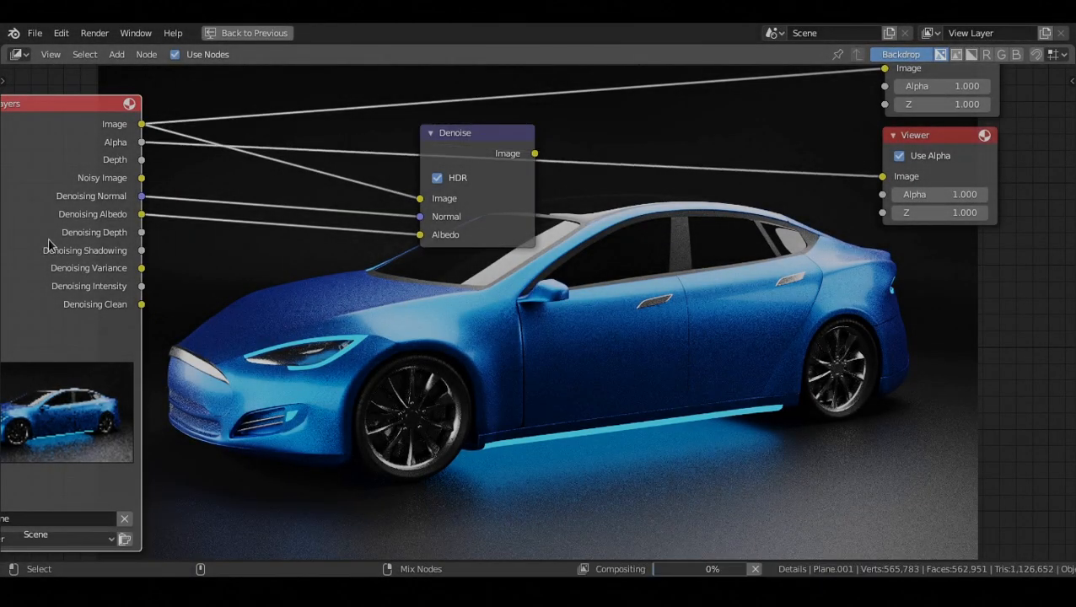
{"action": "left_click", "coordinate": [48, 243], "text": "ctrl+shift"}
{"action": "left_click", "coordinate": [48, 243], "text": "ctrl+shift"}
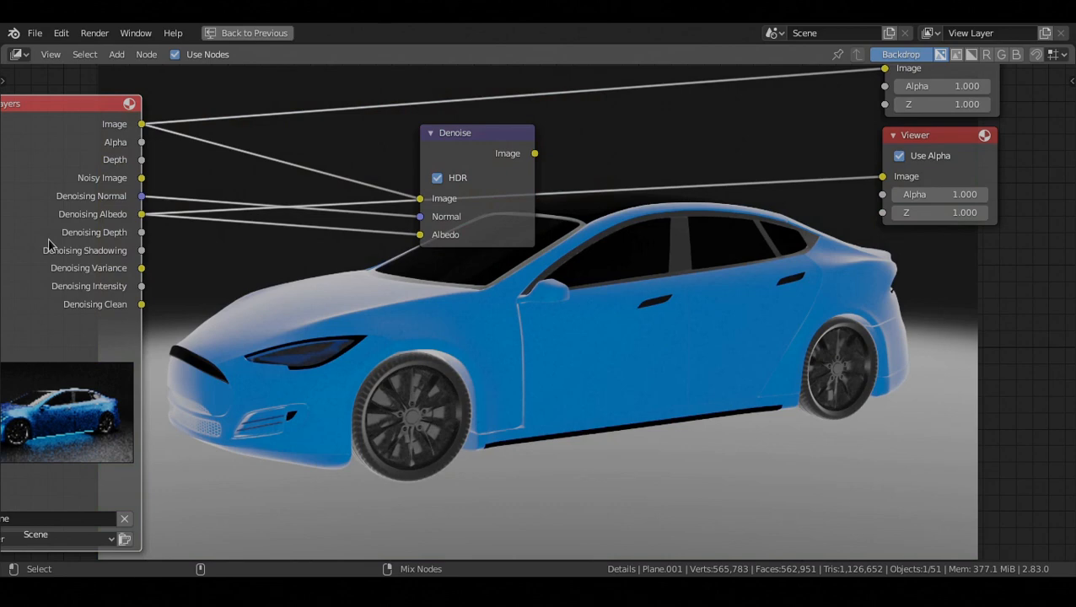
{"action": "left_click", "coordinate": [48, 243], "text": "ctrl+shift"}
{"action": "left_click", "coordinate": [48, 243], "text": "ctrl+shift"}
{"action": "left_click", "coordinate": [48, 243], "text": "ctrl+shift"}
{"action": "left_click", "coordinate": [48, 243], "text": "ctrl+shift"}
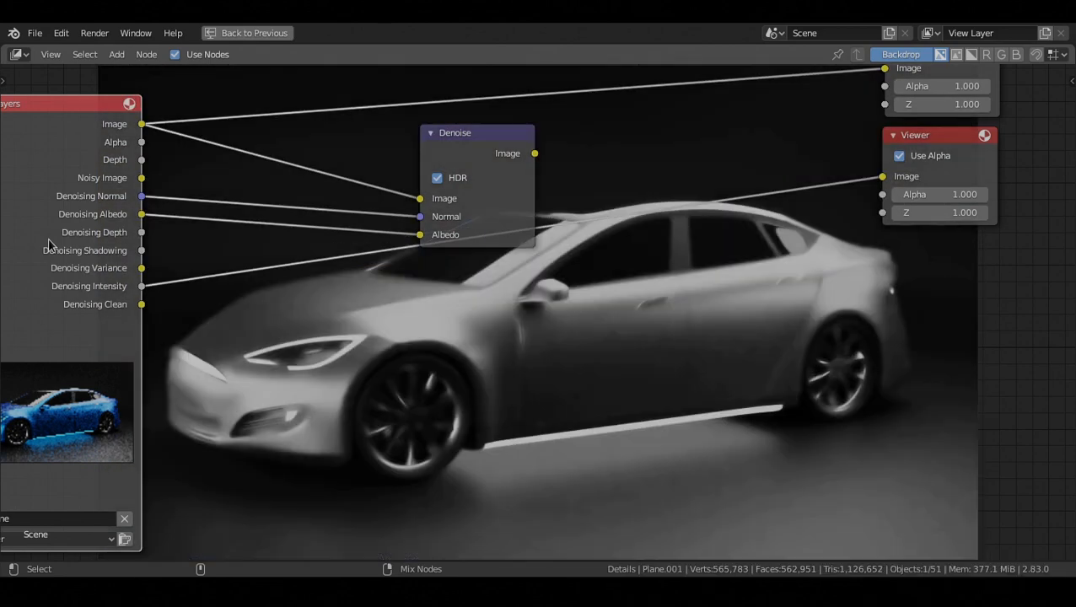
{"action": "left_click", "coordinate": [48, 243], "text": "ctrl+shift"}
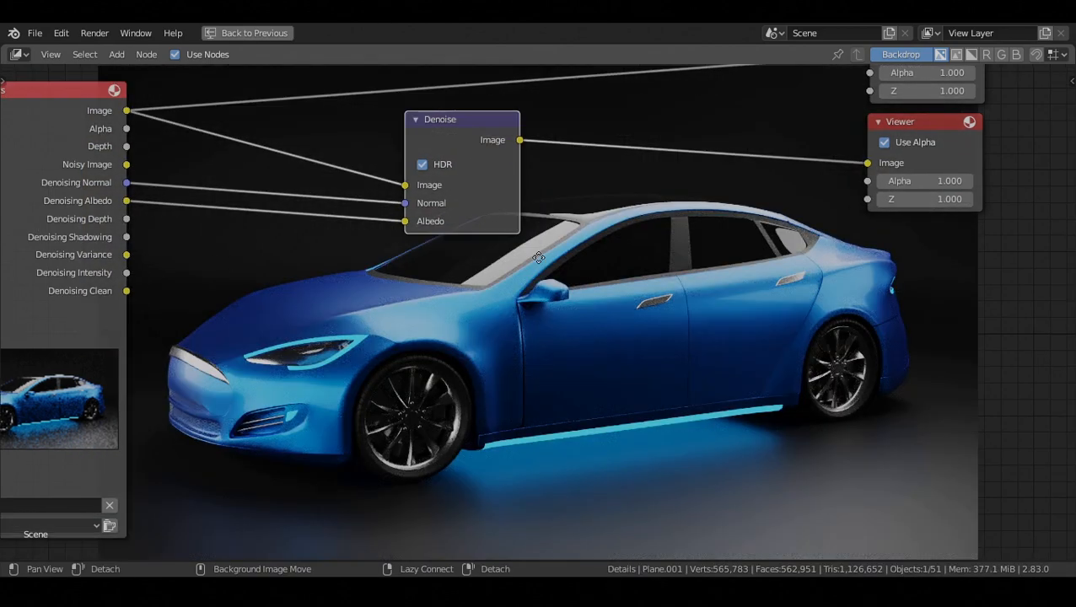
Step: Examine the denoised backdrop image up close around the front wheel, side skirt, mirror and door
{"action": "key", "text": "alt+v"}
{"action": "key", "text": "alt+v"}
{"action": "middle_click_drag", "start_coordinate": [588, 388], "coordinate": [680, 209], "text": "alt"}
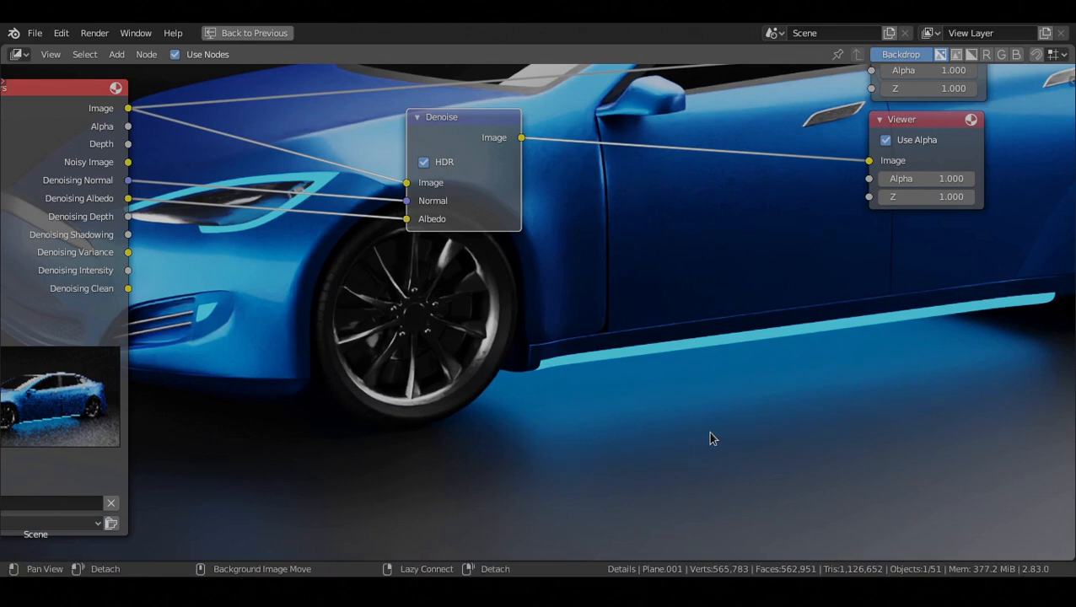
{"action": "key", "text": "alt+v"}
{"action": "key", "text": "alt+v"}
{"action": "key", "text": "v"}
{"action": "key", "text": "v"}
{"action": "key", "text": "v"}
{"action": "middle_click_drag", "start_coordinate": [718, 250], "coordinate": [725, 181]}
{"action": "key", "text": "alt+v"}
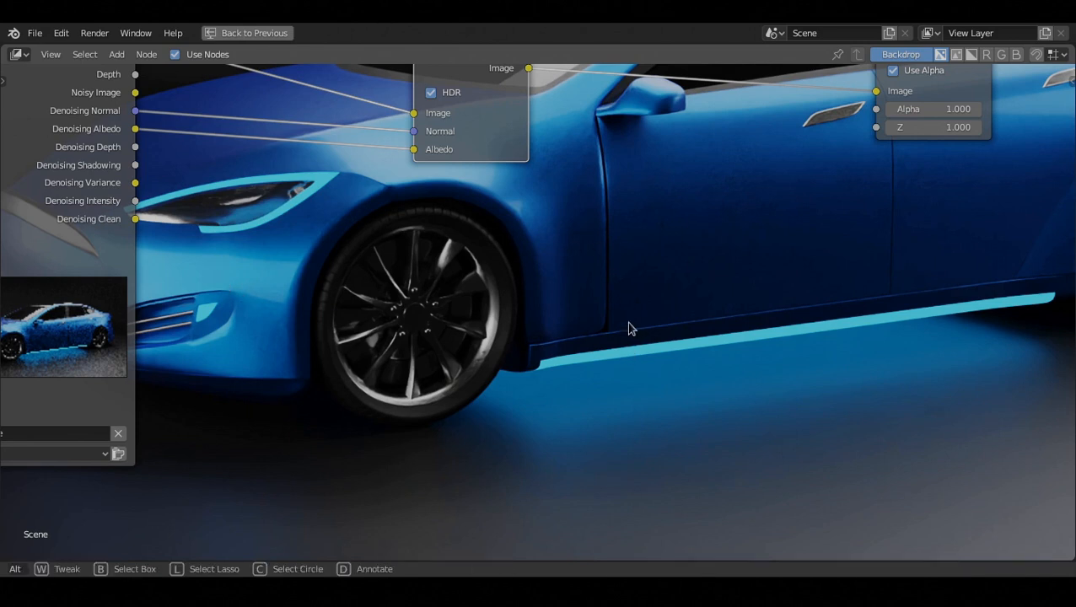
{"action": "key", "text": "v"}
{"action": "key", "text": "v"}
{"action": "key", "text": "v"}
{"action": "middle_click_drag", "start_coordinate": [615, 219], "coordinate": [629, 171]}
{"action": "middle_click_drag", "start_coordinate": [629, 171], "coordinate": [545, 339], "text": "alt"}
{"action": "key", "text": "alt+v"}
{"action": "key", "text": "alt+v"}
{"action": "key", "text": "alt+v"}
{"action": "key", "text": "alt+v"}
{"action": "key", "text": "alt+v"}
{"action": "key", "text": "alt+v"}
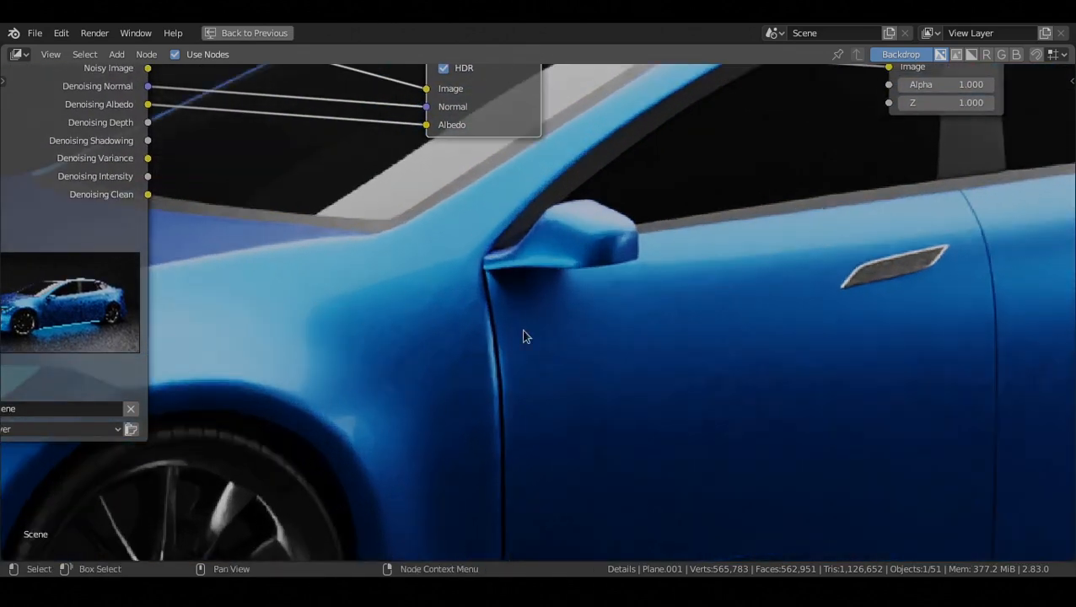
{"action": "key", "text": "v"}
{"action": "key", "text": "v"}
{"action": "key", "text": "v"}
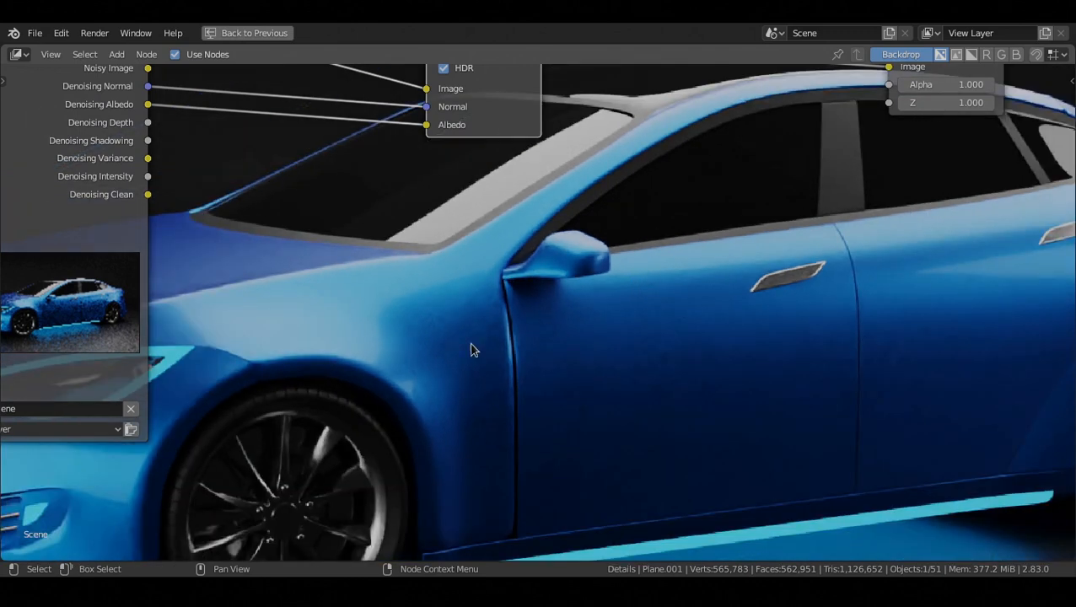
{"action": "key", "text": "v"}
{"action": "key", "text": "v"}
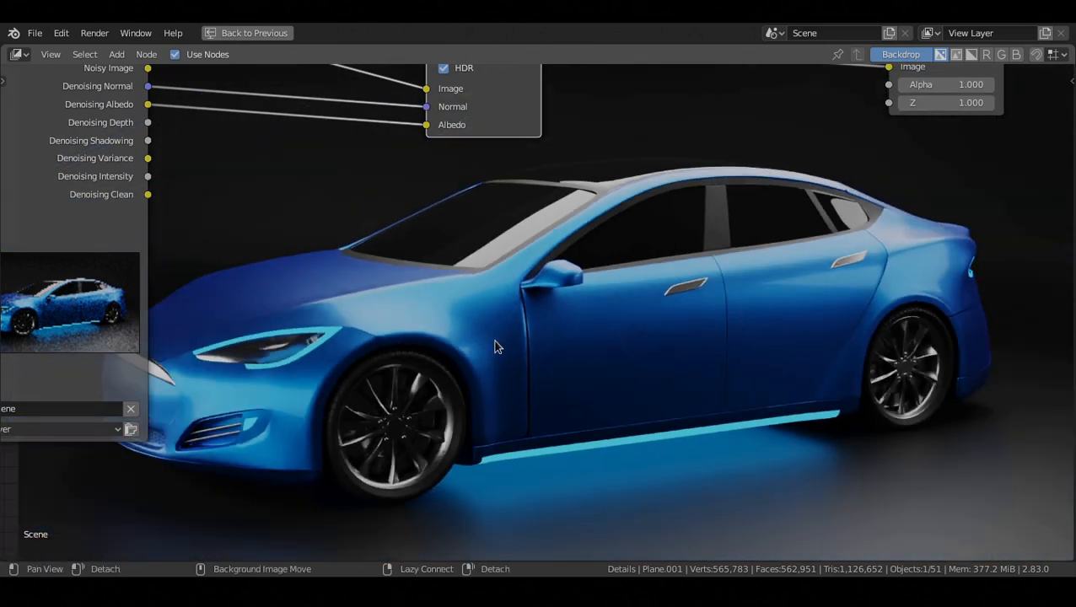
Step: Enable the Cryptomatte Material pass for the view layer
{"action": "key", "text": "ctrl+space"}
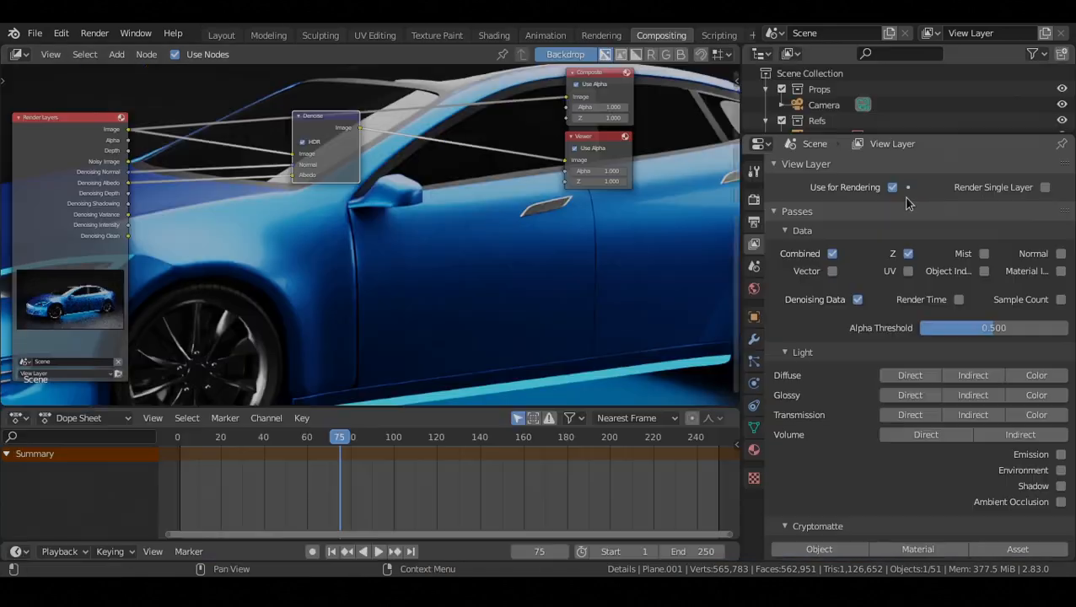
{"action": "scroll", "coordinate": [923, 215], "scroll_direction": "down", "scroll_amount": 5}
{"action": "scroll", "coordinate": [926, 221], "scroll_direction": "down", "scroll_amount": 2}
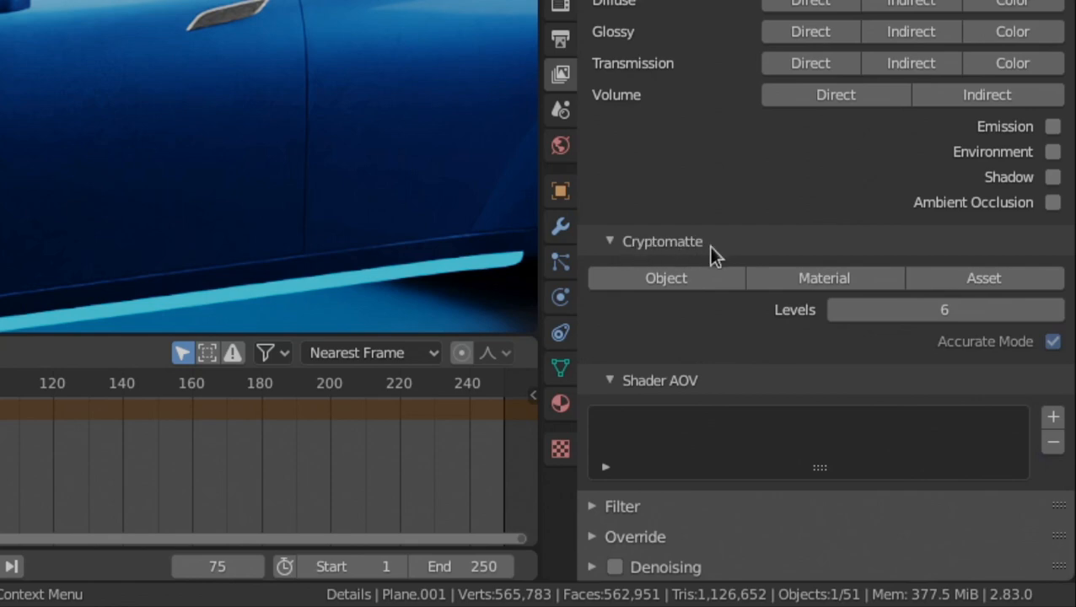
{"action": "left_click", "coordinate": [773, 285]}
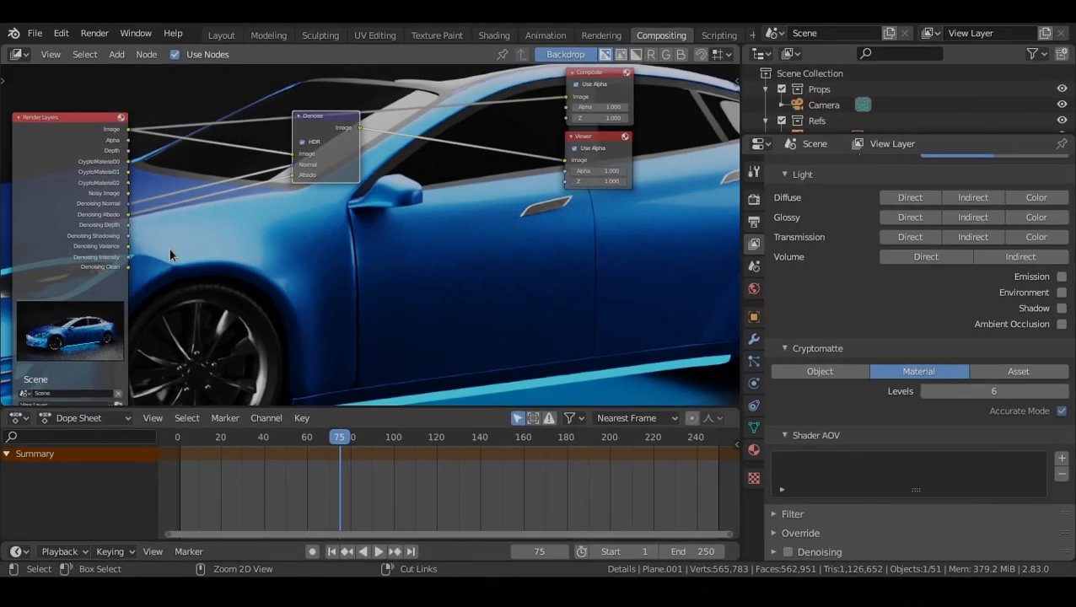
Step: Maximize the node editor and examine the CryptoMaterial outputs of the Render Layers node
{"action": "key", "text": "ctrl+space"}
{"action": "scroll", "coordinate": [246, 285], "scroll_direction": "up", "scroll_amount": 3}
{"action": "middle_click_drag", "start_coordinate": [249, 286], "coordinate": [269, 250]}
{"action": "middle_click_drag", "start_coordinate": [248, 172], "coordinate": [257, 273]}
{"action": "scroll", "coordinate": [260, 278], "scroll_direction": "up", "scroll_amount": 2}
{"action": "left_click_drag", "start_coordinate": [188, 240], "coordinate": [232, 222]}
{"action": "left_click_drag", "start_coordinate": [187, 263], "coordinate": [228, 250]}
{"action": "left_click_drag", "start_coordinate": [187, 286], "coordinate": [261, 246]}
{"action": "scroll", "coordinate": [444, 244], "scroll_direction": "down", "scroll_amount": 1}
{"action": "middle_click_drag", "start_coordinate": [444, 244], "coordinate": [400, 203]}
{"action": "scroll", "coordinate": [485, 280], "scroll_direction": "down", "scroll_amount": 4}
{"action": "middle_click_drag", "start_coordinate": [486, 280], "coordinate": [418, 256]}
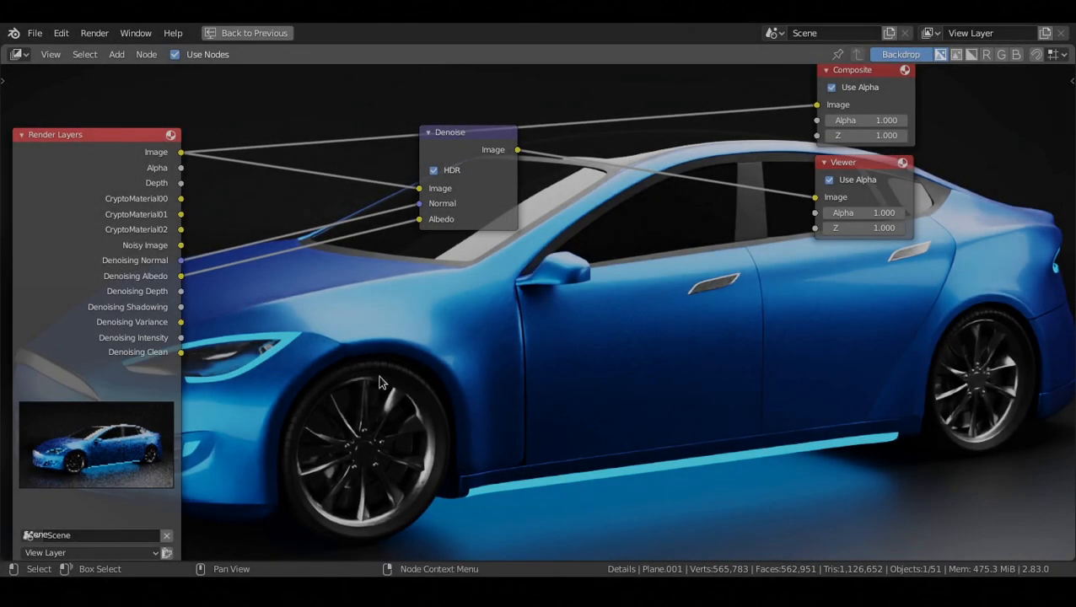
Step: Add a Cryptomatte node and place it below the Denoise node
{"action": "key", "text": "shift+a"}
{"action": "mouse_move", "coordinate": [429, 345]}
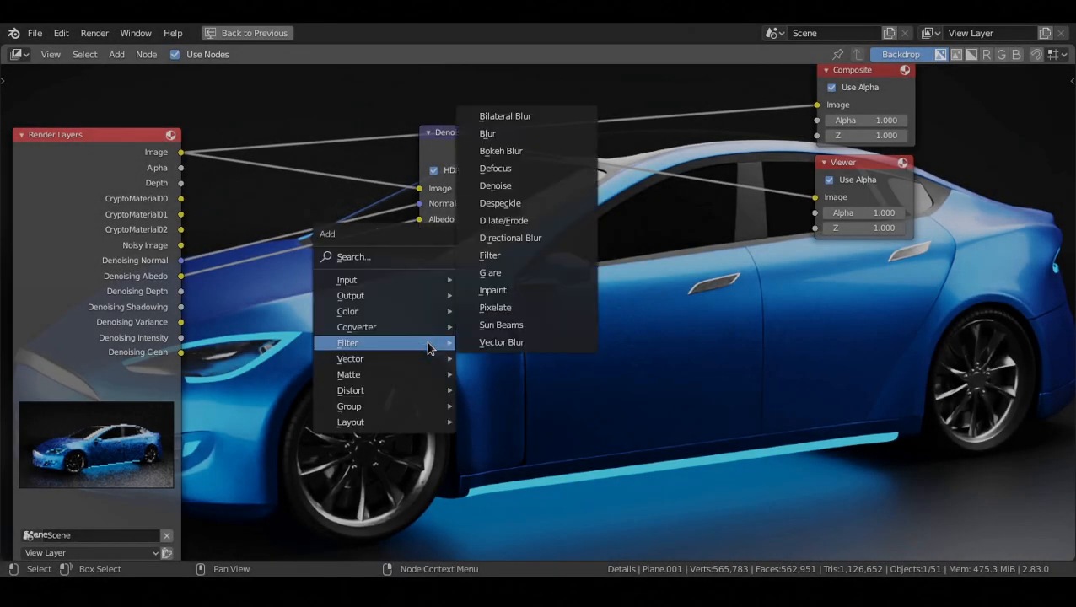
{"action": "mouse_move", "coordinate": [346, 376]}
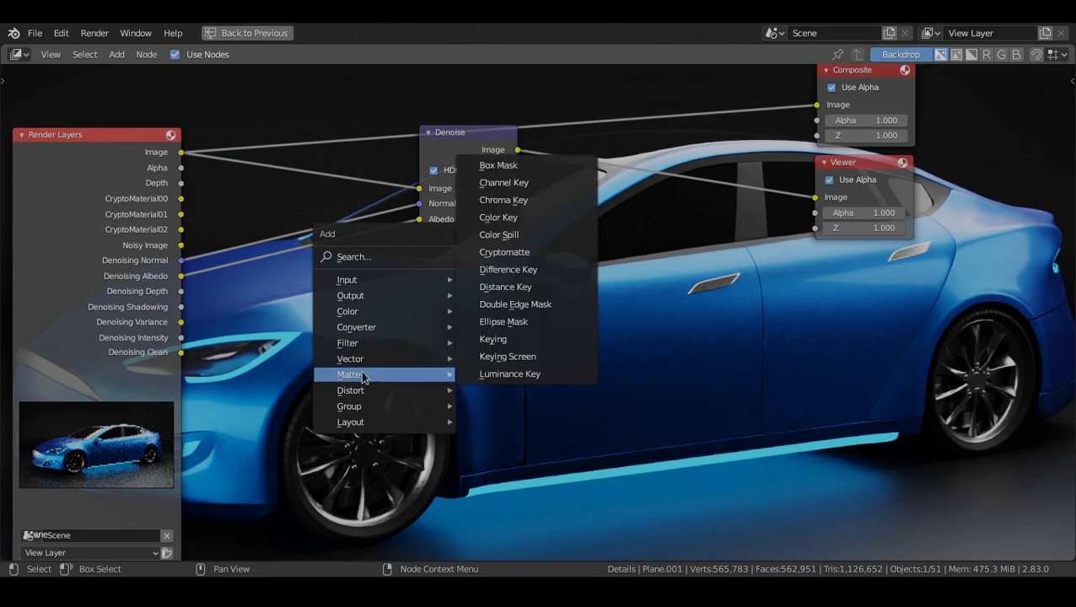
{"action": "left_click", "coordinate": [505, 252]}
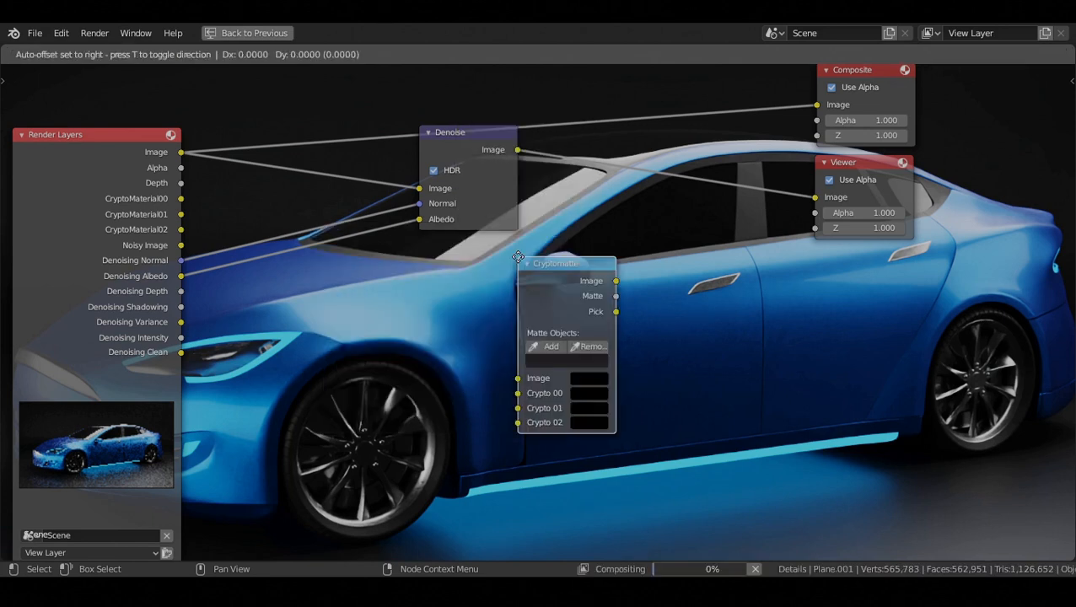
{"action": "left_click", "coordinate": [443, 272]}
Step: Connect Render Layers' CryptoMaterial00, 01 and 02 to the Cryptomatte node's Crypto 00, 01 and 02 inputs, and its Image output to Image
{"action": "scroll", "coordinate": [444, 272], "scroll_direction": "up", "scroll_amount": 4}
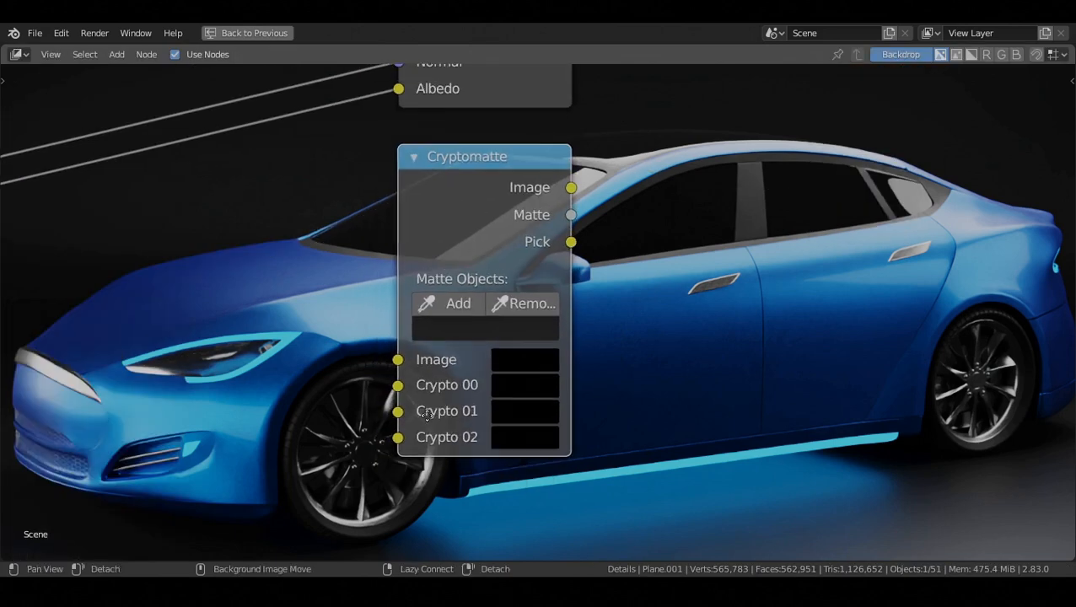
{"action": "left_click_drag", "start_coordinate": [548, 394], "coordinate": [549, 398], "text": "alt"}
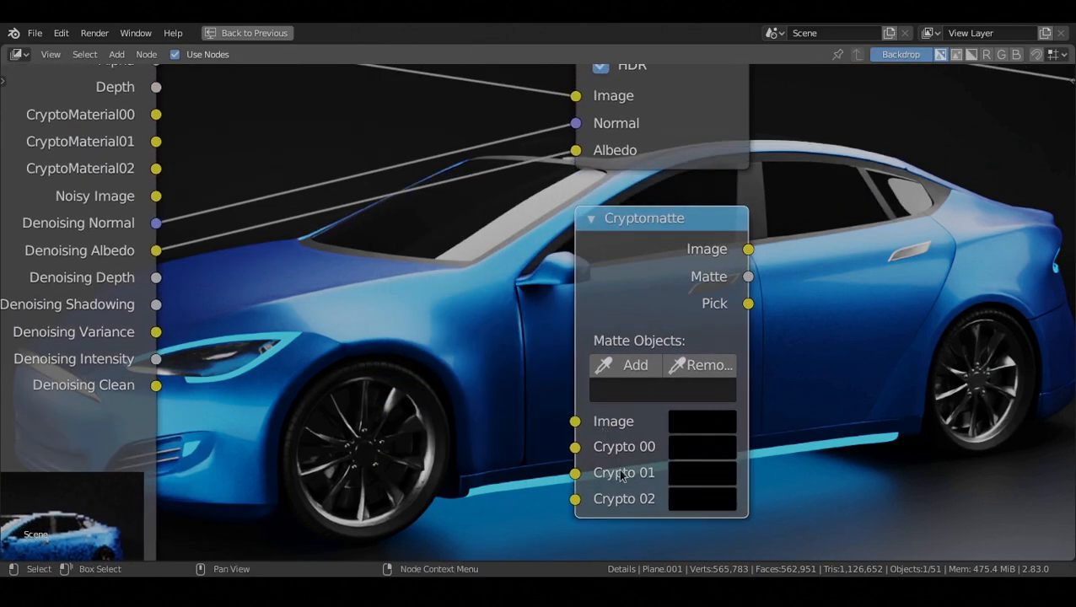
{"action": "left_click_drag", "start_coordinate": [342, 381], "coordinate": [340, 398], "text": "alt"}
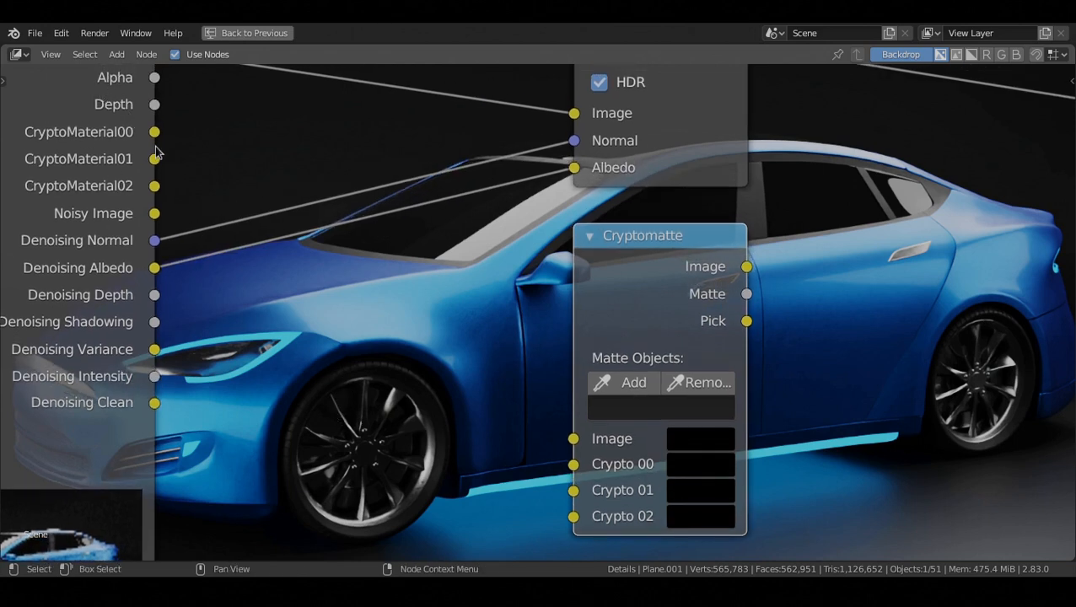
{"action": "left_click_drag", "start_coordinate": [201, 186], "coordinate": [192, 193], "text": "alt"}
{"action": "left_click_drag", "start_coordinate": [146, 137], "coordinate": [565, 470]}
{"action": "left_click_drag", "start_coordinate": [146, 165], "coordinate": [471, 447]}
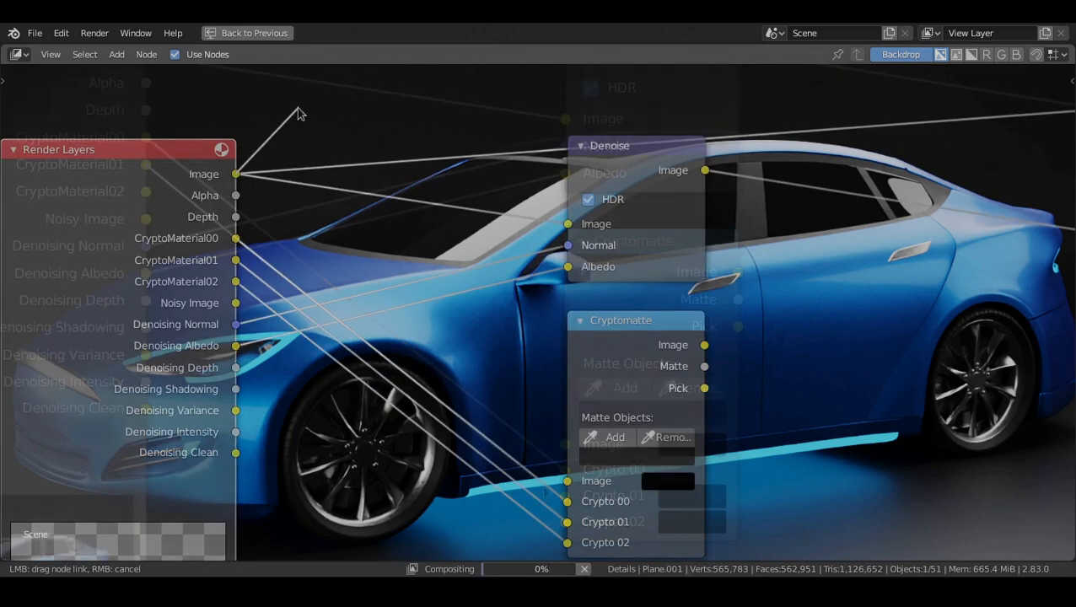
{"action": "left_click_drag", "start_coordinate": [298, 113], "coordinate": [567, 480]}
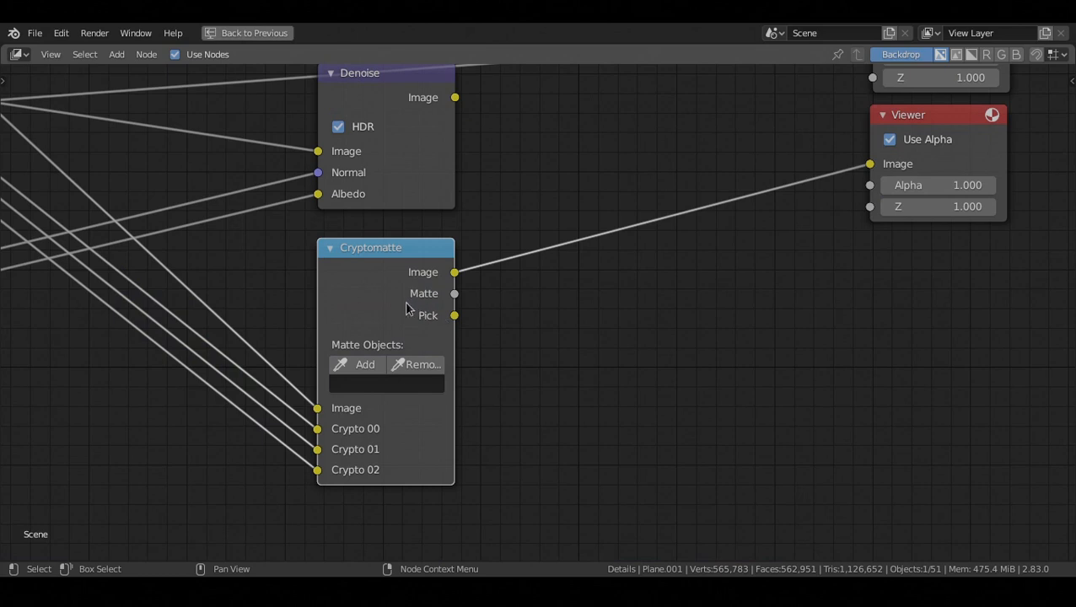
Step: Switch the Viewer through the Cryptomatte node's outputs to Pick
{"action": "scroll", "coordinate": [406, 308], "scroll_direction": "down", "scroll_amount": 3}
{"action": "scroll", "coordinate": [405, 309], "scroll_direction": "up", "scroll_amount": 1}
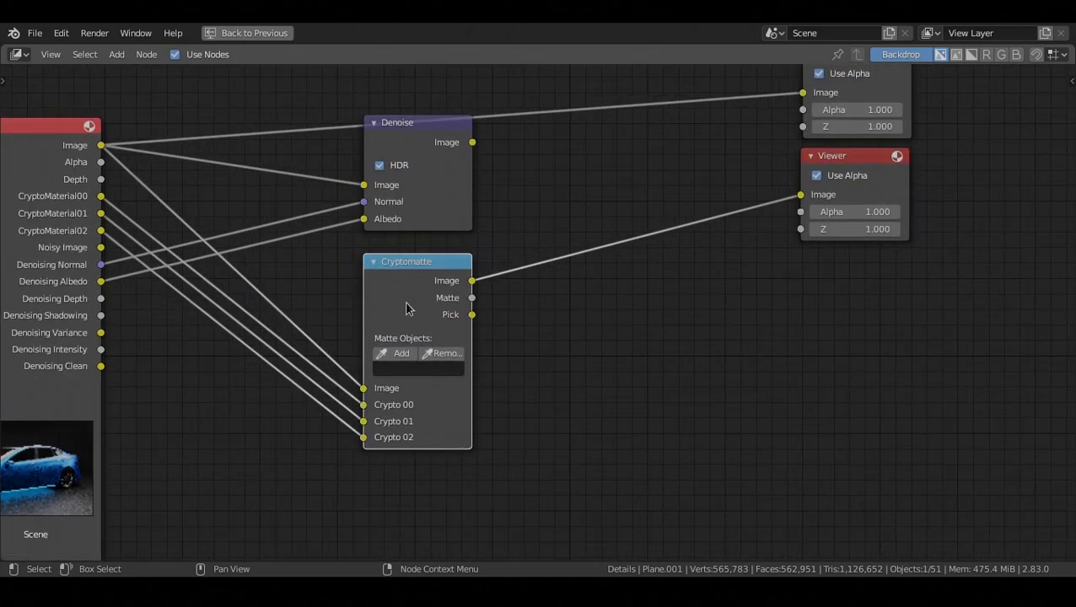
{"action": "left_click", "coordinate": [406, 309], "text": "ctrl+shift"}
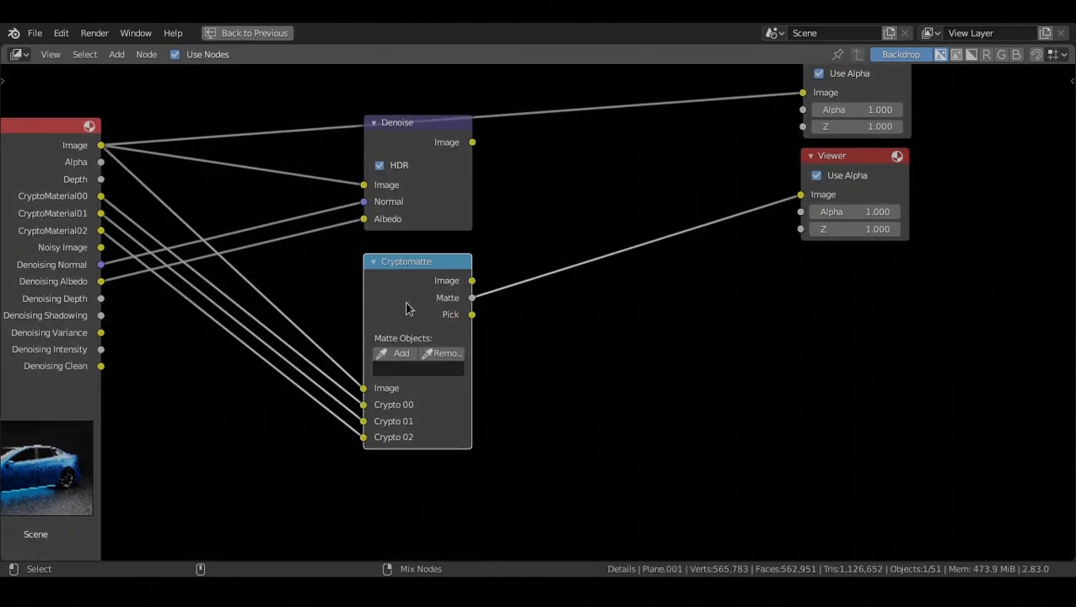
{"action": "left_click", "coordinate": [405, 308], "text": "ctrl+shift"}
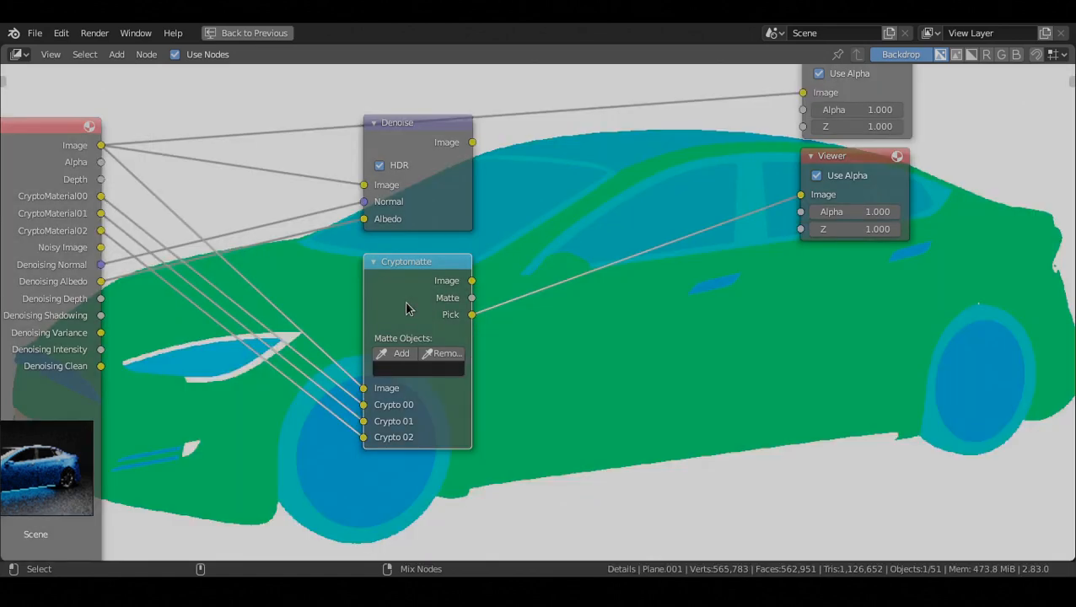
Step: Widen the Cryptomatte node and add the car's body paint on the door to its Matte Objects
{"action": "middle_click_drag", "start_coordinate": [405, 309], "coordinate": [312, 277]}
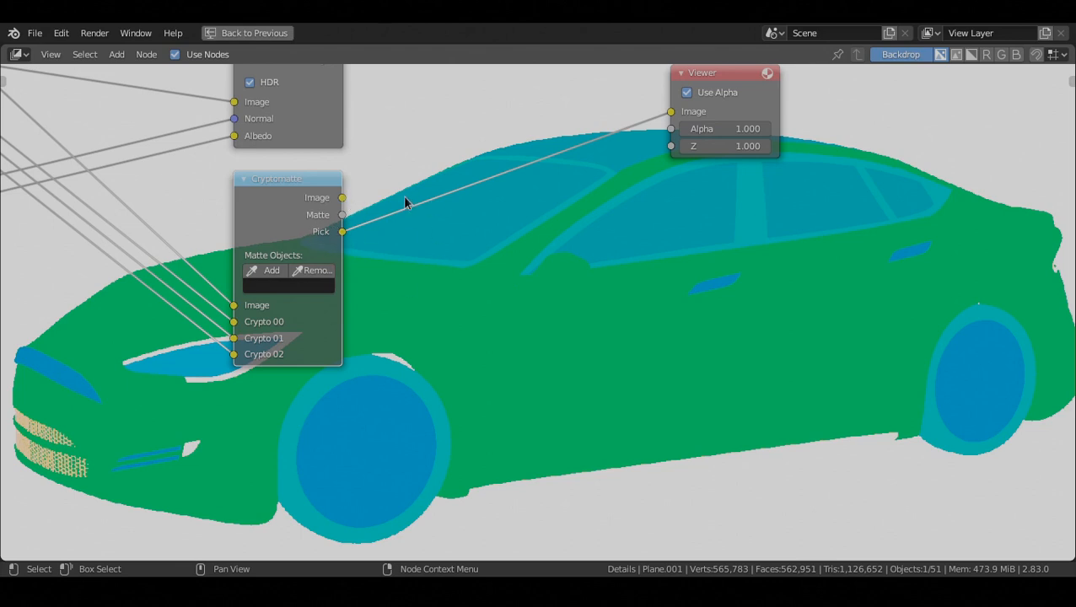
{"action": "left_click_drag", "start_coordinate": [341, 276], "coordinate": [390, 271]}
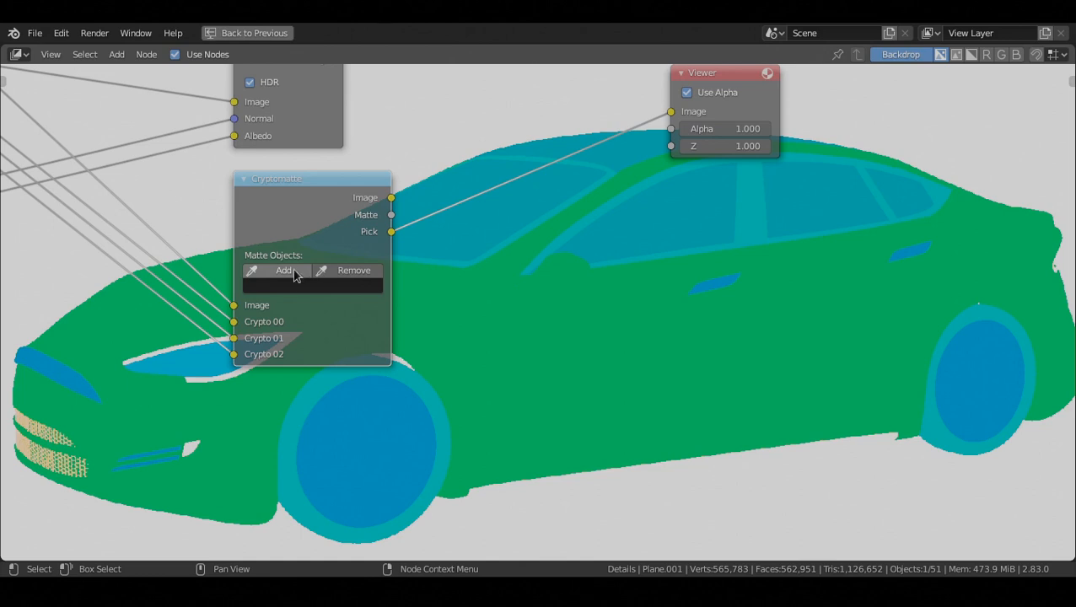
{"action": "middle_click_drag", "start_coordinate": [335, 273], "coordinate": [248, 283]}
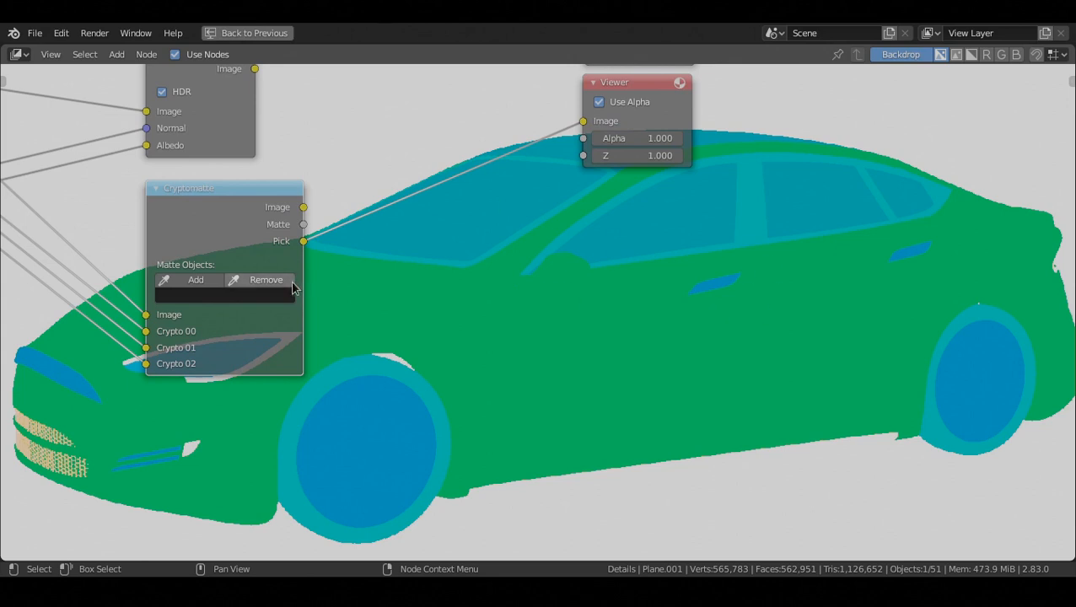
{"action": "left_click", "coordinate": [205, 283]}
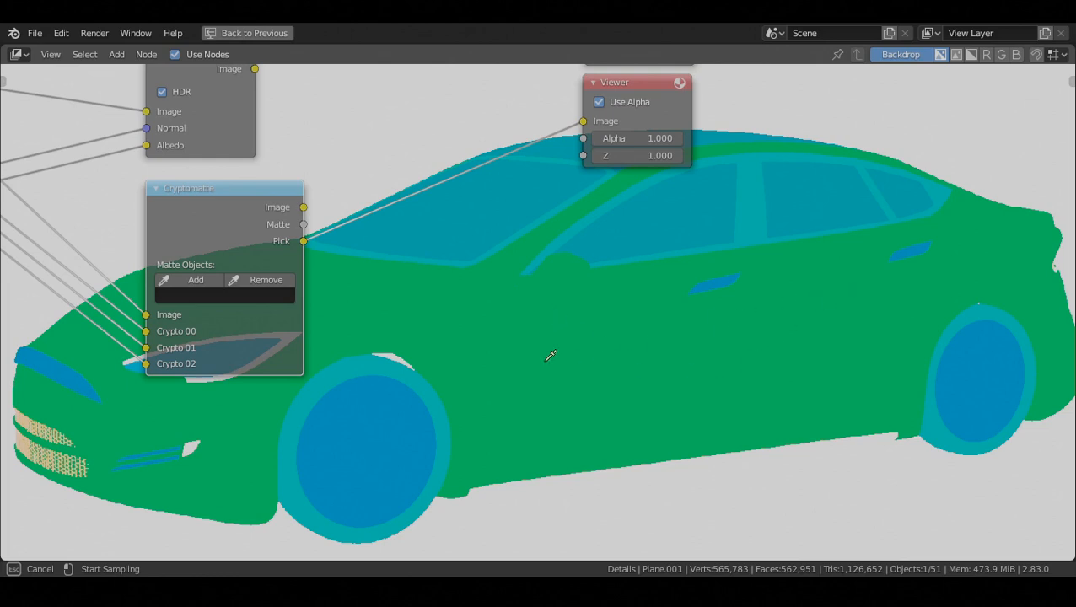
{"action": "left_click", "coordinate": [628, 340]}
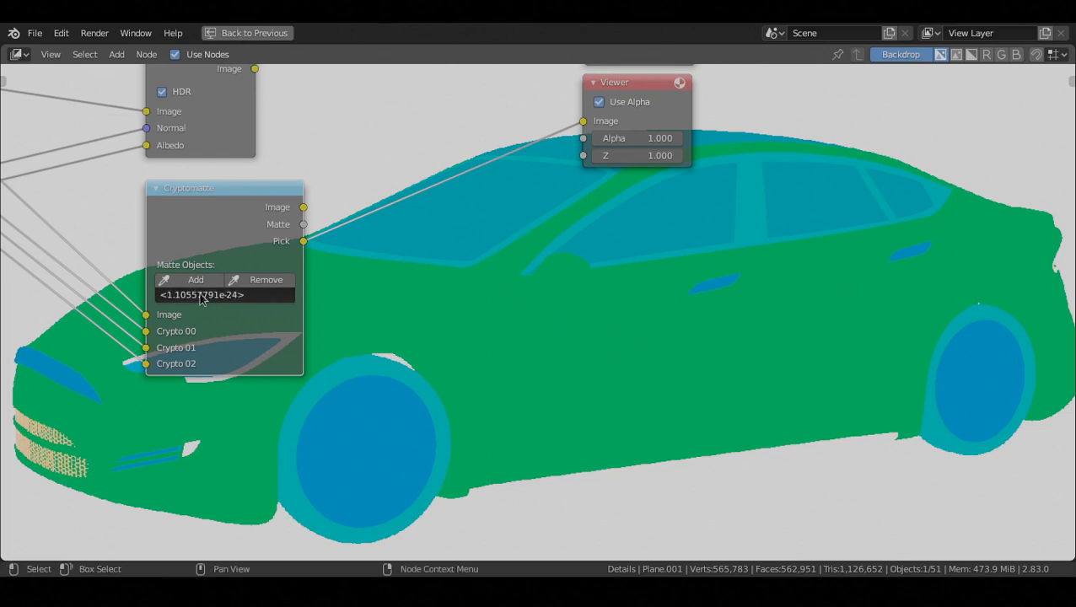
Step: Switch the Viewer to the Cryptomatte node's Image output and inspect the isolated car body in the backdrop
{"action": "middle_click_drag", "start_coordinate": [214, 292], "coordinate": [230, 328]}
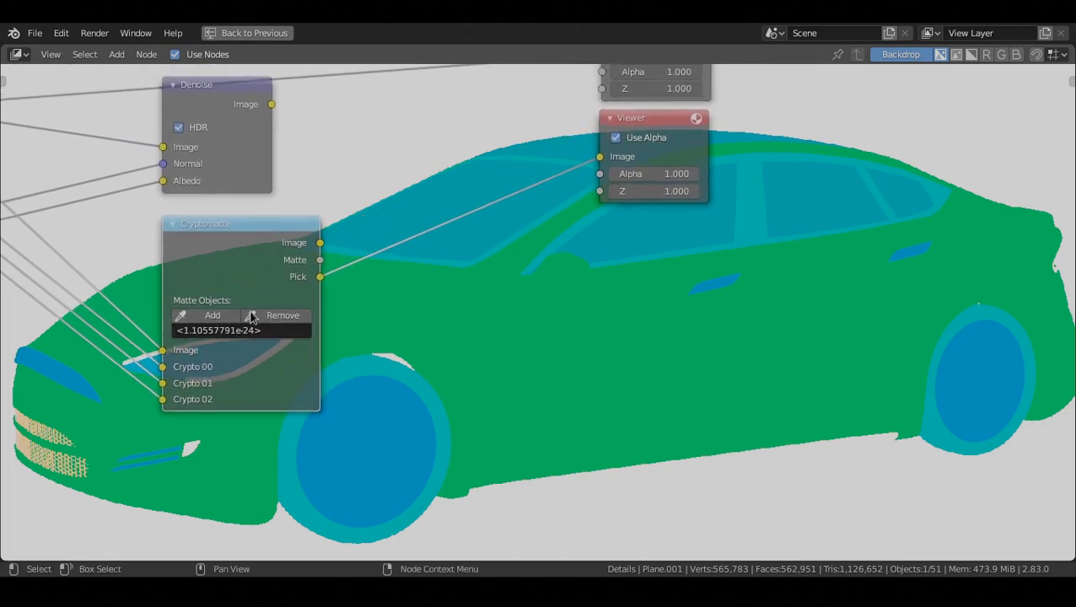
{"action": "left_click", "coordinate": [277, 249], "text": "ctrl+shift"}
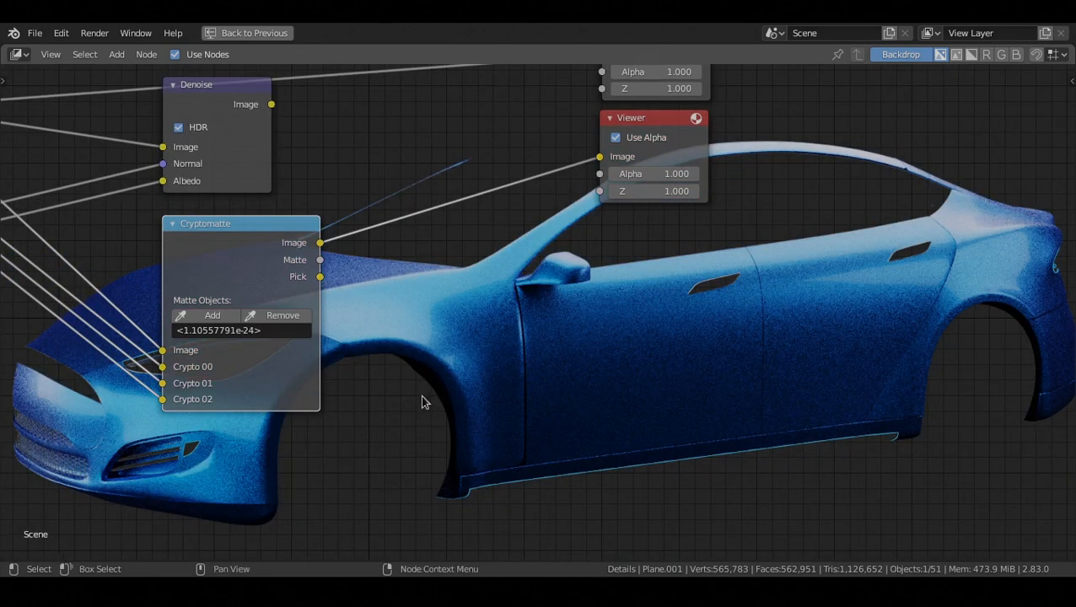
{"action": "key", "text": "v"}
{"action": "key", "text": "v"}
{"action": "key", "text": "v"}
{"action": "middle_click_drag", "start_coordinate": [421, 350], "coordinate": [367, 354]}
{"action": "key", "text": "alt+v"}
{"action": "key", "text": "alt+v"}
{"action": "key", "text": "alt+v"}
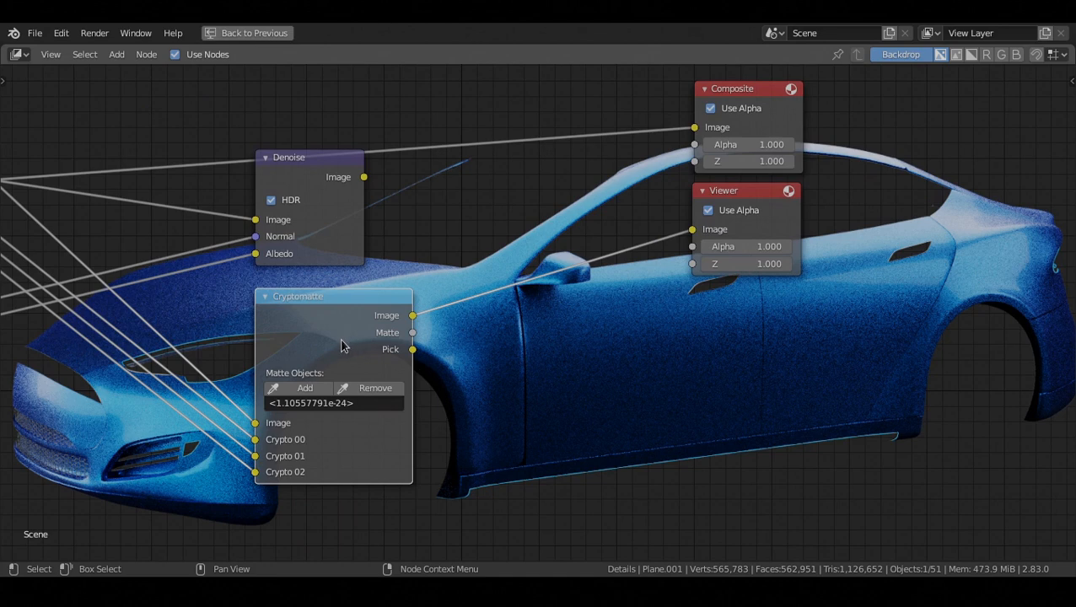
{"action": "key", "text": "g"}
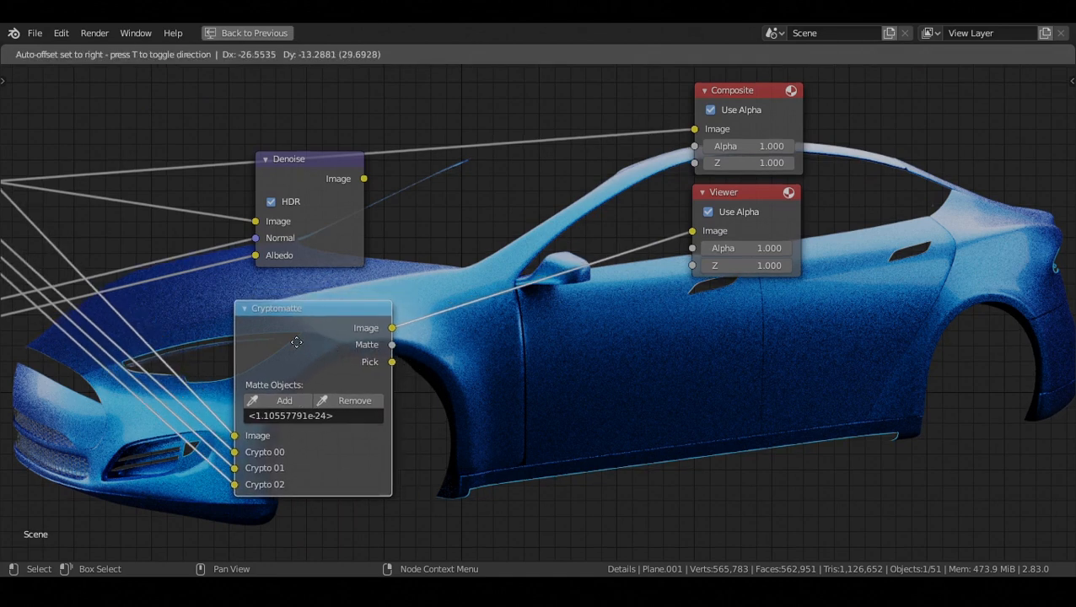
{"action": "left_click", "coordinate": [317, 334]}
Step: Add an Alpha Over node on the link between the Cryptomatte node and the Viewer
{"action": "middle_click_drag", "start_coordinate": [330, 145], "coordinate": [289, 134]}
{"action": "middle_click_drag", "start_coordinate": [293, 285], "coordinate": [235, 308]}
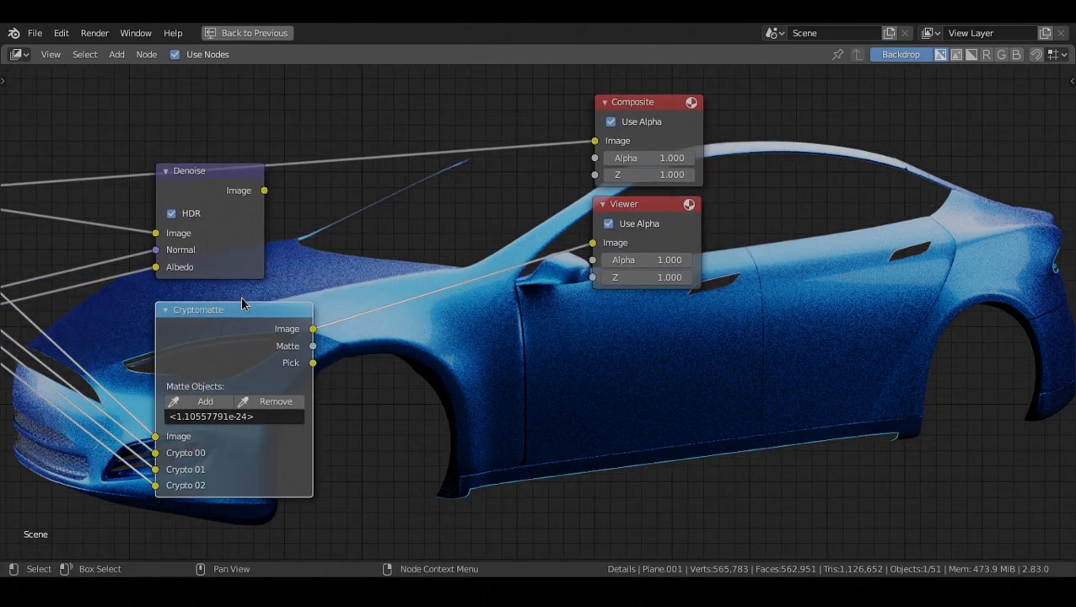
{"action": "key", "text": "shift+a"}
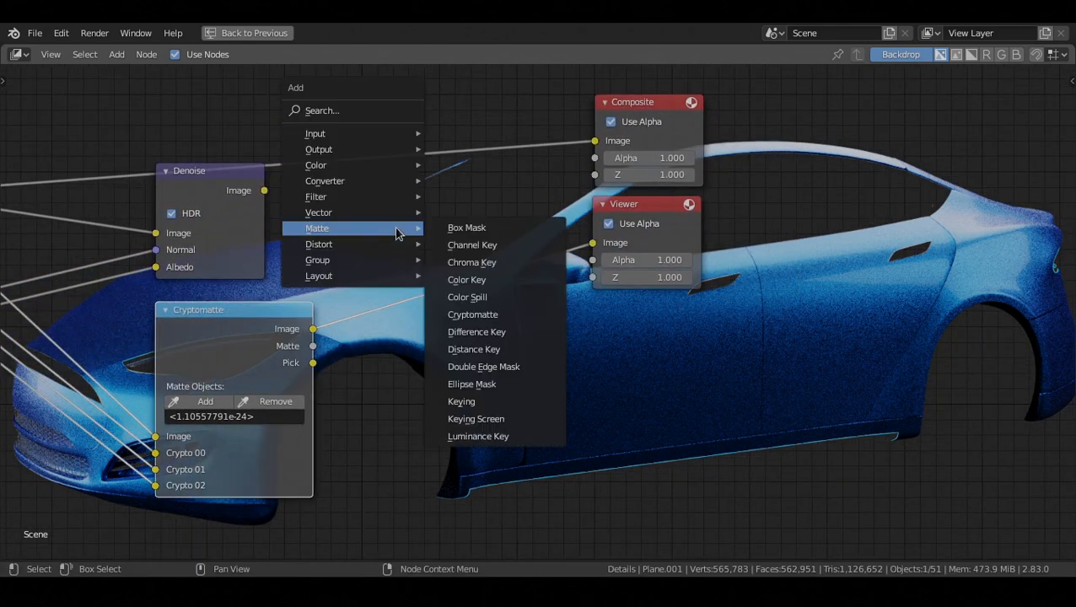
{"action": "mouse_move", "coordinate": [375, 166]}
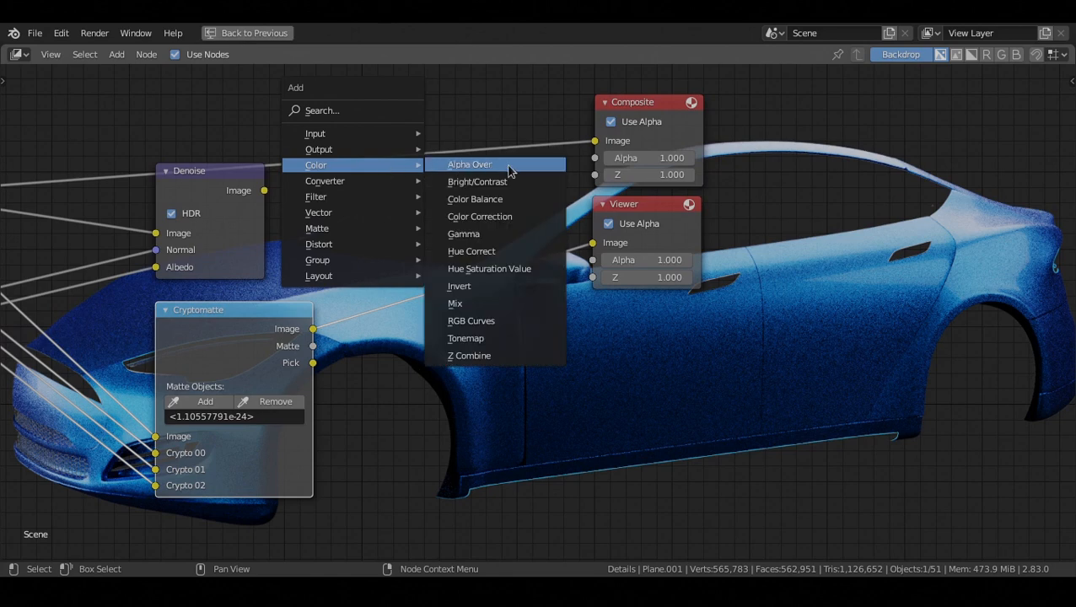
{"action": "left_click", "coordinate": [509, 171]}
{"action": "left_click", "coordinate": [397, 180]}
Step: Connect Denoise's Image output to Alpha Over's first Image input and the Cryptomatte Image output to its second
{"action": "left_click_drag", "start_coordinate": [263, 189], "coordinate": [340, 200]}
{"action": "left_click_drag", "start_coordinate": [385, 281], "coordinate": [389, 281]}
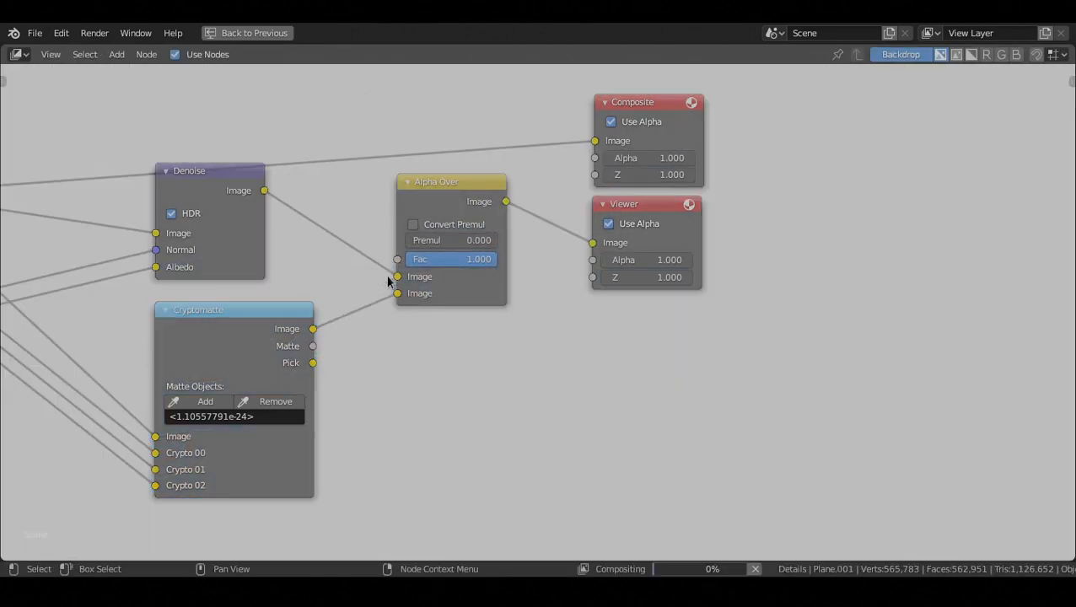
{"action": "left_click_drag", "start_coordinate": [397, 301], "coordinate": [389, 347], "text": "alt"}
Step: Compare the Alpha Over node's Convert Premul setting on and off, leaving it enabled with Premul at 0
{"action": "left_click", "coordinate": [405, 272]}
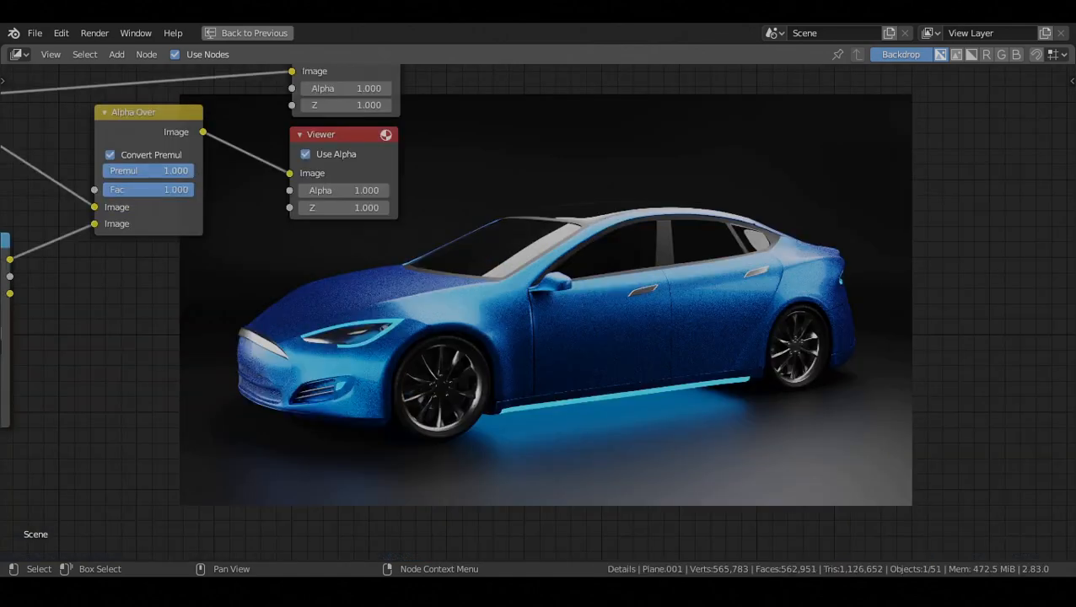
{"action": "left_click_drag", "start_coordinate": [190, 265], "coordinate": [217, 279], "text": "alt"}
{"action": "left_click", "coordinate": [137, 169]}
{"action": "left_click", "coordinate": [136, 169]}
{"action": "left_click", "coordinate": [137, 168]}
{"action": "left_click", "coordinate": [136, 169]}
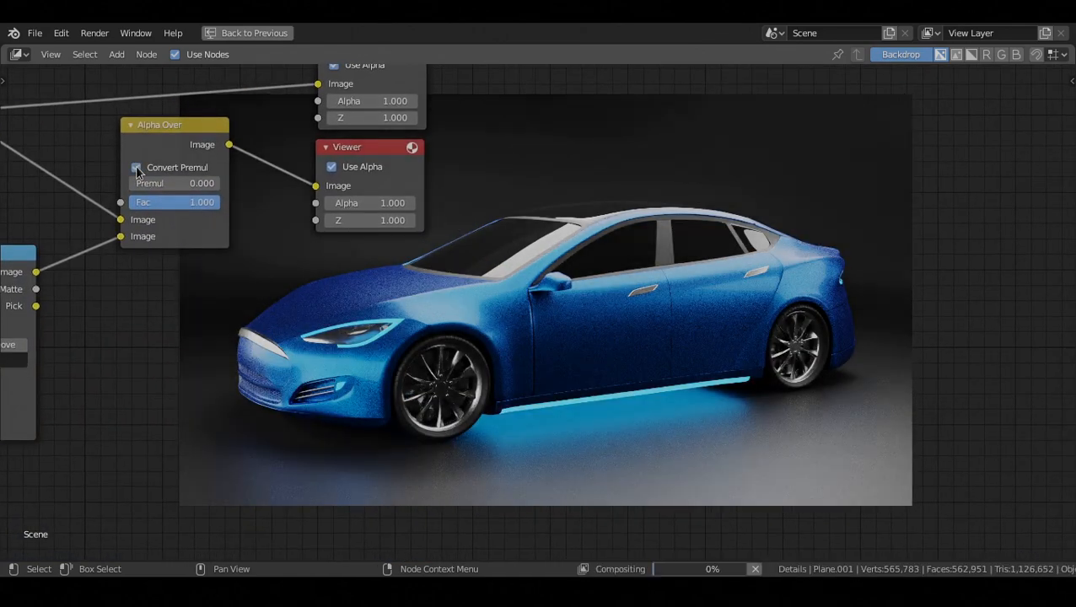
{"action": "middle_click_drag", "start_coordinate": [463, 196], "coordinate": [386, 176]}
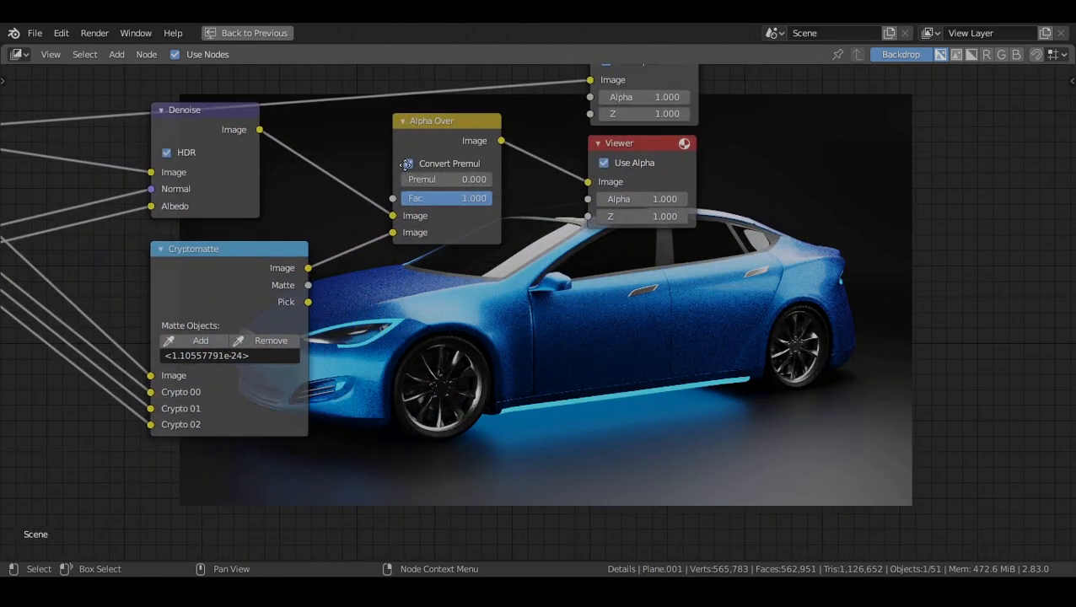
Step: Examine the composited car body, door and wheels up close in the backdrop
{"action": "scroll", "coordinate": [632, 412], "scroll_direction": "up", "scroll_amount": 1}
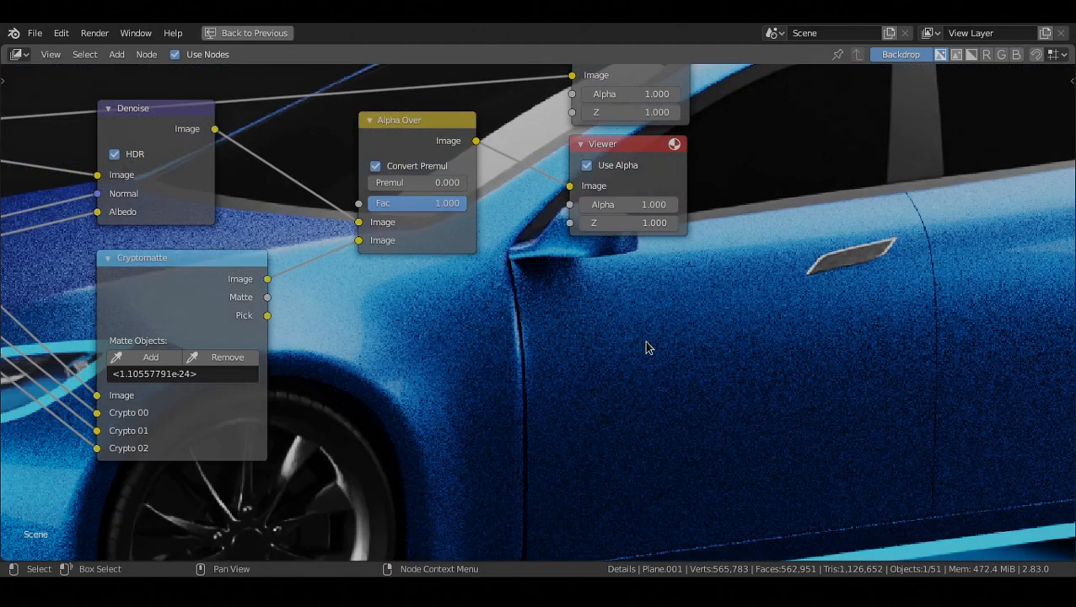
{"action": "key", "text": "v"}
{"action": "key", "text": "v"}
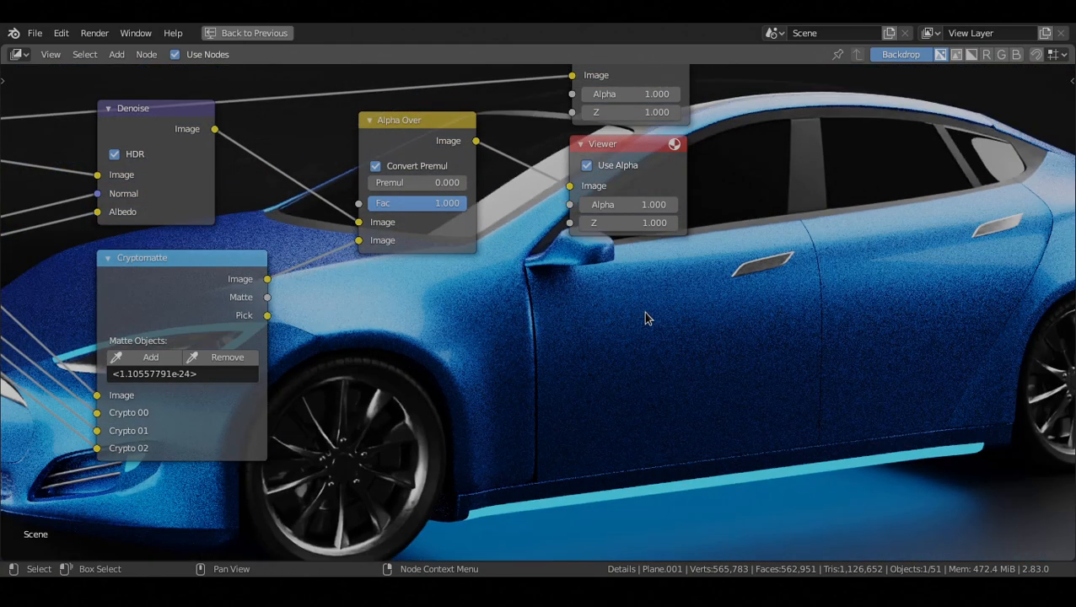
{"action": "middle_click_drag", "start_coordinate": [506, 312], "coordinate": [467, 245]}
{"action": "middle_click_drag", "start_coordinate": [584, 326], "coordinate": [590, 366], "text": "alt"}
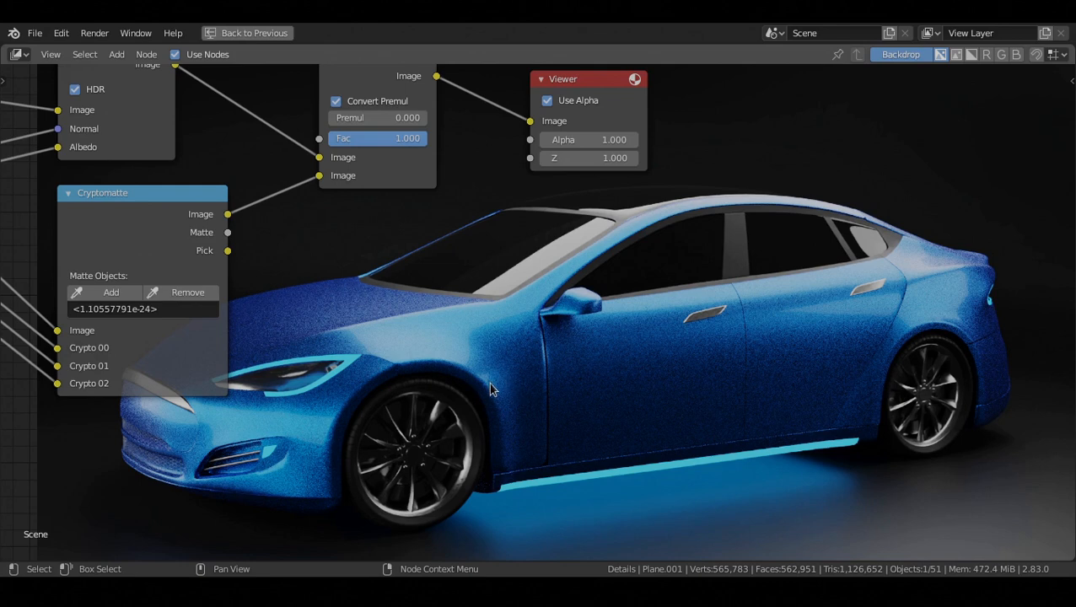
{"action": "scroll", "coordinate": [488, 383], "scroll_direction": "down", "scroll_amount": 1}
{"action": "middle_click_drag", "start_coordinate": [414, 281], "coordinate": [442, 338]}
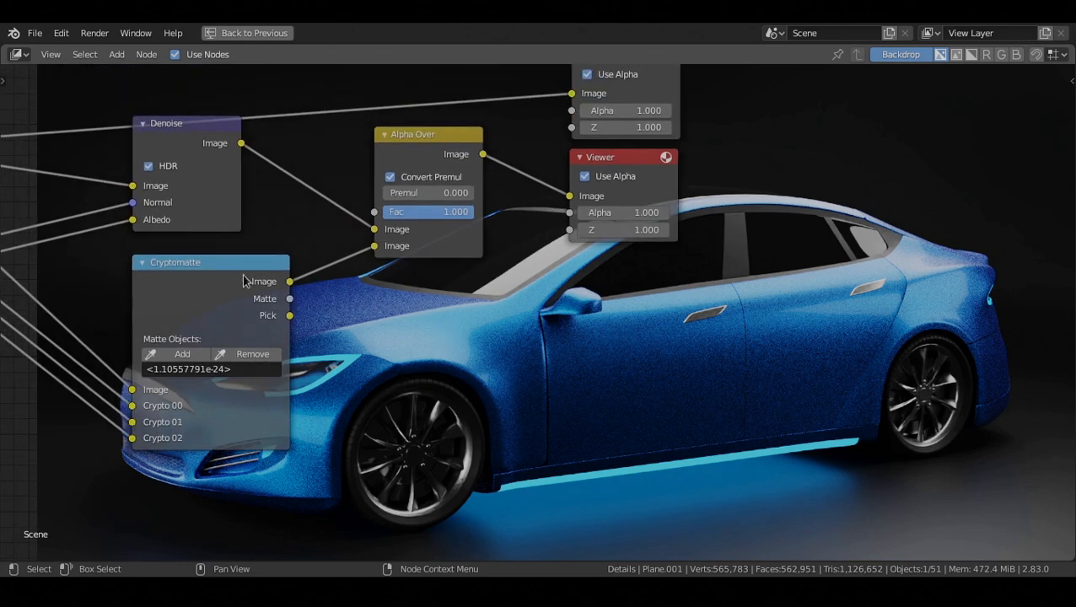
Step: Move the Denoise, Cryptomatte and Alpha Over nodes farther away from the Composite and Viewer nodes
{"action": "left_click", "coordinate": [289, 261]}
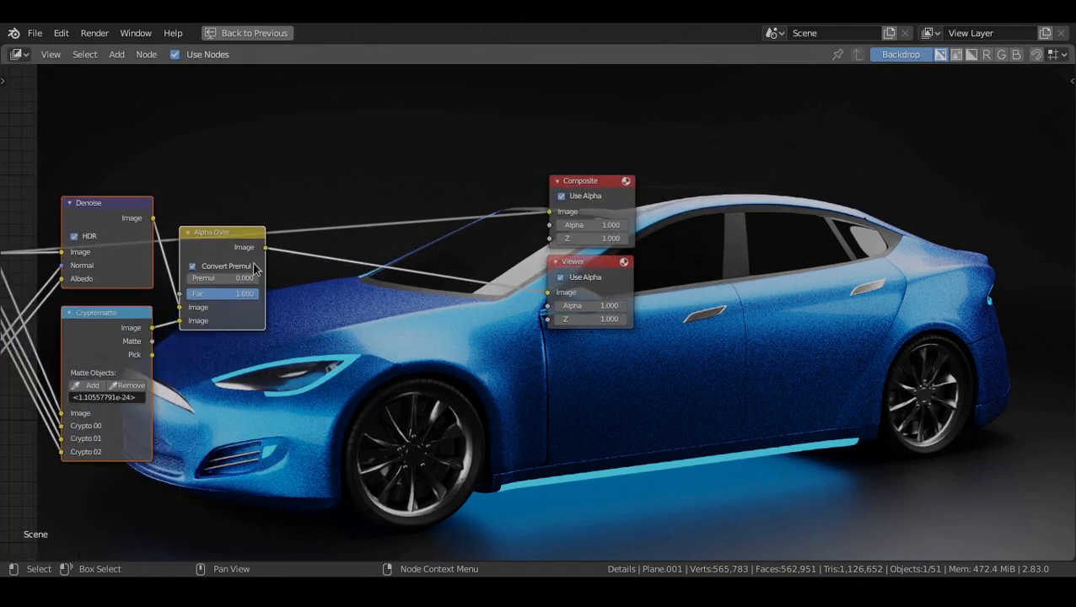
{"action": "key", "text": "g"}
{"action": "left_click", "coordinate": [245, 290]}
Step: Add a Glare node on the link between the Alpha Over node and the Viewer
{"action": "middle_click_drag", "start_coordinate": [287, 315], "coordinate": [277, 243]}
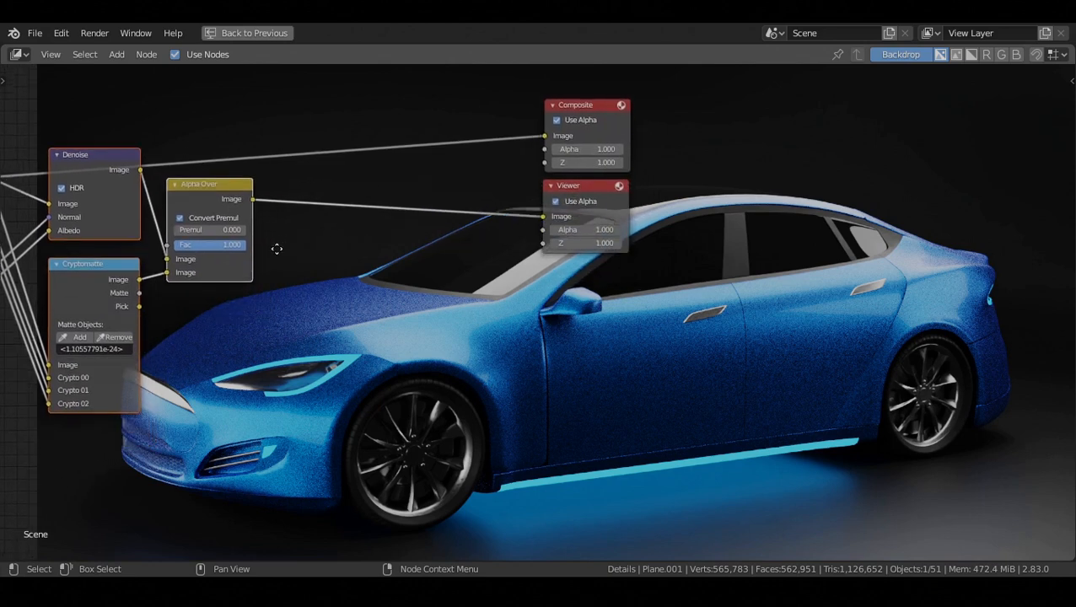
{"action": "scroll", "coordinate": [277, 242], "scroll_direction": "up", "scroll_amount": 2}
{"action": "key", "text": "shift+a"}
{"action": "mouse_move", "coordinate": [263, 280]}
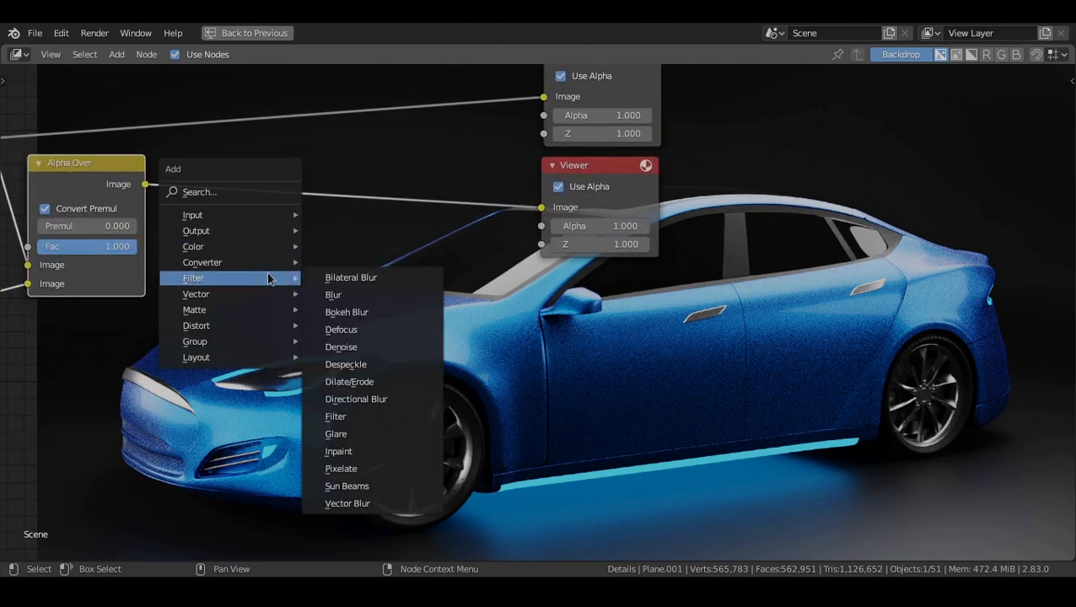
{"action": "left_click", "coordinate": [346, 433]}
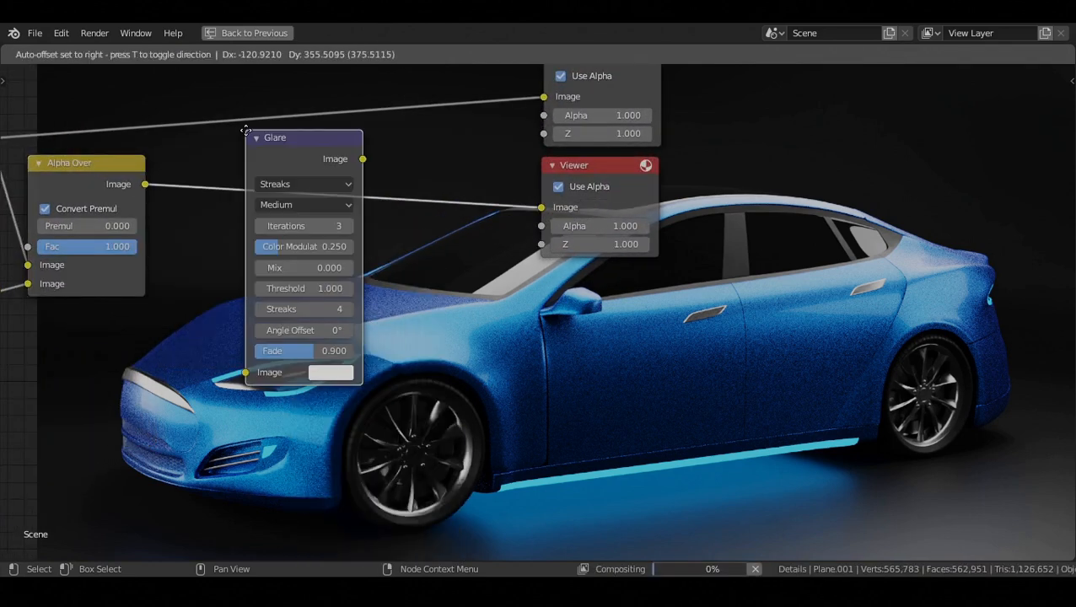
{"action": "left_click", "coordinate": [257, 138]}
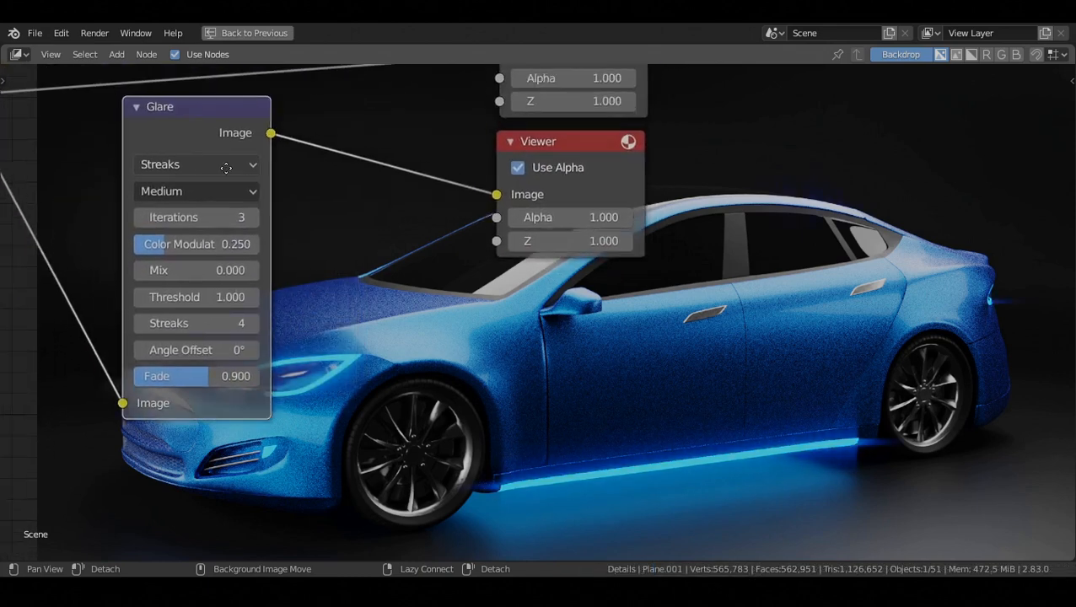
{"action": "middle_click_drag", "start_coordinate": [219, 172], "coordinate": [260, 208]}
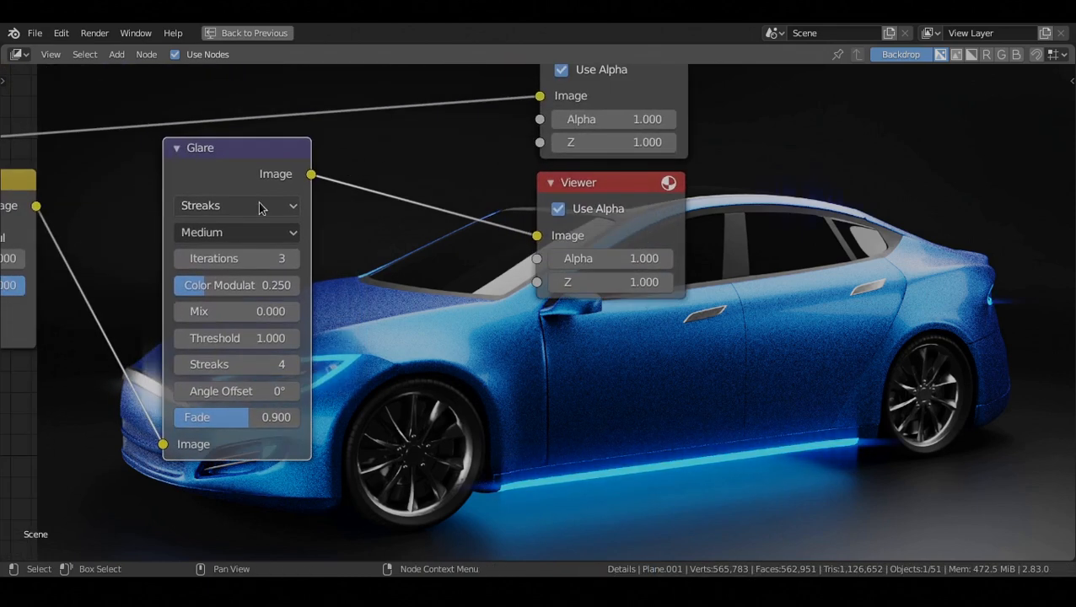
Step: Set the Glare node's type to Fog Glow and its quality to High
{"action": "left_click", "coordinate": [259, 208]}
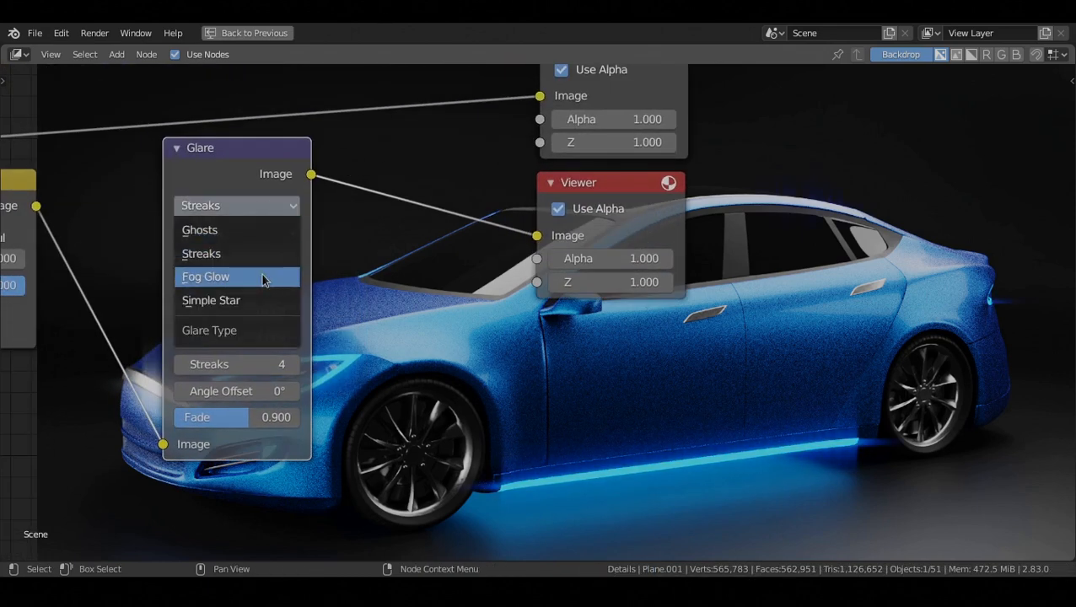
{"action": "left_click", "coordinate": [263, 277]}
{"action": "left_click", "coordinate": [263, 236]}
{"action": "left_click", "coordinate": [255, 257]}
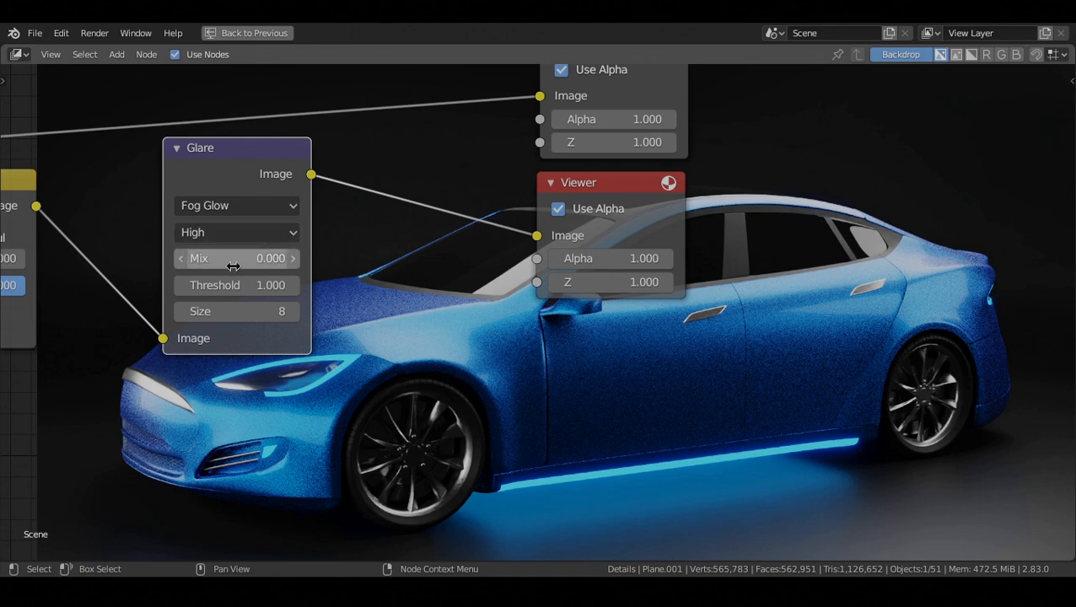
{"action": "middle_click_drag", "start_coordinate": [233, 265], "coordinate": [209, 262]}
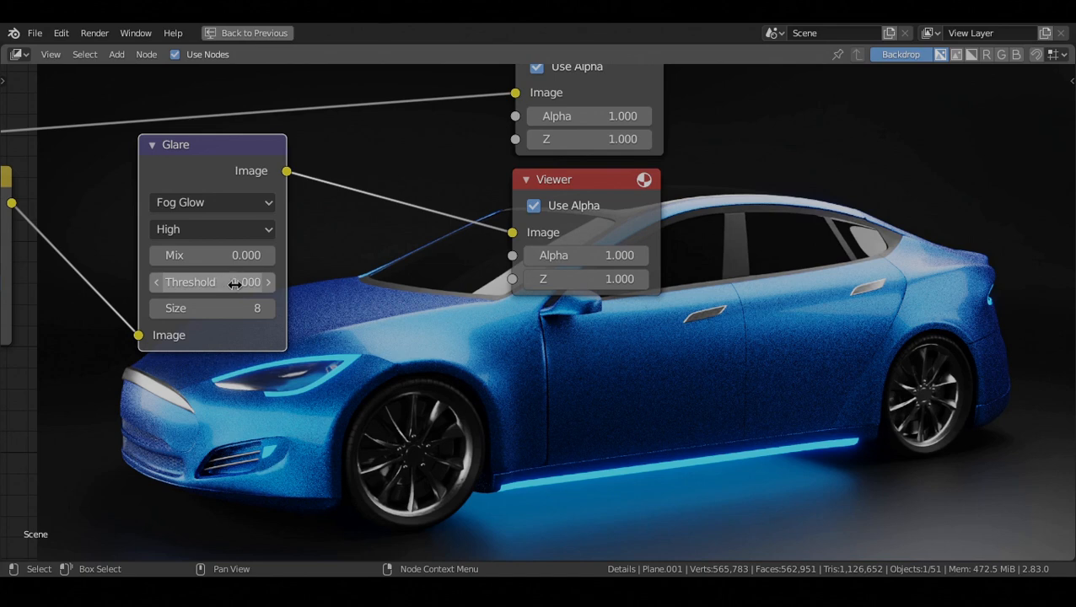
Step: Set the Glare node's Threshold to 1.3 and its Size to 7
{"action": "left_click", "coordinate": [237, 285]}
{"action": "type", "text": "1.2"}
{"action": "key", "text": "Return"}
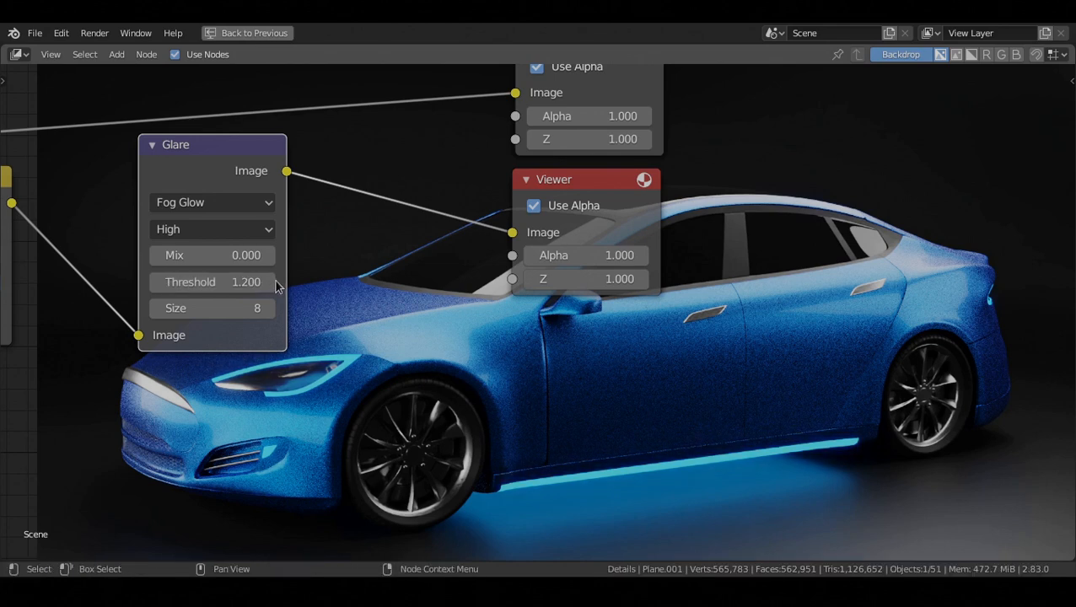
{"action": "left_click", "coordinate": [274, 283]}
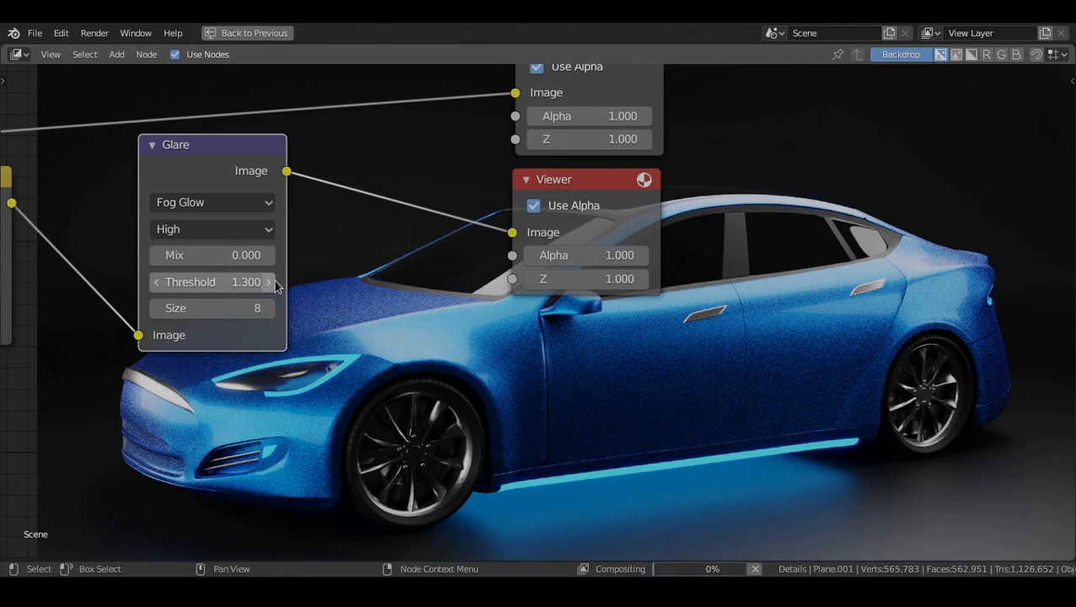
{"action": "left_click", "coordinate": [157, 309]}
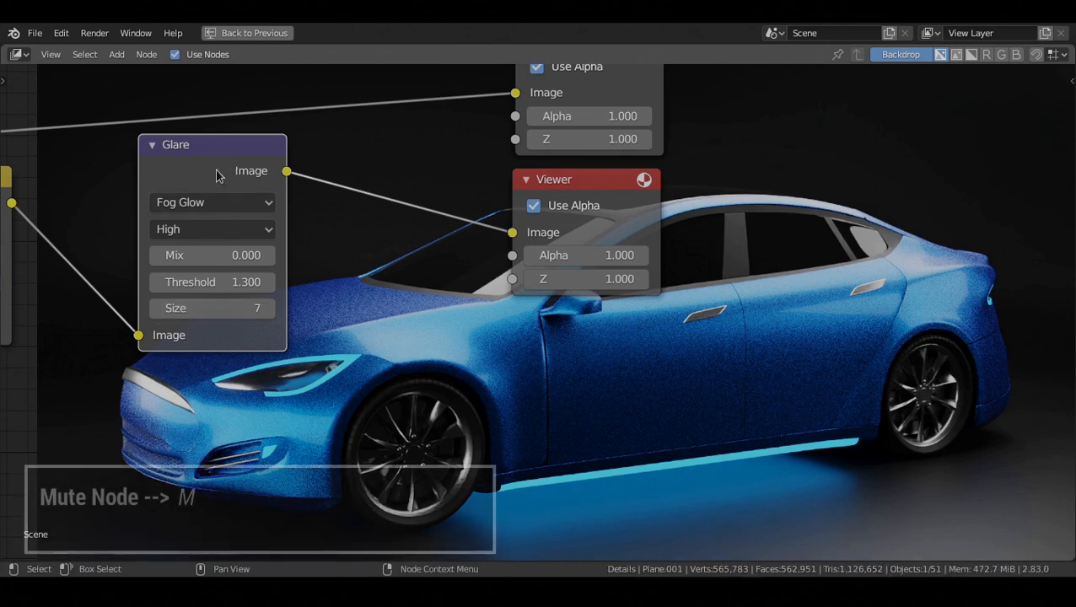
Step: Compare the image with the Glare node muted and unmuted, and connect its Image output to the Composite node's Image input
{"action": "key", "text": "m"}
{"action": "key", "text": "m"}
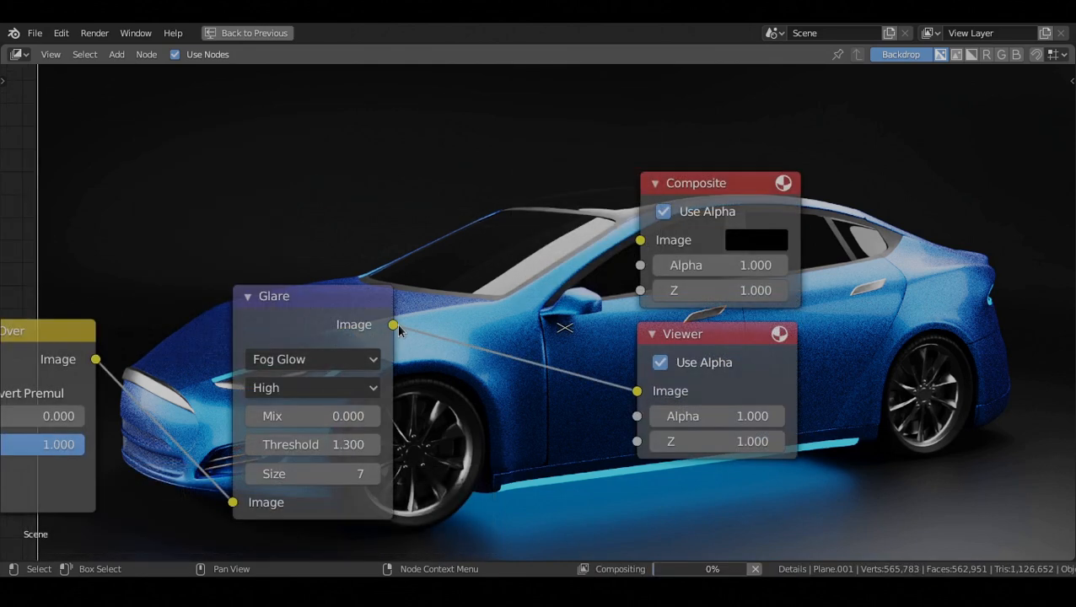
{"action": "left_click_drag", "start_coordinate": [393, 325], "coordinate": [634, 240]}
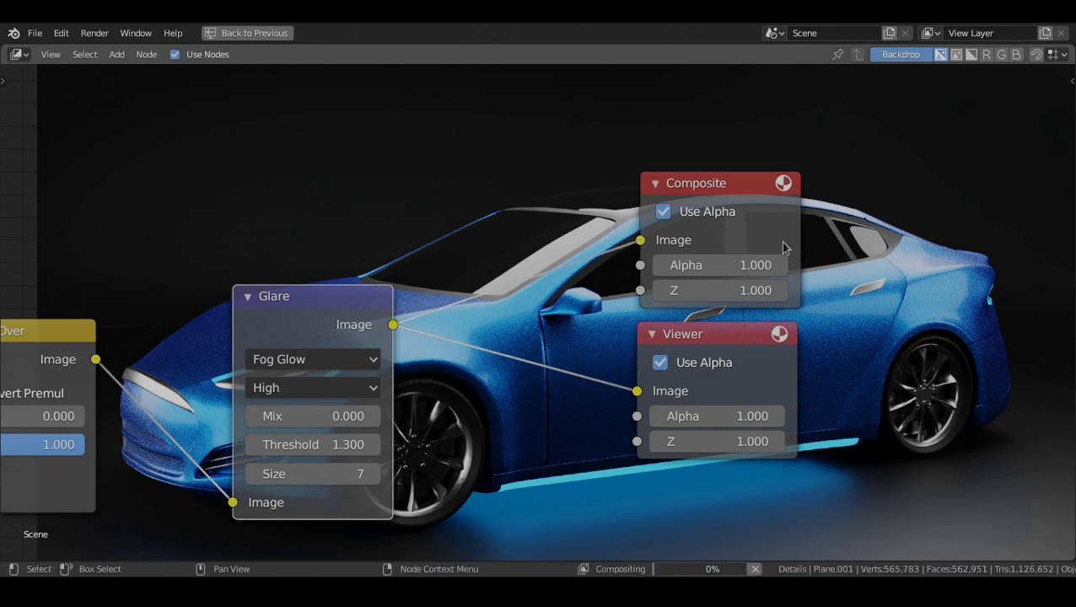
{"action": "left_click", "coordinate": [735, 345]}
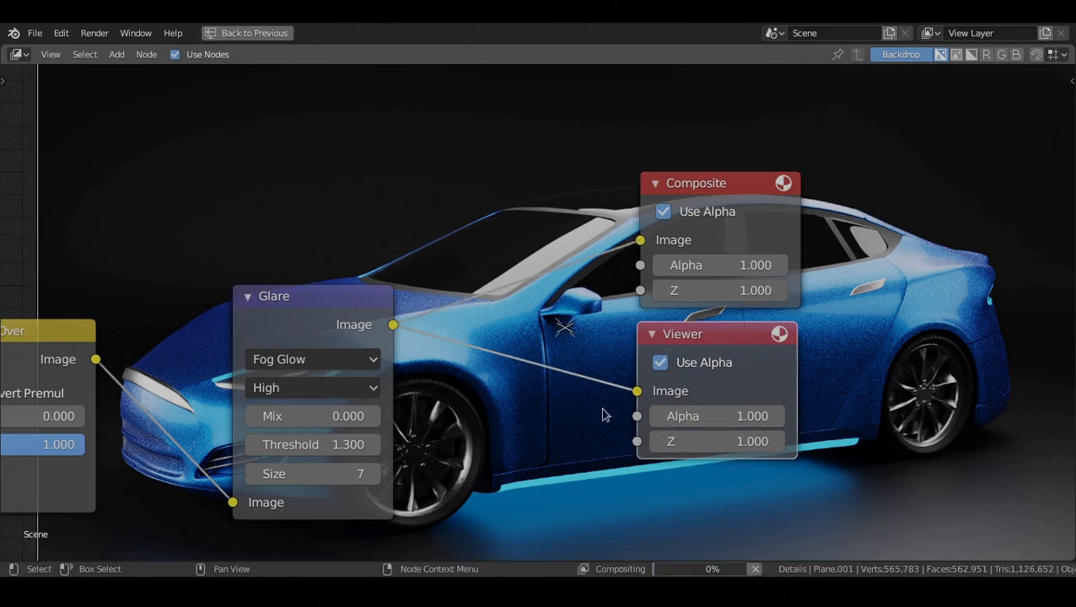
Step: Leave the maximized node editor and return to the full Compositing workspace with all nodes framed
{"action": "left_click", "coordinate": [738, 190]}
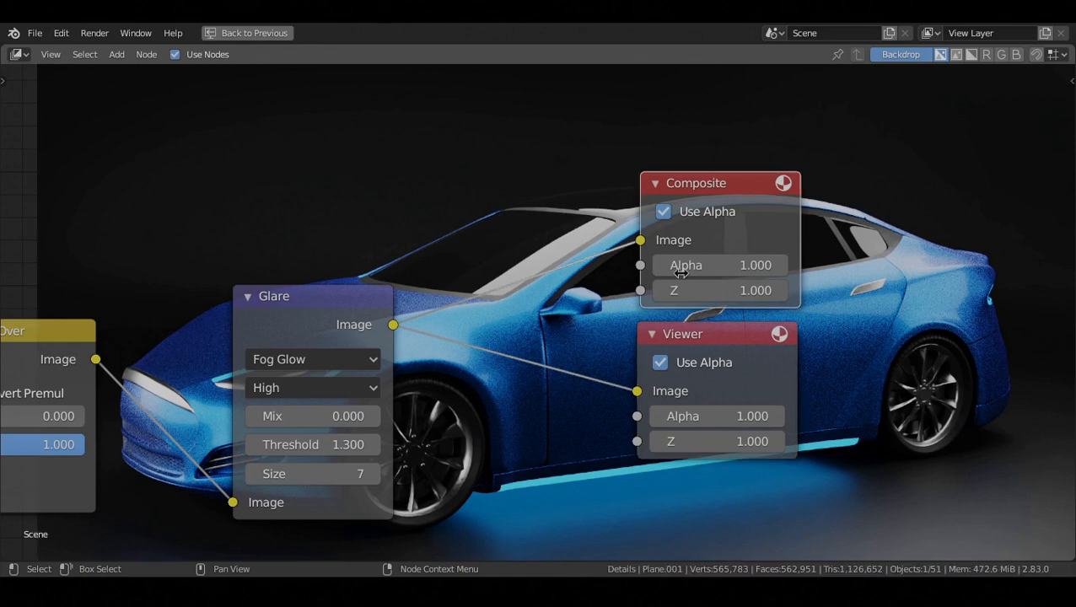
{"action": "key", "text": "Home"}
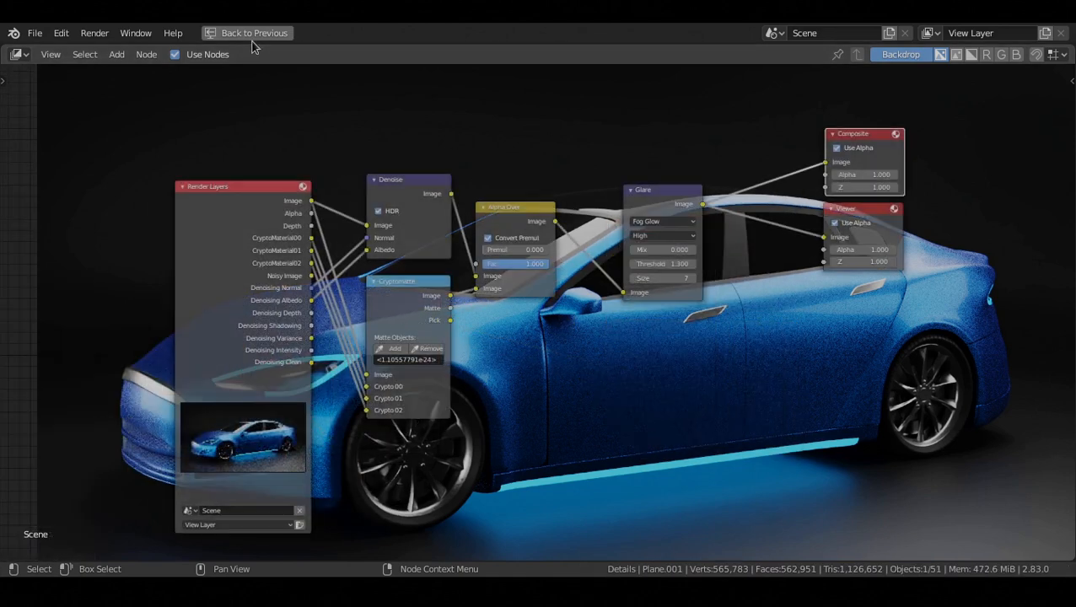
{"action": "left_click", "coordinate": [252, 33]}
{"action": "key", "text": "Home"}
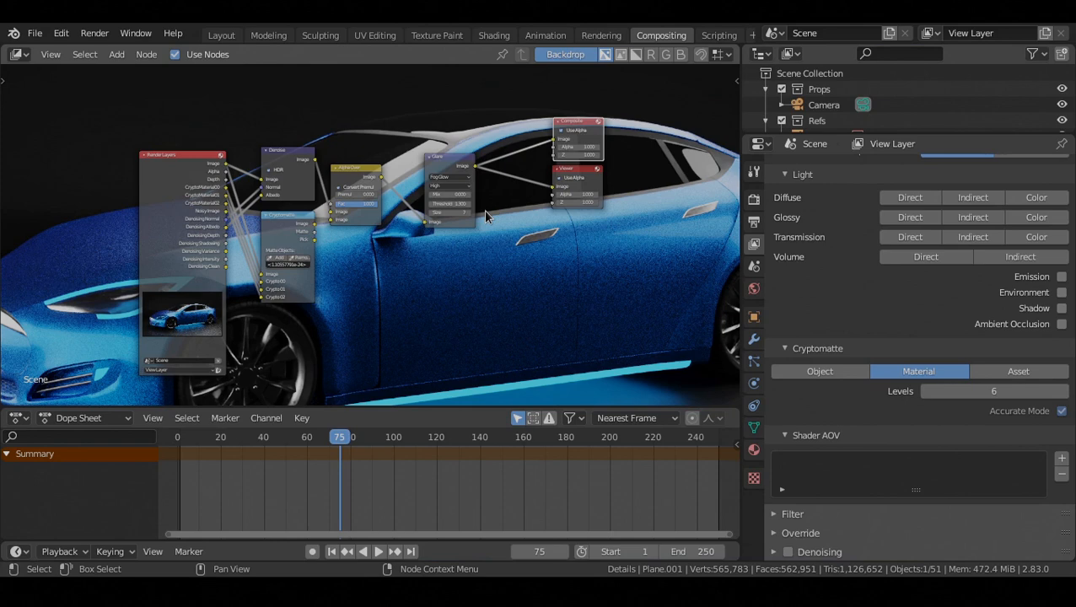
Step: Set the Cycles render sample count to 1000 in the scene's render settings
{"action": "left_click", "coordinate": [754, 199]}
{"action": "left_click", "coordinate": [994, 293]}
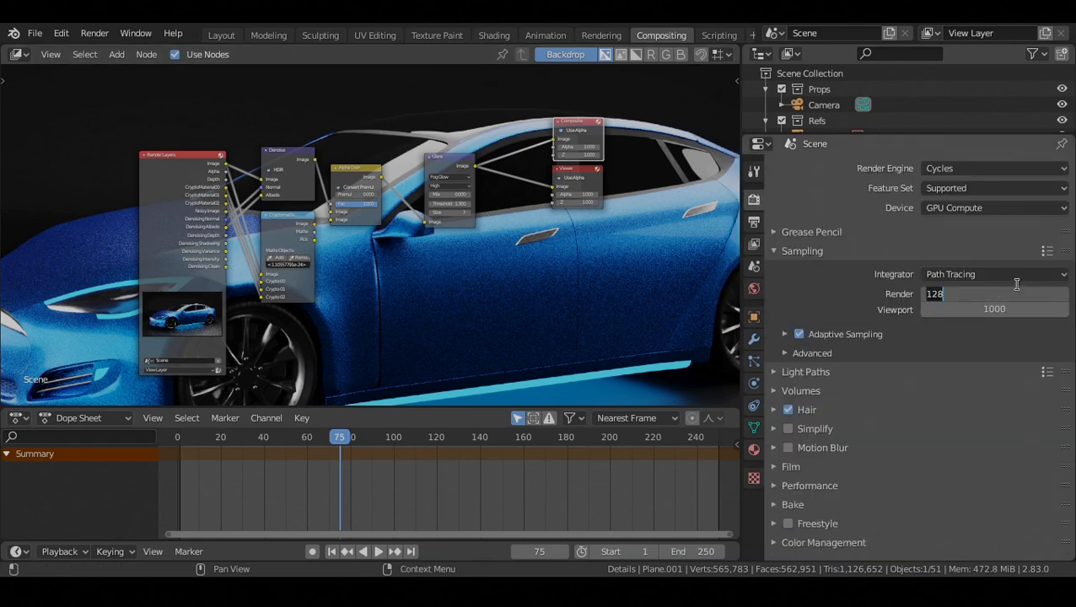
{"action": "type", "text": "1000"}
{"action": "key", "text": "Return"}
Step: Set the Adaptive Sampling noise threshold to 0.01 and start rendering the current frame
{"action": "left_click", "coordinate": [858, 338]}
{"action": "left_click", "coordinate": [972, 357]}
{"action": "type", "text": "0.1"}
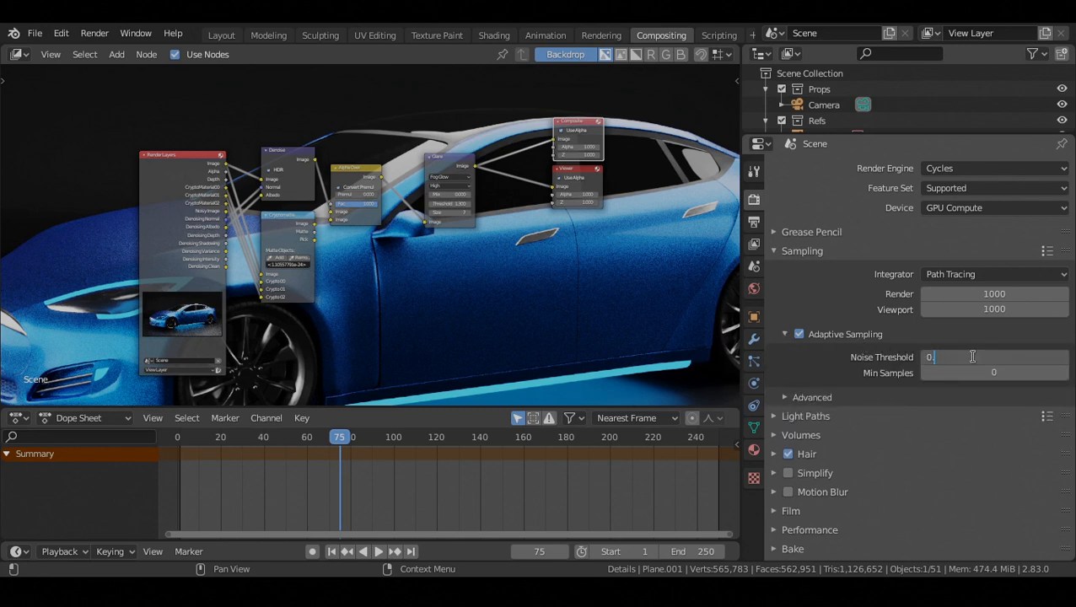
{"action": "type", "text": "01"}
{"action": "key", "text": "Return"}
{"action": "left_click", "coordinate": [875, 338]}
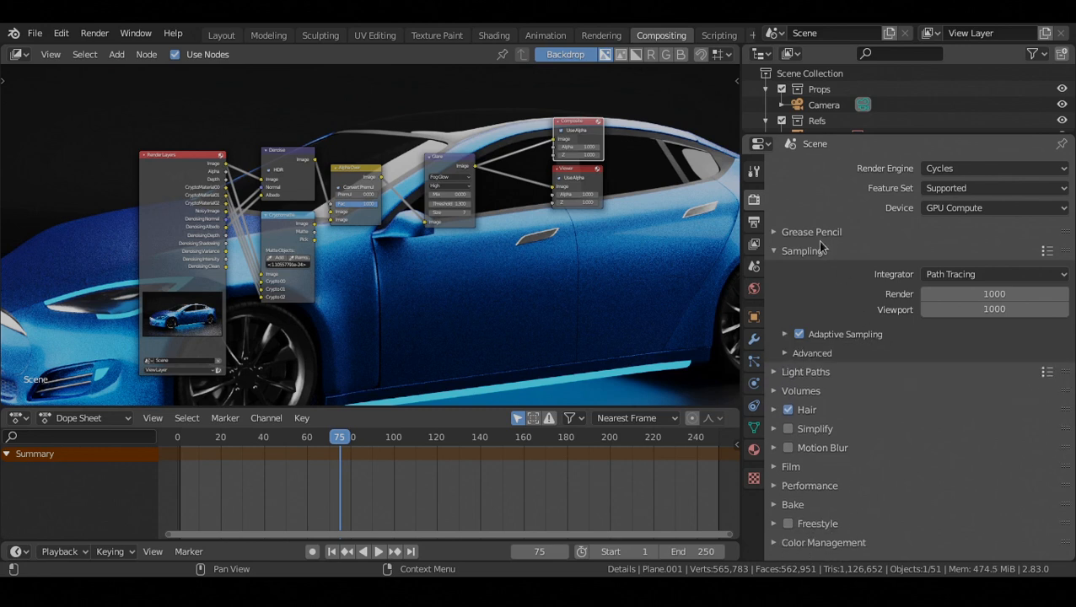
{"action": "key", "text": "F12"}
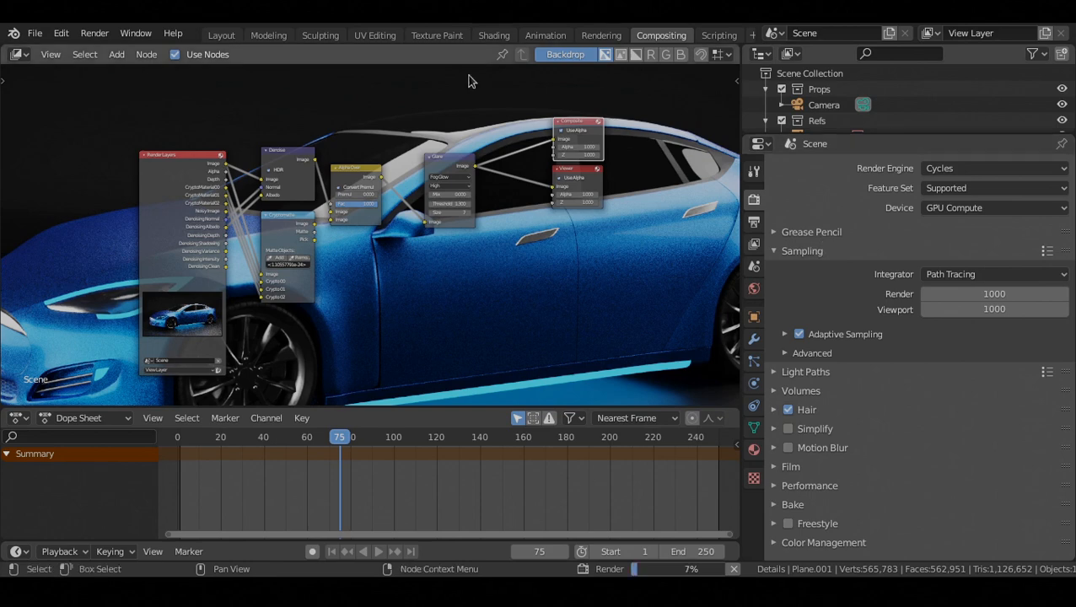